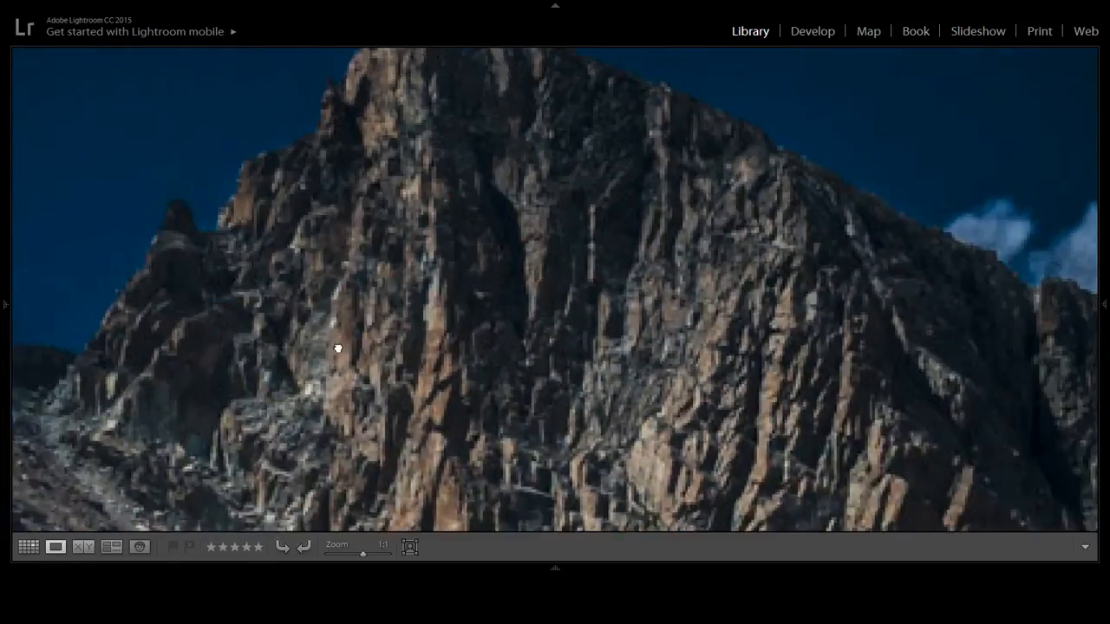
Examine the mountain peak in the photo at 1:1 zoom and in full view
left_click_drag(602, 222, 518, 265)
left_click_drag(548, 338, 647, 330)
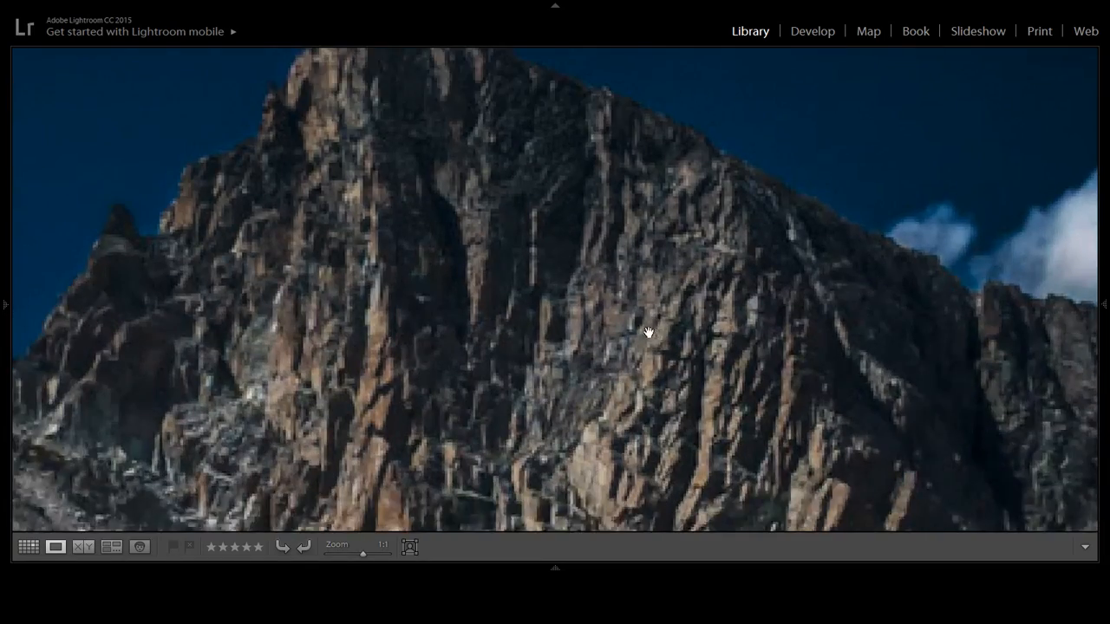
left_click(526, 211)
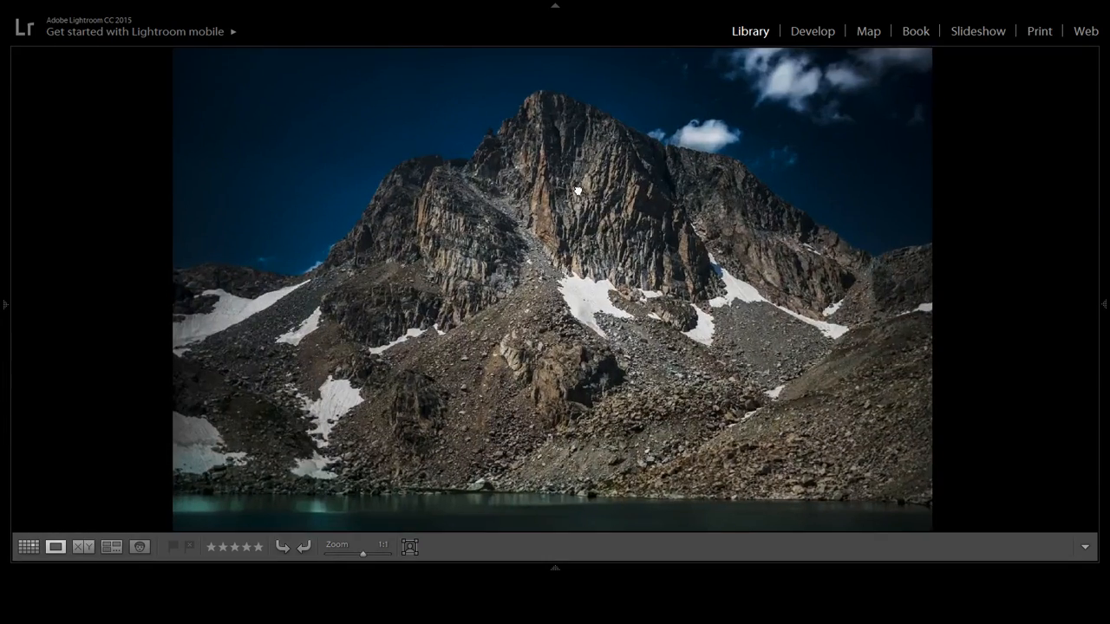
left_click(563, 204)
left_click_drag(617, 181, 613, 410)
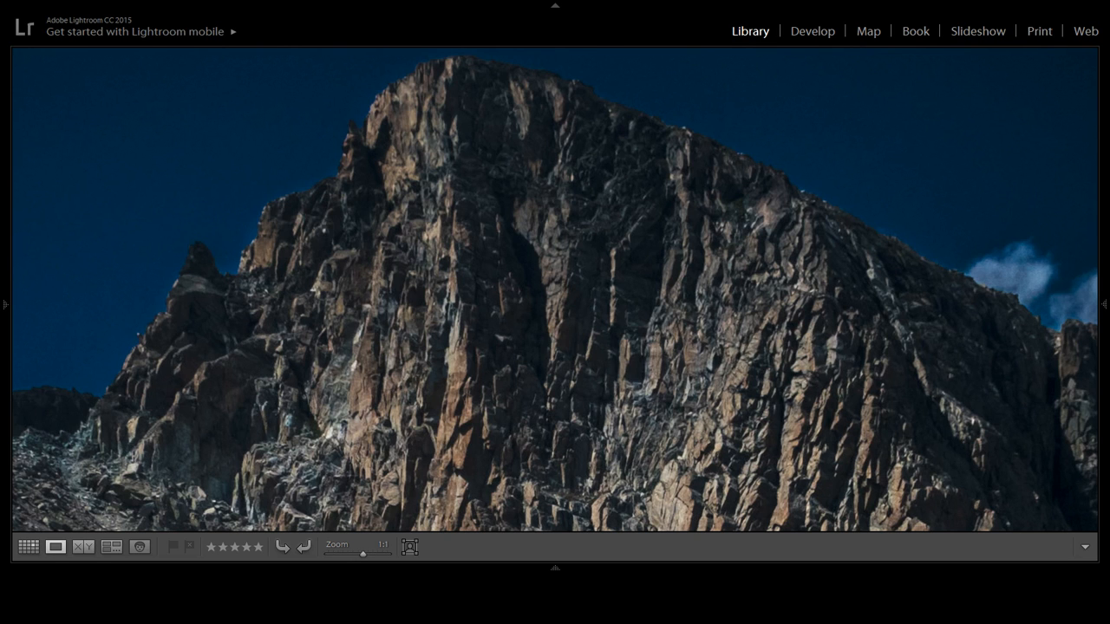
Switch to File Explorer and open the 2018 folder inside the Nikon pictures folder
key("alt+Tab")
key("alt+Tab")
key("alt+Tab")
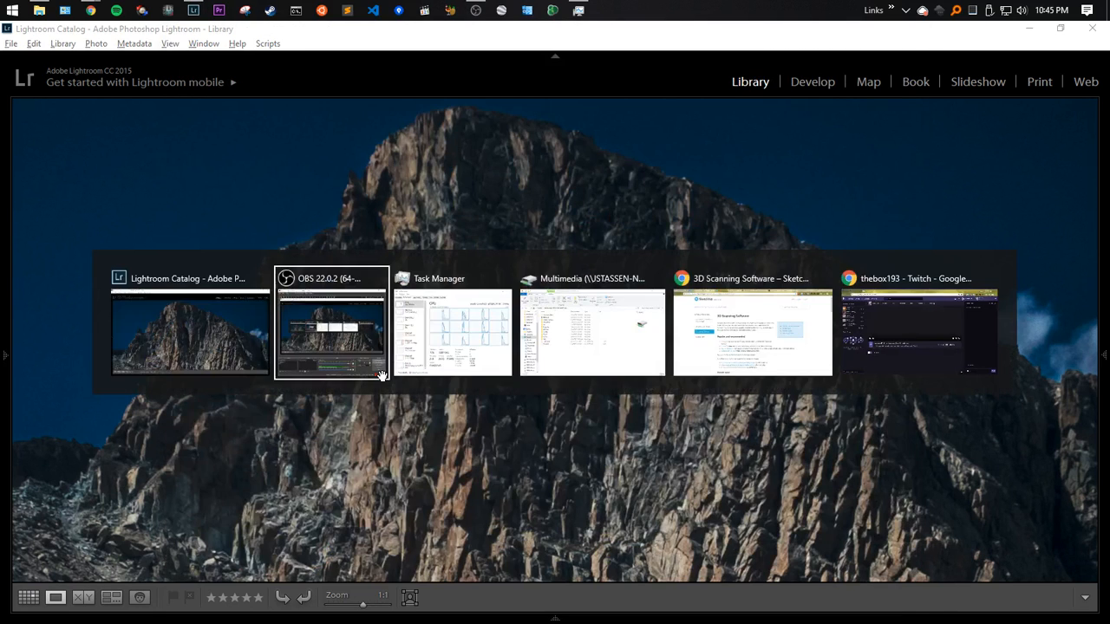
key("alt+Tab")
key("alt+Tab")
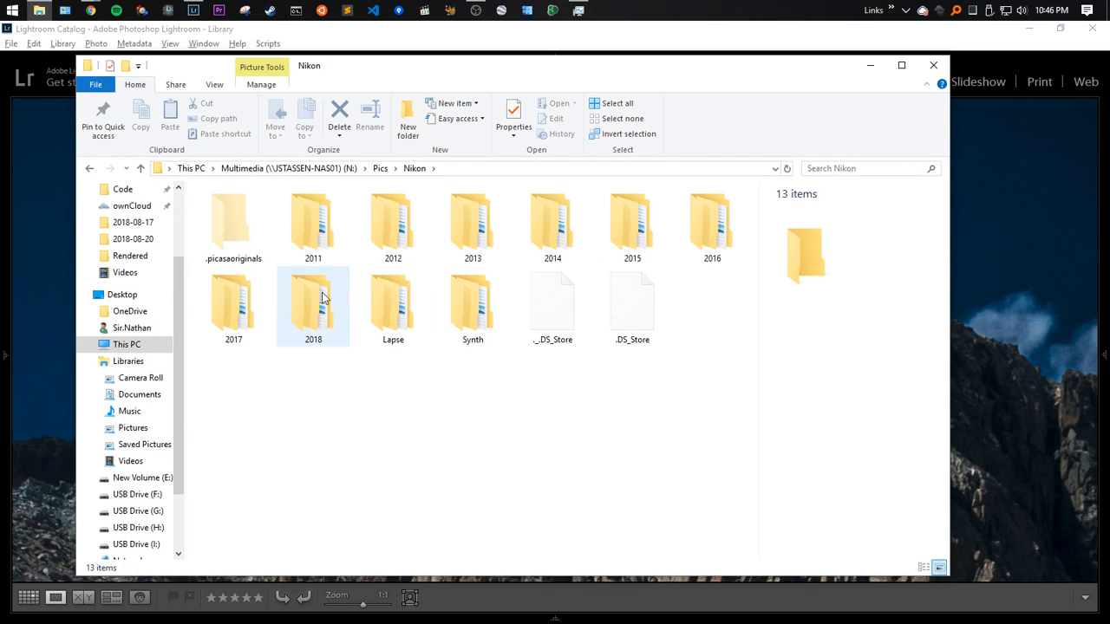
double_click(323, 301)
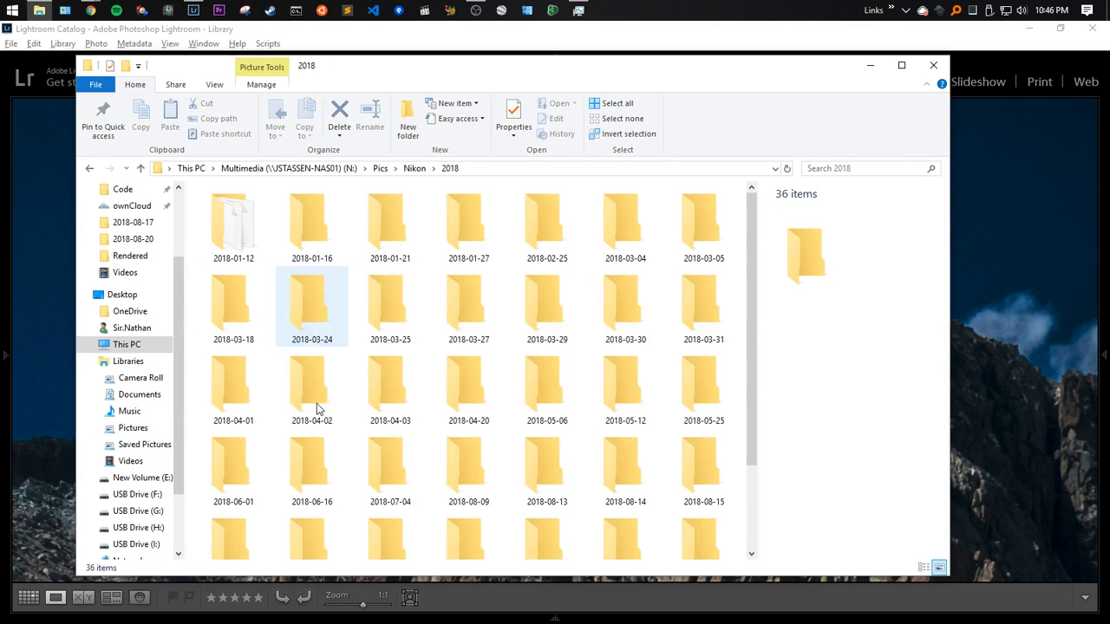
Open the 2018-08-21 folder and look through its NEF file thumbnails
scroll(583, 480, "down", 3)
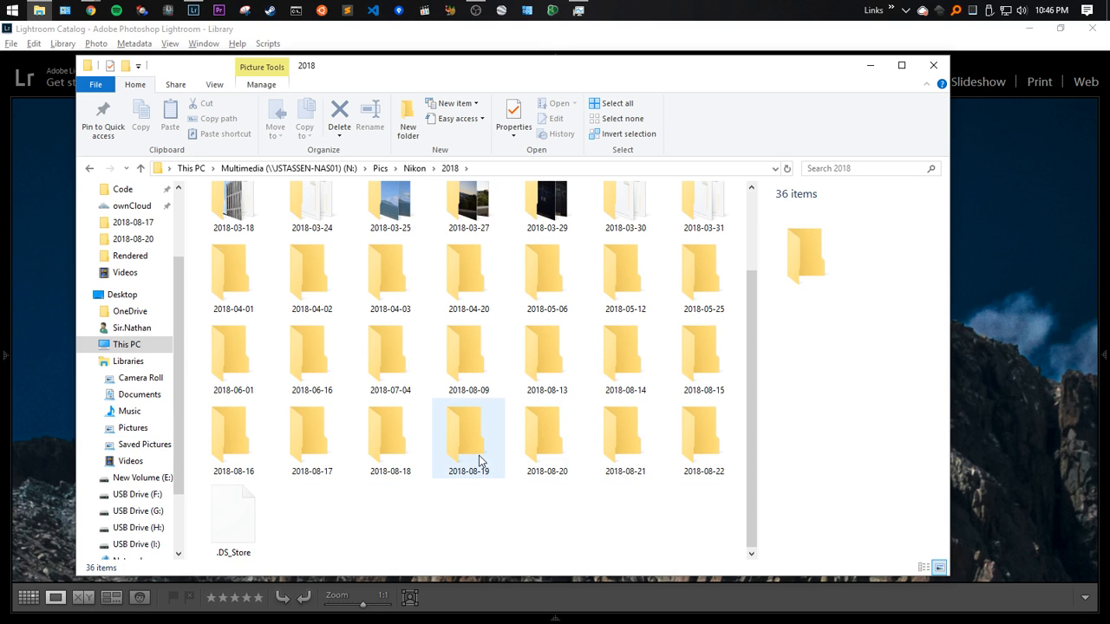
left_click(618, 439)
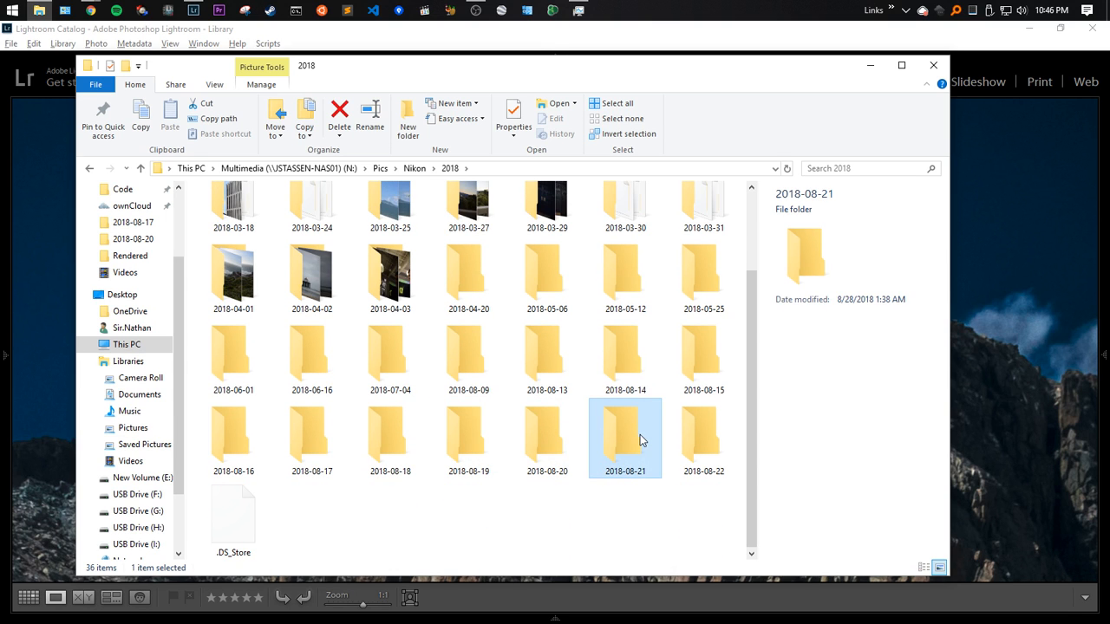
double_click(640, 434)
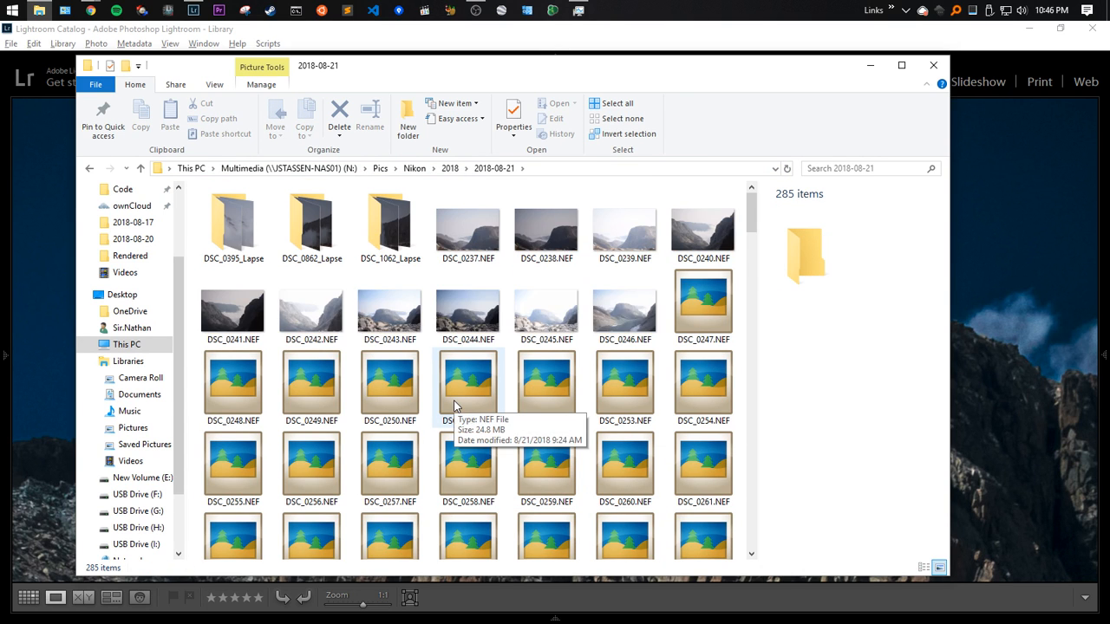
scroll(454, 400, "down", 5)
scroll(454, 400, "up", 5)
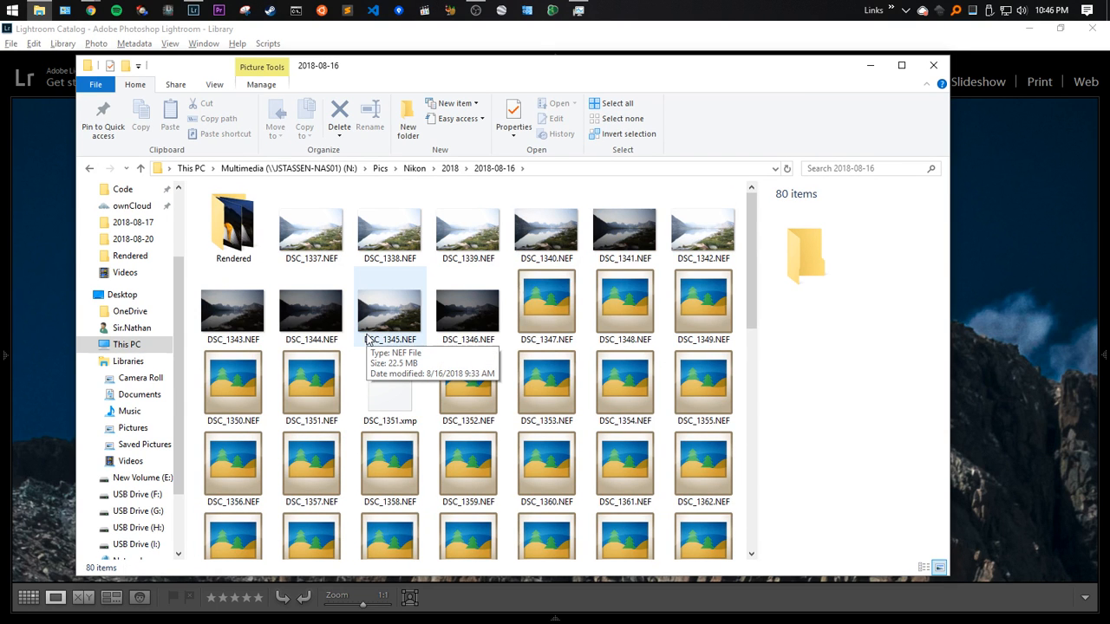
Return to the 2018 folder, preload thumbnails for 2018-08-16 with WinThumbsPreloader, and move its progress window off the folders
key("alt+Left")
right_click(248, 517)
mouse_move(408, 298)
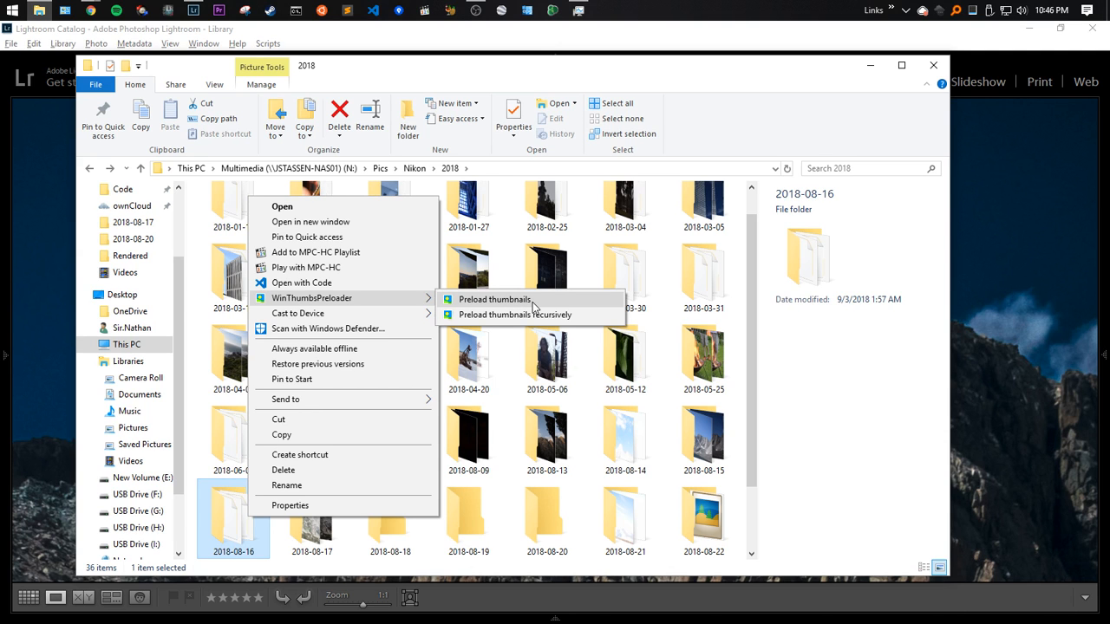
left_click(534, 304)
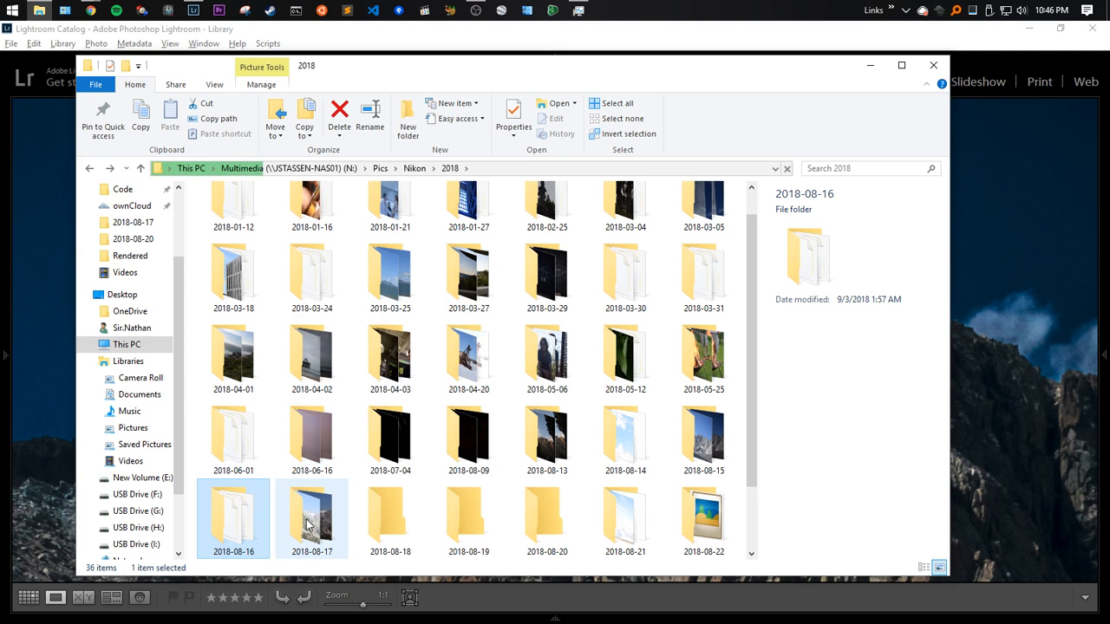
left_click_drag(540, 272, 909, 239)
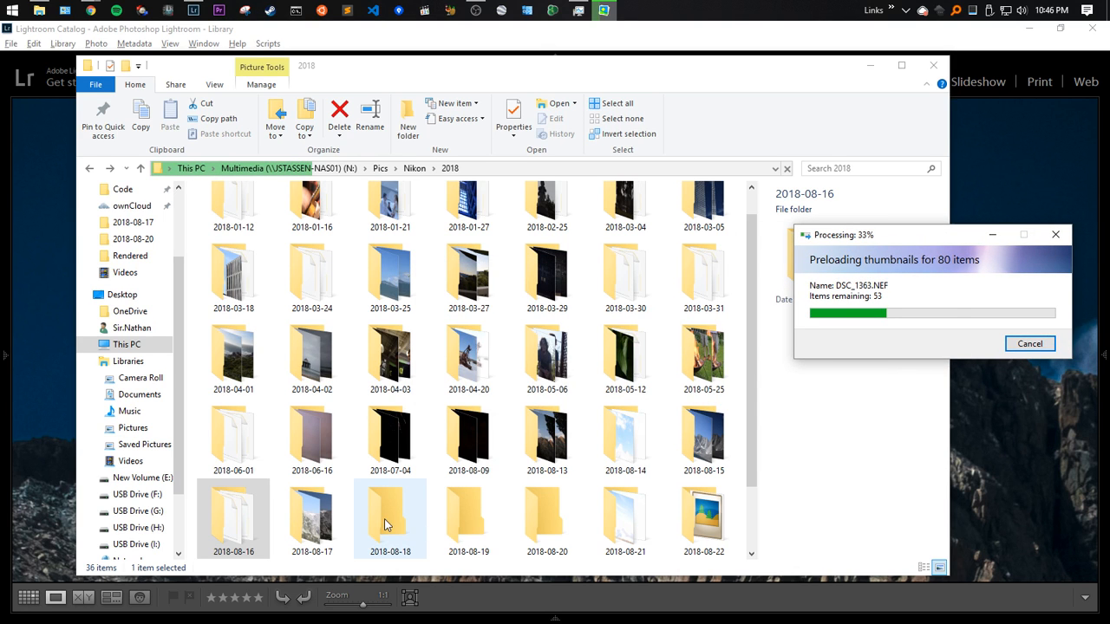
Preload thumbnails for the 2018-08-17 folder with WinThumbsPreloader and move its progress window clear of the folders
right_click(326, 516)
mouse_move(408, 291)
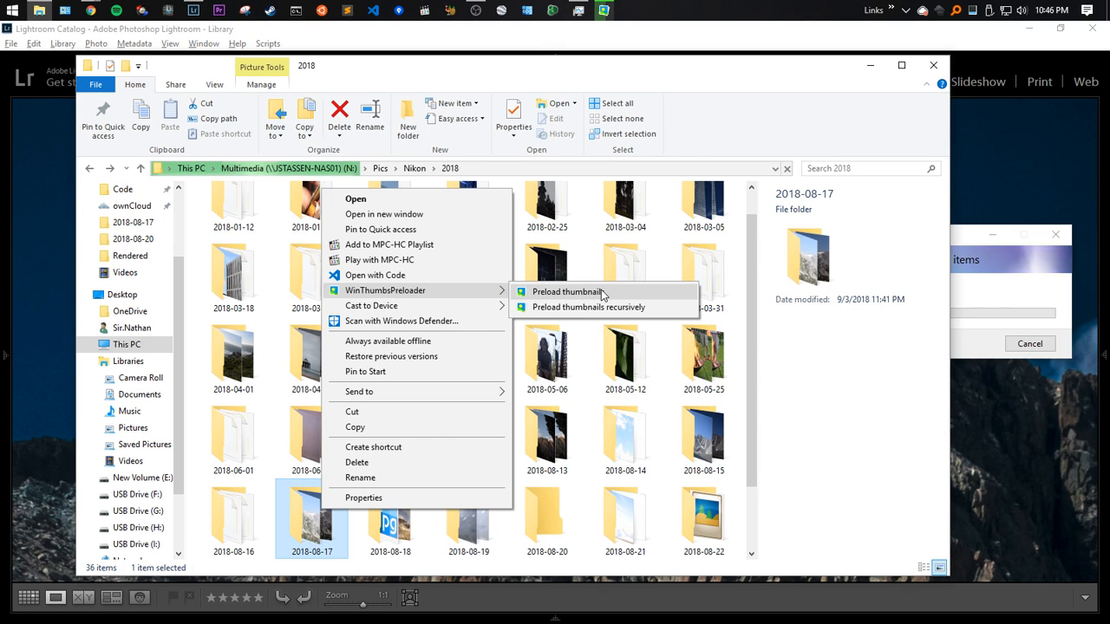
left_click(601, 289)
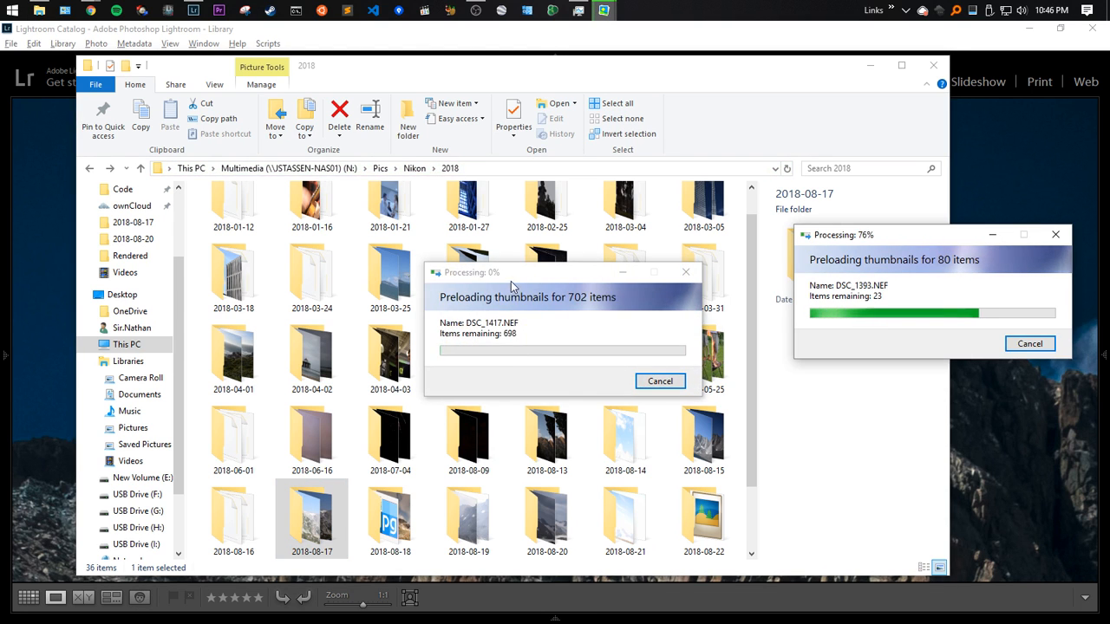
left_click_drag(521, 270, 906, 330)
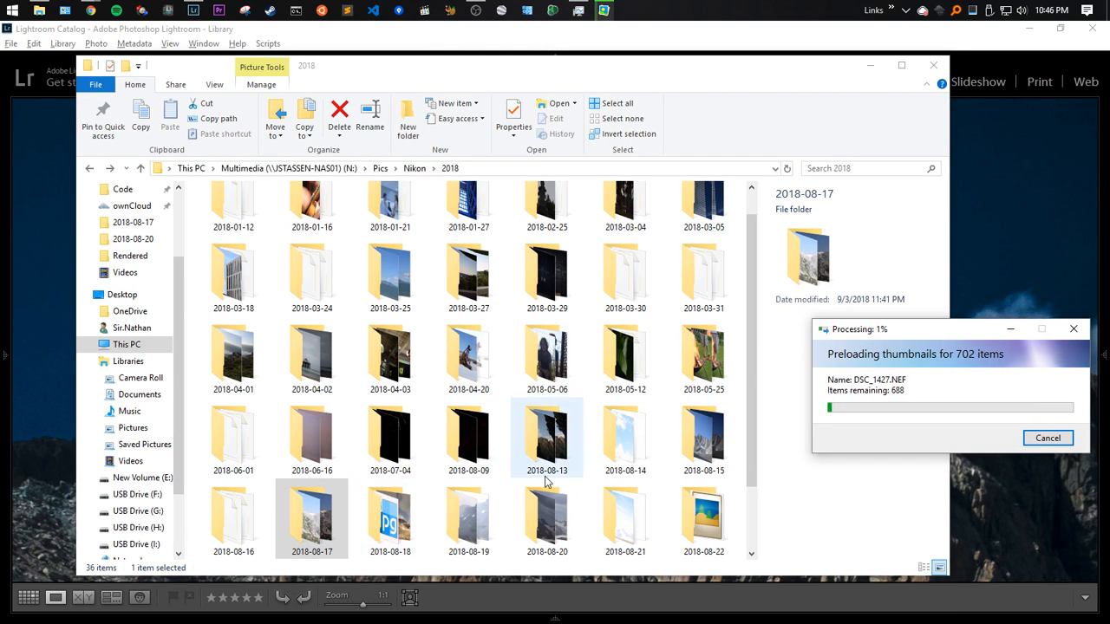
Bring up the WinThumbsPreloader options for the 2018-08-15 folder
right_click(692, 441)
left_click(944, 365)
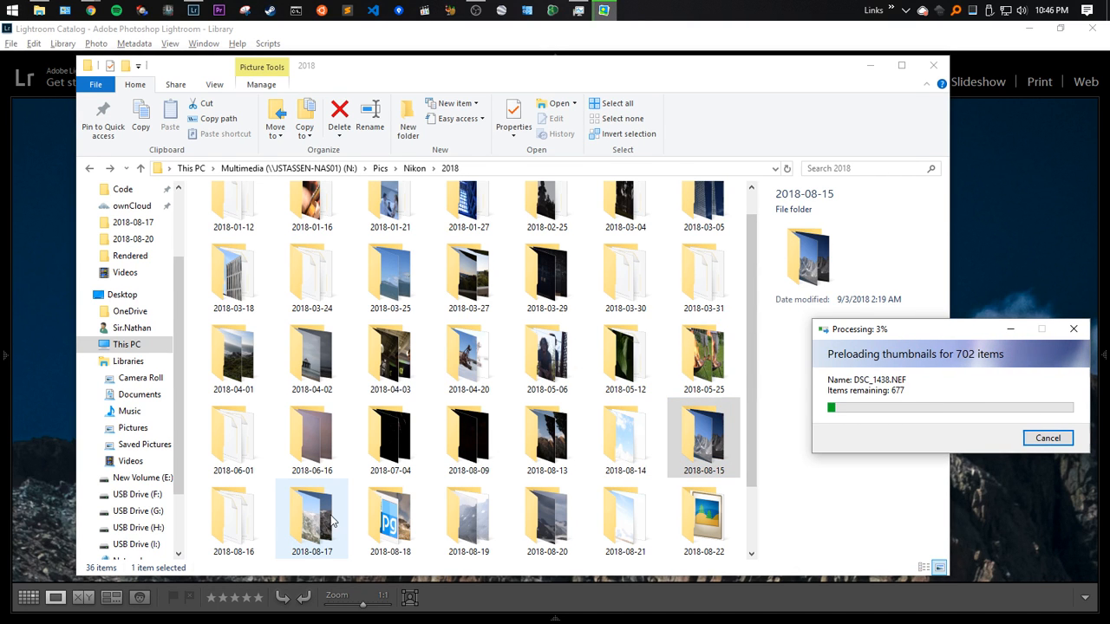
right_click(701, 428)
mouse_move(827, 216)
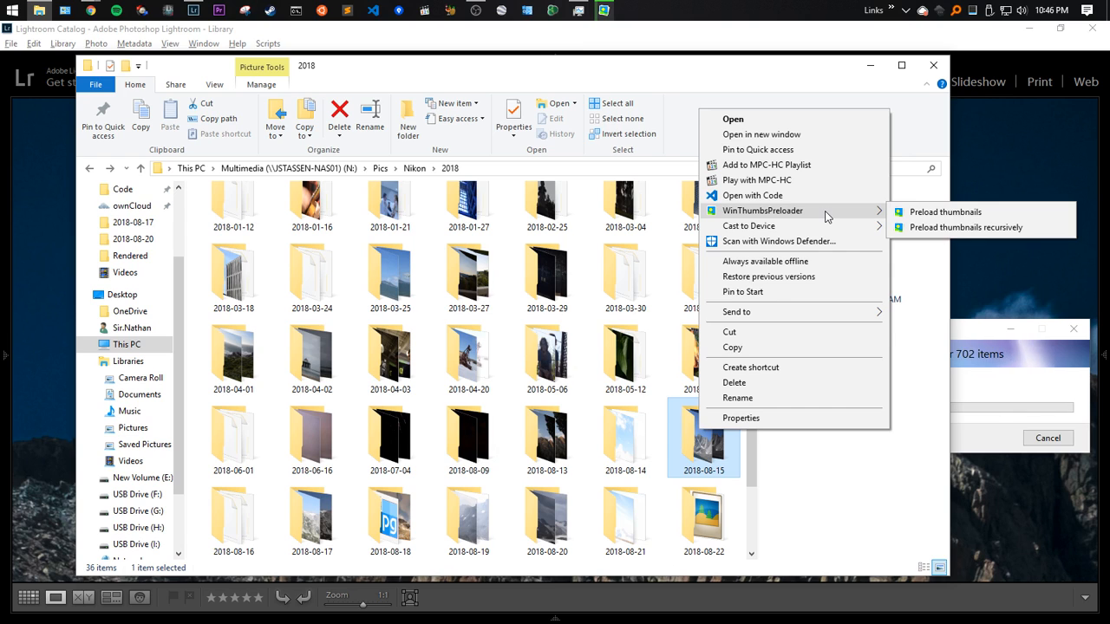
Switch to the Chrome window showing the Twitch stream and open a new tab
key("alt+Tab")
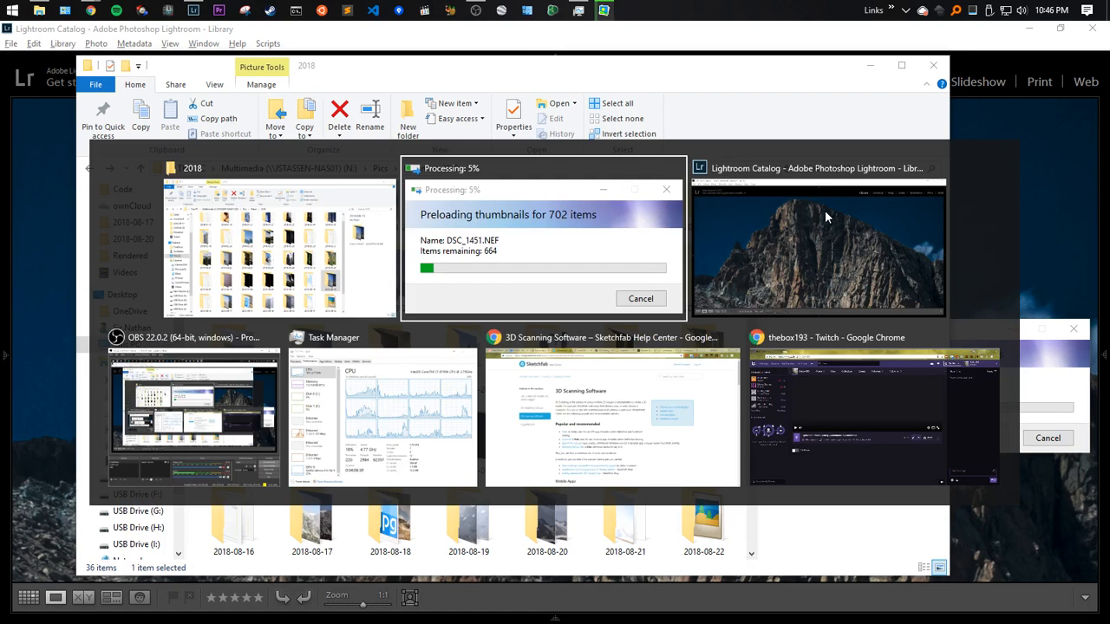
key("alt+Tab")
key("alt+Tab")
key("alt+Tab")
key("alt+Tab")
key("alt+Tab")
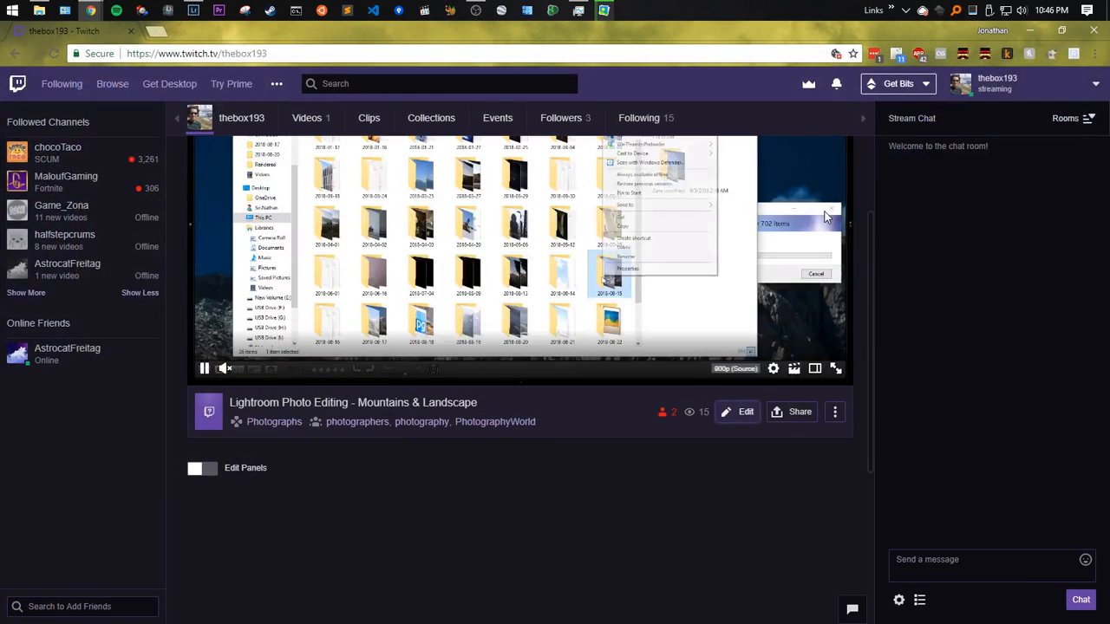
key("ctrl+t")
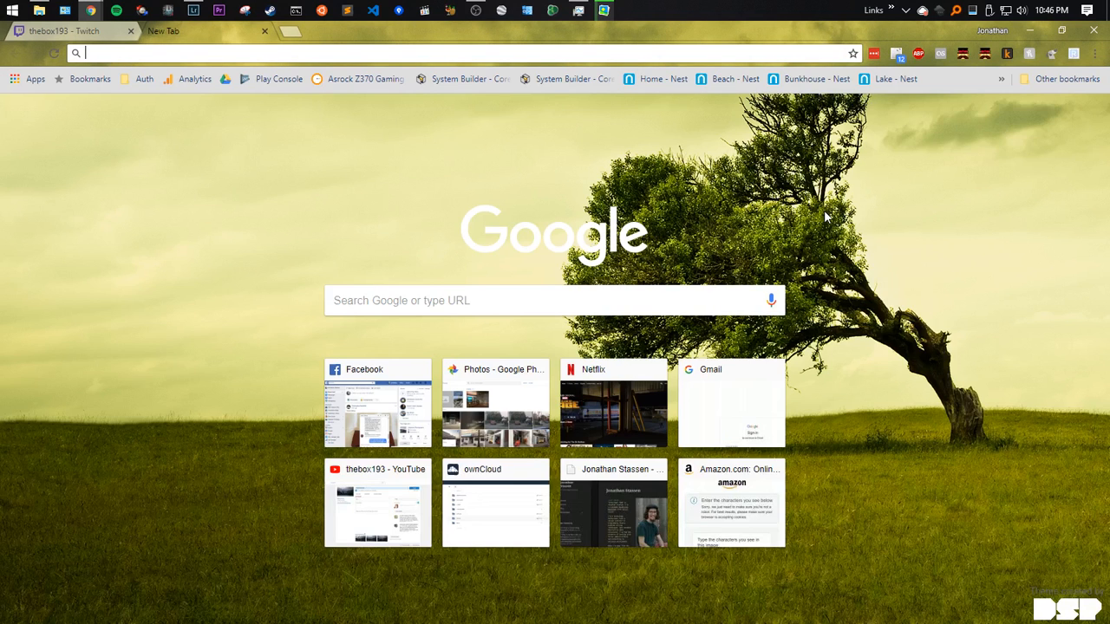
Search Google for WinThumbsPreloader, copying the tool's name from the suggested GitHub address
type("winthum")
key("Down")
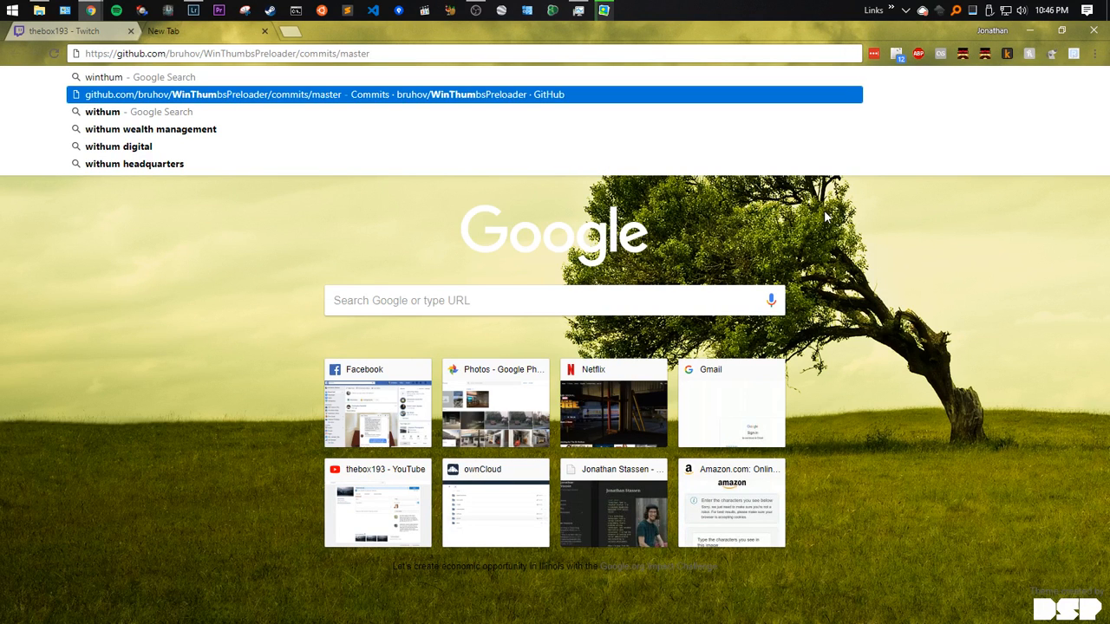
double_click(249, 54)
key("ctrl+c")
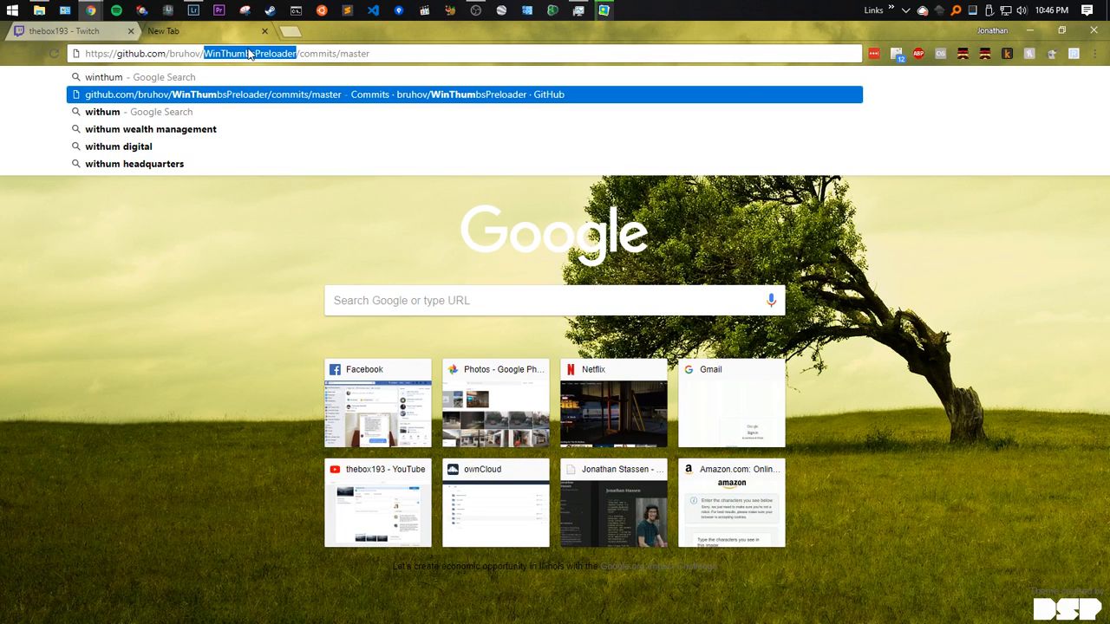
key("ctrl+a")
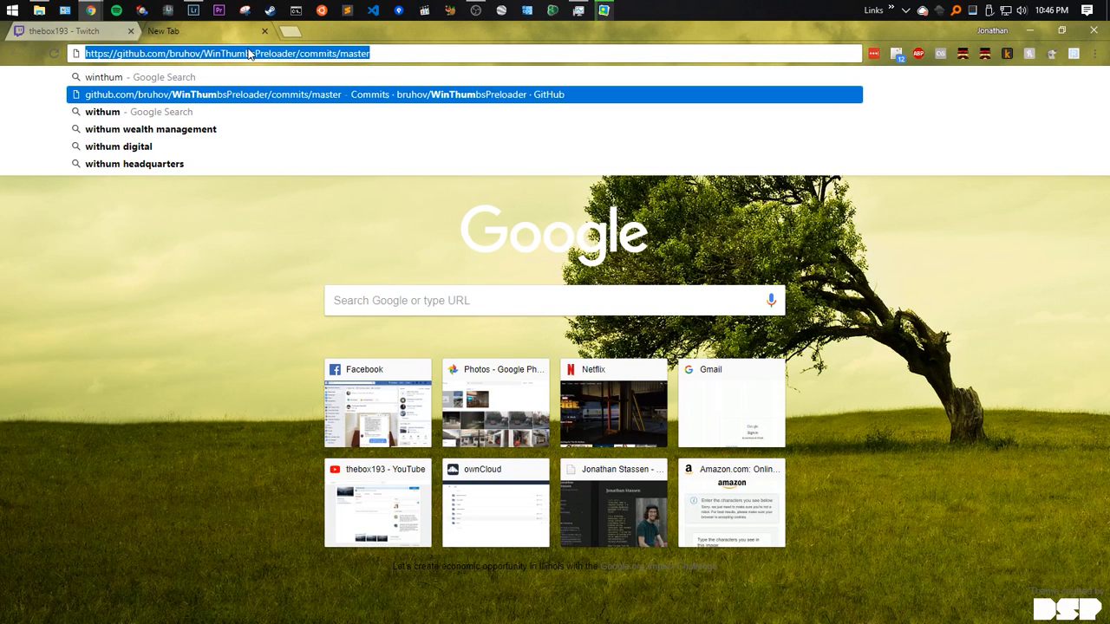
key("ctrl+v")
key("Return")
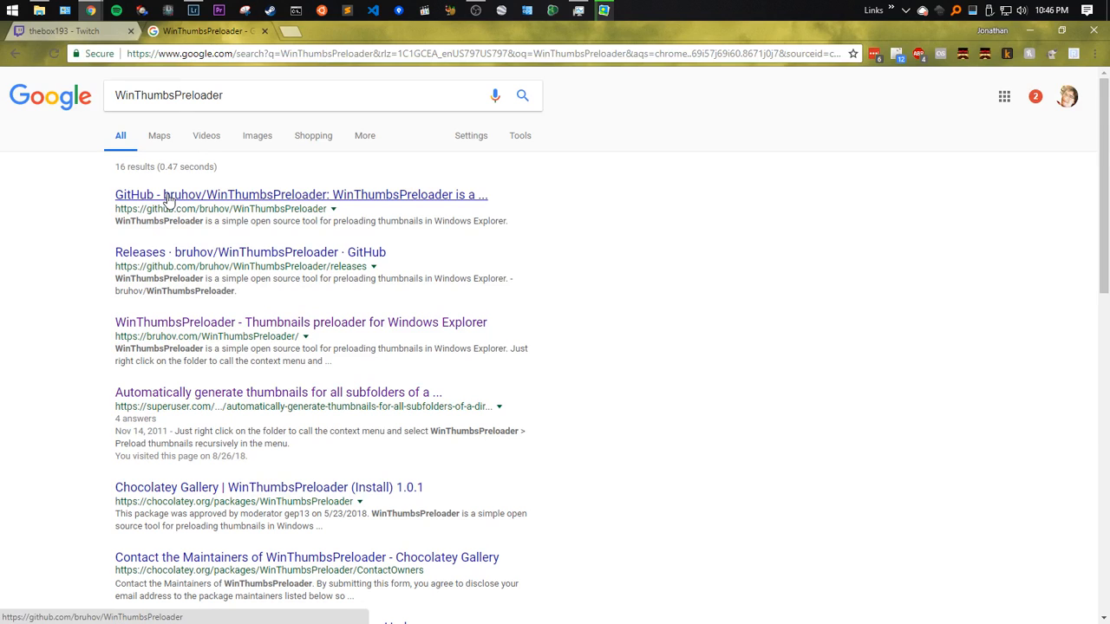
Open the WinThumbsPreloader website from the results, review its demo and key features, and close the tab
left_click(290, 325)
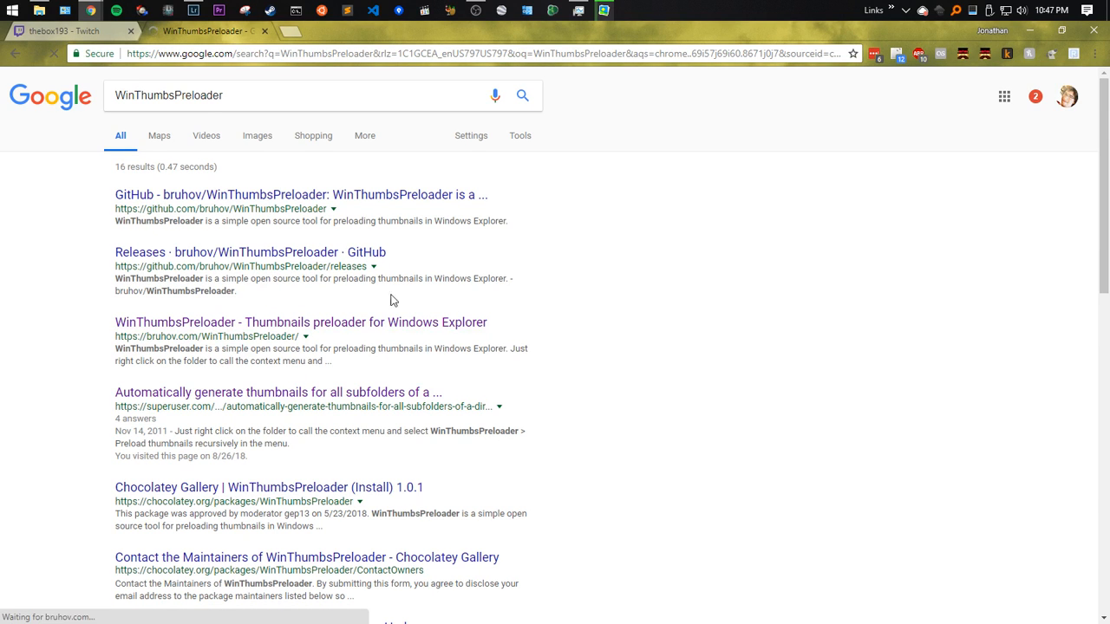
scroll(607, 391, "down", 2)
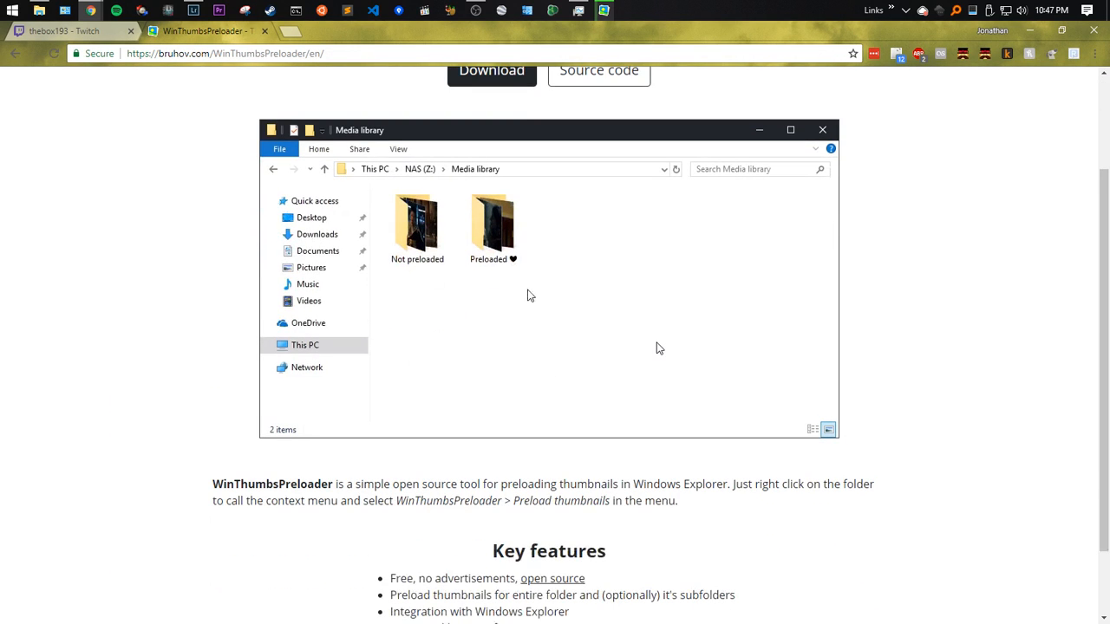
scroll(657, 347, "down", 1)
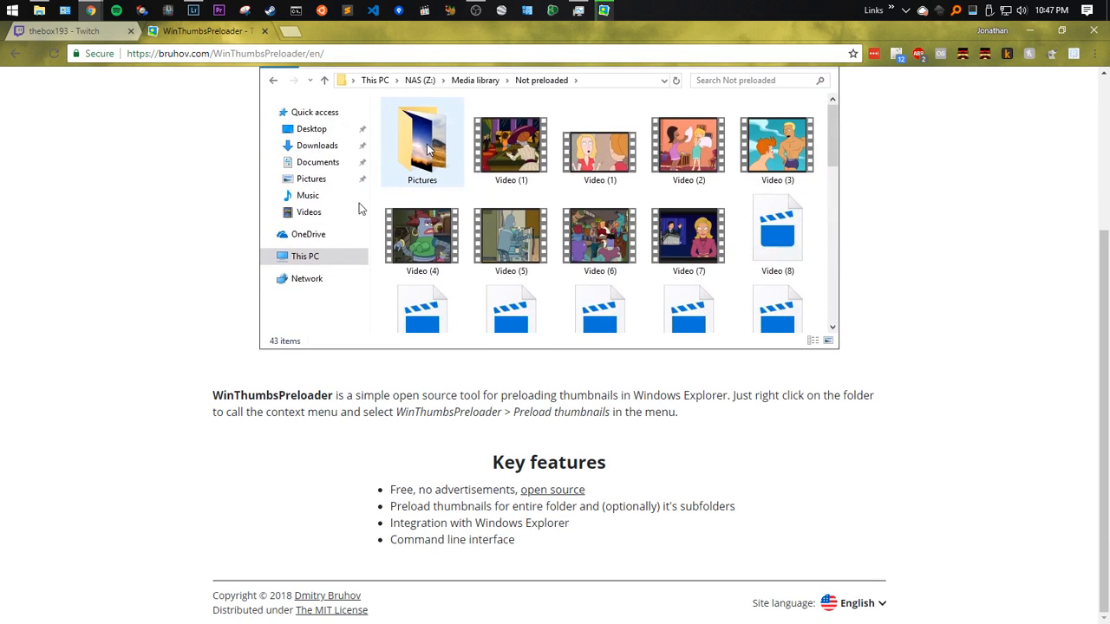
scroll(888, 240, "up", 3)
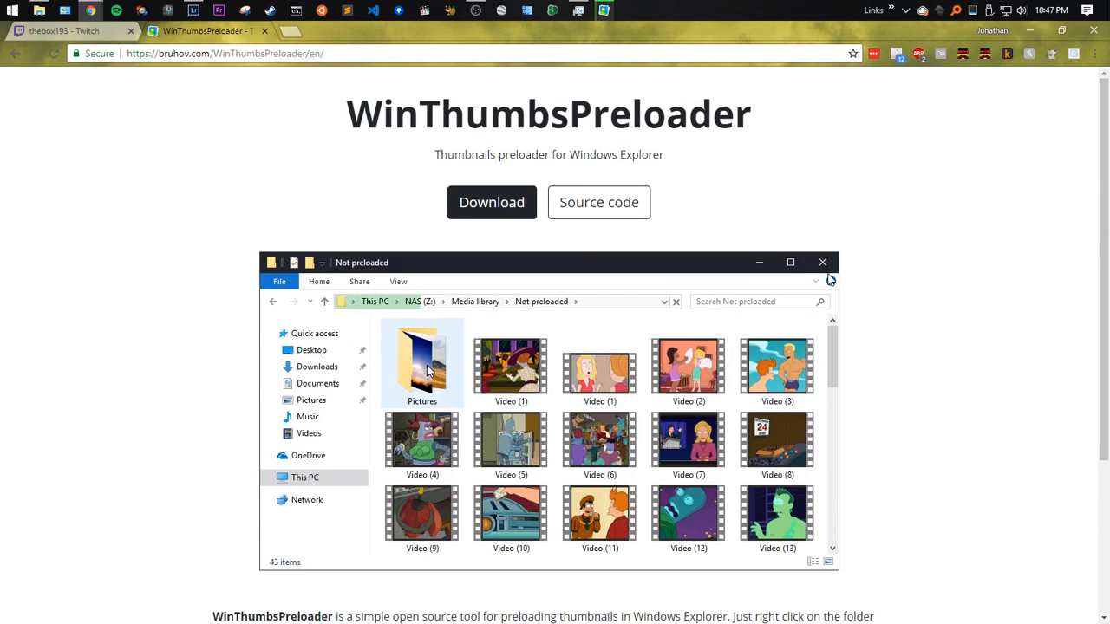
key("ctrl+w")
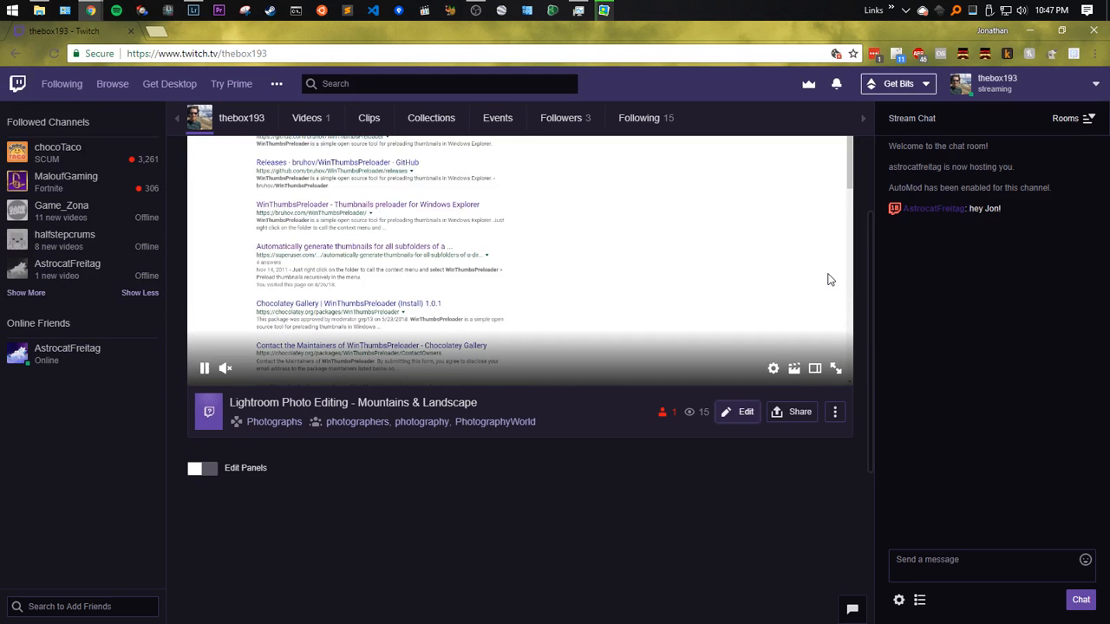
Switch back to File Explorer, check the thumbnails in the 2018-08-15 folder, and return to the 2018 folder
key("alt+Tab")
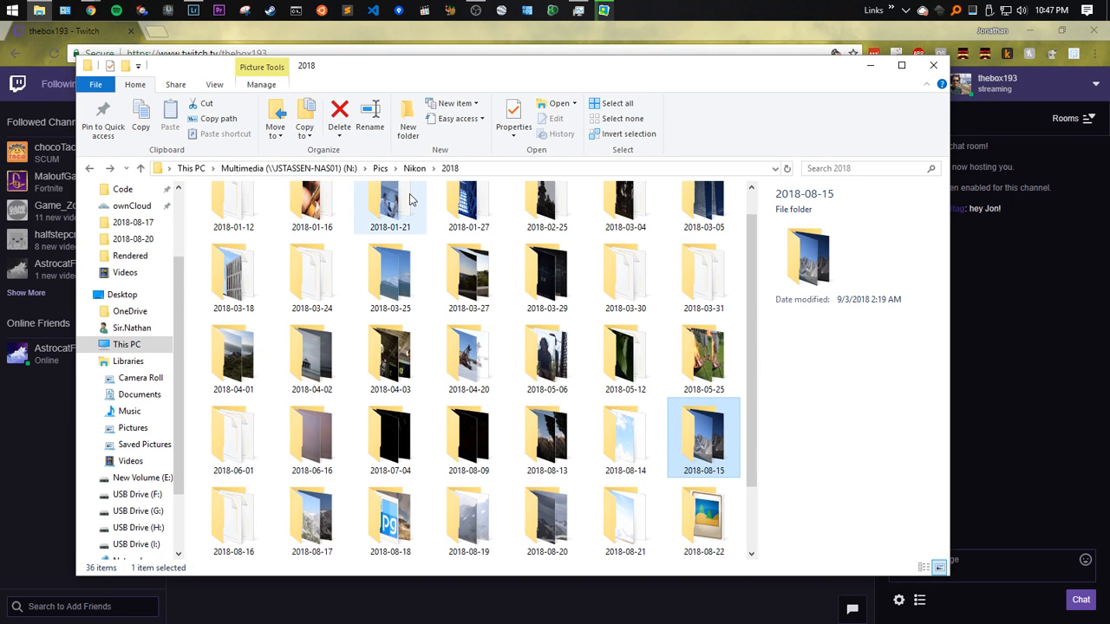
mouse_move(411, 200)
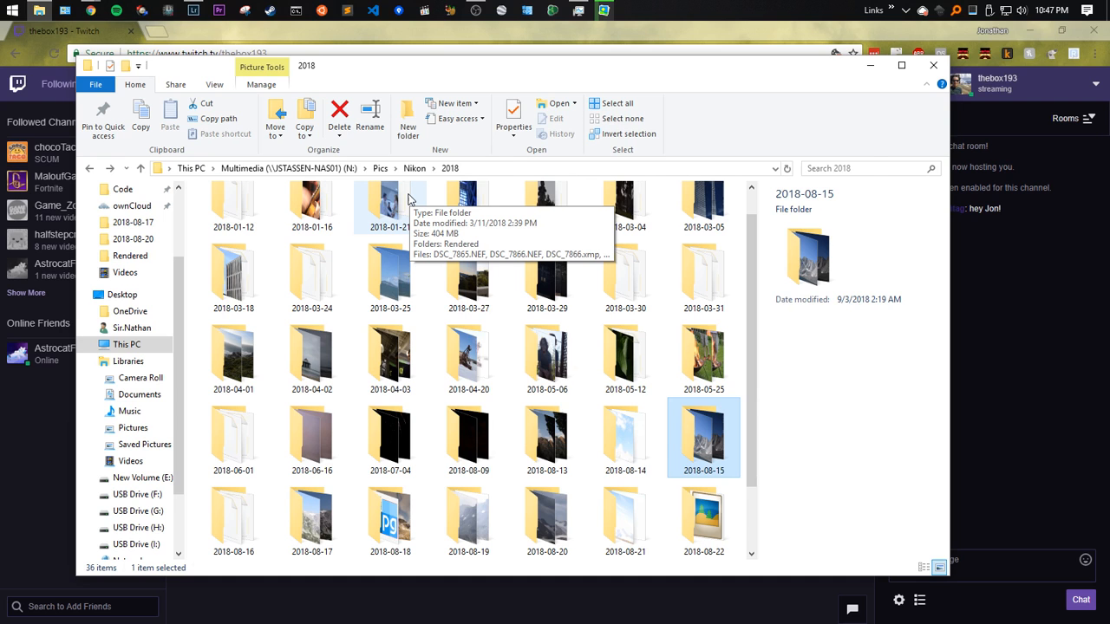
key("Return")
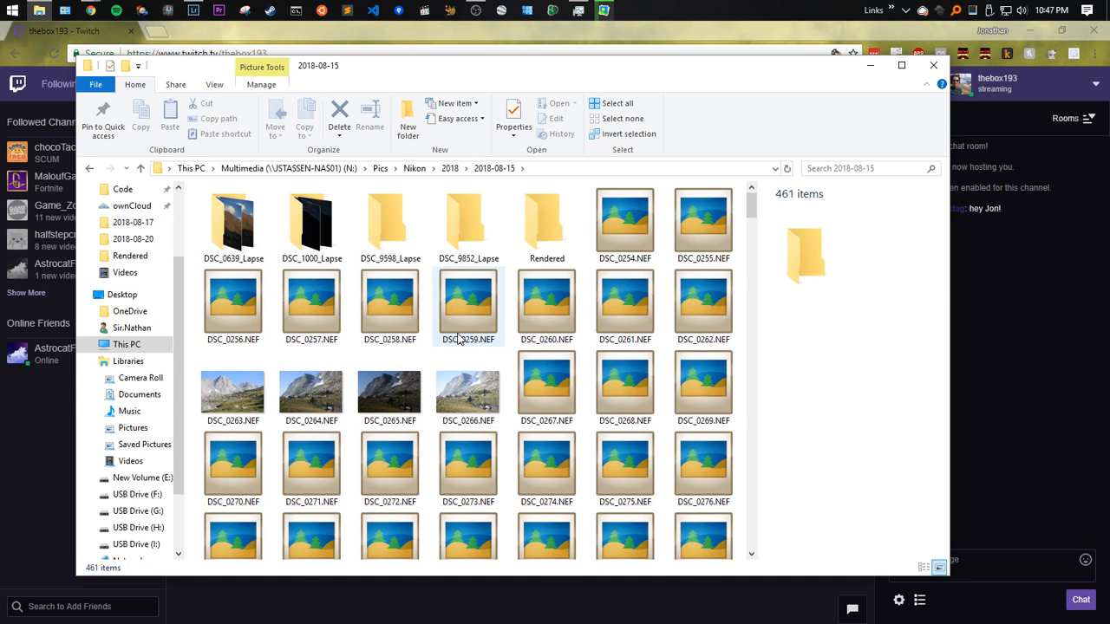
key("BackSpace")
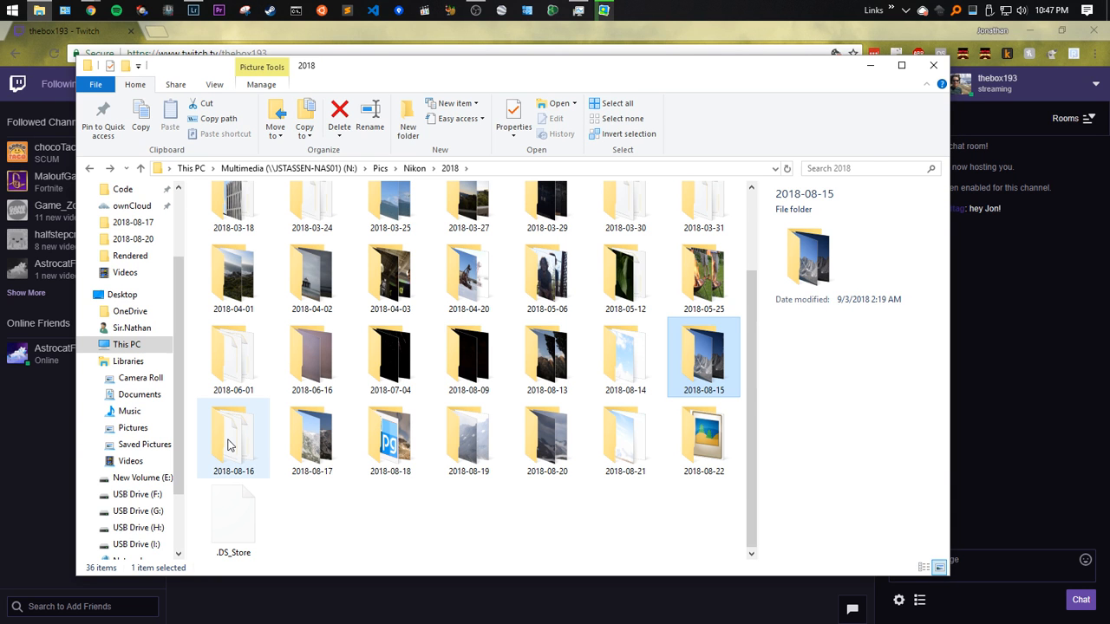
Open the 2018-08-17 folder and look through its NEF file thumbnails
double_click(313, 441)
scroll(466, 399, "down", 20)
scroll(466, 402, "up", 12)
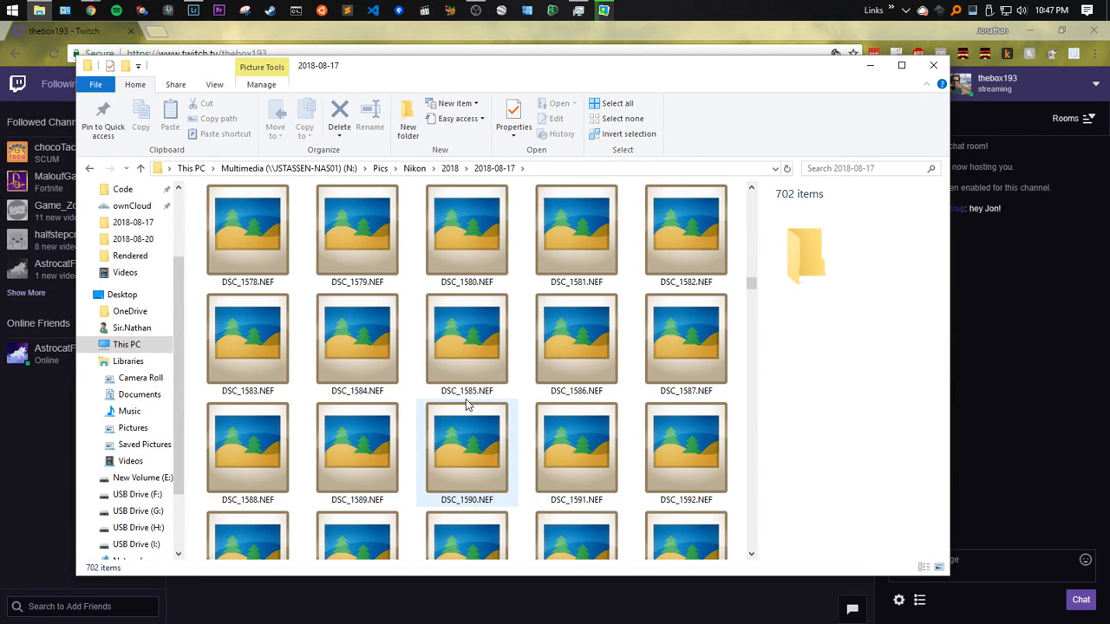
Leave the 2018-08-17 folder, open 2018-08-16, and inspect the tent photos DSC_1412.NEF and DSC_1411.NEF
scroll(465, 401, "down", 5)
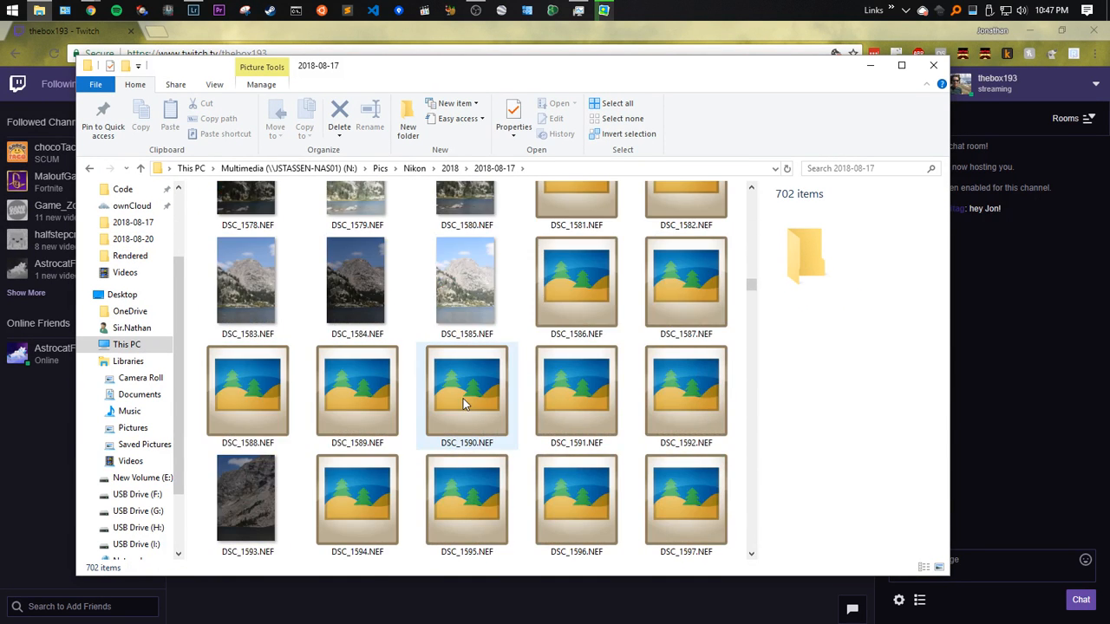
key("BackSpace")
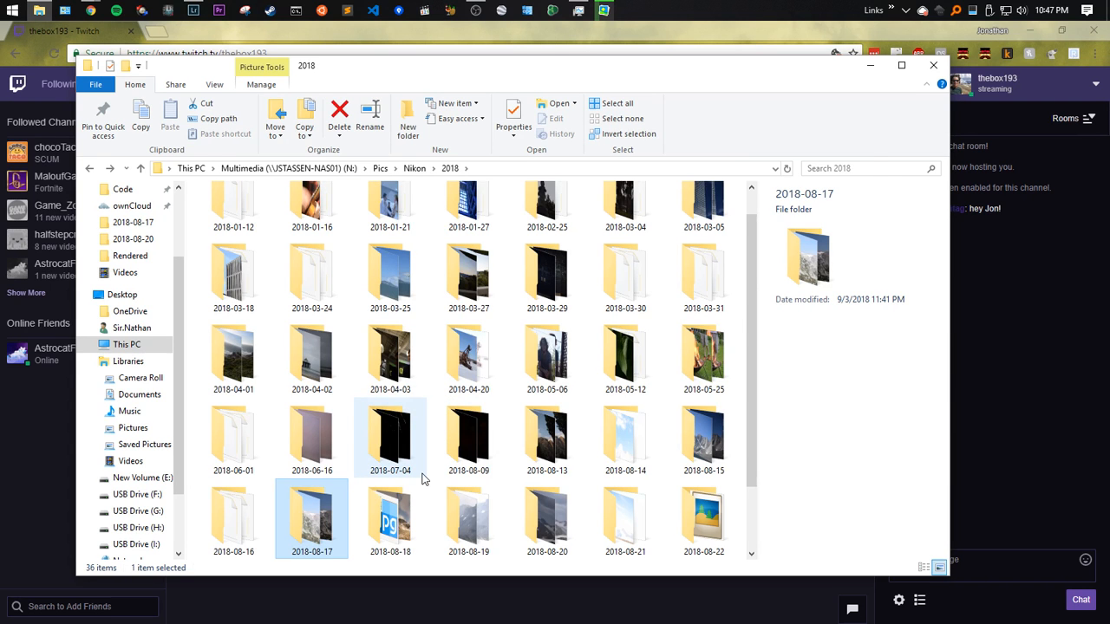
key("Left")
key("Return")
scroll(461, 406, "down", 5)
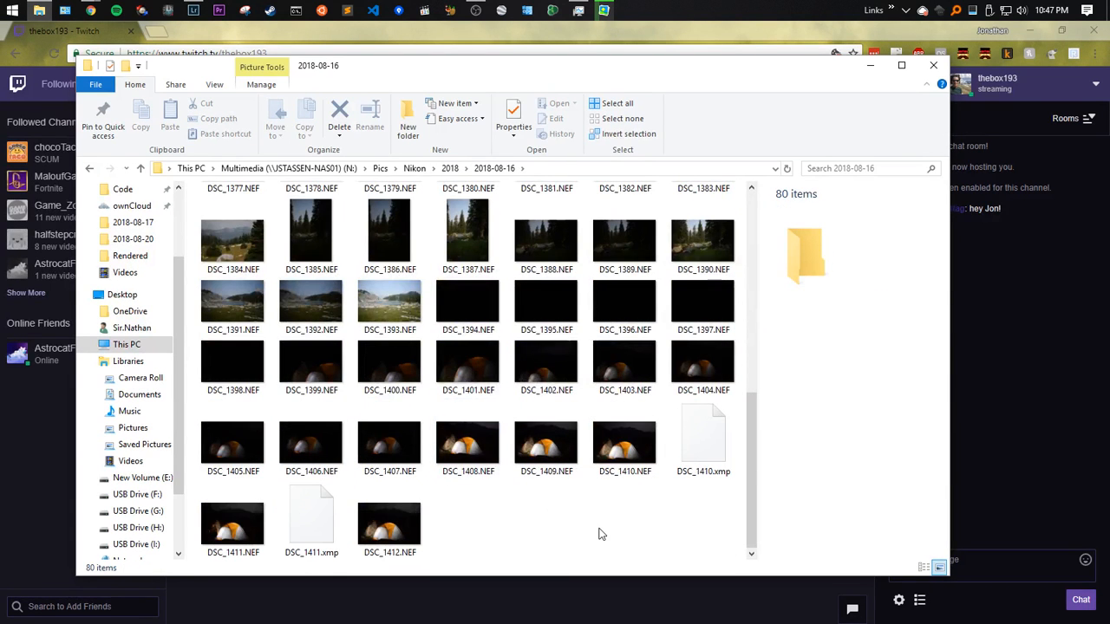
left_click(390, 522)
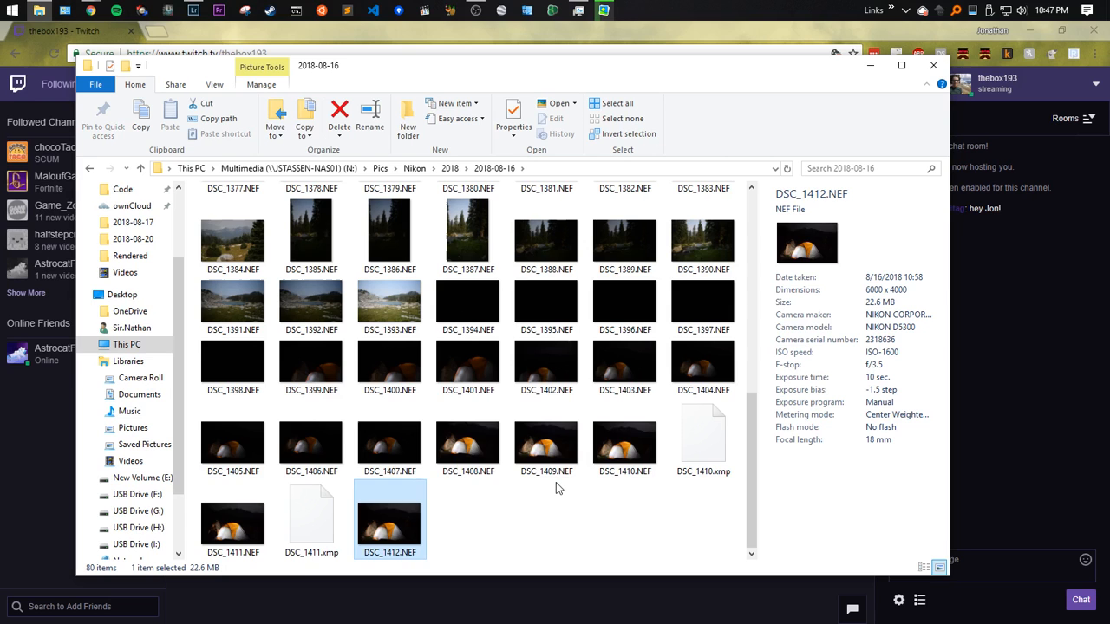
left_click(220, 526)
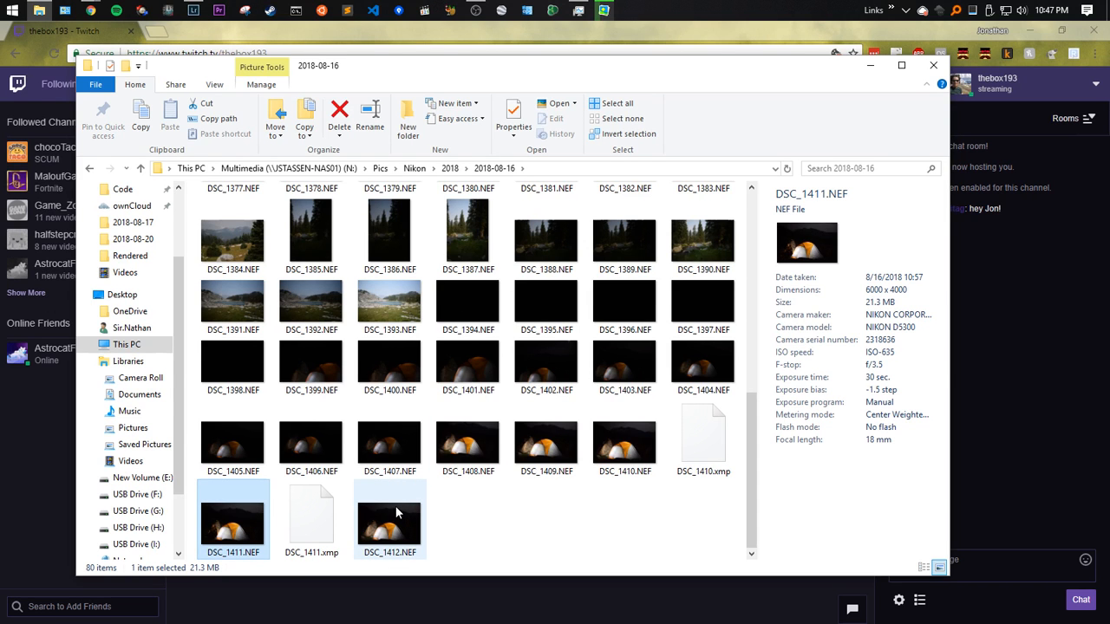
Switch to Lightroom and view the tent photo from the 2018-08-16 folder fitted to the window, with the folder list hidden
key("alt+Tab")
key("alt+Tab")
key("alt+Tab")
key("alt+Tab")
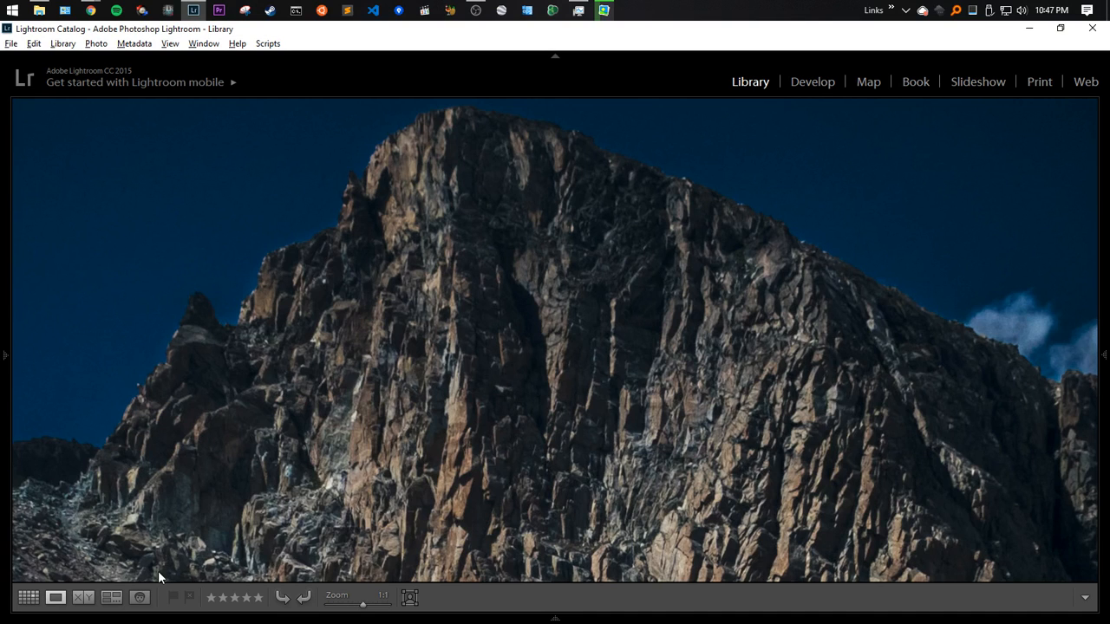
key("g")
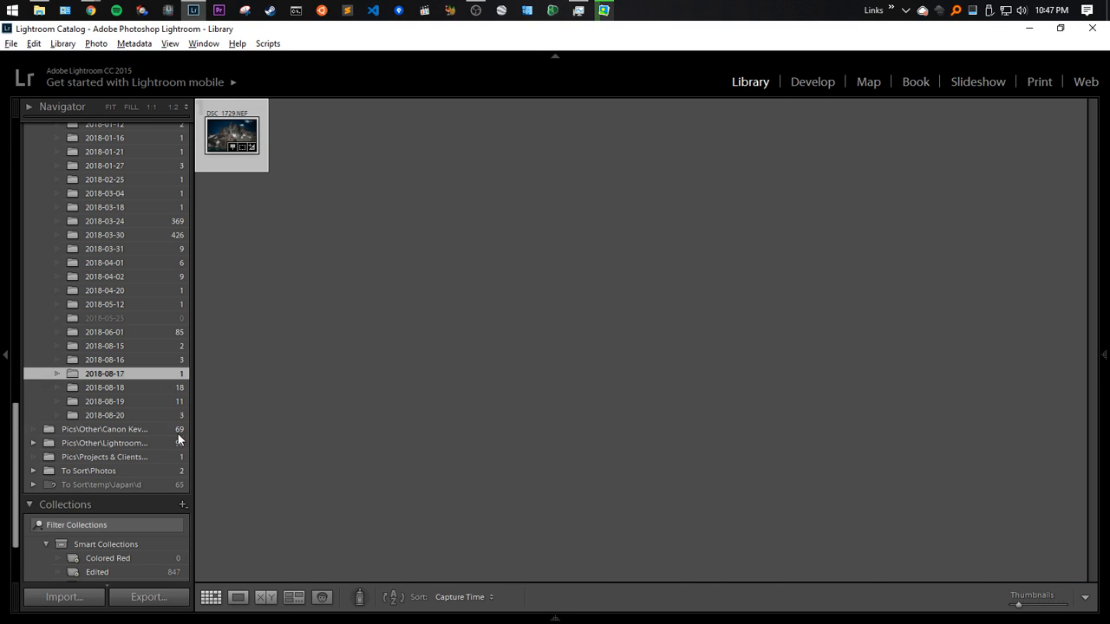
left_click(102, 363)
key("z")
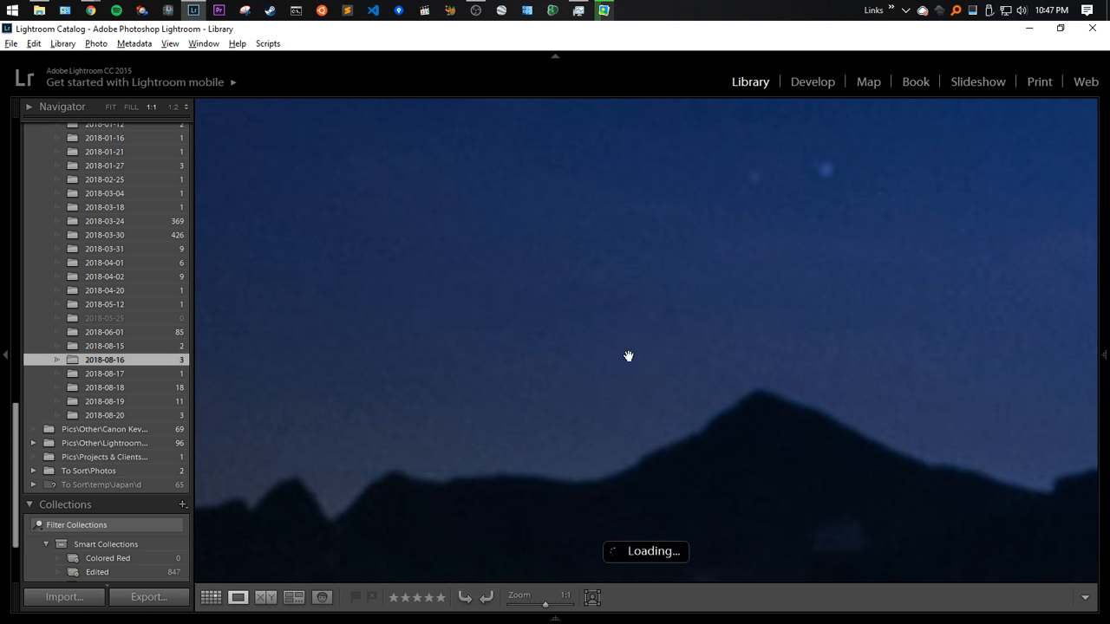
left_click(532, 318)
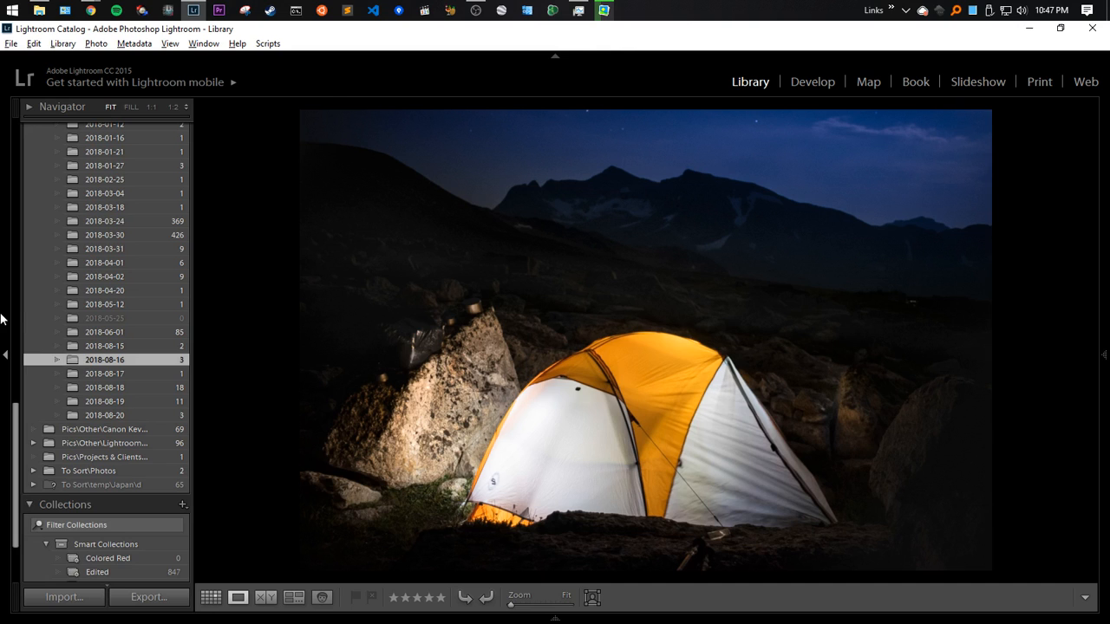
left_click(2, 319)
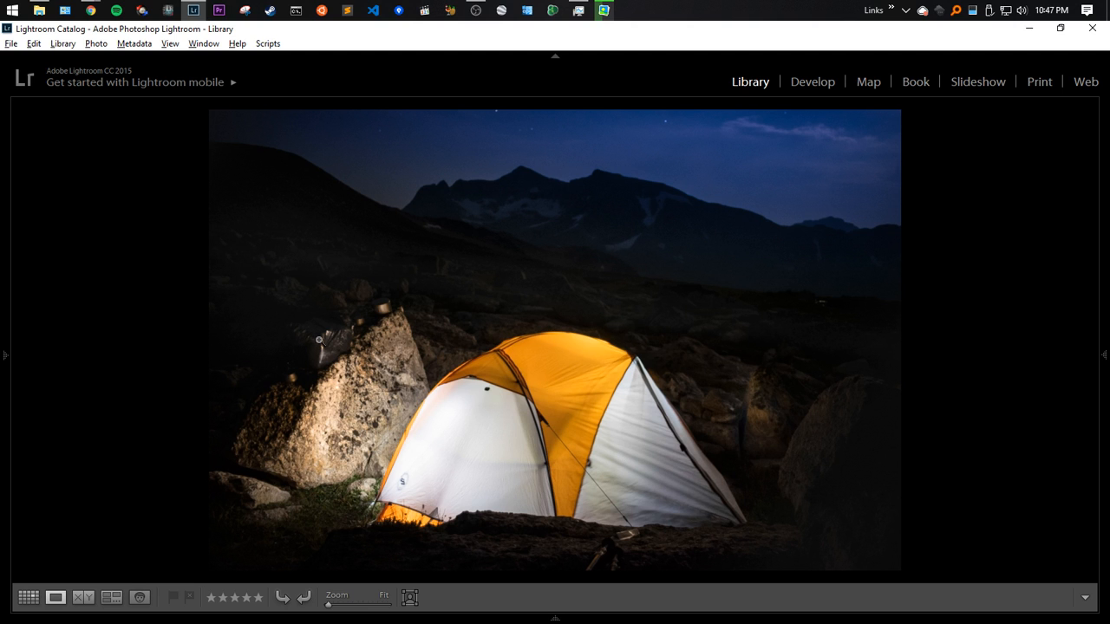
Switch back to File Explorer and look through the 2018-08-16 thumbnails, checking DSC_1393.NEF and DSC_1380.NEF
key("alt+Tab")
left_click(395, 304)
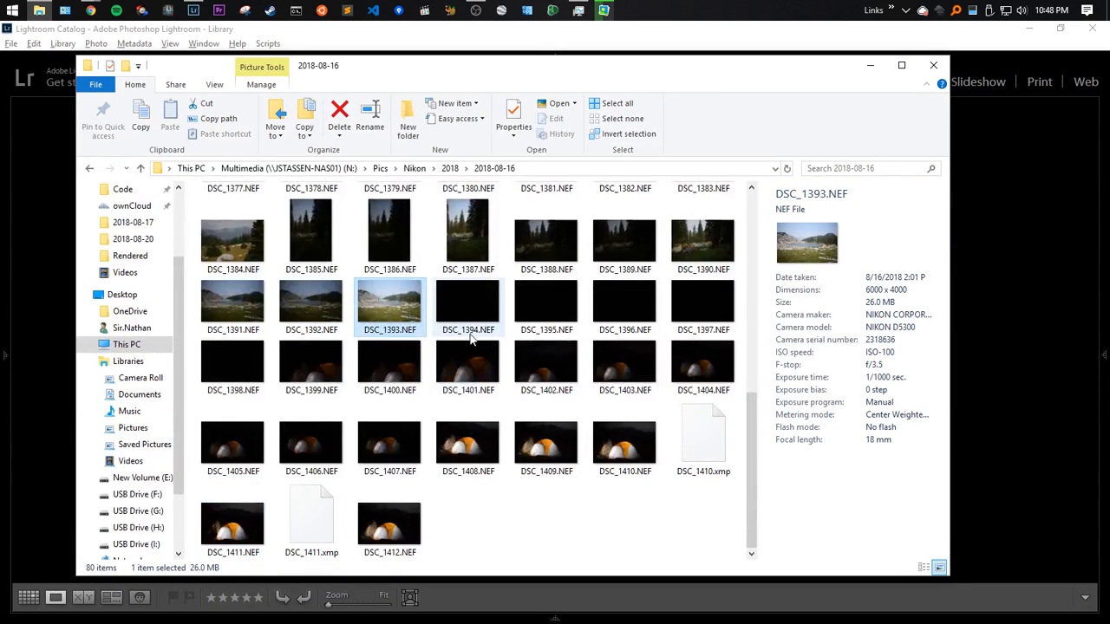
scroll(473, 340, "up", 5)
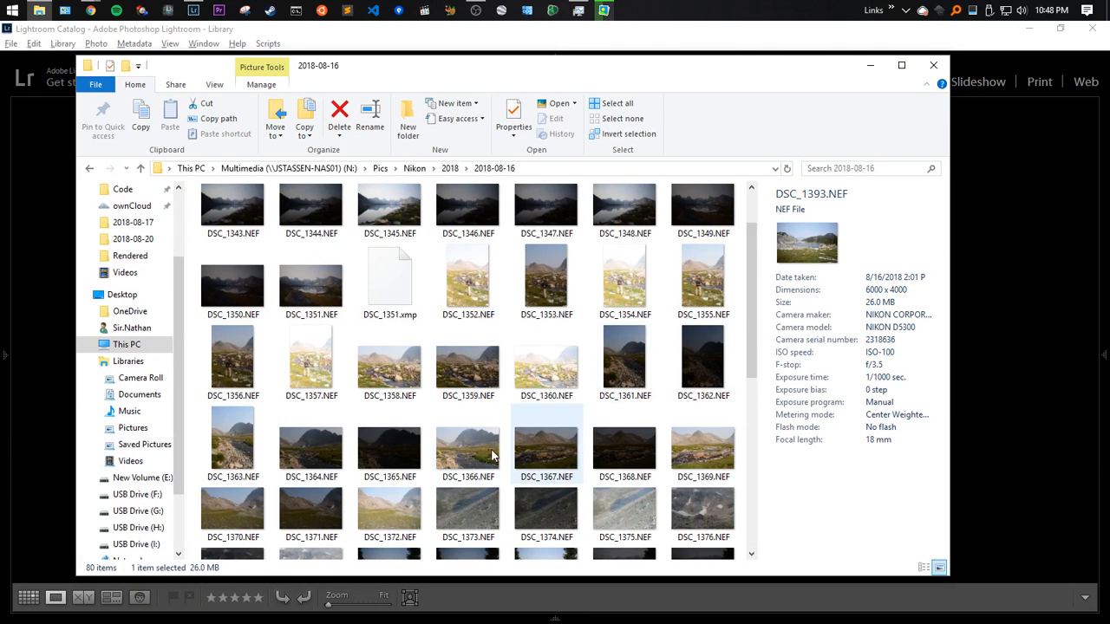
scroll(480, 466, "down", 3)
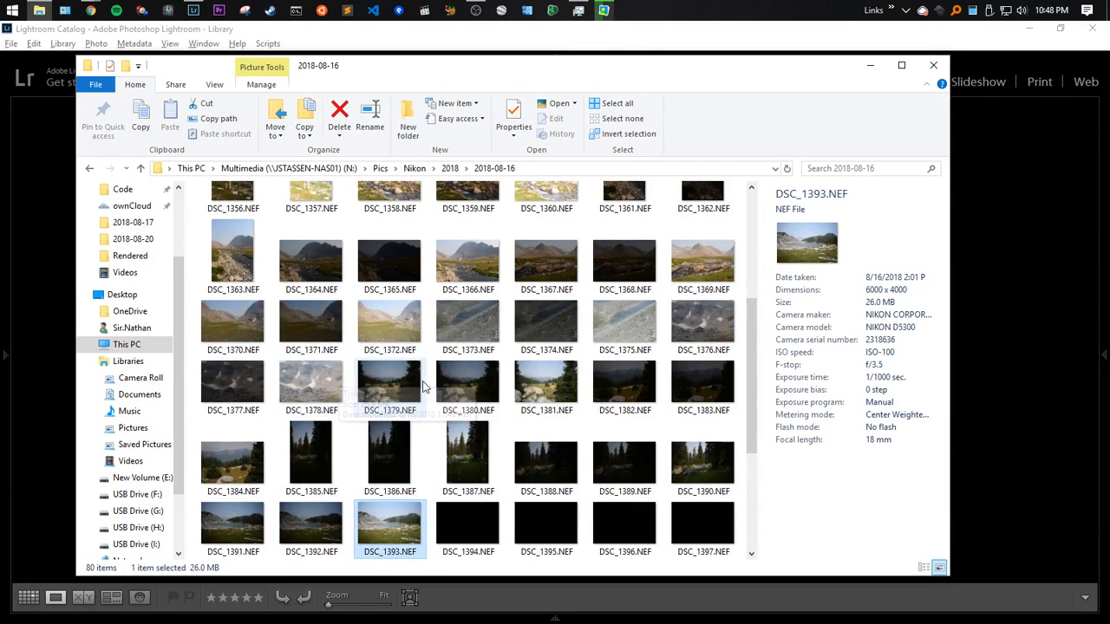
left_click(455, 388)
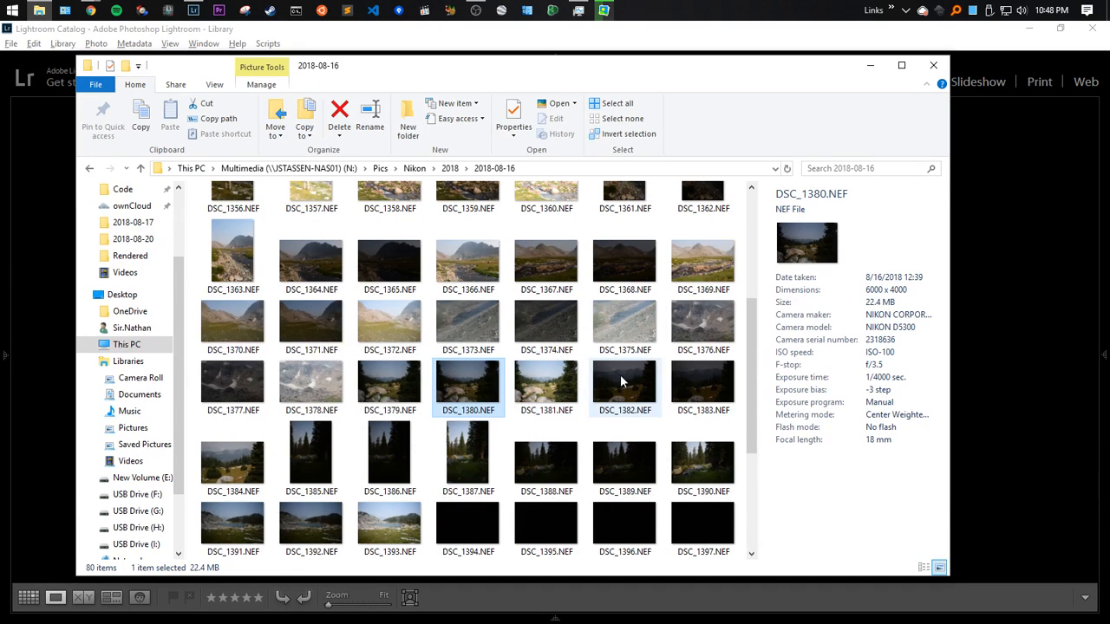
scroll(620, 373, "up", 4)
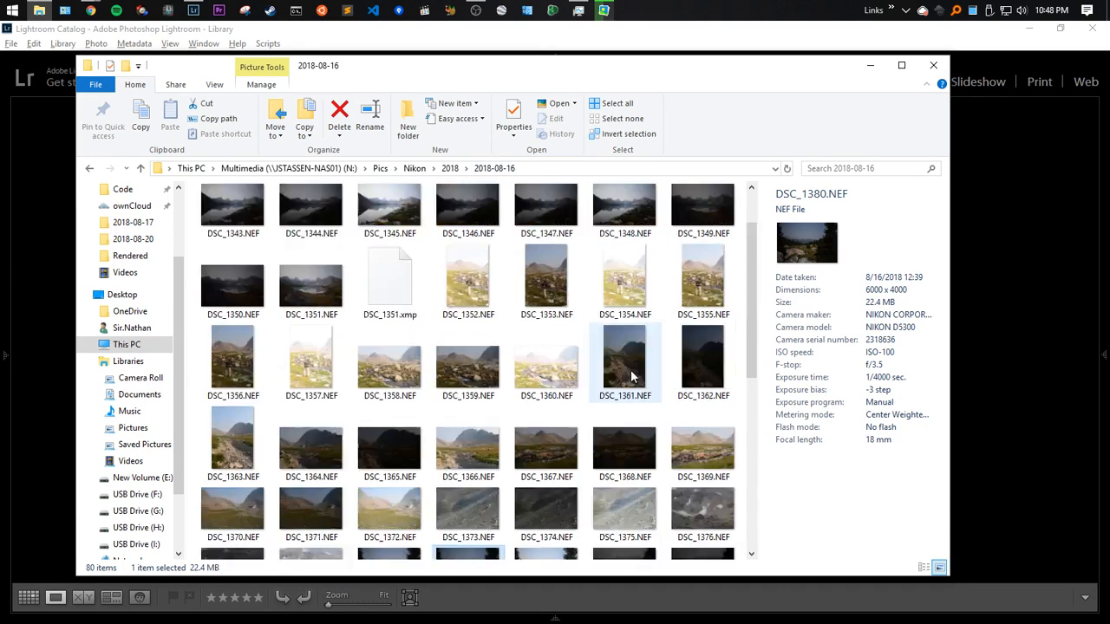
Go back to the 2018 folder, open 2018-08-15, and preview DSC_0273.NEF in the photo viewer before closing it
key("BackSpace")
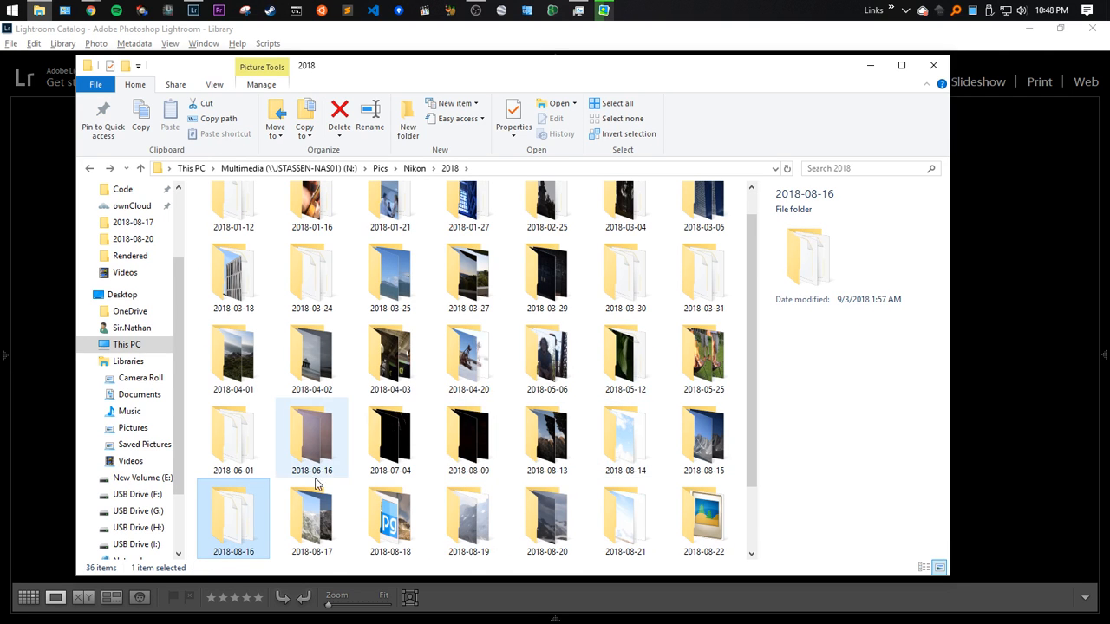
double_click(707, 440)
double_click(468, 277)
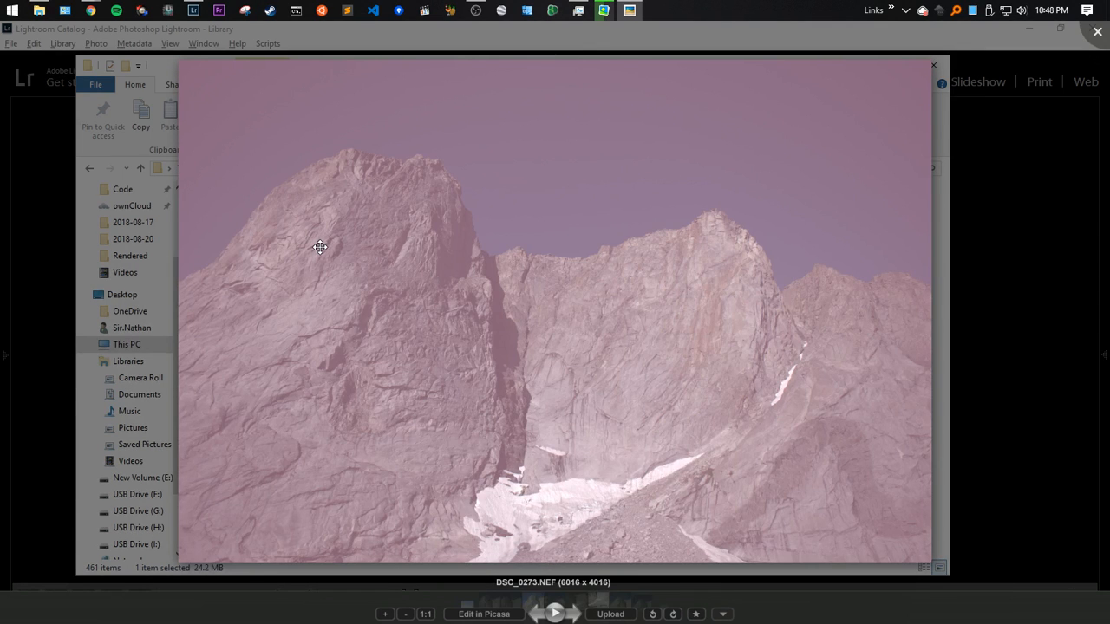
key("Escape")
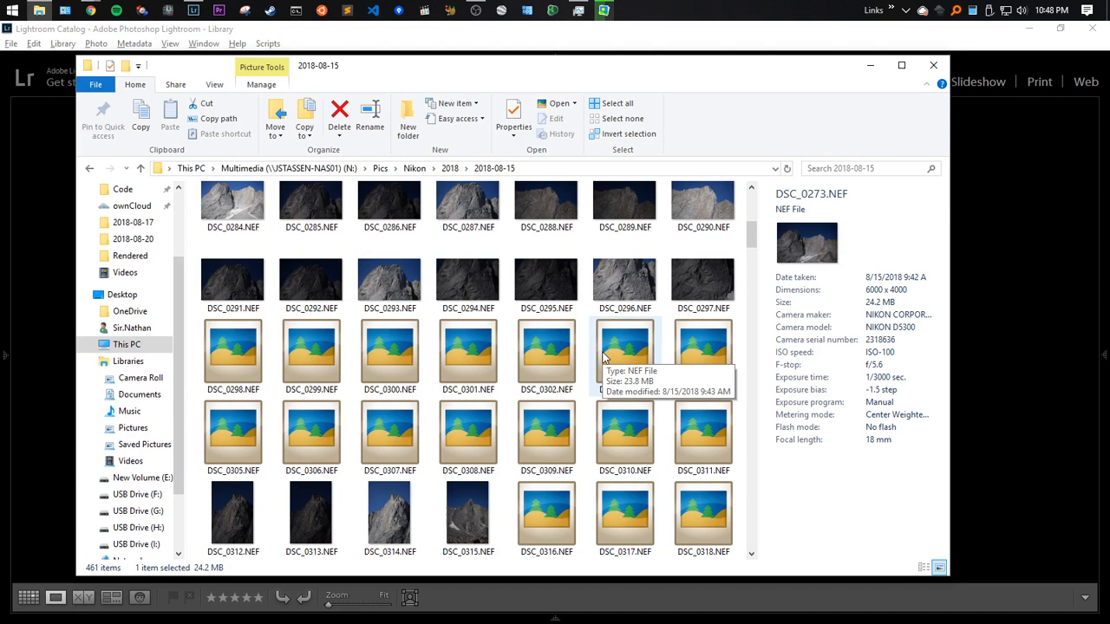
Check the mountain photos DSC_0294.NEF, DSC_0299.NEF and DSC_0307.NEF in the 2018-08-15 folder
left_click(451, 282)
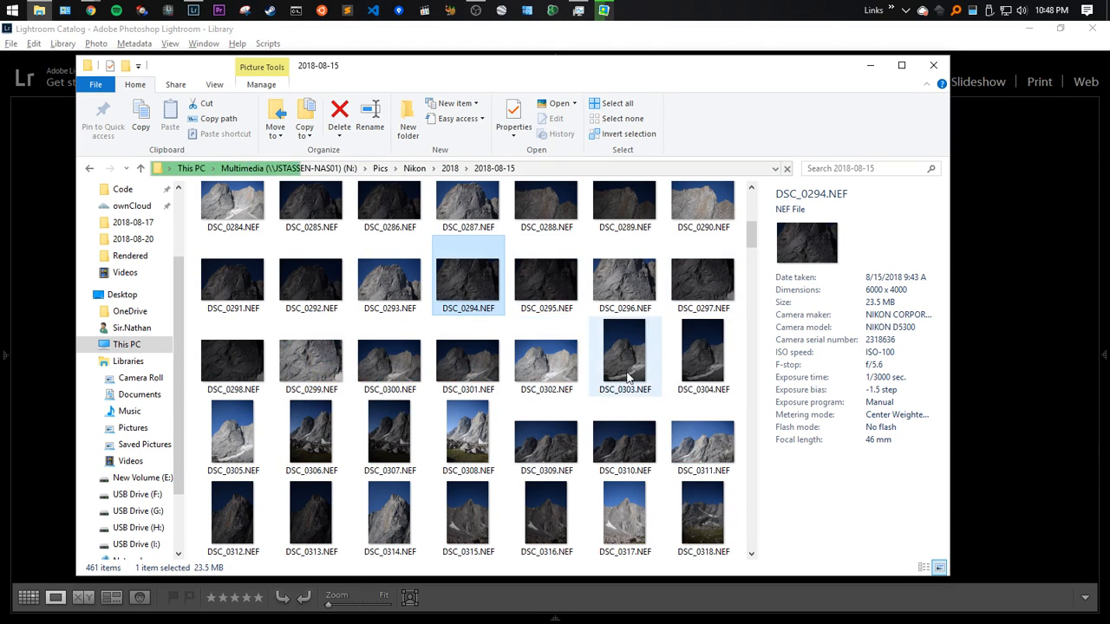
left_click(386, 282)
left_click(457, 276)
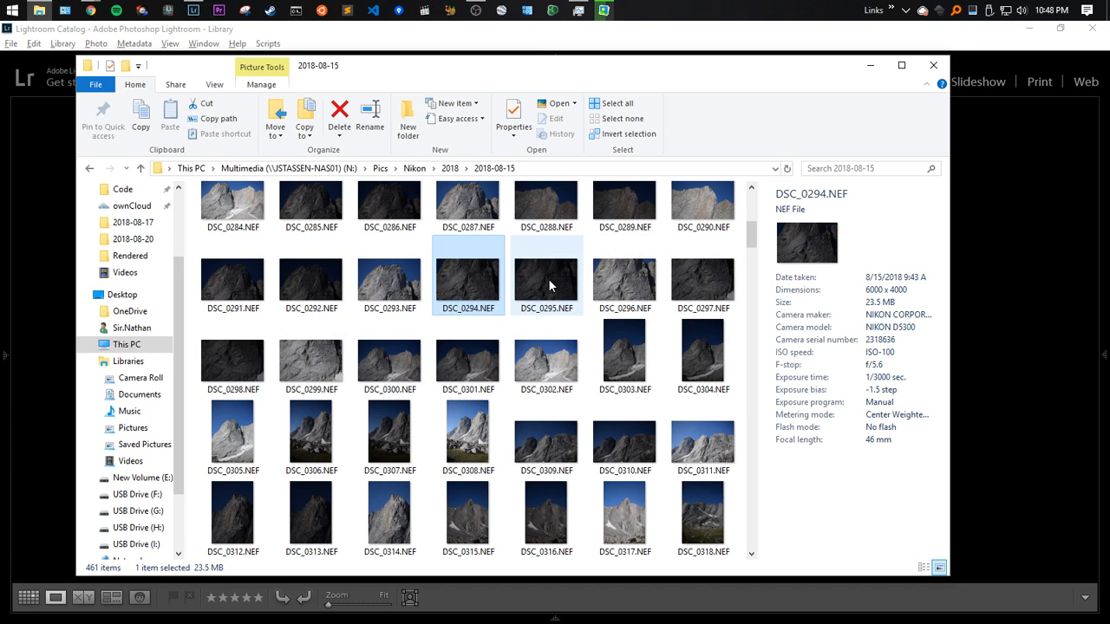
left_click(312, 353)
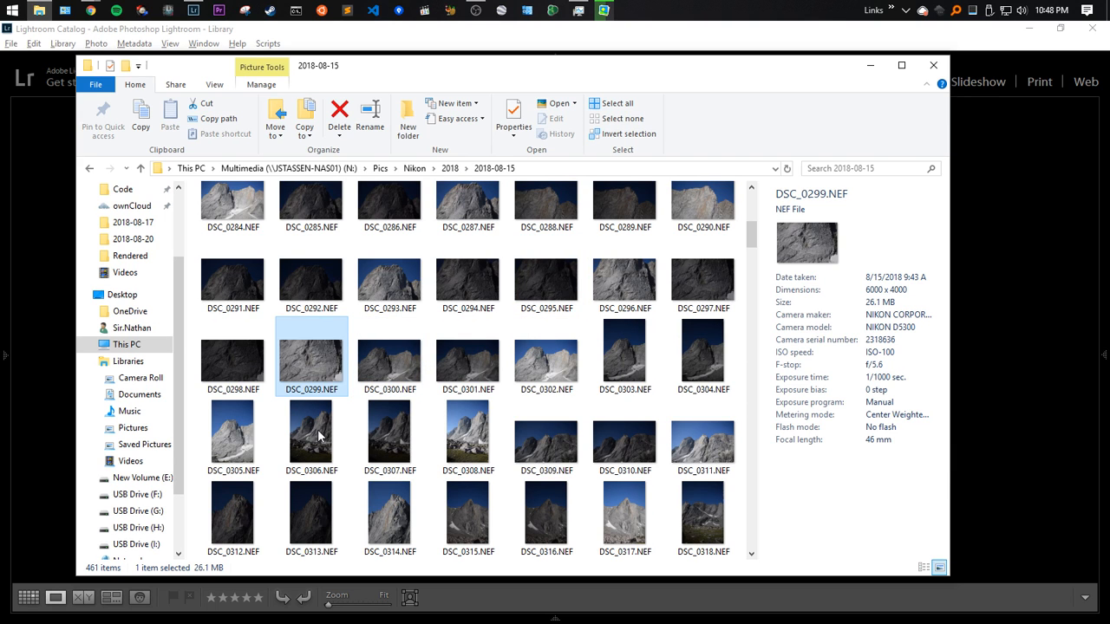
left_click(389, 434)
scroll(469, 431, "down", 1)
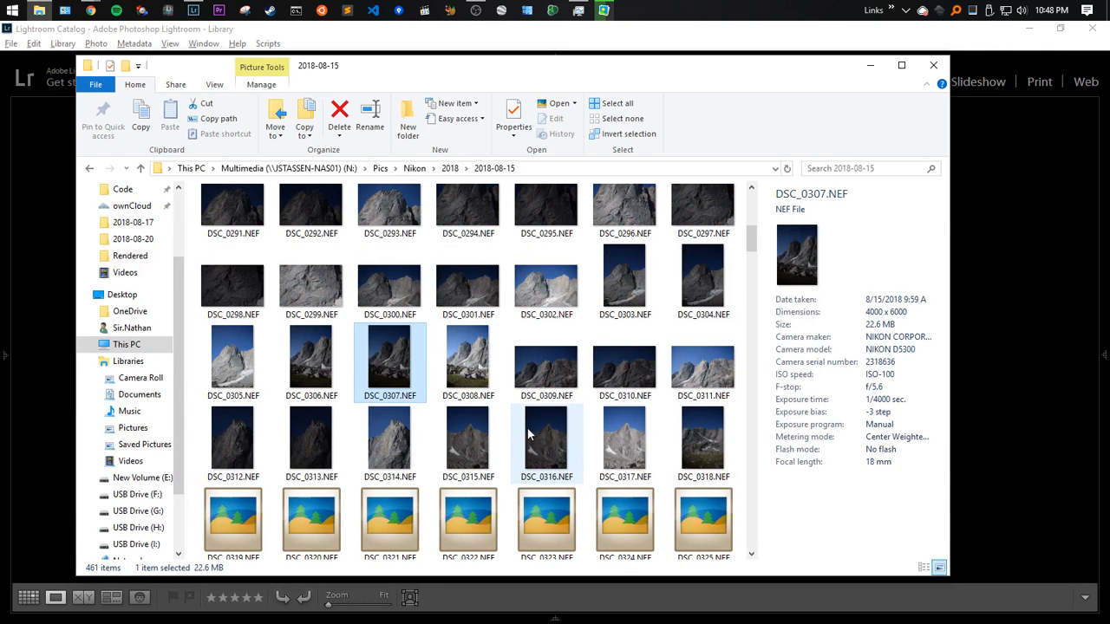
Return to the 2018 folder, start preloading thumbnails for 2018-08-15, and move its progress window off the folder list
key("BackSpace")
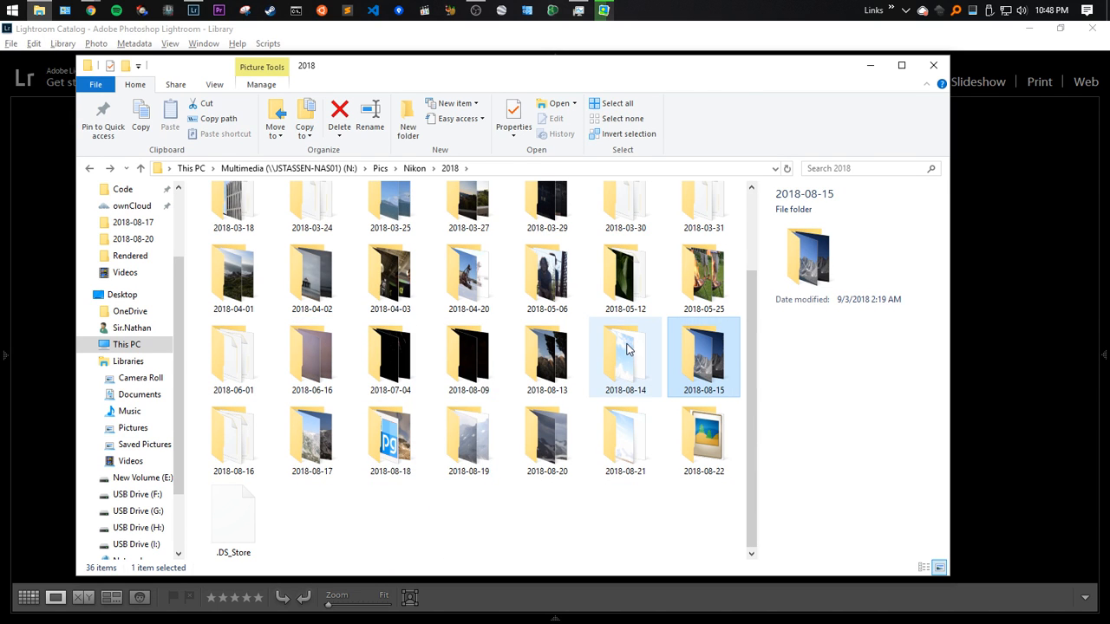
right_click(705, 368)
mouse_move(755, 144)
left_click(963, 146)
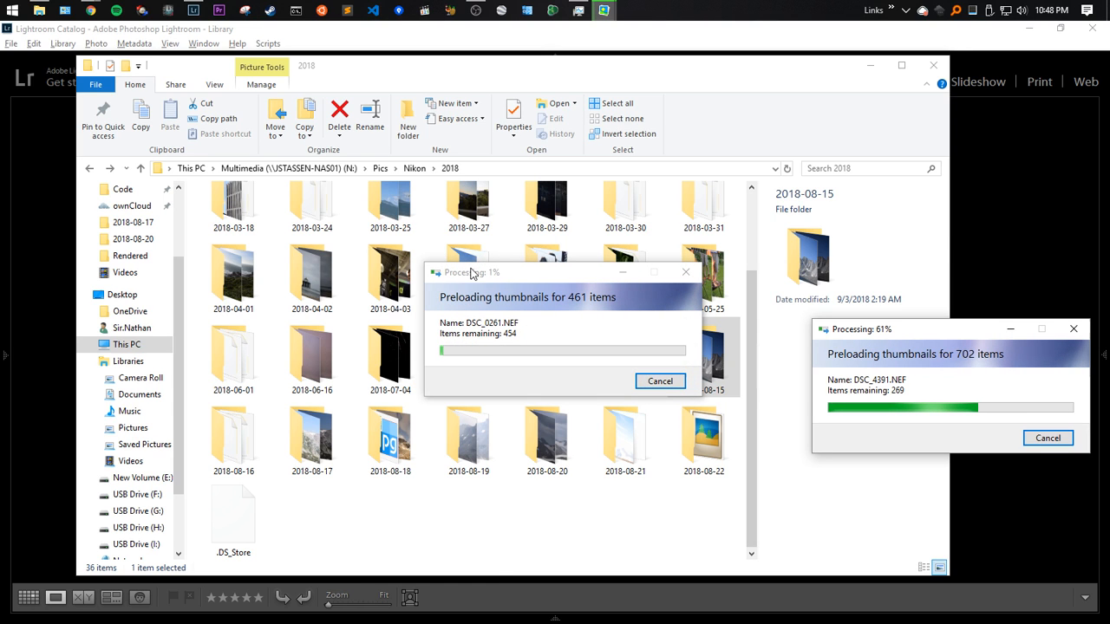
left_click_drag(471, 274, 854, 216)
left_click(621, 379)
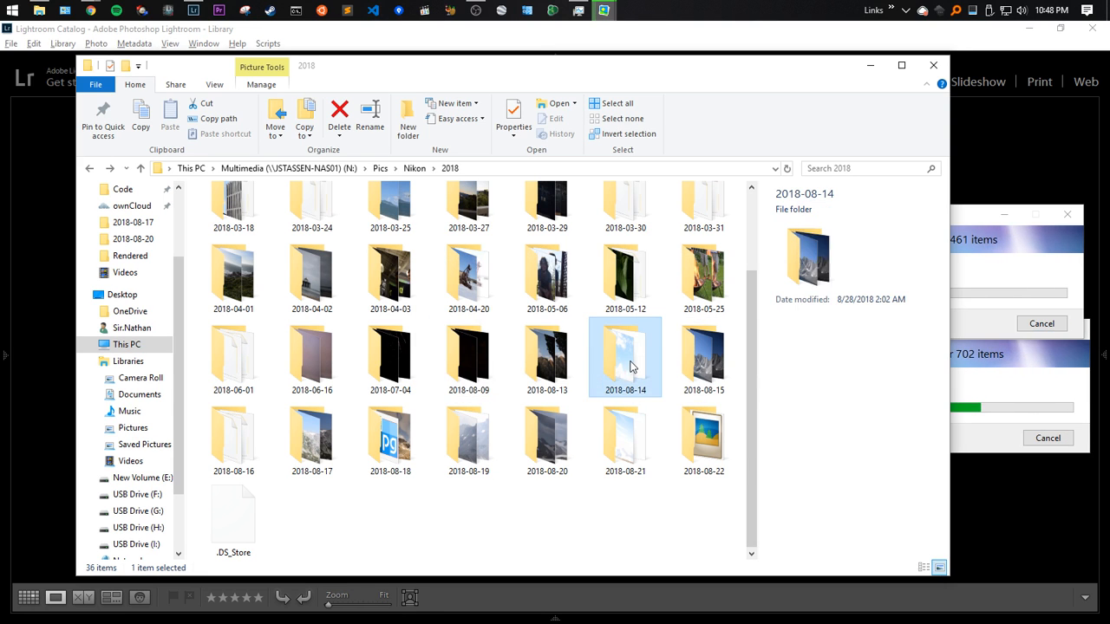
Open the 2018-08-17 folder, look through its first thumbnails, and briefly preview the stream photo DSC_1436.NEF
double_click(308, 443)
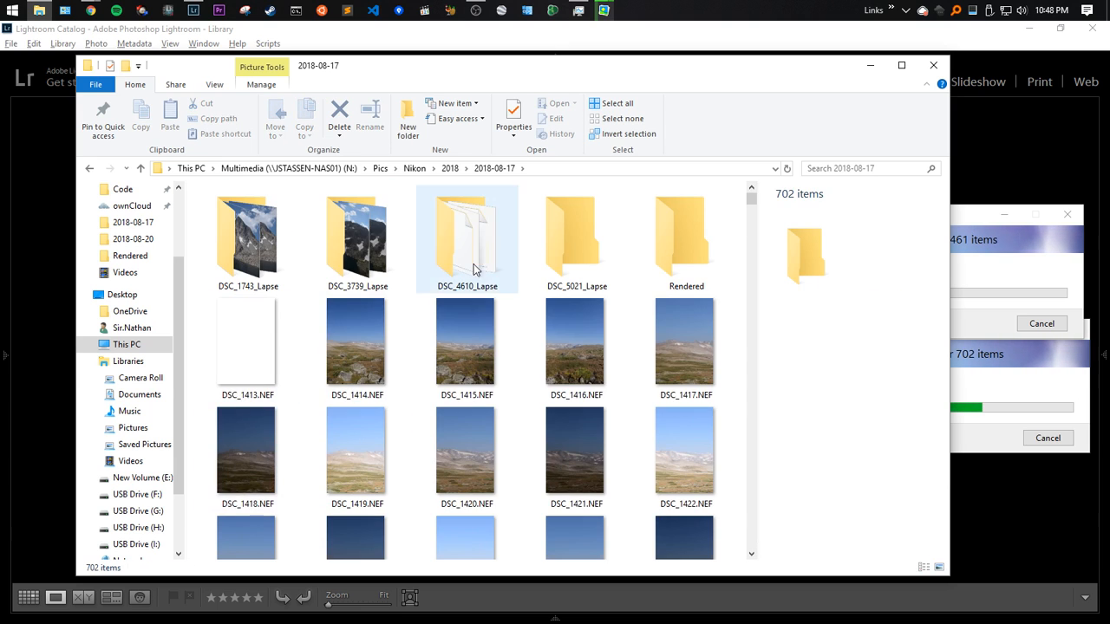
left_click(443, 340)
scroll(442, 346, "down", 5)
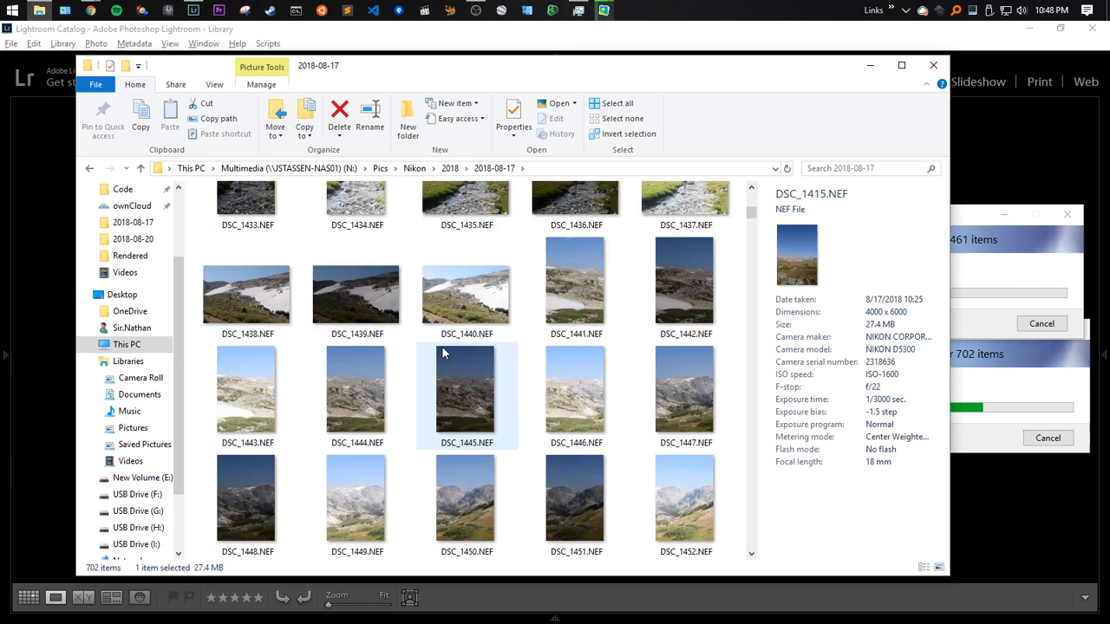
scroll(442, 346, "up", 3)
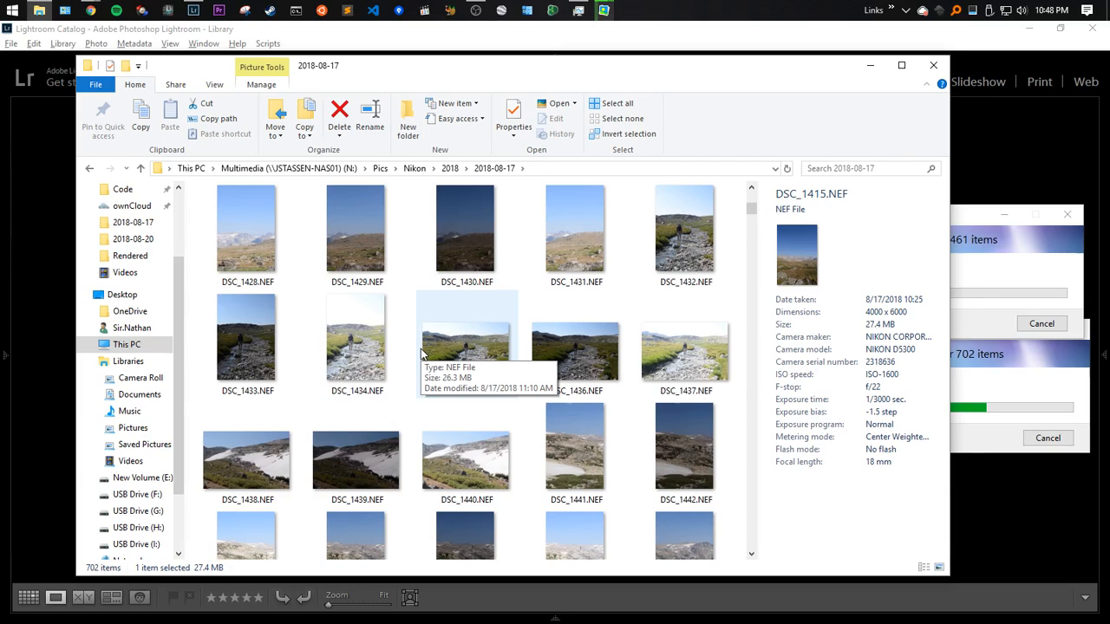
double_click(573, 356)
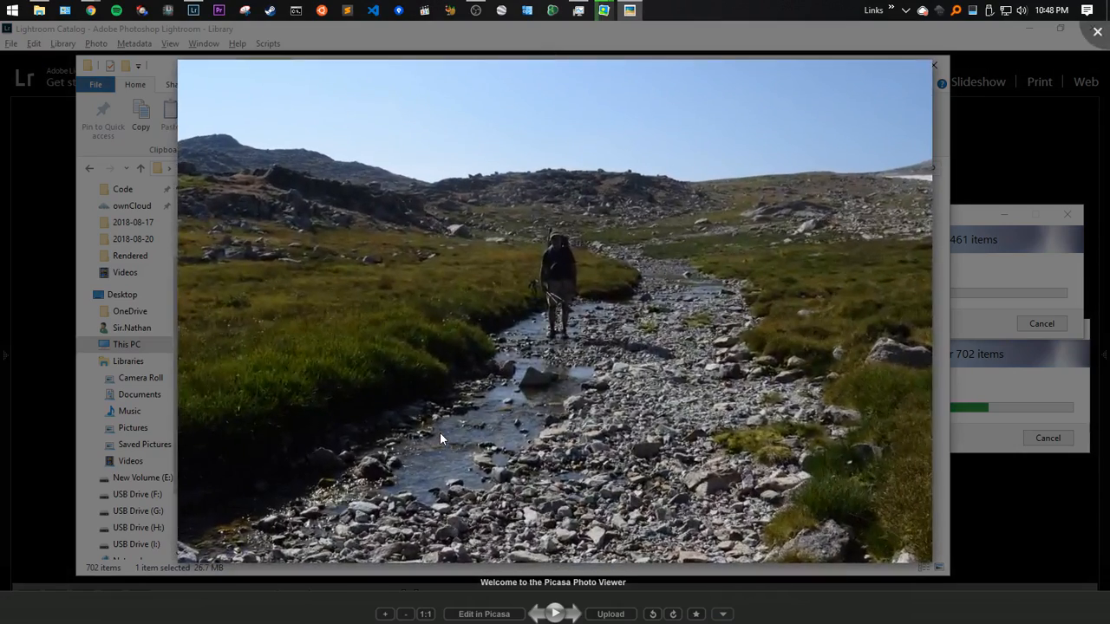
key("Escape")
Browse further through the 2018-08-17 thumbnails and preview the mountain lake photos DSC_1505.NEF and DSC_1532.NEF
scroll(562, 392, "down", 5)
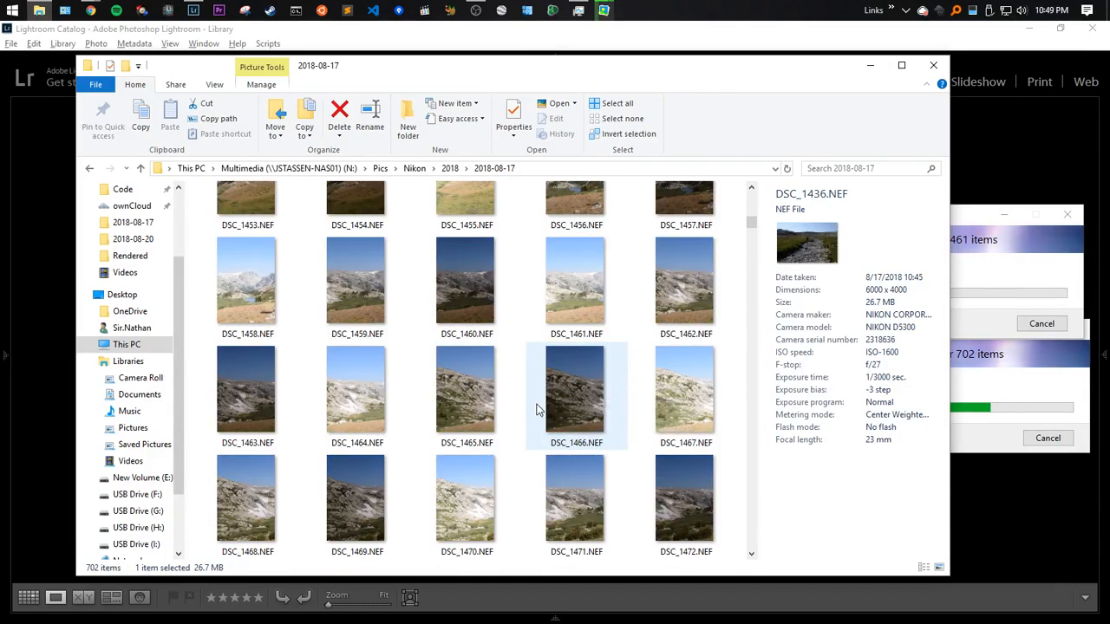
scroll(535, 414, "down", 2)
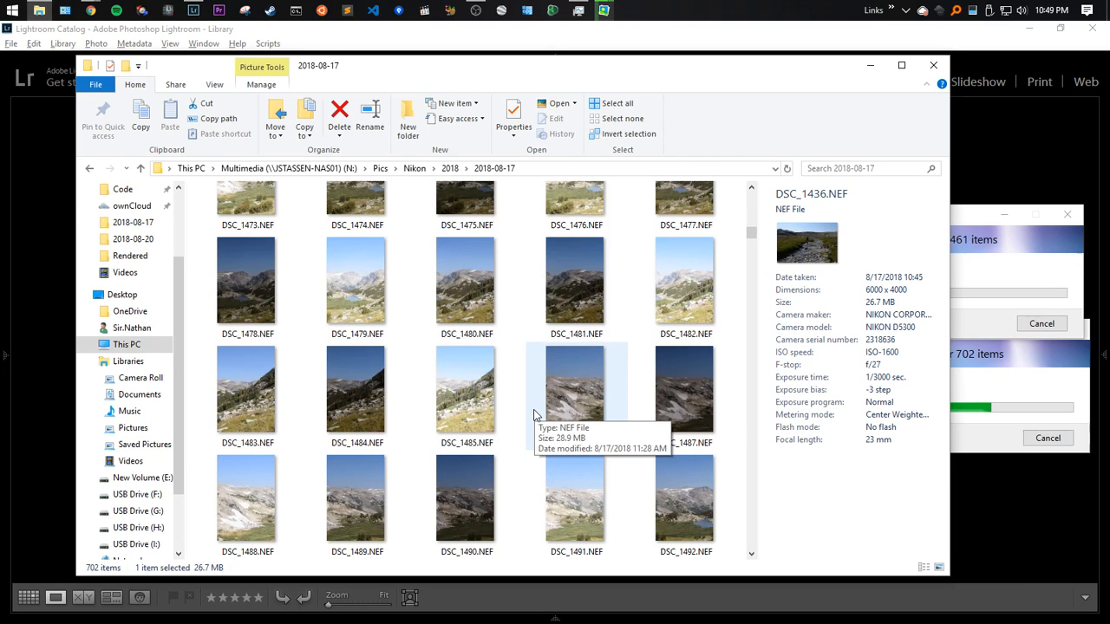
scroll(535, 415, "down", 3)
double_click(458, 356)
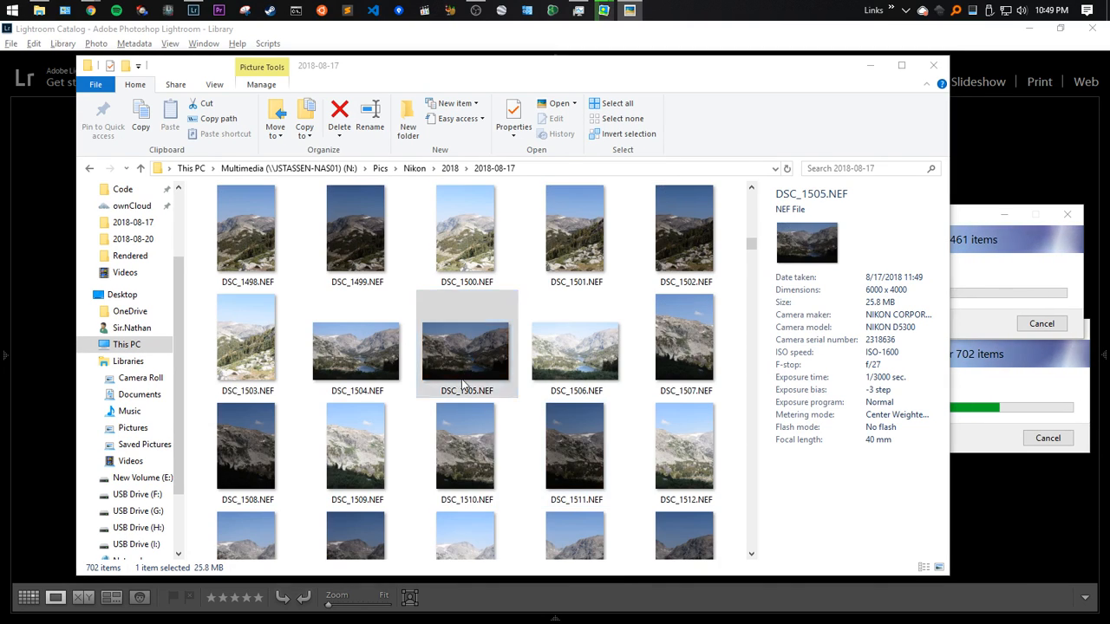
key("Escape")
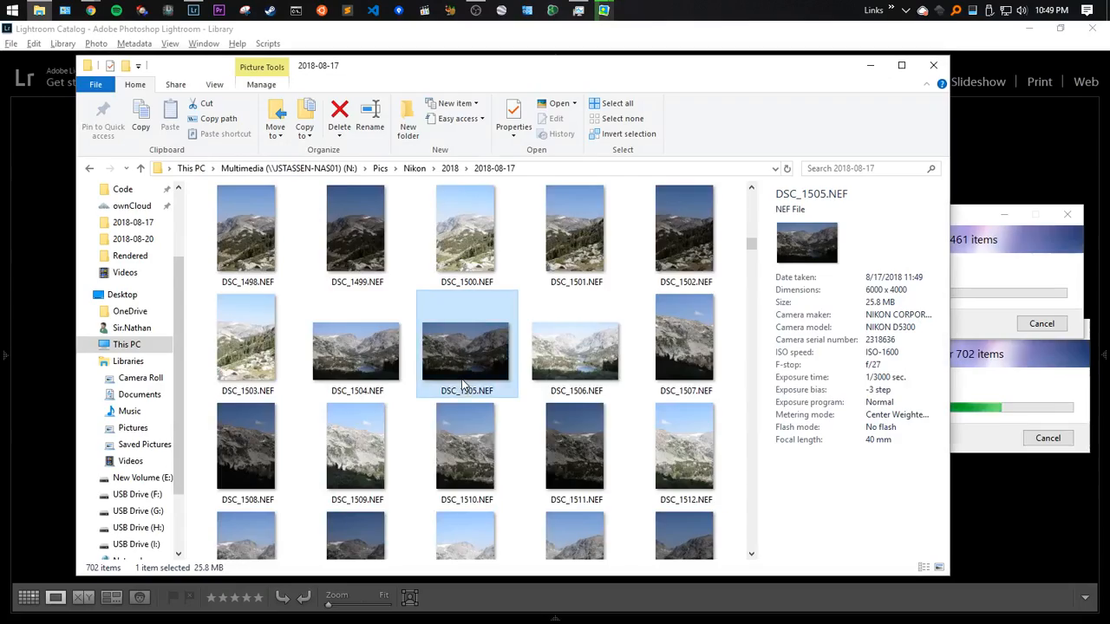
scroll(481, 389, "down", 4)
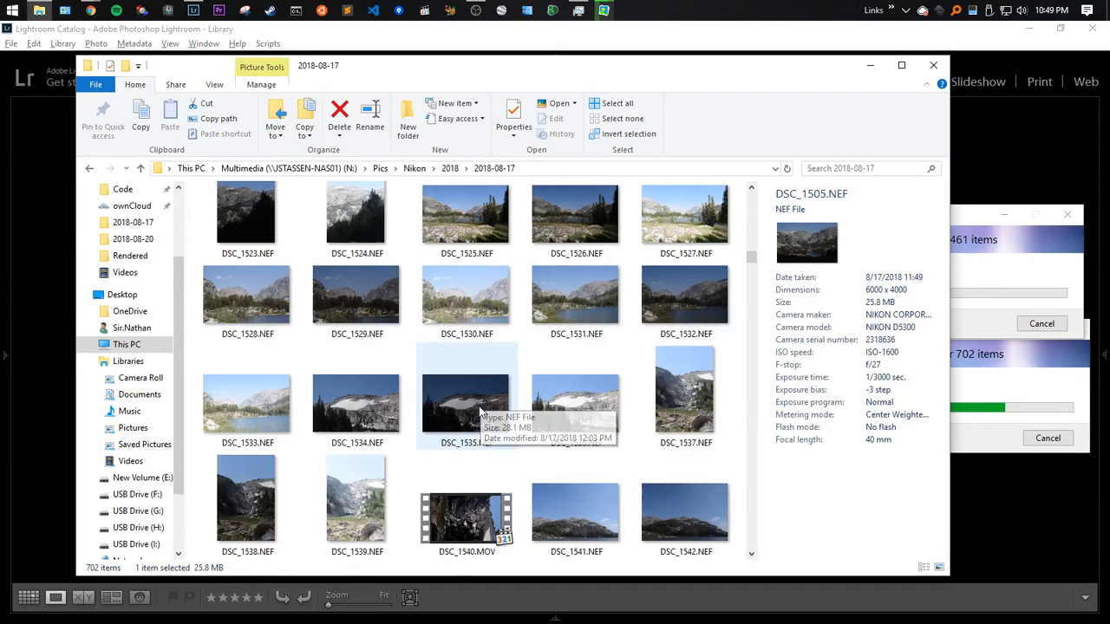
double_click(685, 299)
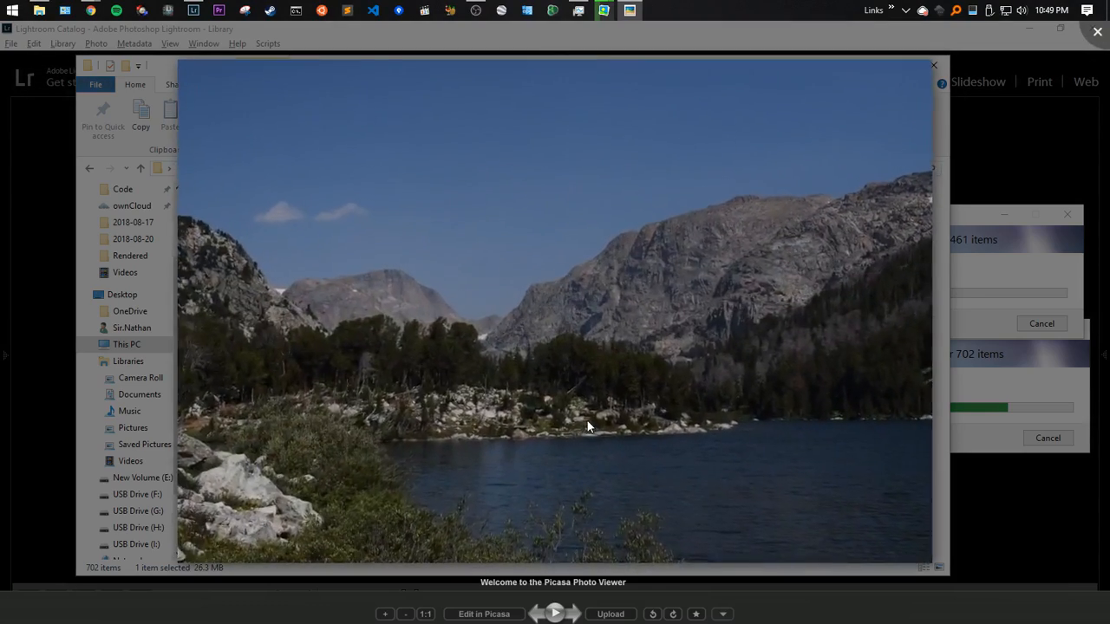
Browse further through the 2018-08-17 folder and preview the lakeside photo DSC_1551.NEF
key("Escape")
scroll(527, 401, "down", 2)
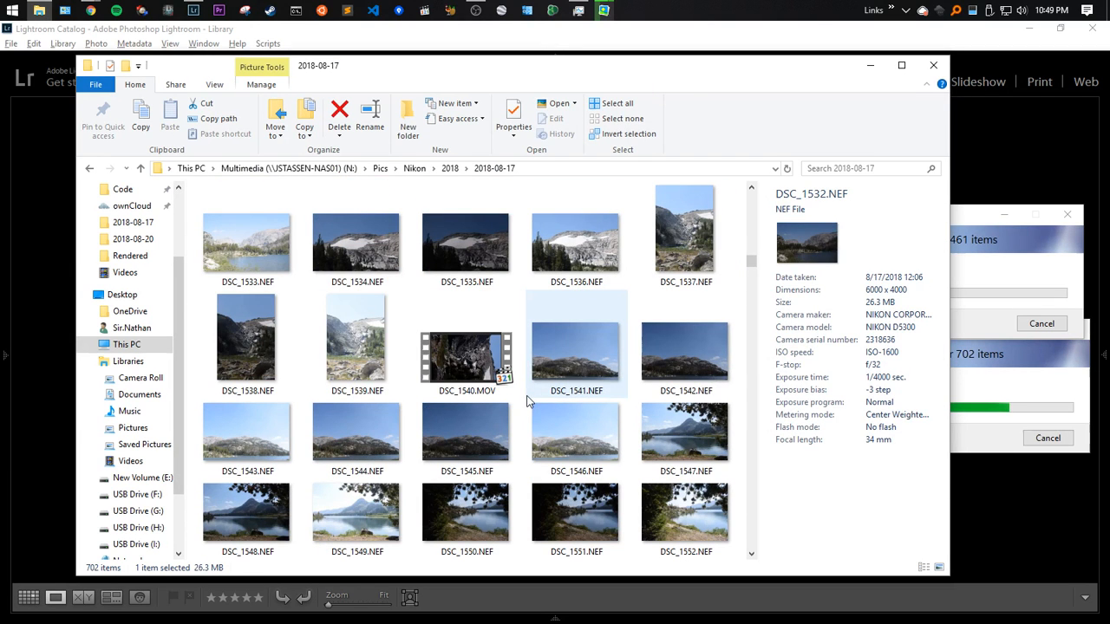
left_click(506, 340)
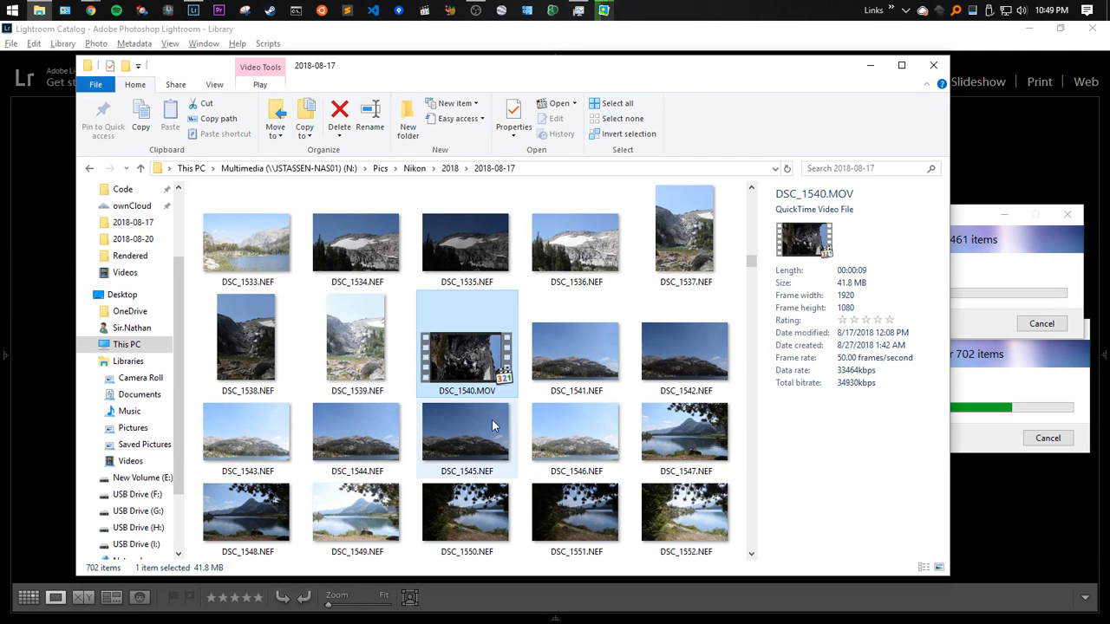
scroll(492, 420, "down", 2)
double_click(580, 403)
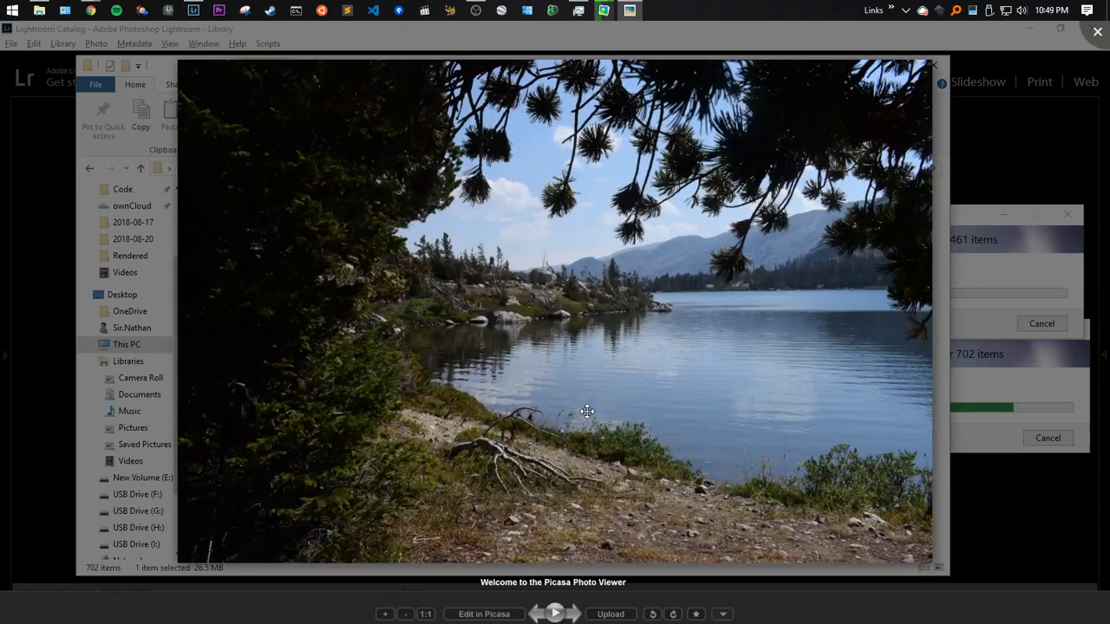
key("Escape")
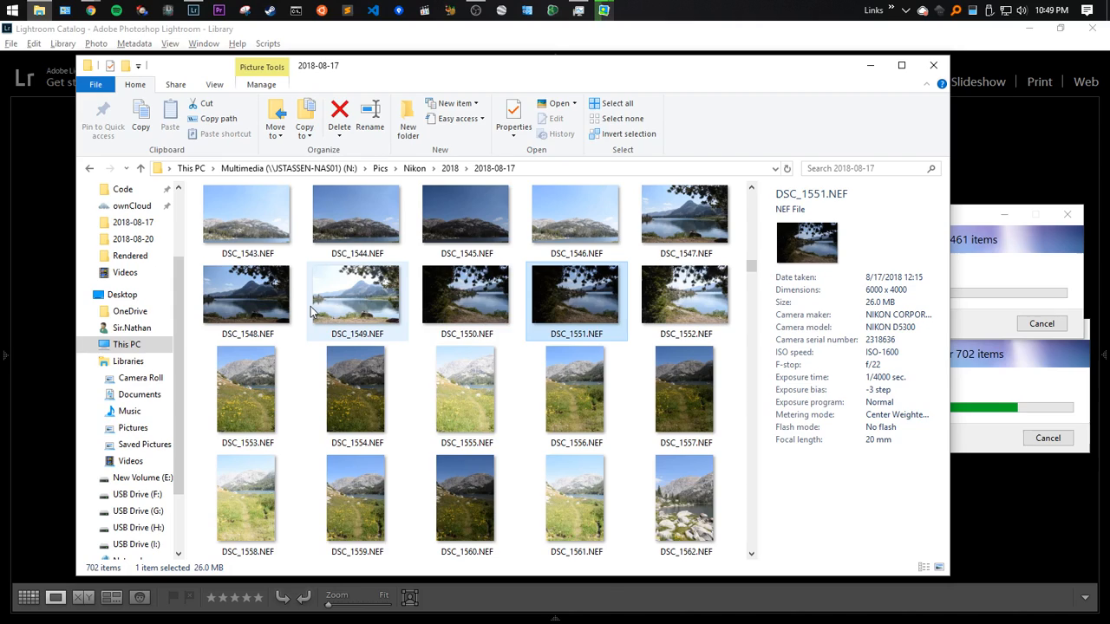
Preview the mountain lake photos DSC_1548.NEF and DSC_1547.NEF to compare the two exposures
double_click(314, 310)
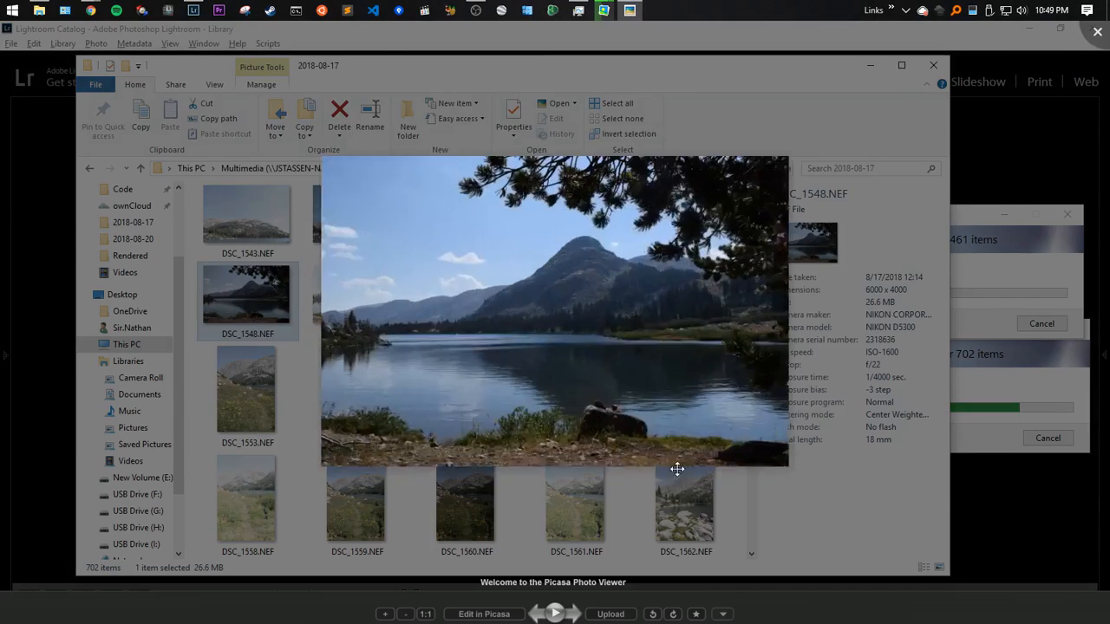
key("Escape")
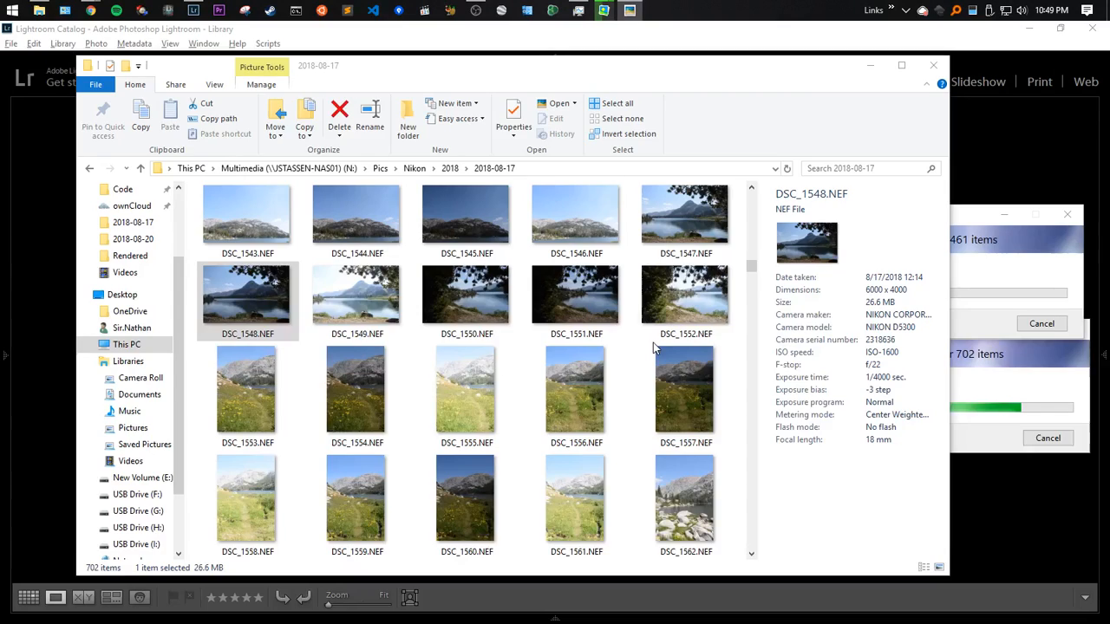
key("Left")
key("Return")
key("Escape")
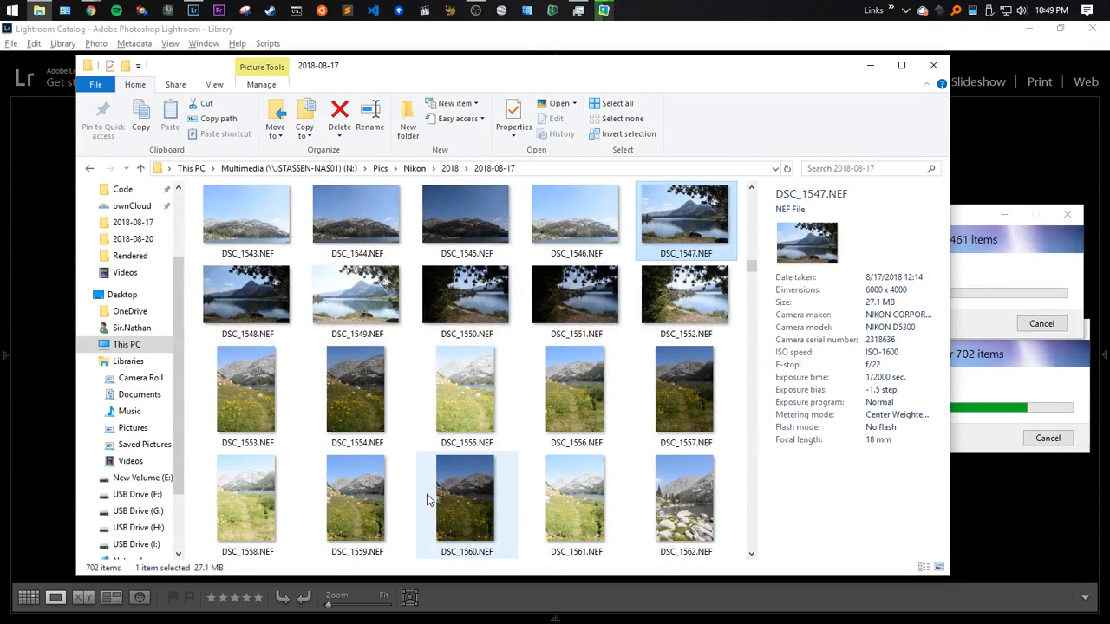
Open DSC_1548.NEF with Lightroom and import it into the catalog, adding it without moving the file
left_click(228, 277)
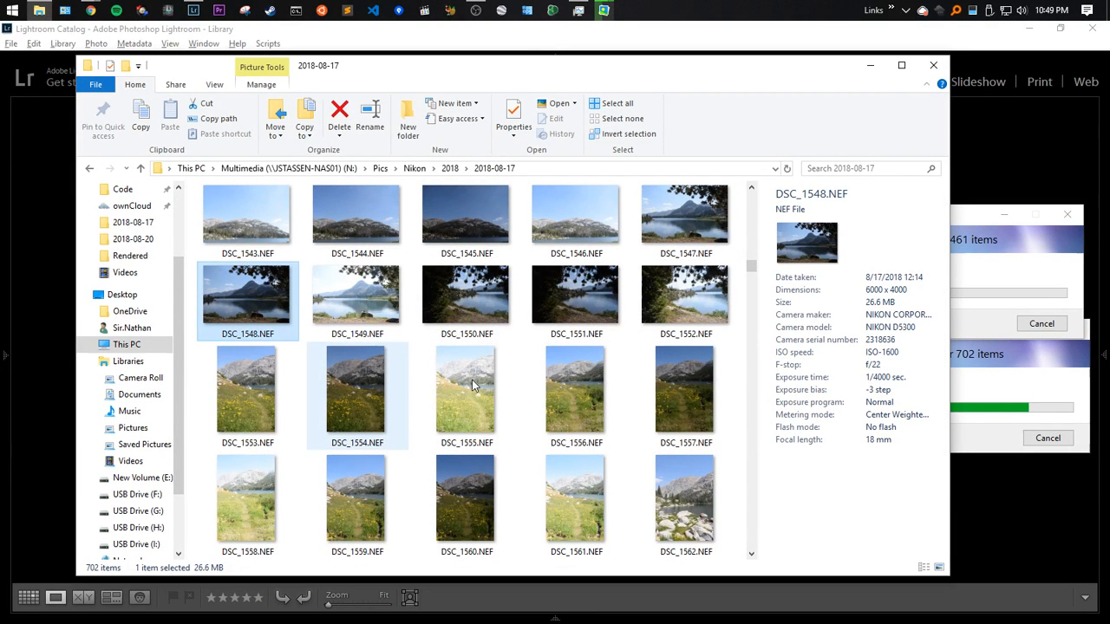
right_click(273, 293)
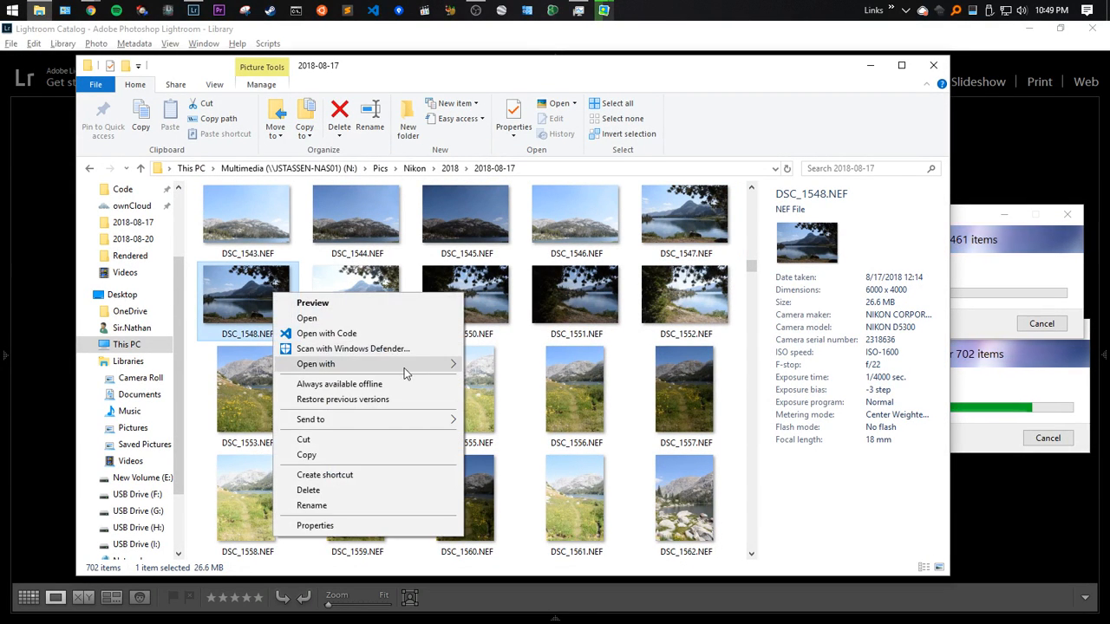
mouse_move(405, 365)
left_click(562, 365)
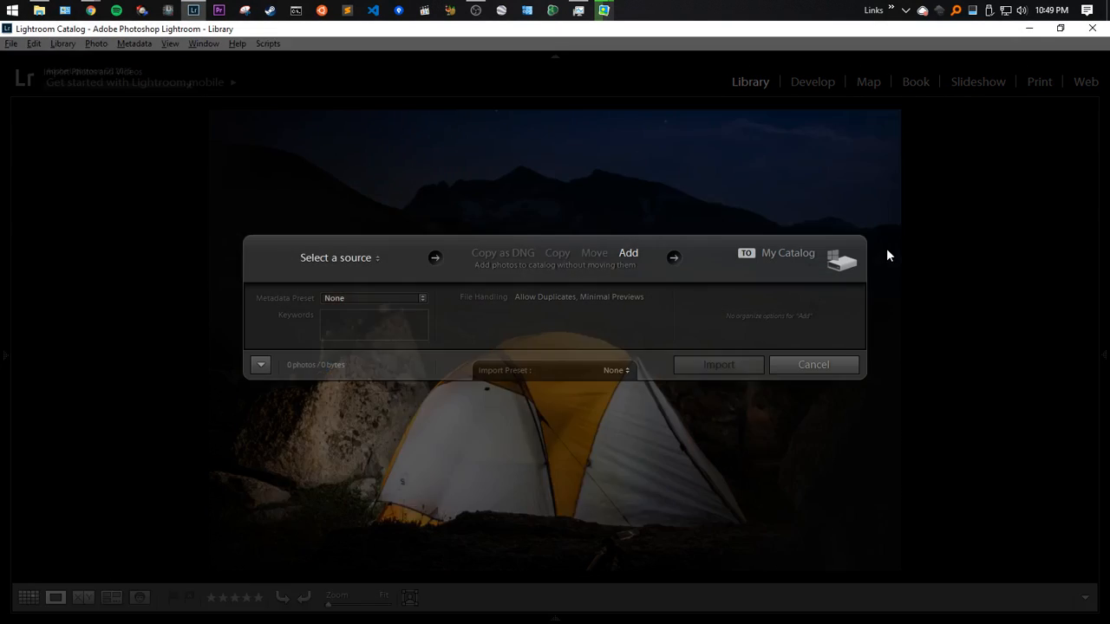
left_click(718, 367)
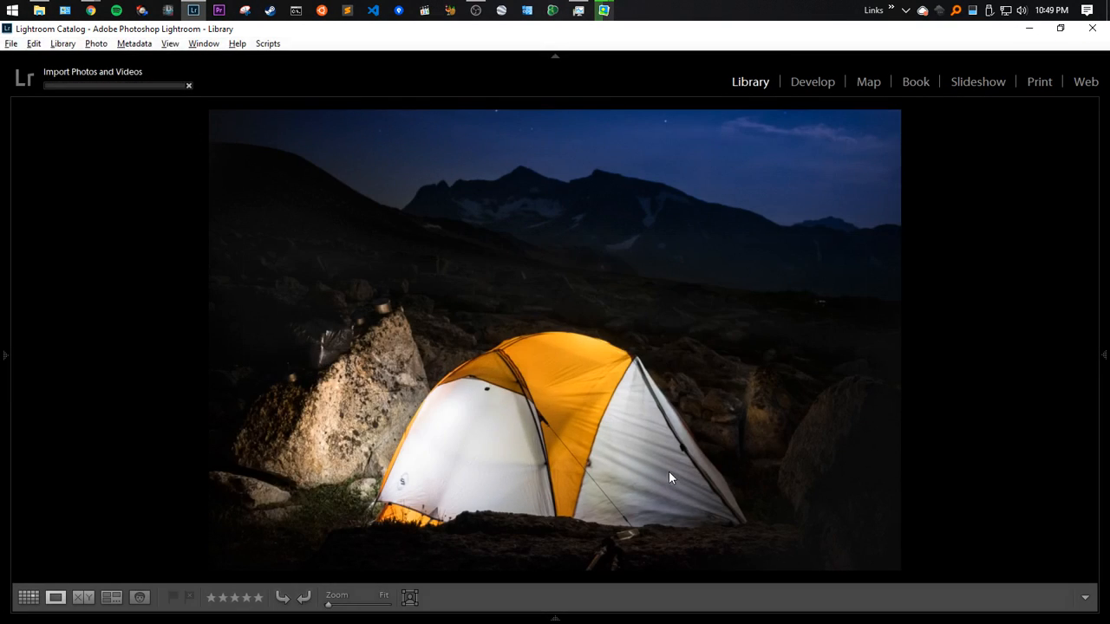
Return to the 2018-08-17 folder, preview the mountain lake photo DSC_1572.NEF, and browse the thumbnails that follow it
key("alt+Tab")
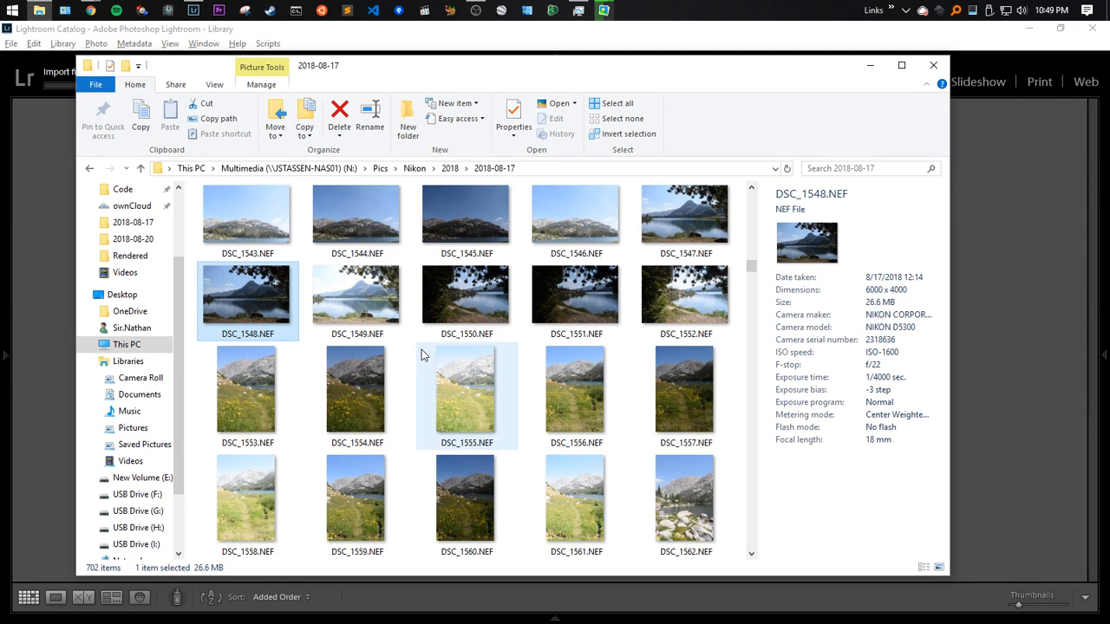
scroll(422, 355, "down", 4)
left_click(571, 281)
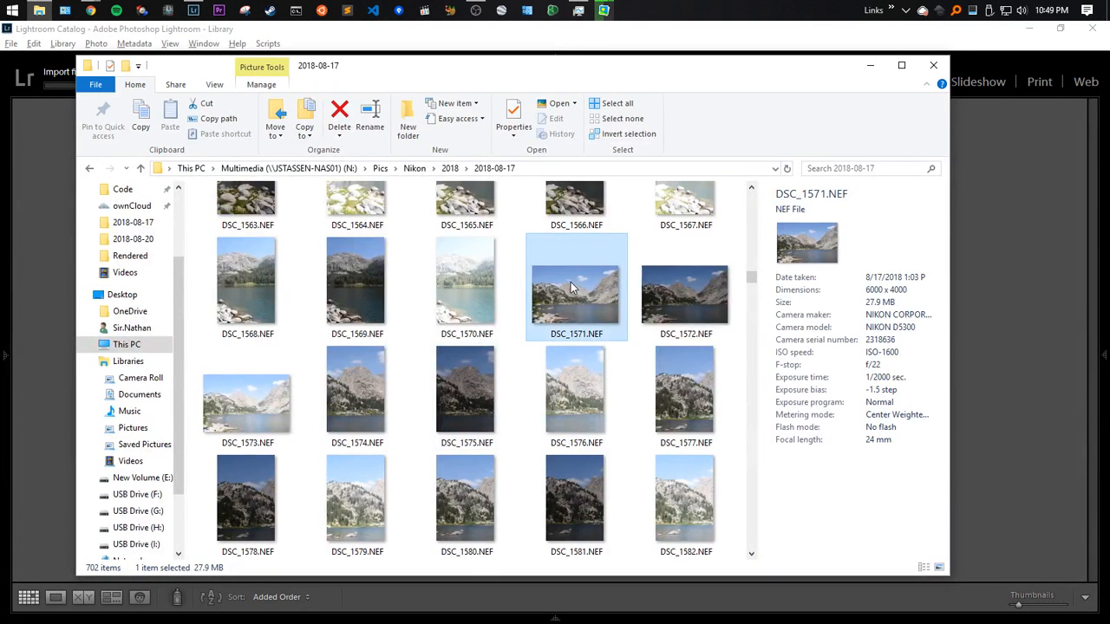
double_click(675, 298)
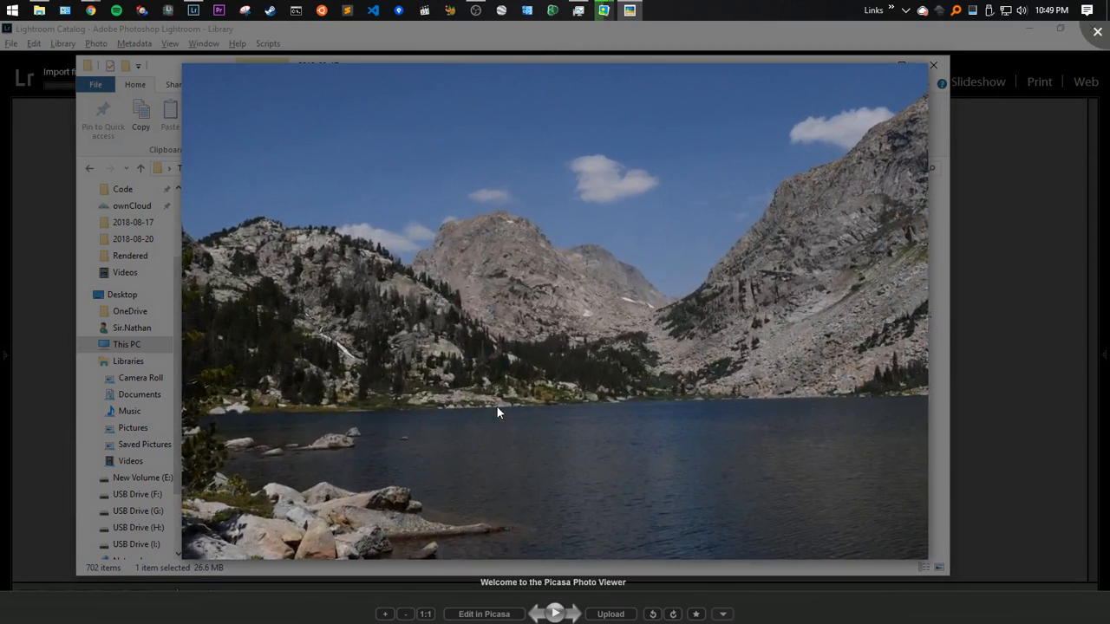
key("Escape")
scroll(495, 416, "down", 8)
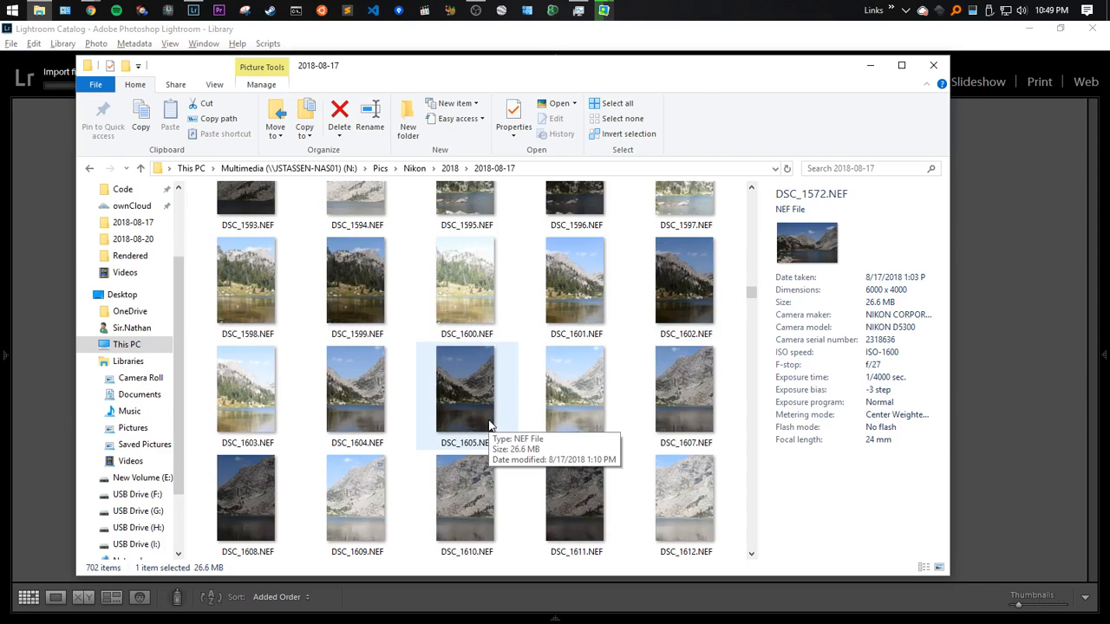
scroll(488, 425, "down", 2)
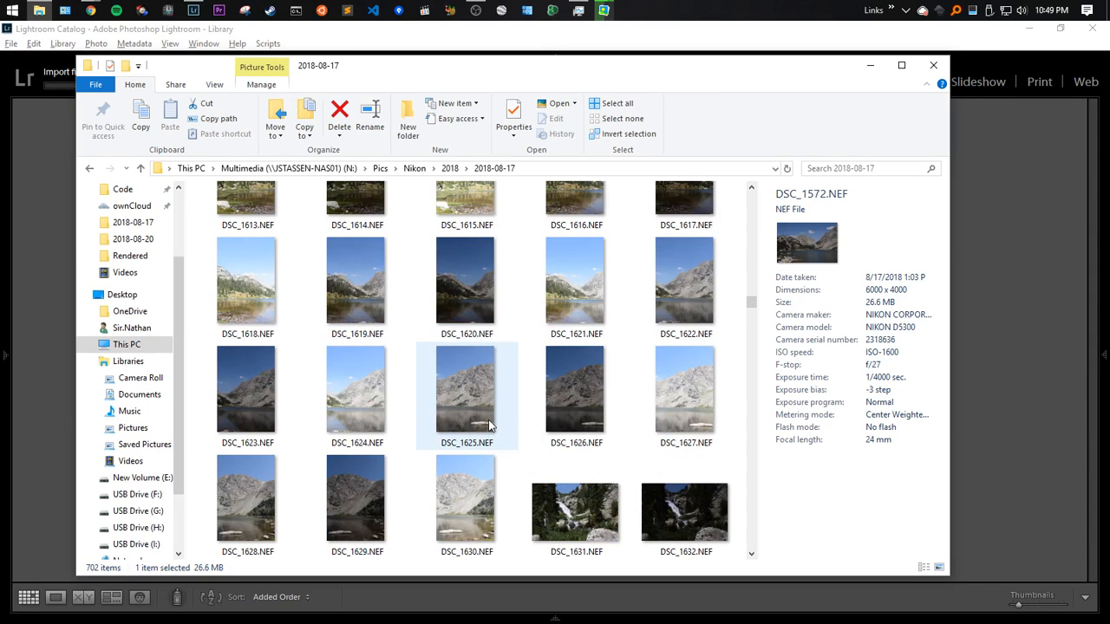
Preview the waterfall photos DSC_1631.NEF and DSC_1632.NEF
double_click(607, 500)
scroll(607, 501, "down", 2)
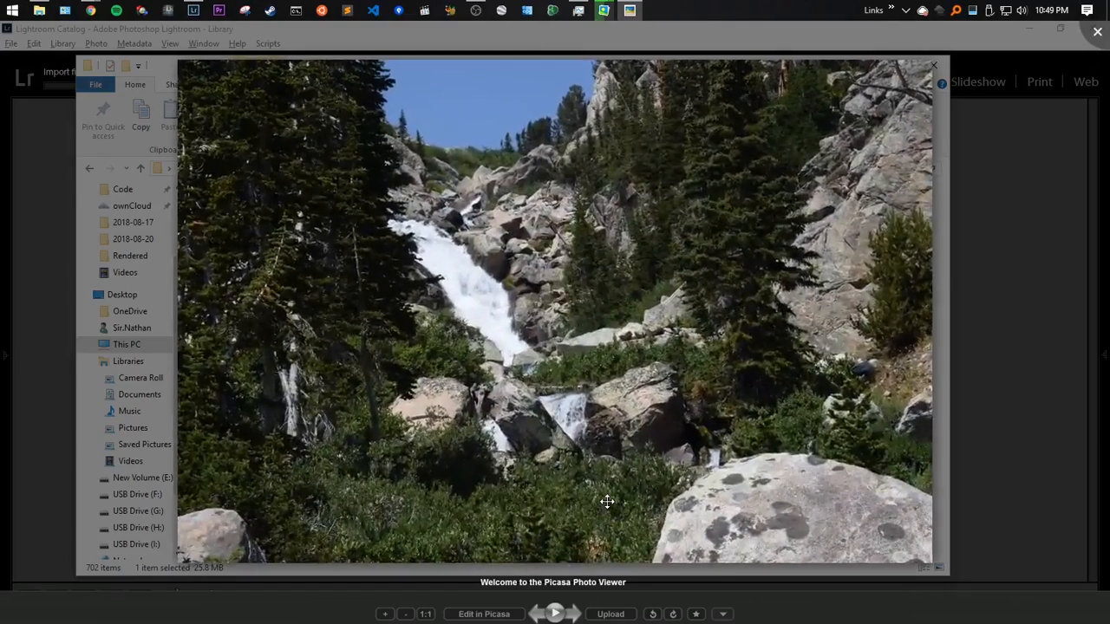
key("Escape")
double_click(685, 295)
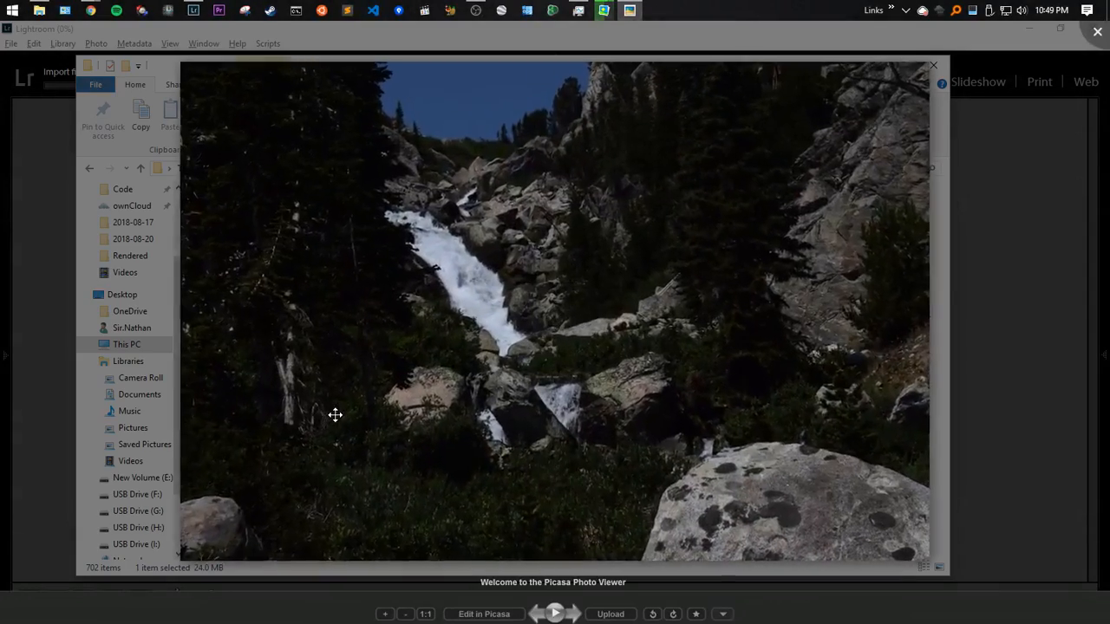
key("Escape")
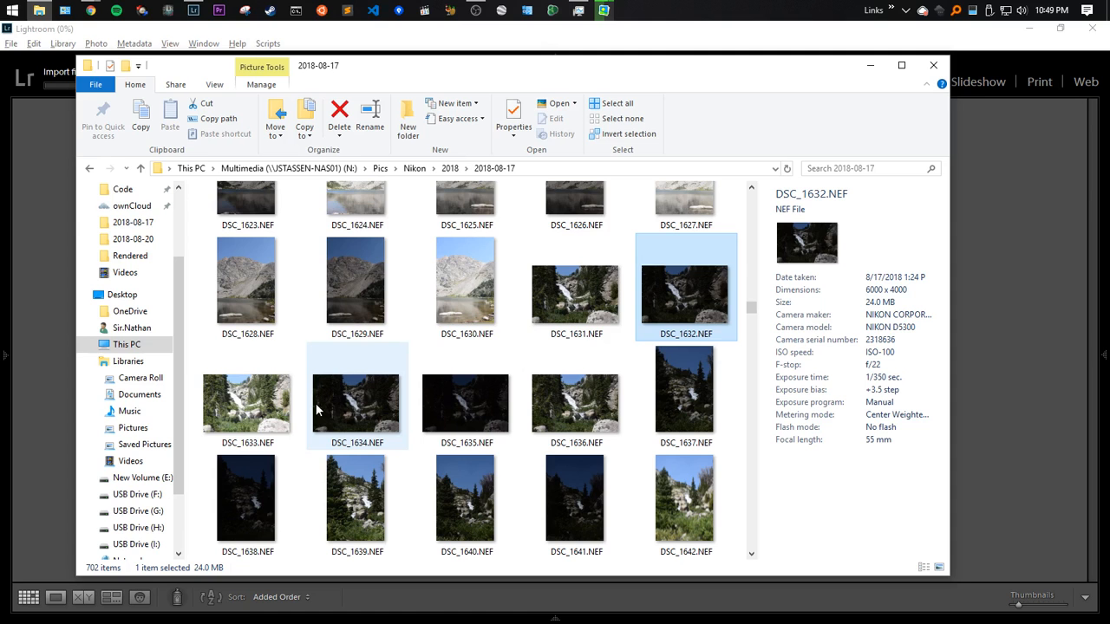
Check the forest photo DSC_1641.NEF and the stream photos DSC_1644.NEF and DSC_1643.NEF
scroll(555, 258, "down", 2)
double_click(555, 258)
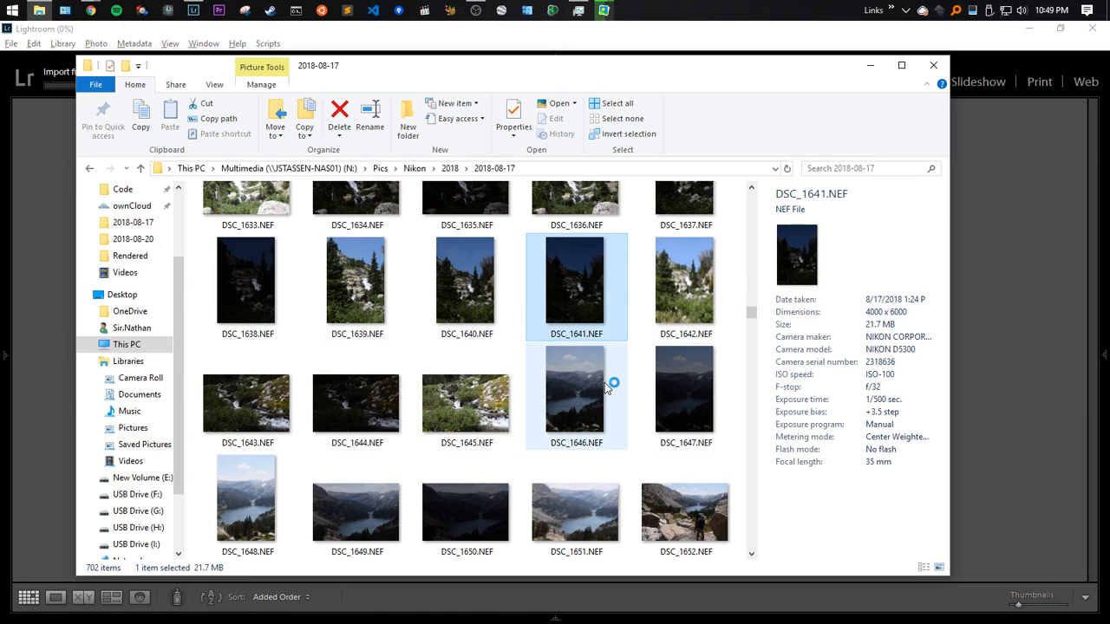
key("Escape")
double_click(359, 403)
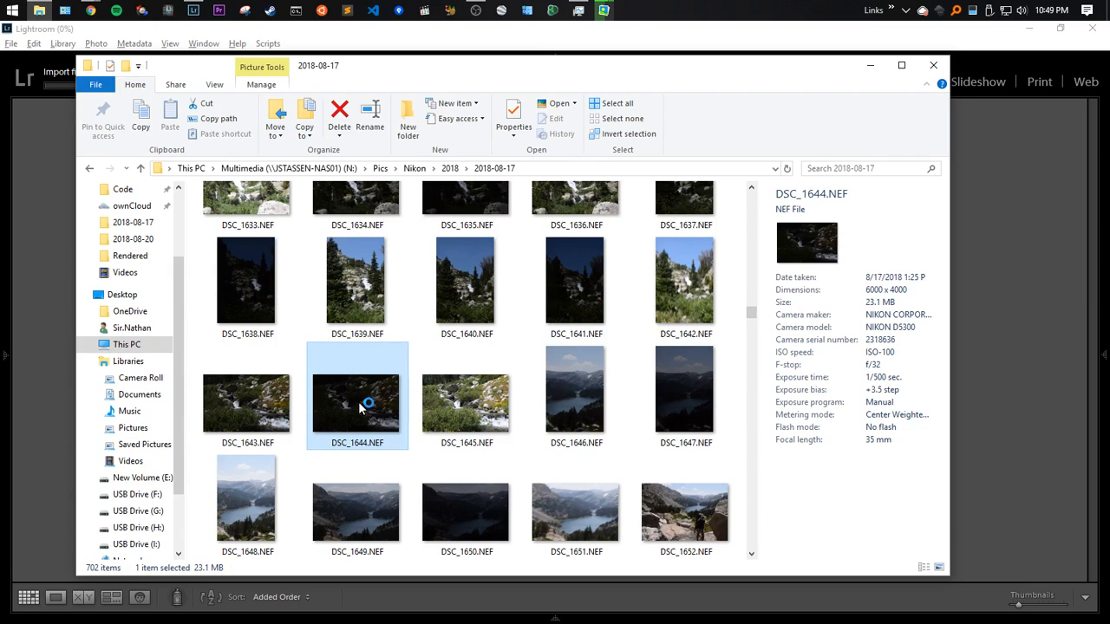
double_click(239, 396)
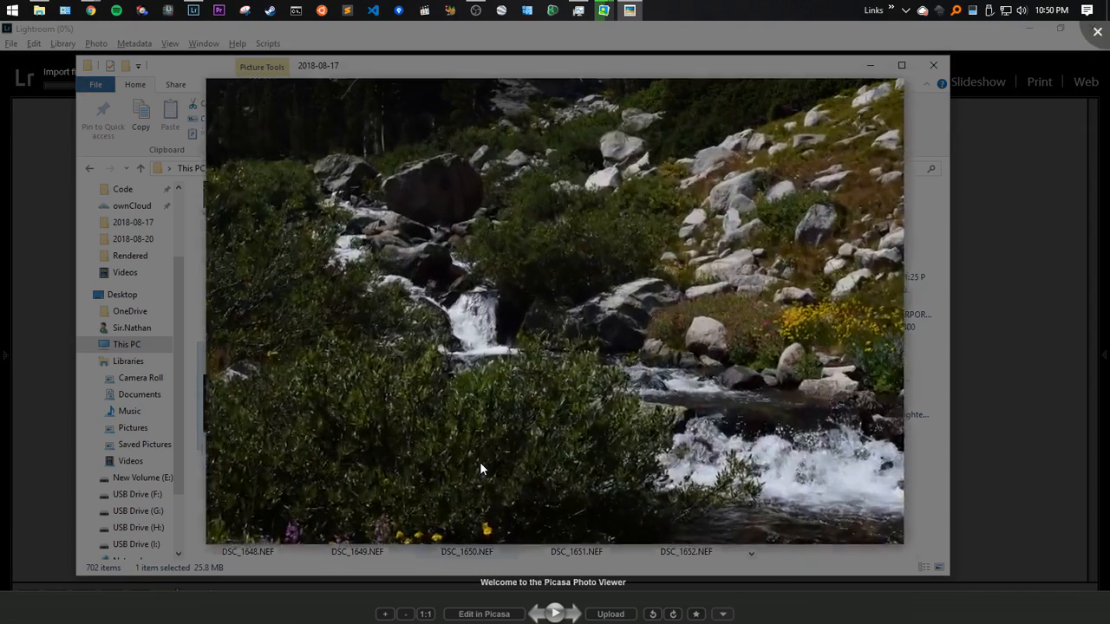
key("Escape")
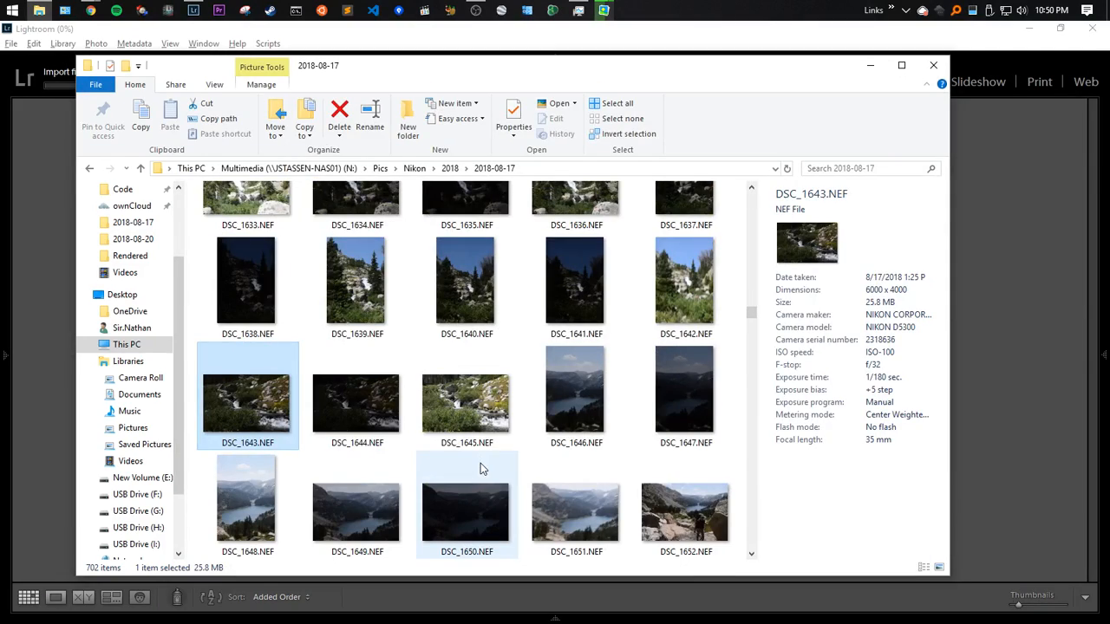
Preview the valley lake photo DSC_1646.NEF and browse on to the rocky peak thumbnails around DSC_1670.NEF
double_click(575, 417)
key("Escape")
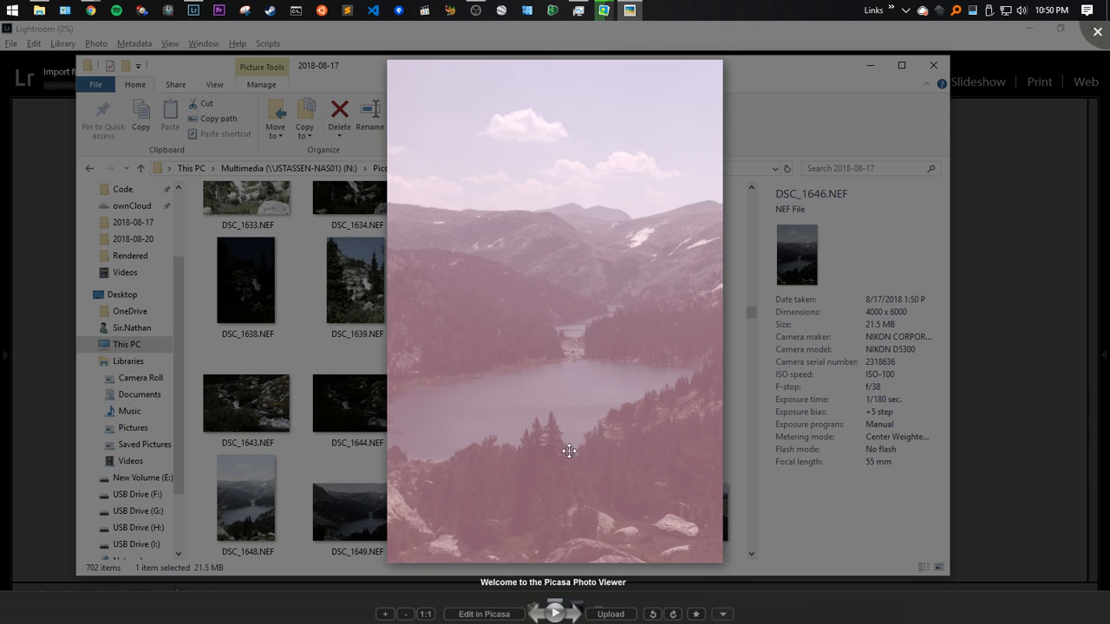
scroll(639, 411, "down", 2)
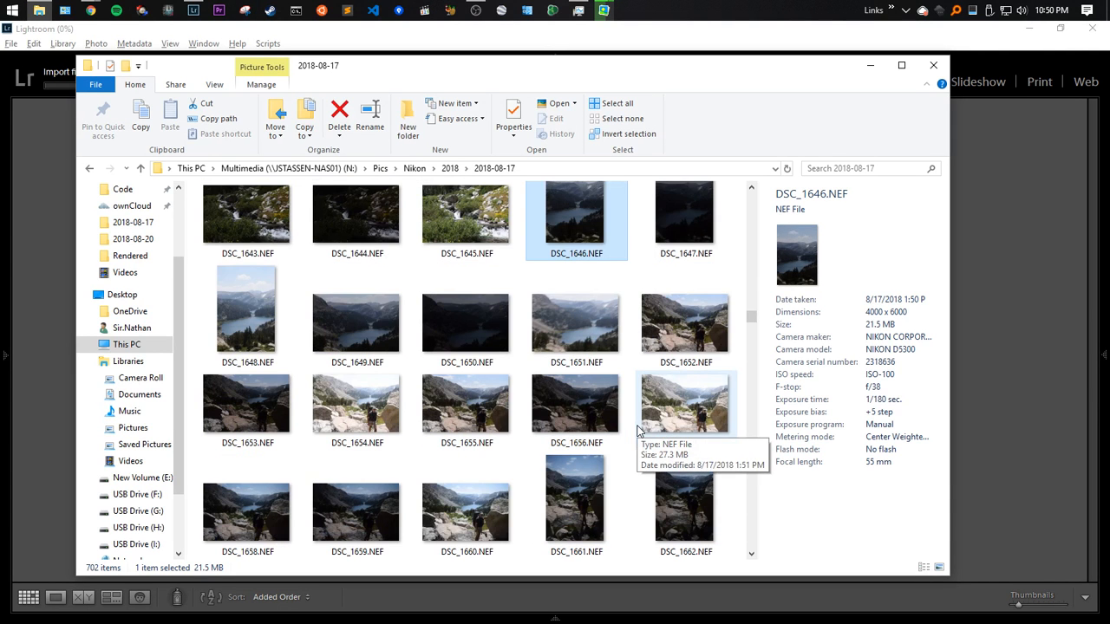
scroll(315, 397, "down", 5)
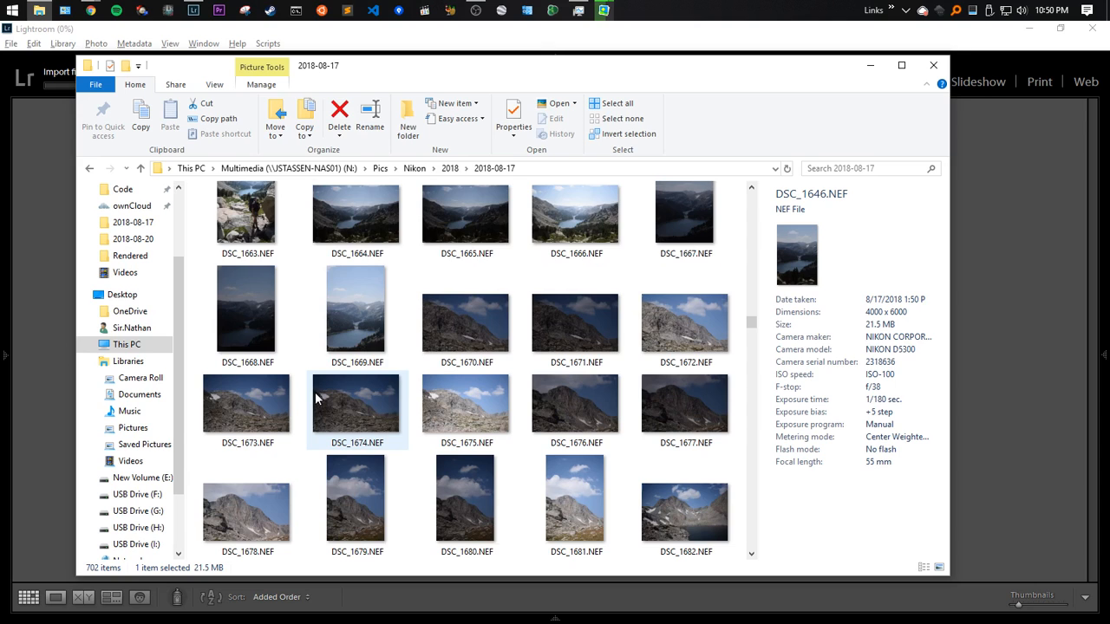
Highlight the peak shots DSC_1670.NEF to DSC_1675.NEF, select DSC_1676.NEF instead, and dismiss the chat notification
left_click(451, 322)
left_click(478, 410, "shift")
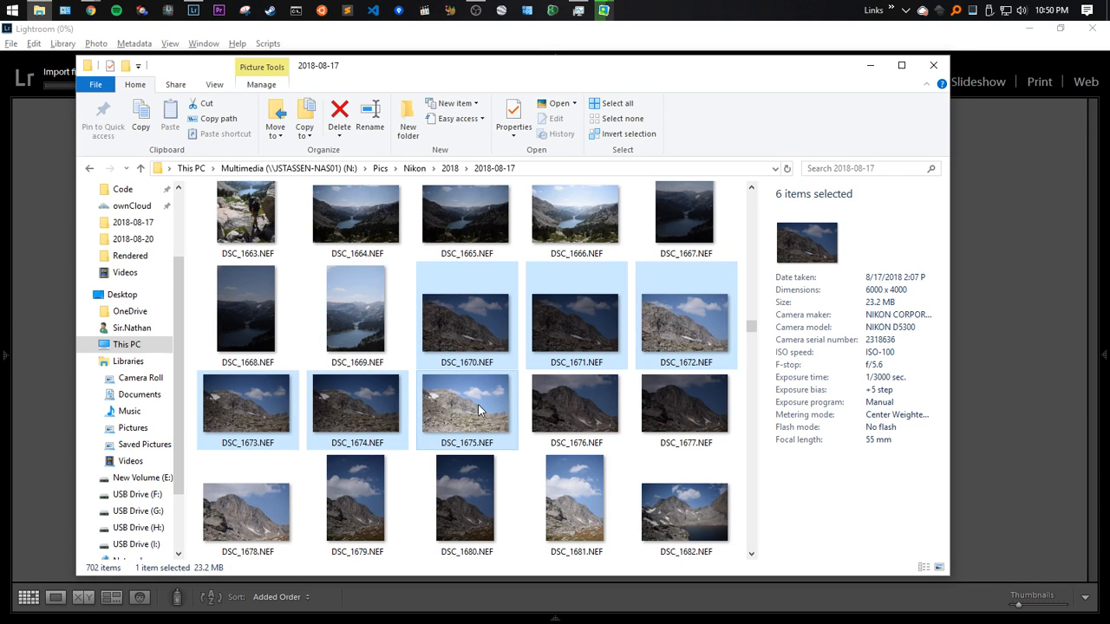
scroll(478, 409, "down", 1)
left_click(575, 326)
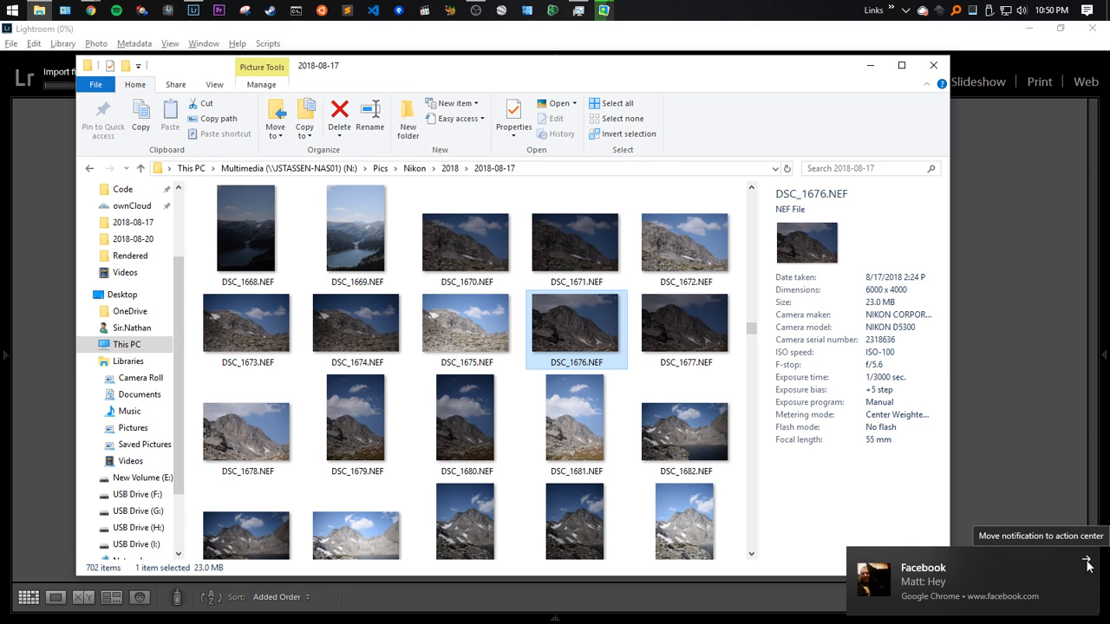
left_click(1090, 566)
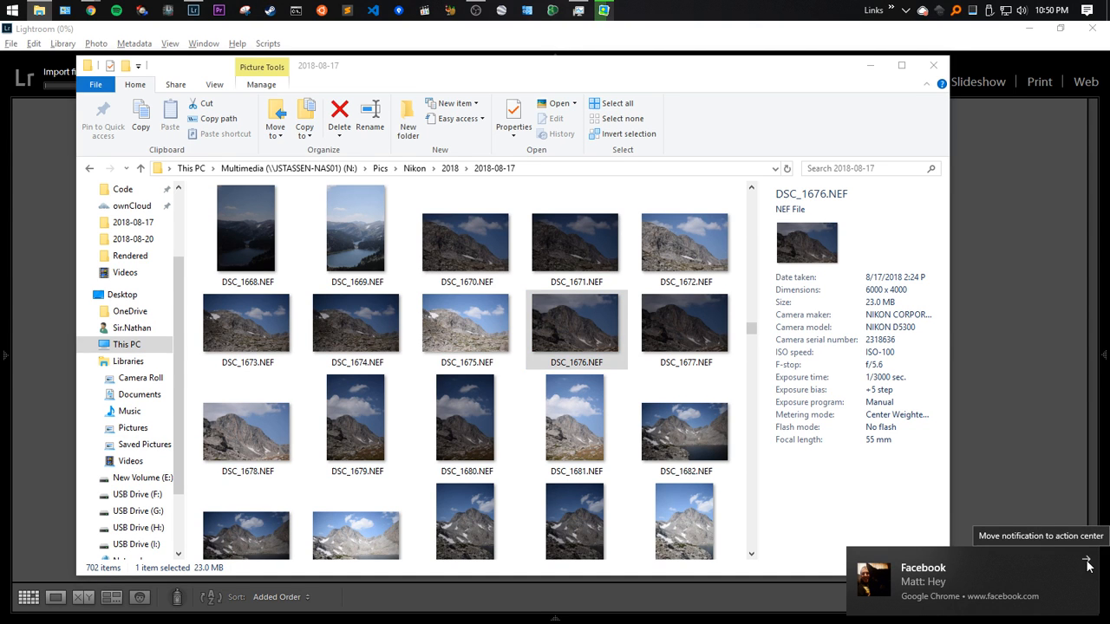
Switch to Lightroom and open the imported photo DSC_1548.NEF in the Develop module
key("alt+Tab")
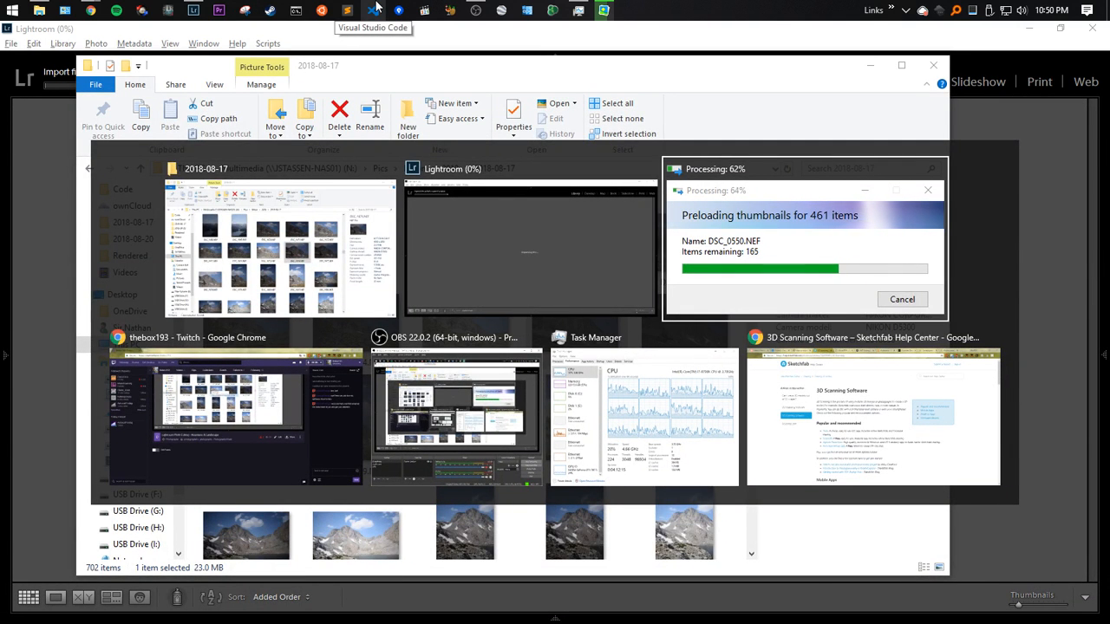
key("Tab")
key("Tab")
key("Tab")
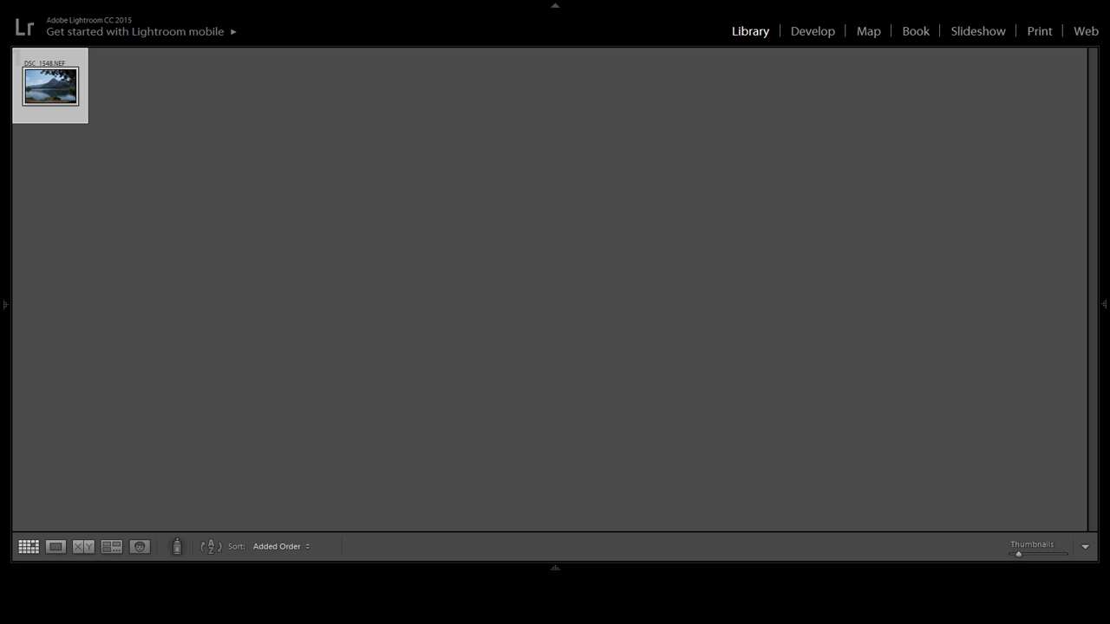
double_click(41, 92)
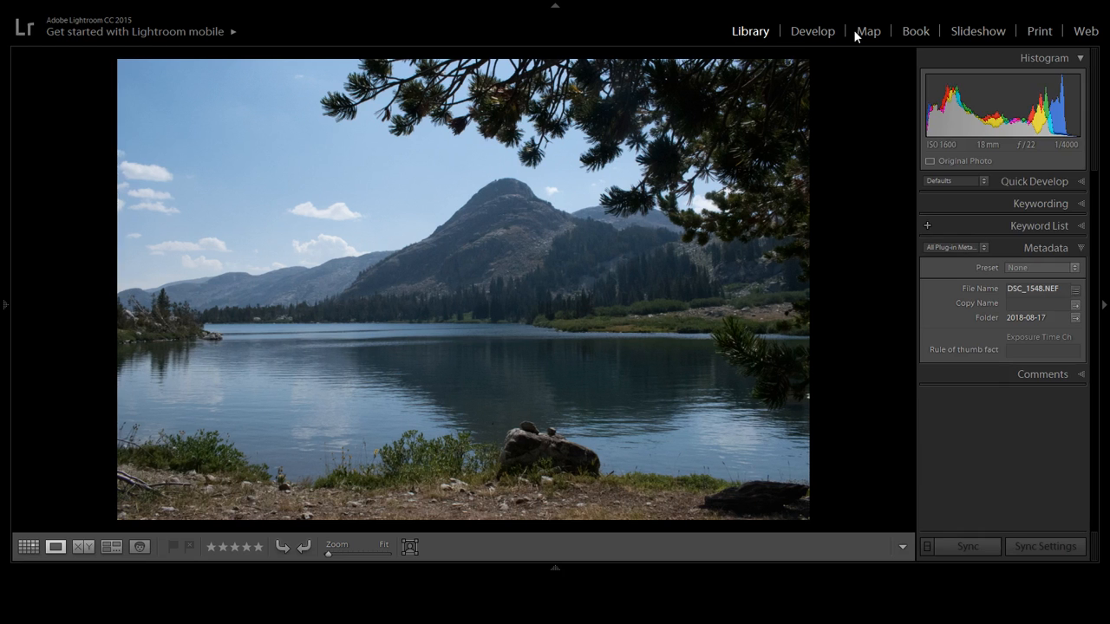
left_click(813, 31)
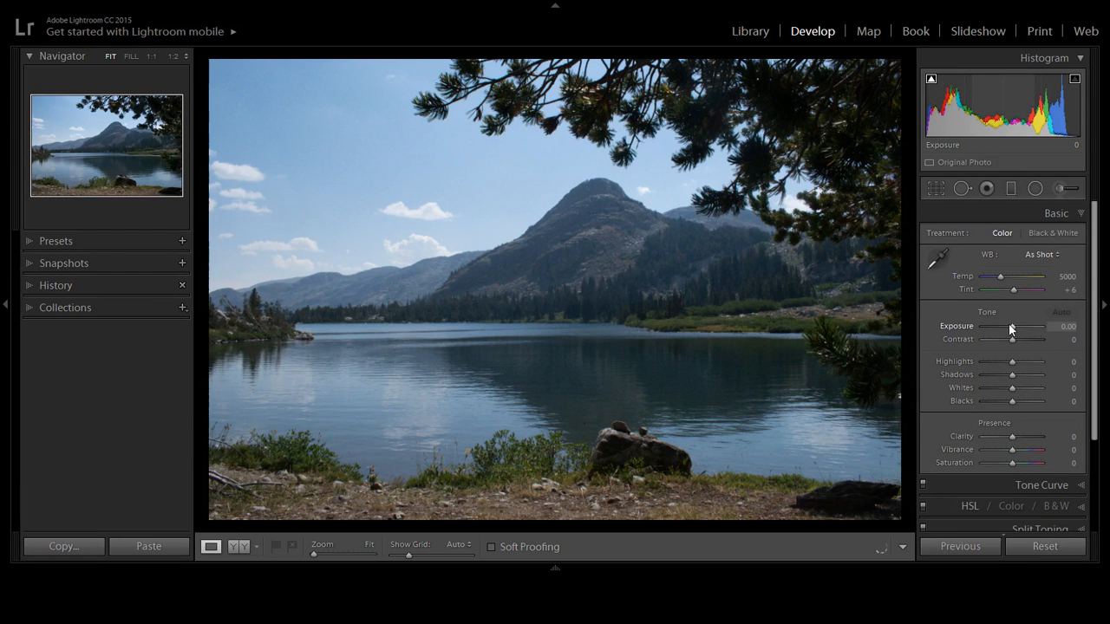
Adjust the basic tone of the lake photo to Exposure +0.60, Contrast +33 and Highlights -26
left_click_drag(1010, 327, 1003, 363)
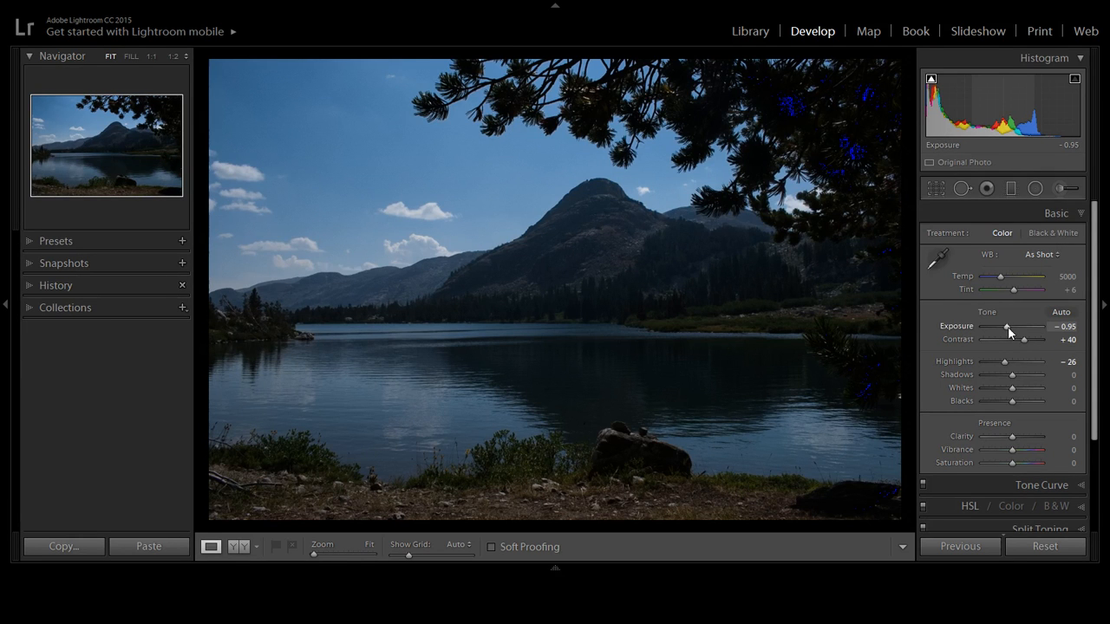
mouse_move(1008, 327)
left_mouse_down()
mouse_move(1021, 340)
mouse_move(1016, 327)
left_mouse_up()
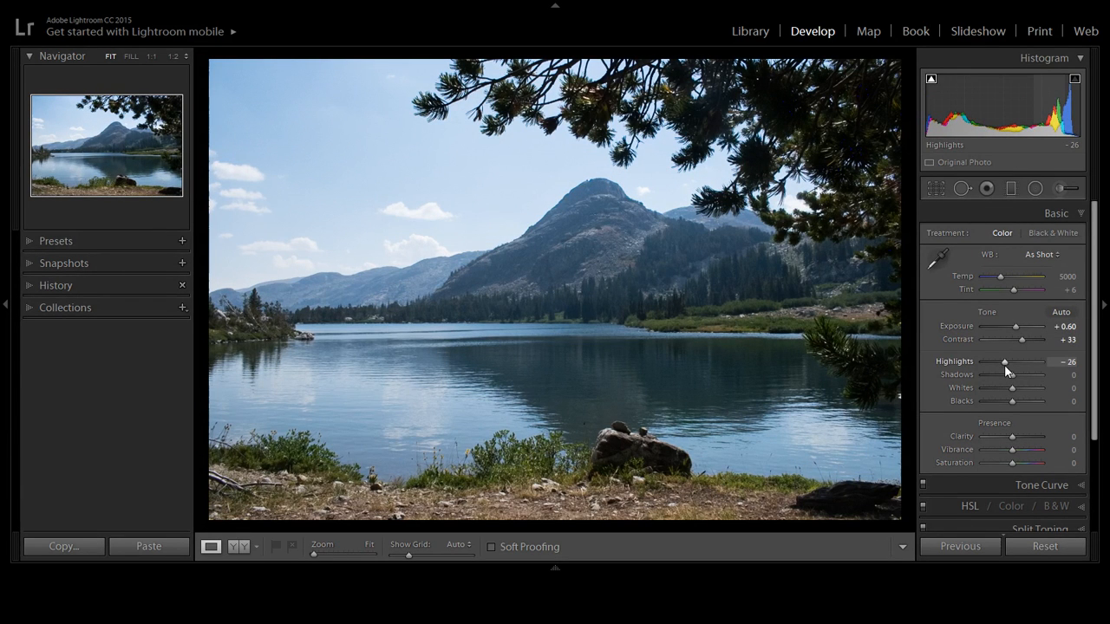
Examine the mountain peak and its slope at 1:1 magnification and show the filmstrip
left_click(575, 184)
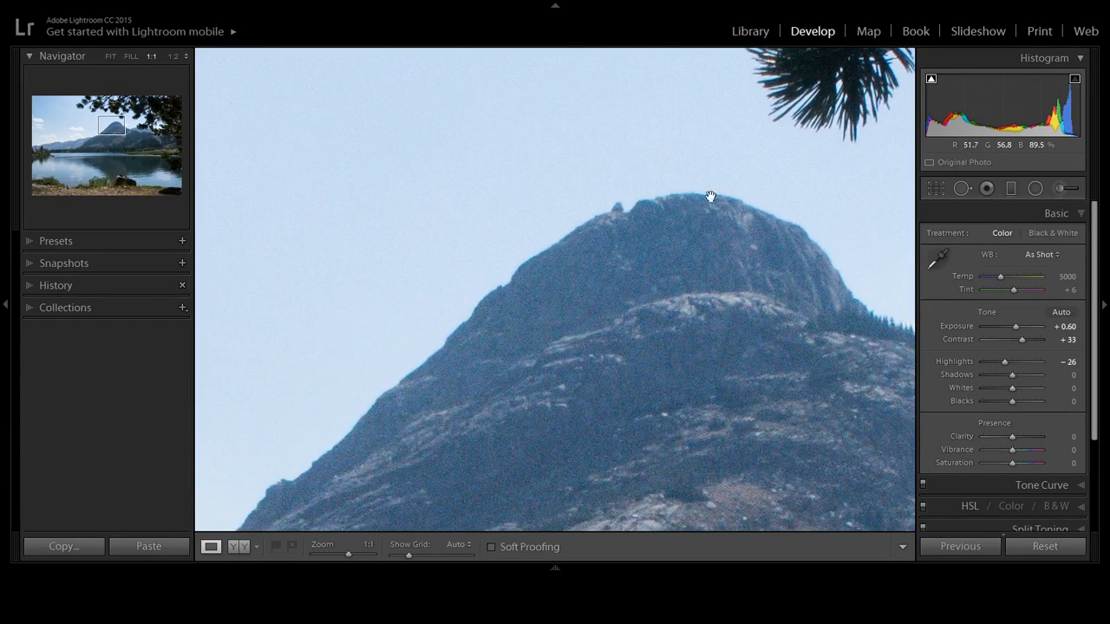
left_click_drag(744, 281, 601, 241)
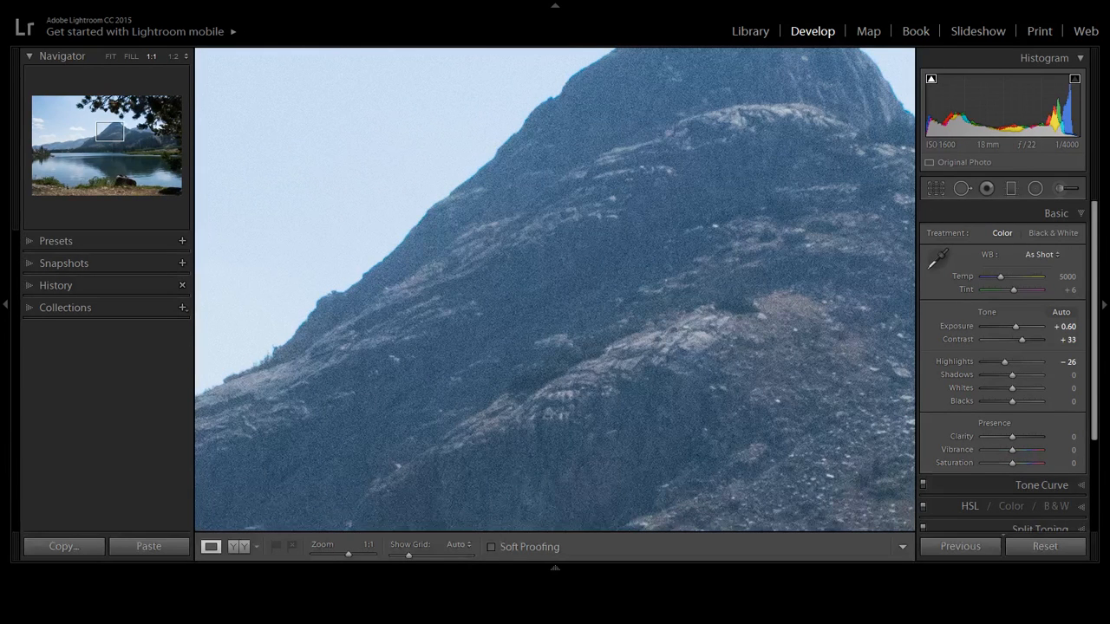
key("F6")
Switch to OBS, activate the Everything scene, minimise its window, and fit the whole lake photo in Lightroom's view
key("alt")
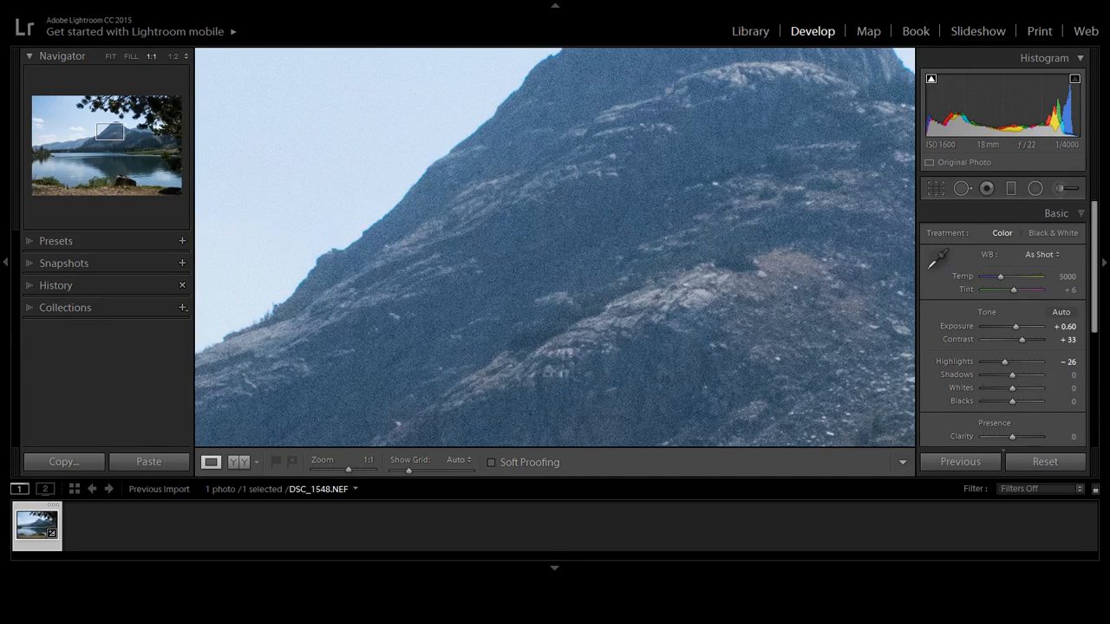
key("alt")
left_click(204, 524)
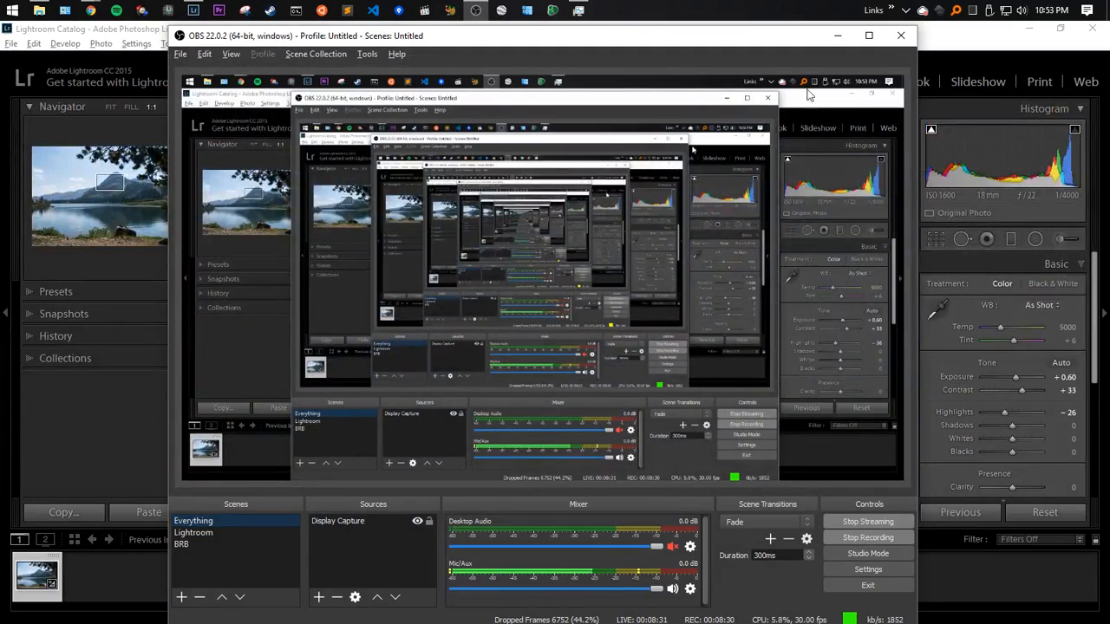
left_click(838, 37)
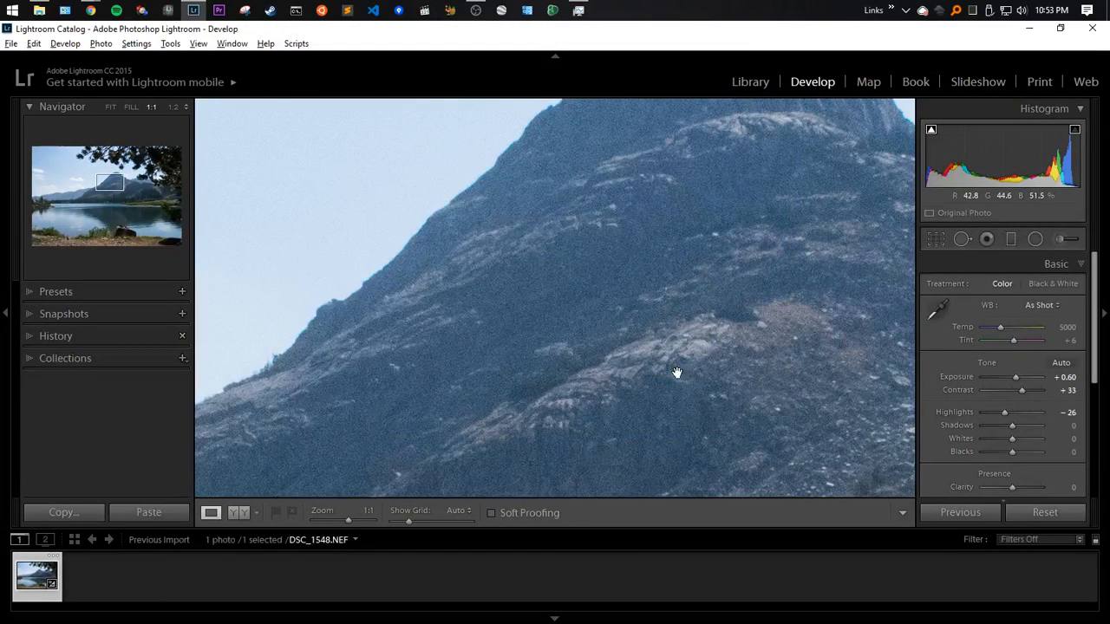
left_click(677, 373)
Switch to Chrome, check the Twitch stream page and its chat, and return to Lightroom
key("alt+Tab")
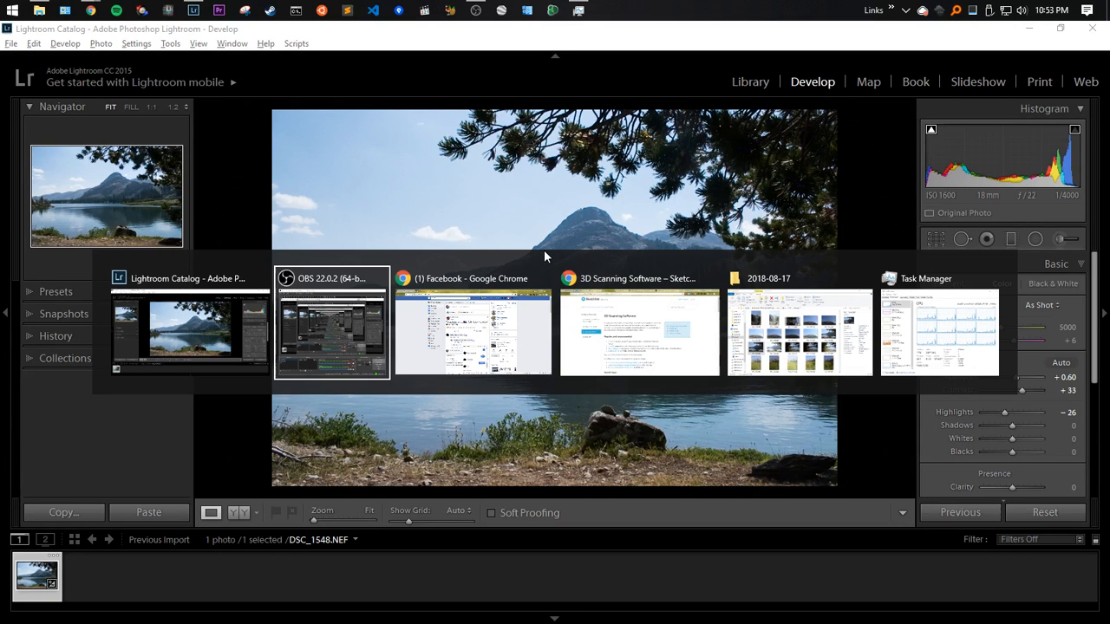
key("Tab")
left_click(121, 31)
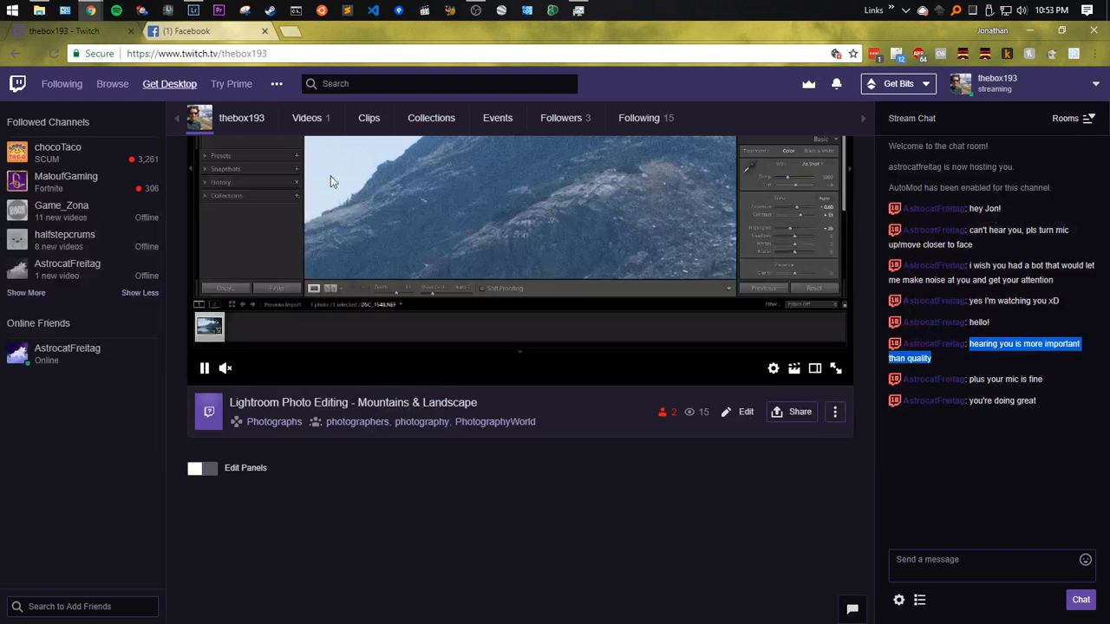
key("alt+Tab")
Switch to File Explorer's 2018-08-17 folder and select the lake and mountain photo DSC_1572.NEF
key("alt+Tab")
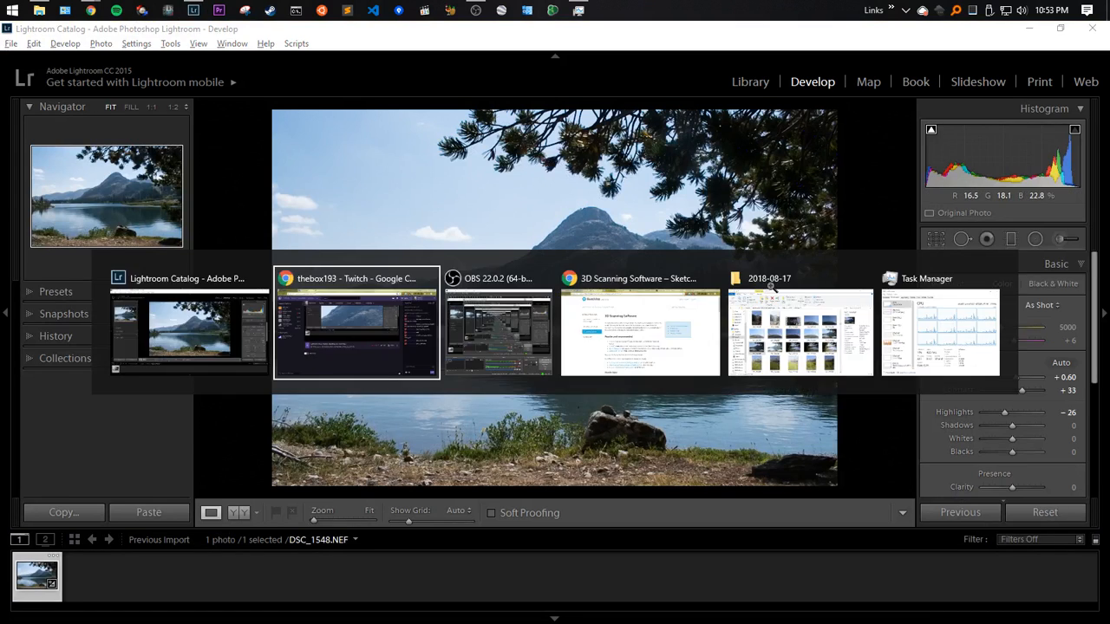
key("Tab")
key("Tab")
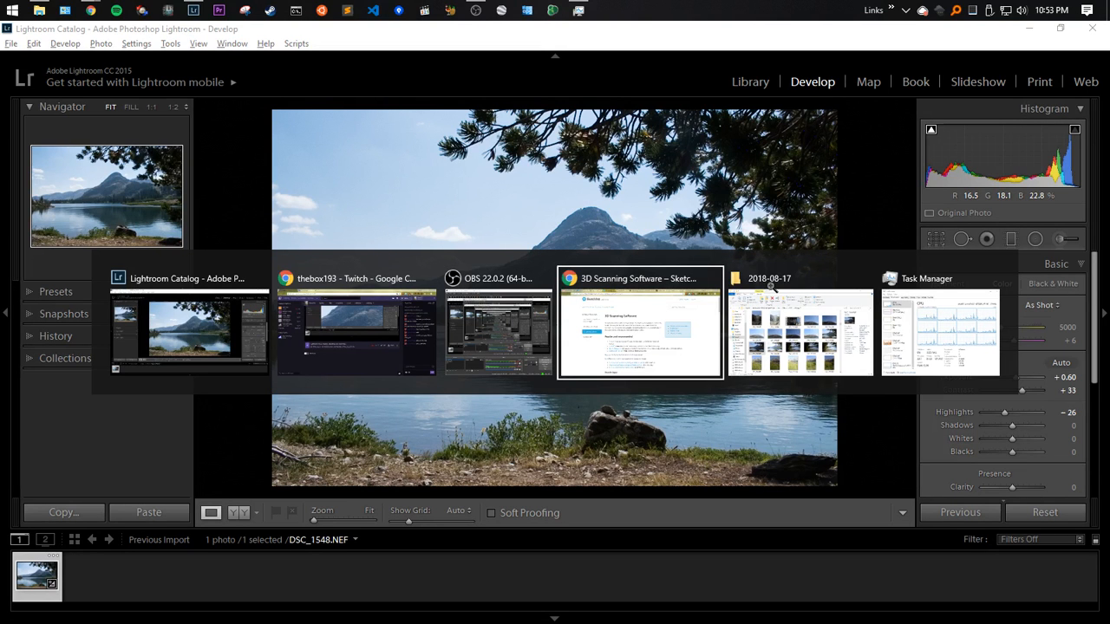
key("Tab")
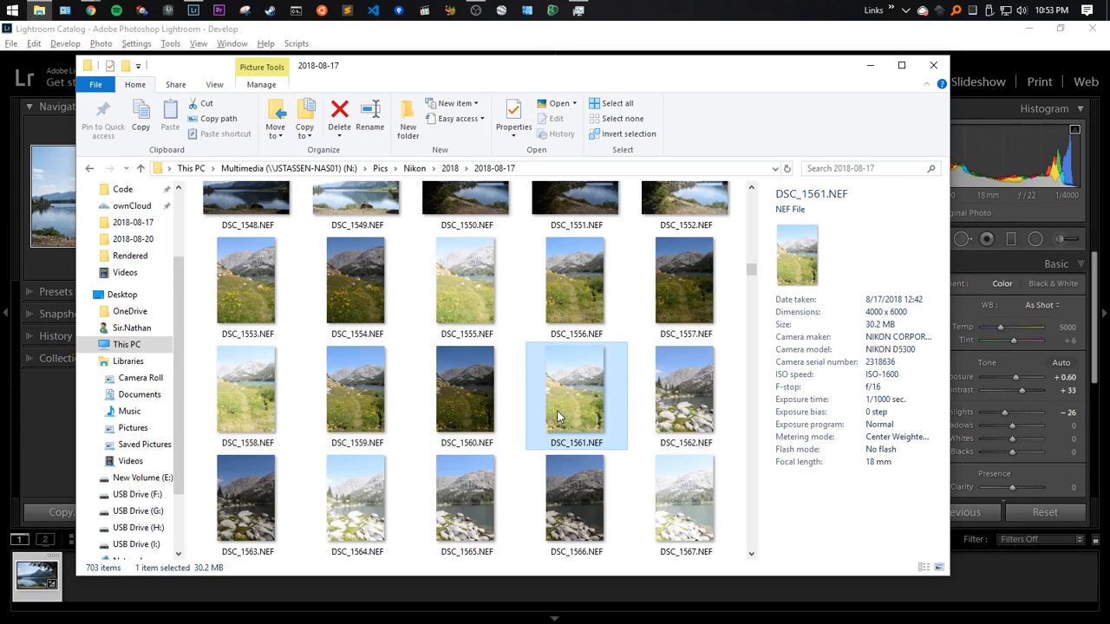
left_click(571, 276)
left_click(670, 404)
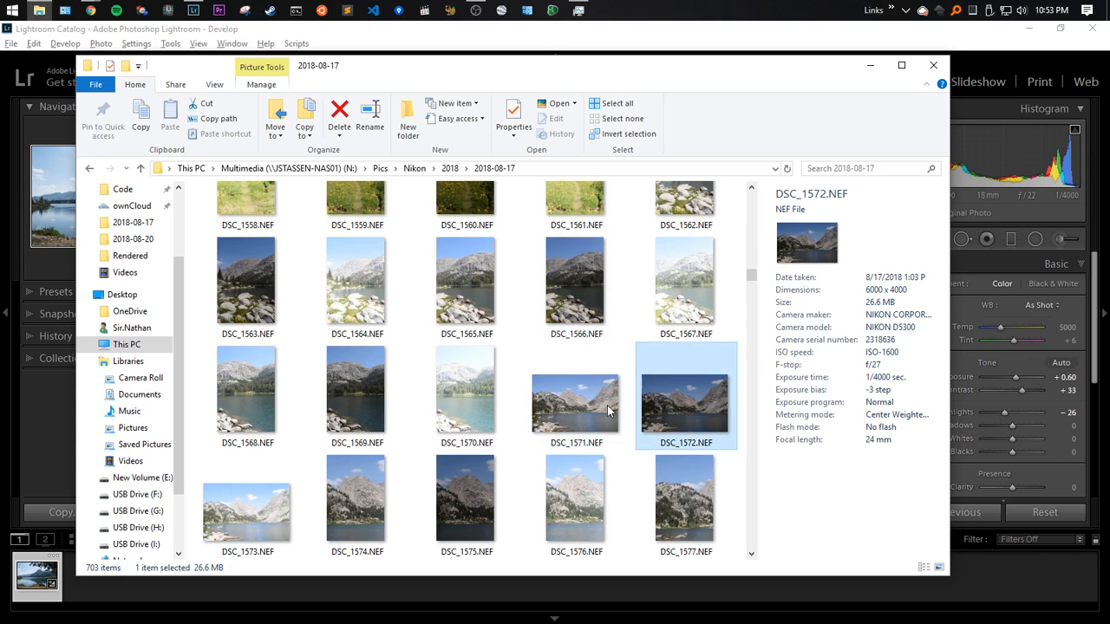
Browse further through the folder's thumbnails past DSC_1600.NEF and select DSC_1635.NEF on the way
scroll(520, 404, "down", 2)
scroll(468, 404, "down", 4)
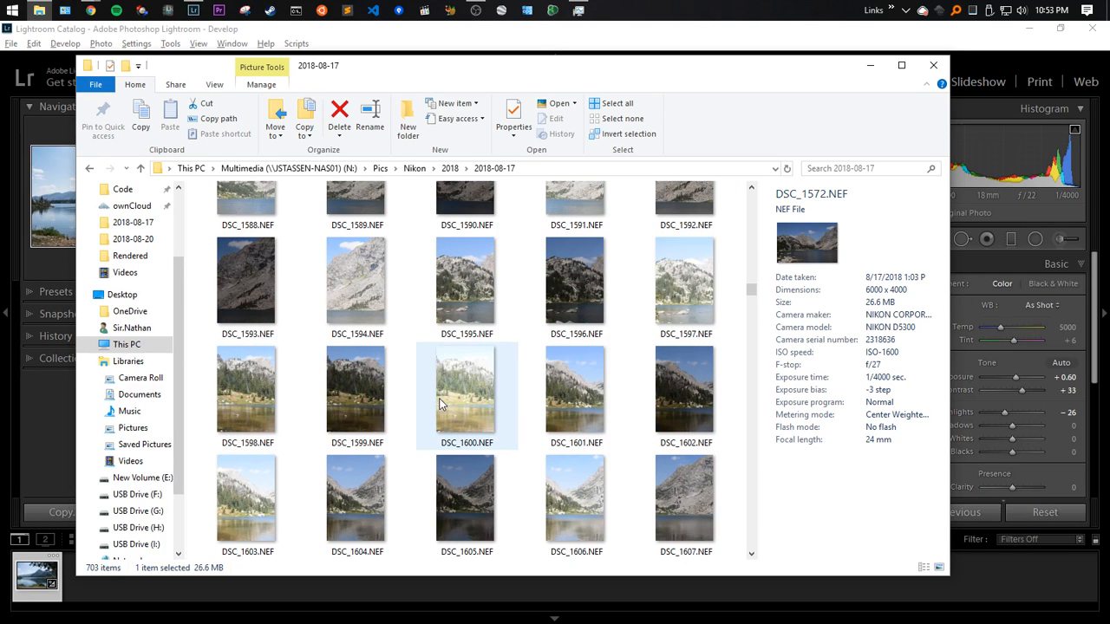
scroll(442, 405, "down", 8)
left_click(484, 294)
scroll(390, 399, "down", 10)
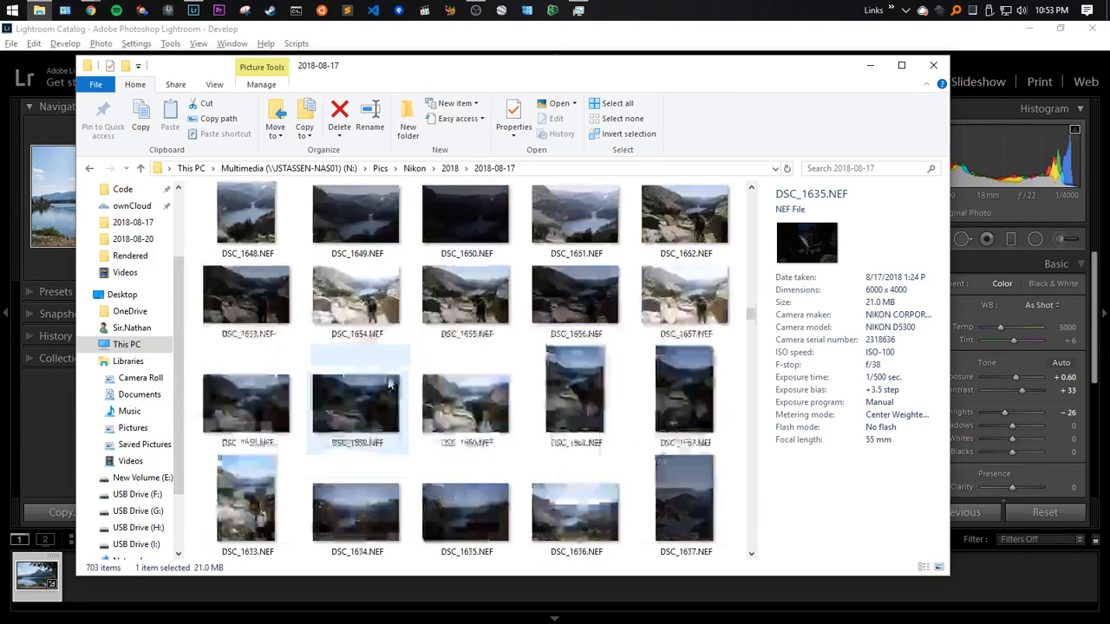
Switch to the Twitch page in Chrome to read the newest chat message, and return to the photo folder
key("alt+Tab")
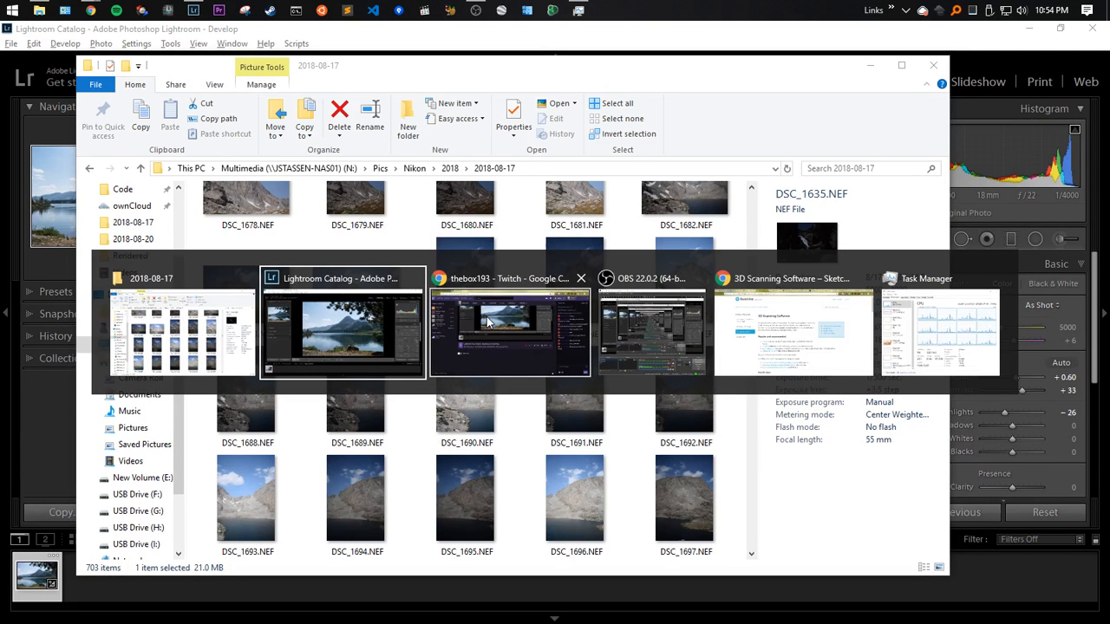
left_click(486, 317)
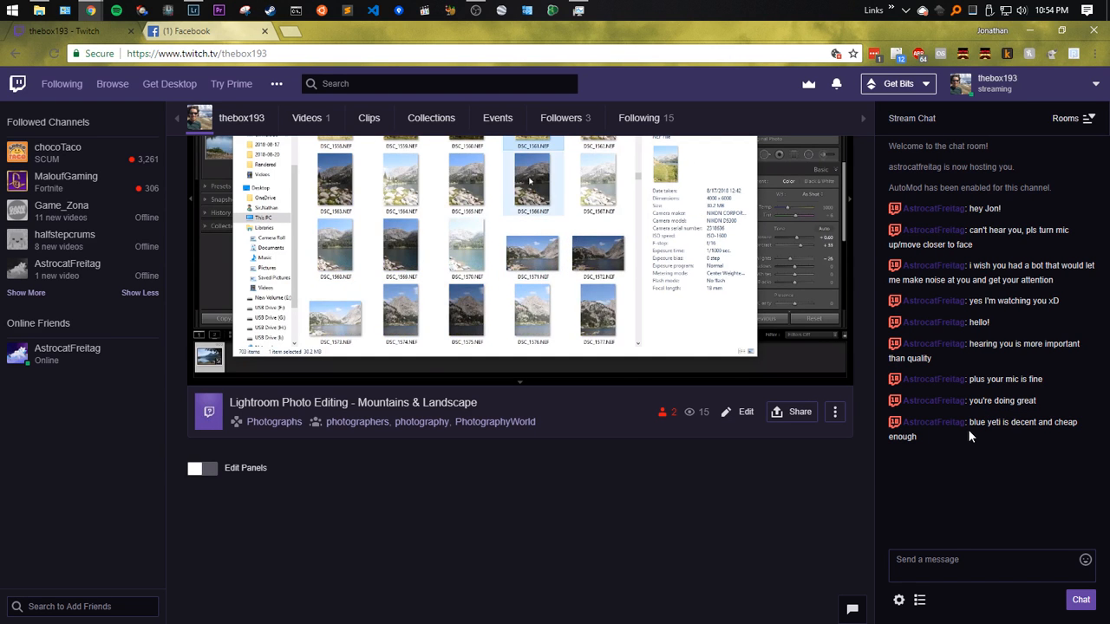
key("alt+Tab")
Browse from DSC_1690.NEF on to the rocky peak shots, preview DSC_1712.NEF at large size, and close the preview
left_click(464, 407)
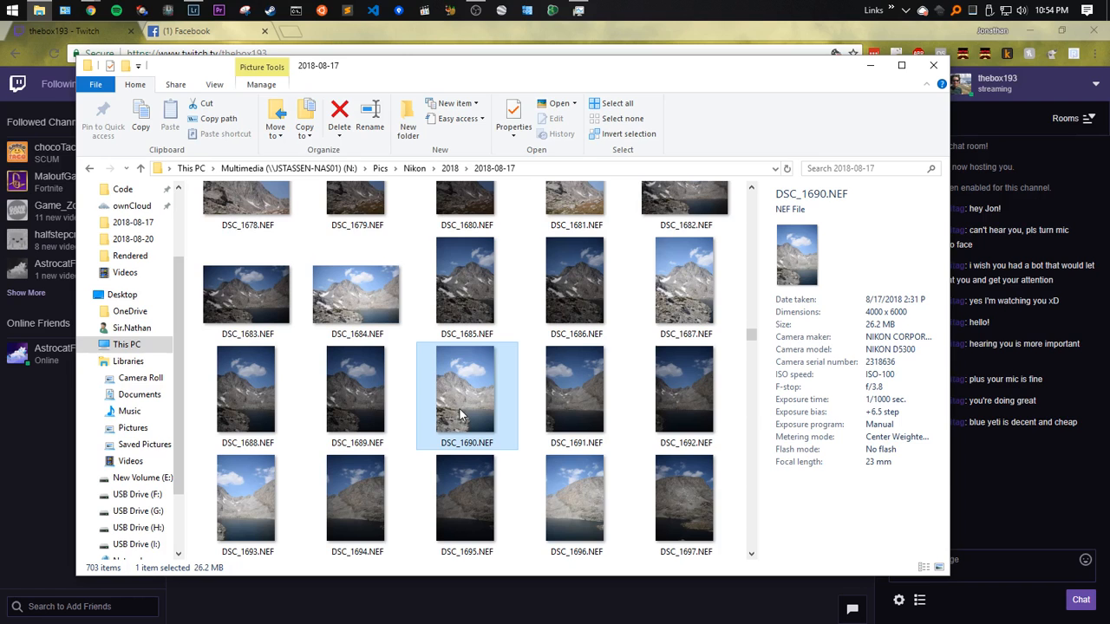
scroll(538, 464, "down", 2)
left_click(611, 515)
scroll(637, 503, "down", 2)
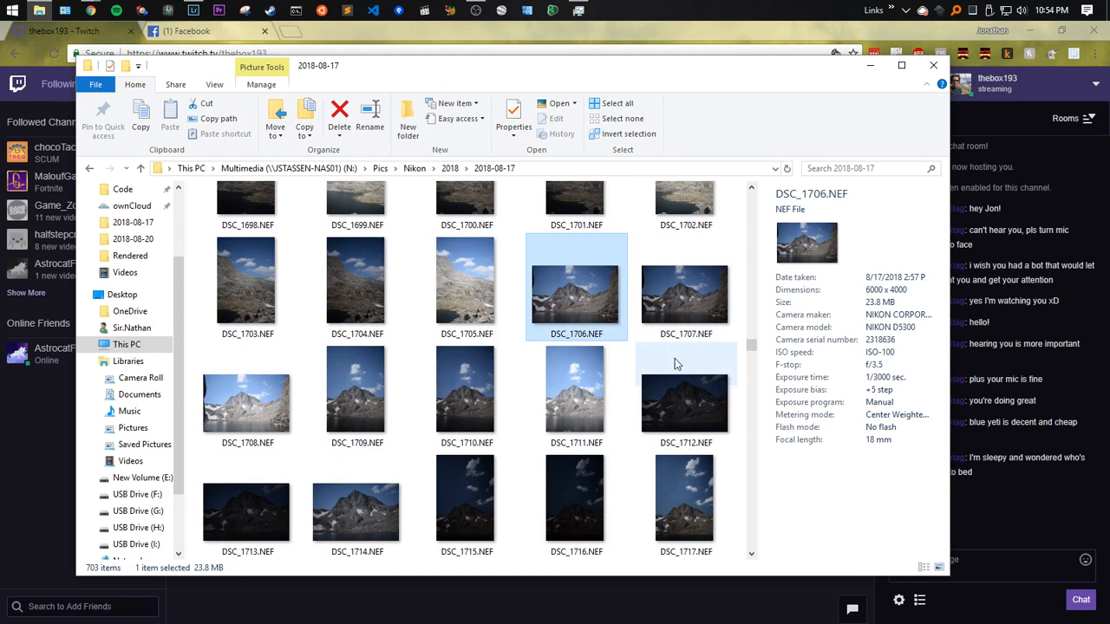
left_click(677, 392)
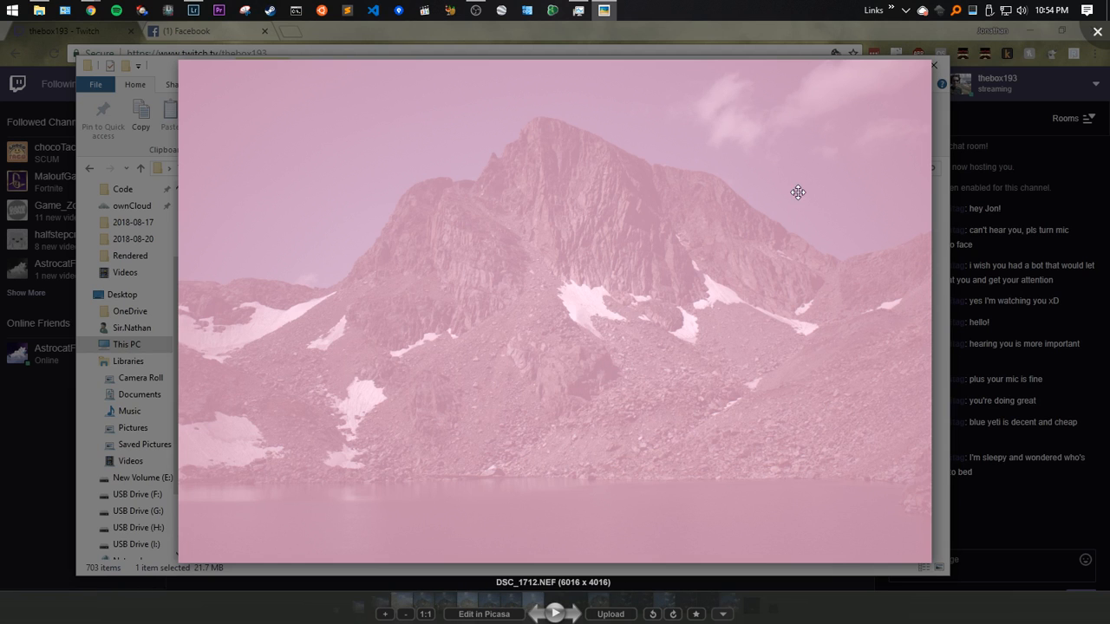
key("Escape")
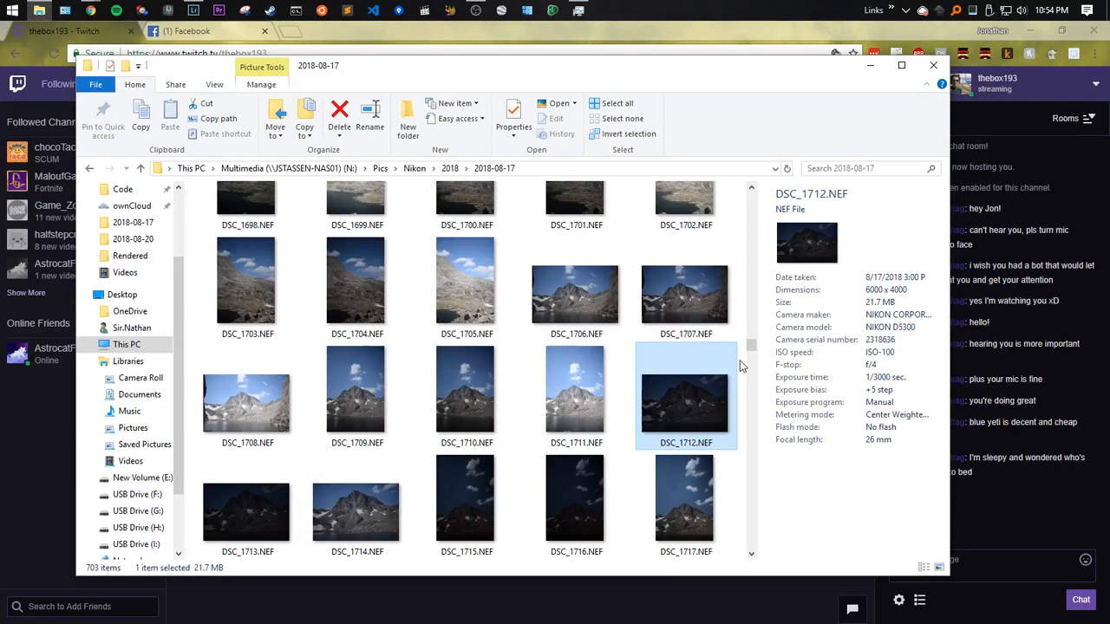
Switch to Lightroom's Library grid and look through the catalog folders 2018-08-20 and 2018-08-19
key("alt+Tab")
key("alt+Tab")
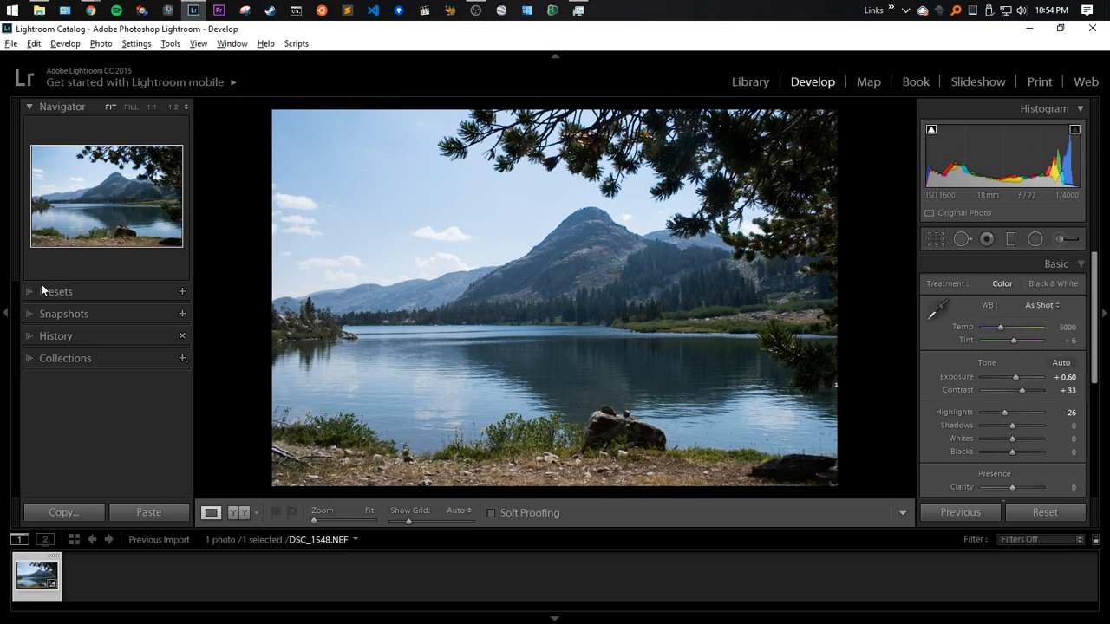
key("g")
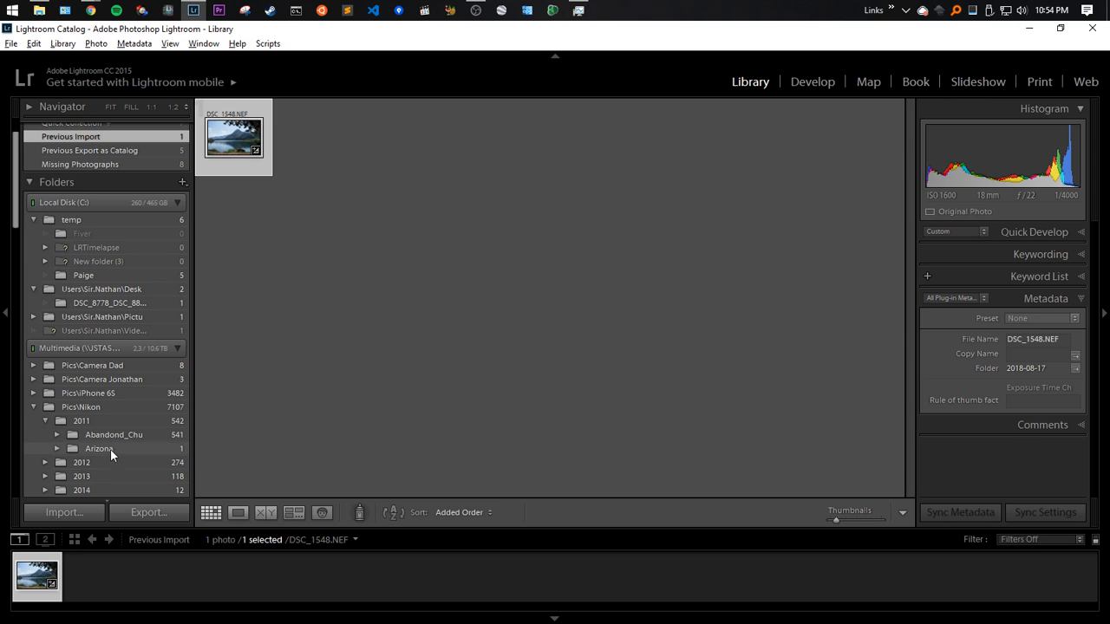
scroll(121, 382, "down", 12)
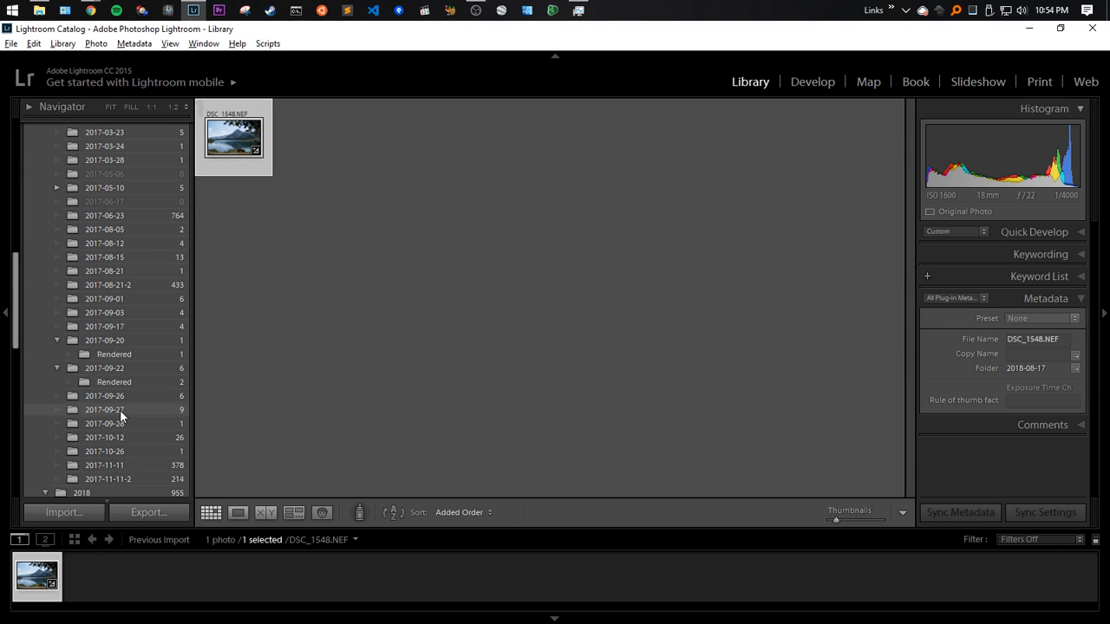
scroll(117, 399, "down", 10)
scroll(120, 356, "up", 3)
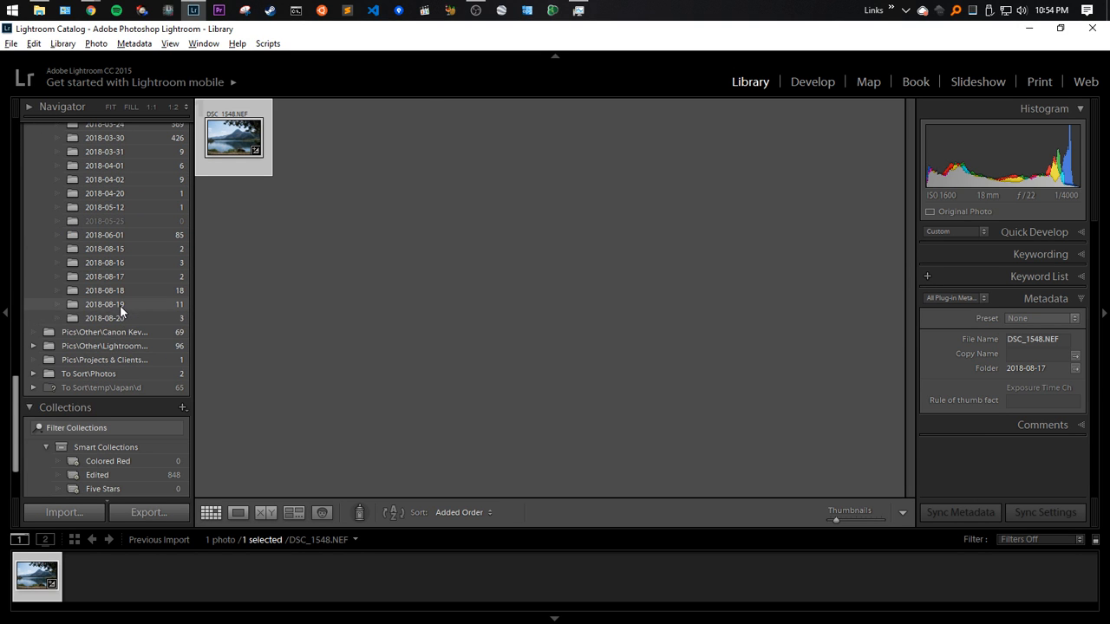
left_click(122, 318)
left_click(111, 304)
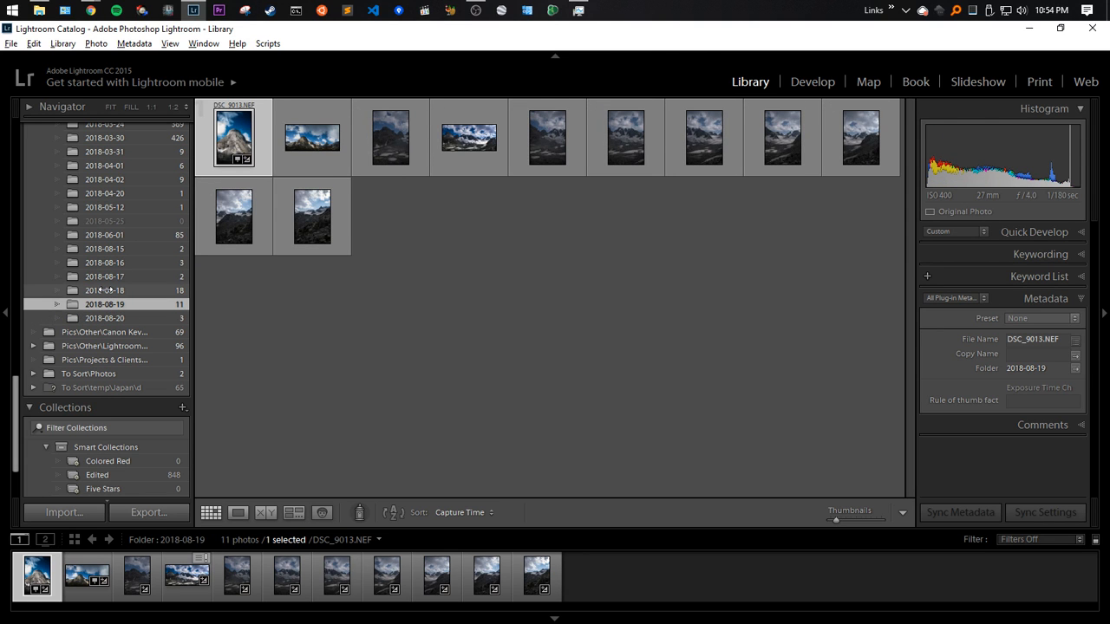
Open the already edited peak photo DSC_1729.NEF from the catalog folder 2018-08-17 in the Develop module
left_click(104, 276)
double_click(297, 167)
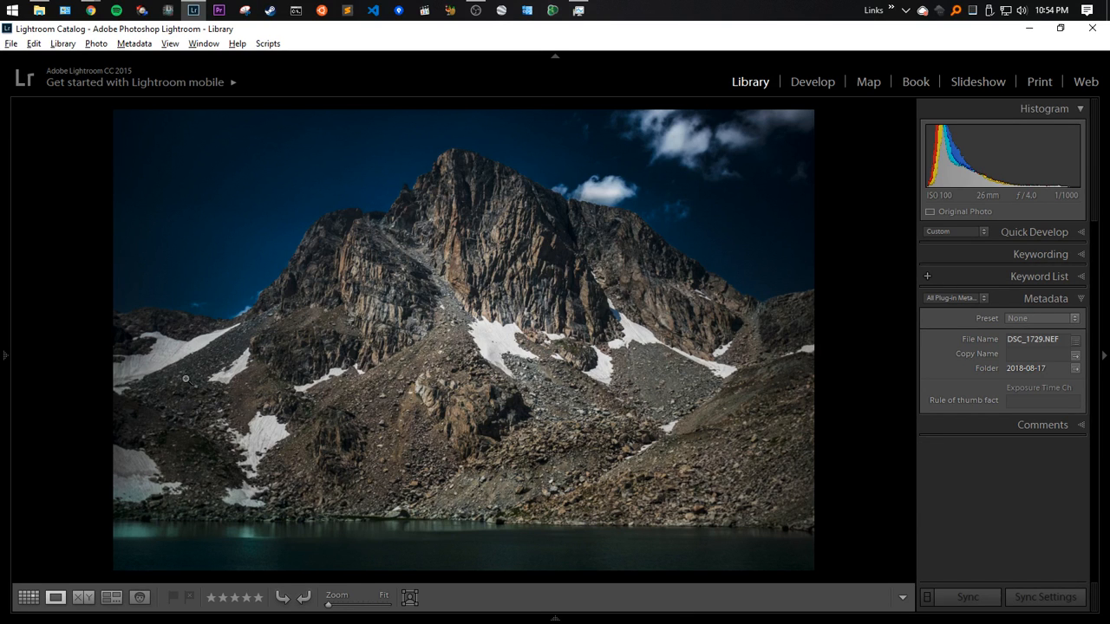
key("d")
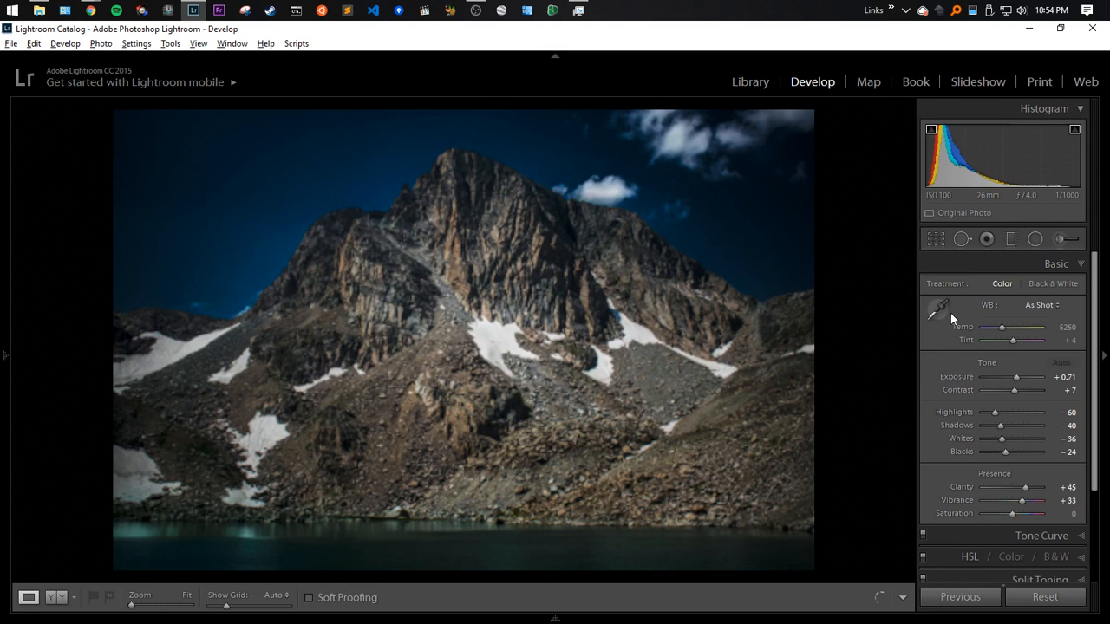
Check the latest Twitch chat message in Chrome and return to the edited peak photo in Lightroom
key("alt+Tab")
key("alt+Tab")
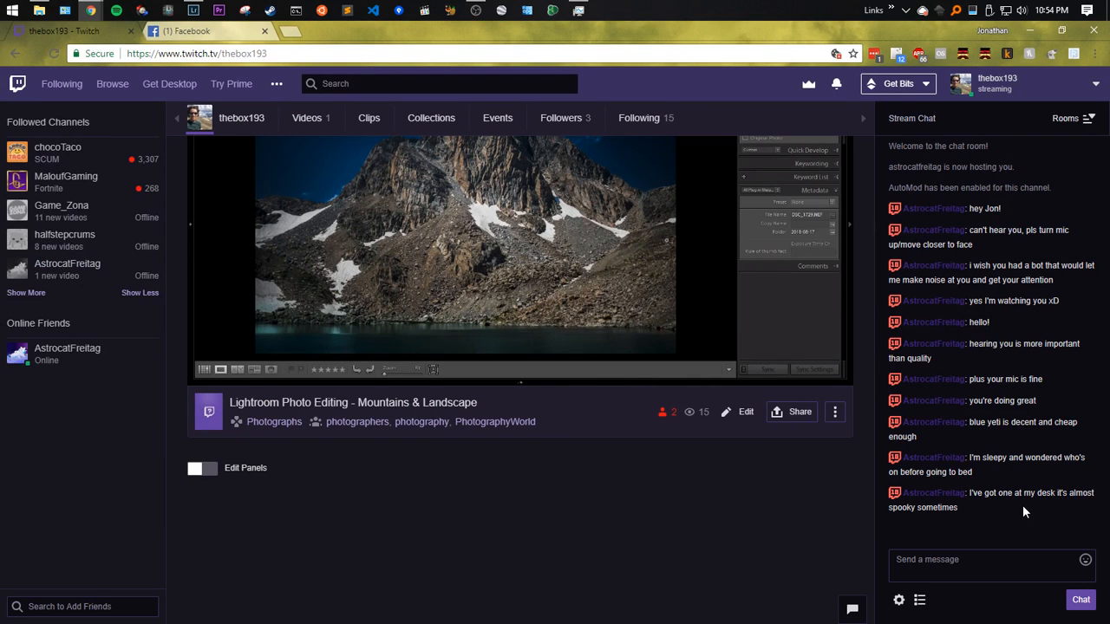
double_click(1006, 493)
key("alt+Tab")
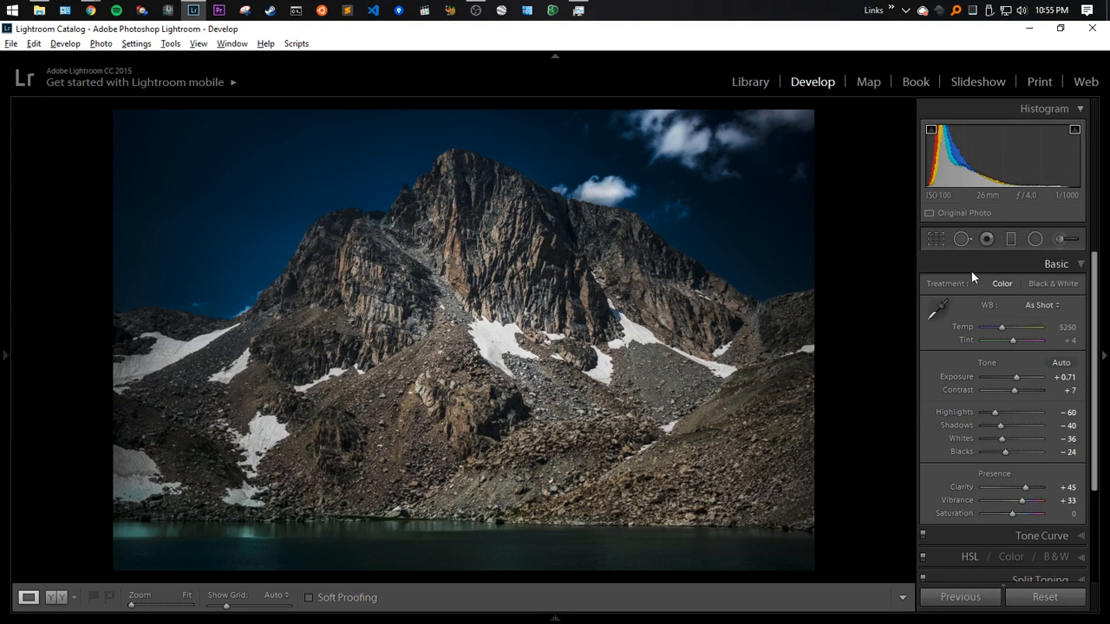
Inspect the peak photo's graduated filter pins and the adjustment brush mask covering the sky
left_click(1012, 239)
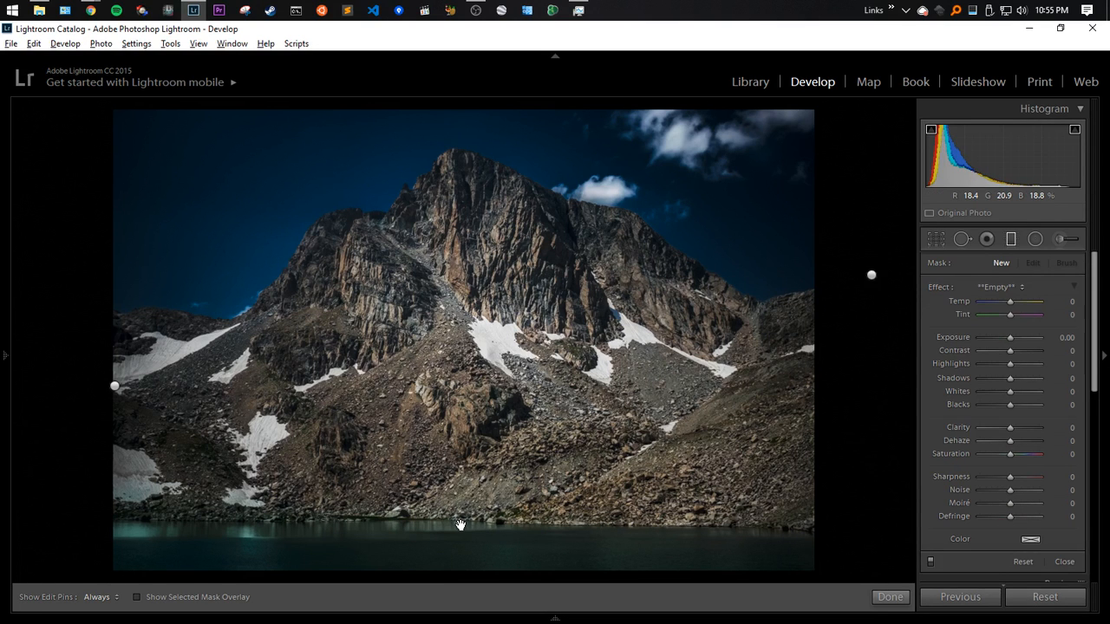
key("k")
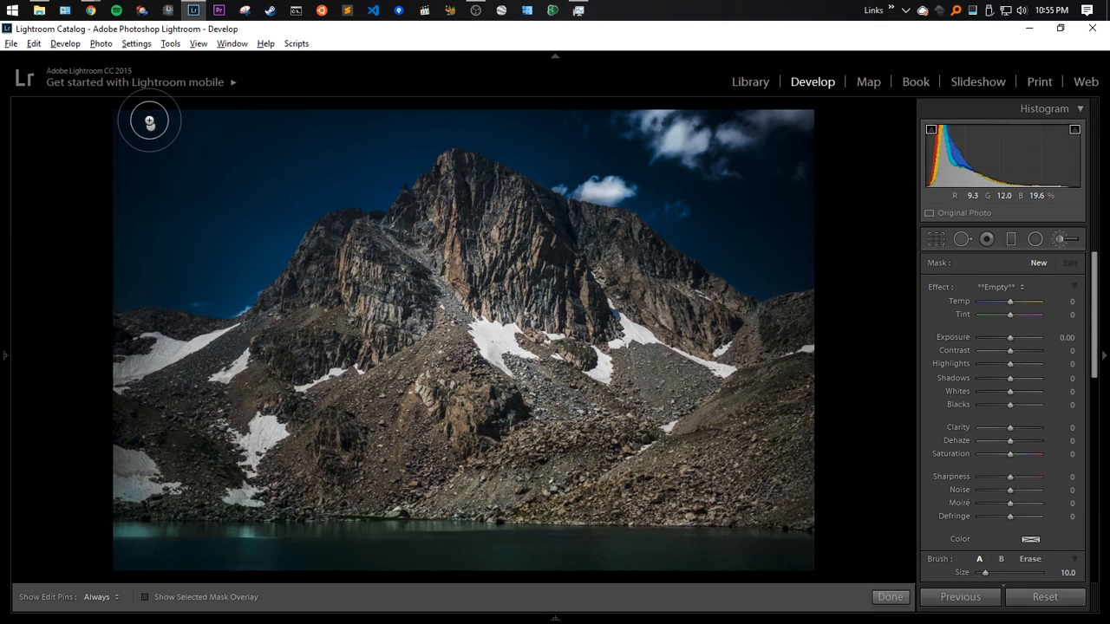
mouse_move(151, 133)
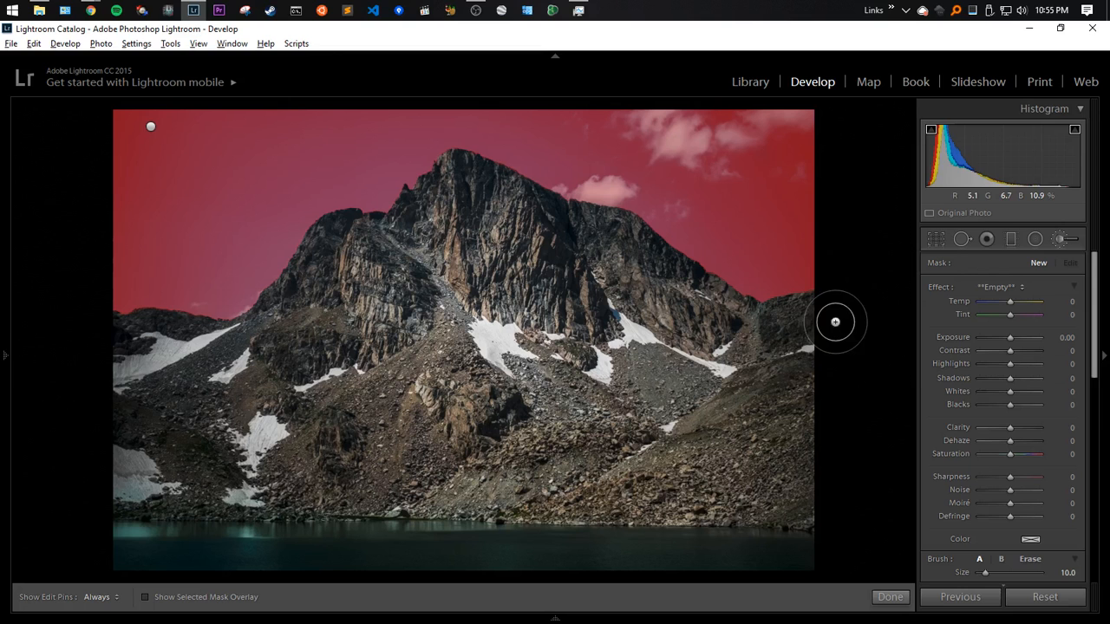
Return to the Library, switch to File Explorer's 2018-08-17 folder, and browse on to select the peak photo DSC_1740.NEF
key("g")
key("alt+Tab")
key("alt+Tab")
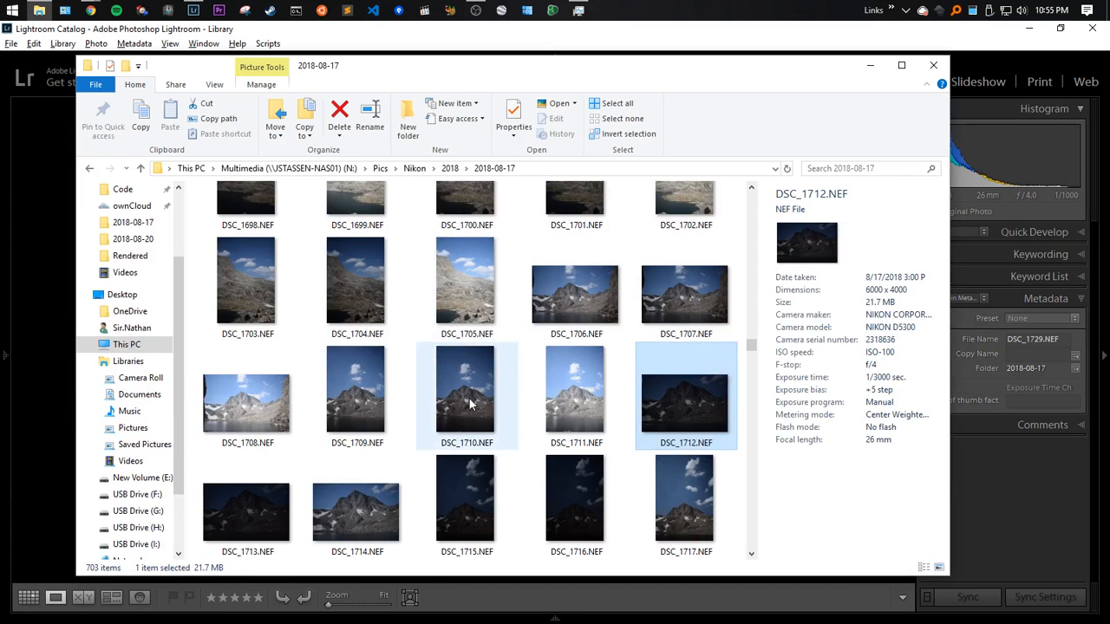
left_click(469, 404)
scroll(469, 404, "down", 2)
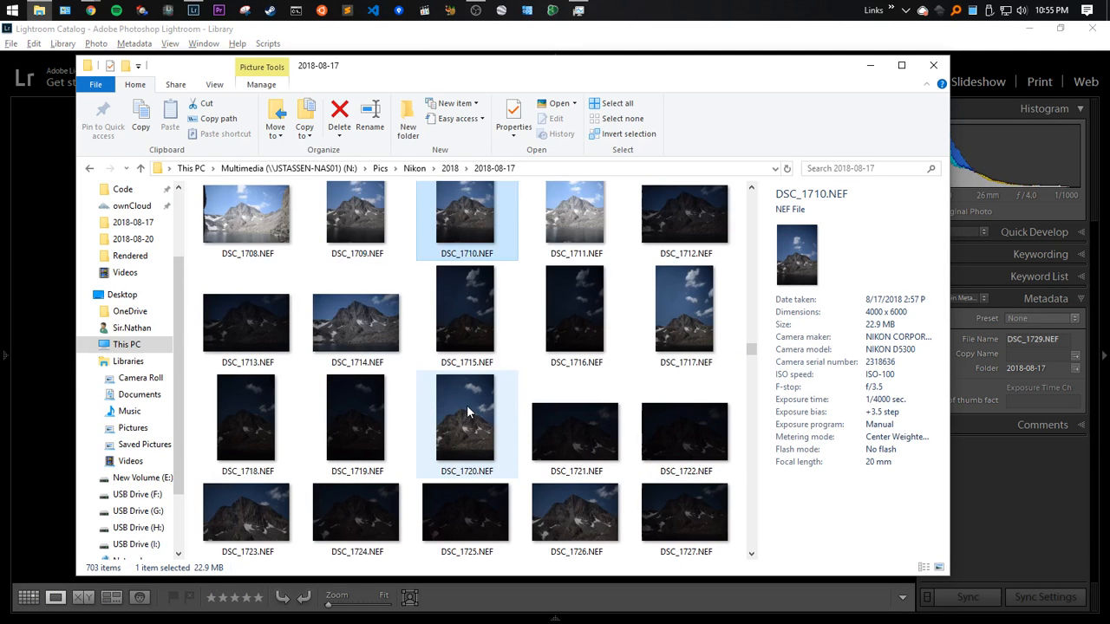
scroll(467, 406, "down", 5)
left_click(579, 364)
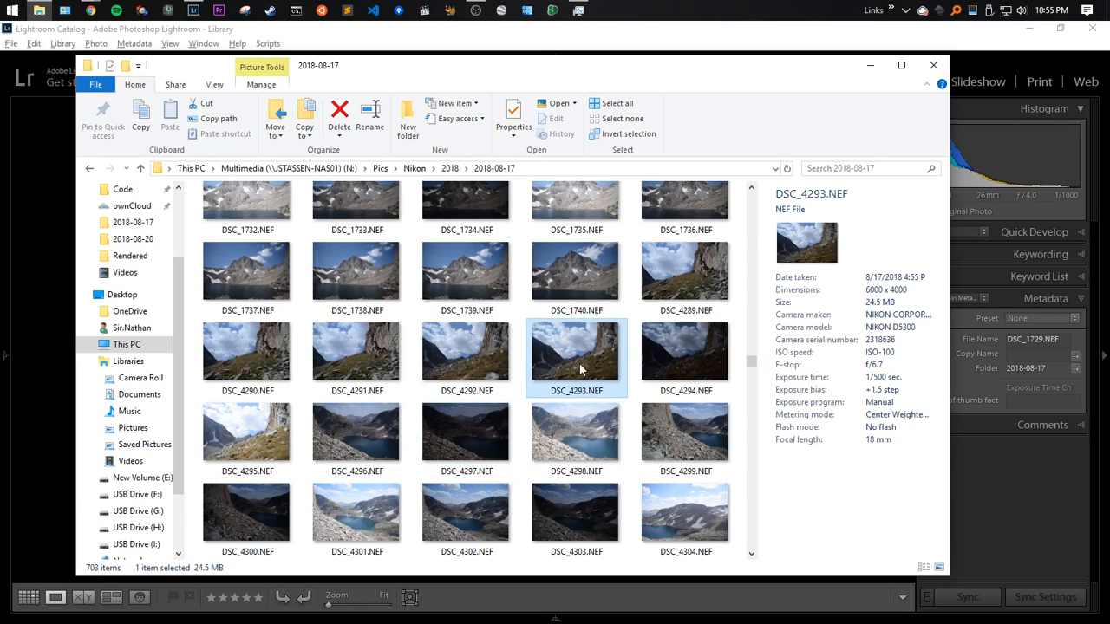
left_click(452, 277)
left_click(566, 289)
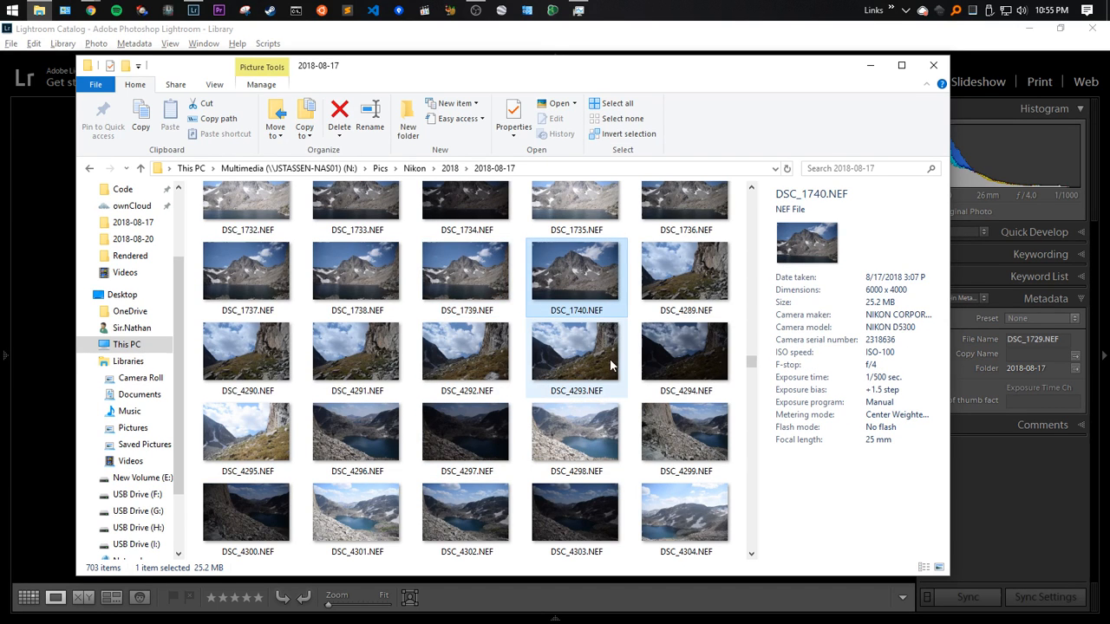
Maximize the 2018-08-17 folder window and preview the lake photos DSC_4442.NEF, DSC_4440.NEF and DSC_4451.NEF
double_click(540, 69)
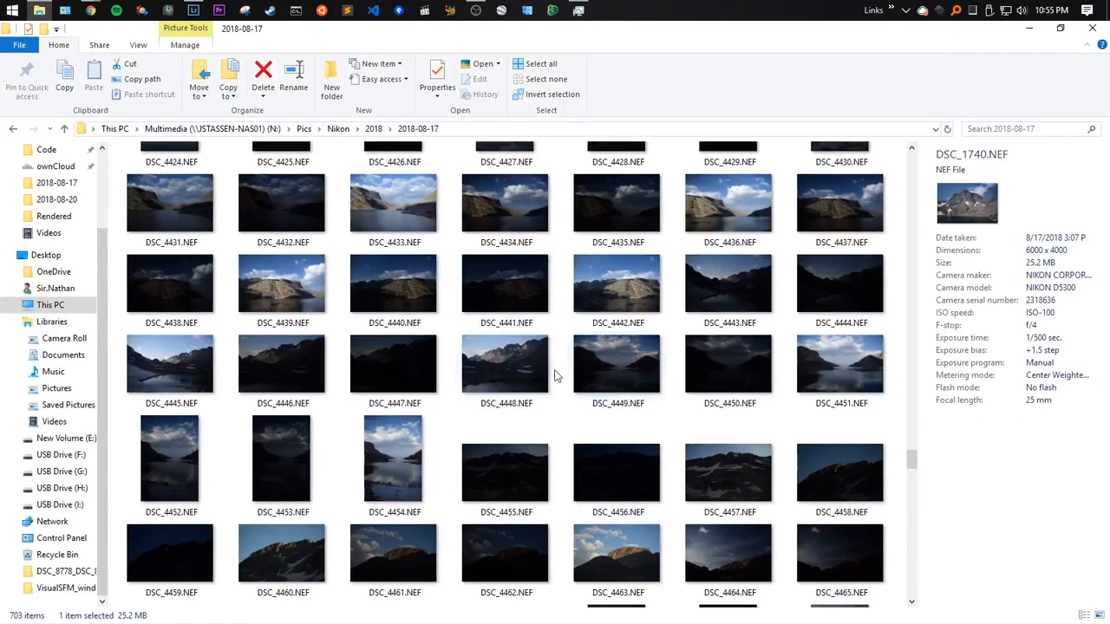
left_click(497, 371)
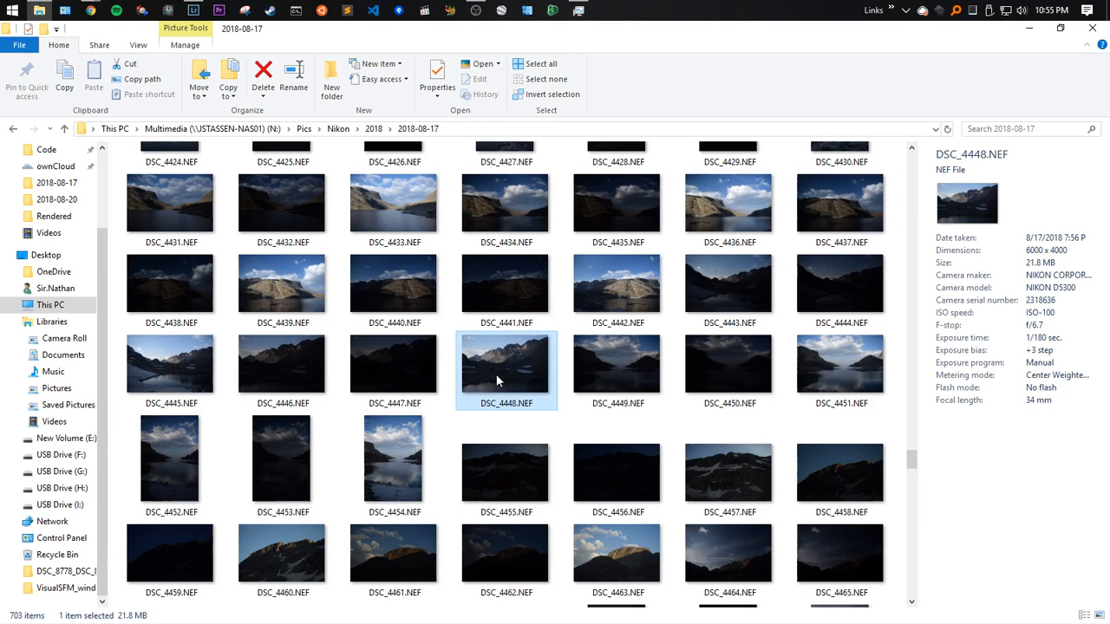
double_click(608, 277)
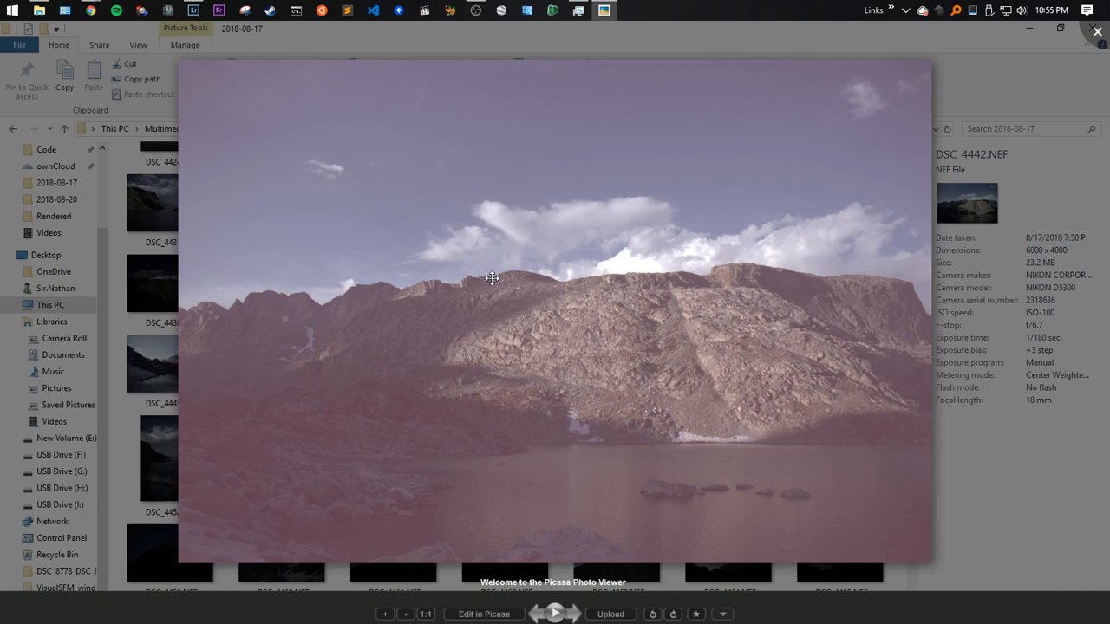
key("Escape")
double_click(367, 302)
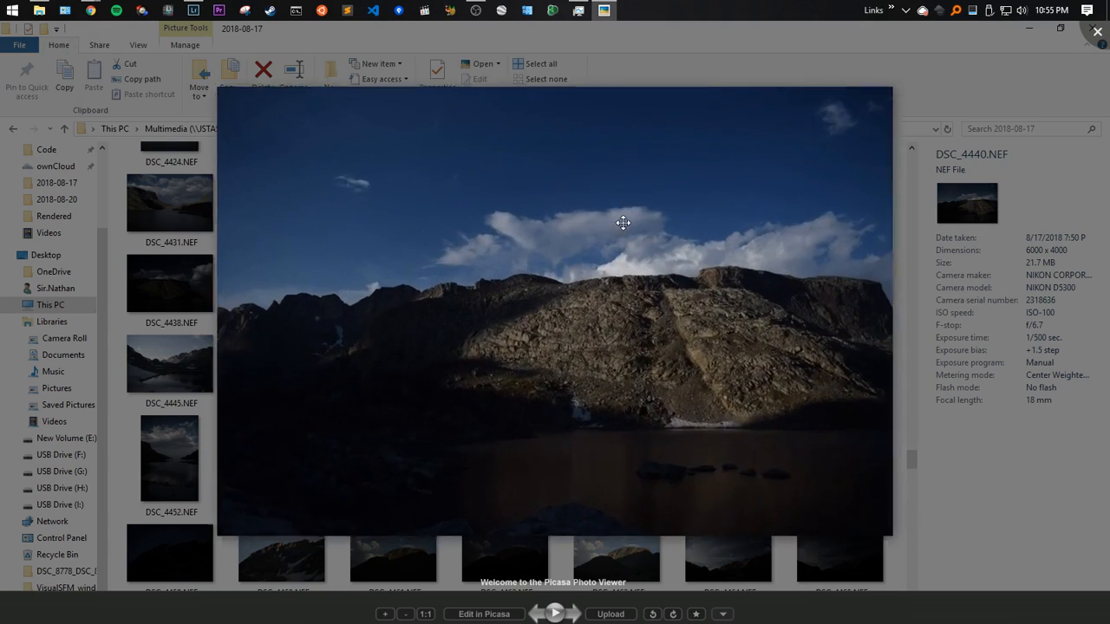
key("Escape")
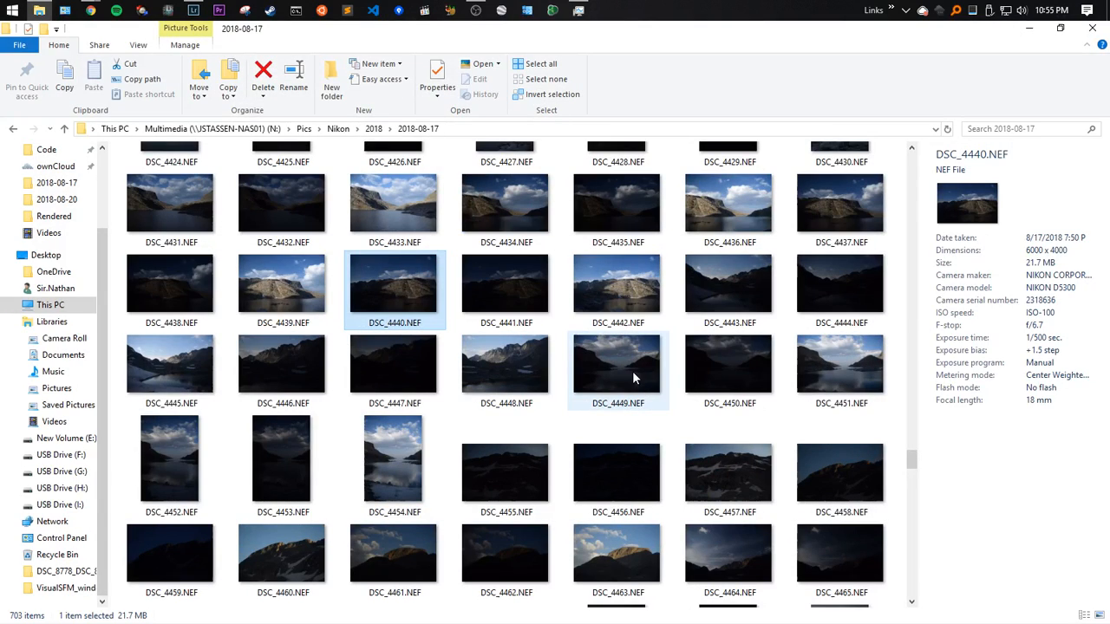
double_click(825, 366)
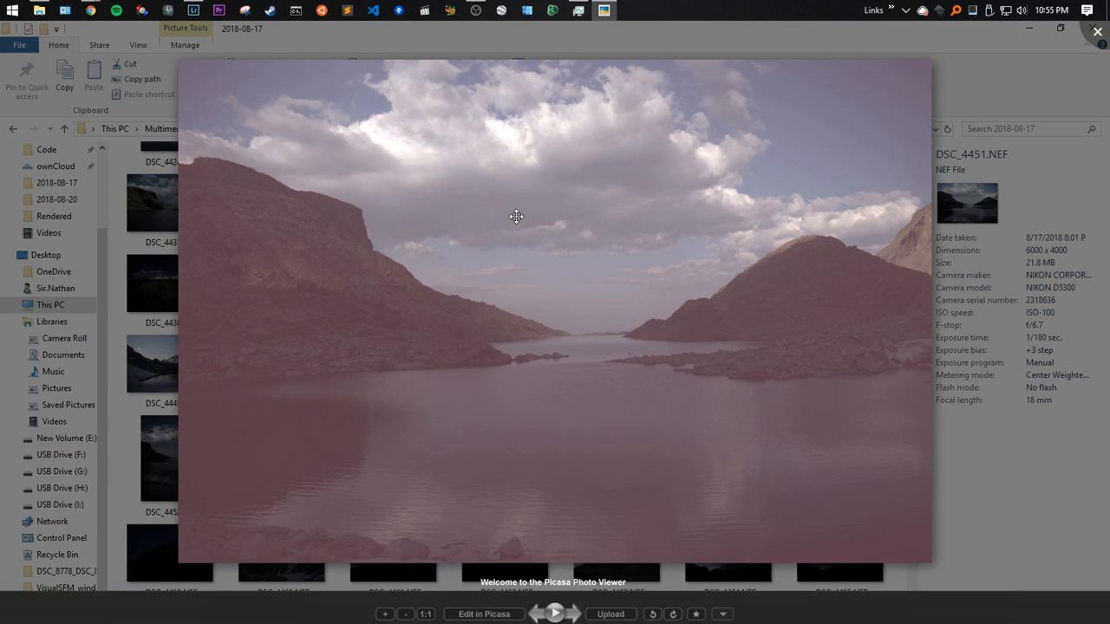
Switch to the Twitch page in Chrome, read the latest chat message and reply "lol"
key("alt+Tab")
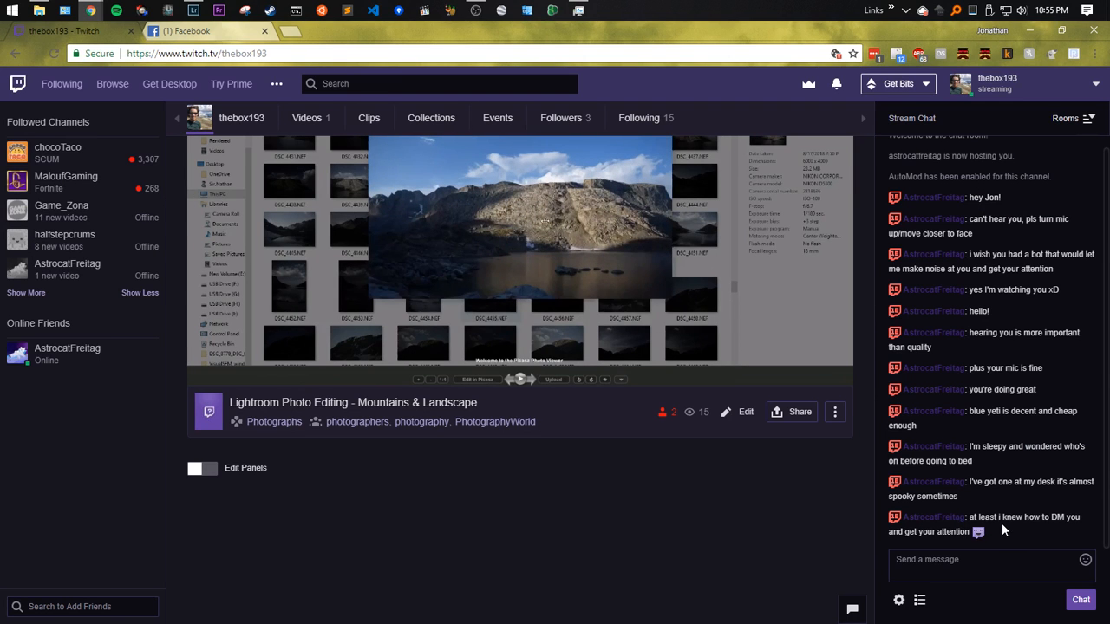
left_click_drag(989, 518, 1077, 517)
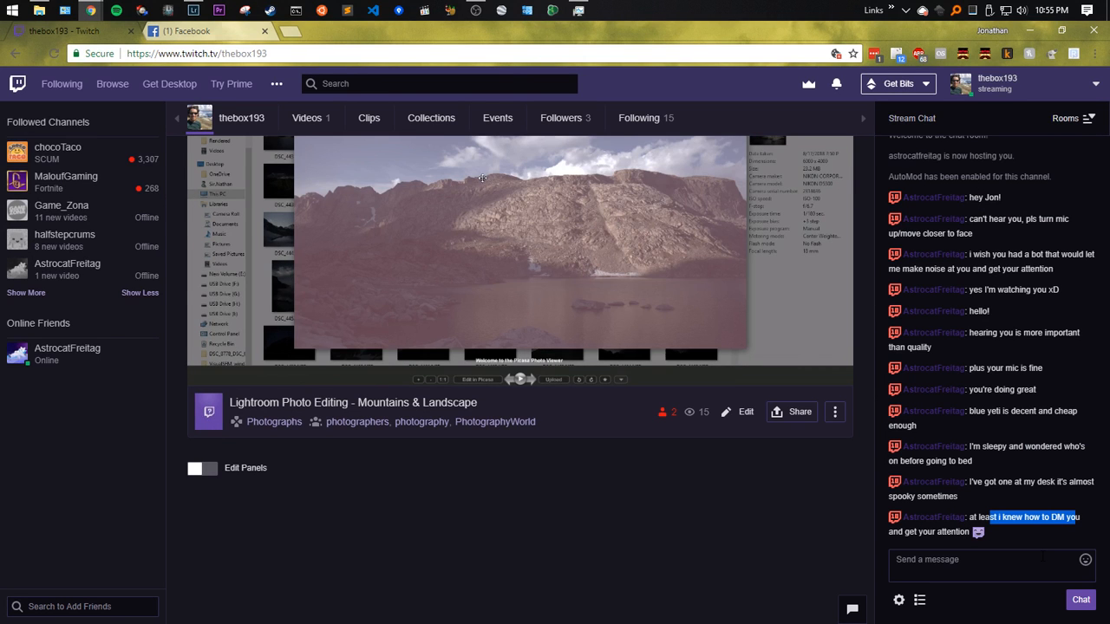
left_click(1014, 565)
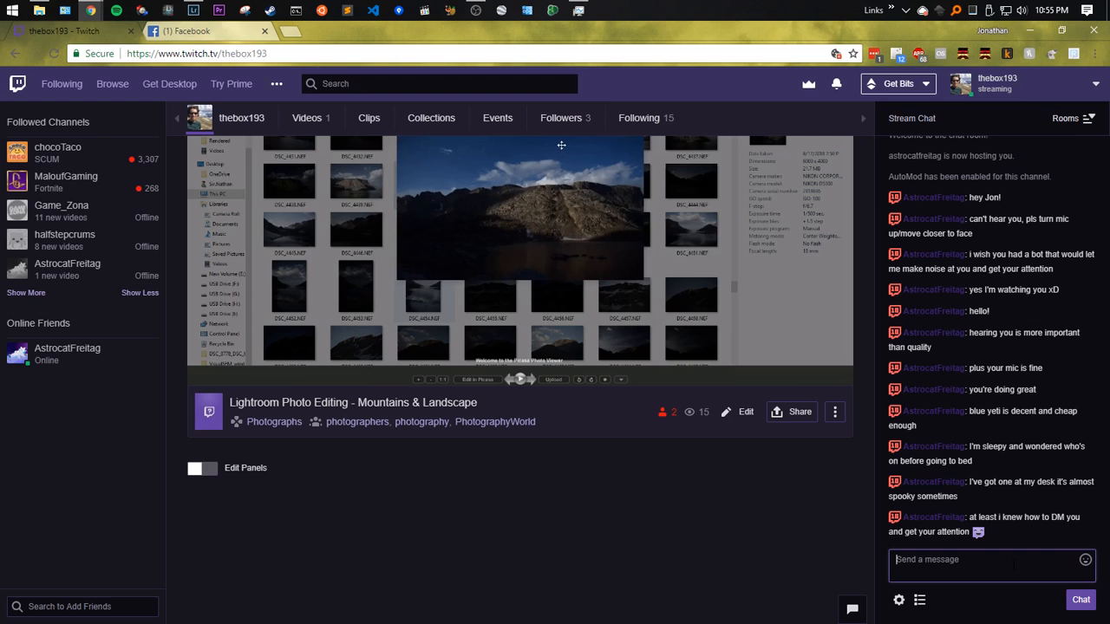
type("lol")
key("Return")
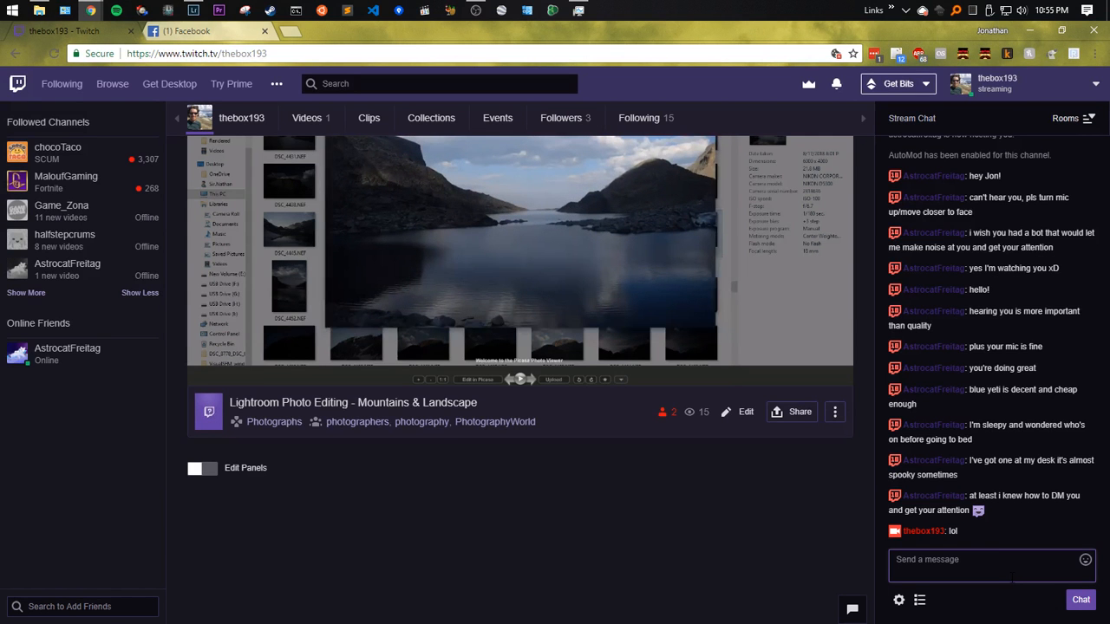
Return to the 2018-08-17 folder, select DSC_4448.NEF, and preview the portrait lake photo DSC_4454.NEF
key("alt+Tab")
left_click(510, 385)
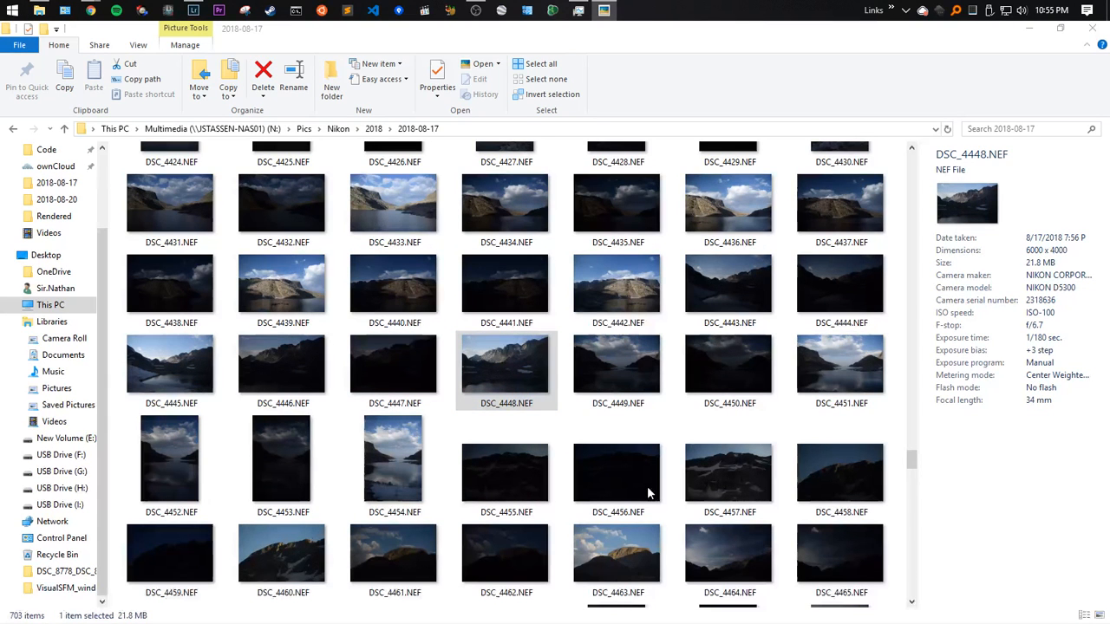
left_click(1050, 10)
left_click(1051, 10)
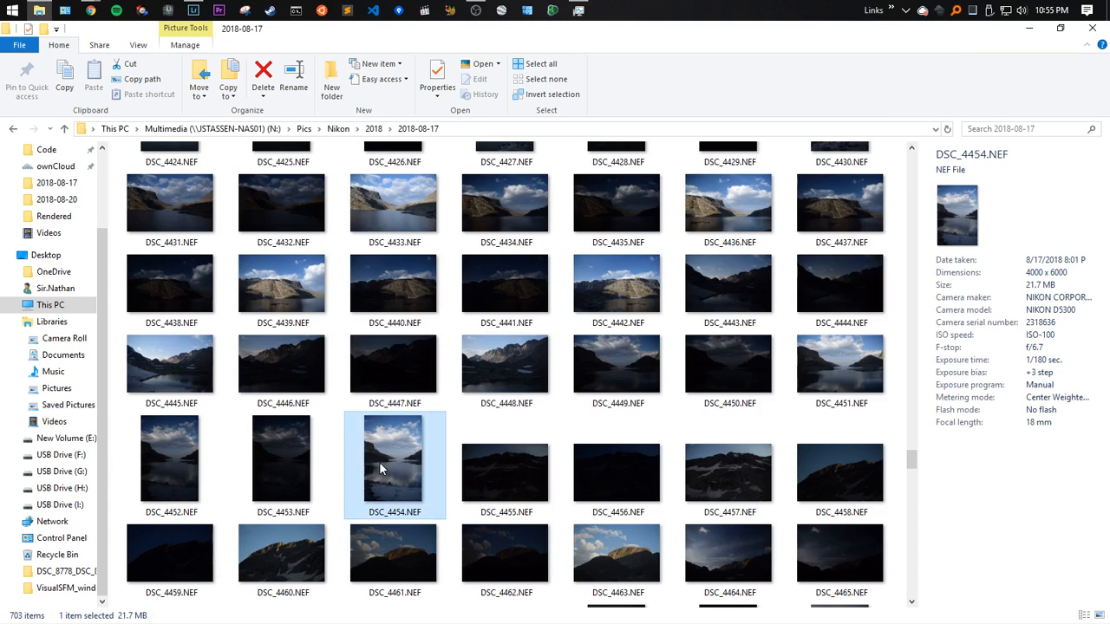
double_click(379, 462)
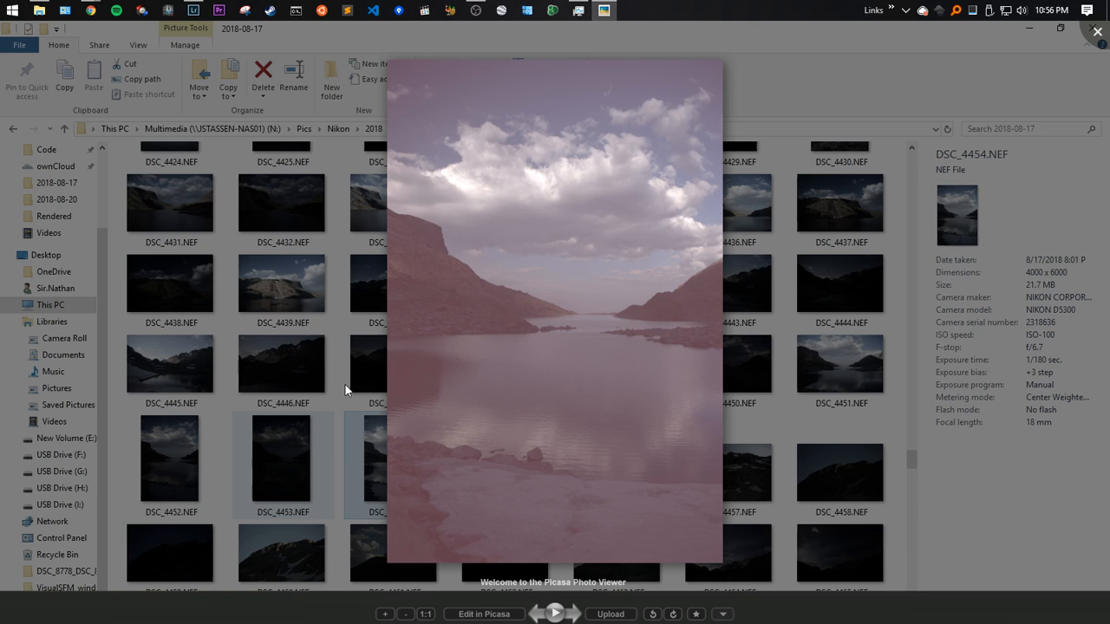
left_click(345, 390)
Preview the dark lake photo DSC_4443.NEF and the portrait lake photo DSC_4452.NEF for comparison
double_click(711, 280)
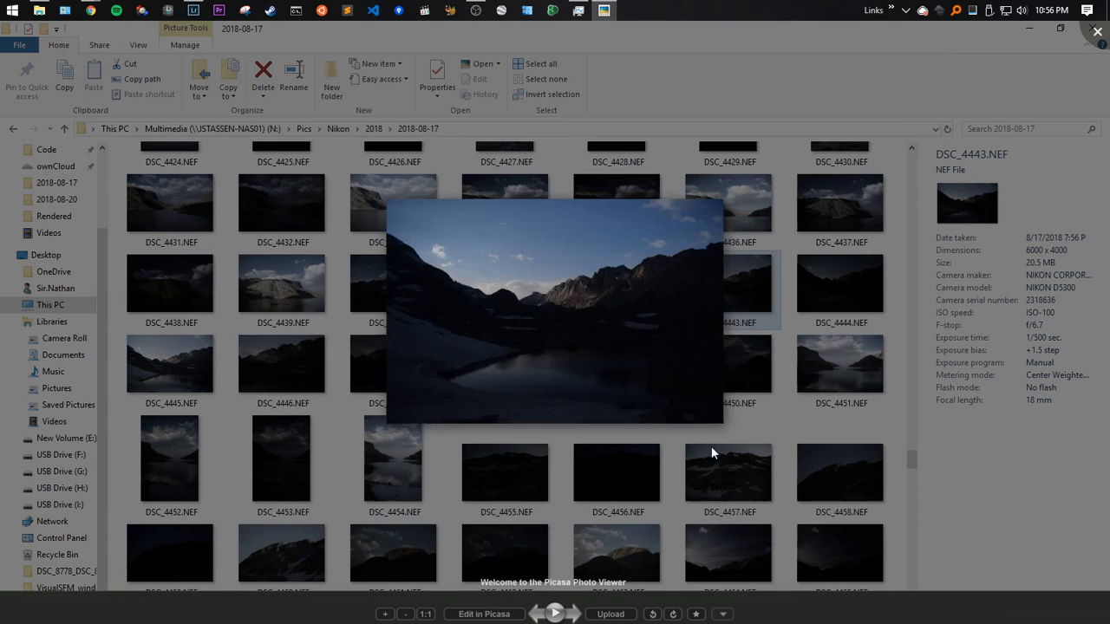
left_click(712, 453)
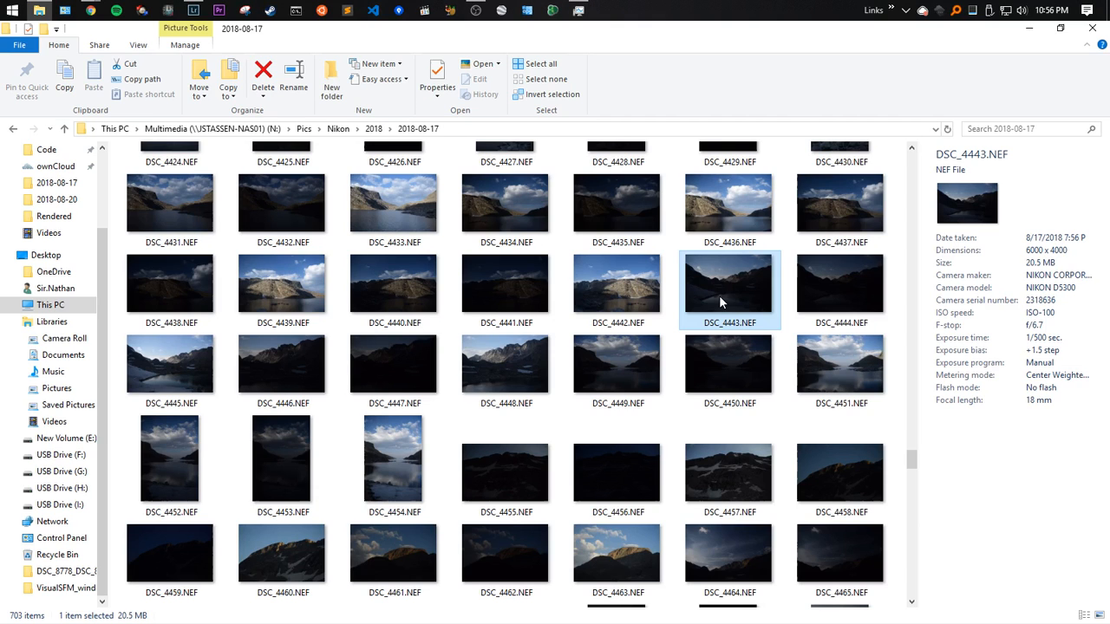
double_click(719, 295)
key("Escape")
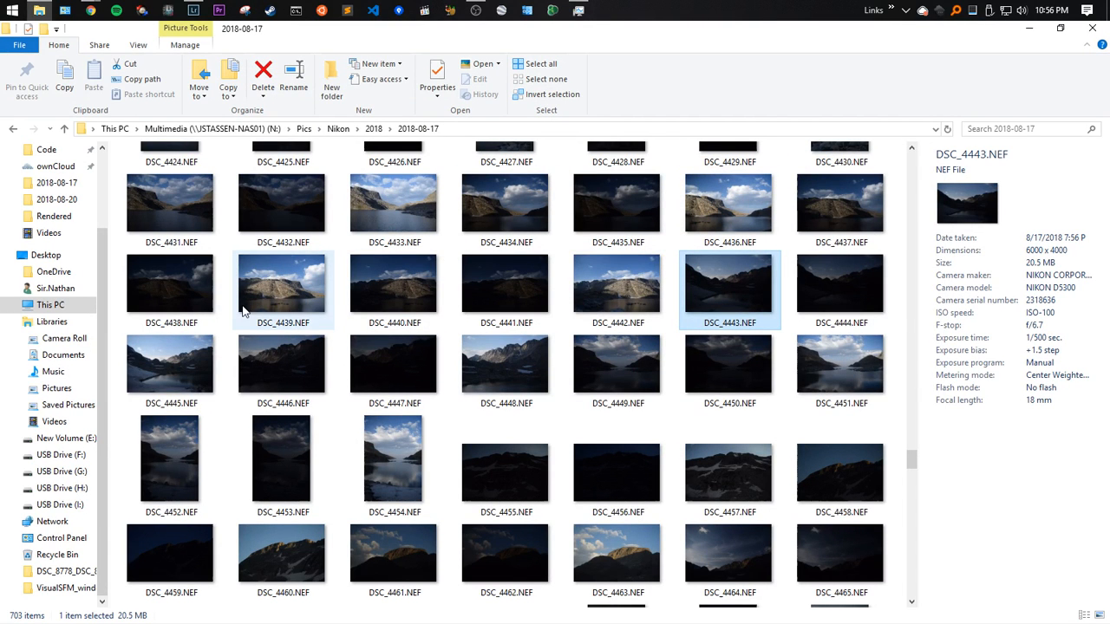
double_click(177, 458)
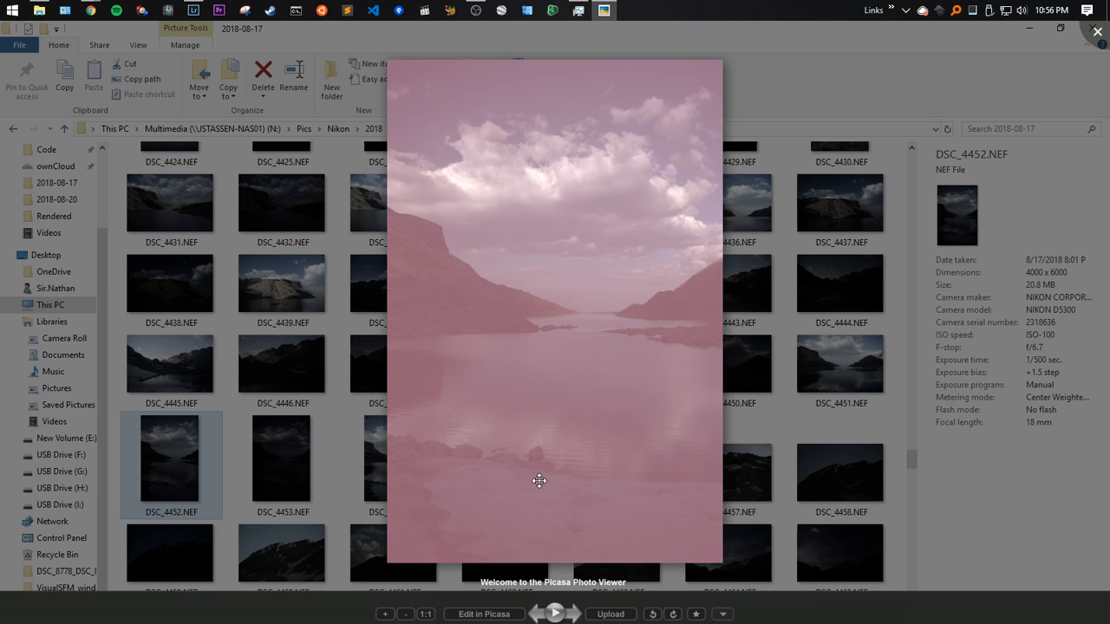
key("Escape")
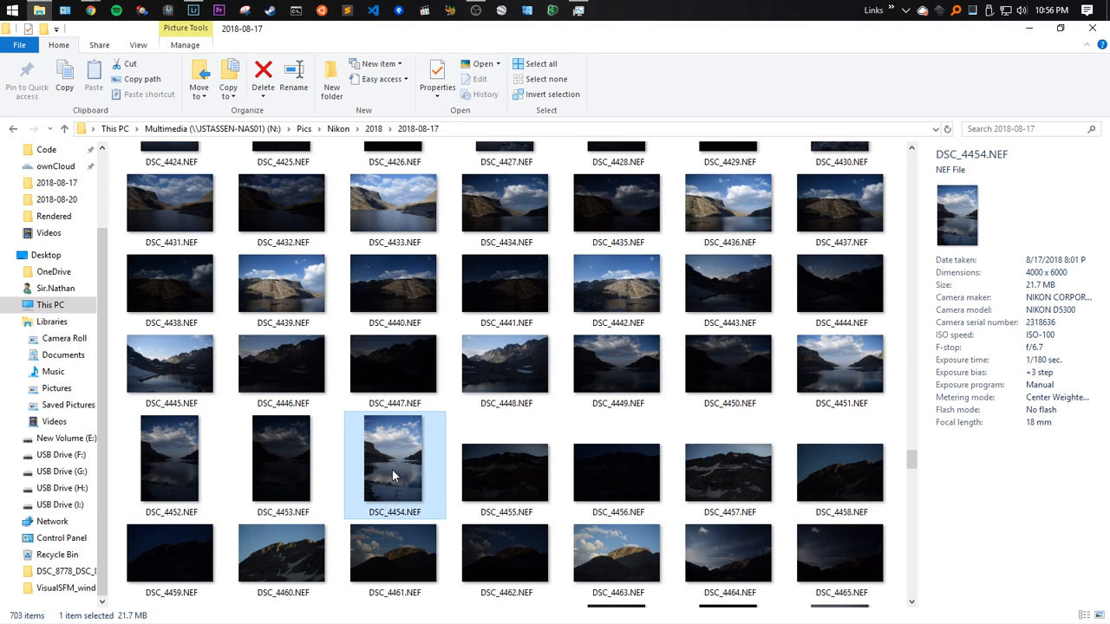
Import the portrait lake photo DSC_4454.NEF into the Lightroom catalog using Add, and return to the photo folder
right_click(392, 470)
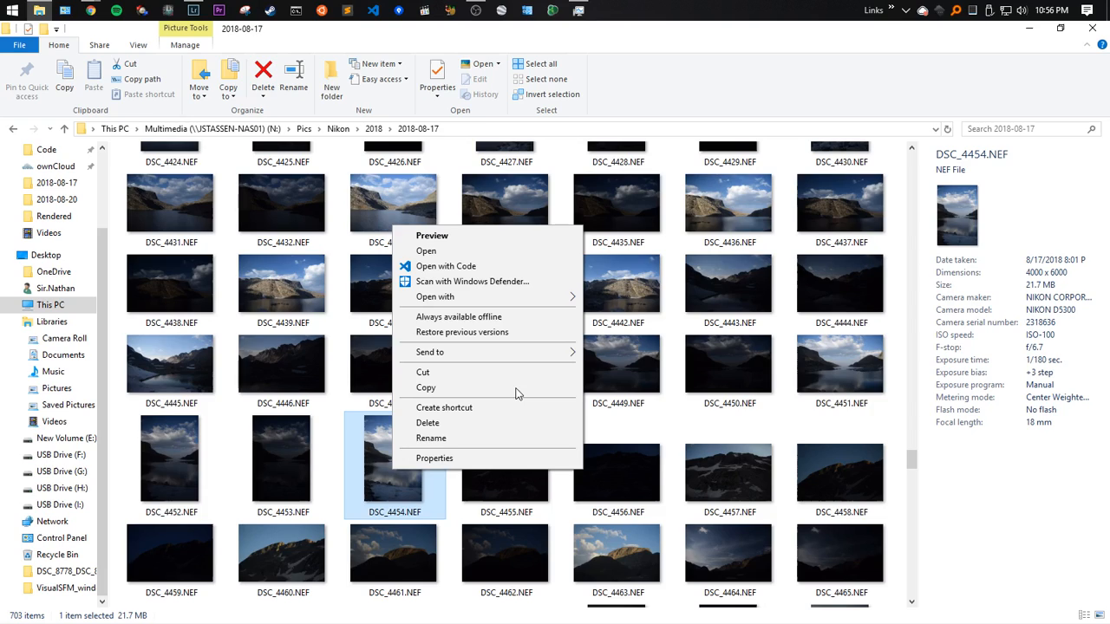
key("alt+Tab")
key("alt+Tab")
key("alt+Tab")
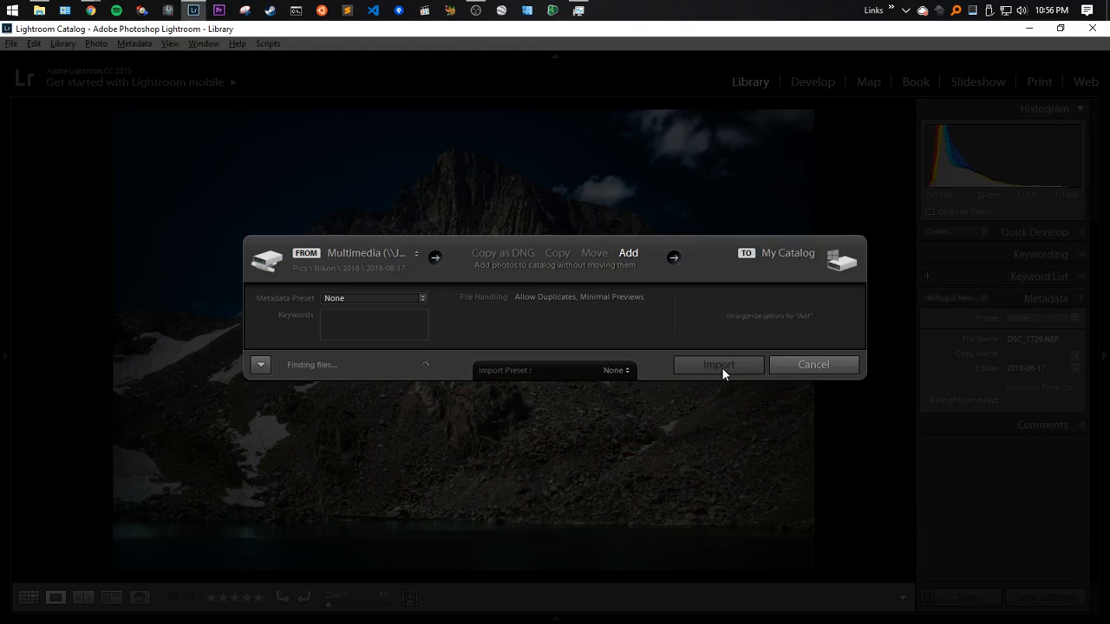
key("alt+Tab")
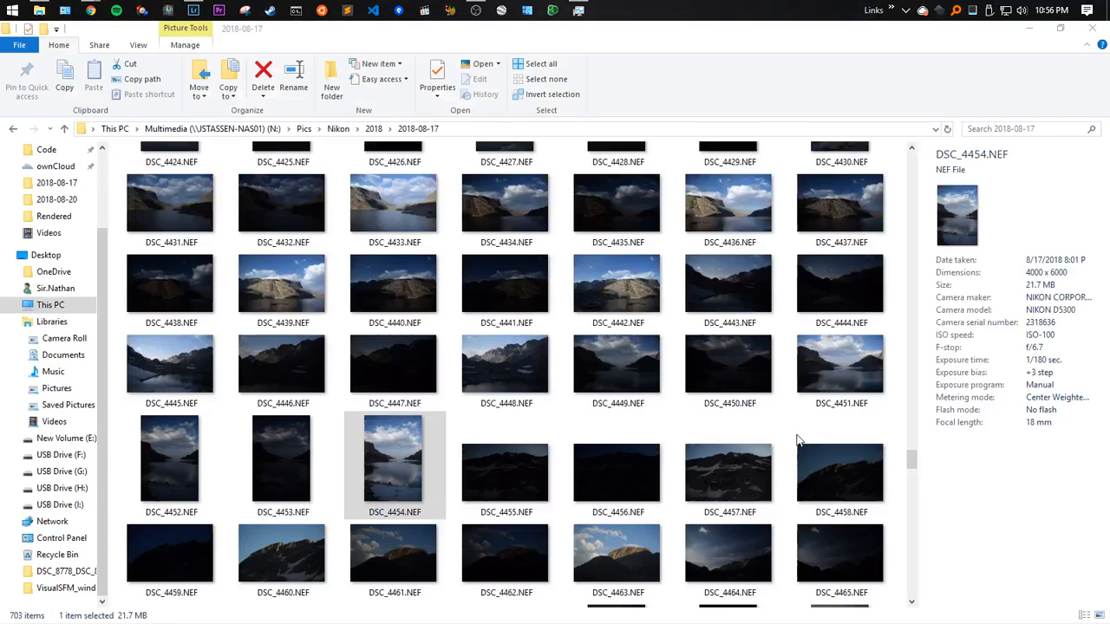
Select DSC_4443.NEF, browse further through the folder, and check the new Twitch chat messages before returning to File Explorer
scroll(799, 441, "down", 3)
left_click(765, 352)
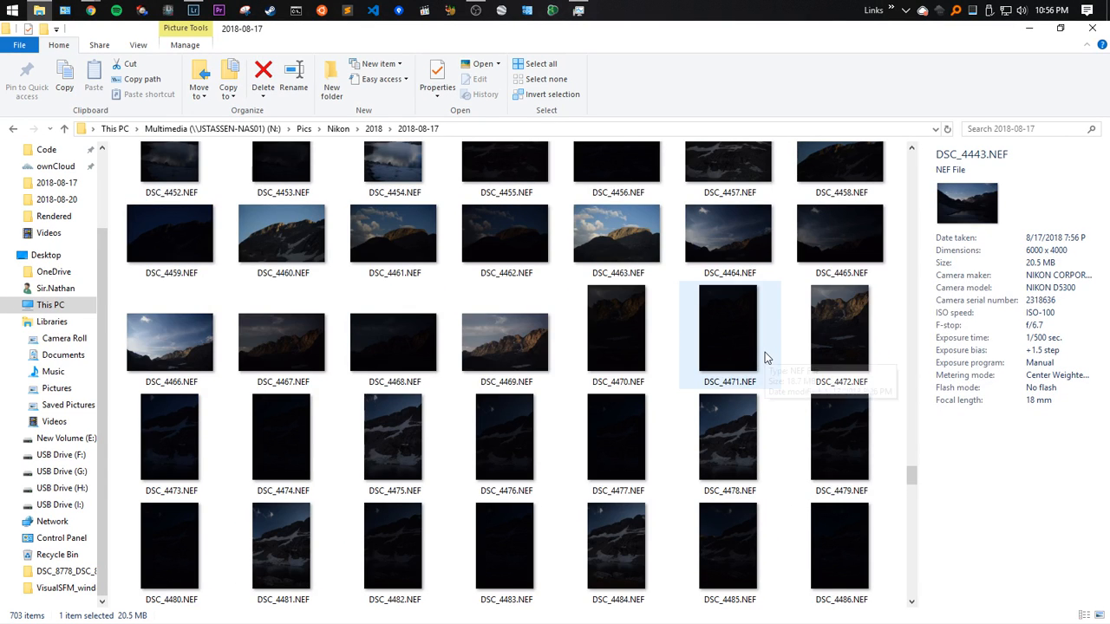
key("alt+Tab")
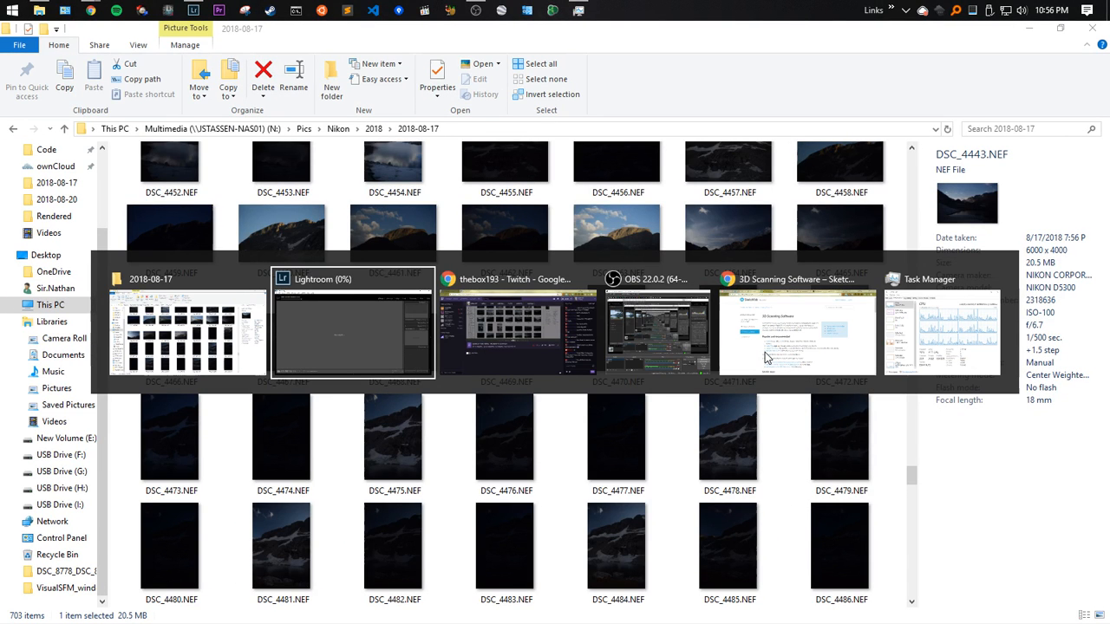
key("alt+Tab")
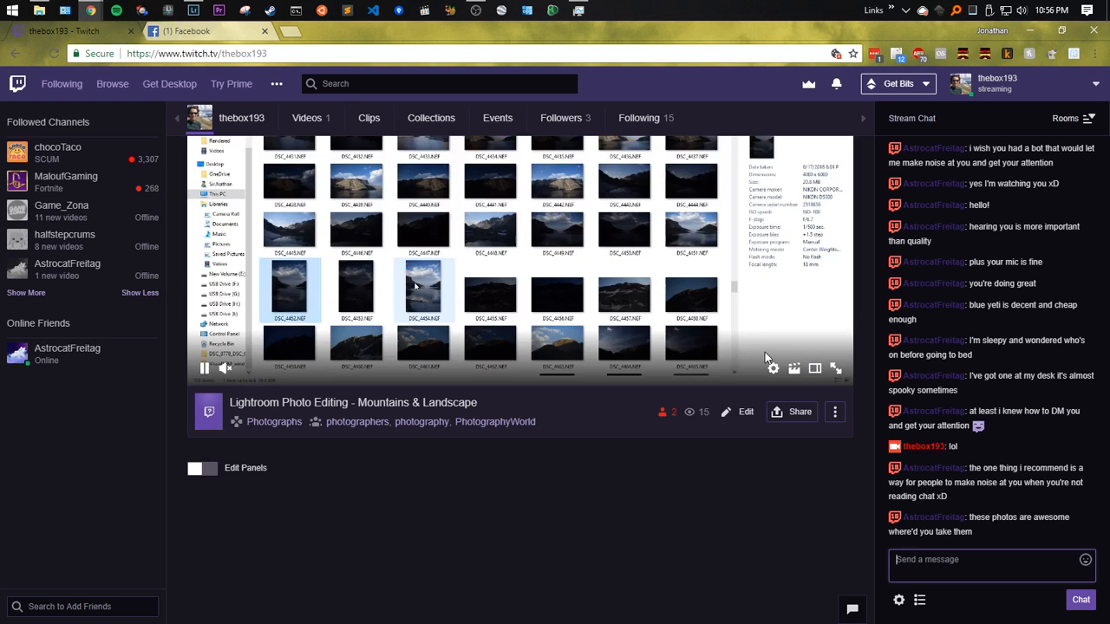
key("alt+Tab")
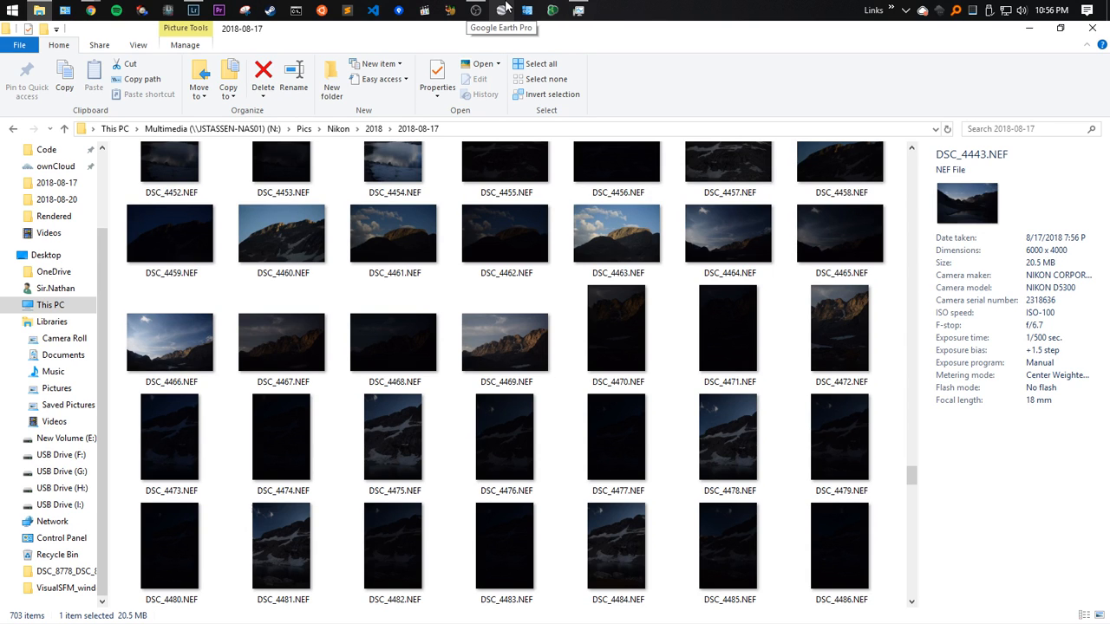
Switch to Google Earth Pro and locate the Camp1 to Camp8 placemarks south of Yellowstone in the Rocky Mountains
left_click(504, 9)
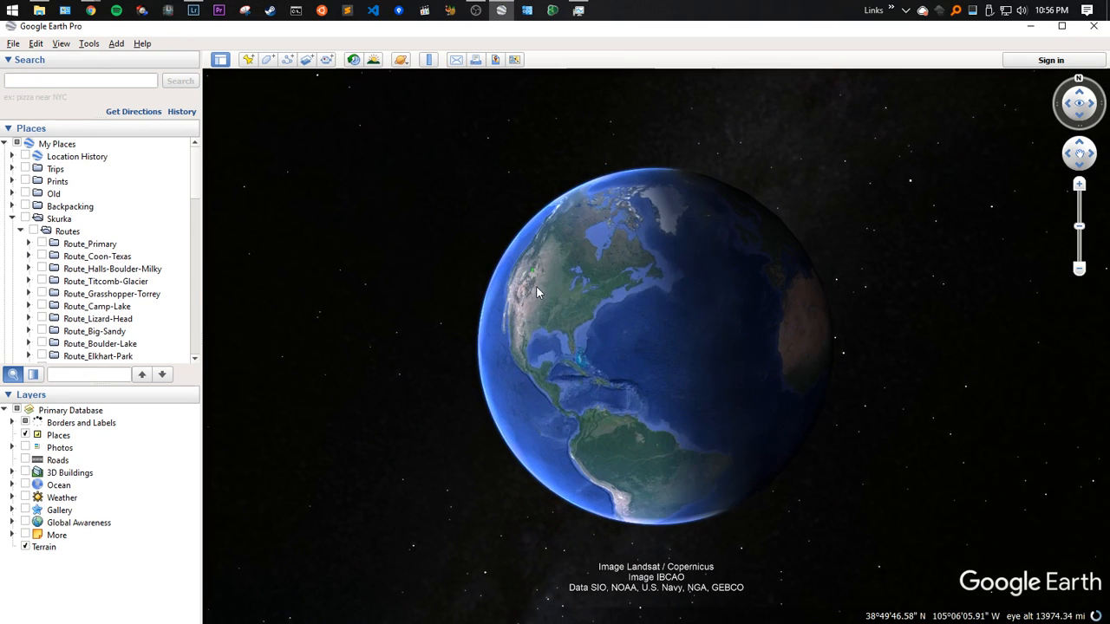
scroll(537, 294, "up", 8)
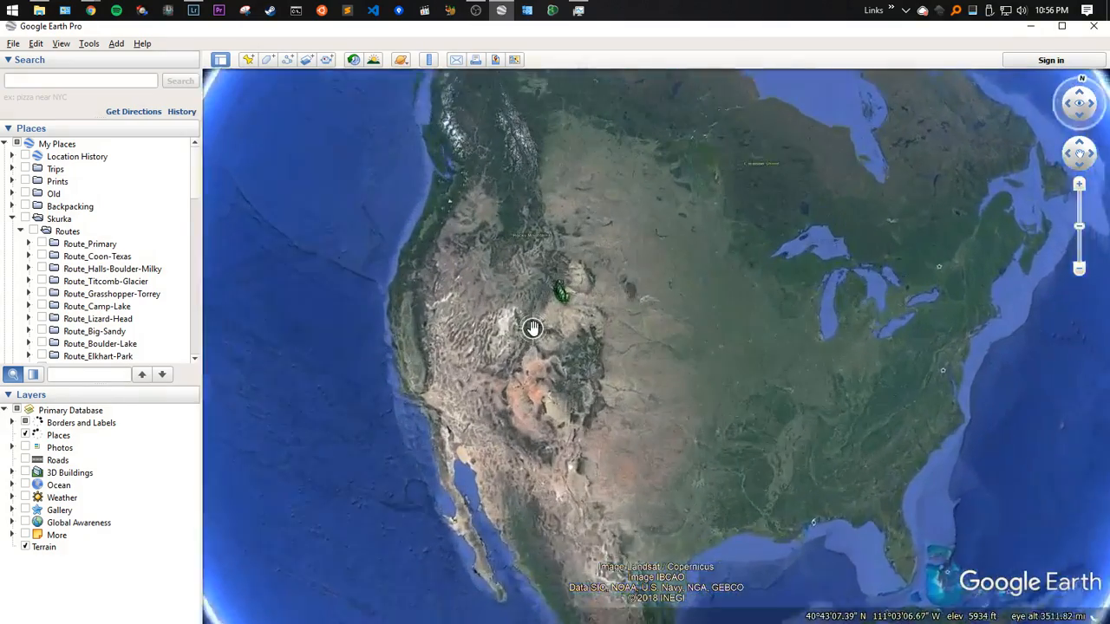
scroll(559, 286, "up", 3)
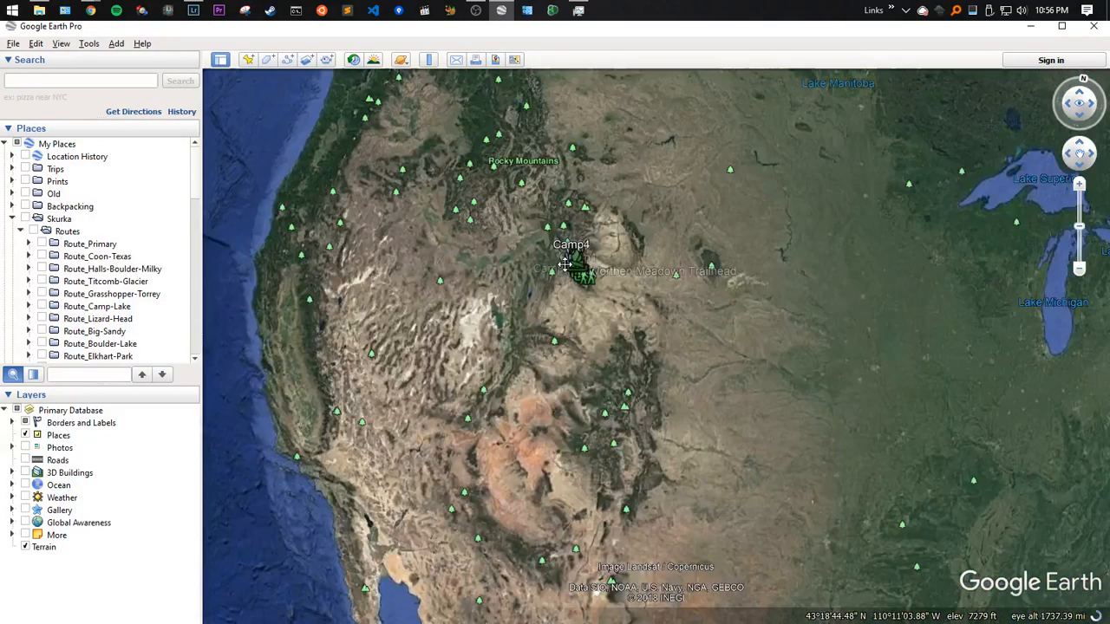
scroll(565, 264, "up", 3)
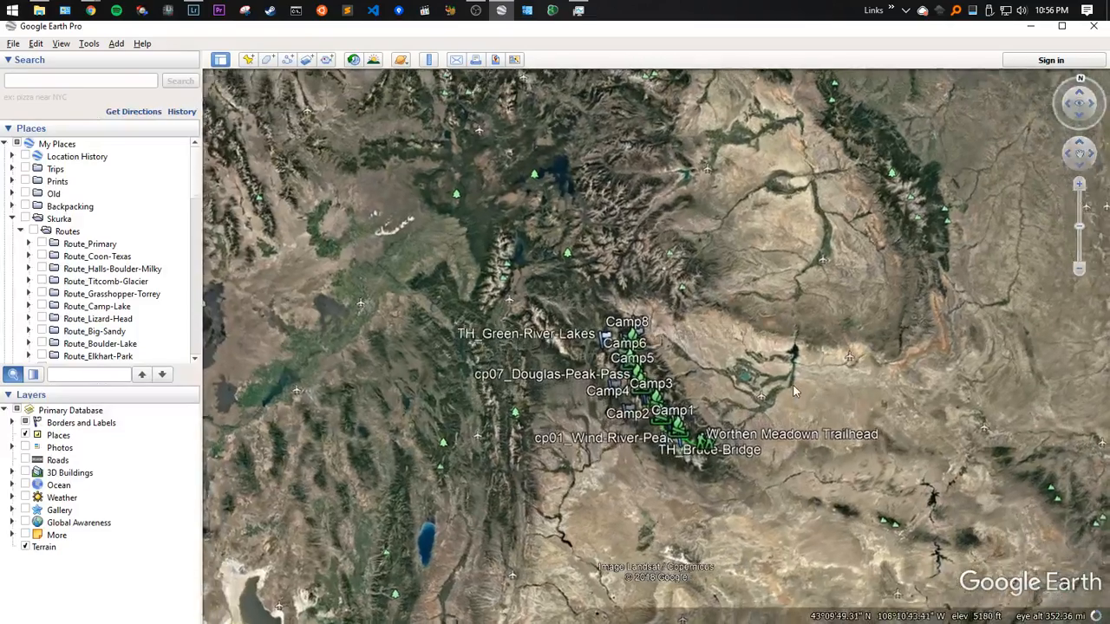
Show where the trip lies in the western US and examine its route from Worthen Meadown Trailhead to TH_Trail-Lakes
scroll(688, 404, "down", 3)
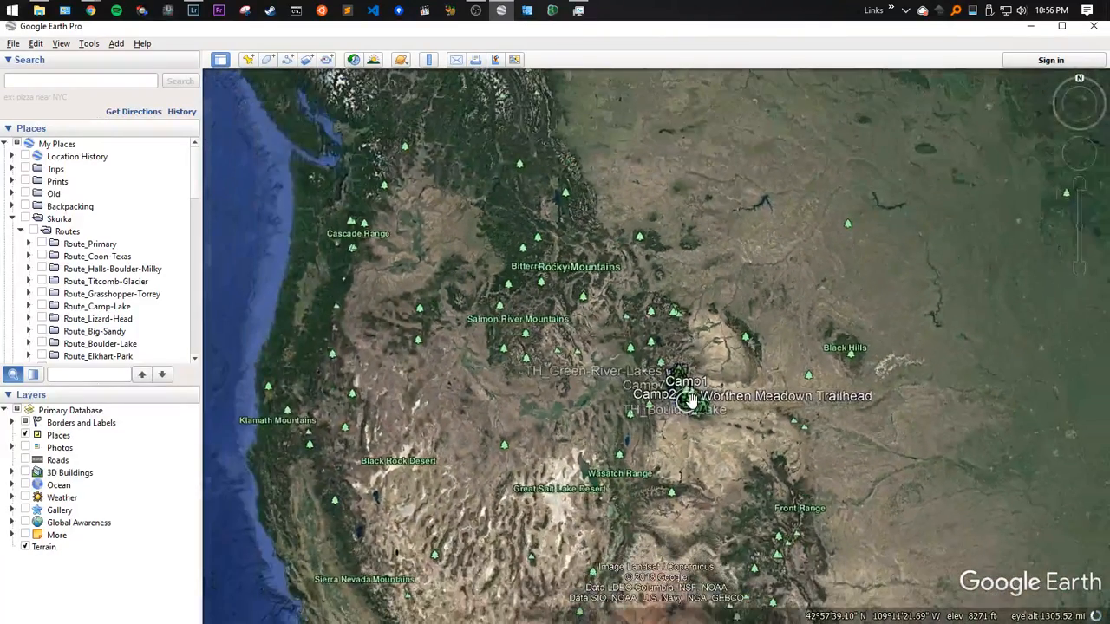
scroll(688, 400, "up", 2)
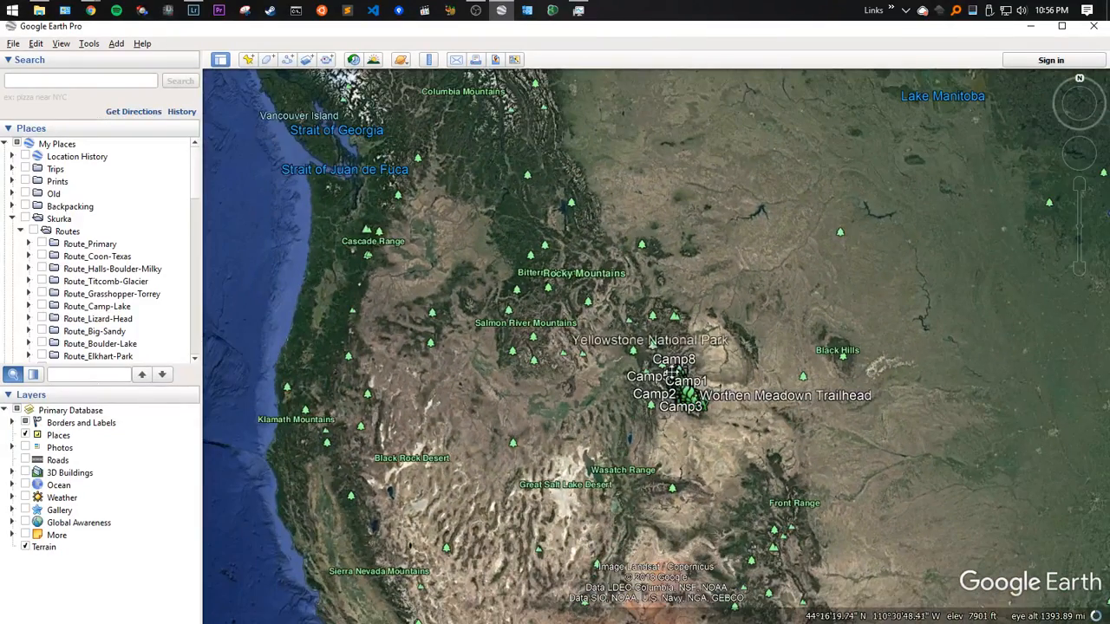
scroll(665, 379, "up", 2)
scroll(666, 376, "up", 2)
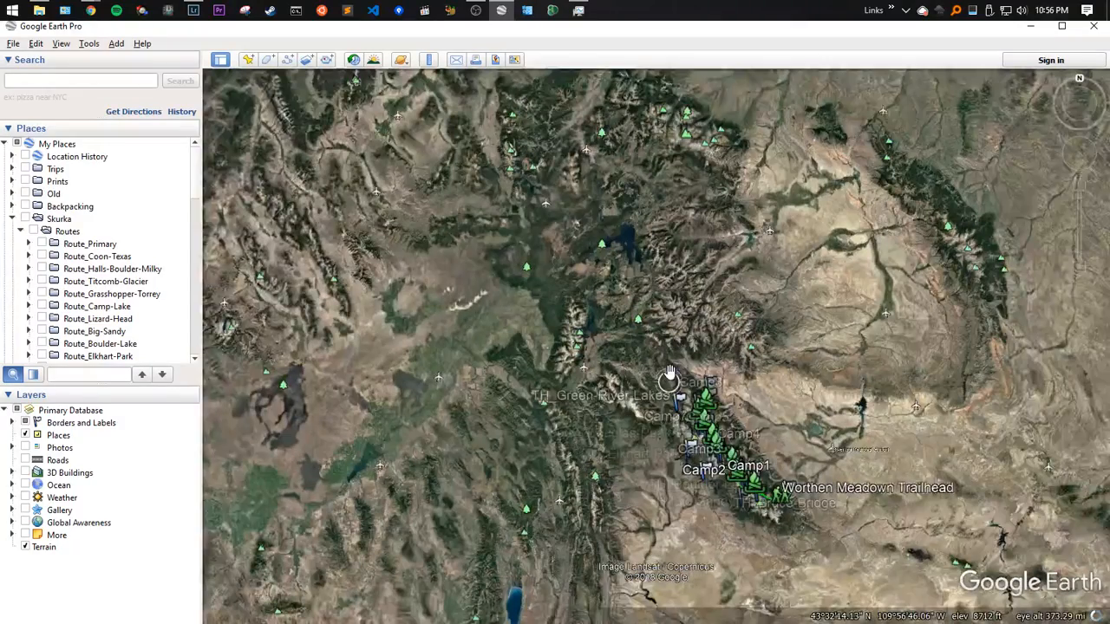
scroll(668, 374, "up", 2)
scroll(760, 381, "up", 2)
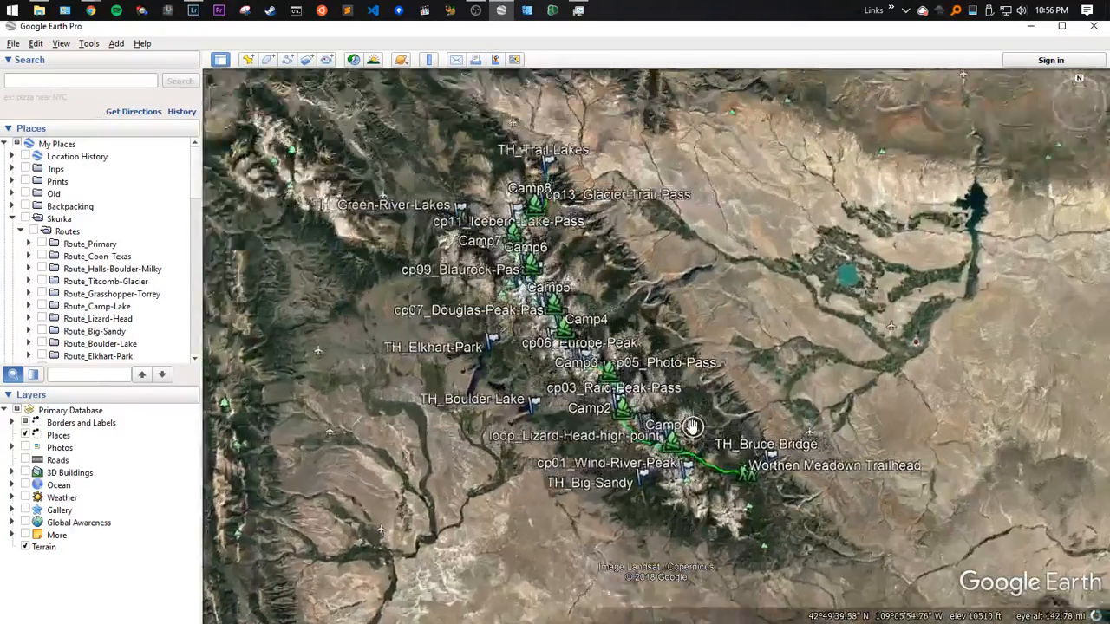
left_click_drag(760, 382, 743, 331)
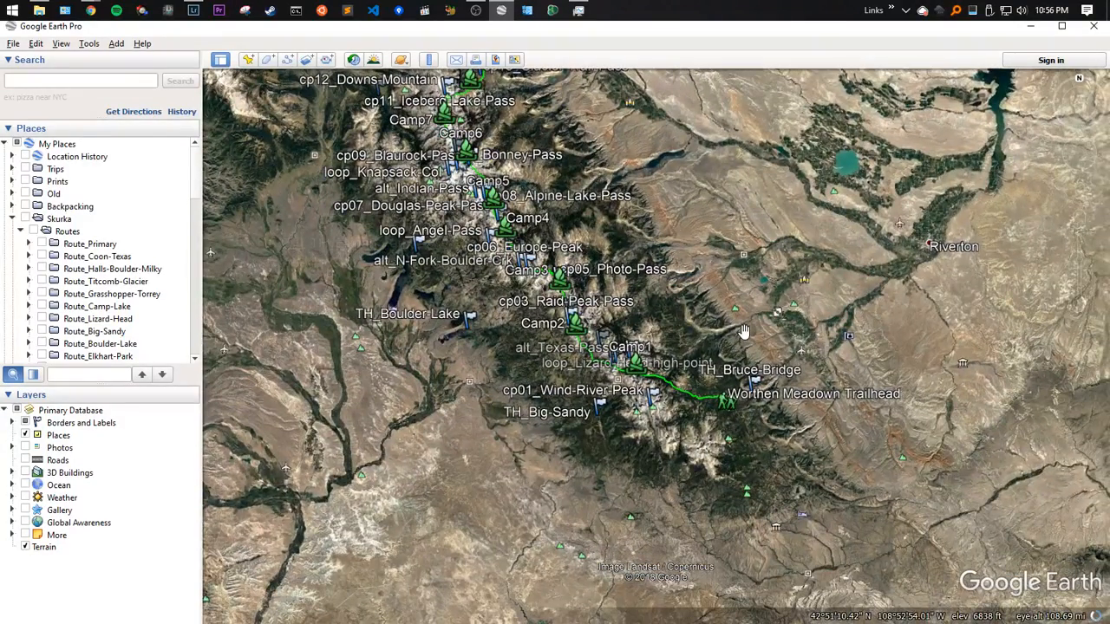
left_click_drag(623, 272, 675, 396)
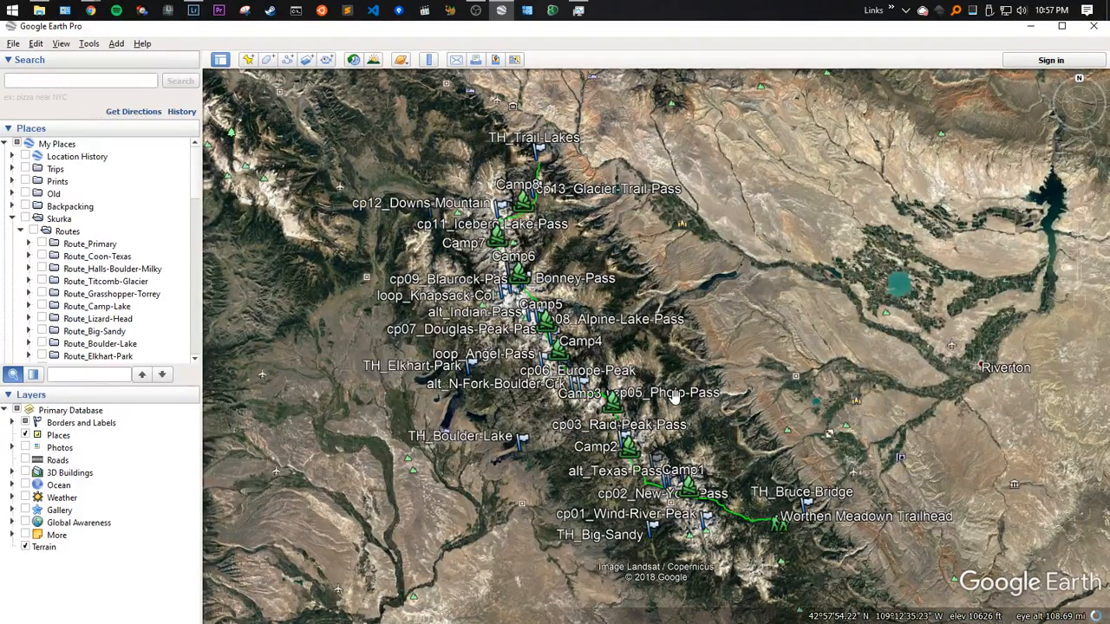
Examine the green route from Camp1 to Camp8 up close, focusing on the lake beside cp07_Douglas-Peak-Pass between Camp4 and Camp5
scroll(673, 371, "up", 5)
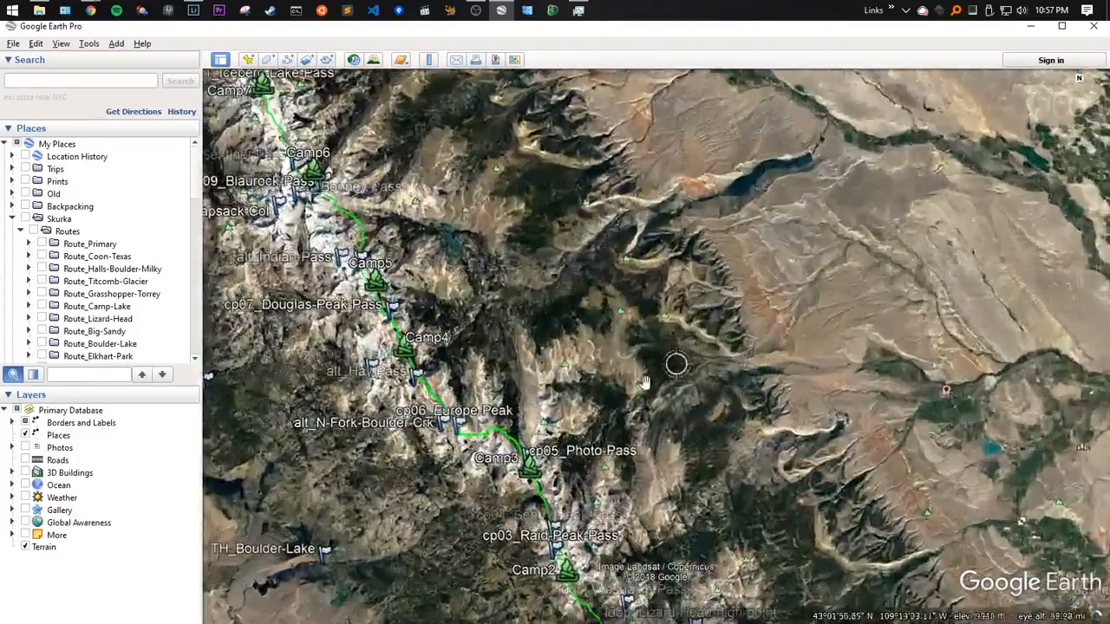
left_click_drag(810, 180, 762, 220)
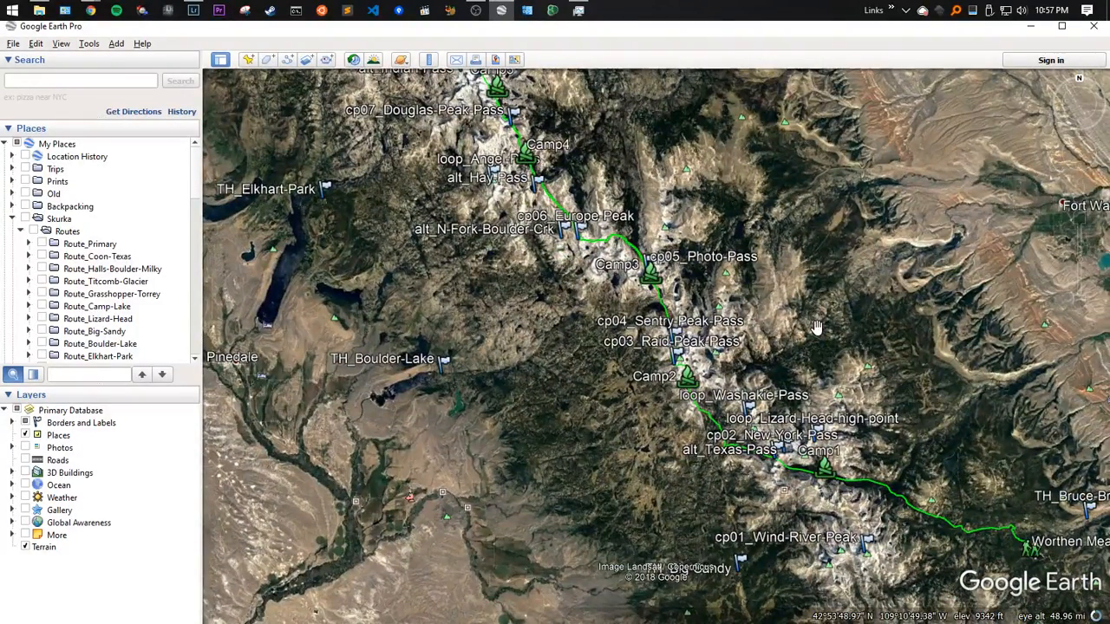
left_click_drag(817, 328, 996, 578)
left_click_drag(733, 230, 743, 307)
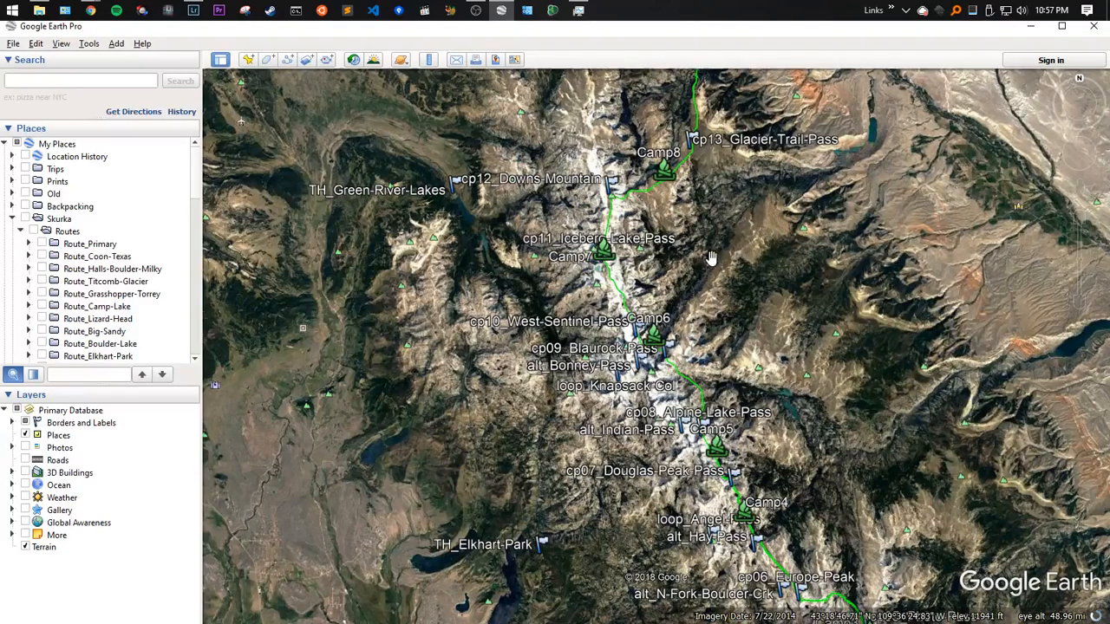
left_click_drag(783, 452, 754, 368)
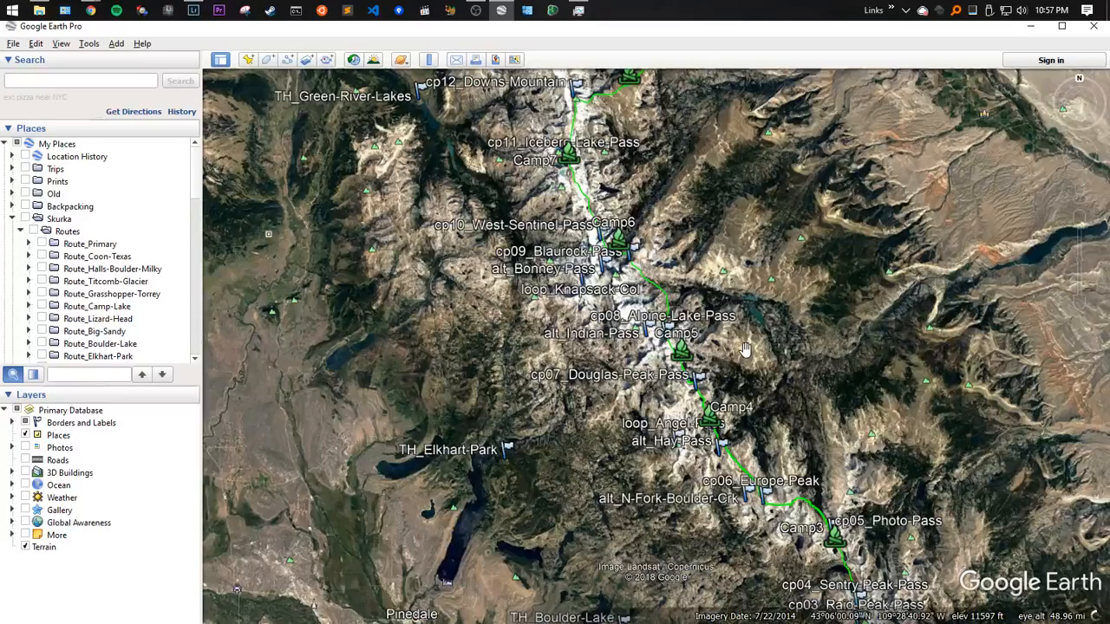
scroll(684, 253, "up", 5)
left_click_drag(660, 290, 558, 100)
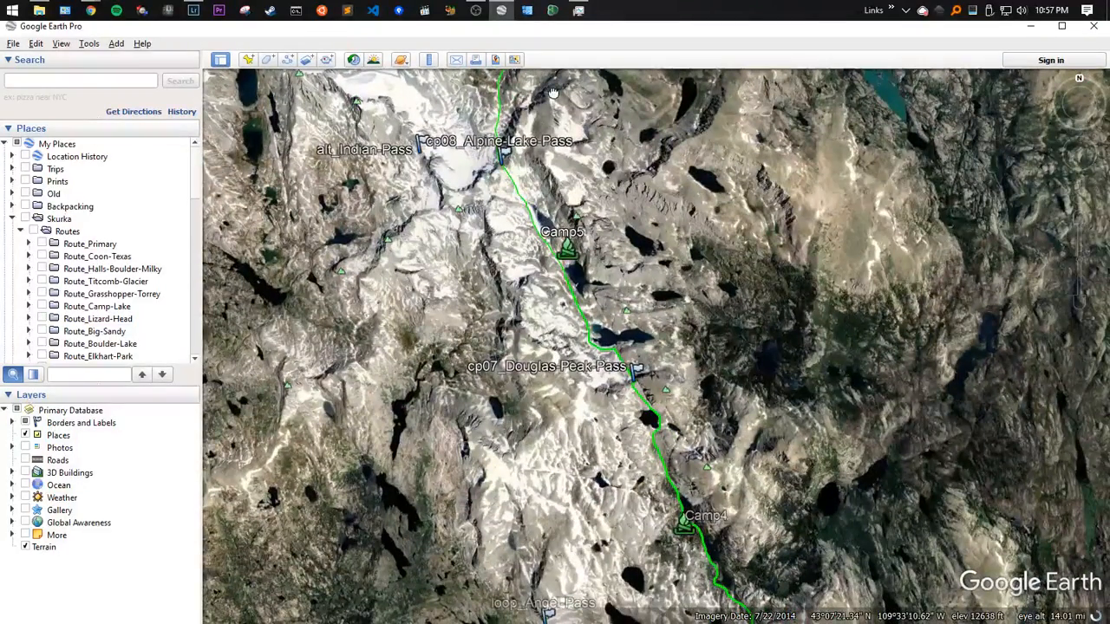
scroll(558, 322, "up", 4)
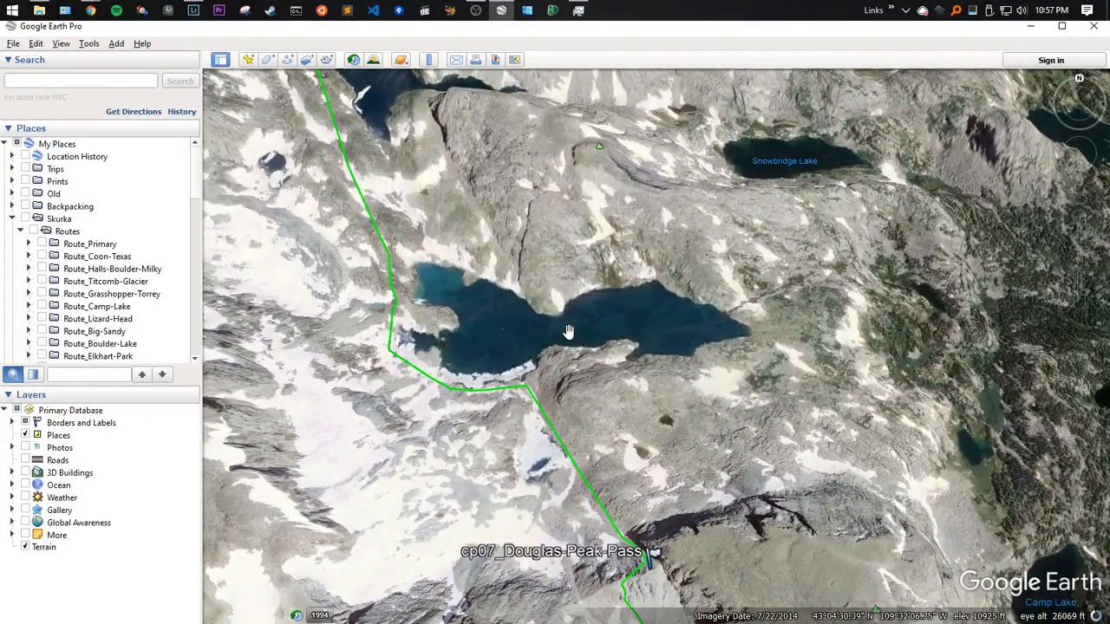
scroll(568, 332, "down", 3)
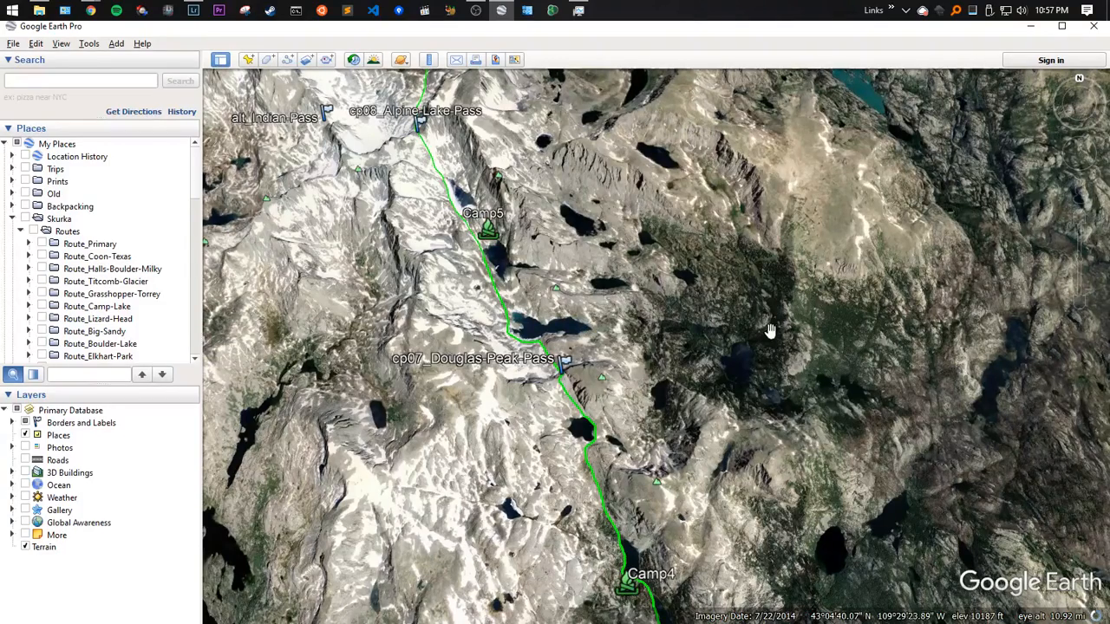
Switch to the 2018-08-17 photo folder in File Explorer and select the lake photo DSC_4434.NEF for a closer look
key("alt+Tab")
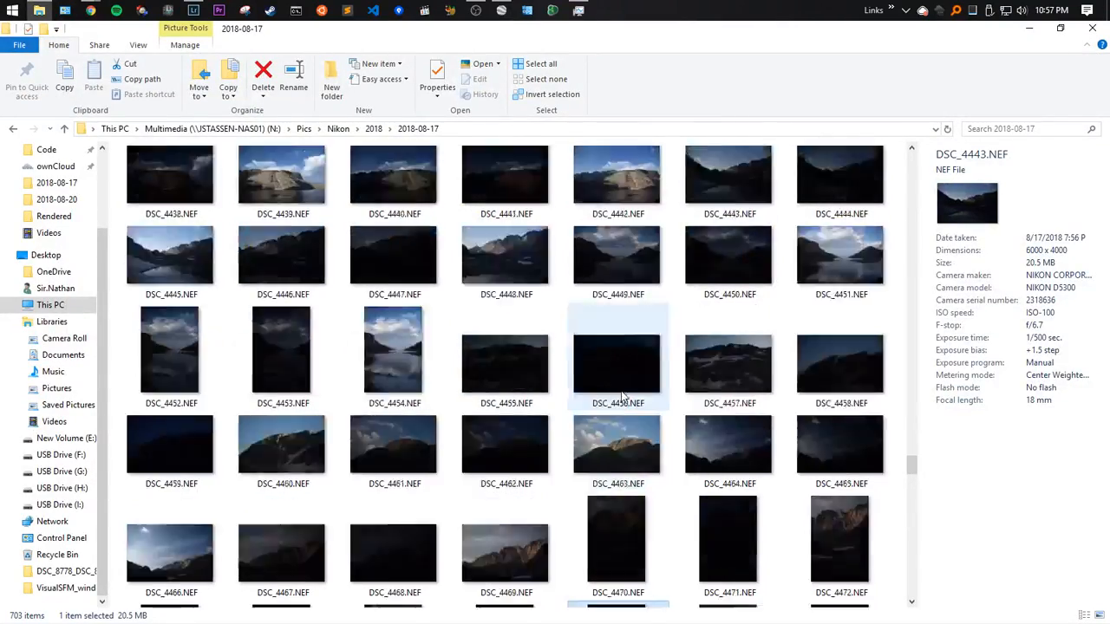
left_click(612, 464)
scroll(611, 451, "up", 5)
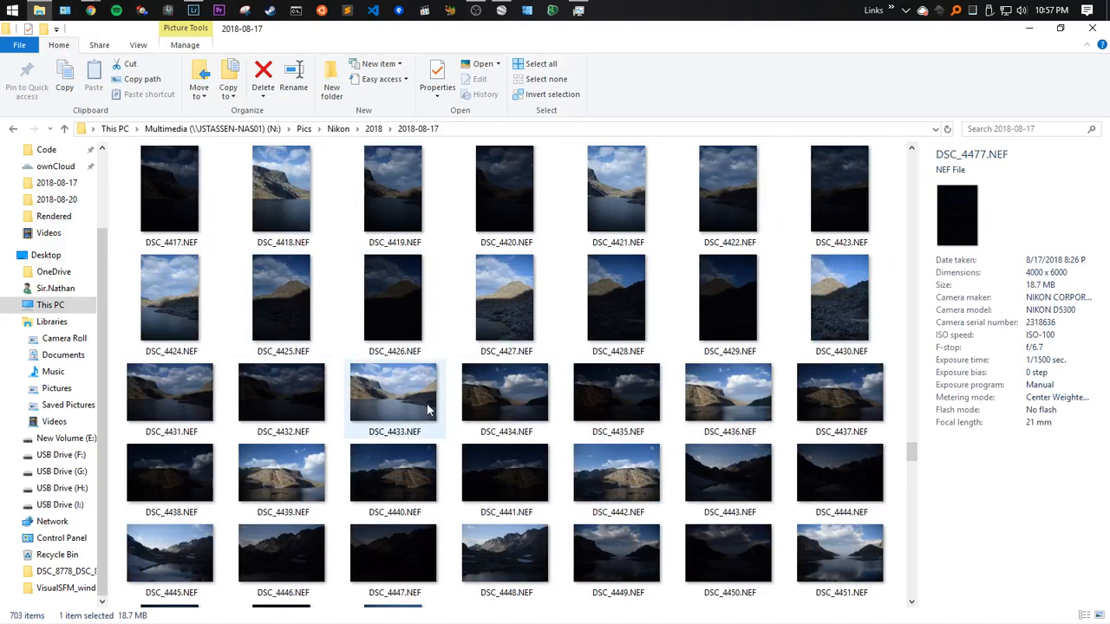
left_click(530, 411)
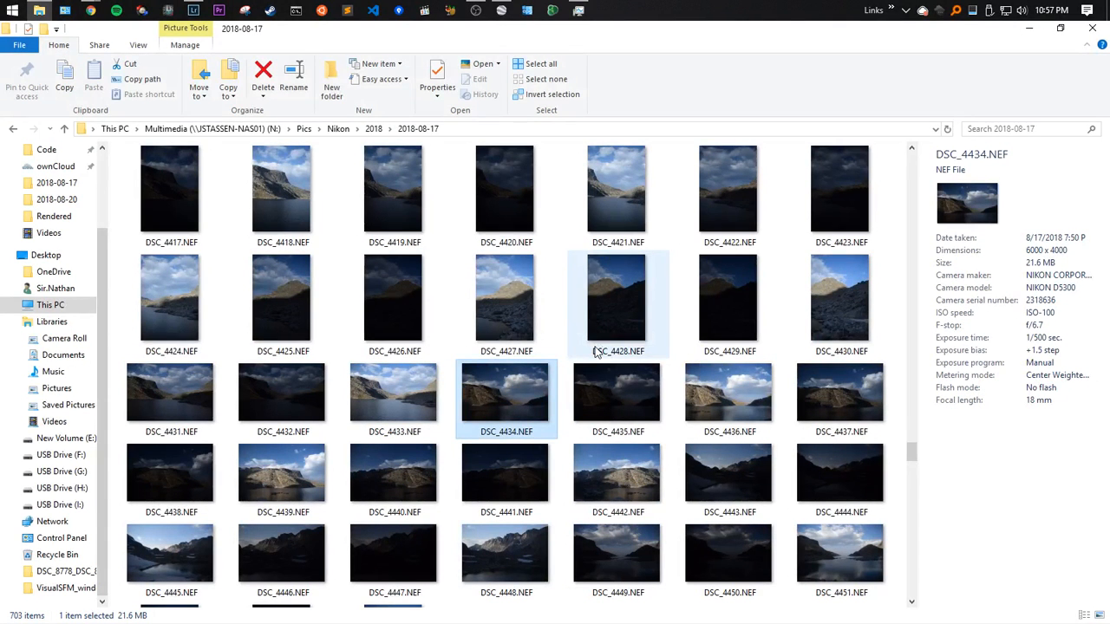
Check the Twitch stream chat, return to the photo folder, preview DSC_4421.NEF, and inspect DSC_4436.NEF
key("alt+Tab")
key("Tab")
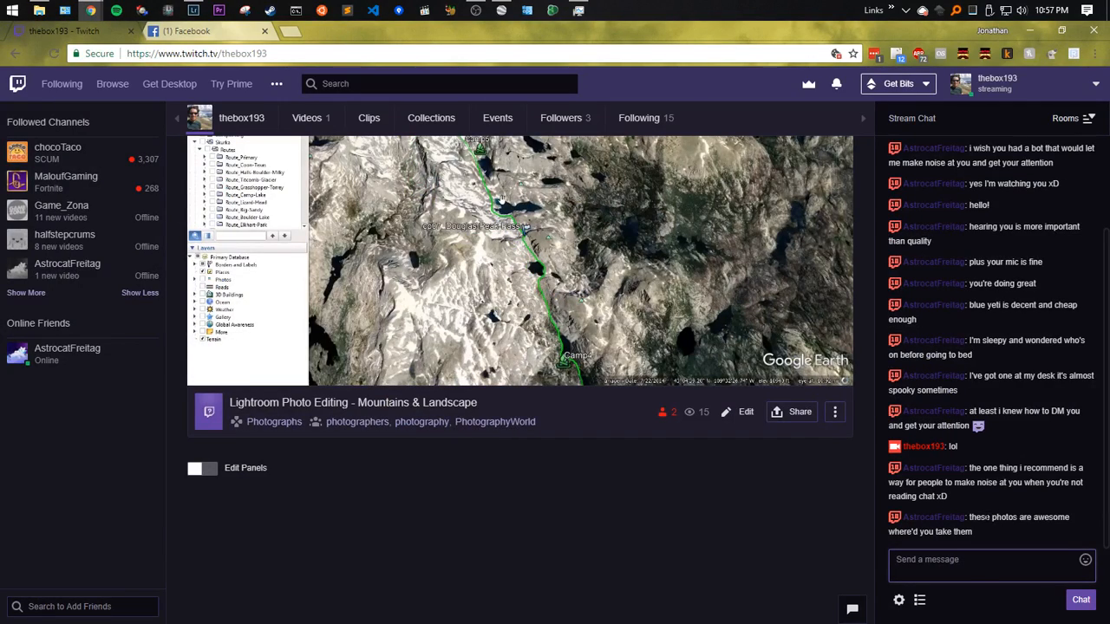
key("alt+Tab")
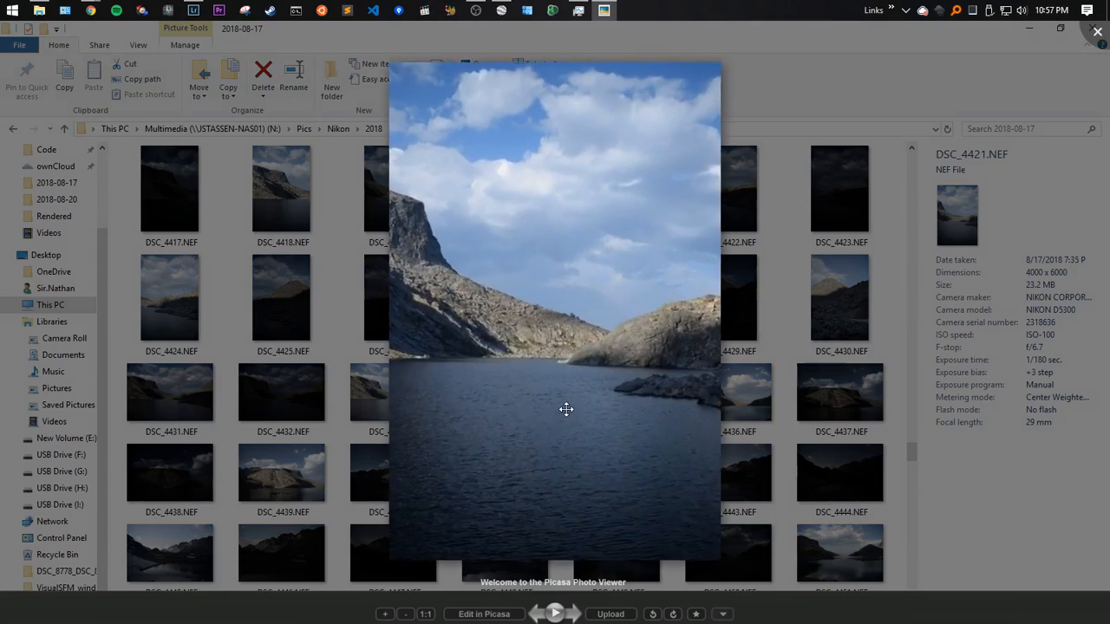
left_click(740, 447)
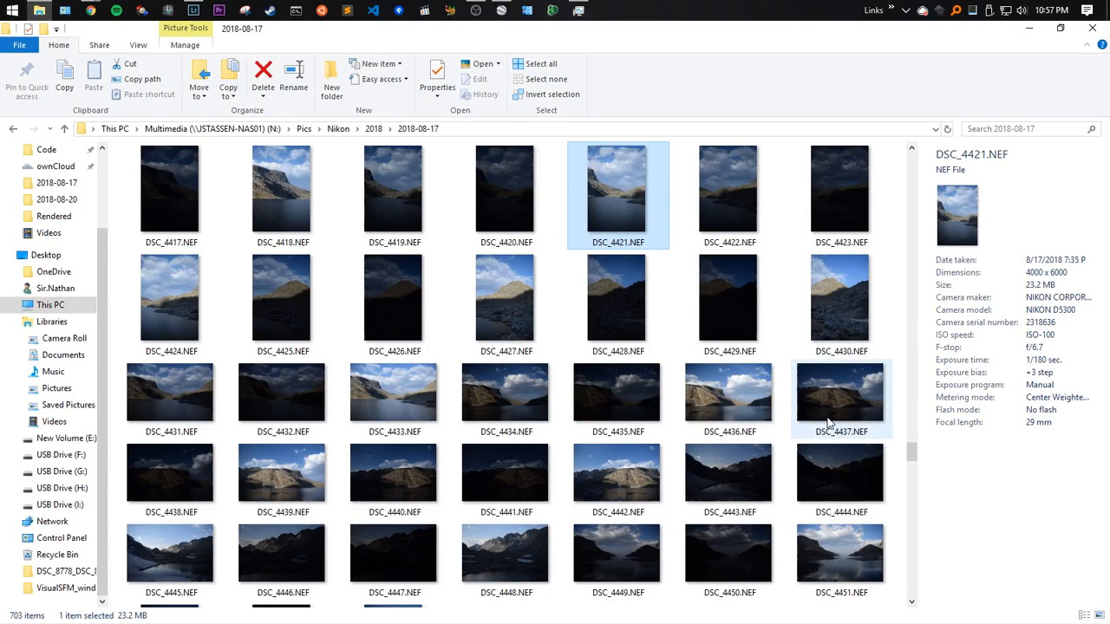
left_click(683, 433)
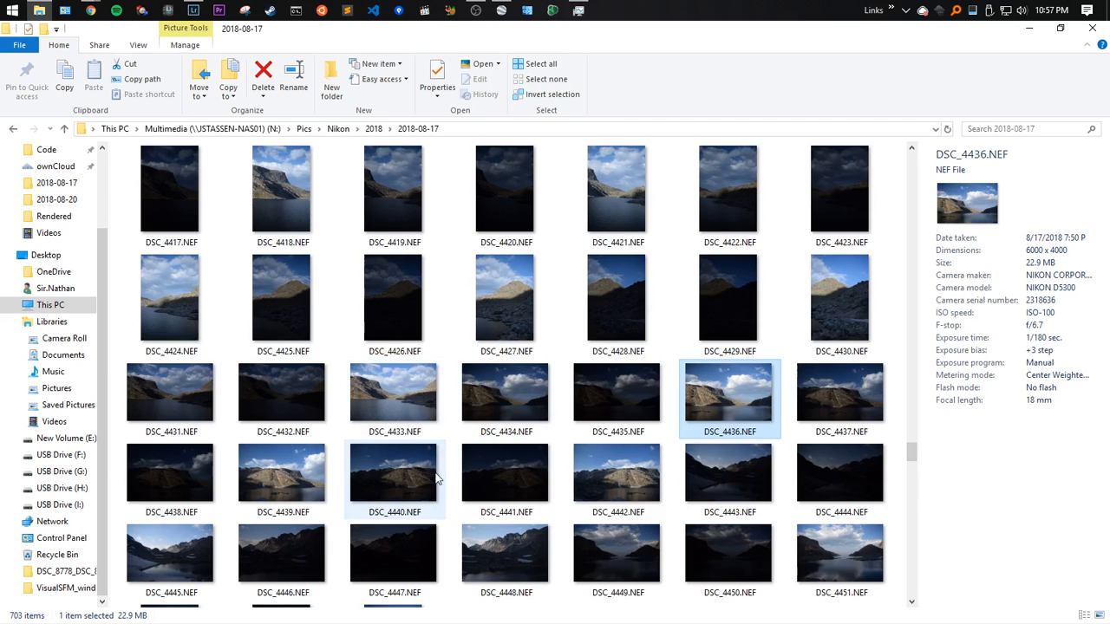
Browse further down the folder and preview the evening lake photos DSC_4526.NEF and DSC_4532.NEF at full size
scroll(438, 481, "down", 8)
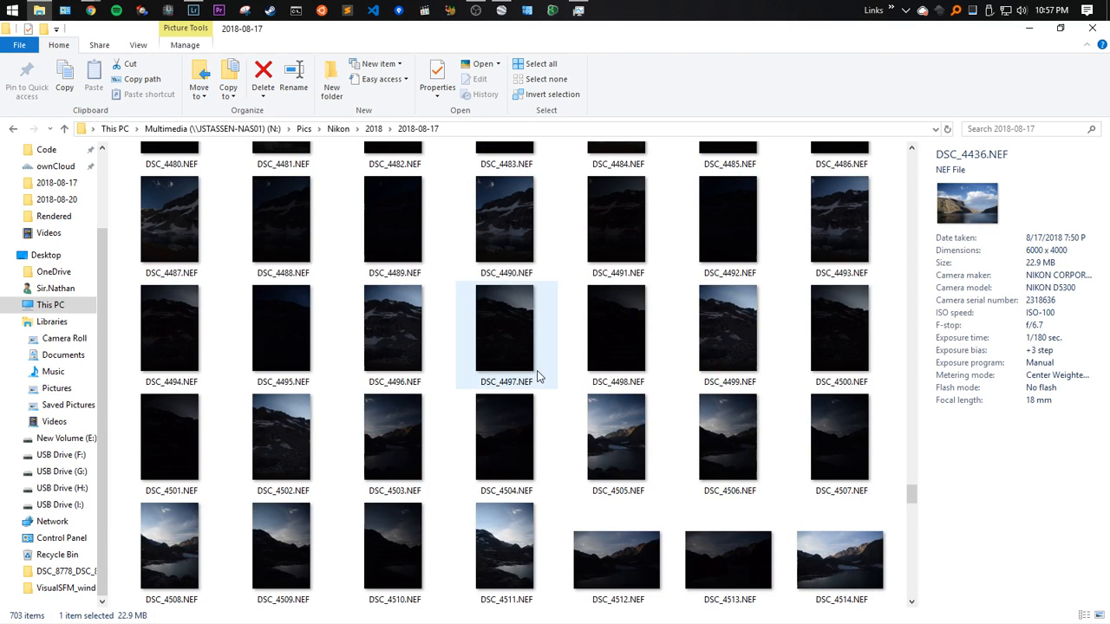
scroll(555, 399, "down", 3)
left_click(776, 451)
double_click(618, 450)
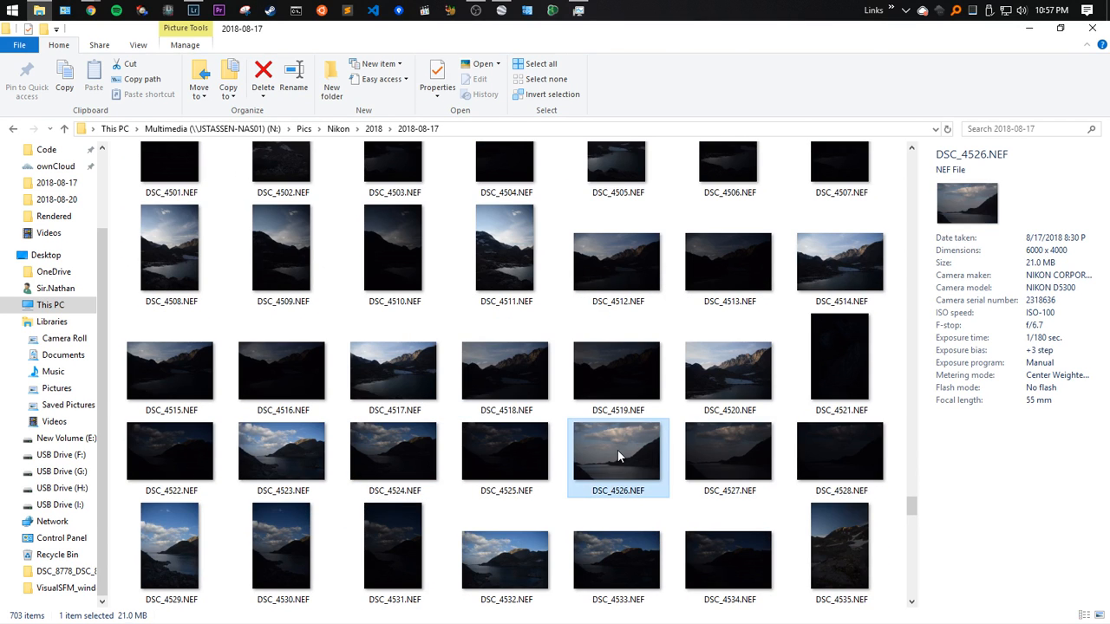
key("Escape")
scroll(598, 444, "down", 3)
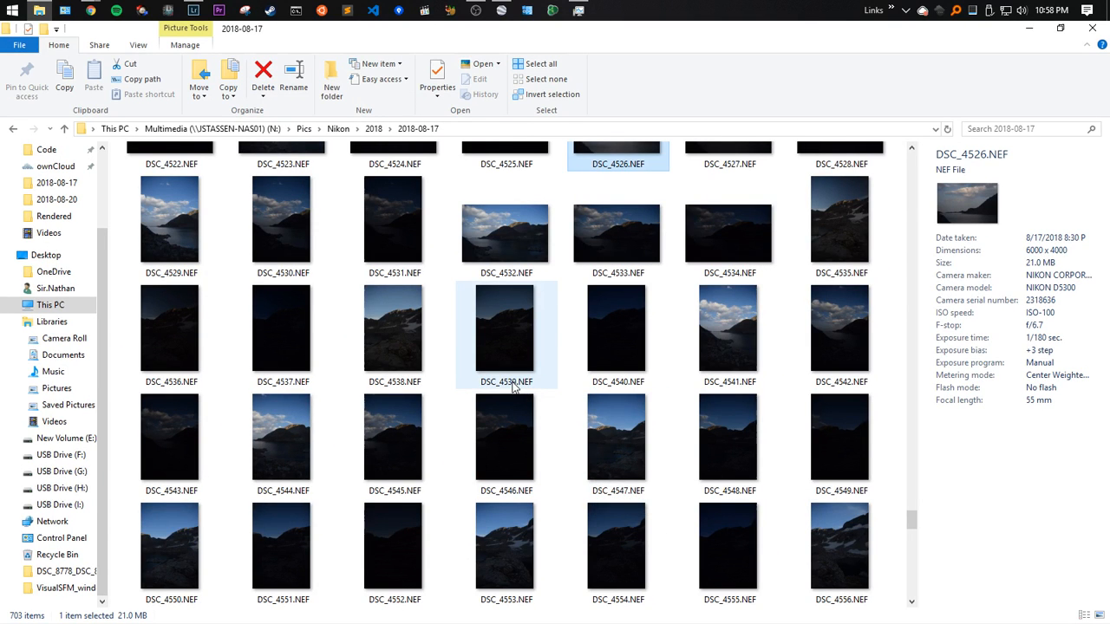
double_click(516, 252)
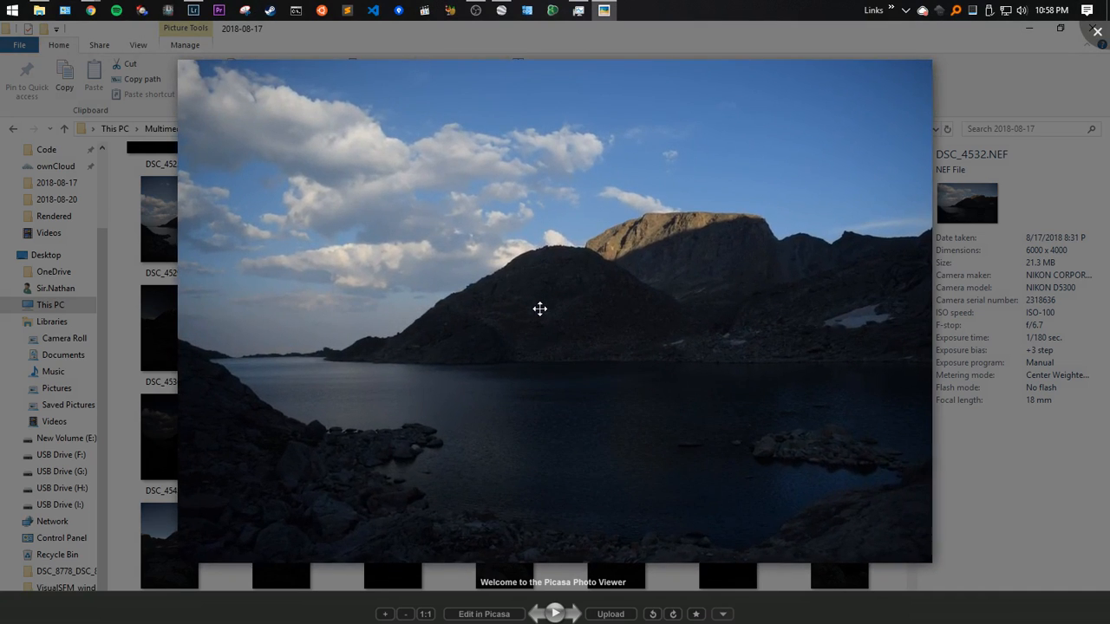
key("Escape")
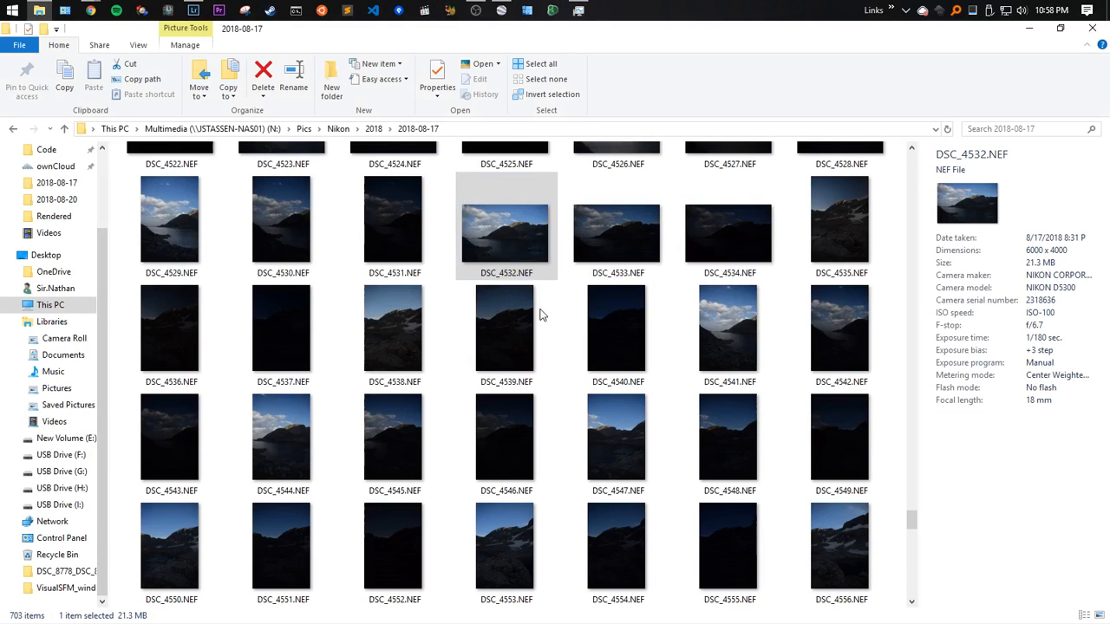
Review the evening shots from DSC_4582.NEF to DSC_4598.NEF and preview the landscape lake photo DSC_4602.NEF
scroll(712, 382, "down", 3)
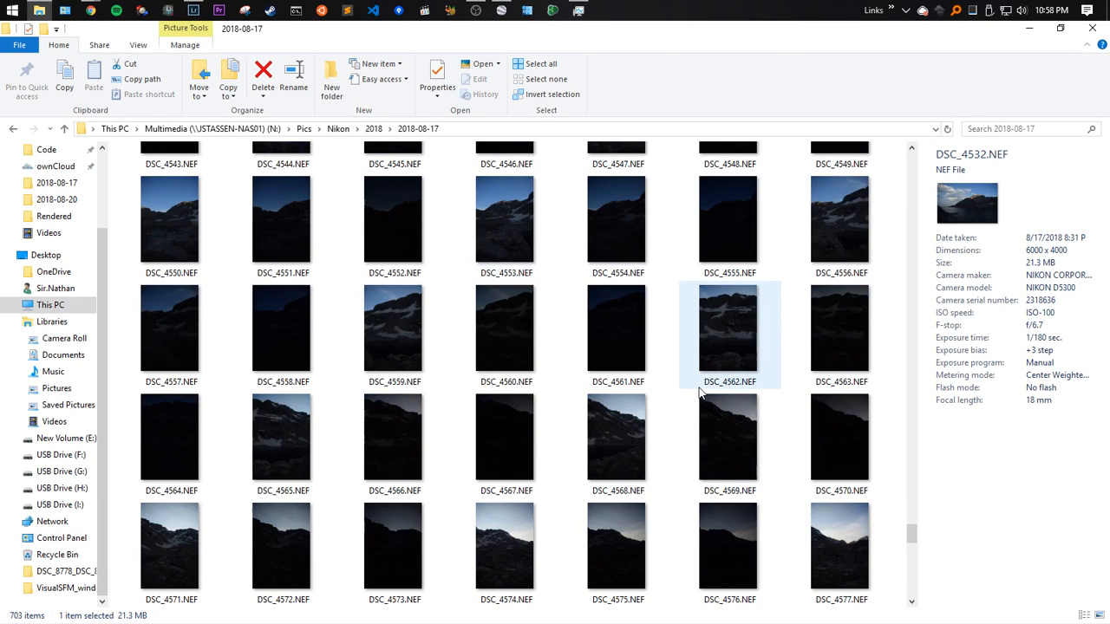
scroll(699, 393, "down", 3)
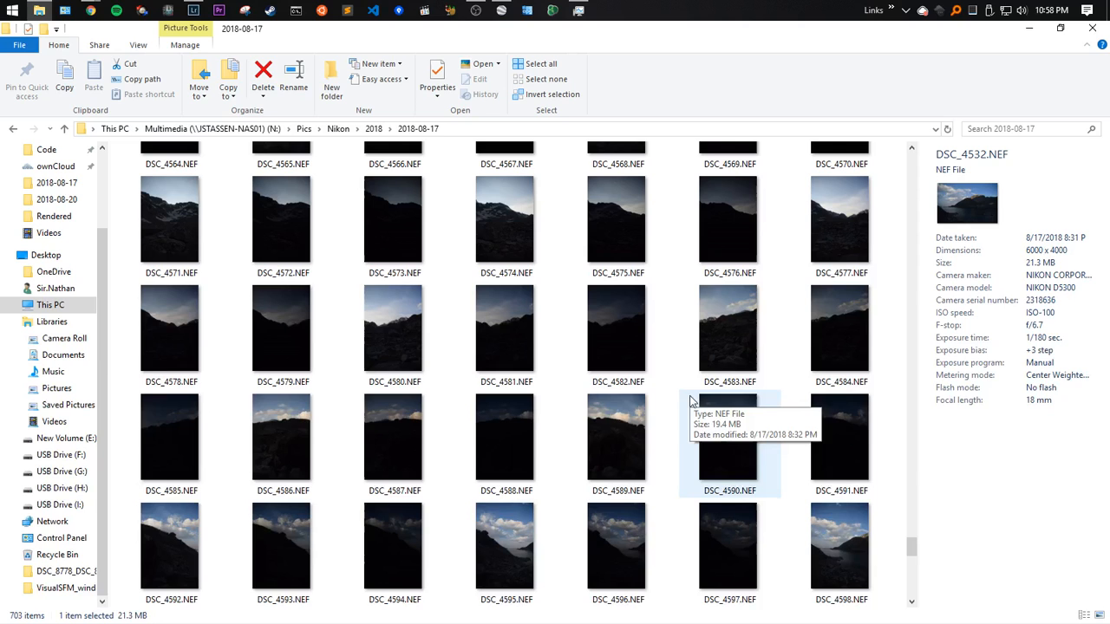
left_click(379, 310)
left_click(505, 314)
left_click(595, 317)
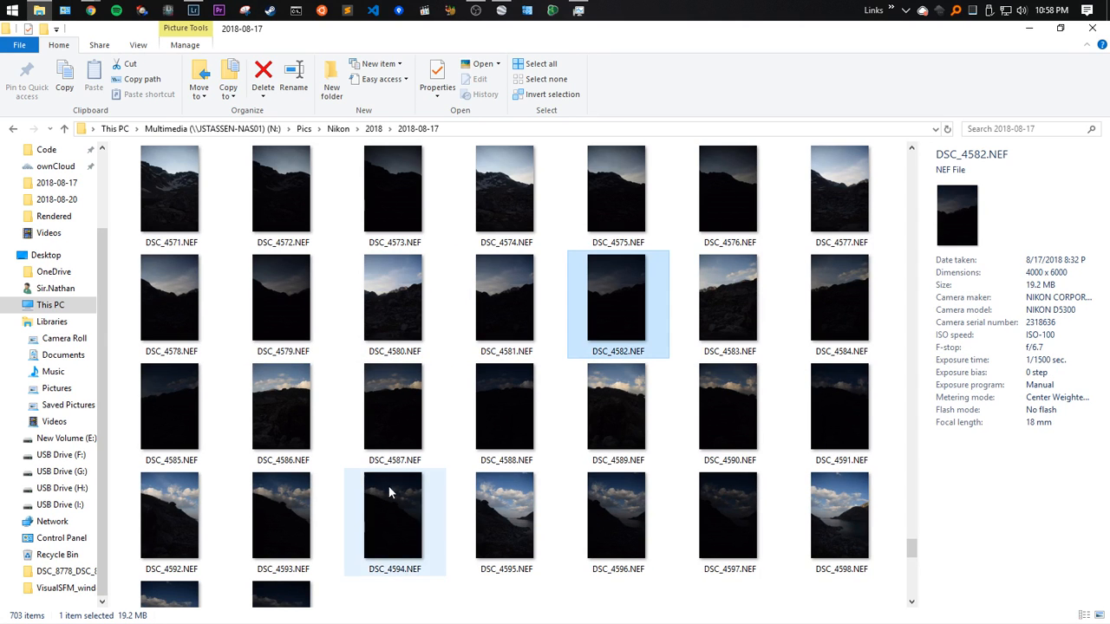
left_click(617, 520)
left_click(728, 520)
left_click(842, 529)
scroll(847, 529, "down", 2)
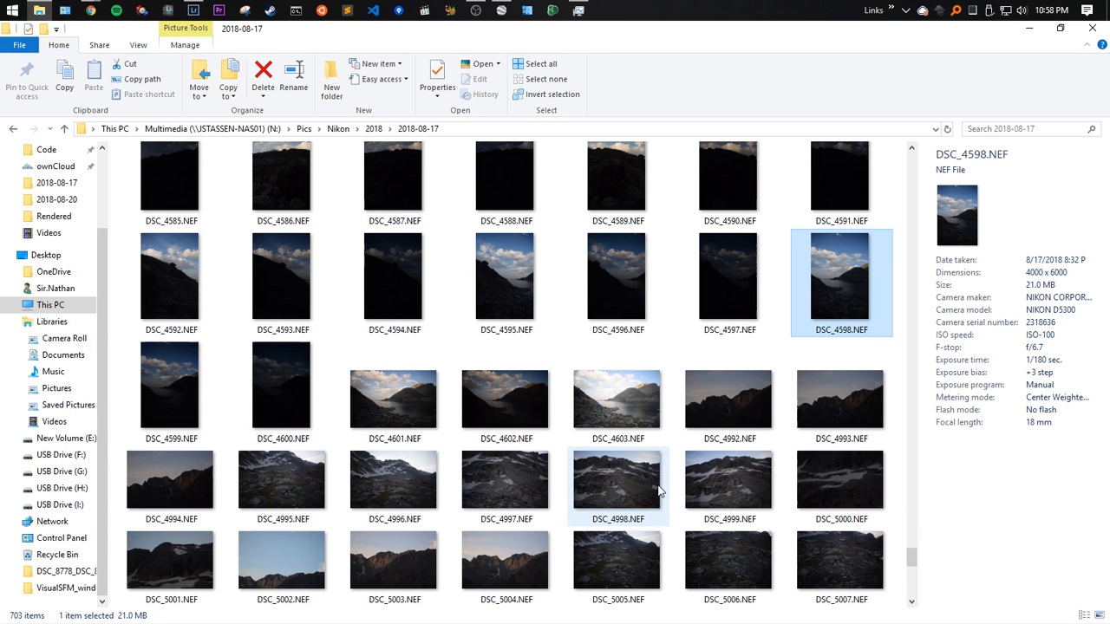
double_click(514, 401)
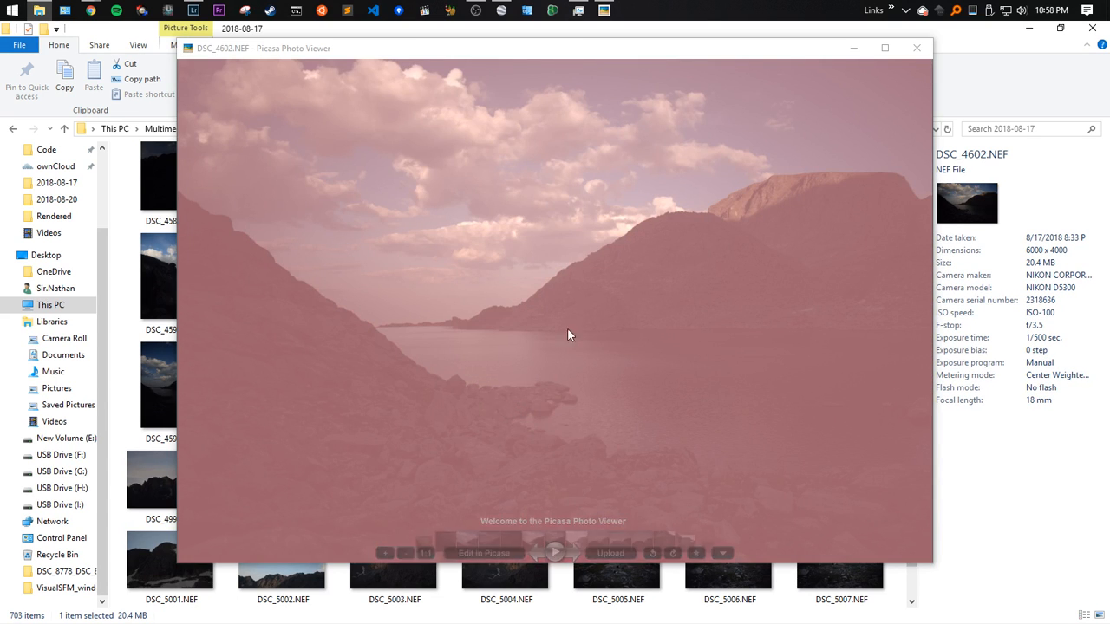
key("Escape")
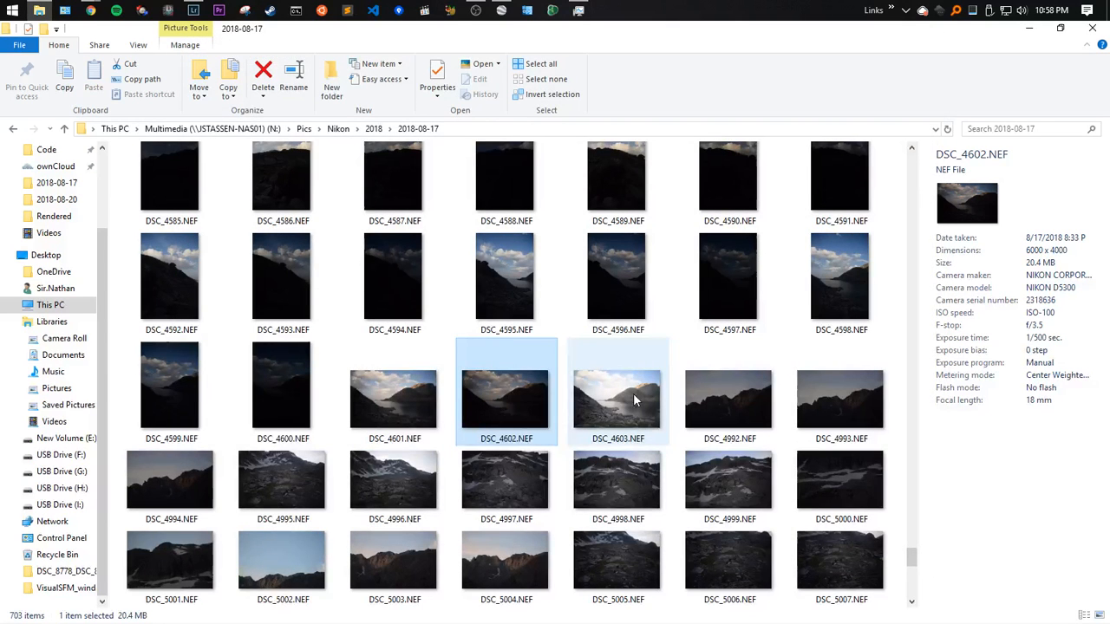
Go back to the earlier portrait lake photos, inspect DSC_4505.NEF and DSC_4506.NEF, and return to the area around DSC_4454.NEF
scroll(633, 393, "up", 15)
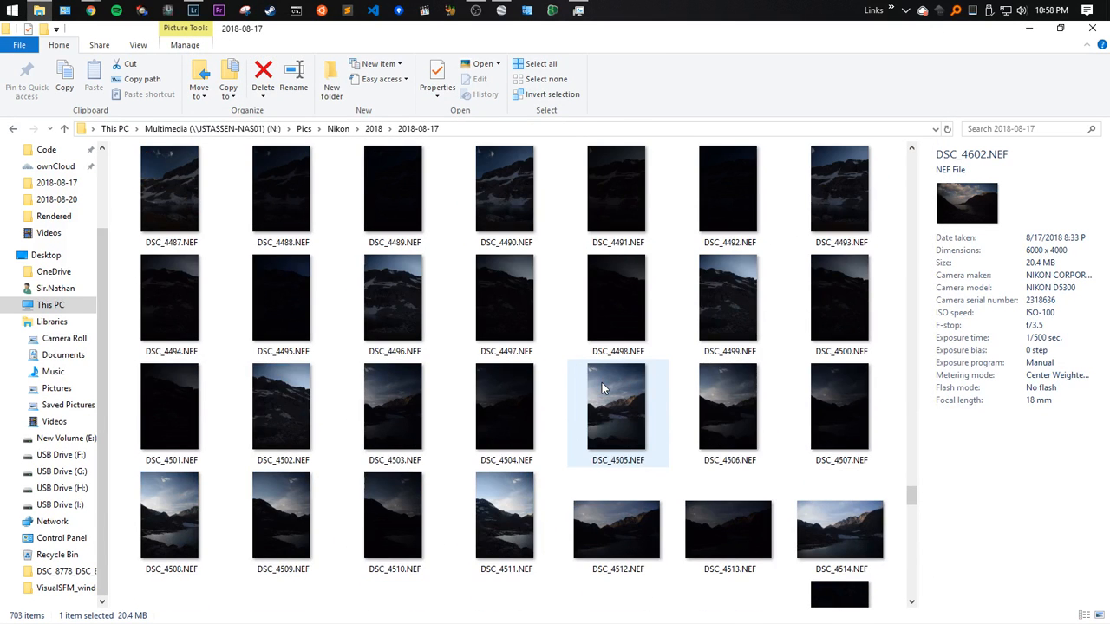
left_click(629, 418)
left_click(727, 426)
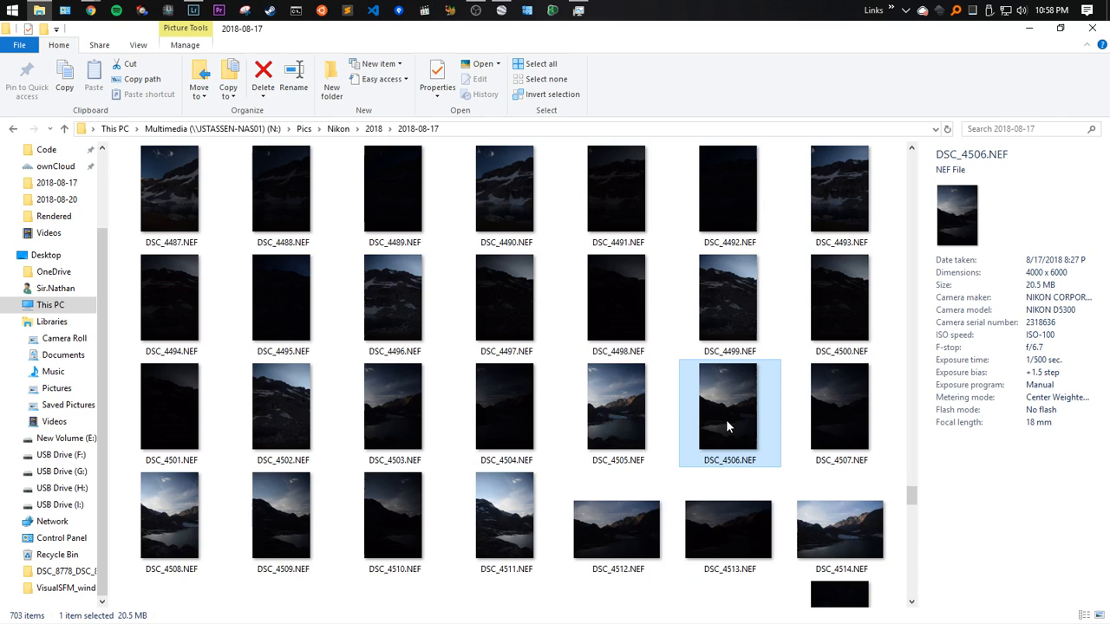
scroll(727, 424, "up", 6)
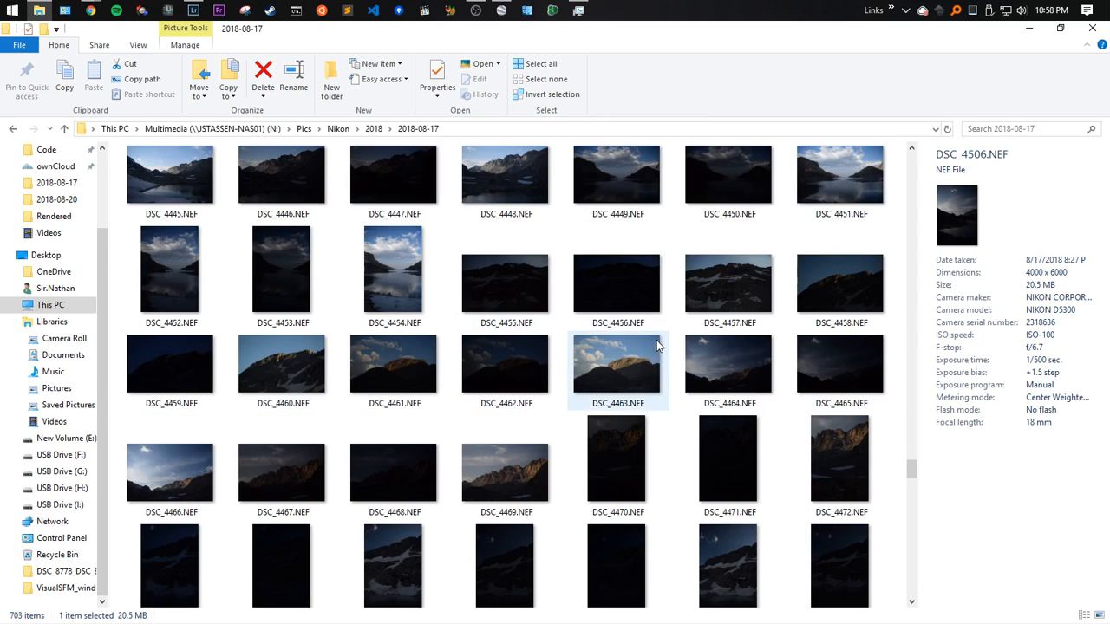
Switch to Lightroom with the imported portrait lake photo DSC_4454.NEF on display
key("alt+Tab")
key("Tab")
key("Tab")
key("Tab")
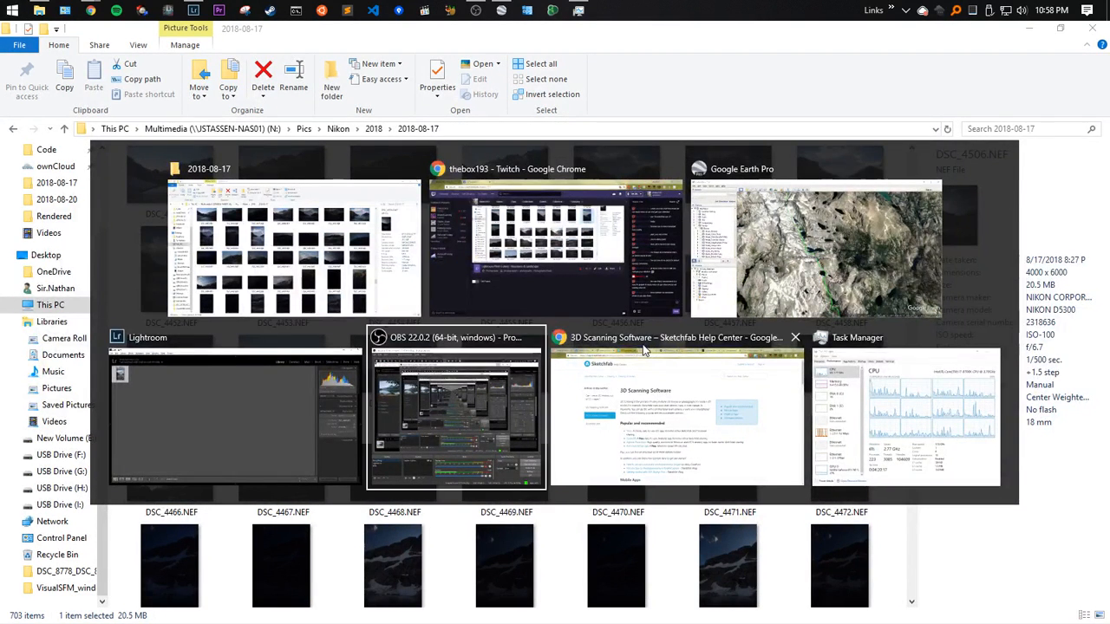
left_click(352, 386)
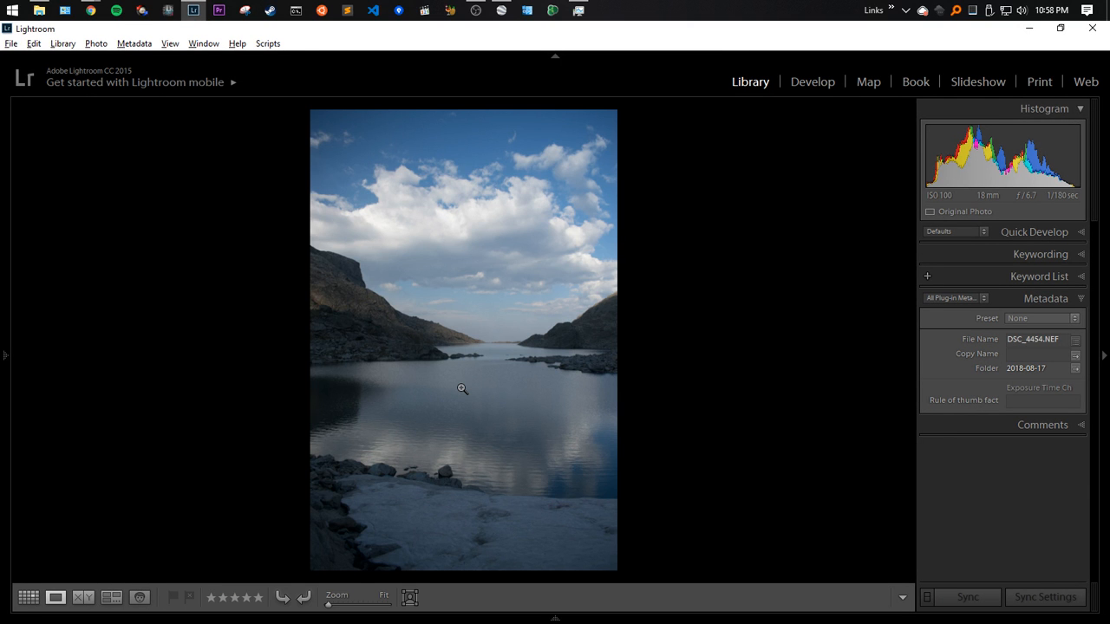
Open DSC_4454.NEF in the Develop module, set contrast to +33 and exposure to +0.24, and adjust the highlights
key("d")
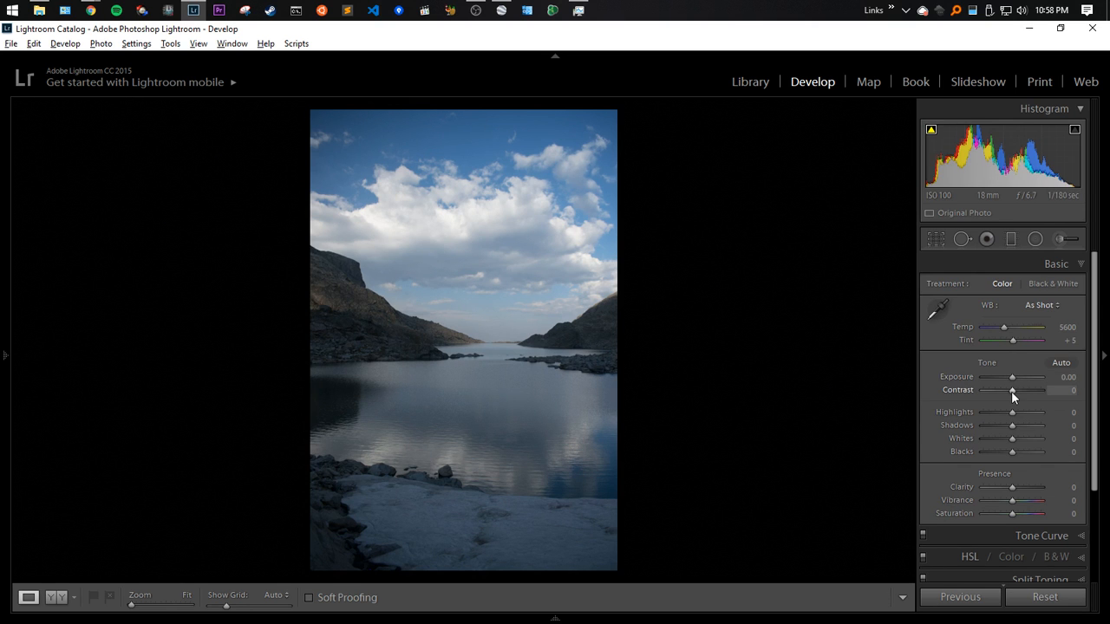
mouse_move(1012, 391)
left_mouse_down()
mouse_move(1021, 394)
mouse_move(1014, 380)
left_mouse_up()
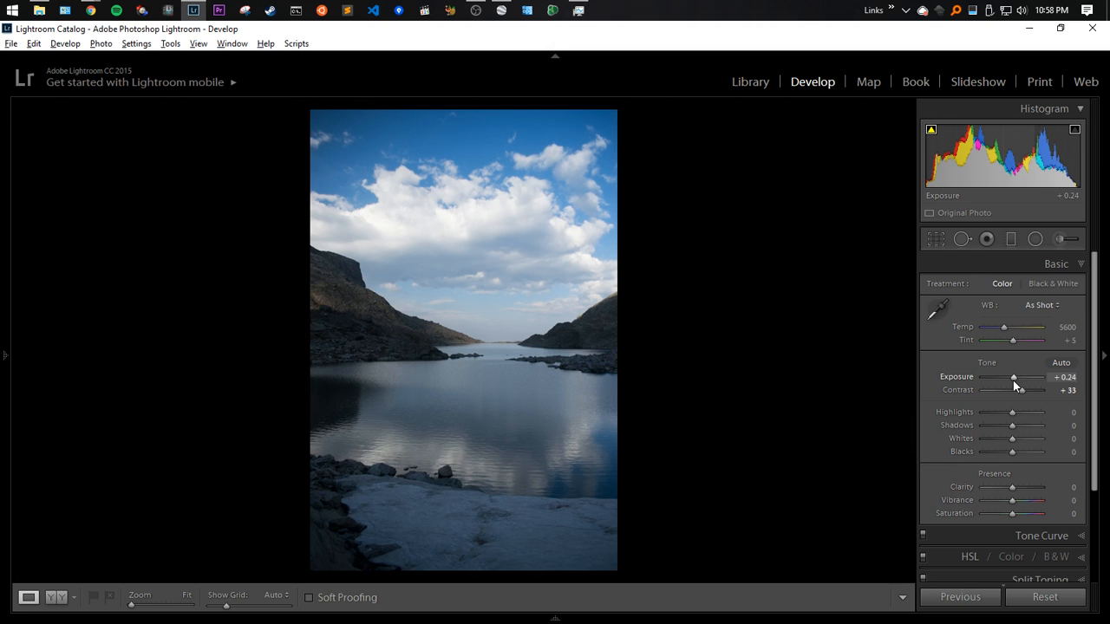
left_click_drag(1013, 412, 1014, 455)
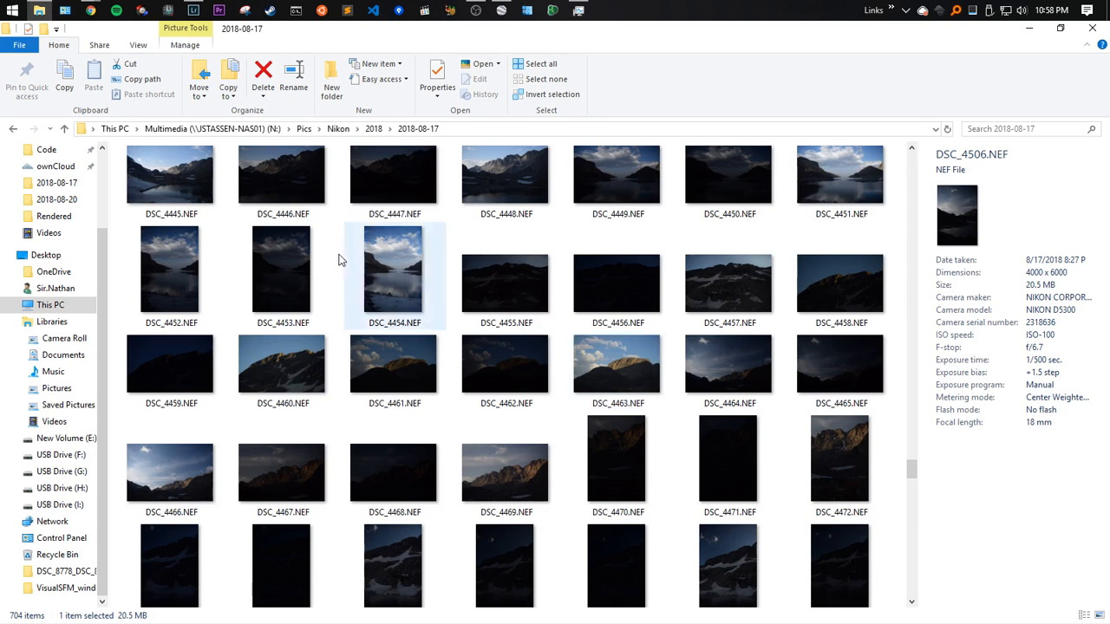
In the 2018-08-17 photo folder, select the landscape lake photo DSC_4451.NEF
left_click(498, 253)
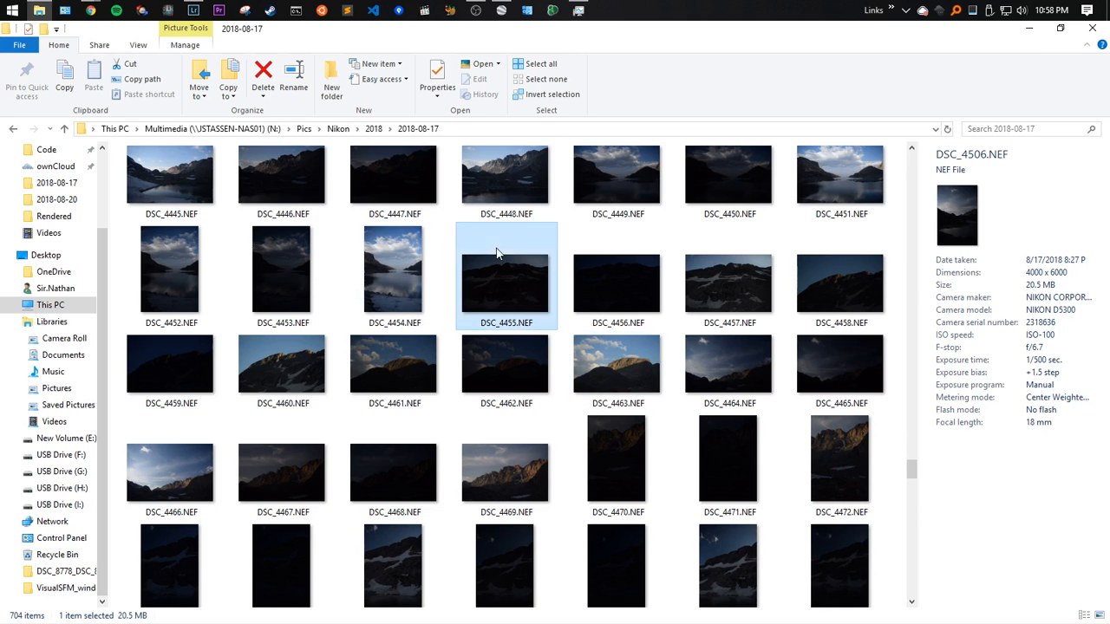
left_click(595, 182)
left_click(837, 178)
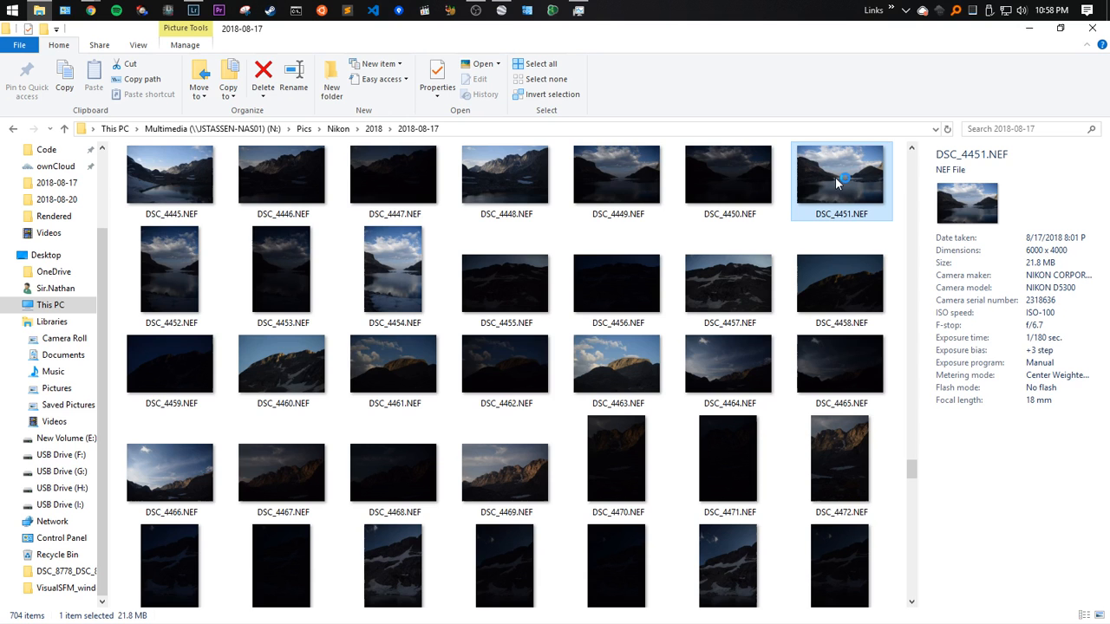
Select DSC_4461.NEF in the 2018-08-17 folder, and preview the sunlit ridge photo DSC_4469.NEF
left_click(442, 373)
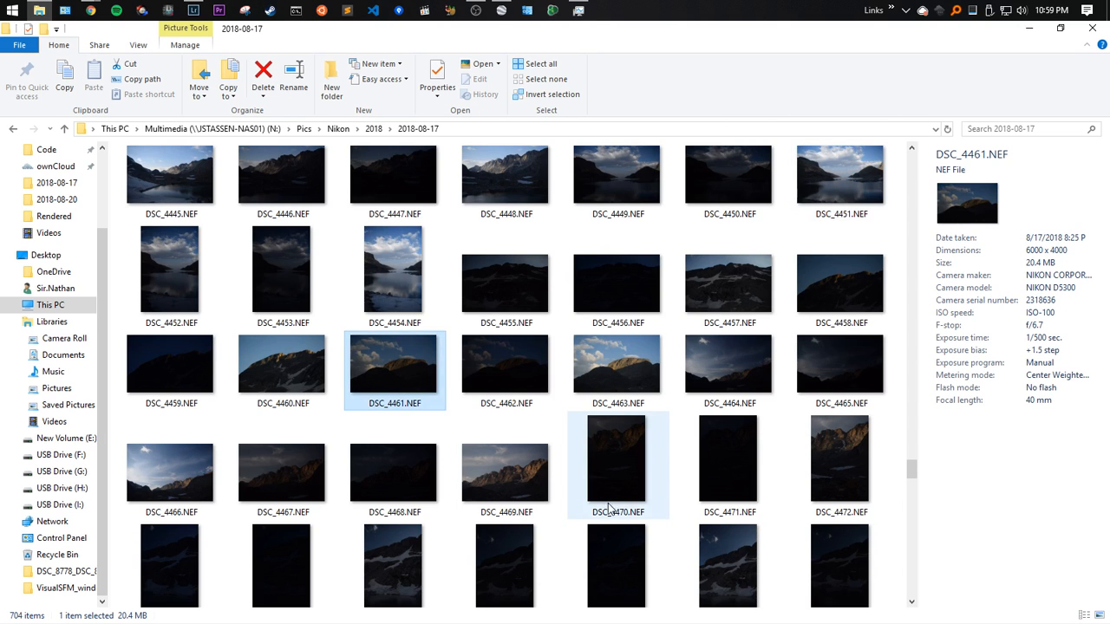
key("alt+Tab")
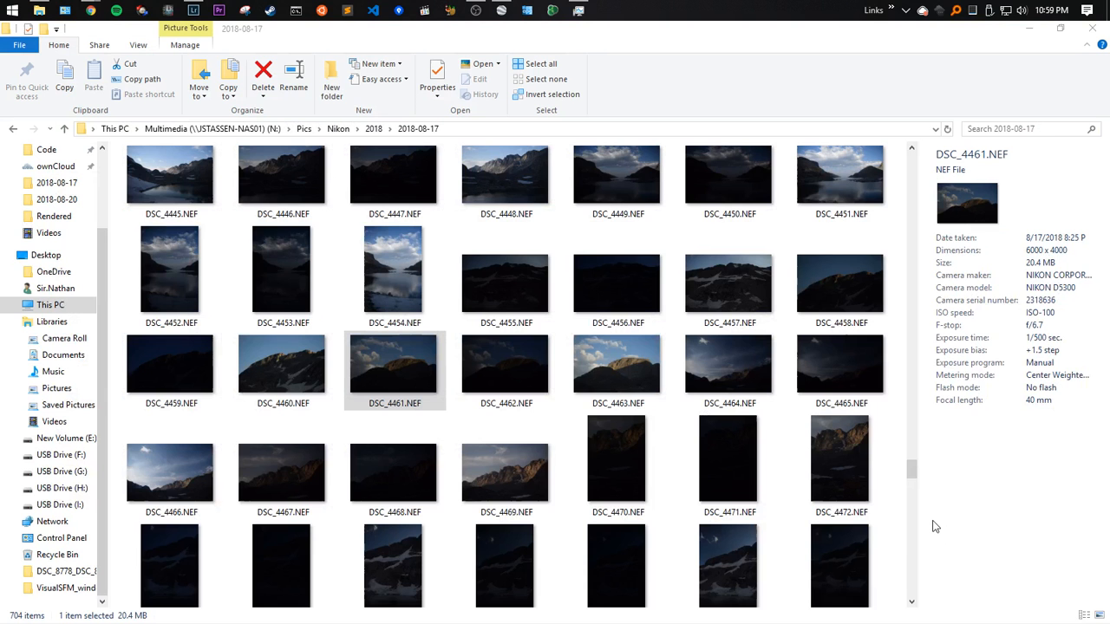
left_click(935, 526)
scroll(739, 458, "down", 3)
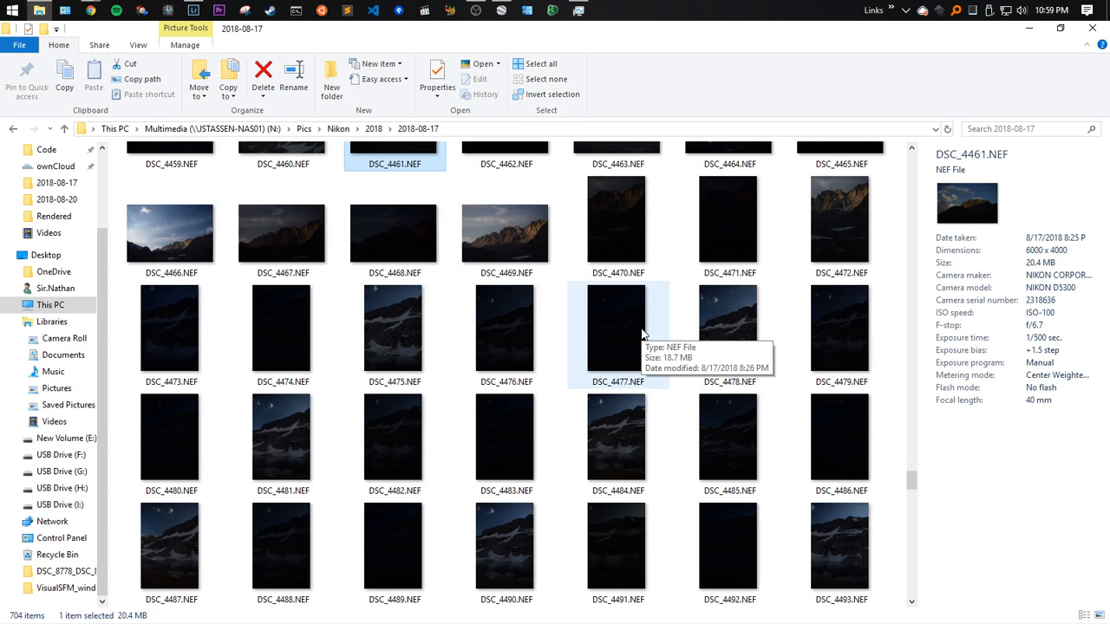
double_click(511, 272)
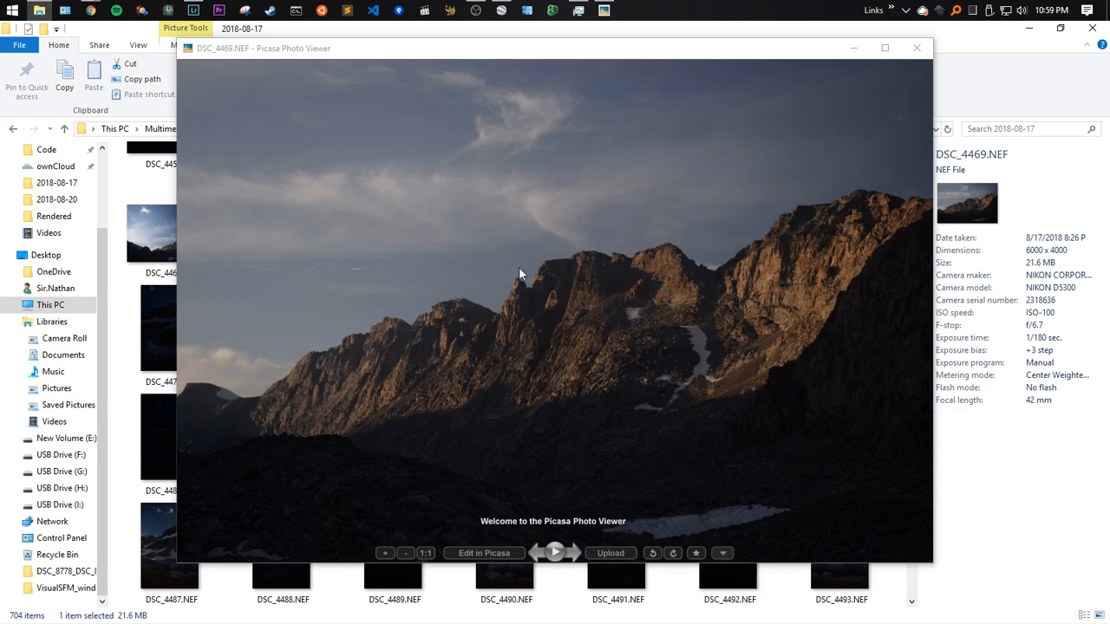
key("Escape")
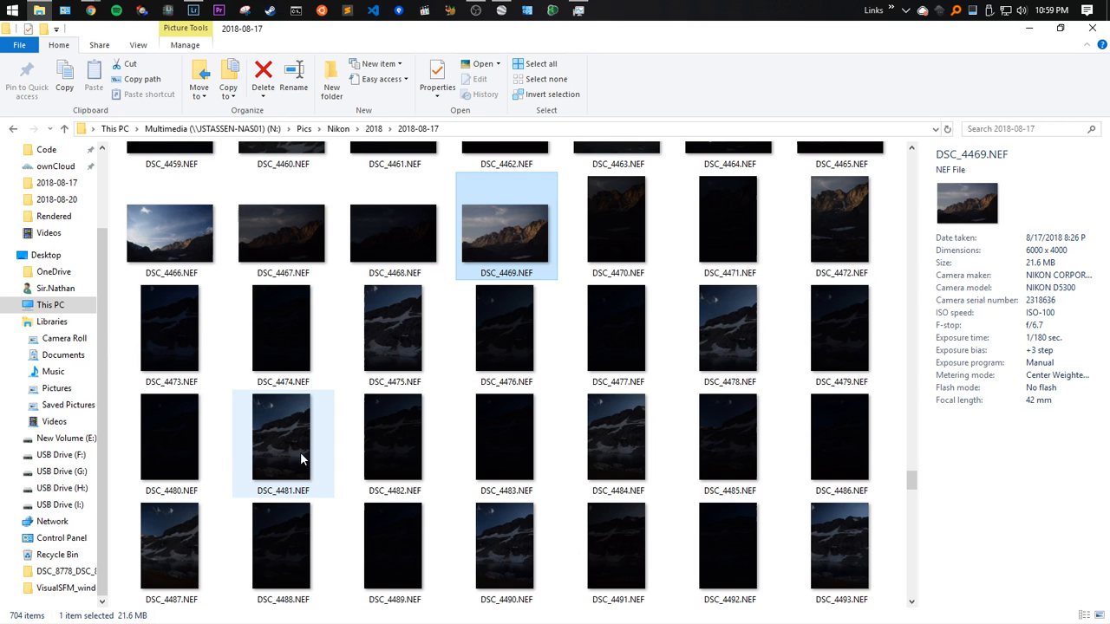
Look further through the folder and preview the portrait lake photo DSC_4505.NEF at full size
scroll(300, 453, "down", 10)
left_click(620, 449)
scroll(657, 454, "down", 9)
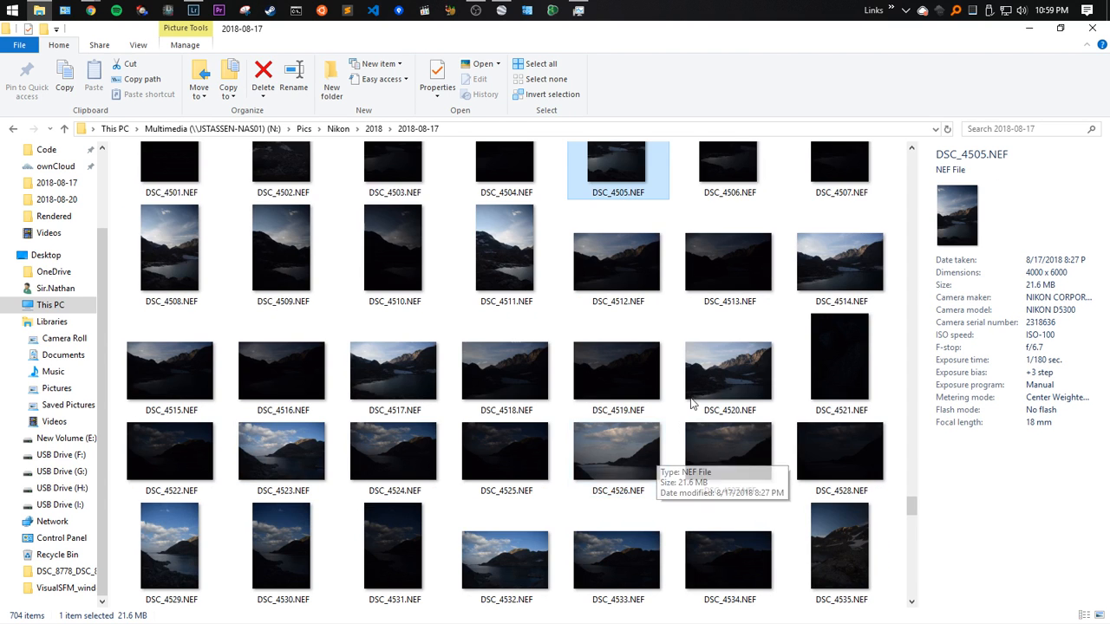
scroll(707, 310, "up", 8)
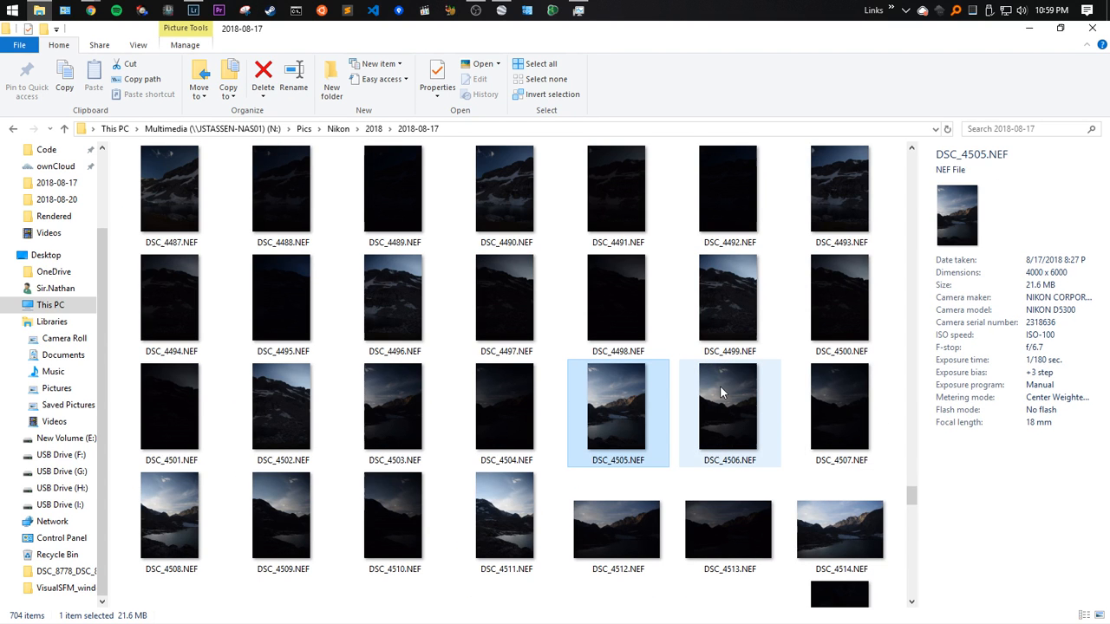
double_click(638, 401)
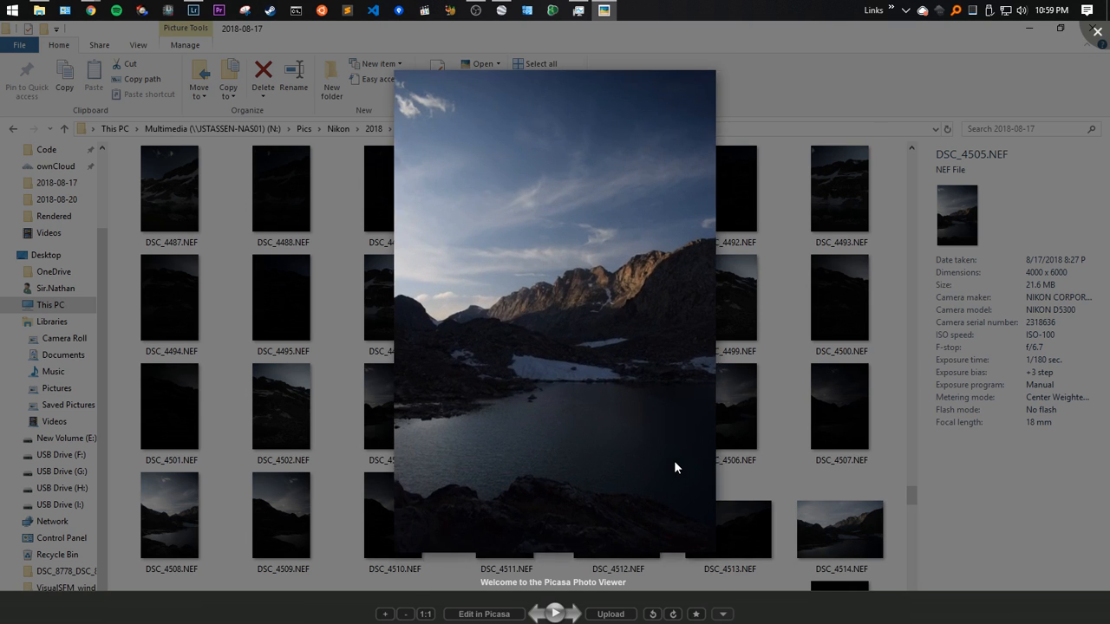
key("Escape")
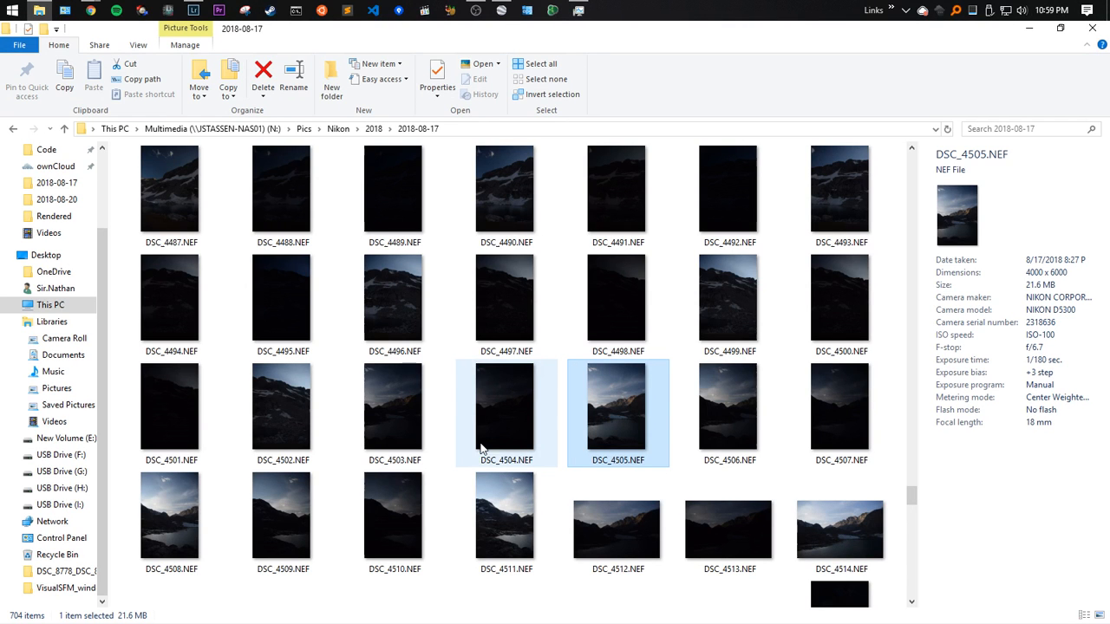
Check DSC_4533.NEF and DSC_4539.NEF among the following shots, and preview the landscape lake photo DSC_4532.NEF
scroll(482, 449, "down", 2)
left_click(483, 560)
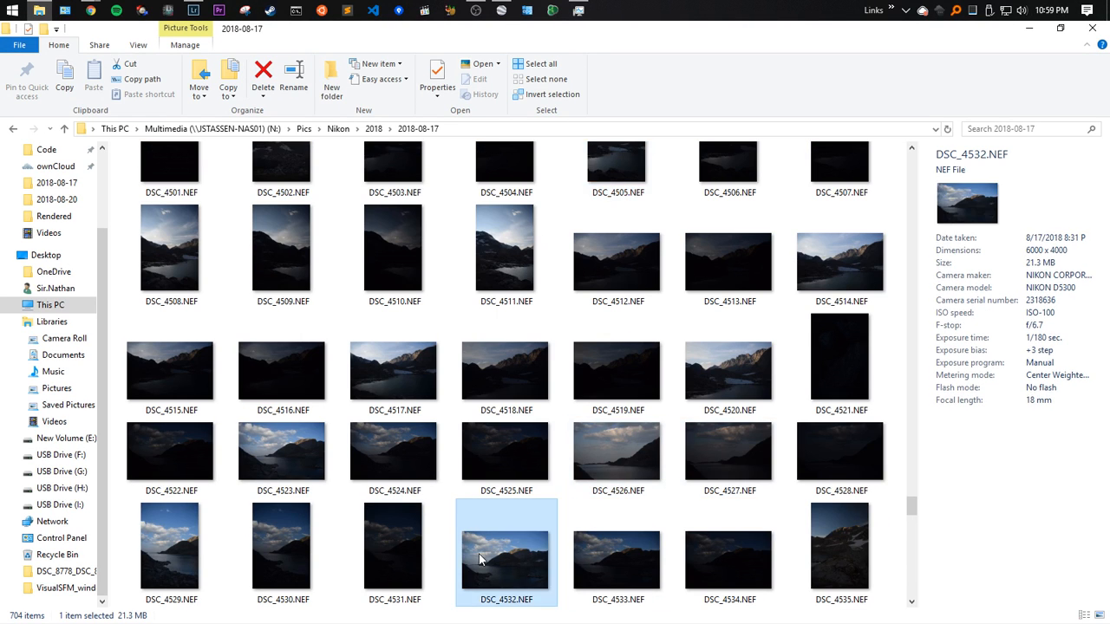
scroll(639, 555, "down", 3)
double_click(632, 243)
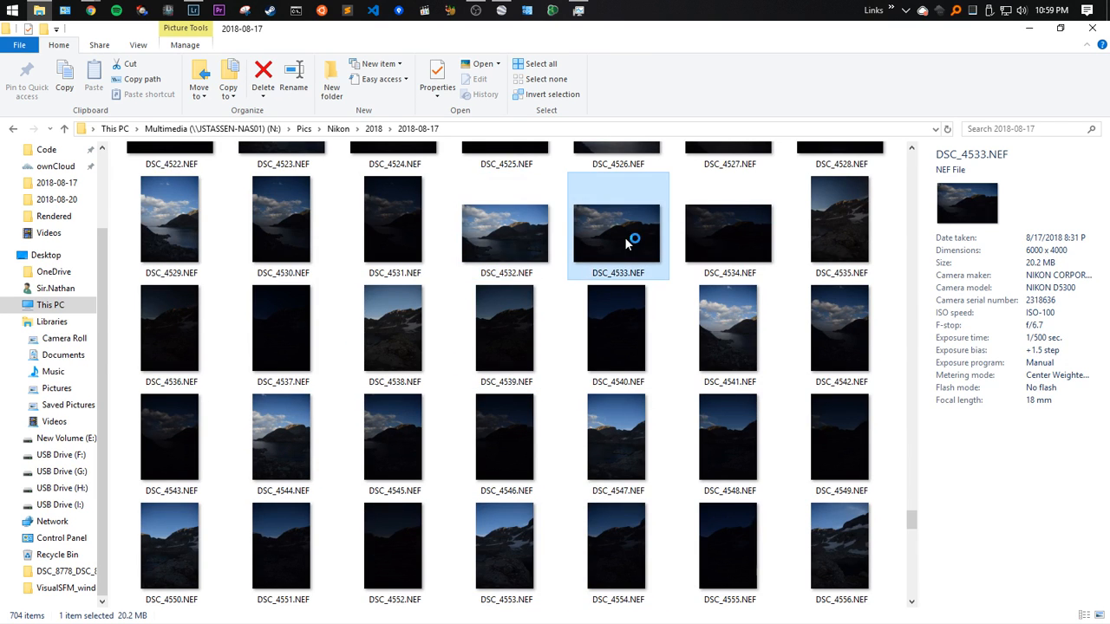
key("Escape")
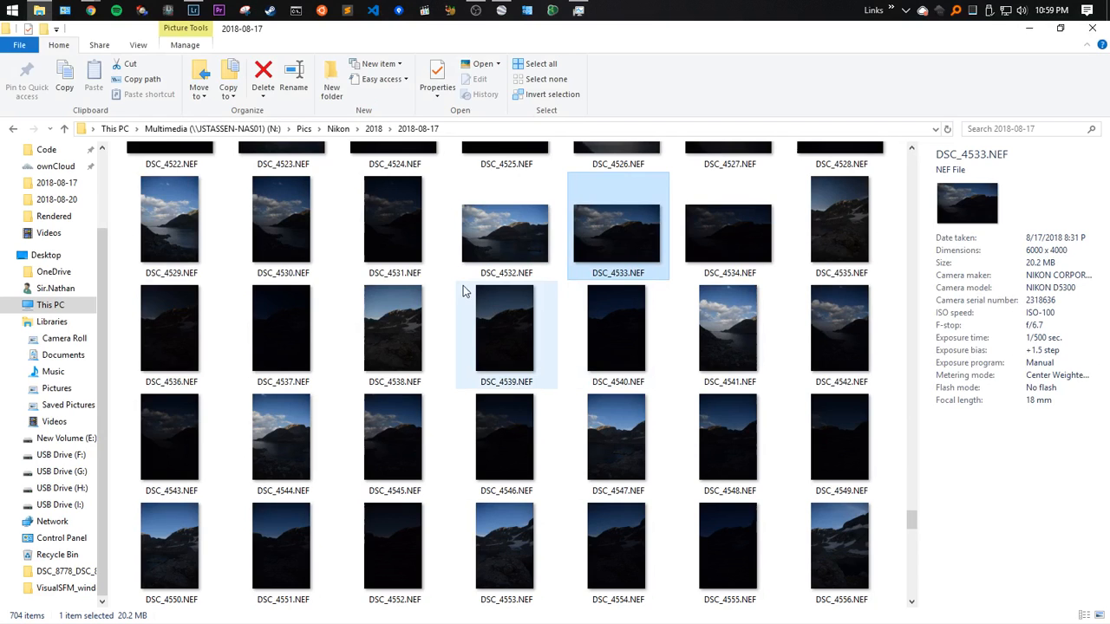
double_click(463, 286)
key("Escape")
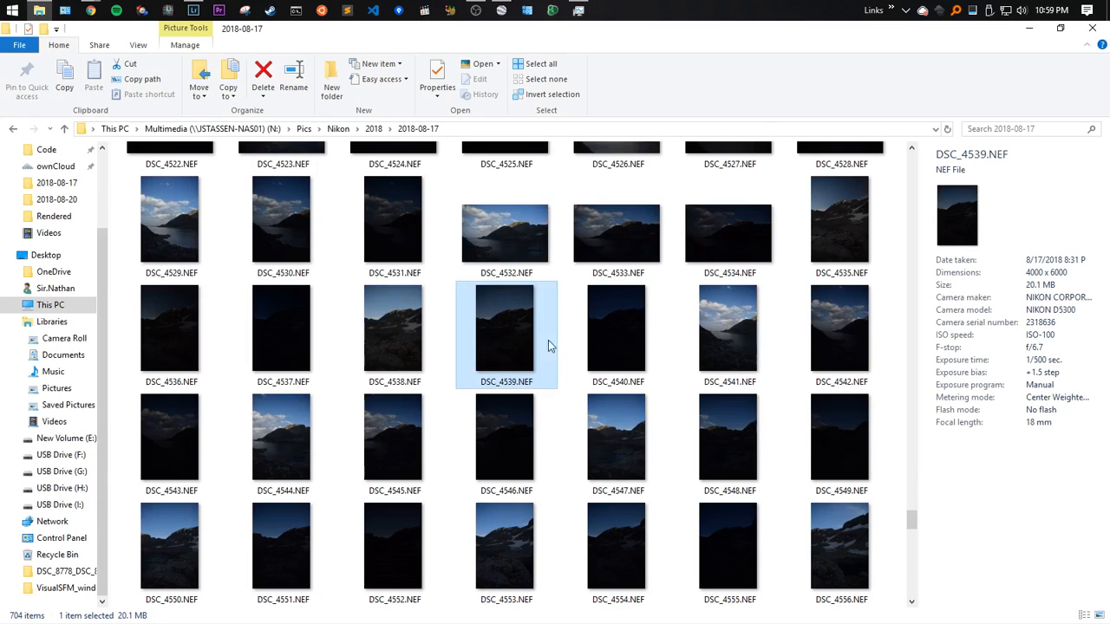
double_click(508, 240)
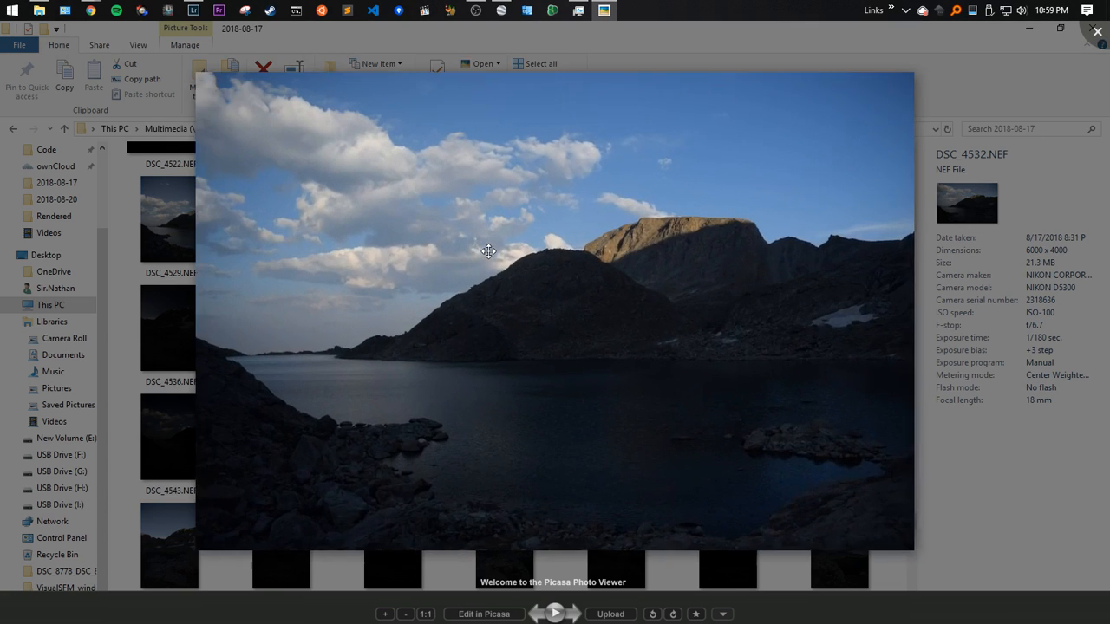
key("Escape")
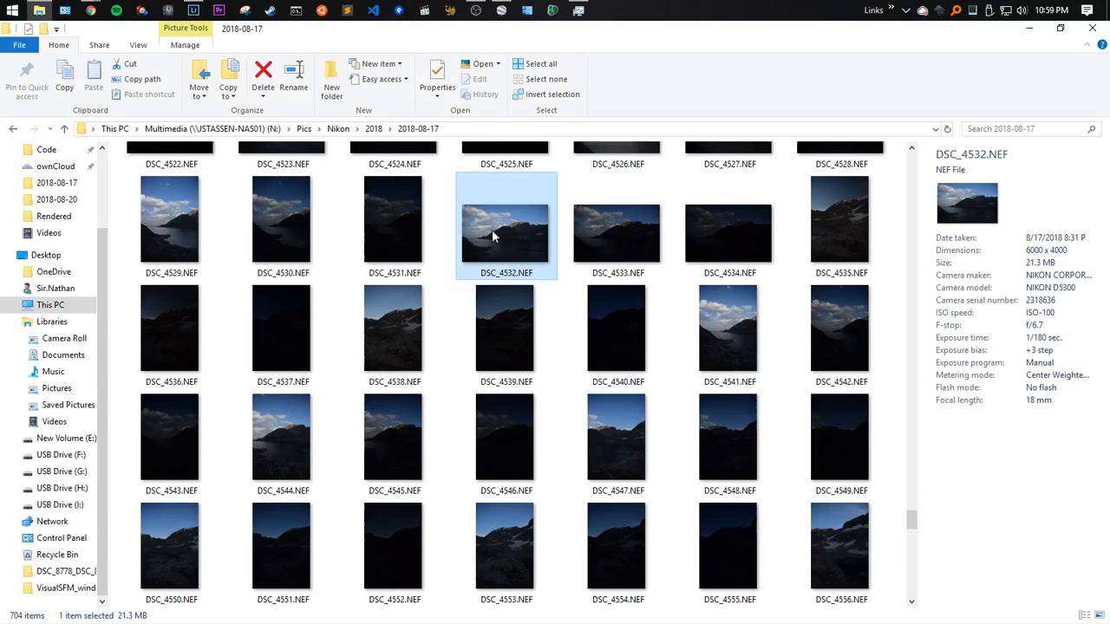
Open DSC_4532.NEF with Lightroom and import it into the catalog at its current location
right_click(493, 236)
mouse_move(558, 300)
left_click(763, 300)
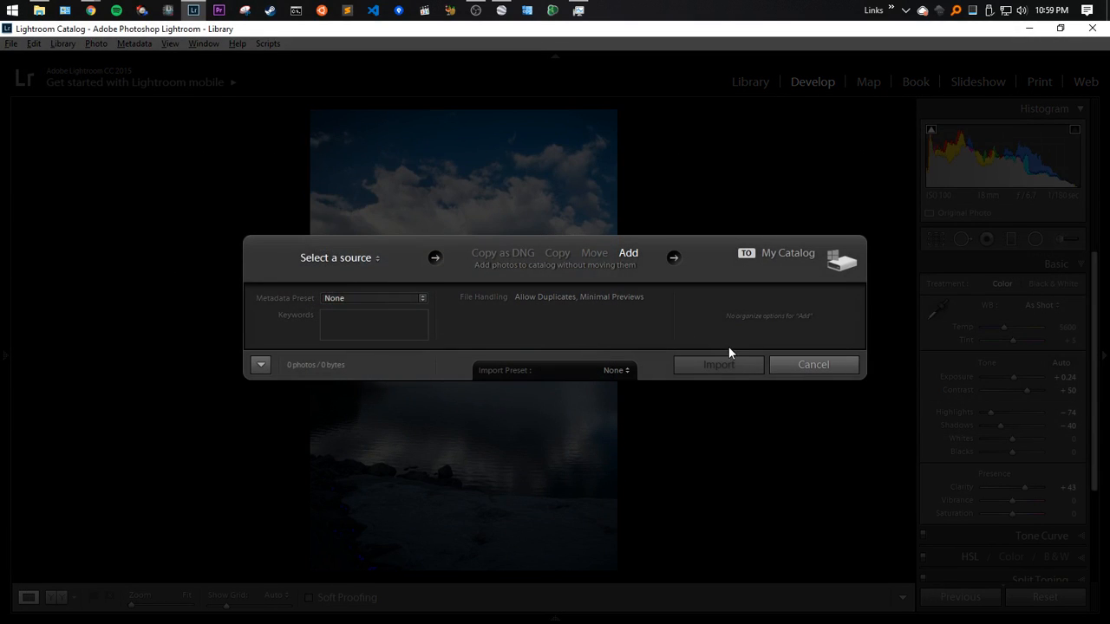
left_click(733, 361)
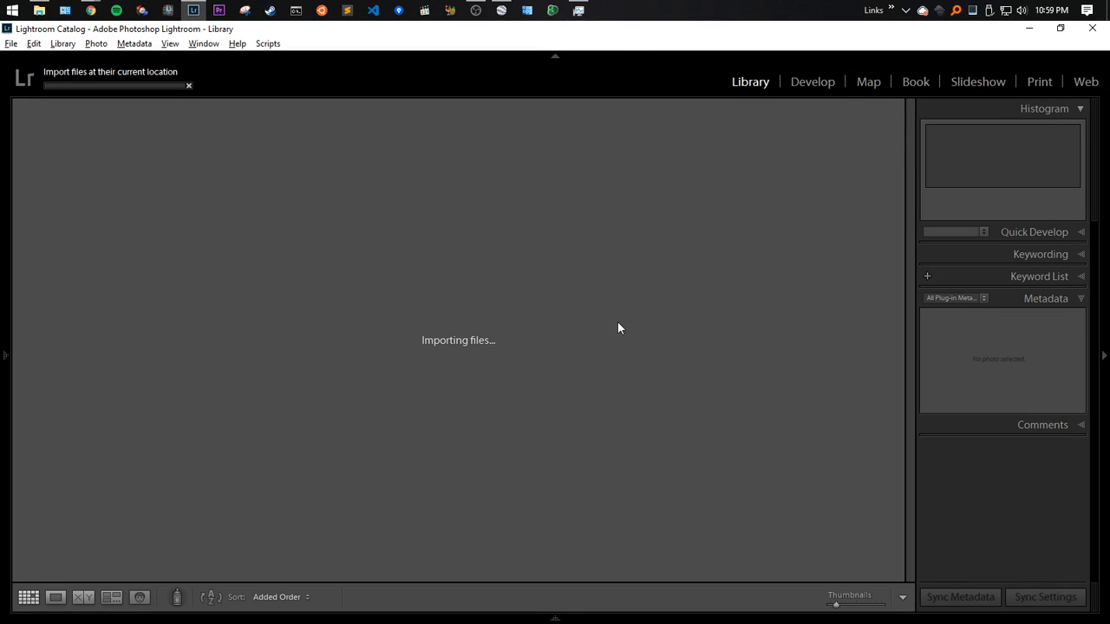
Back in File Explorer, compare the file details of DSC_4533.NEF and its neighbours, ending on DSC_4532.NEF
key("alt+Tab")
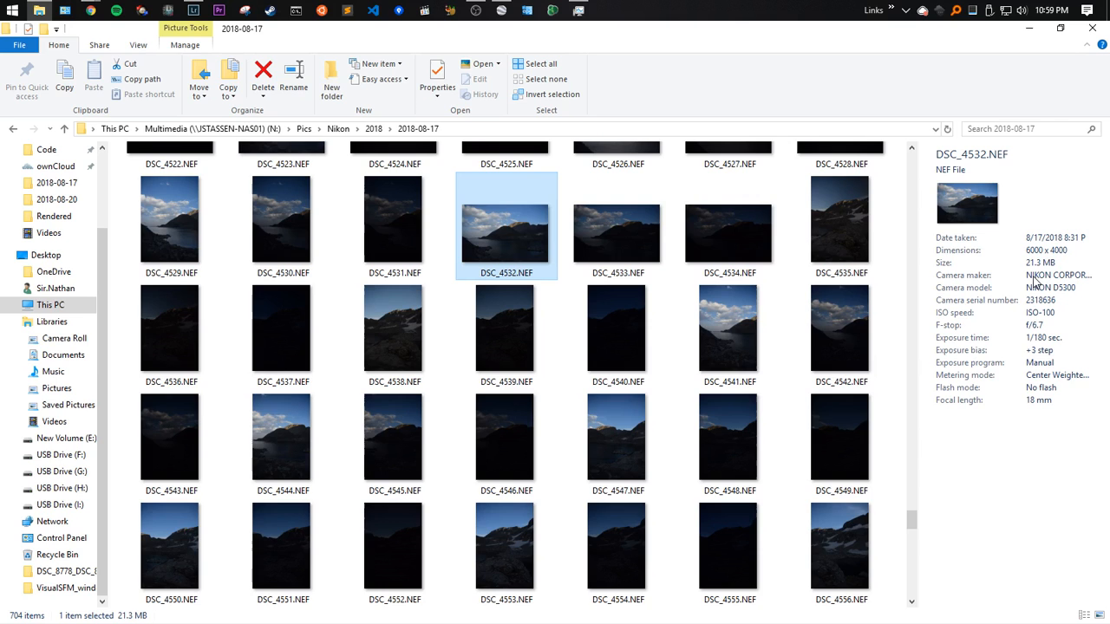
left_click(617, 232)
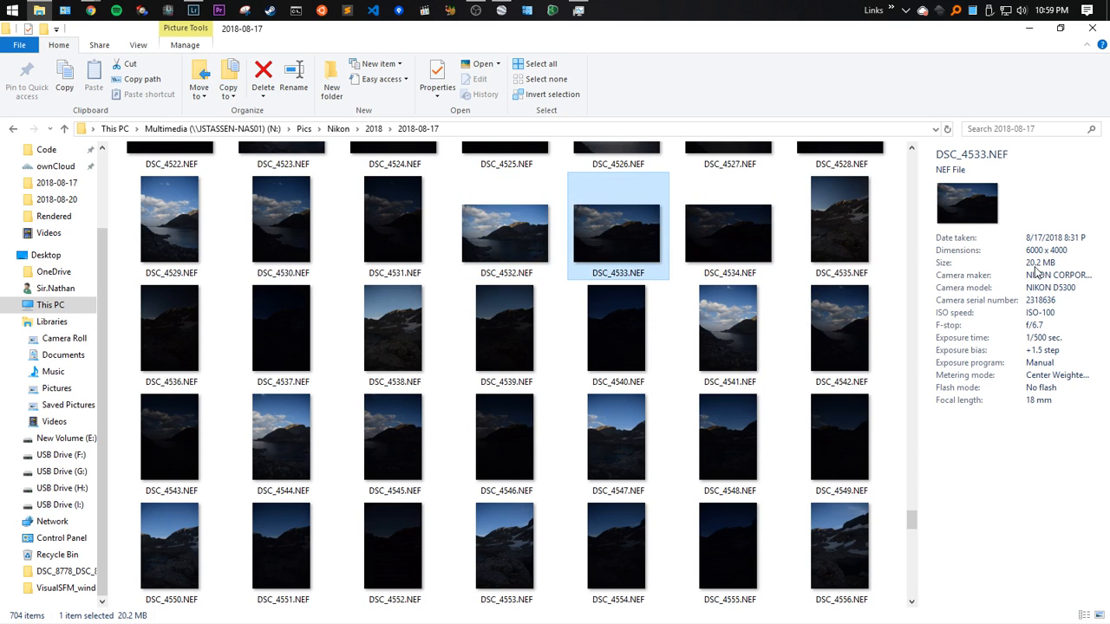
left_click(757, 232)
left_click(831, 231)
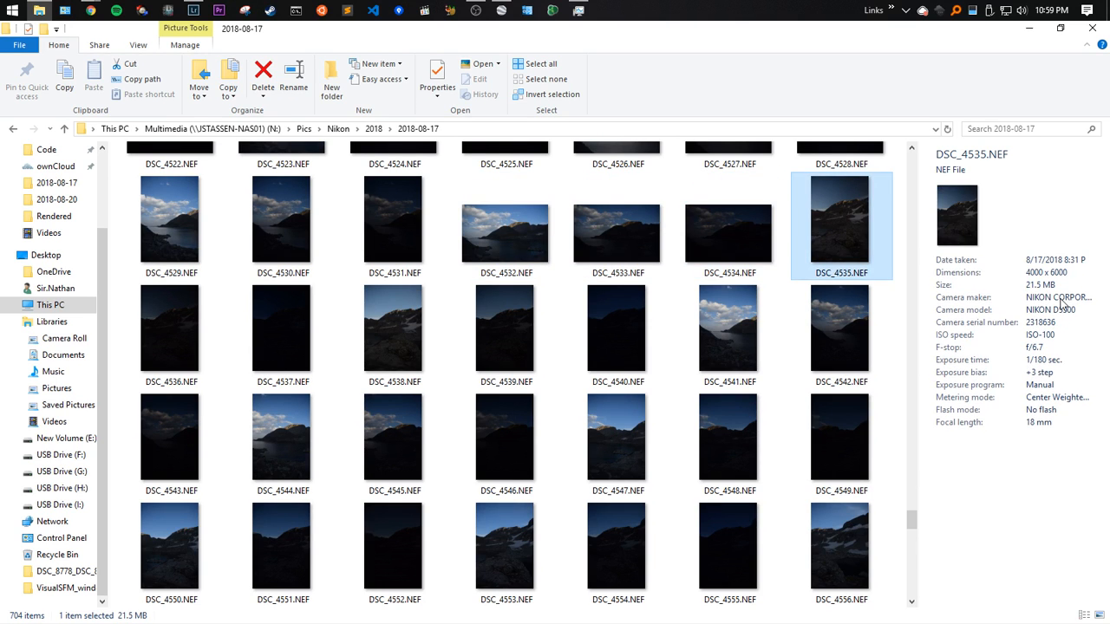
left_click(322, 232)
left_click(552, 250)
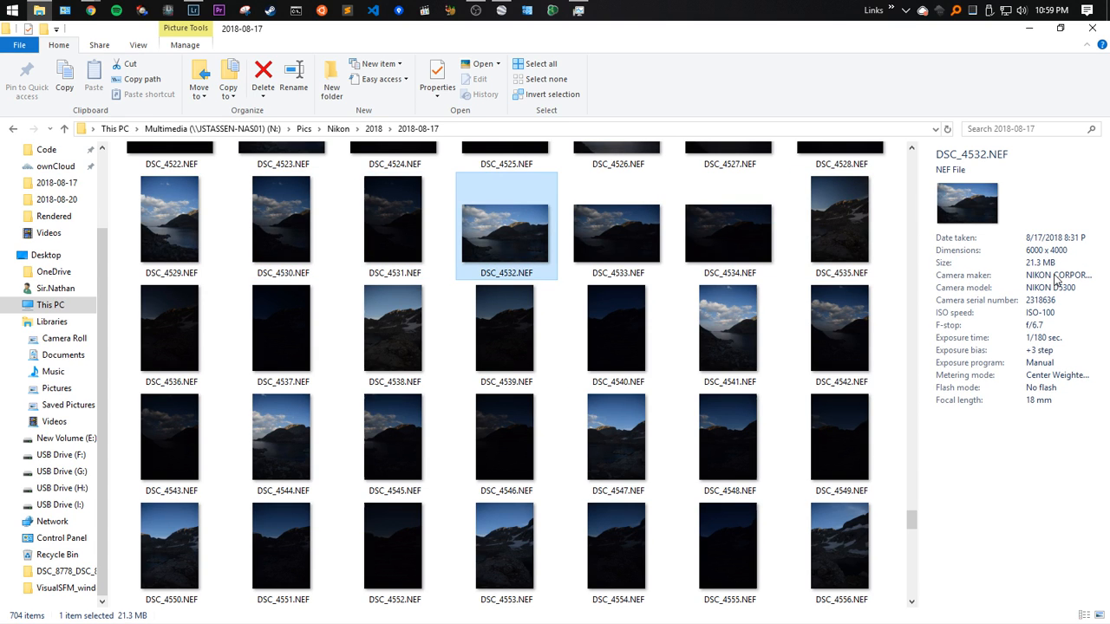
In the 2018 folder, check the combined size and file count of folders 2018-08-13 through 2018-08-20
left_click(374, 128)
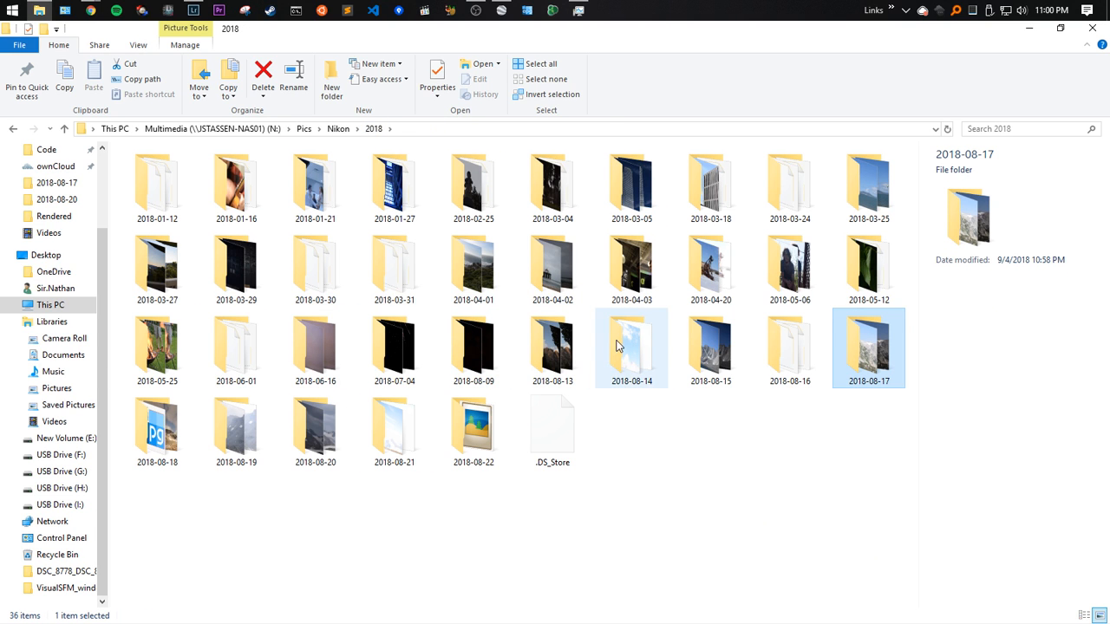
left_click(548, 347)
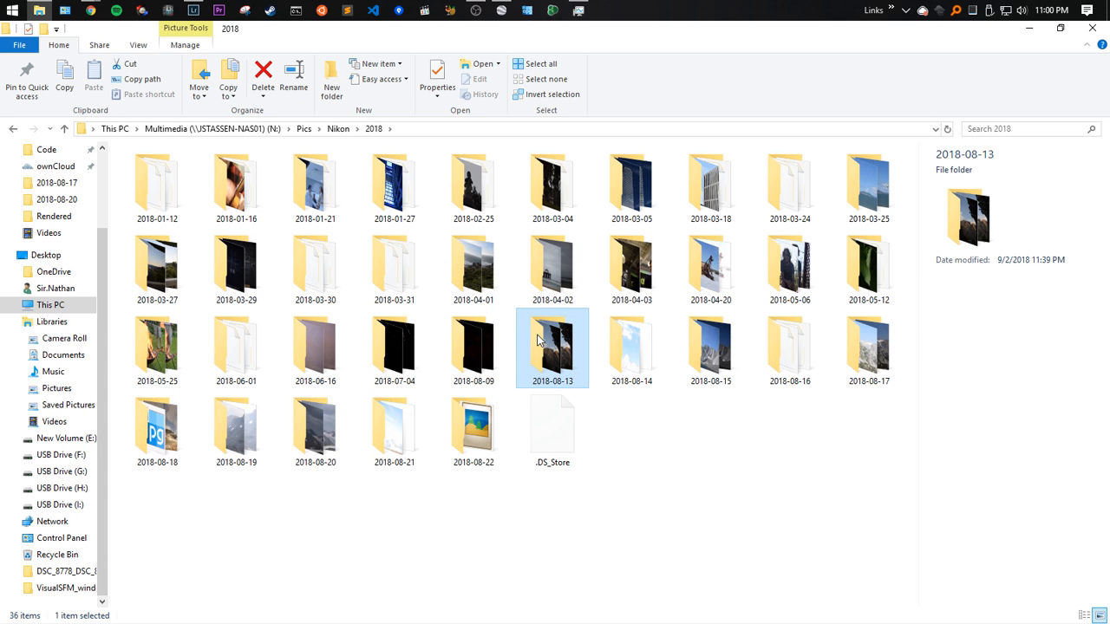
key("Left")
key("Right")
left_click(336, 433, "shift")
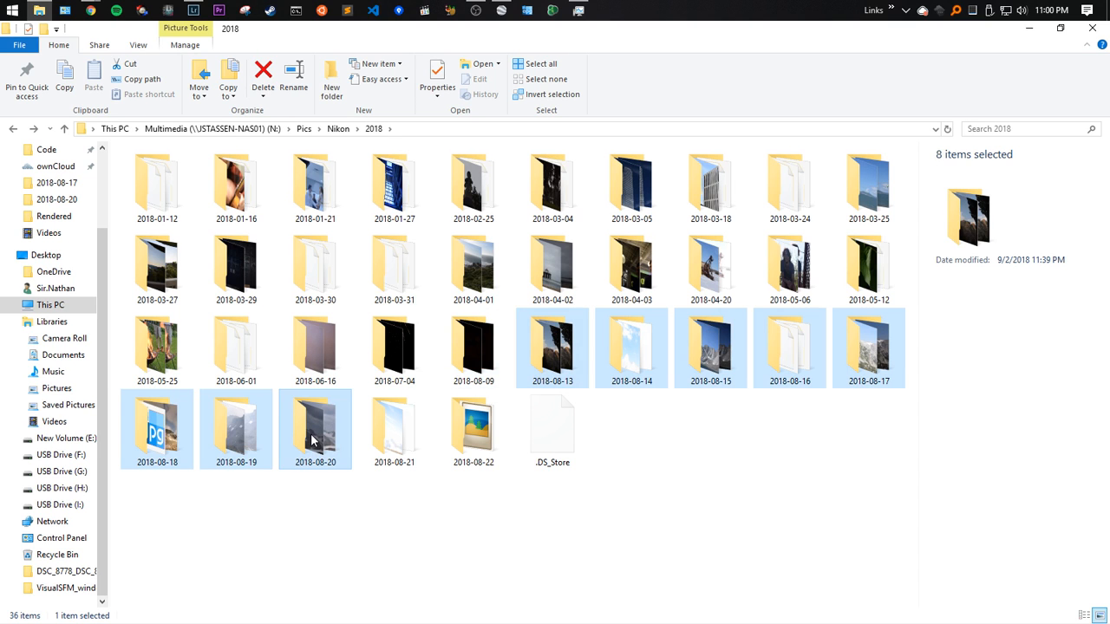
right_click(336, 436)
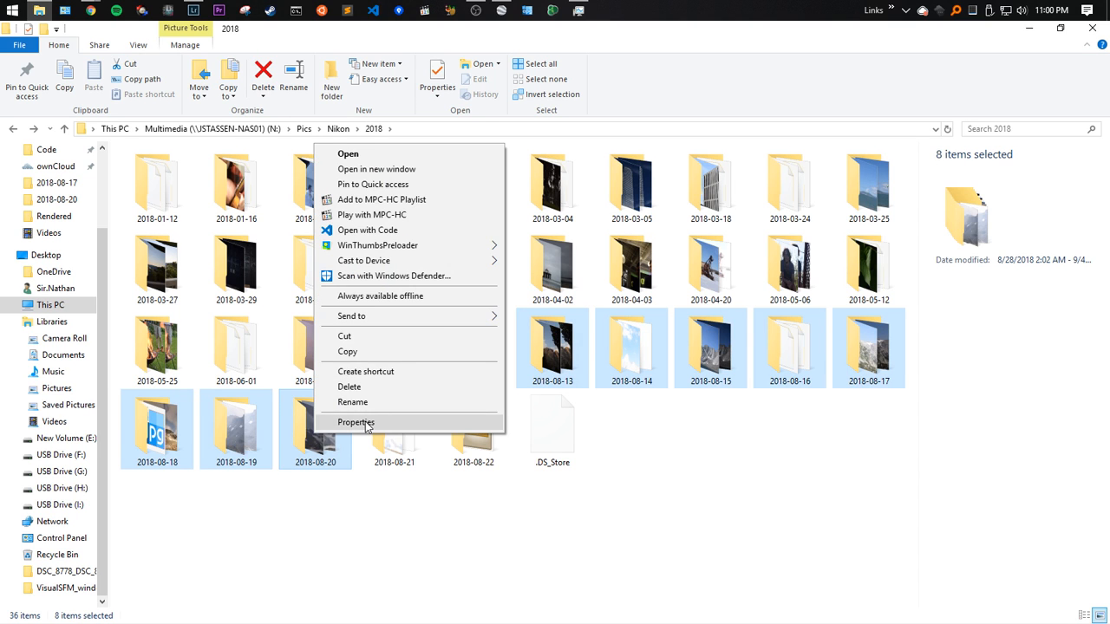
left_click(357, 422)
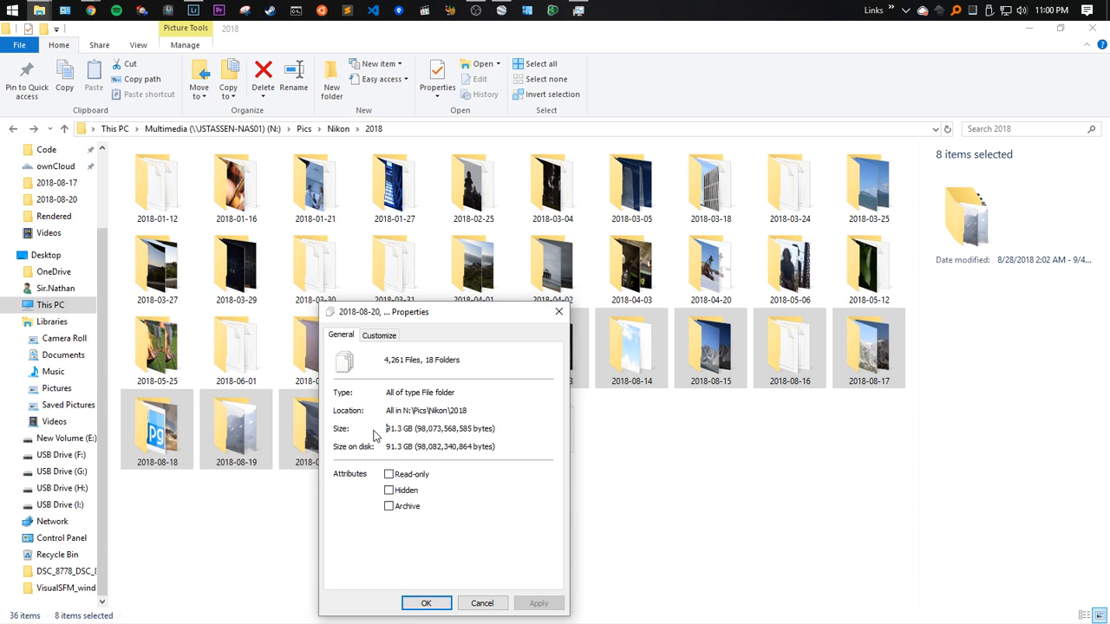
Switch to Lightroom and open the imported photo DSC_4532.NEF in the Develop module
key("alt+Tab")
key("alt+Tab")
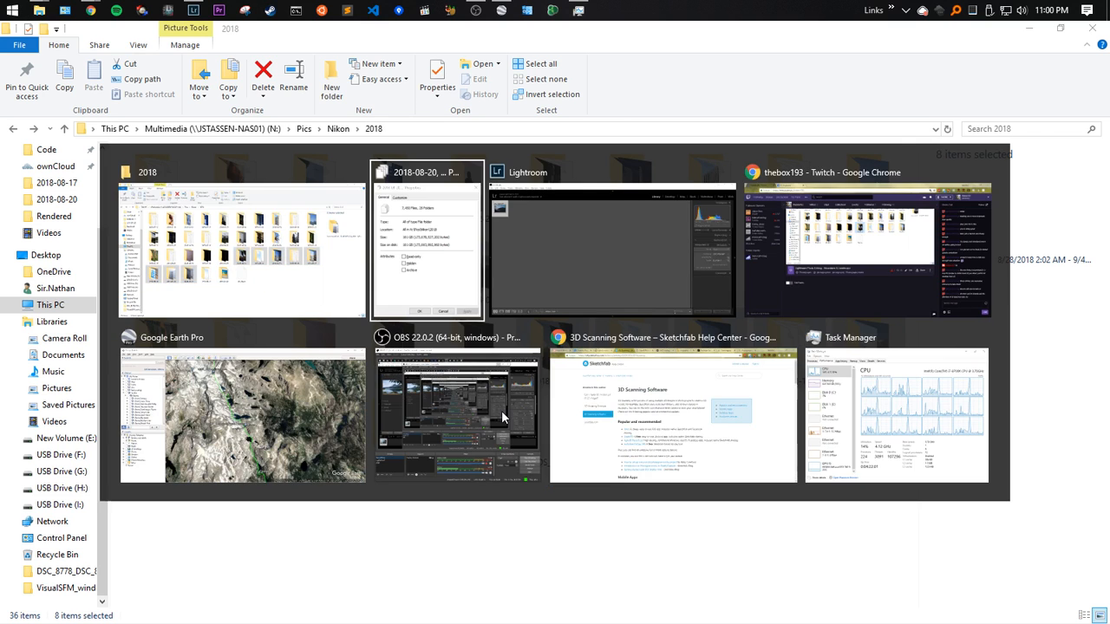
key("alt+Tab")
left_click(304, 257)
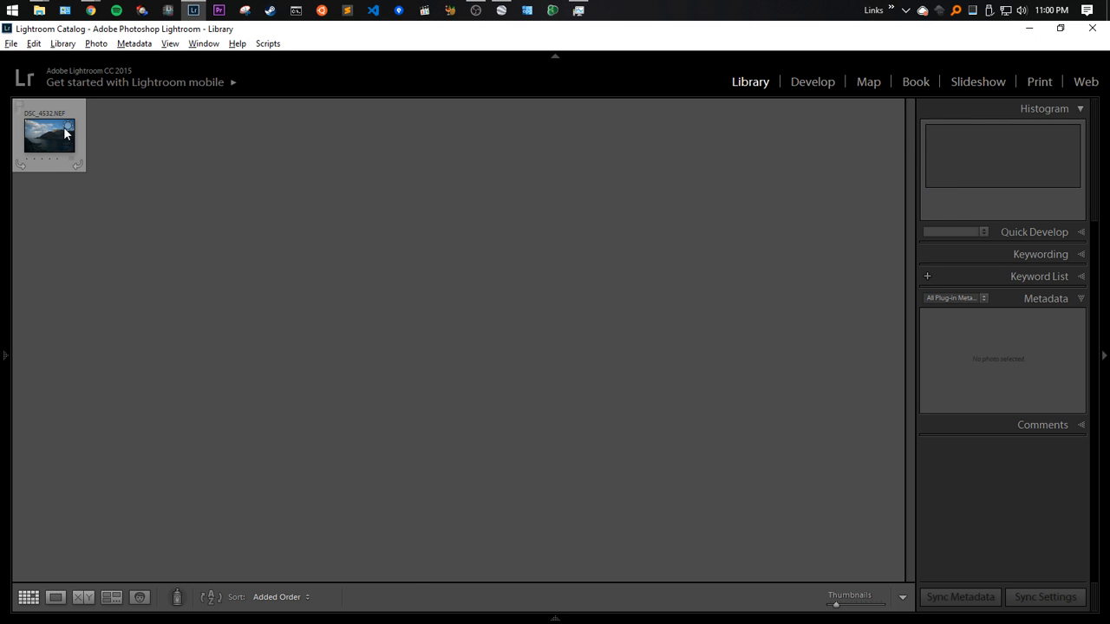
double_click(53, 138)
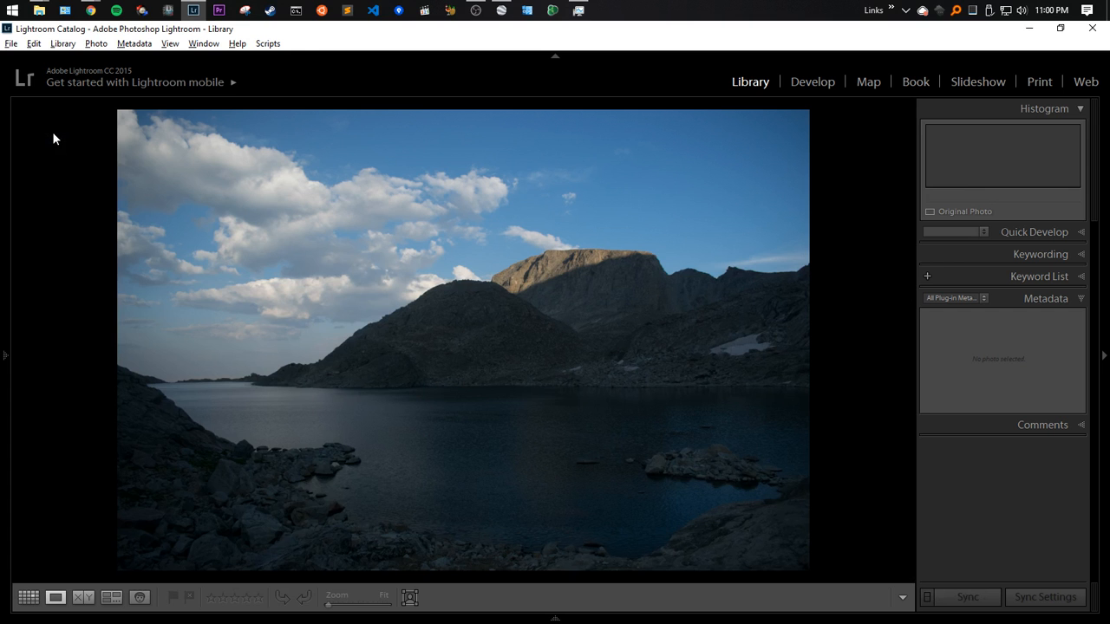
key("d")
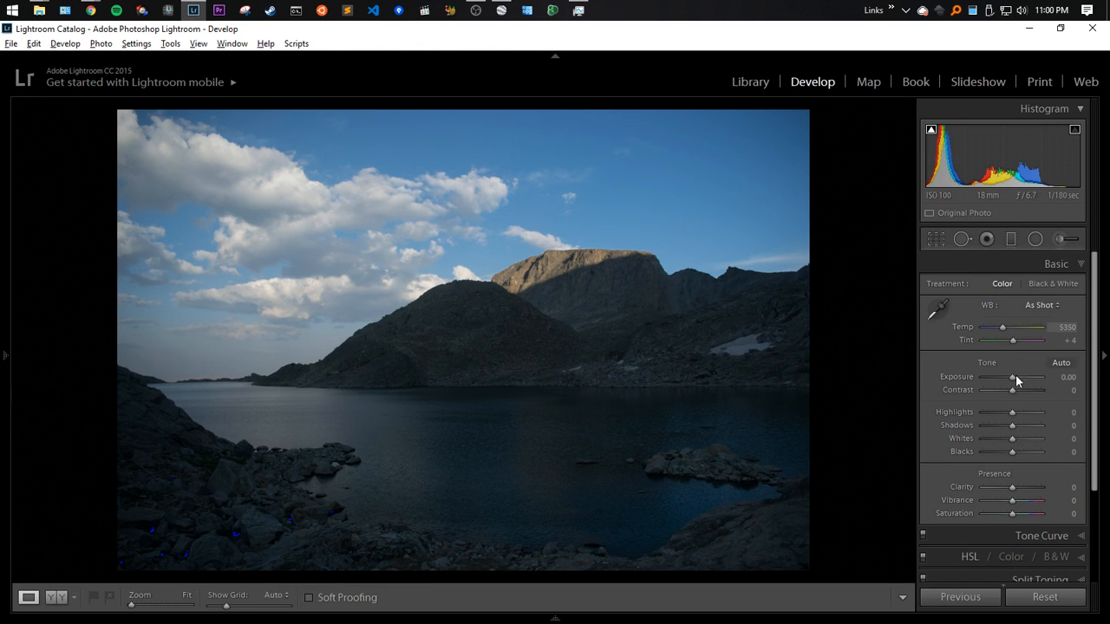
Set the lake photo's exposure to +0.24, contrast to +43, temperature to 5571 and clarity to +57
mouse_move(1012, 392)
left_mouse_down()
mouse_move(1025, 395)
mouse_move(1014, 374)
left_mouse_up()
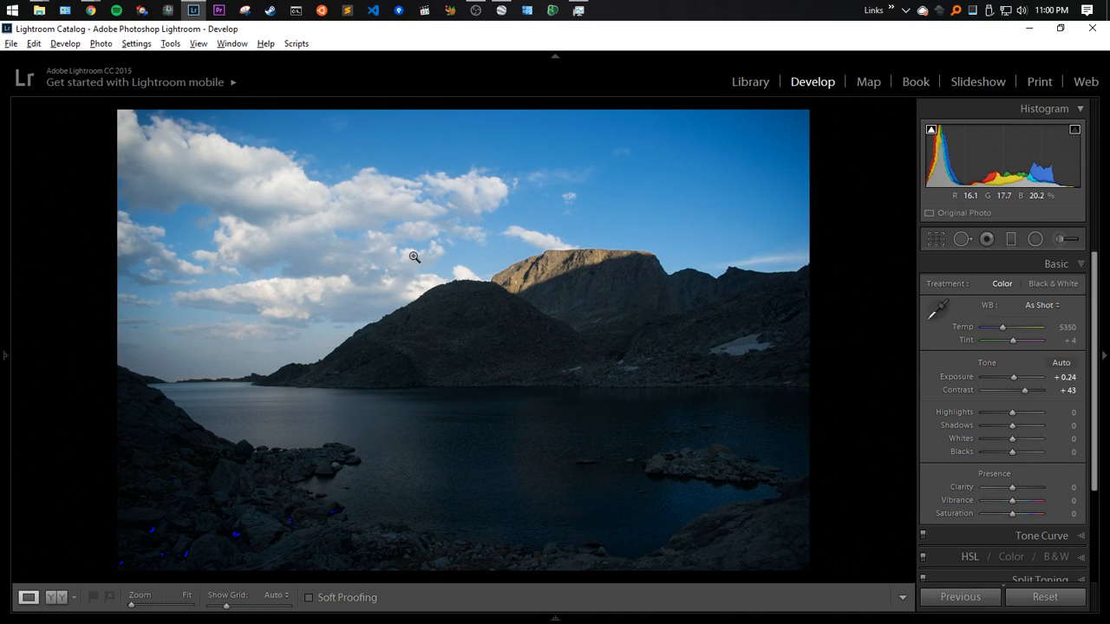
left_click_drag(1002, 330, 1002, 329)
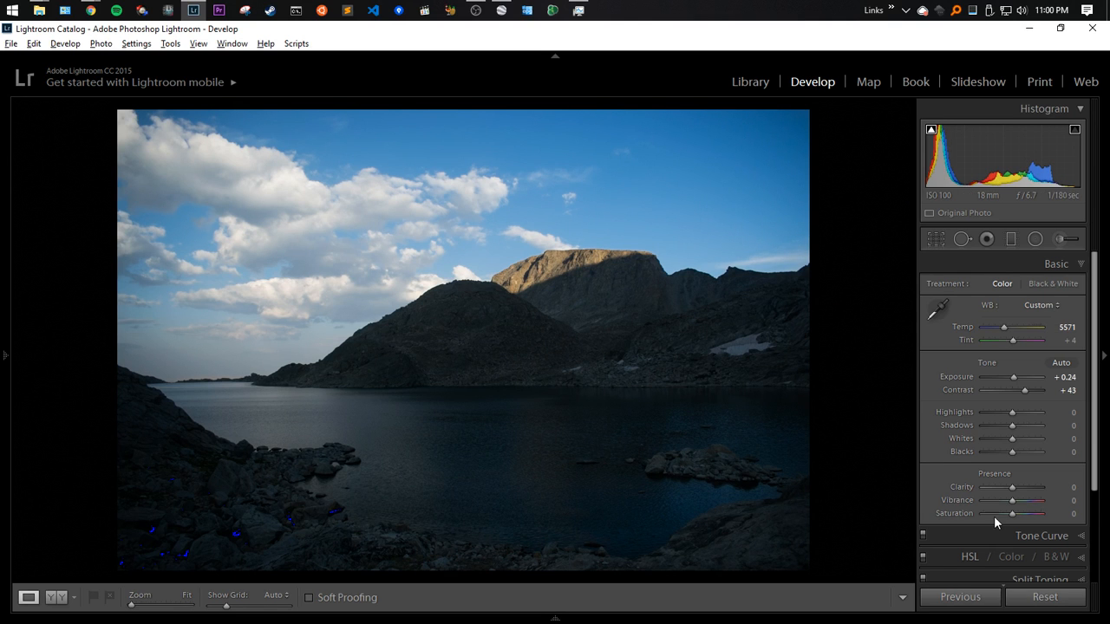
left_click_drag(1013, 488, 1028, 494)
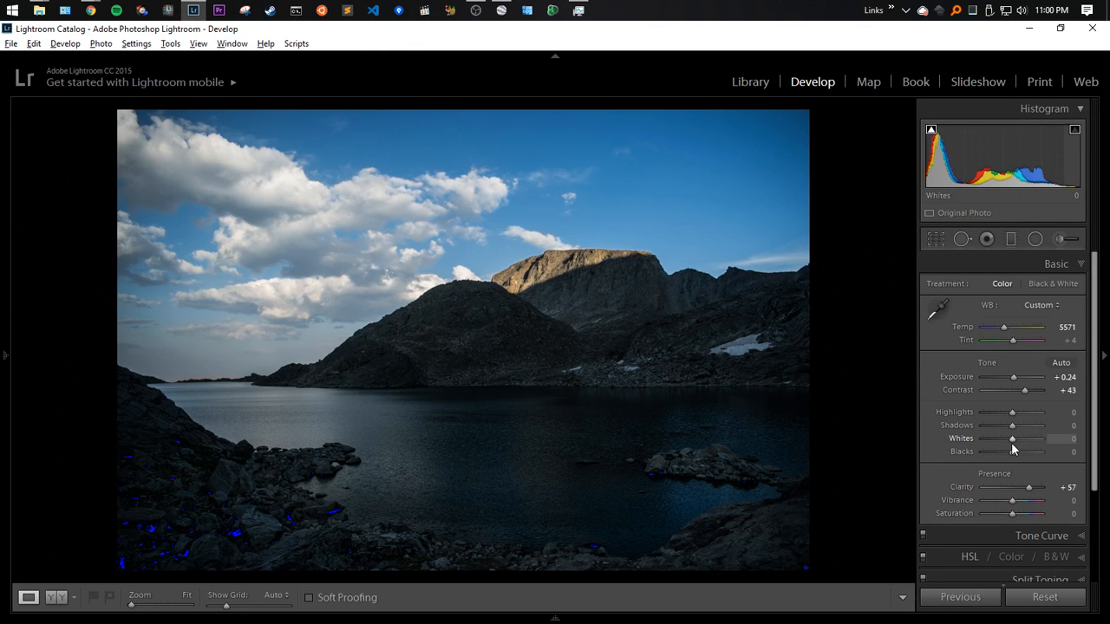
Set the whites to -5, shadows to -21 and highlights to -38, and adjust the blacks slightly
left_click_drag(1011, 442, 1009, 441)
left_click_drag(1012, 426, 1004, 416)
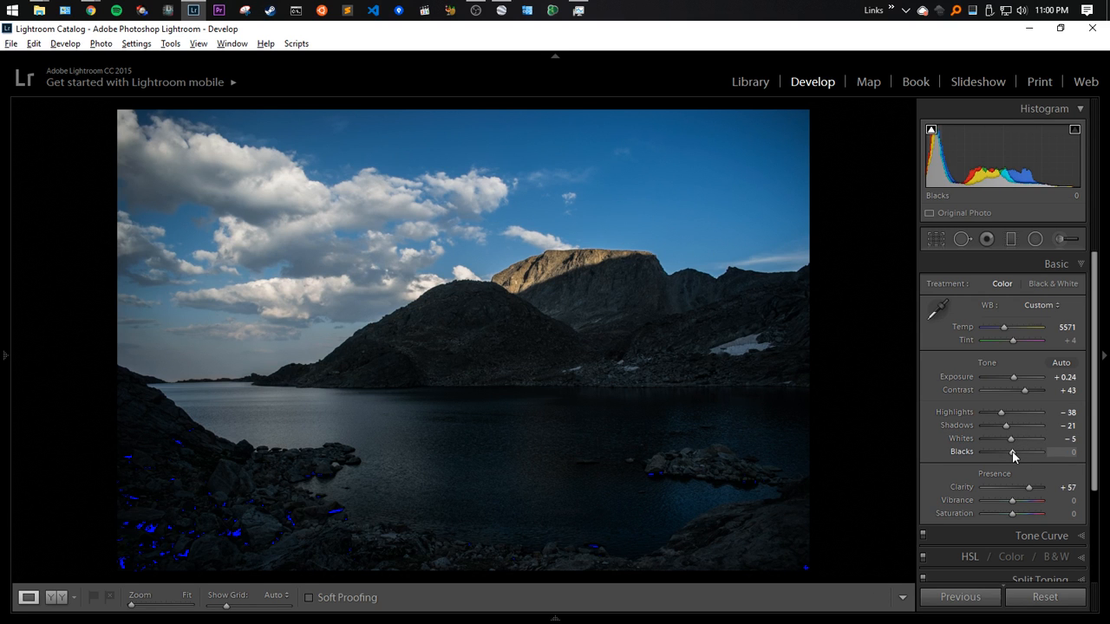
mouse_move(1012, 451)
left_mouse_down()
mouse_move(1035, 452)
mouse_move(1015, 452)
left_mouse_up()
Switch to the Twitch channel page in Chrome to read the newest stream chat messages
key("alt+Tab")
key("alt+Tab")
key("alt+Tab")
key("alt+Tab")
key("alt+Tab")
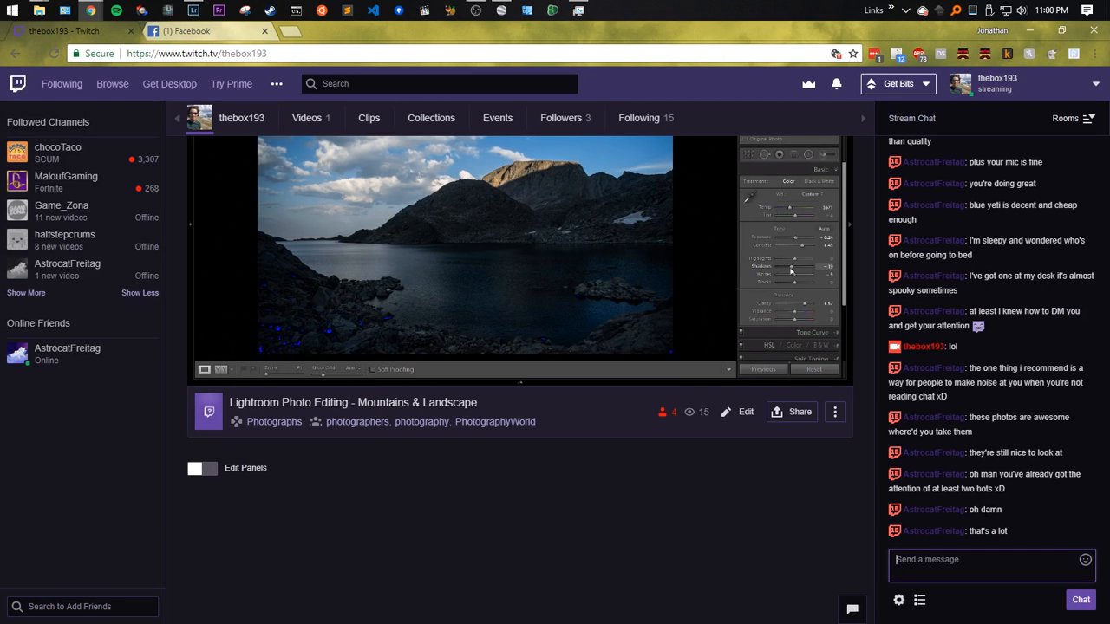
Check the total size in the Properties window of the selected 2018 photo folders, glance at the Twitch stream, and close Properties
key("alt+Tab")
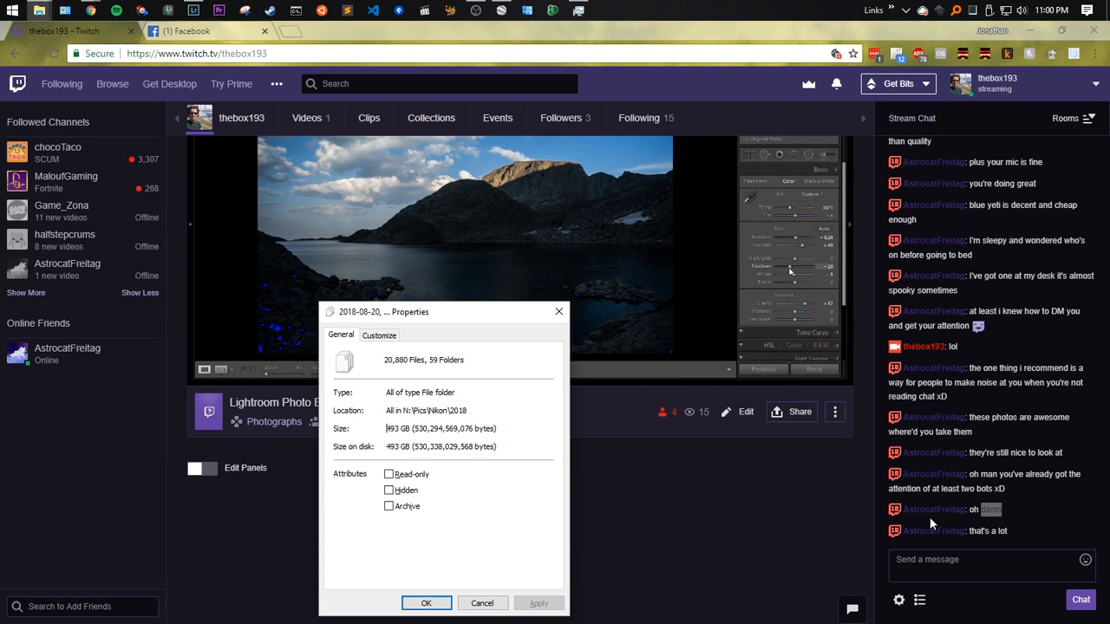
double_click(394, 429)
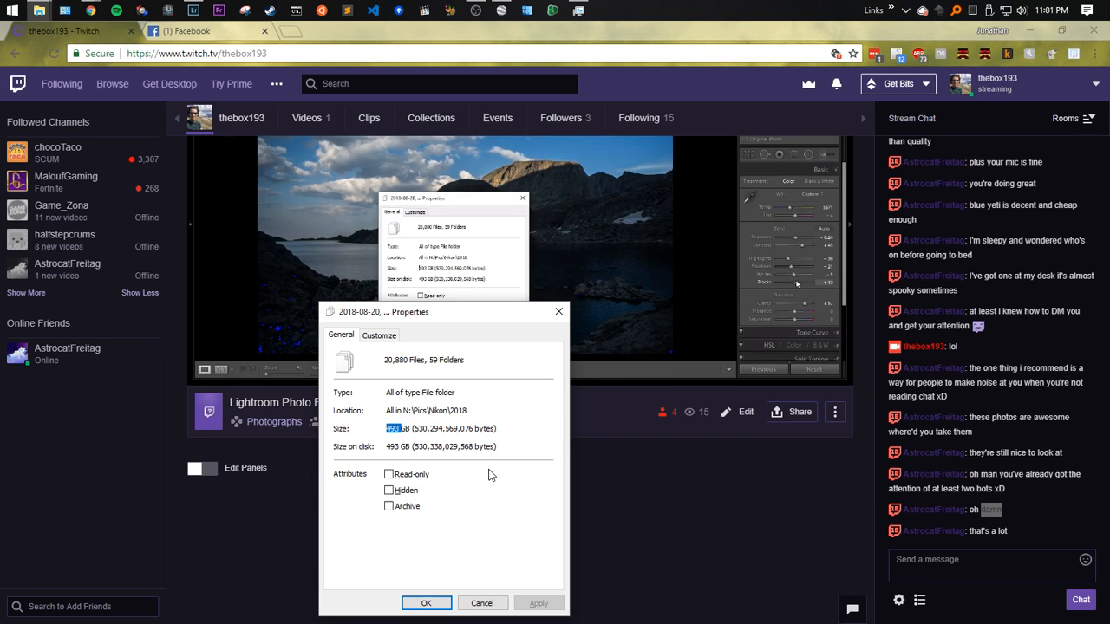
left_click(1029, 31)
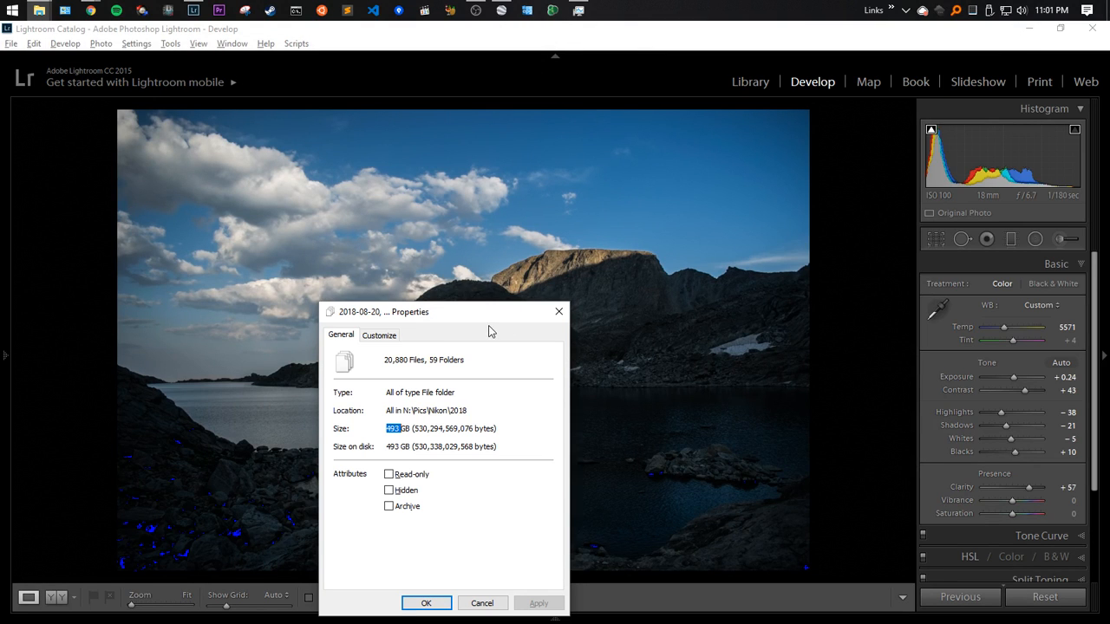
left_click_drag(480, 313, 468, 254)
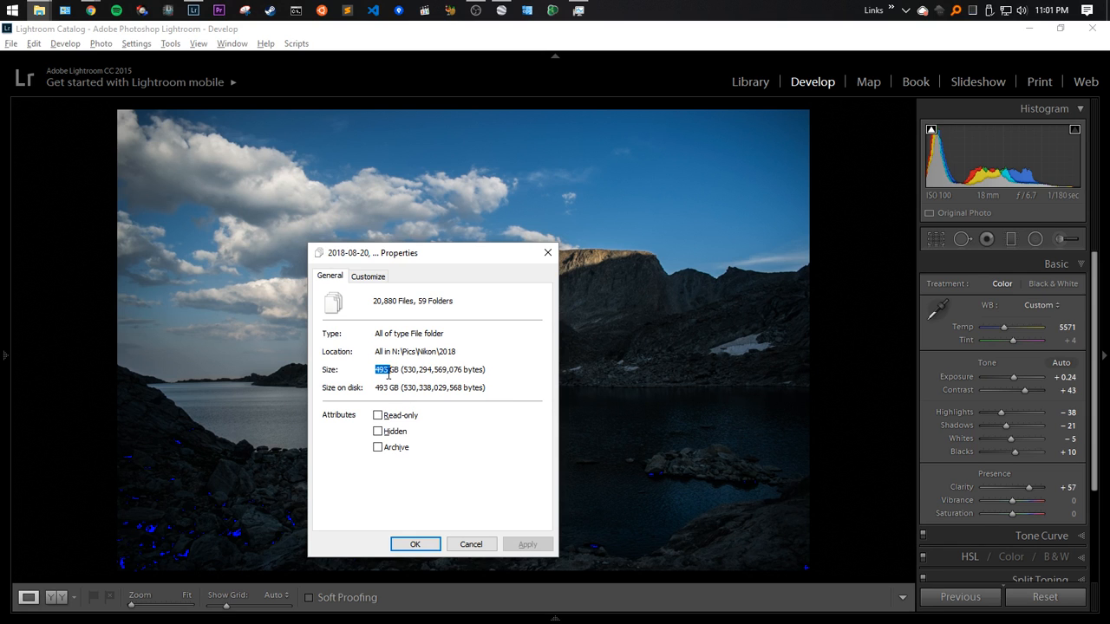
key("alt+Tab")
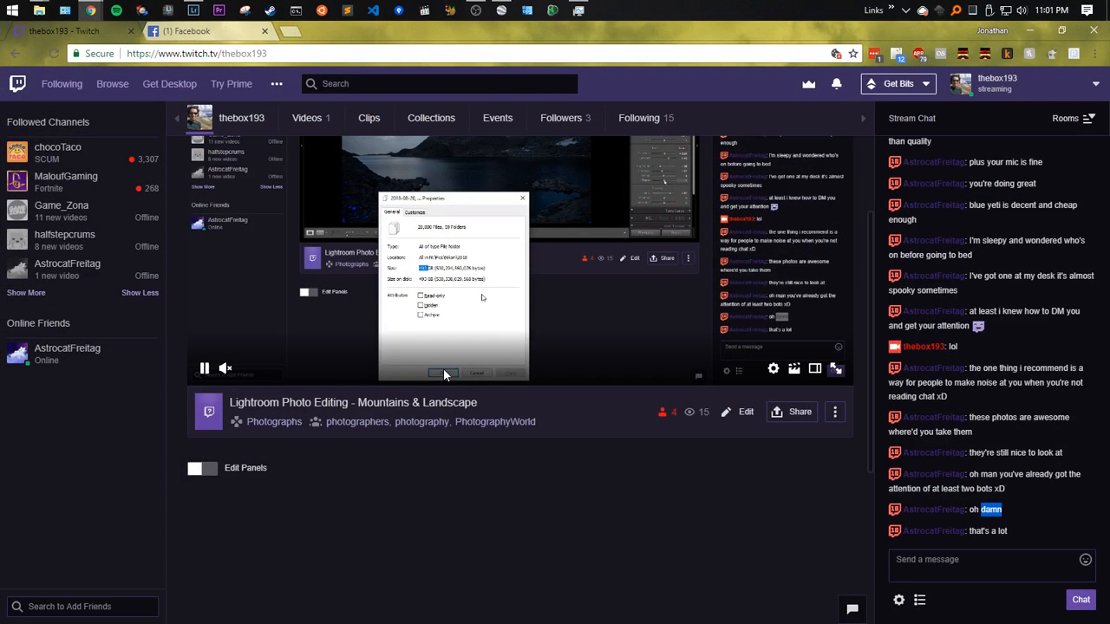
key("alt+Tab")
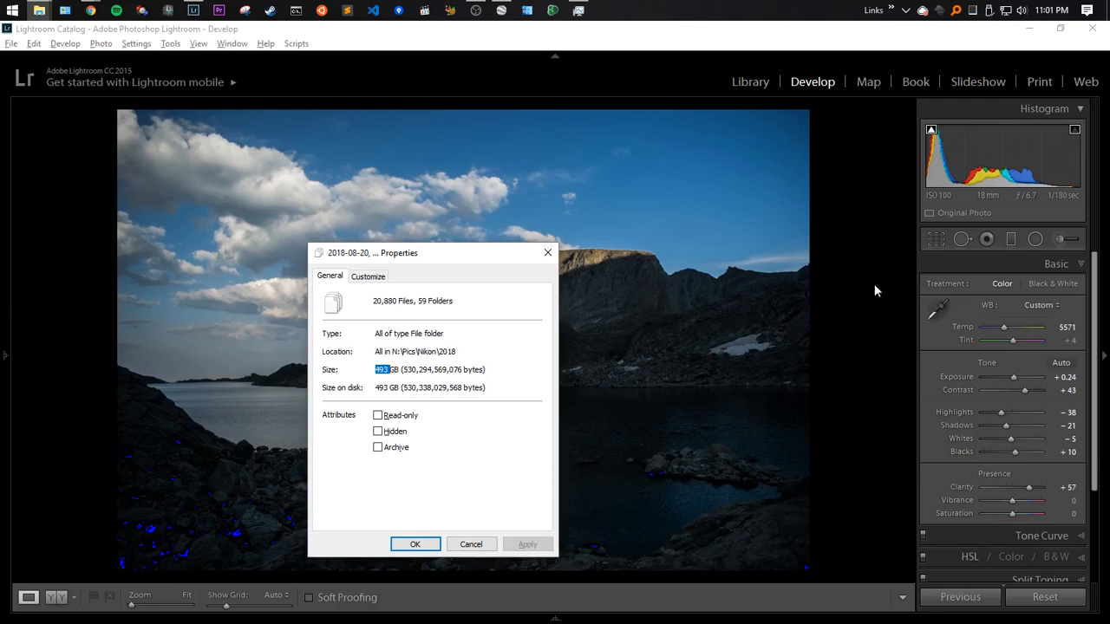
left_click(545, 252)
Switch to the 2018 photo folder in File Explorer, look over the selected August folders, and return to Lightroom
key("alt+Tab")
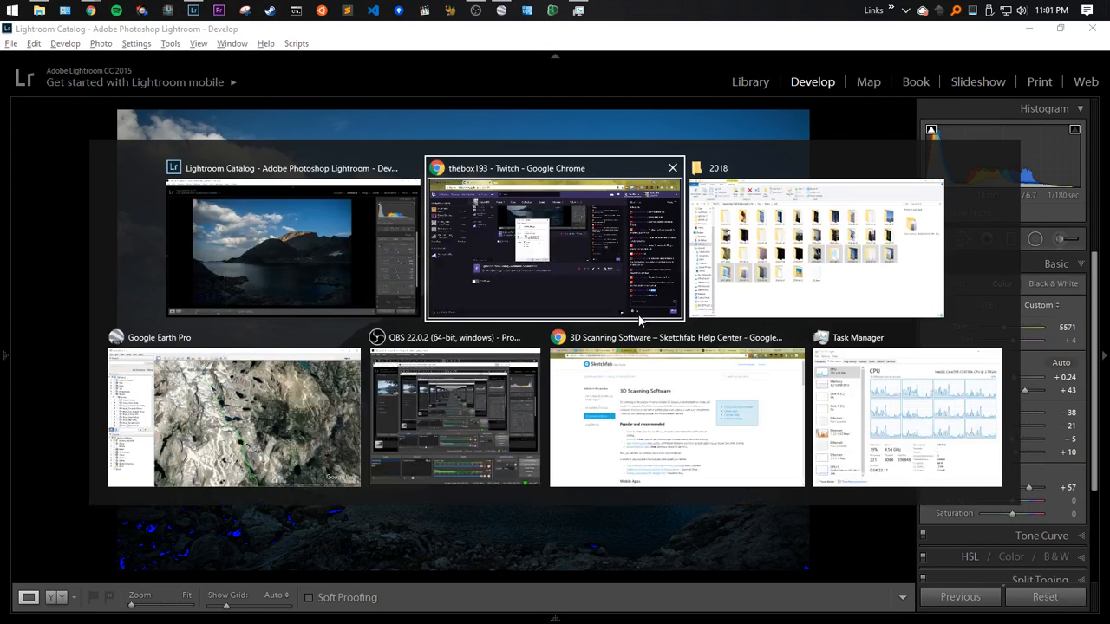
left_click(780, 269)
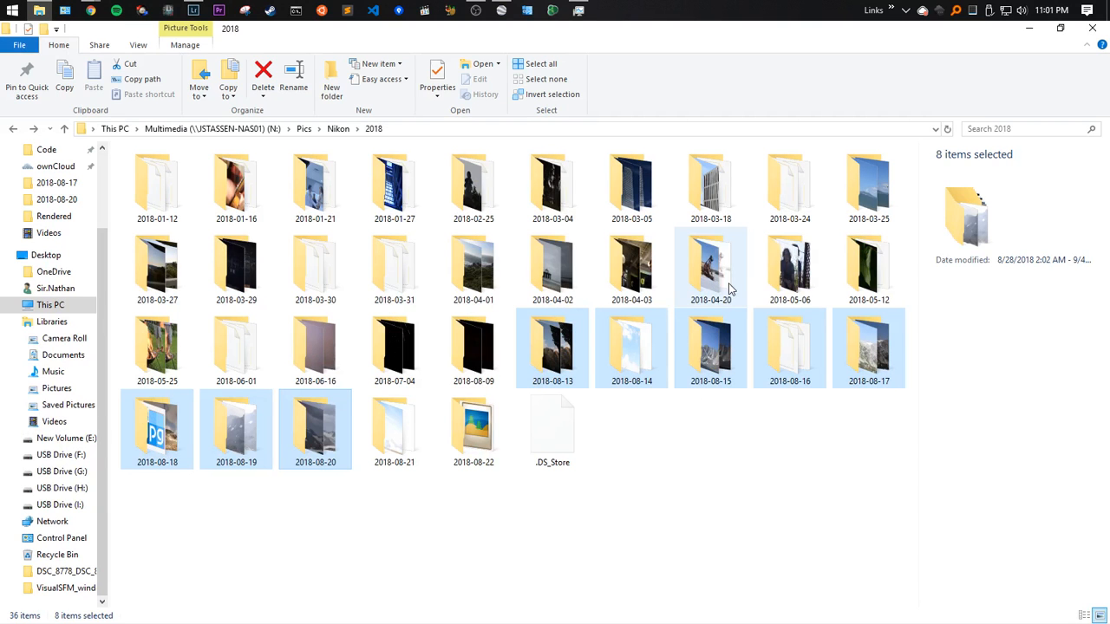
key("alt")
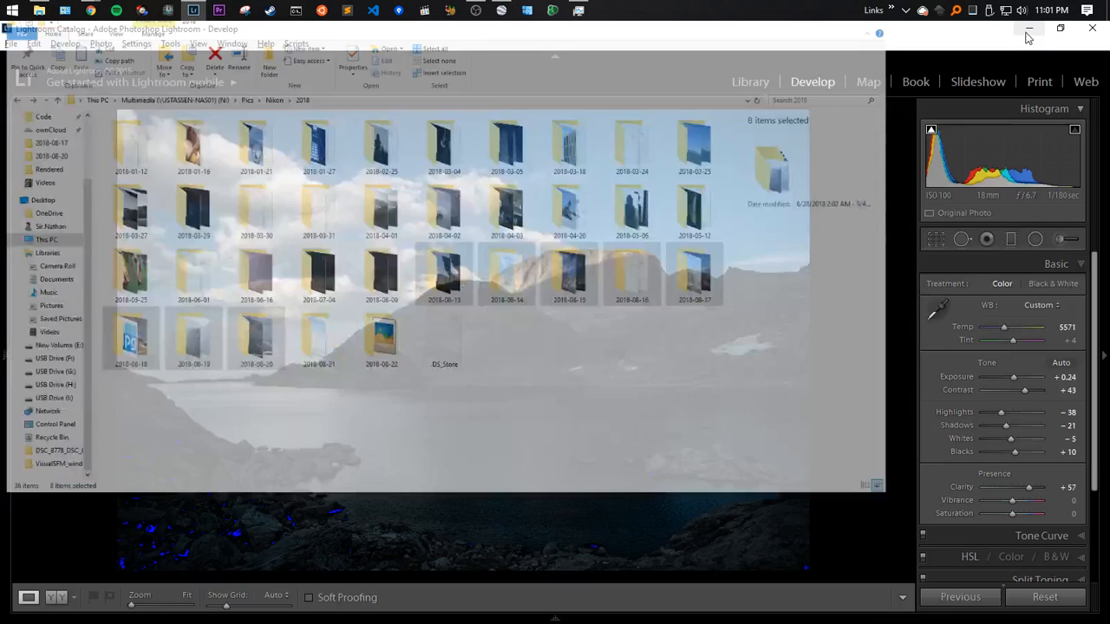
left_click(1030, 28)
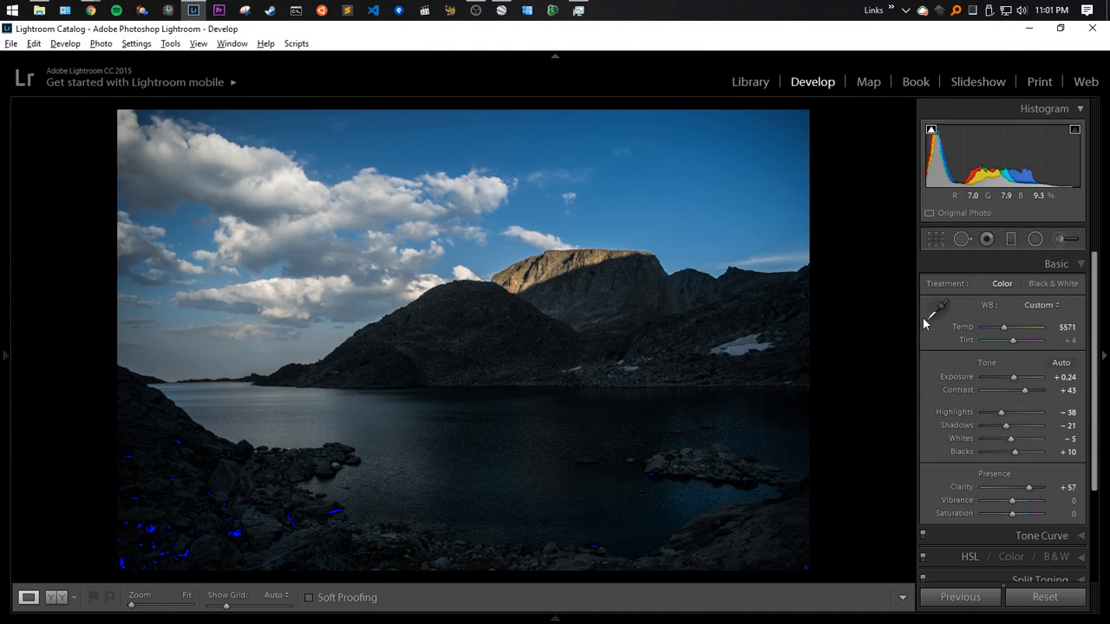
Set the lake photo's vibrance to +33 and check the sunlit peak at 1:1
left_click_drag(1013, 503, 1019, 507)
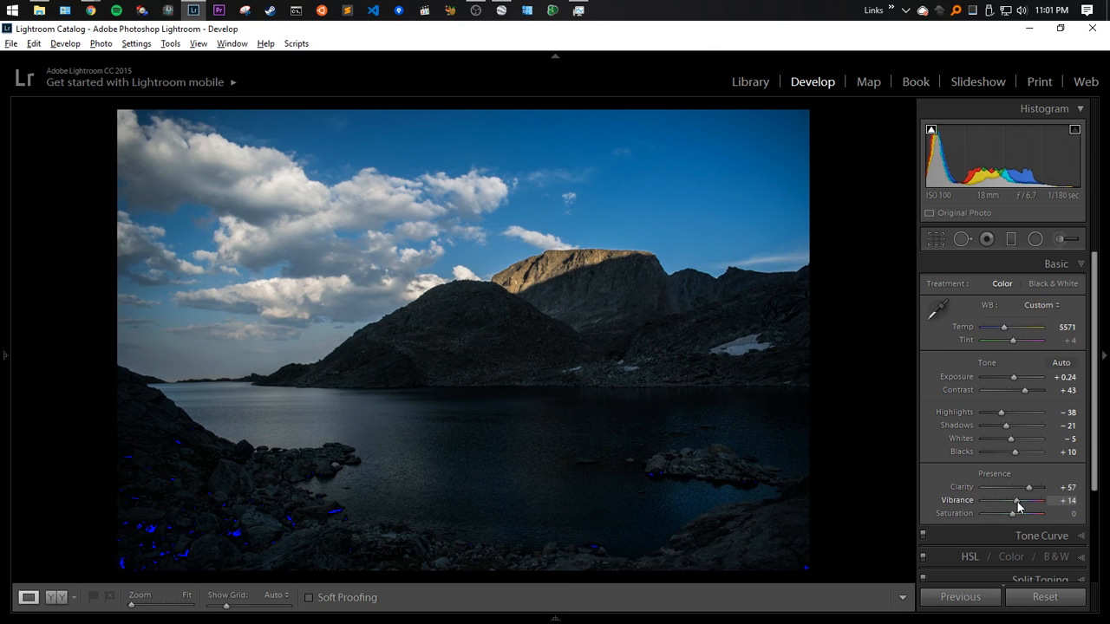
left_click_drag(1019, 508, 1024, 508)
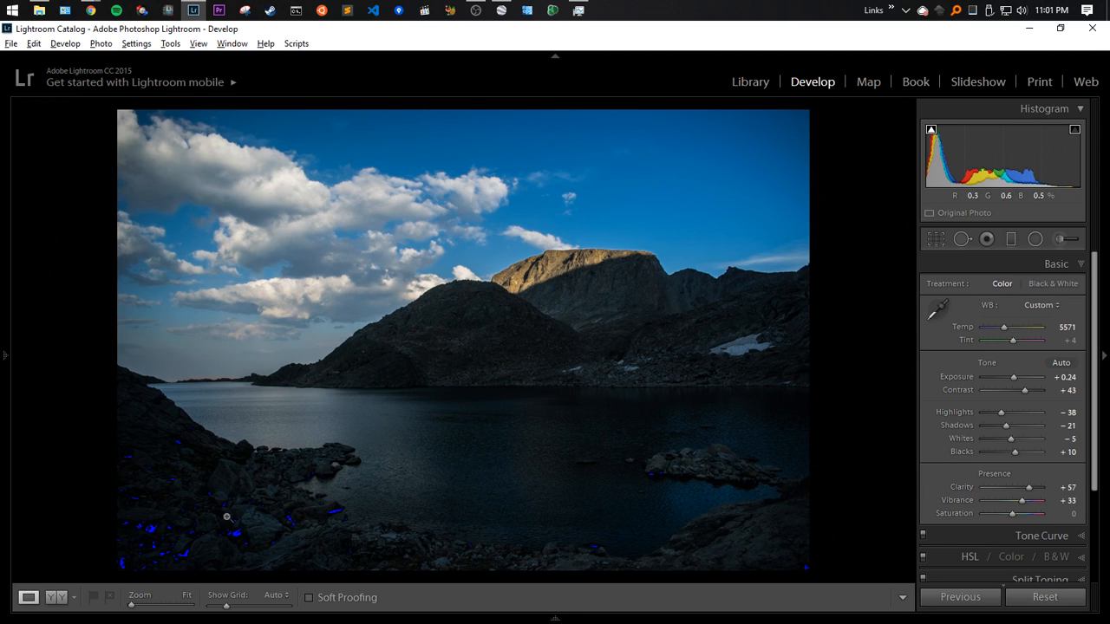
left_click(695, 333)
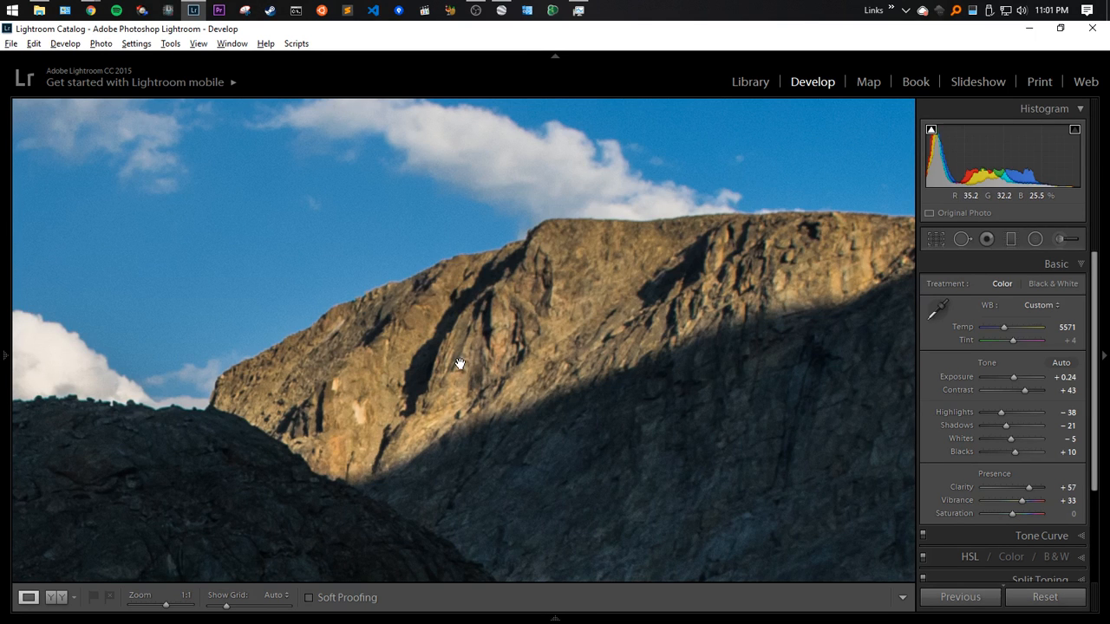
left_click(532, 312)
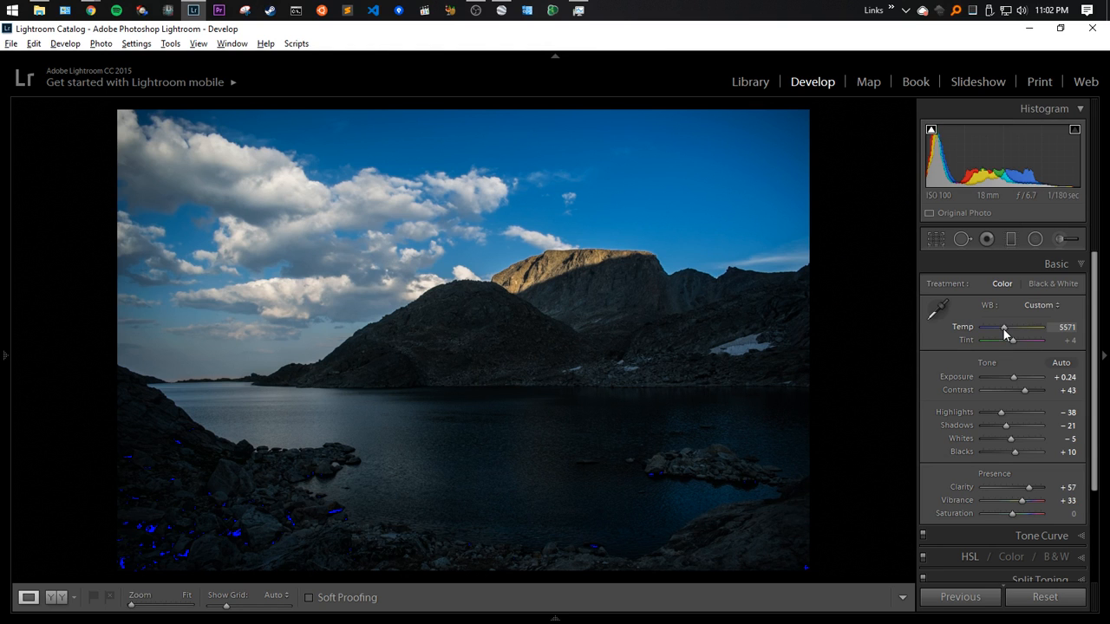
Keep the temperature at 5571 and set the shadows to -12 and the highlights to -60
left_click_drag(1003, 328, 1004, 328)
left_click_drag(1004, 328, 1003, 328)
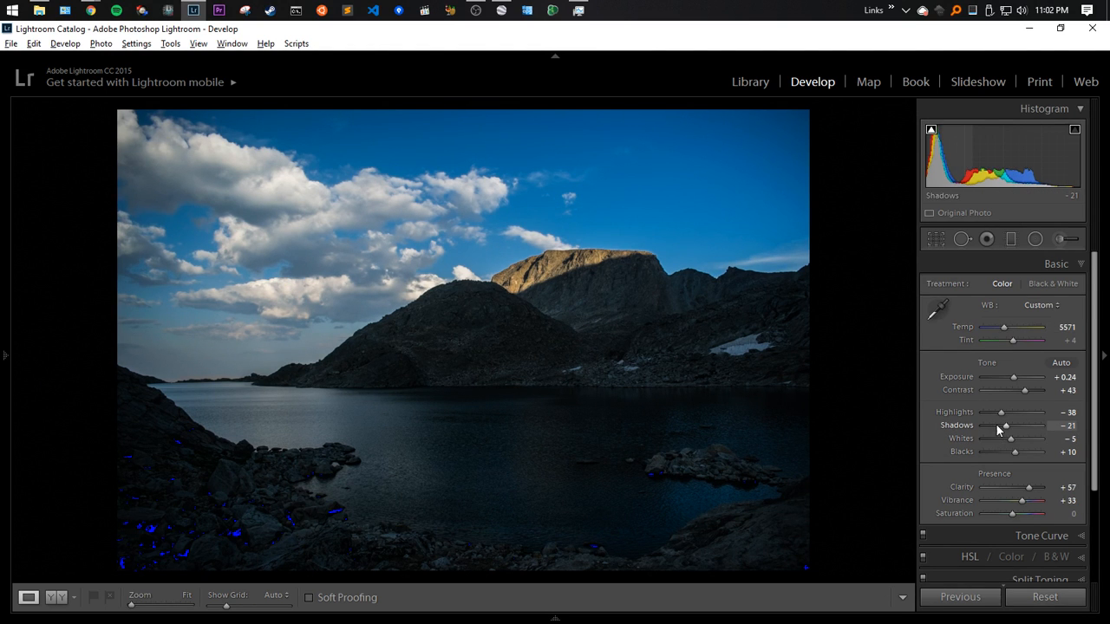
left_click_drag(996, 425, 1008, 427)
mouse_move(1000, 416)
left_mouse_down()
mouse_move(1011, 416)
mouse_move(996, 418)
left_mouse_up()
Enable Remove Chromatic Aberration in the lens corrections while viewing the mountain ridge at 1:1
scroll(1024, 520, "down", 3)
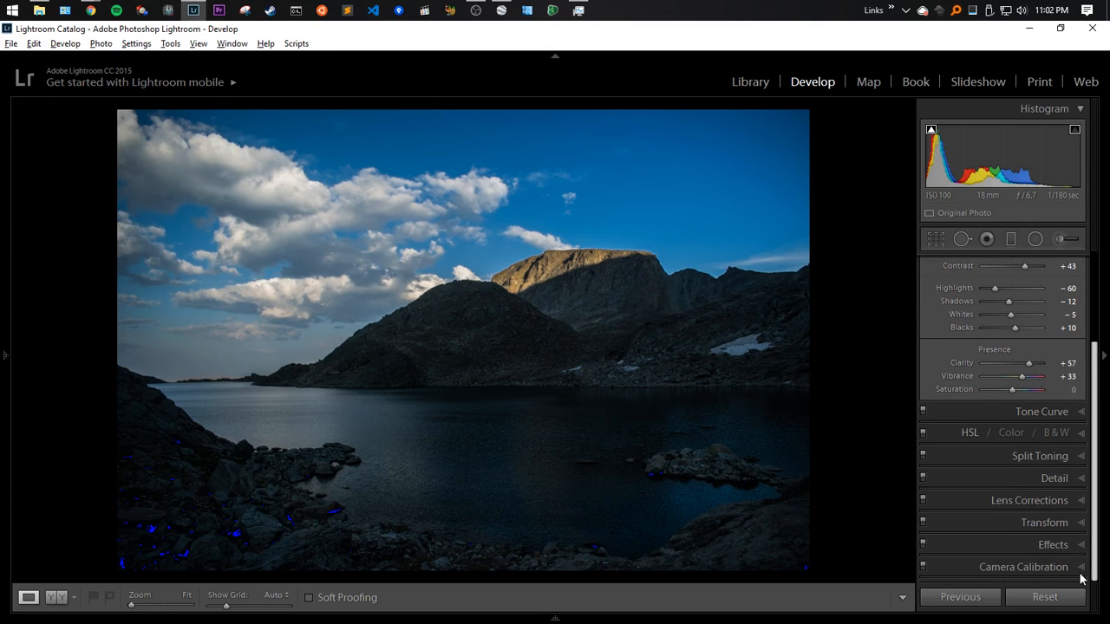
left_click(1065, 500)
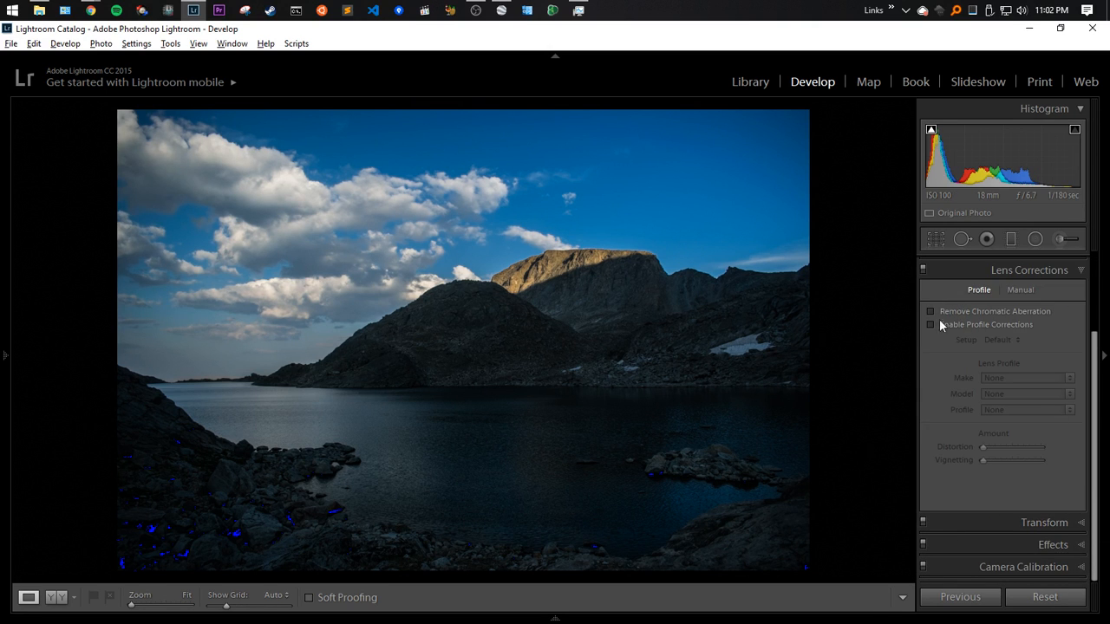
left_click(782, 297)
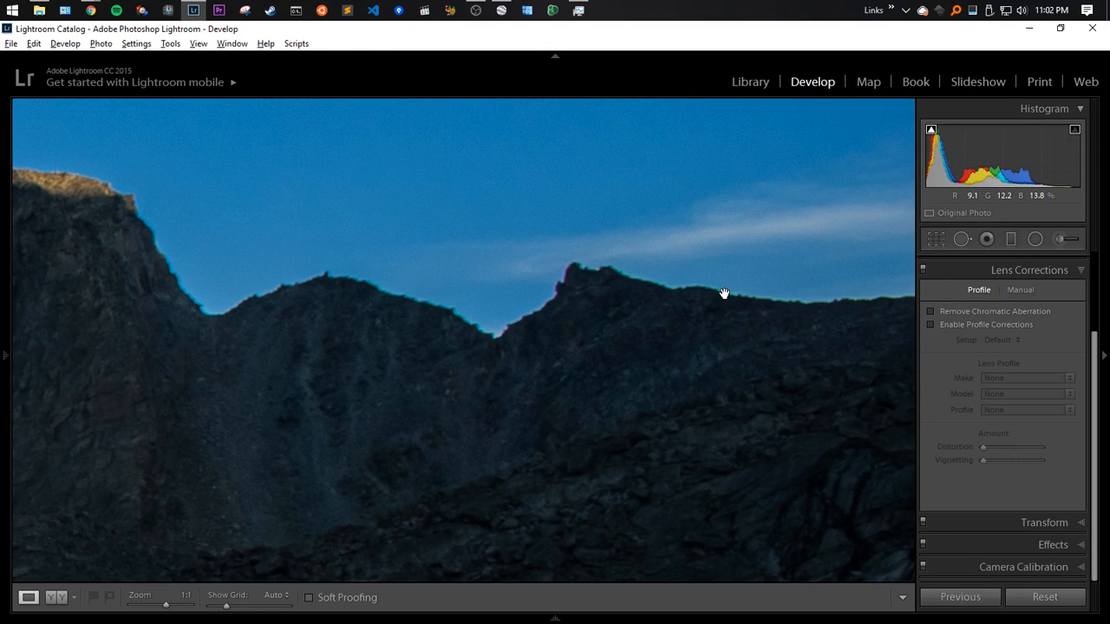
left_click(951, 314)
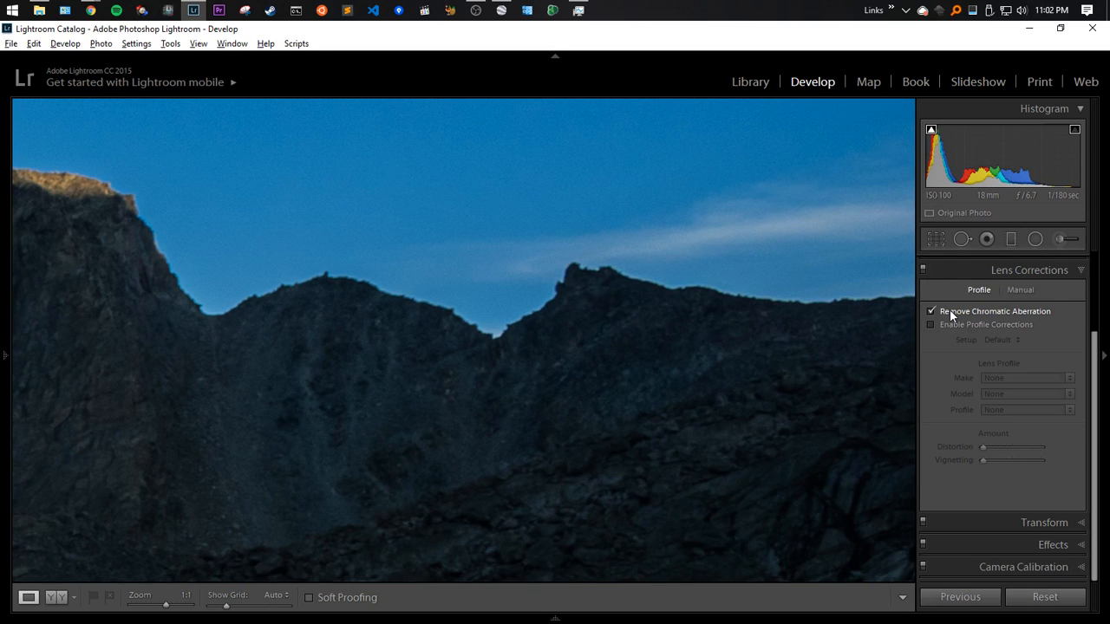
key("z")
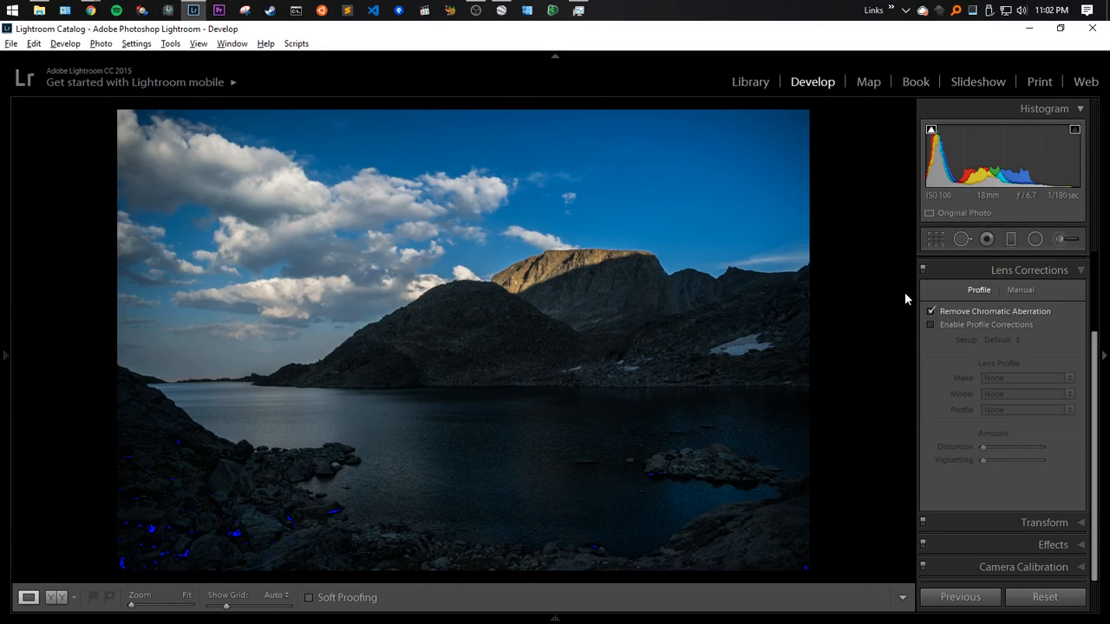
Switch to the Twitch channel page to check for new chat messages and return to Lightroom
key("alt+Tab")
key("Escape")
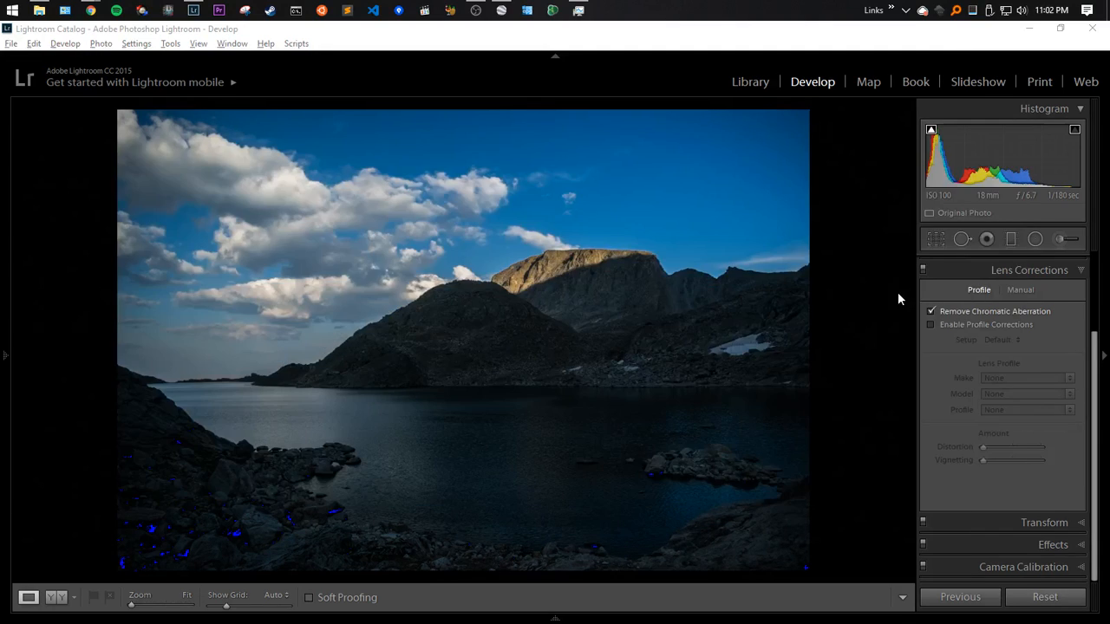
key("alt+Tab")
key("alt+Tab")
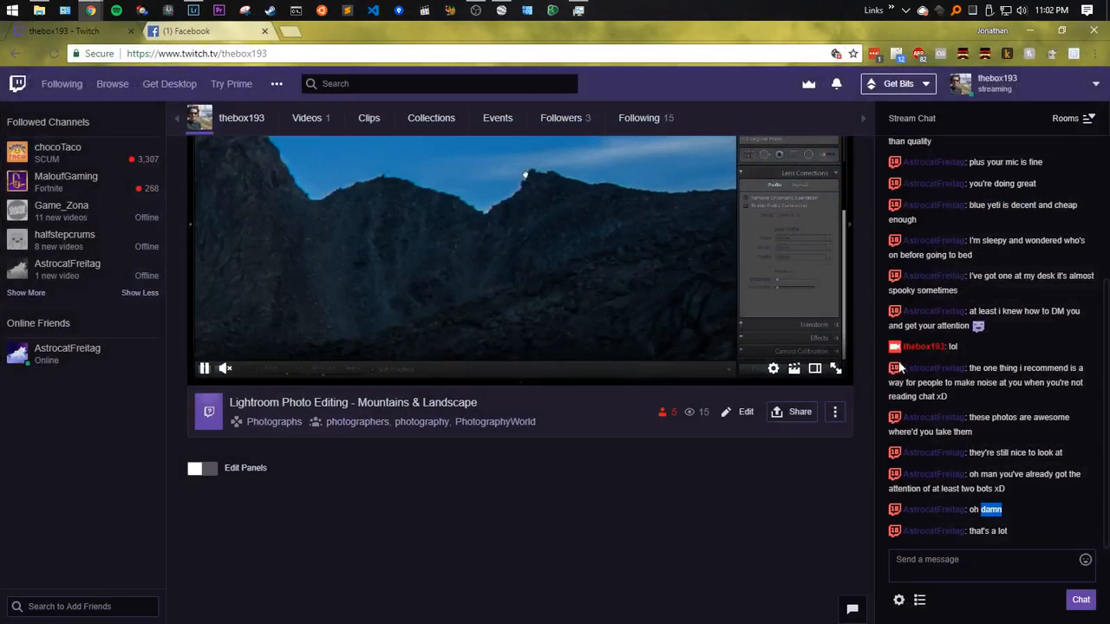
key("alt+Tab")
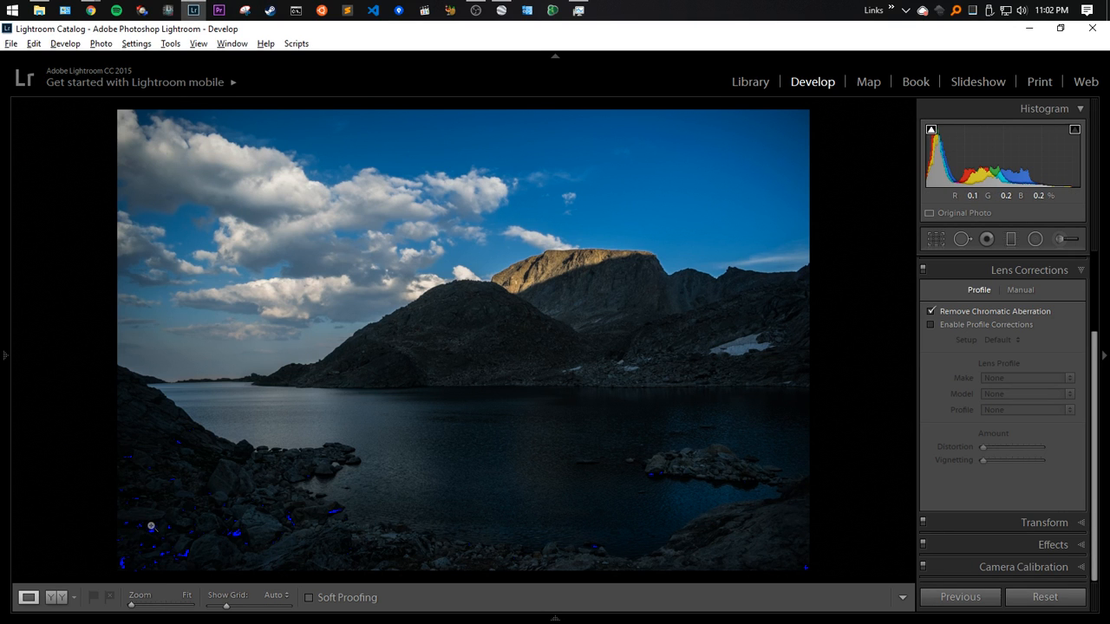
Inspect the ridge and hill edges at 1:1 for remaining color fringing and look at the manual lens correction options
left_click(739, 286)
left_click_drag(731, 287, 519, 273)
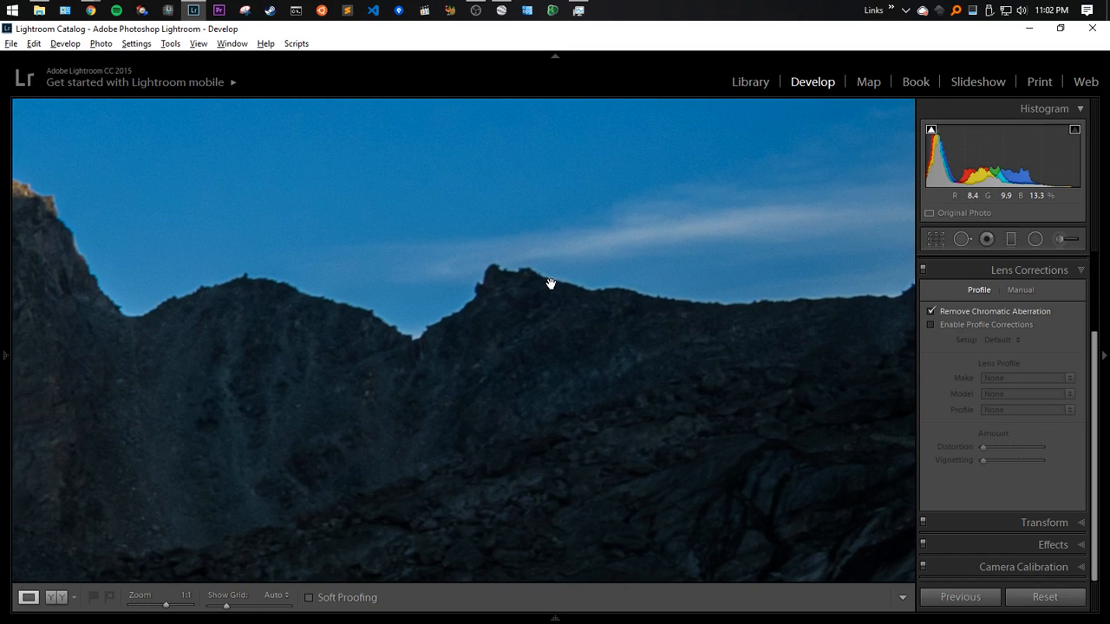
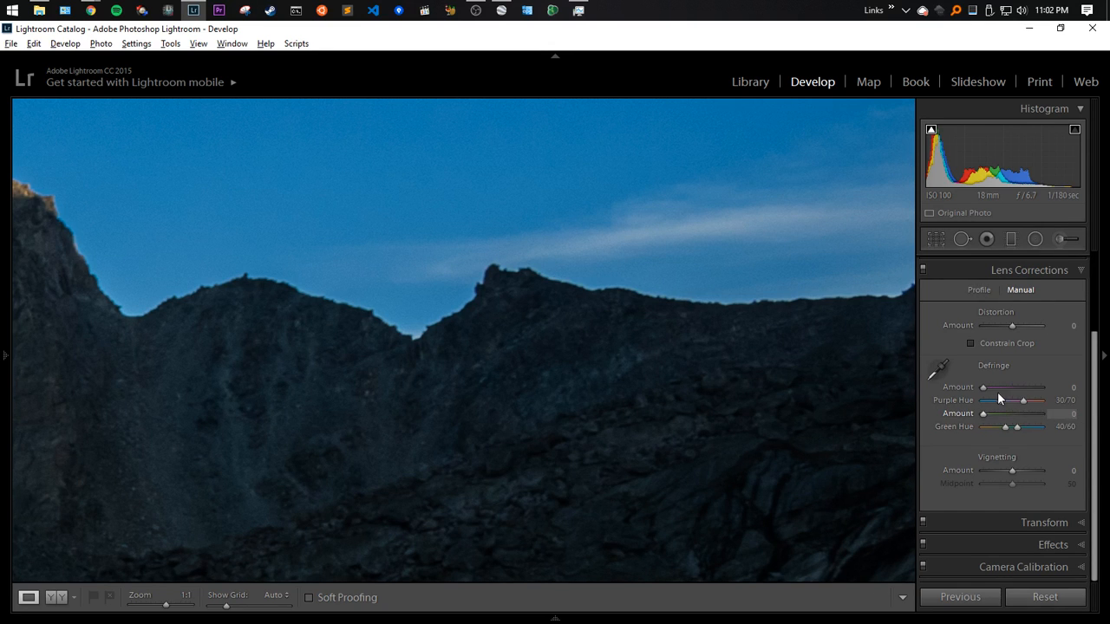
left_click(936, 292)
left_click_drag(373, 331, 632, 360)
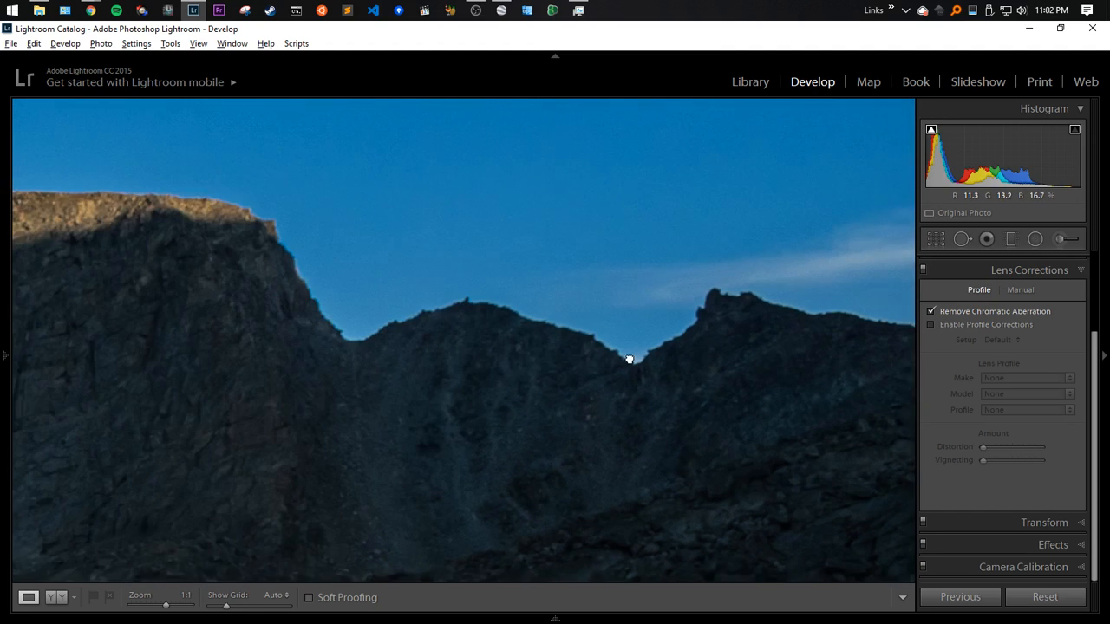
left_click_drag(487, 354, 622, 366)
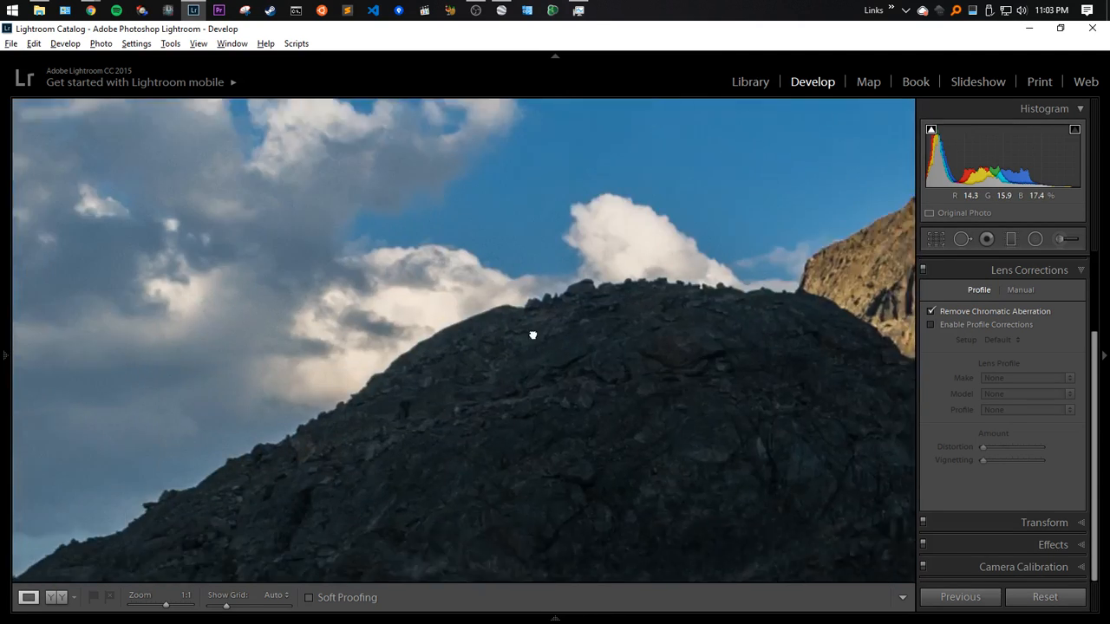
left_click_drag(532, 335, 573, 338)
left_click(572, 338)
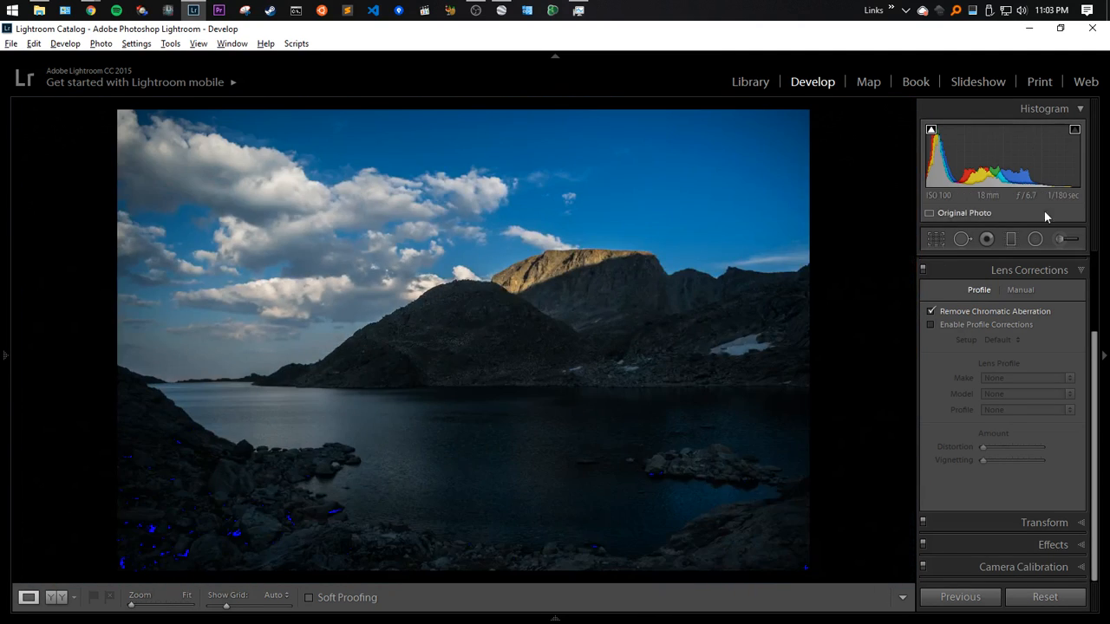
Return to the basic adjustments and set the clarity to +74
left_click(954, 270)
left_click(1081, 263)
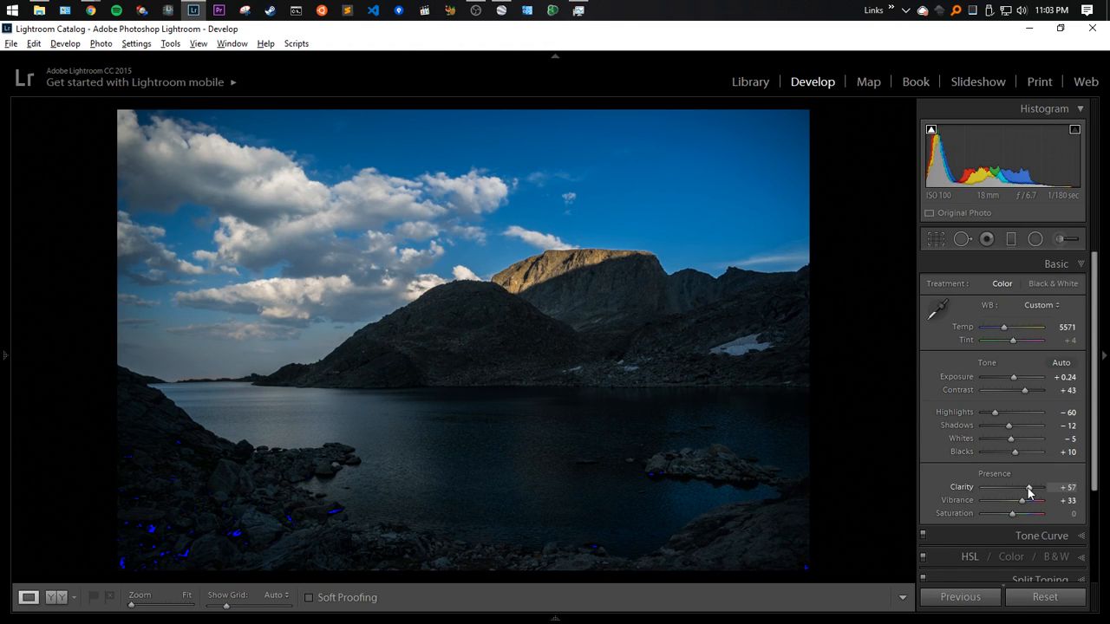
left_click_drag(1027, 489, 1033, 495)
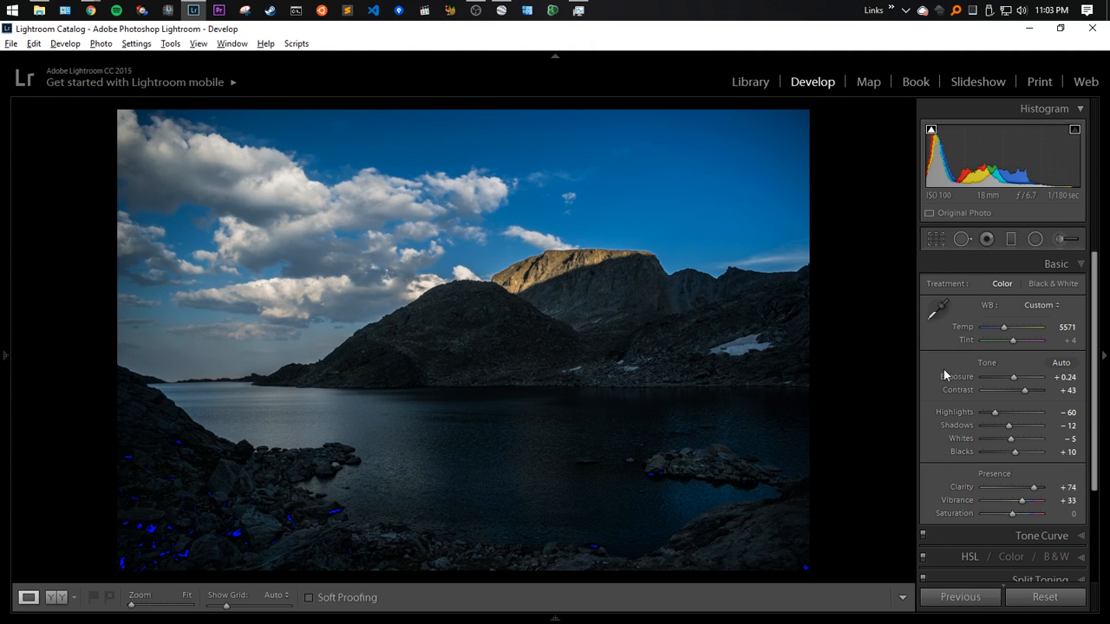
Set the sharpening amount to 34 and luminance noise reduction to 12, and check the blue sky at 1:1
scroll(944, 370, "down", 3)
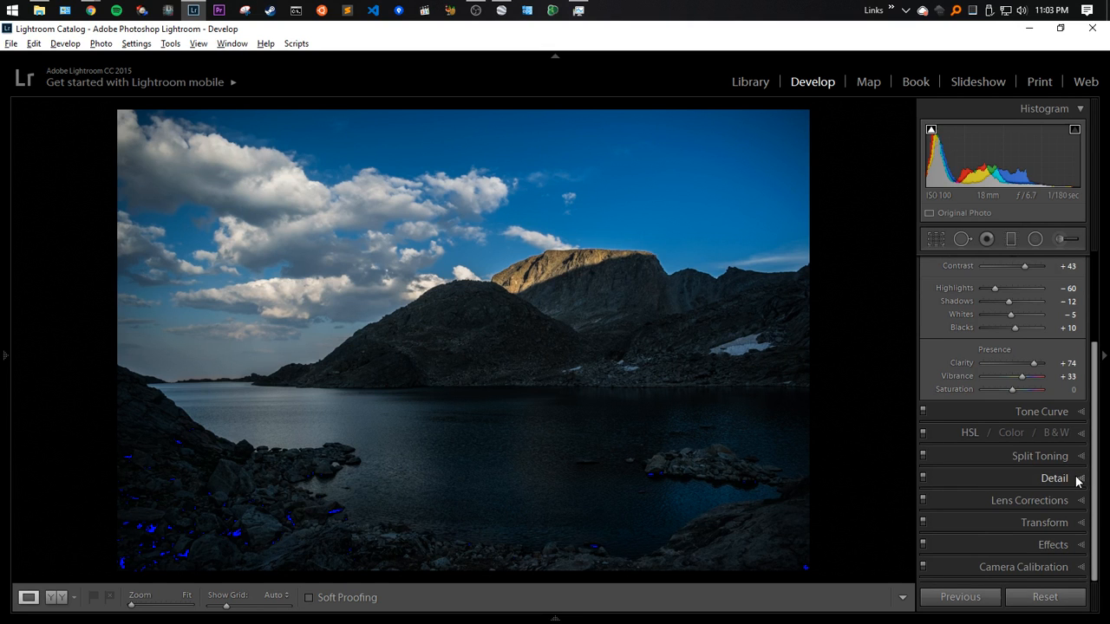
left_click(1078, 479)
left_click_drag(993, 394, 996, 398)
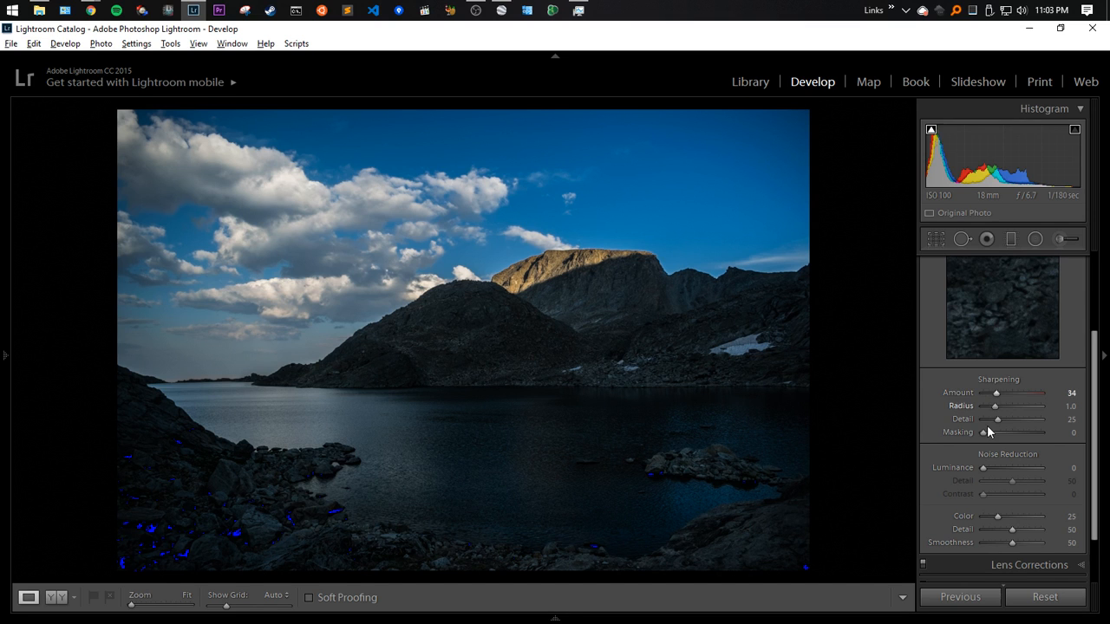
left_click_drag(985, 469, 995, 468)
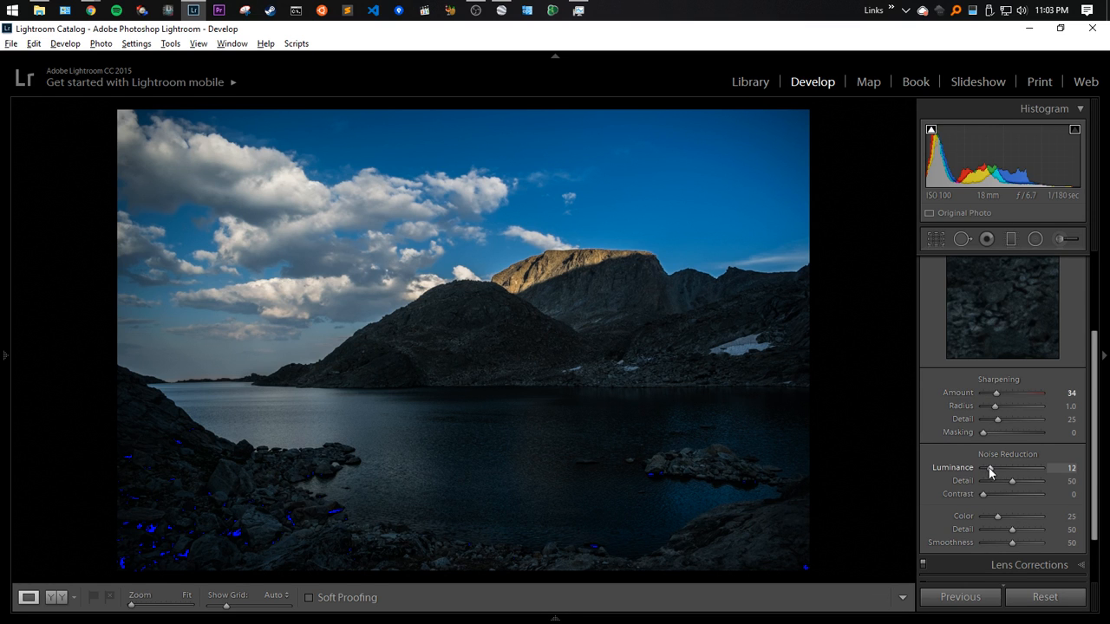
left_click(692, 227)
left_click_drag(359, 218, 455, 401)
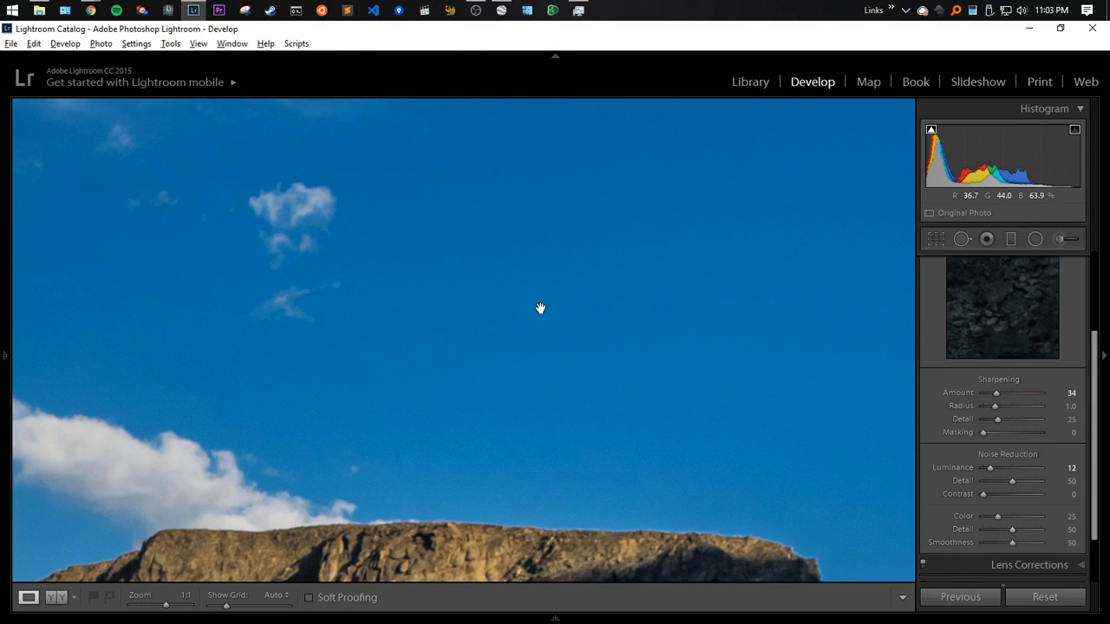
left_click_drag(539, 308, 541, 334)
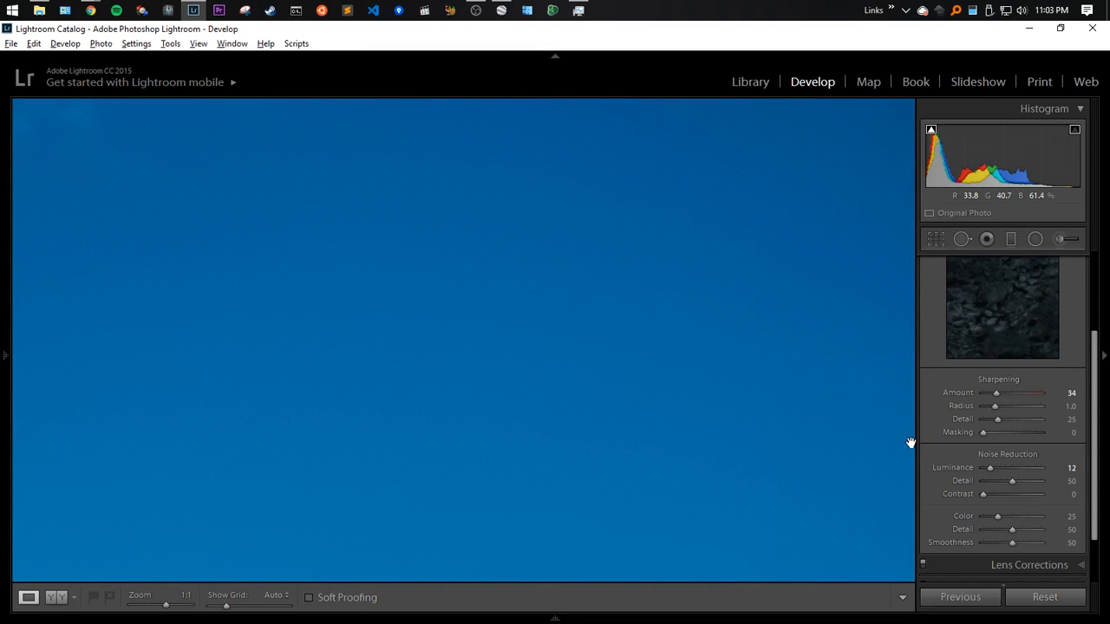
Undo the last luminance noise reduction change, set luminance to 11 and fit the whole photo in view
key("ctrl+z")
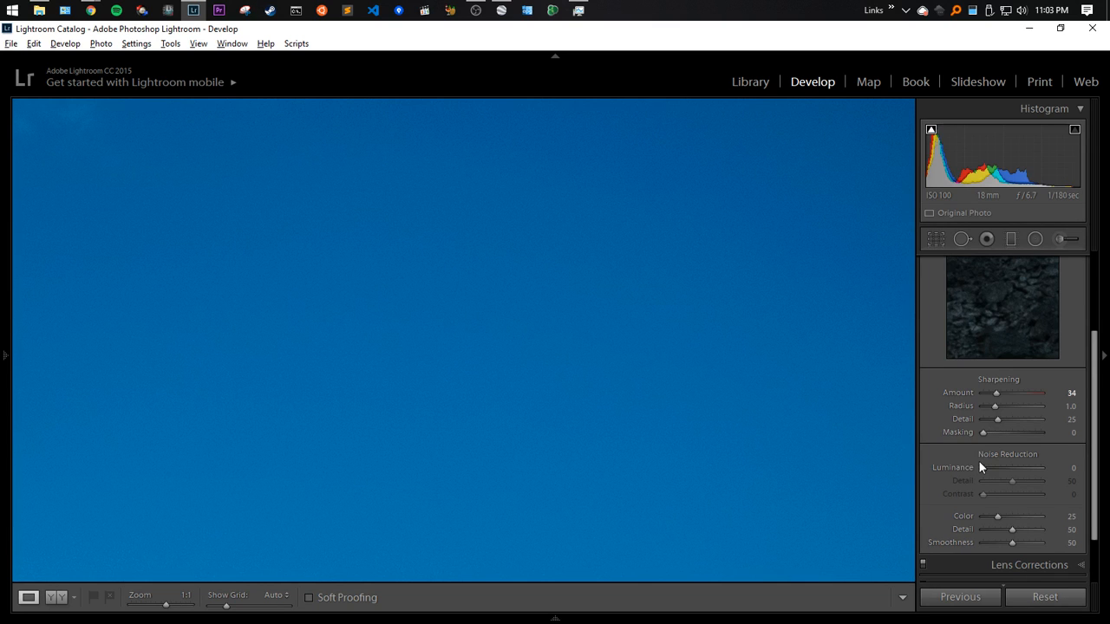
left_click_drag(981, 467, 989, 468)
left_click(452, 303)
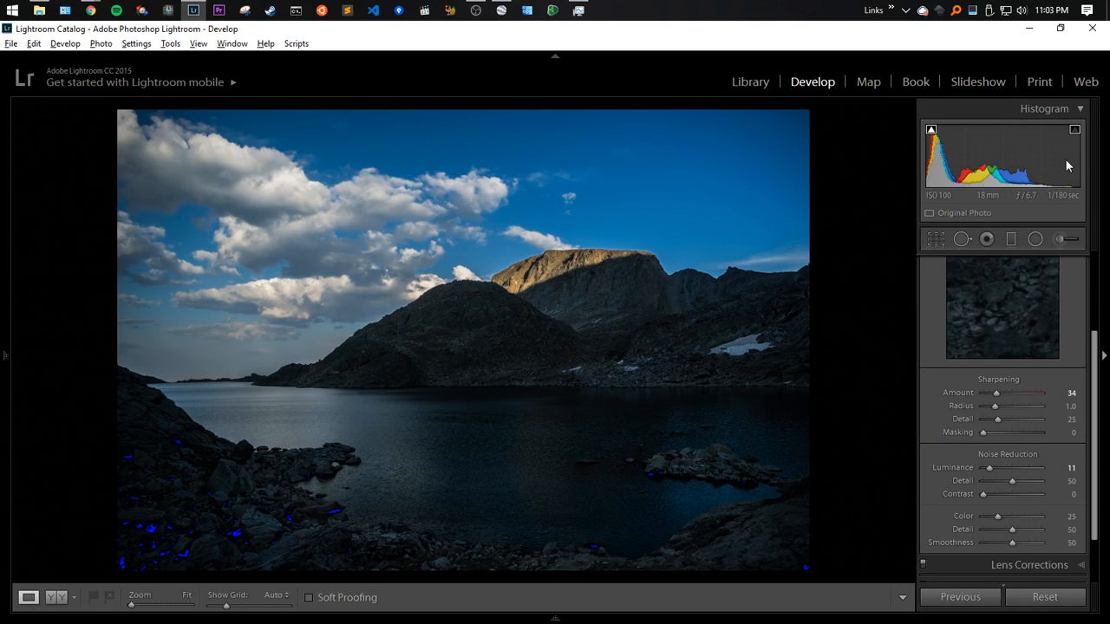
Try an RGB tone curve that slightly darkens the shadows and raises the highlights
left_click_drag(1093, 430, 1087, 479)
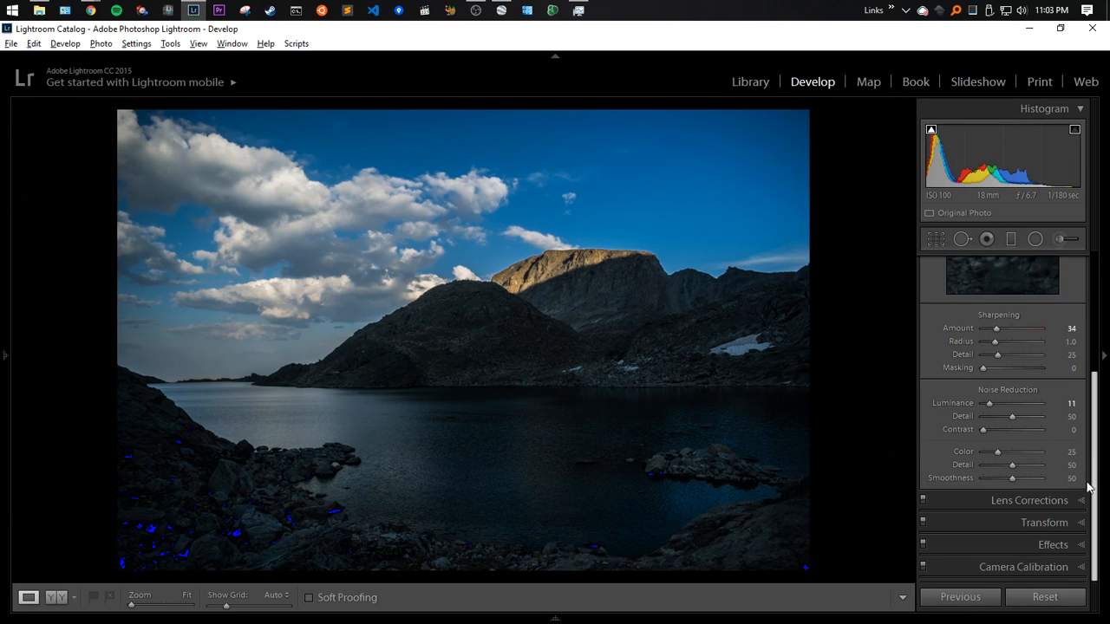
left_click(1074, 545)
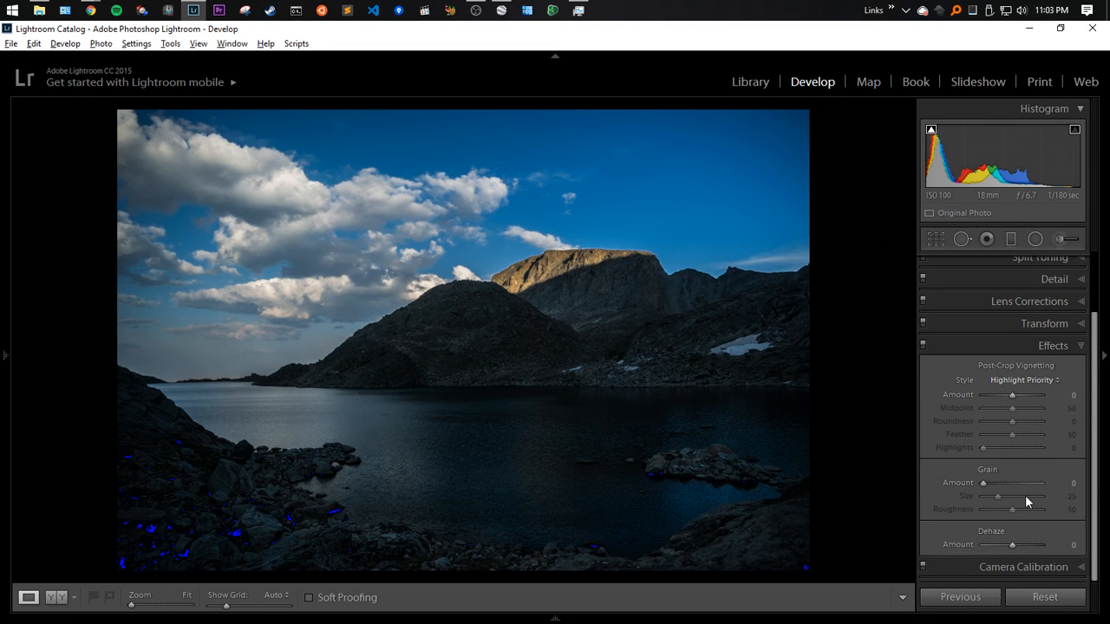
scroll(1032, 417, "up", 3)
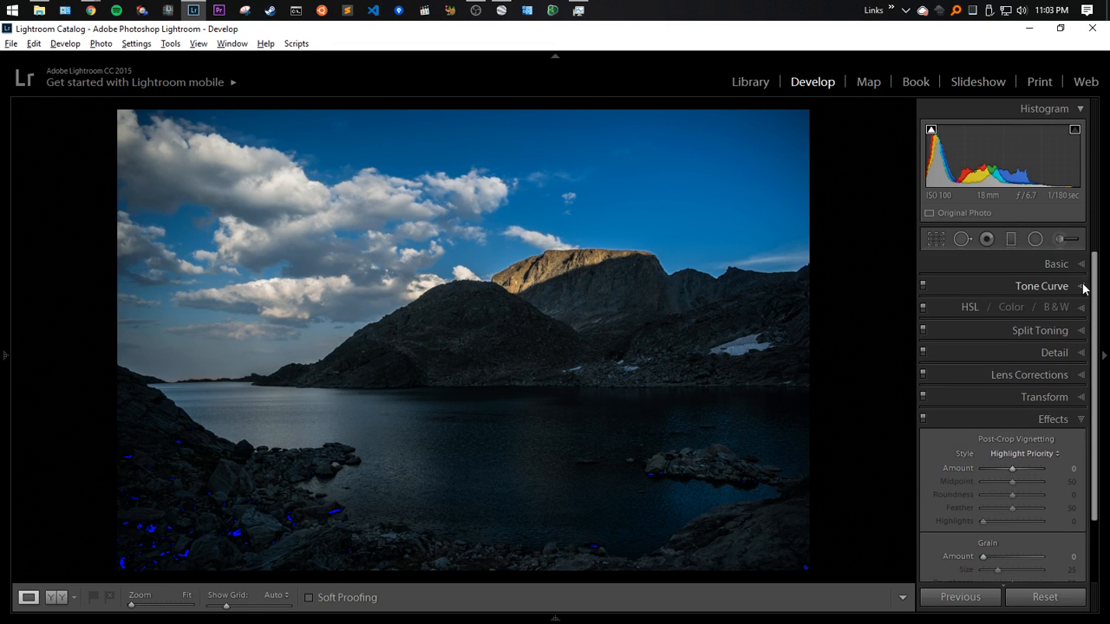
left_click(1043, 286)
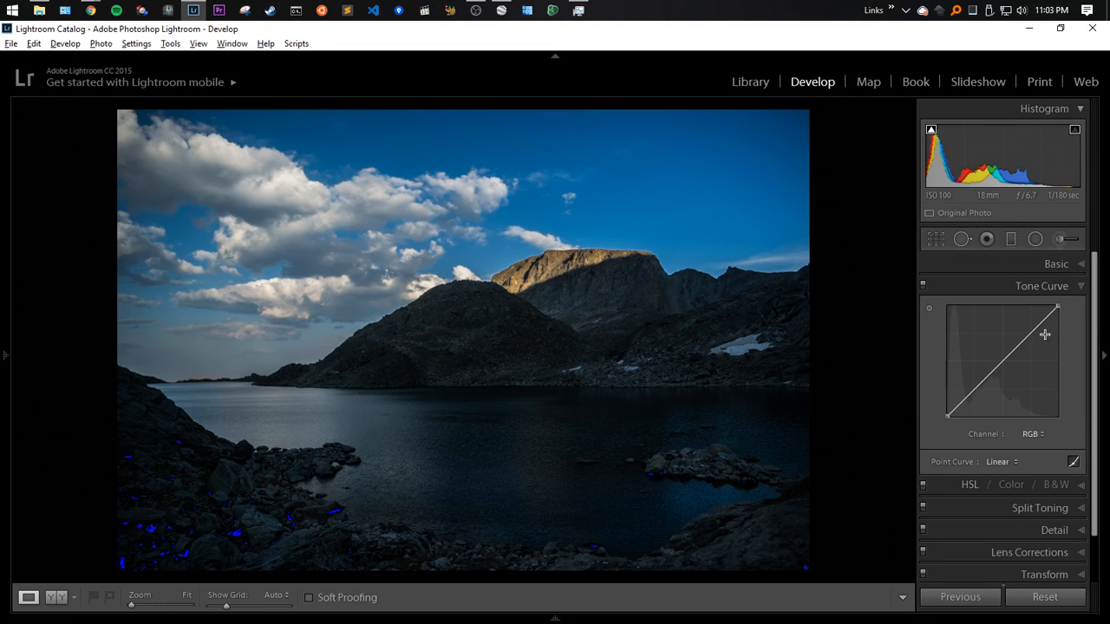
left_click(959, 405)
left_click_drag(959, 405, 960, 406)
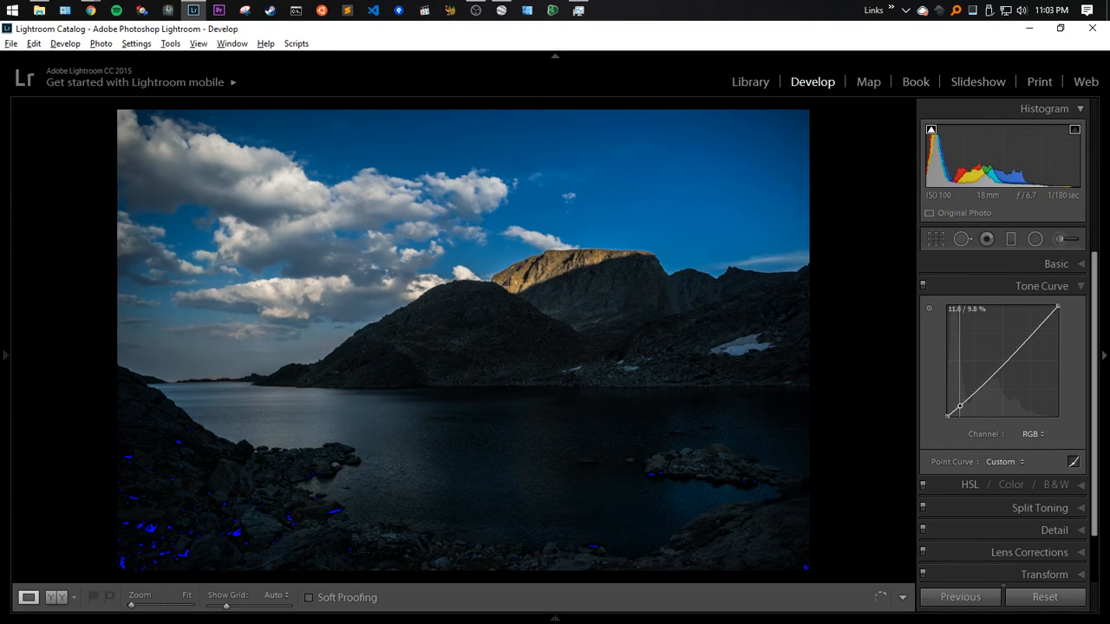
left_click_drag(1038, 327, 1037, 319)
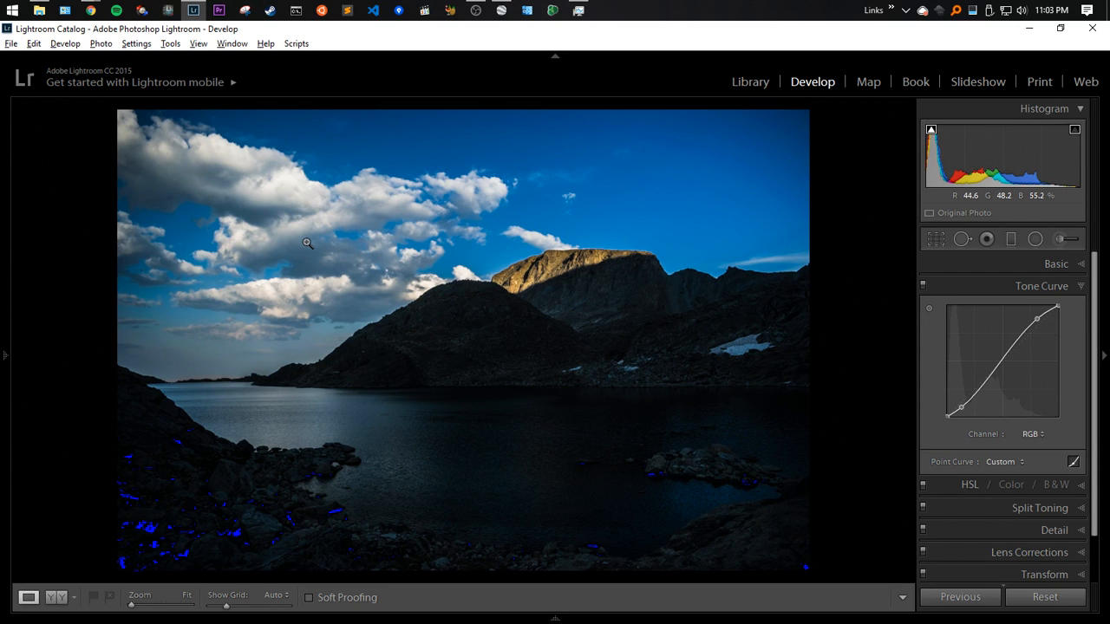
Try a tone curve with lifted shadows and lowered highlights, and remove its control points
double_click(1038, 320)
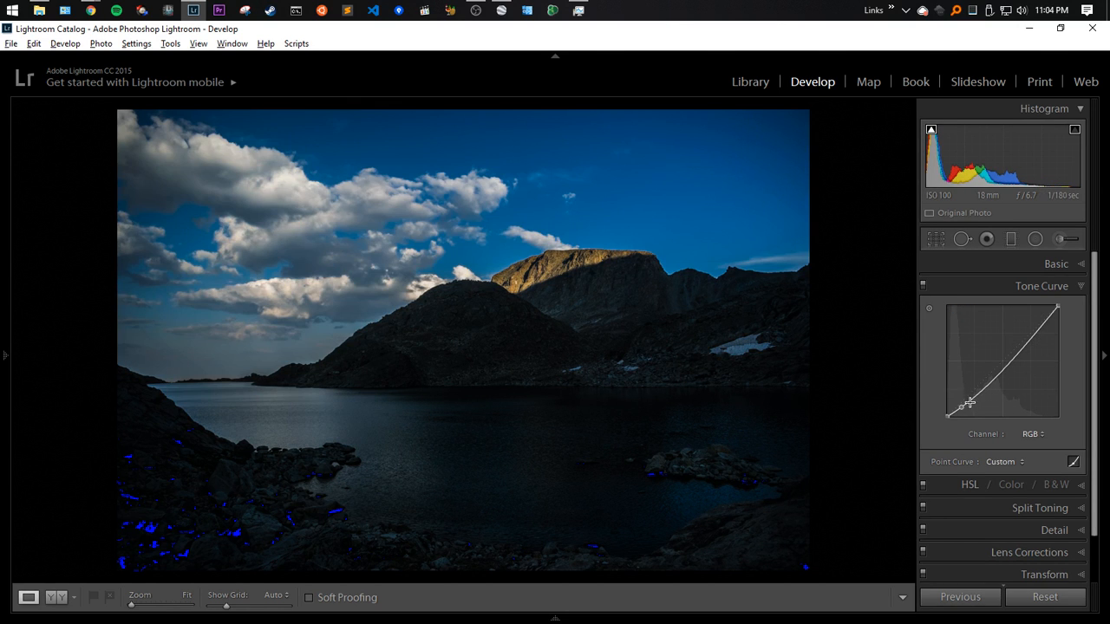
left_click_drag(962, 408, 957, 403)
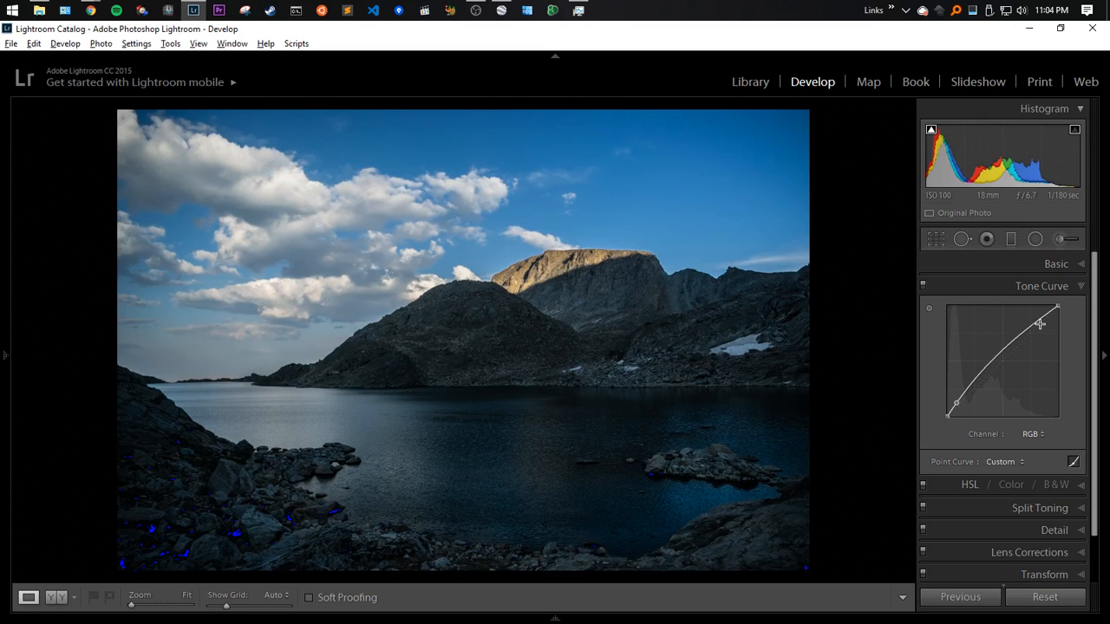
left_click_drag(1041, 321, 1042, 326)
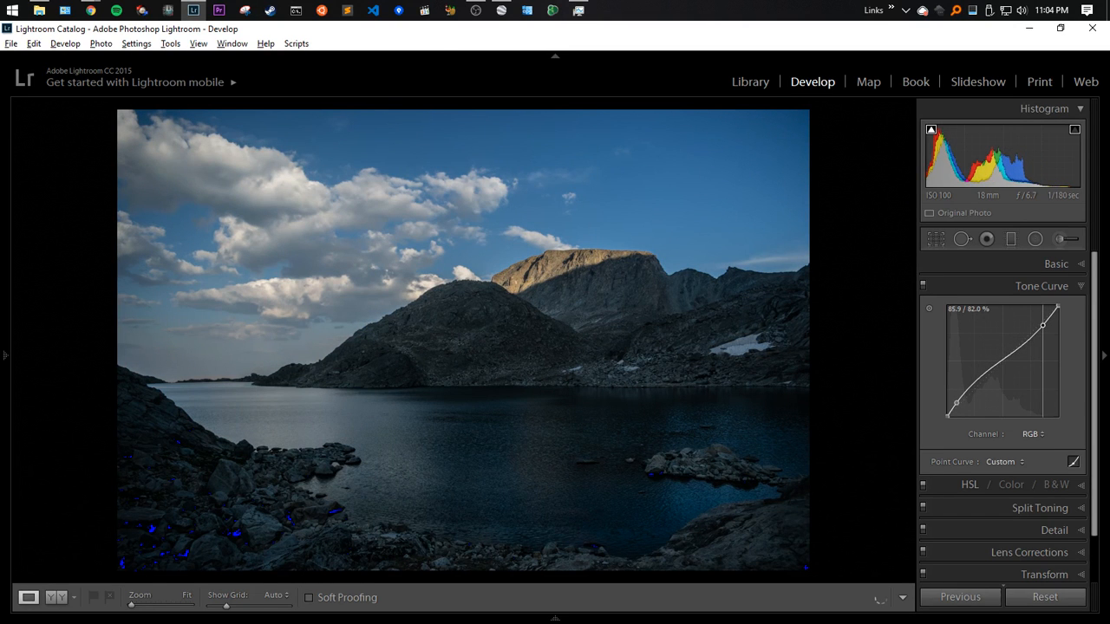
double_click(1042, 327)
left_click_drag(958, 402, 959, 405)
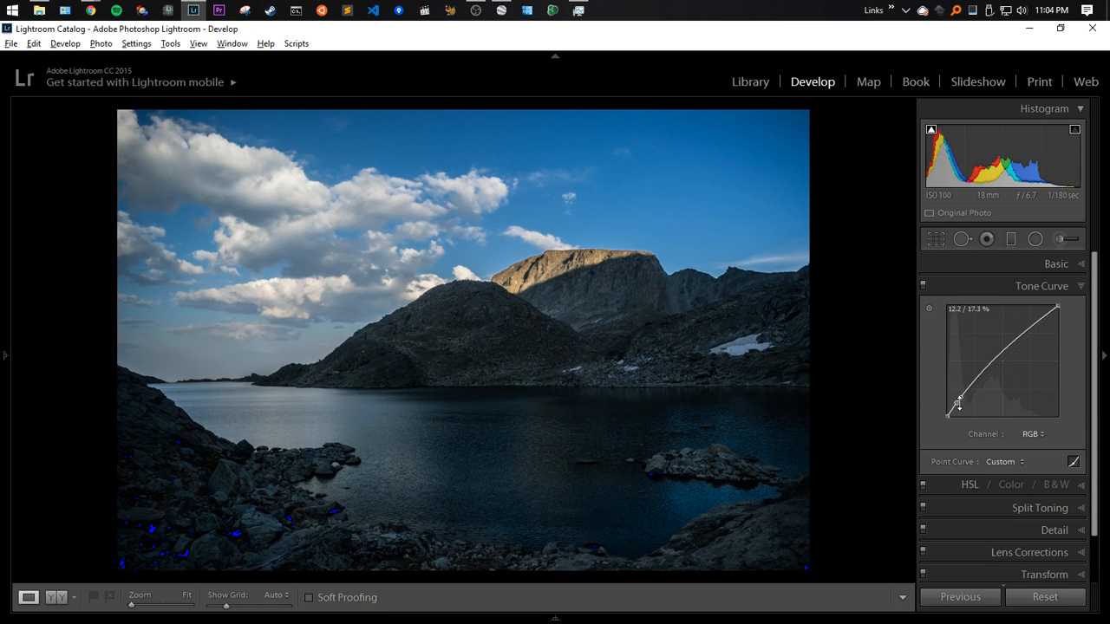
double_click(958, 403)
Add control points along the RGB tone curve's diagonal and lift the shadow point very slightly
left_click(1039, 325)
left_click(1023, 341)
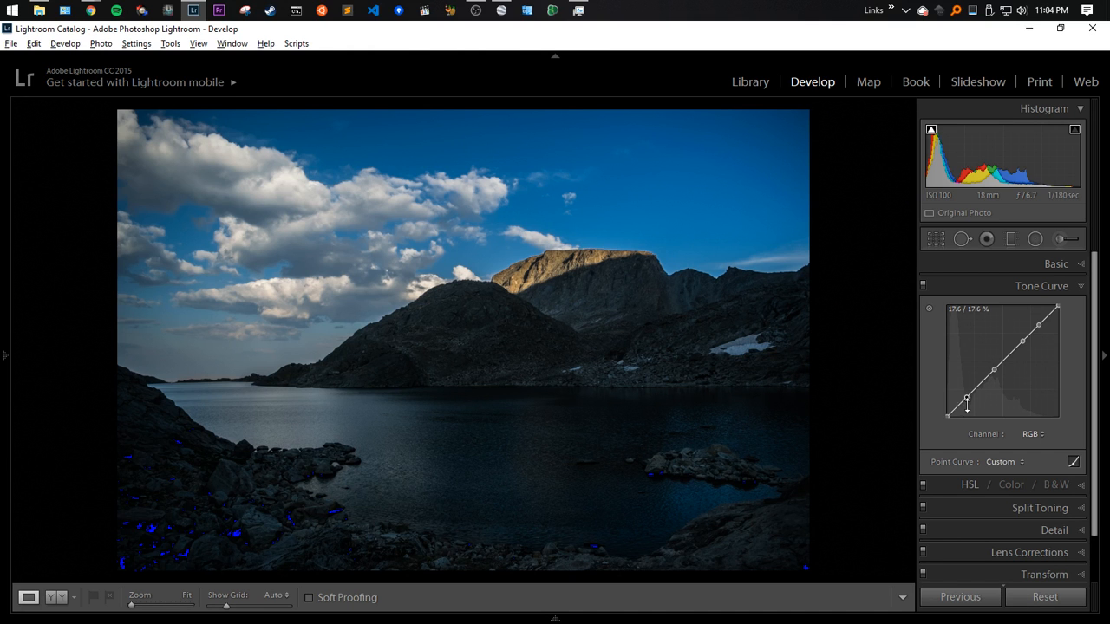
left_click_drag(967, 399, 964, 398)
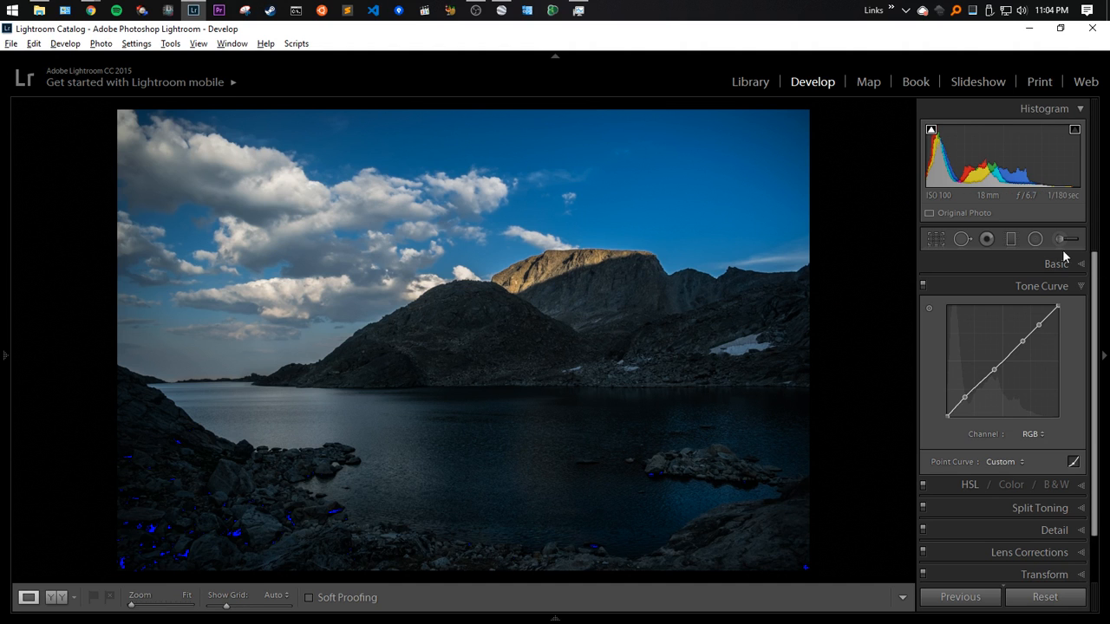
Draw a wide radial filter ellipse over the middle of the lake and center it on the dark water
left_click(1035, 239)
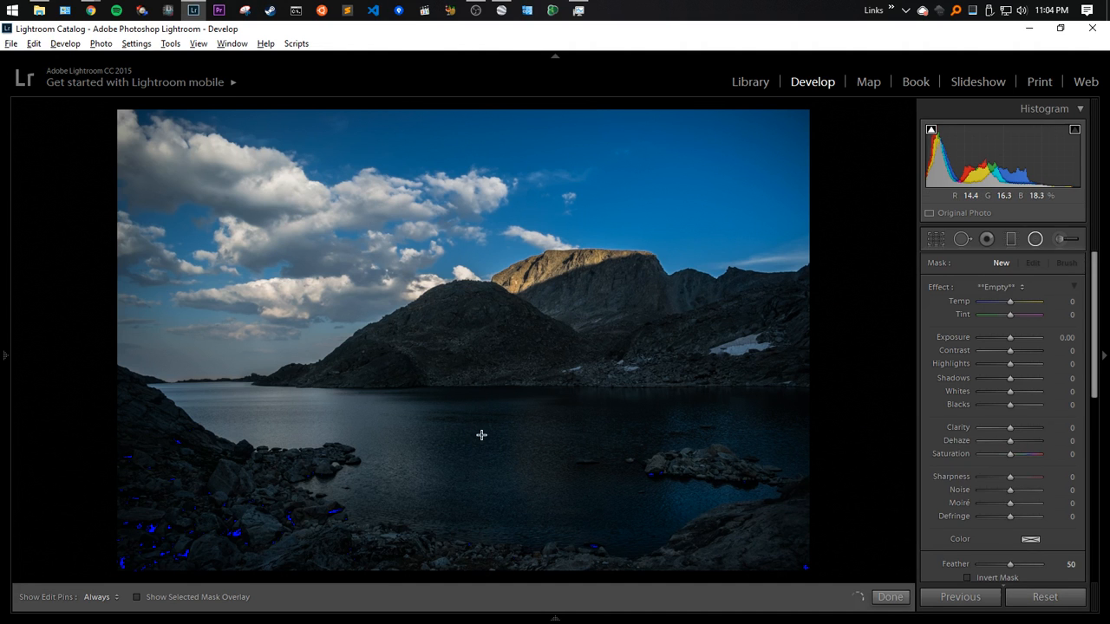
left_click_drag(450, 425, 689, 517)
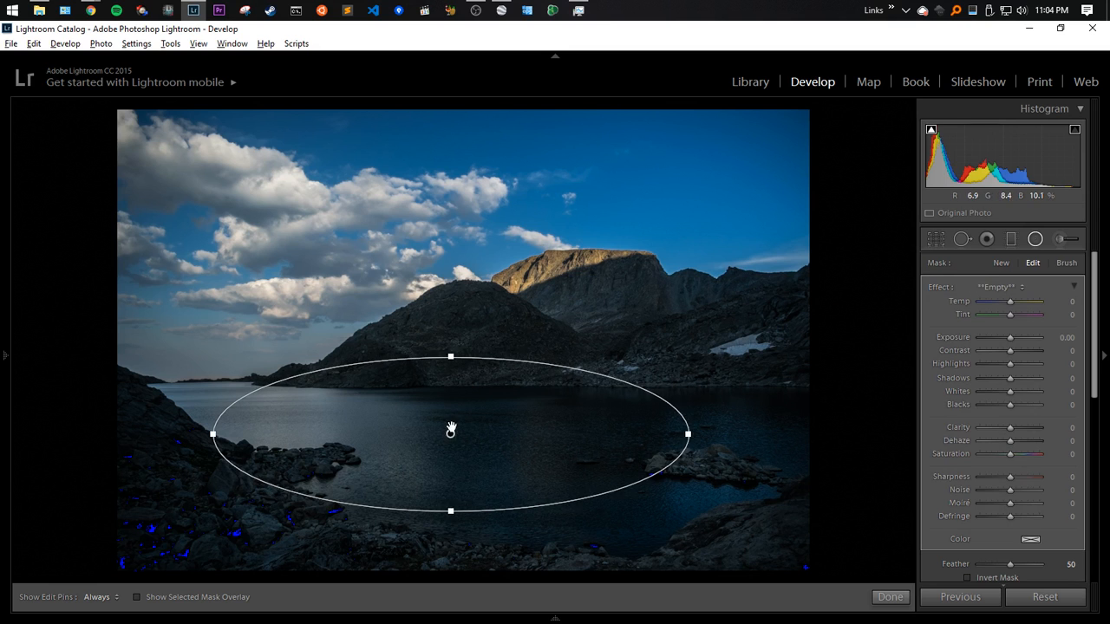
mouse_move(451, 428)
left_mouse_down()
mouse_move(488, 461)
mouse_move(503, 457)
left_mouse_up()
Invert the radial filter's mask and set its exposure to 1.42
mouse_move(1094, 353)
left_mouse_down()
mouse_move(1105, 424)
mouse_move(1091, 373)
left_mouse_up()
left_click(992, 461)
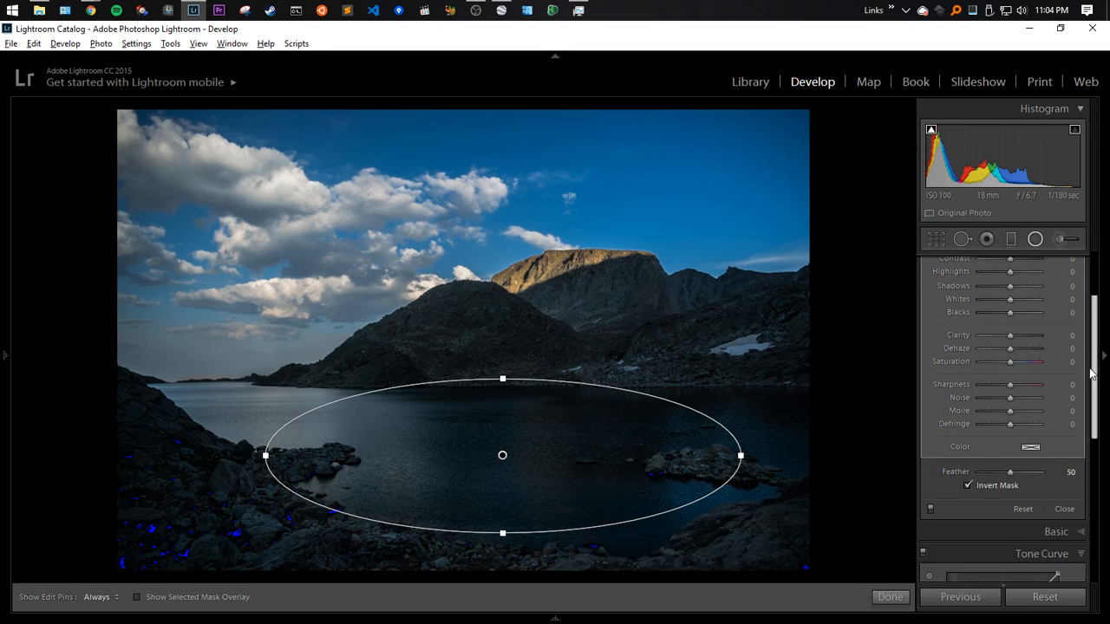
scroll(1091, 373, "up", 3)
left_click_drag(1013, 344, 1020, 345)
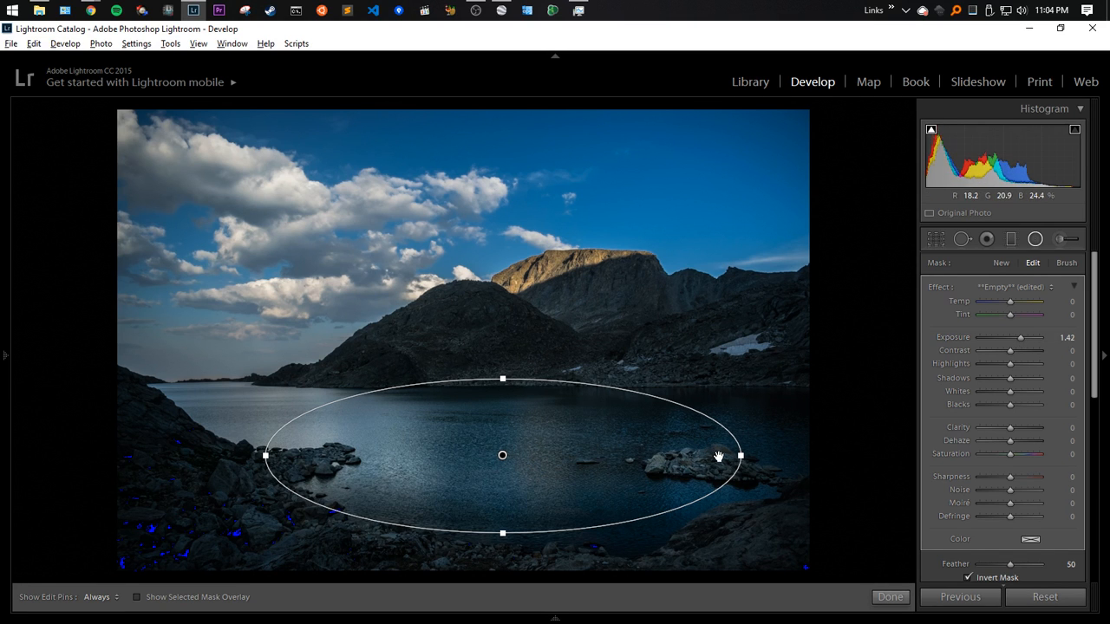
Narrow the radial filter ellipse, rotate it diagonally over the water, fine-tune its size and position, and finish editing it
left_click_drag(741, 456, 649, 457)
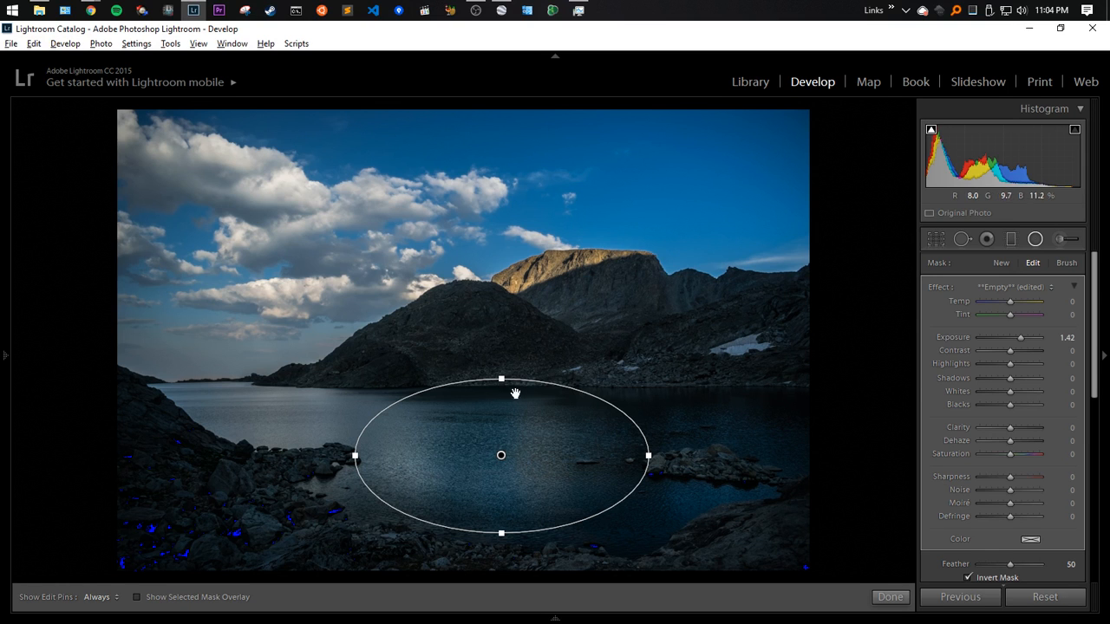
left_click_drag(499, 377, 501, 390)
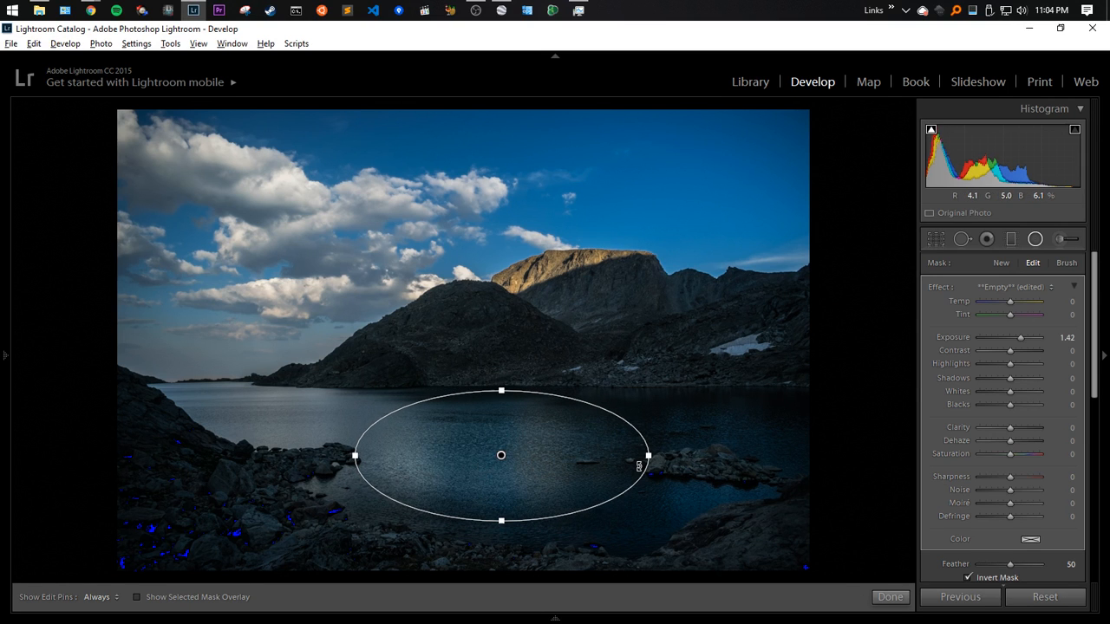
left_click_drag(639, 467, 590, 528)
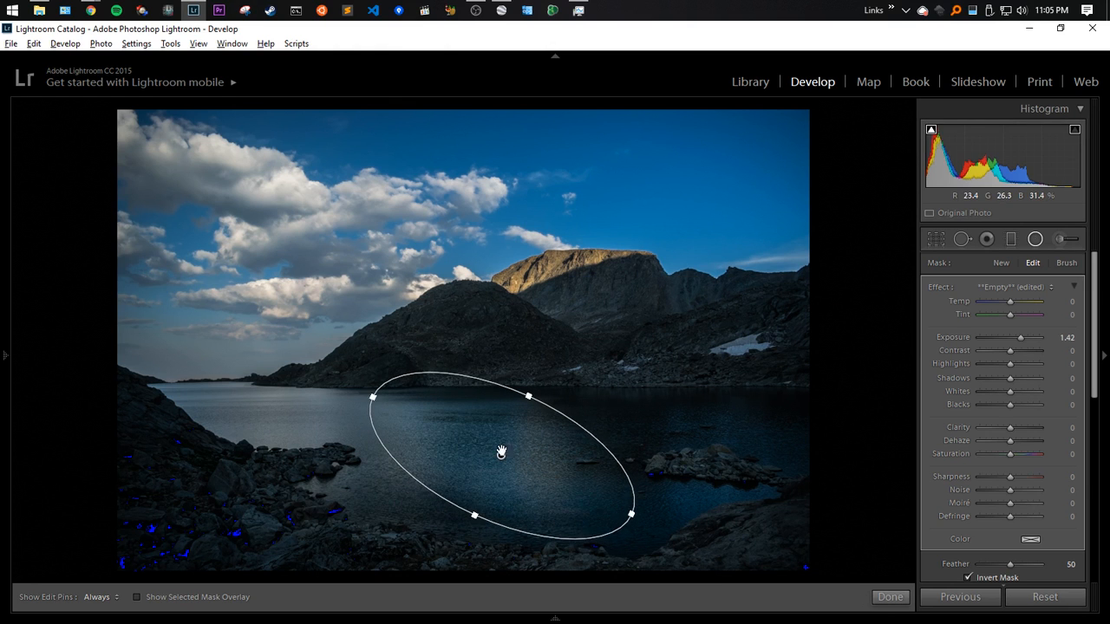
left_click_drag(503, 451, 494, 469)
left_click_drag(531, 412, 526, 420)
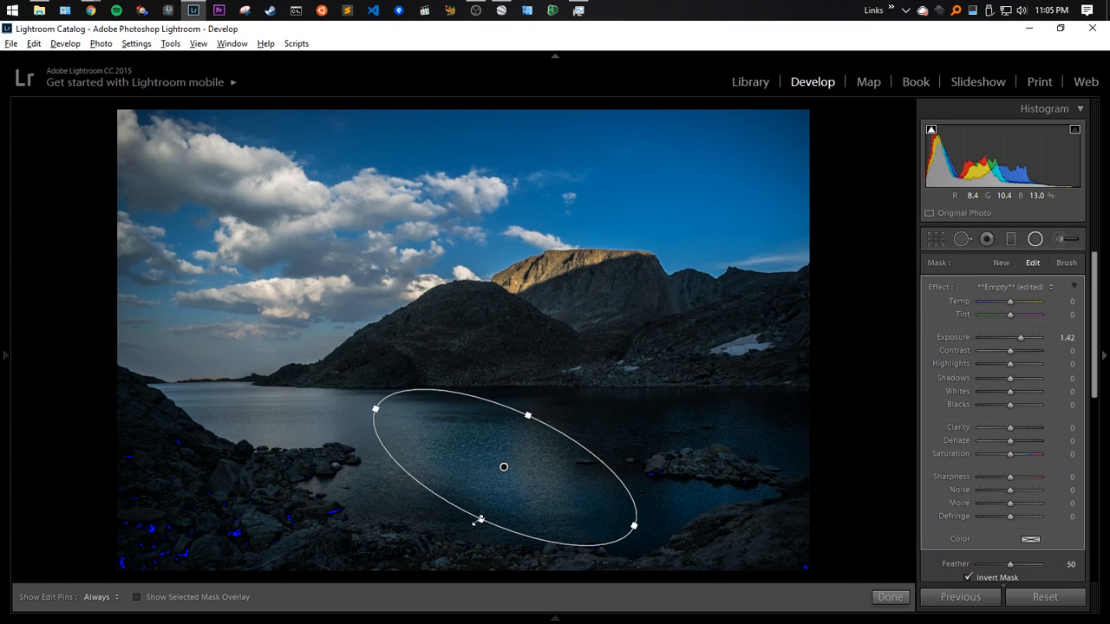
left_click_drag(479, 520, 482, 517)
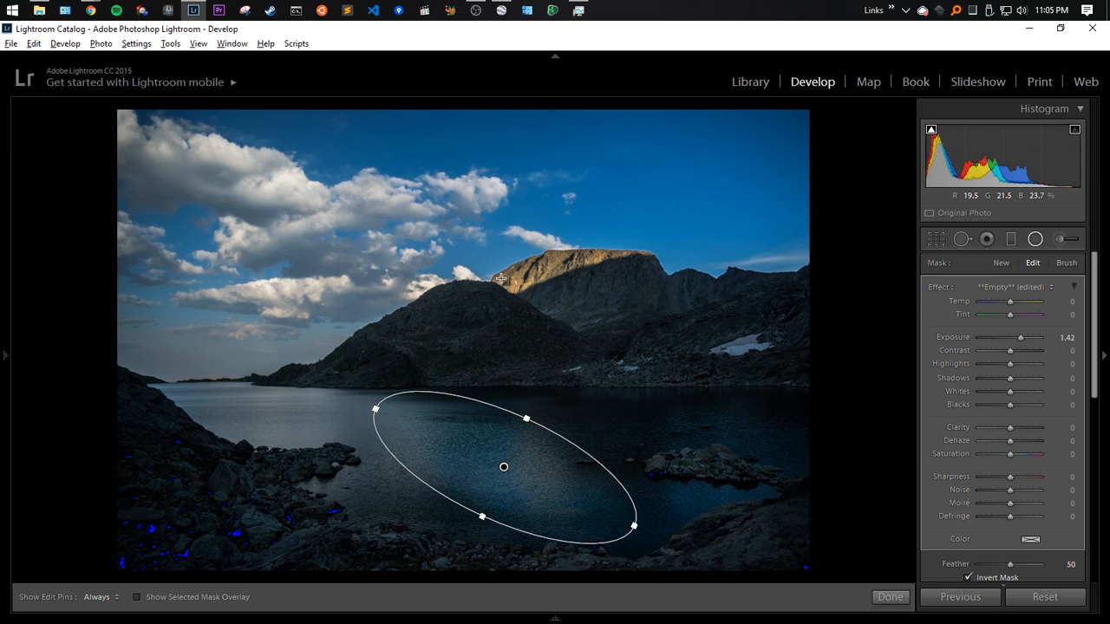
mouse_move(374, 408)
left_mouse_down()
mouse_move(422, 437)
mouse_move(387, 412)
left_mouse_up()
left_click(890, 597)
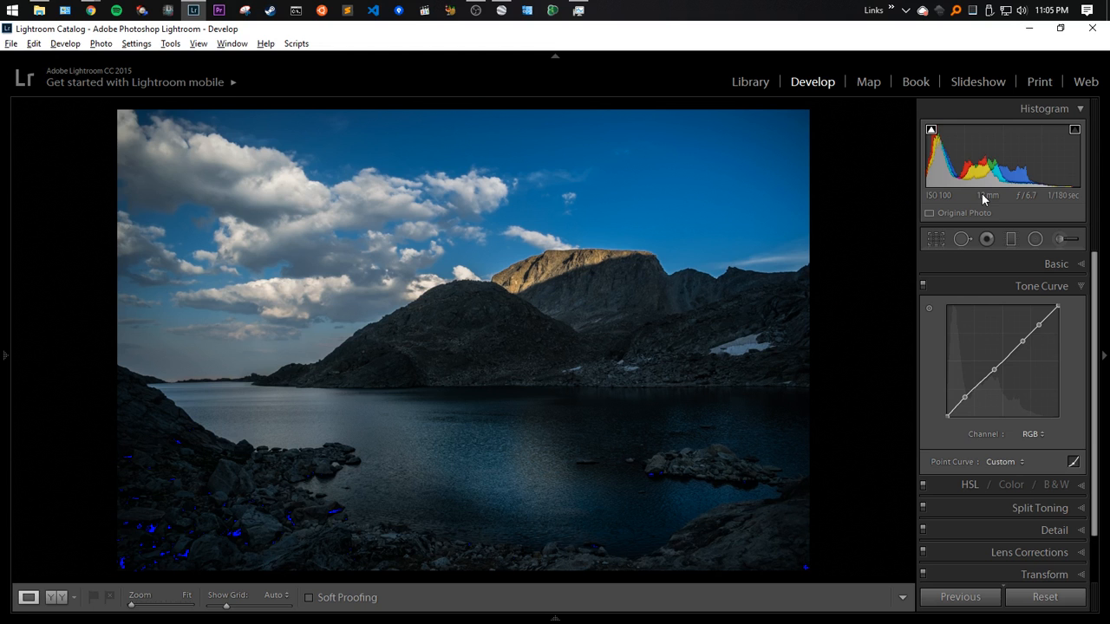
Add a second radial filter with inverted mask and exposure 0.69, stretched over the dark water between the rocky islet and far shore
key("shift+m")
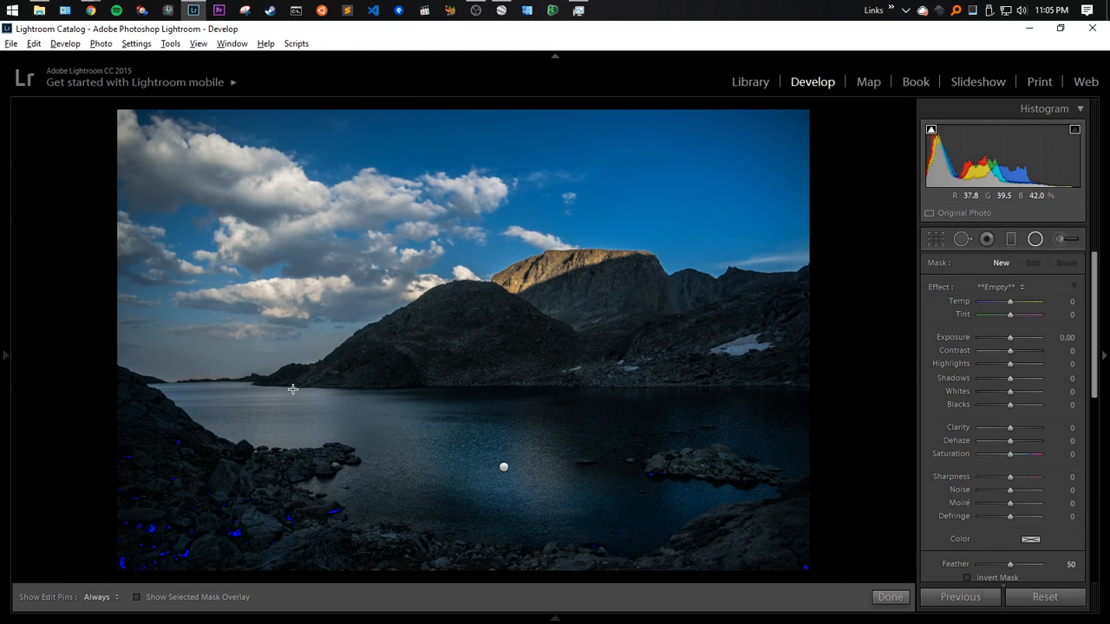
left_click_drag(654, 411, 592, 434)
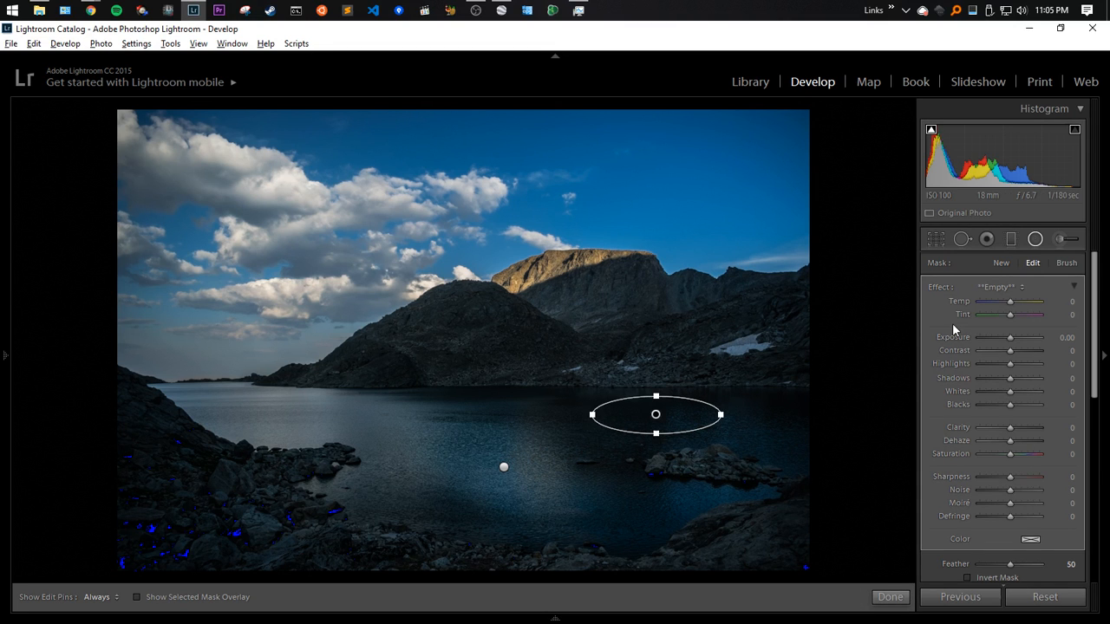
left_click(1012, 337)
left_click(968, 578)
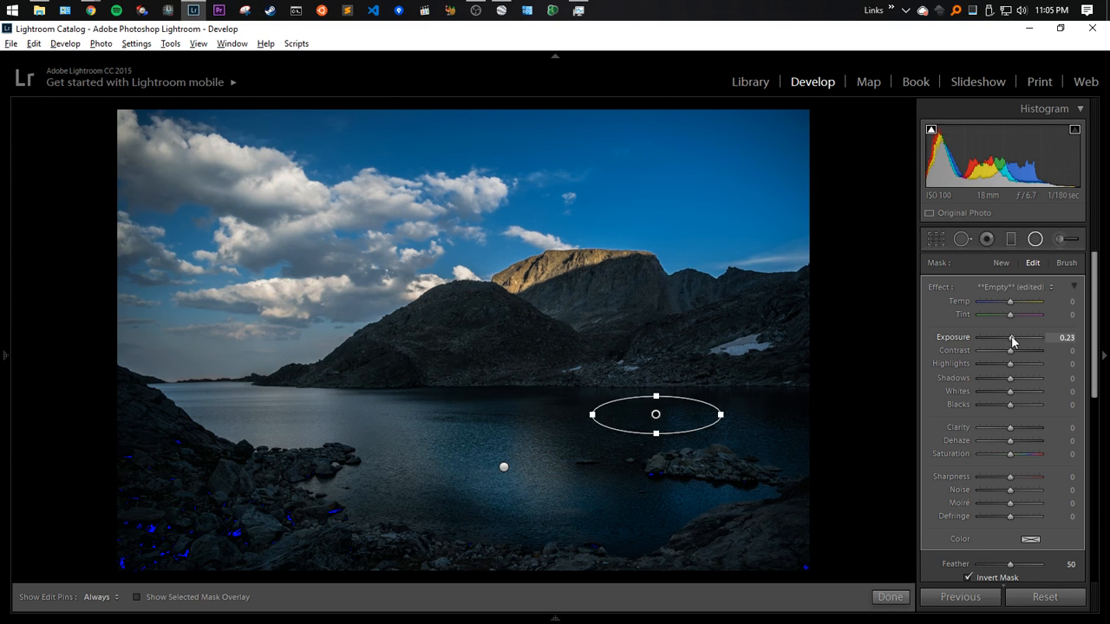
left_click_drag(1011, 336, 1016, 336)
left_click_drag(721, 414, 768, 415)
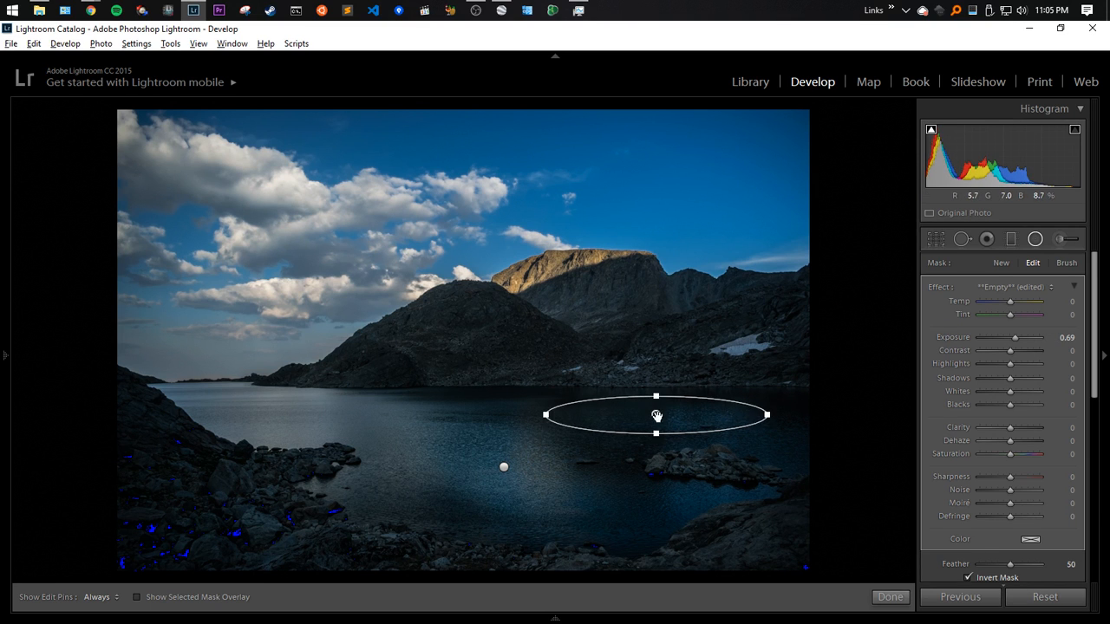
left_click_drag(657, 416, 687, 417)
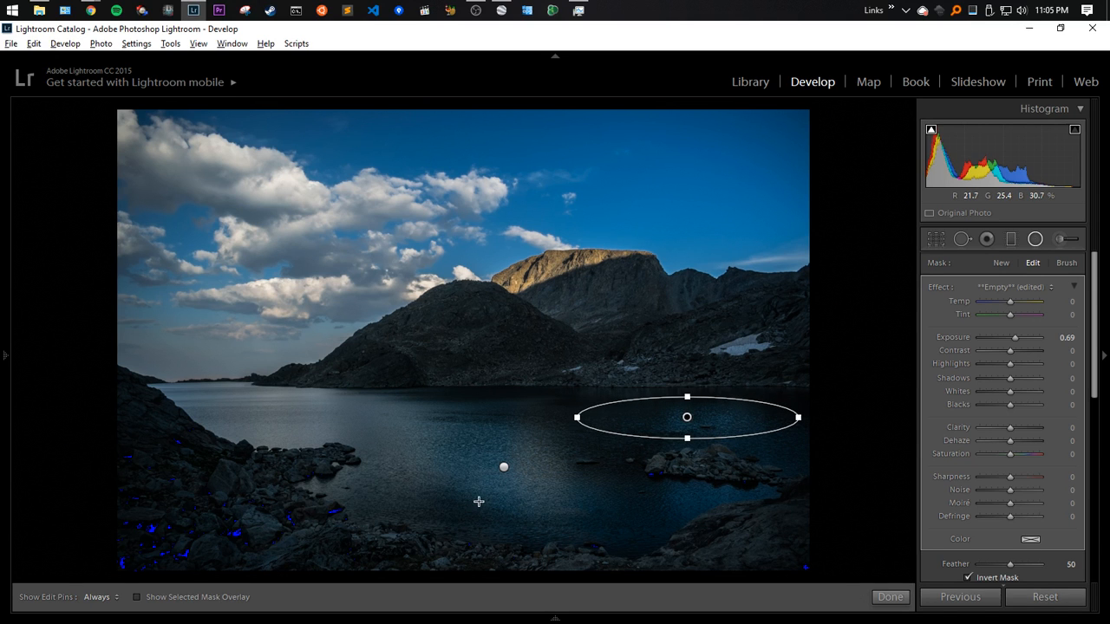
Select the diagonal radial filter on the lake and set its clarity to 17
left_click(504, 467)
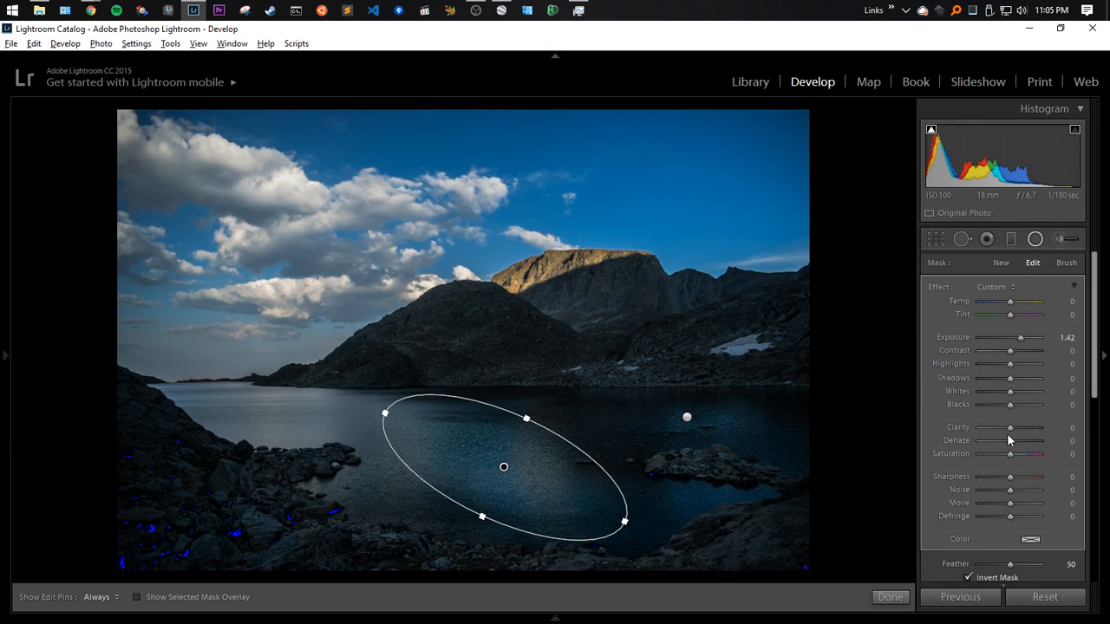
mouse_move(1010, 430)
left_mouse_down()
mouse_move(1026, 436)
mouse_move(1016, 430)
left_mouse_up()
Switch to the Twitch channel page to read the latest stream chat messages and return to Lightroom
left_click(91, 10)
left_click(160, 40)
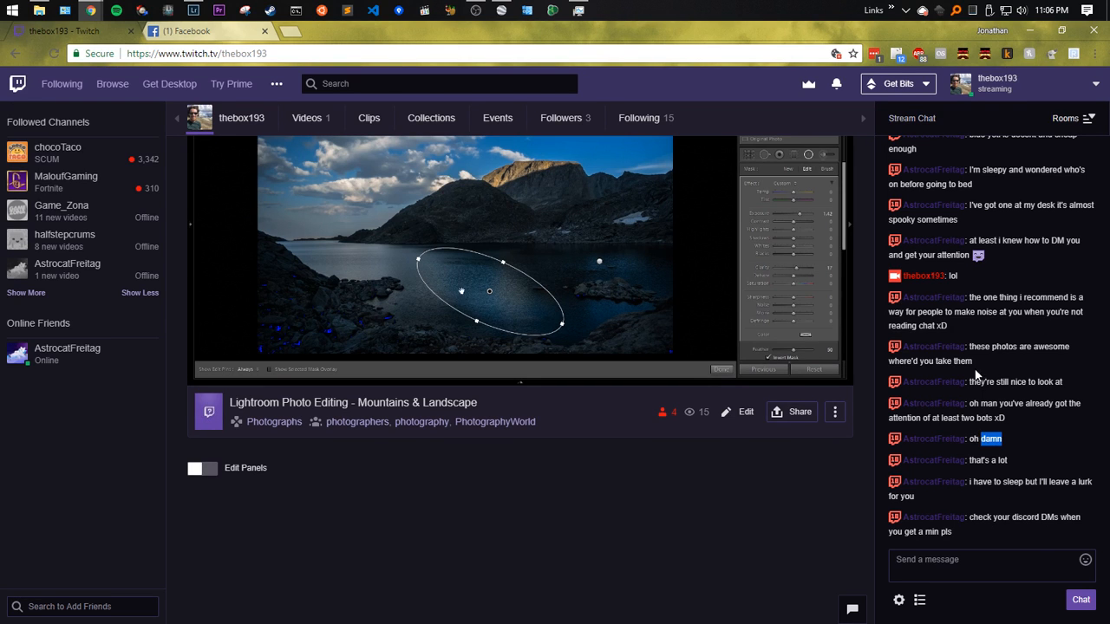
left_click(994, 481)
double_click(997, 518)
key("alt+Tab")
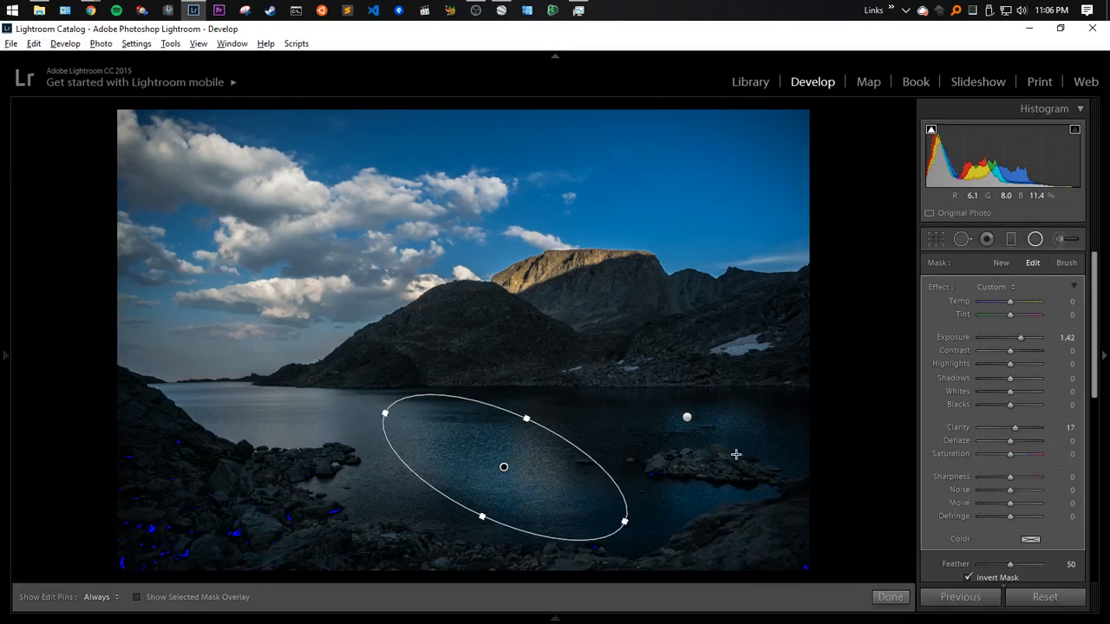
Shorten and widen the diagonal radial filter ellipse, fine-tune its rotation and position over the central water, and finish editing it
left_click_drag(526, 419, 527, 416)
left_click_drag(504, 467, 520, 460)
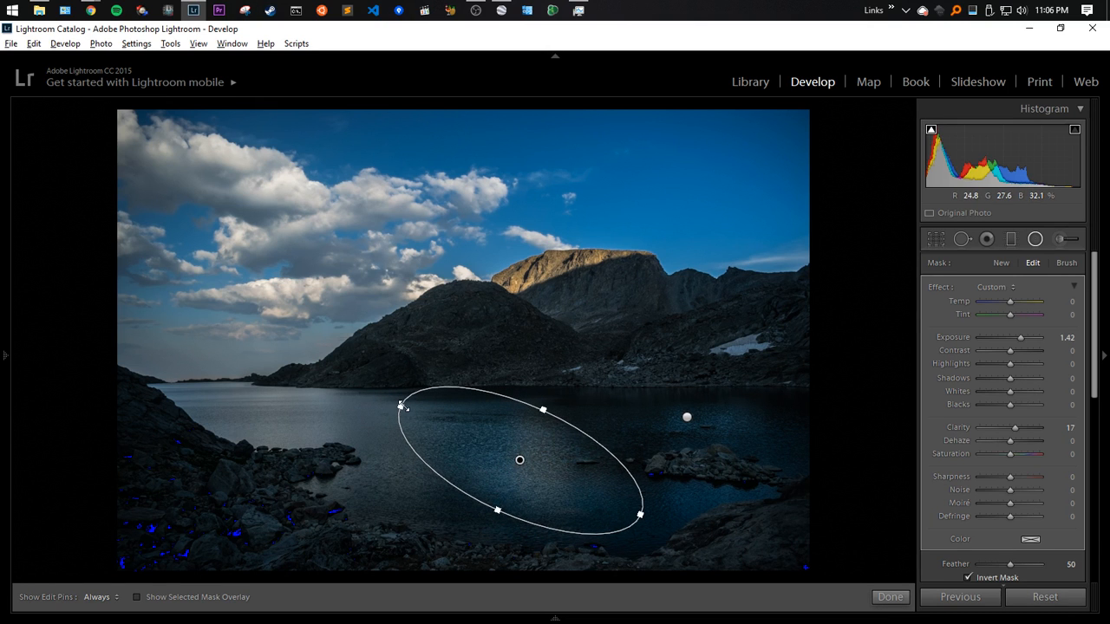
left_click_drag(403, 406, 420, 414)
left_click_drag(544, 410, 555, 402)
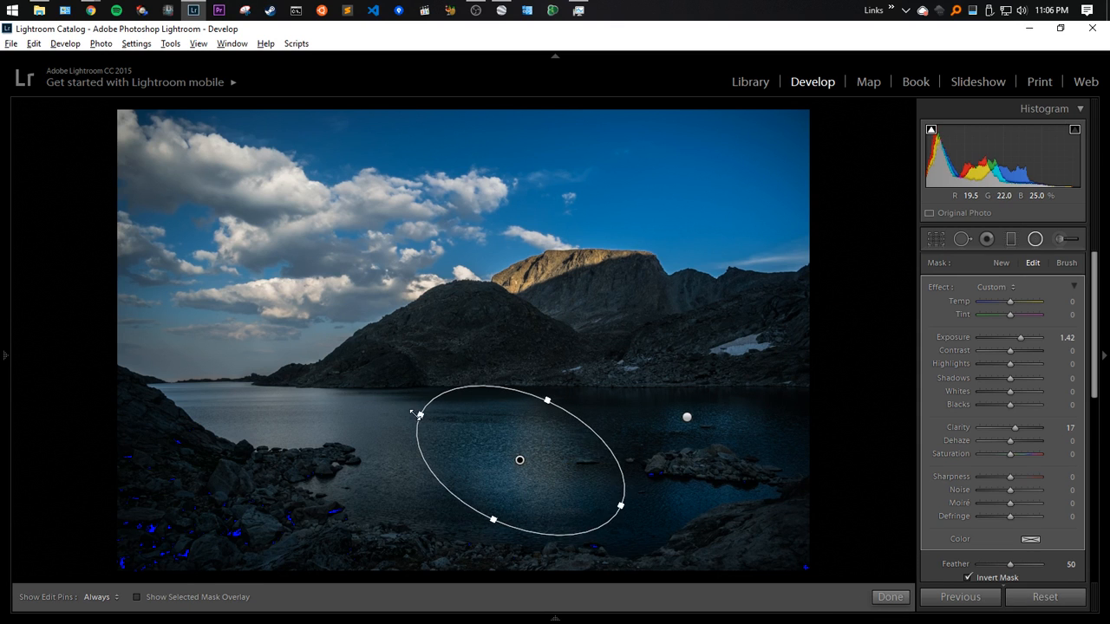
mouse_move(419, 414)
left_mouse_down()
mouse_move(461, 440)
mouse_move(451, 424)
mouse_move(408, 422)
left_mouse_up()
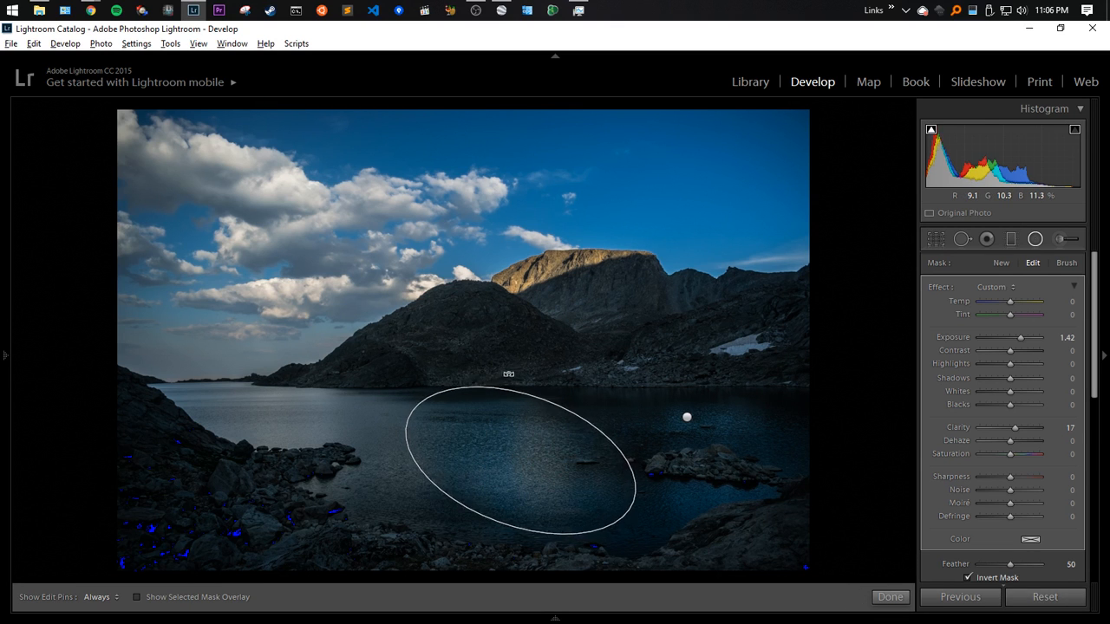
left_click_drag(520, 461, 509, 463)
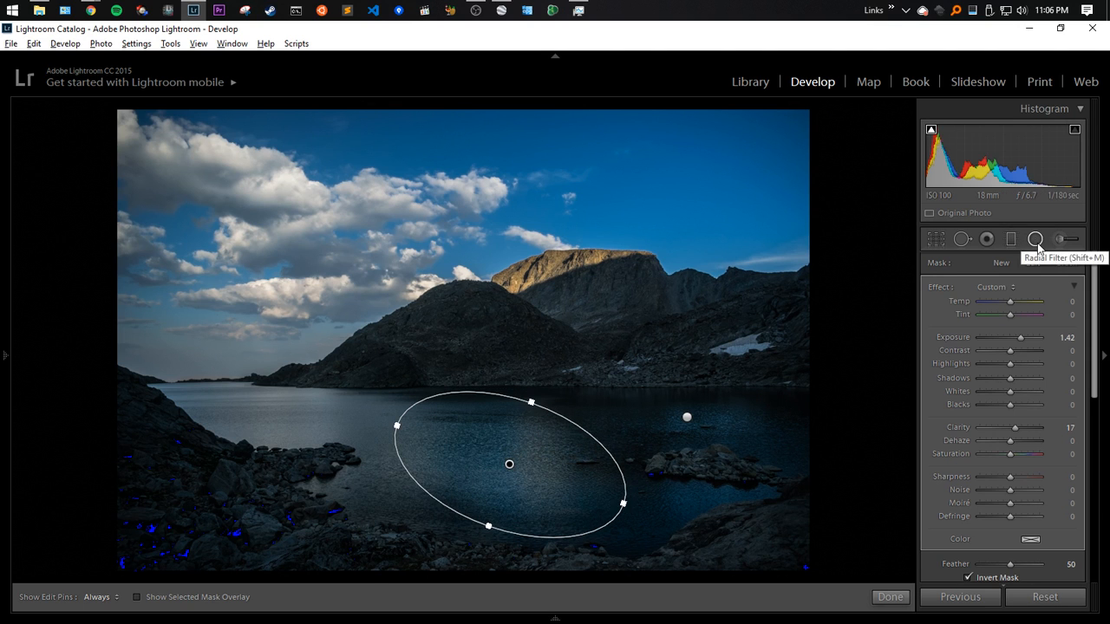
left_click(1036, 242)
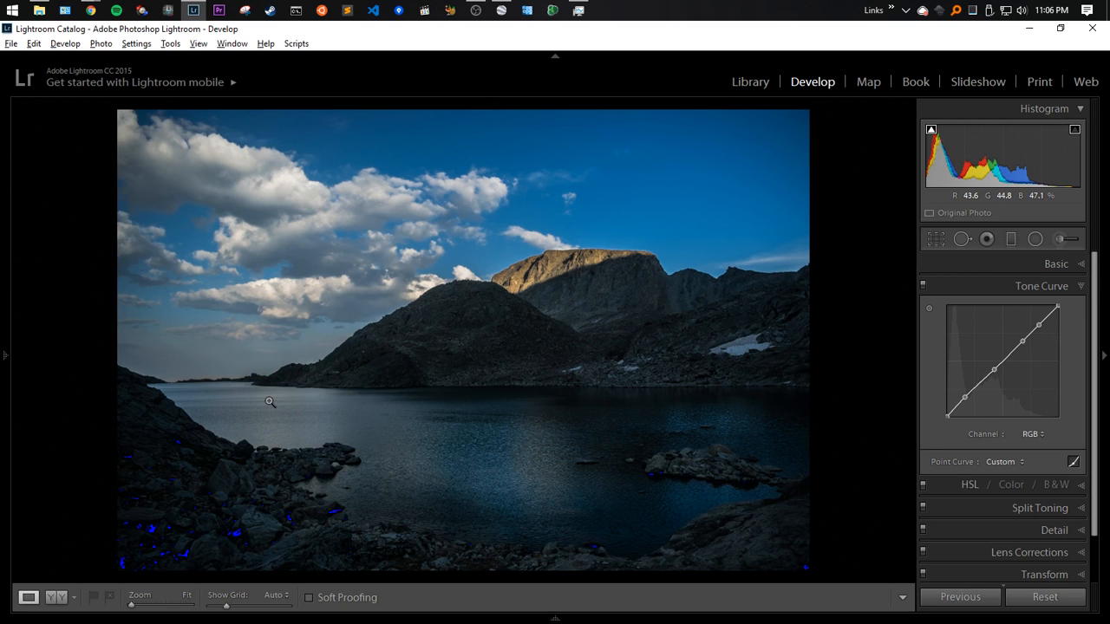
Add a third radial filter as a flat horizontal ellipse over the brighter water beside the rocky left shore
left_click(1035, 240)
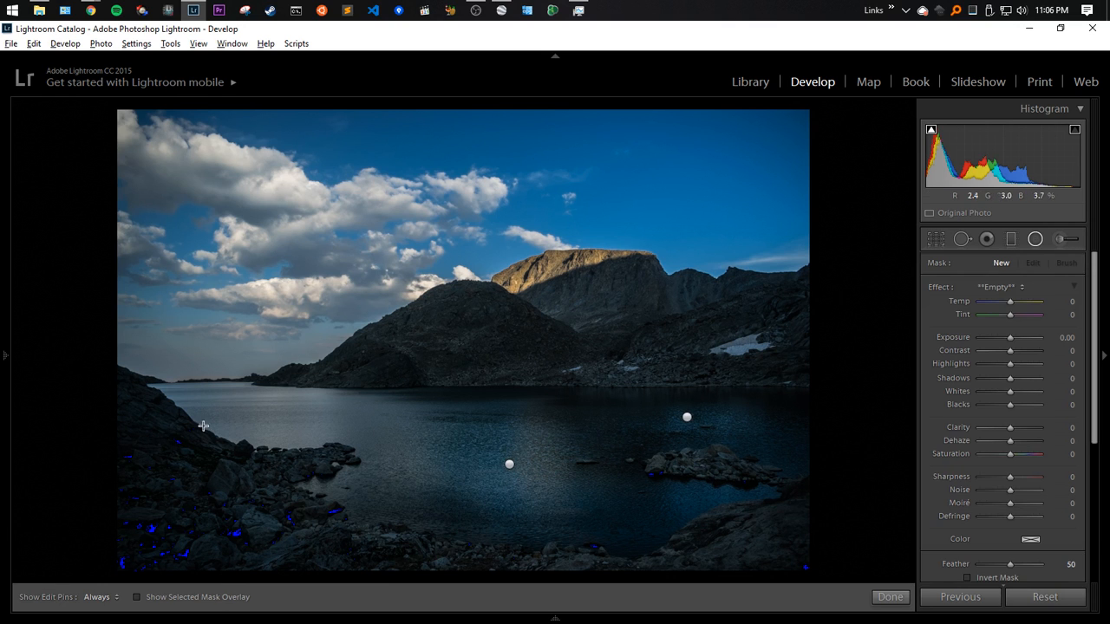
left_click_drag(341, 418, 447, 418)
left_click_drag(335, 393, 337, 415)
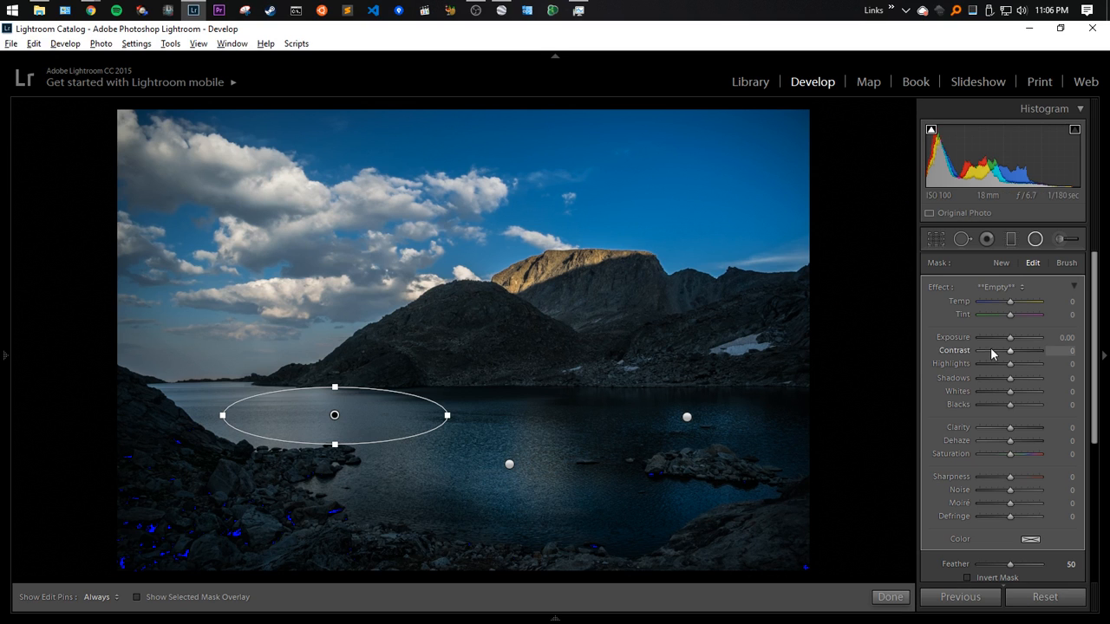
Invert the new radial filter's mask, and reset its exposure to 0.00 after trying 0.69 and 0.23
left_click_drag(1007, 339, 1010, 339)
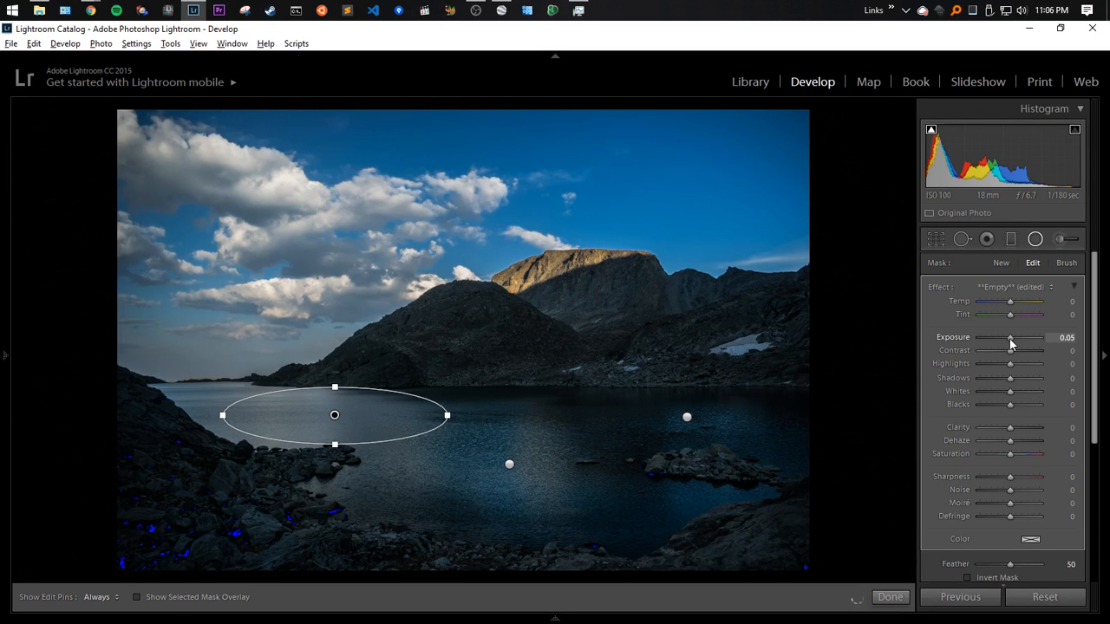
left_click(968, 578)
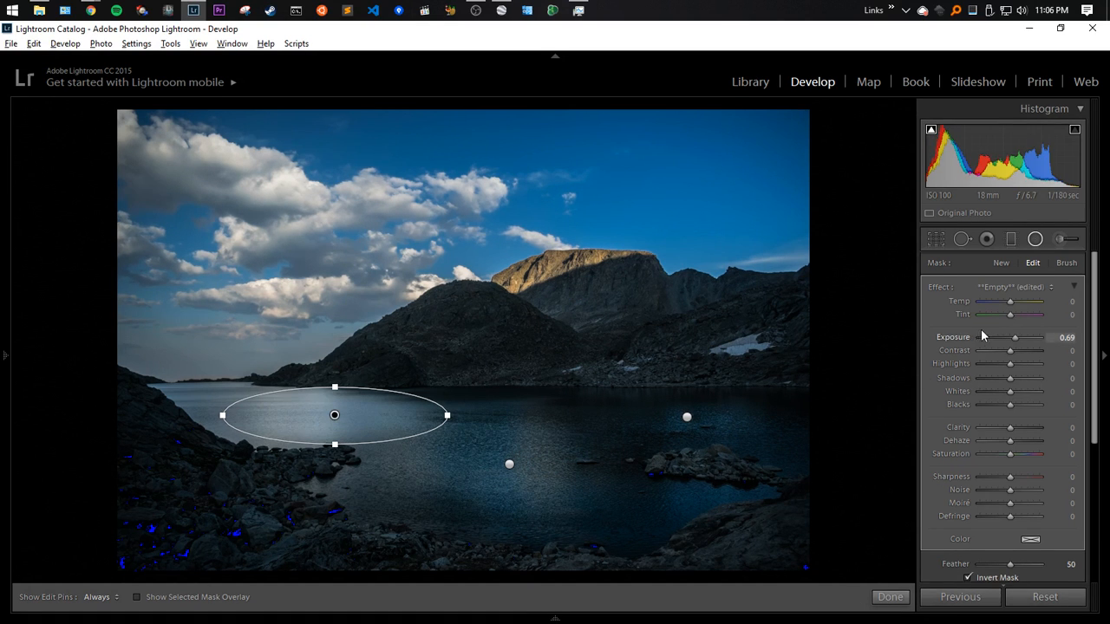
left_click_drag(1010, 337, 1014, 343)
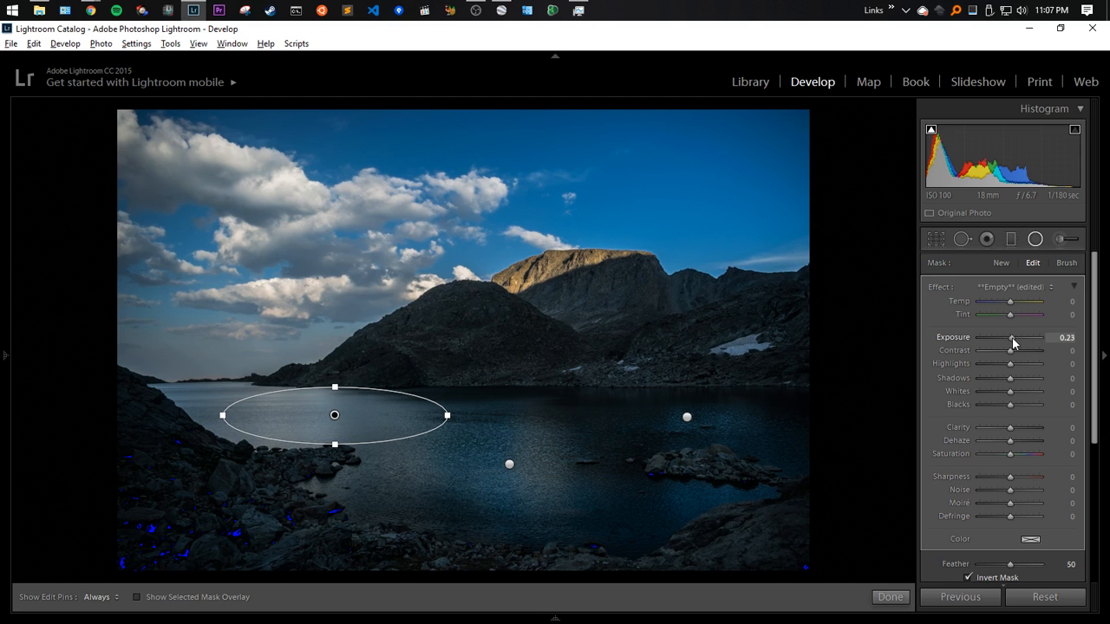
double_click(1013, 340)
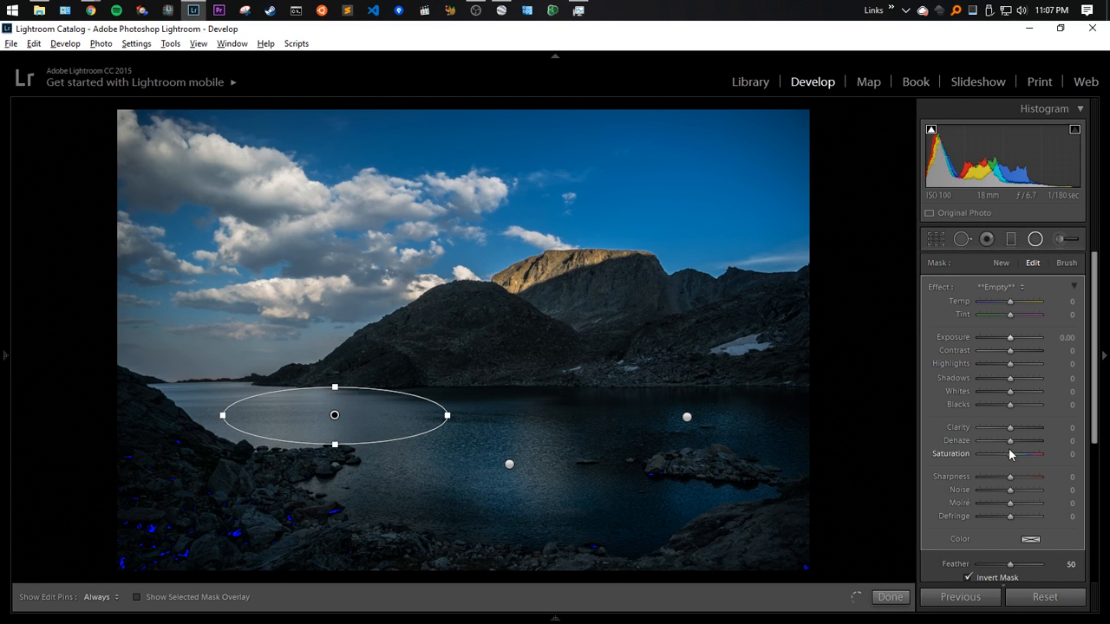
Set Clarity to 10, Sharpness to 20 and Saturation to 38 on the radial filter over the lake's left side, leaving Highlights at 0
mouse_move(1010, 427)
left_mouse_down()
mouse_move(1052, 428)
mouse_move(1013, 431)
left_mouse_up()
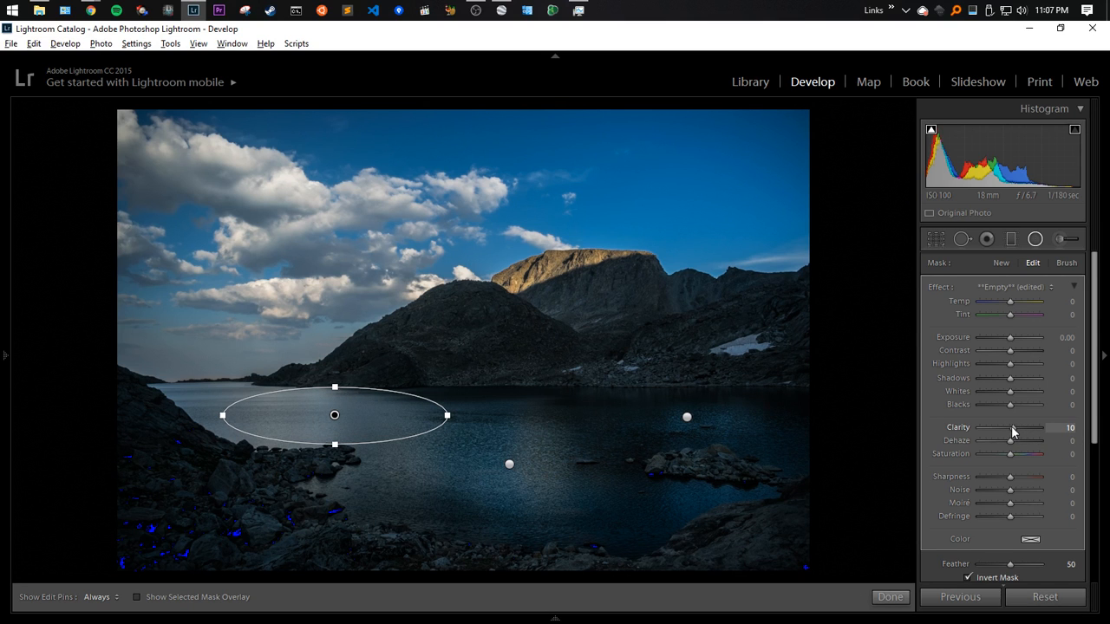
left_click_drag(1012, 364, 960, 358)
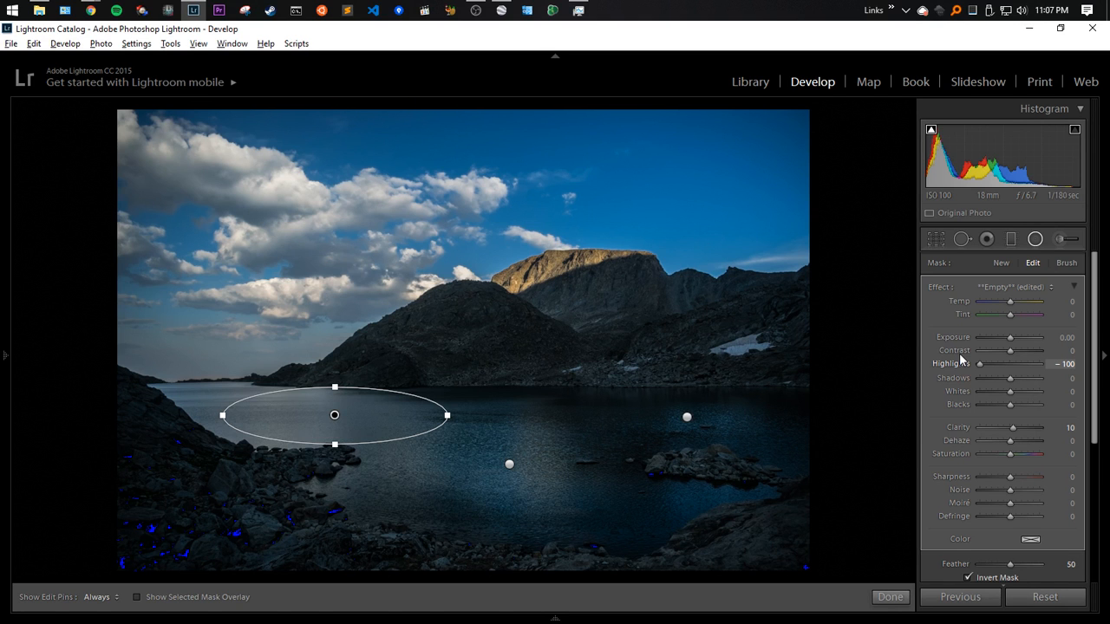
left_click_drag(959, 353, 997, 355)
double_click(997, 356)
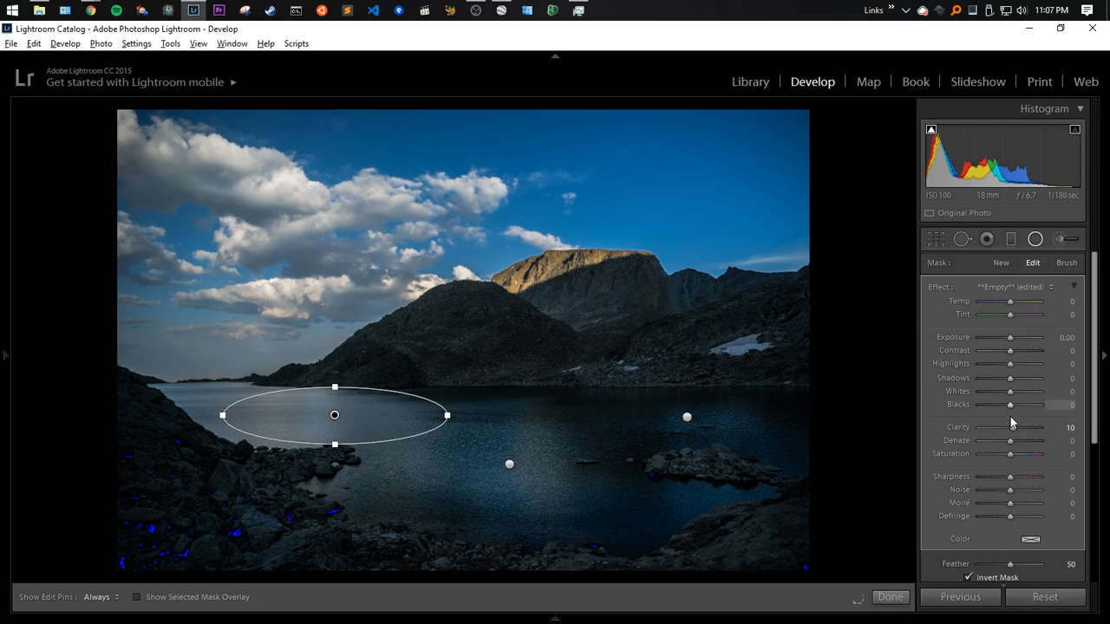
left_click_drag(1011, 476, 1019, 476)
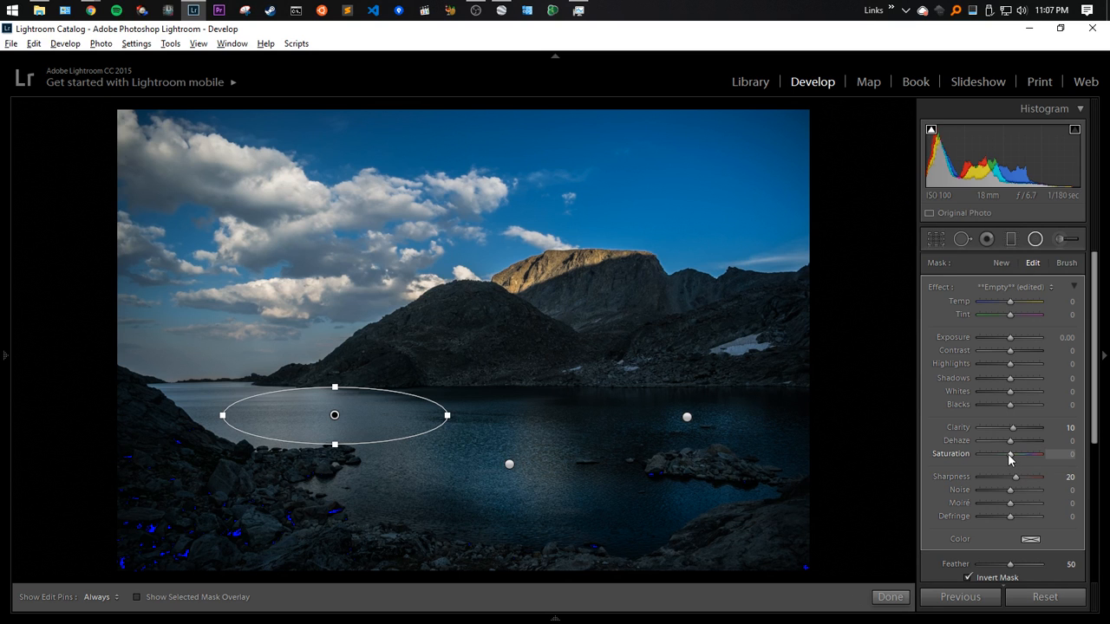
left_click_drag(1011, 454, 1020, 463)
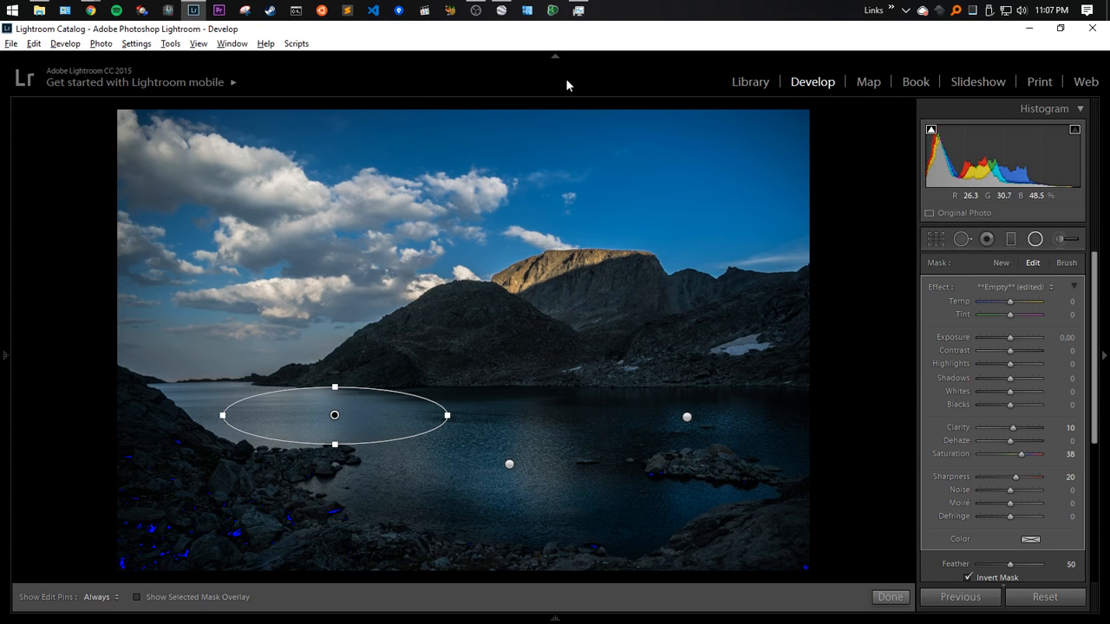
Hide the module picker above the photo and show the workspace full screen
left_click(555, 58)
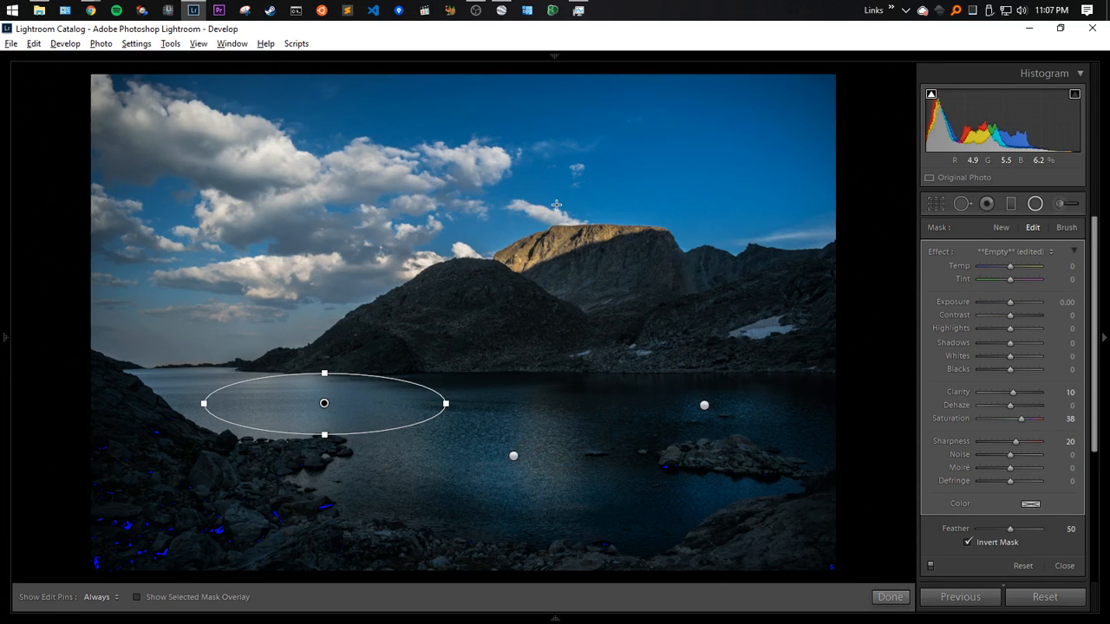
key("alt+Tab")
key("alt+Tab")
key("alt+Tab")
key("alt+Tab")
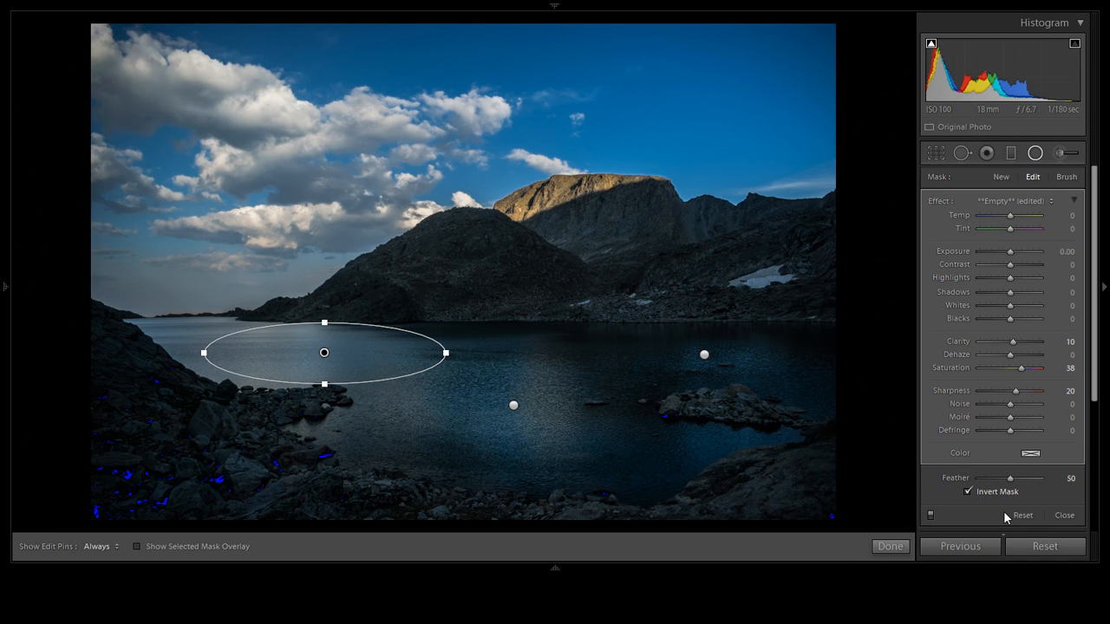
Slightly narrow the tilted radial filter in the middle of the lake and set its Whites to 29
left_click(704, 355)
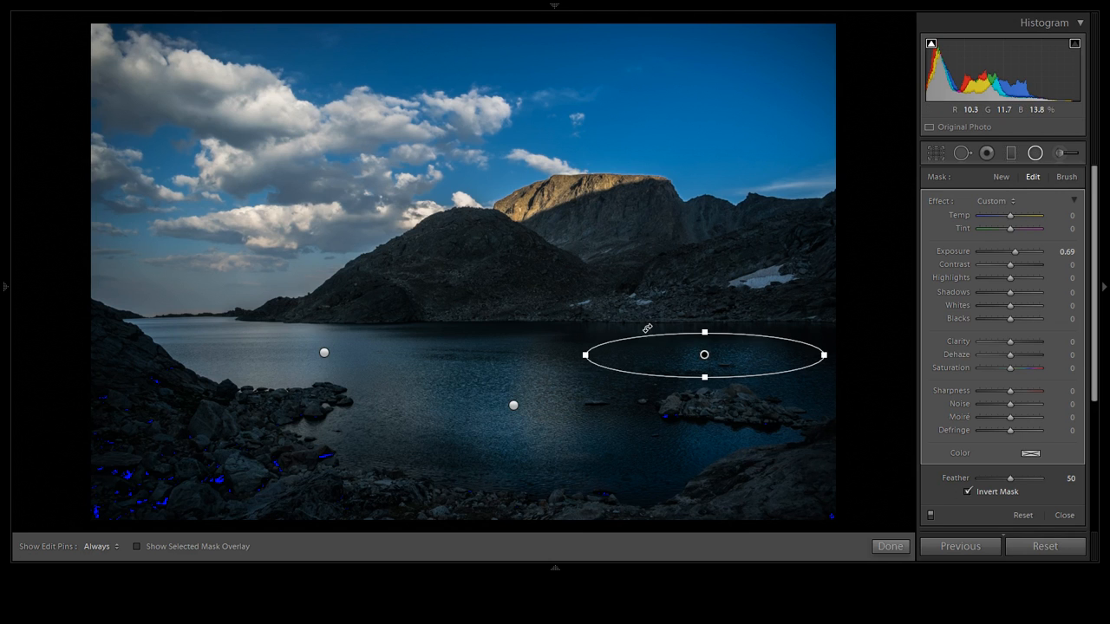
left_click(513, 405)
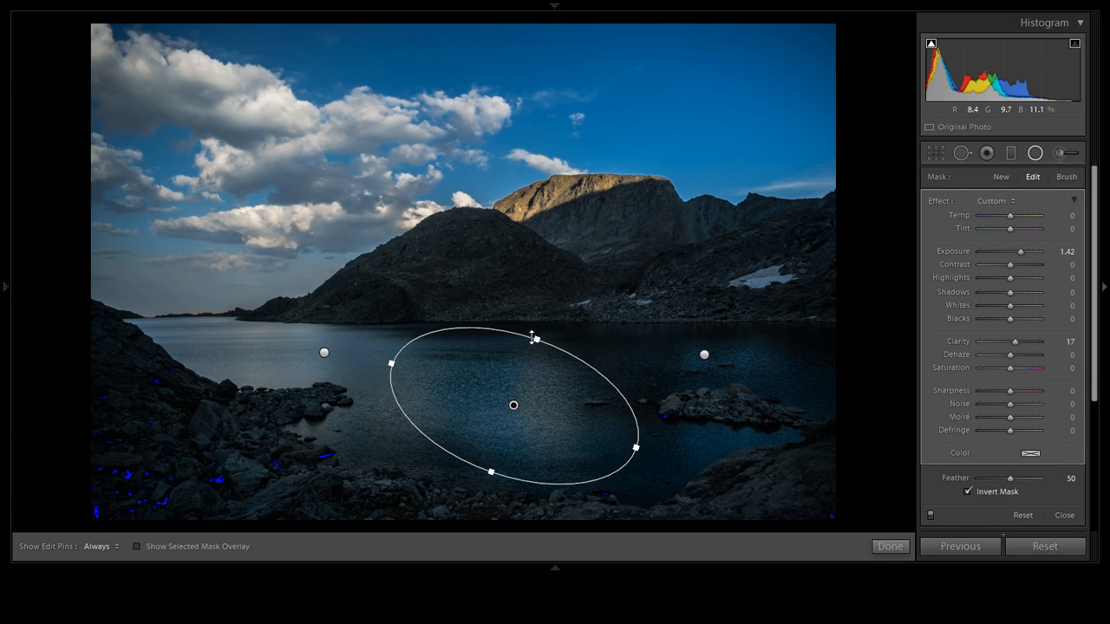
left_click_drag(533, 339, 534, 344)
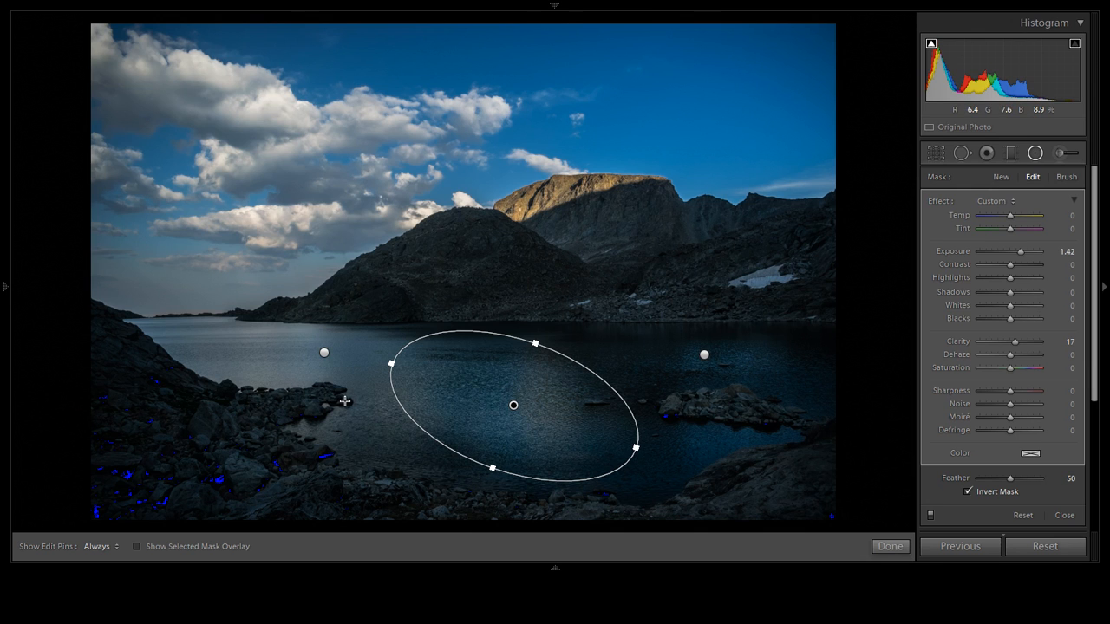
left_click_drag(1013, 306, 1022, 306)
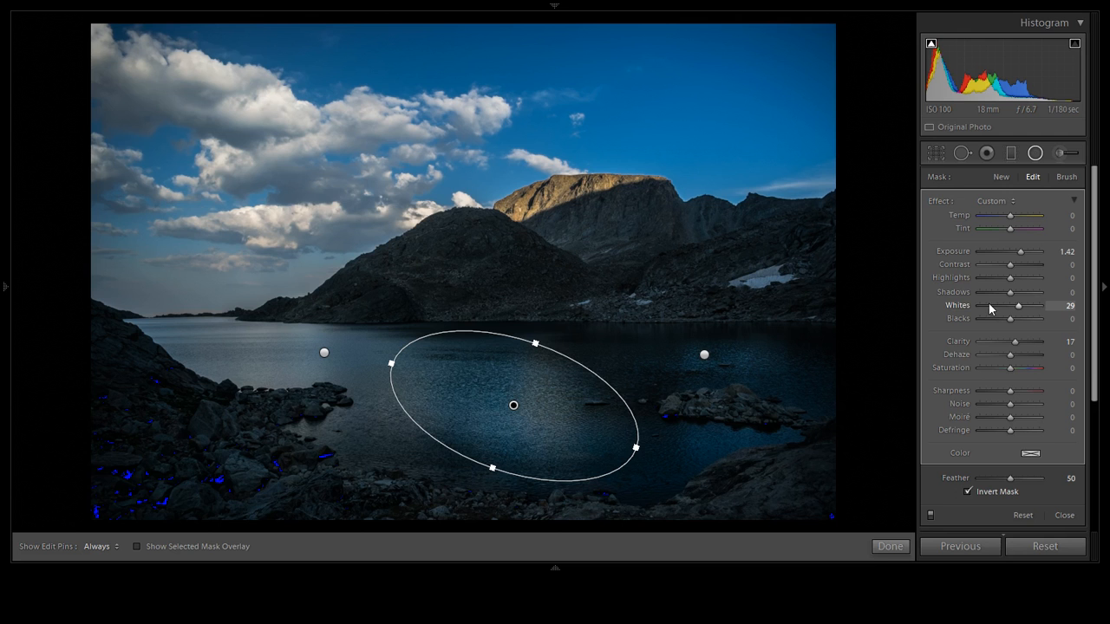
Raise the Whites on the radial filter over the right side of the lake
left_click(705, 353)
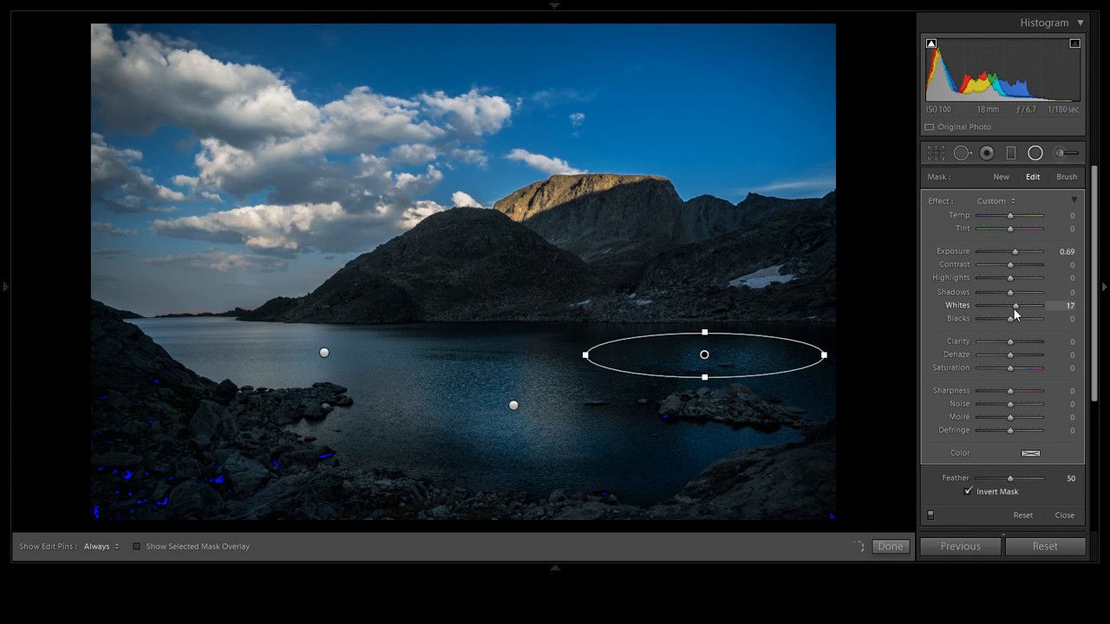
mouse_move(1016, 308)
left_mouse_down()
mouse_move(1030, 318)
mouse_move(1024, 311)
left_mouse_up()
Try a slightly tilted graduated filter from the sky down over the mountains with Temp −20, Clarity 43 and Dehaze 100
left_click(1012, 156)
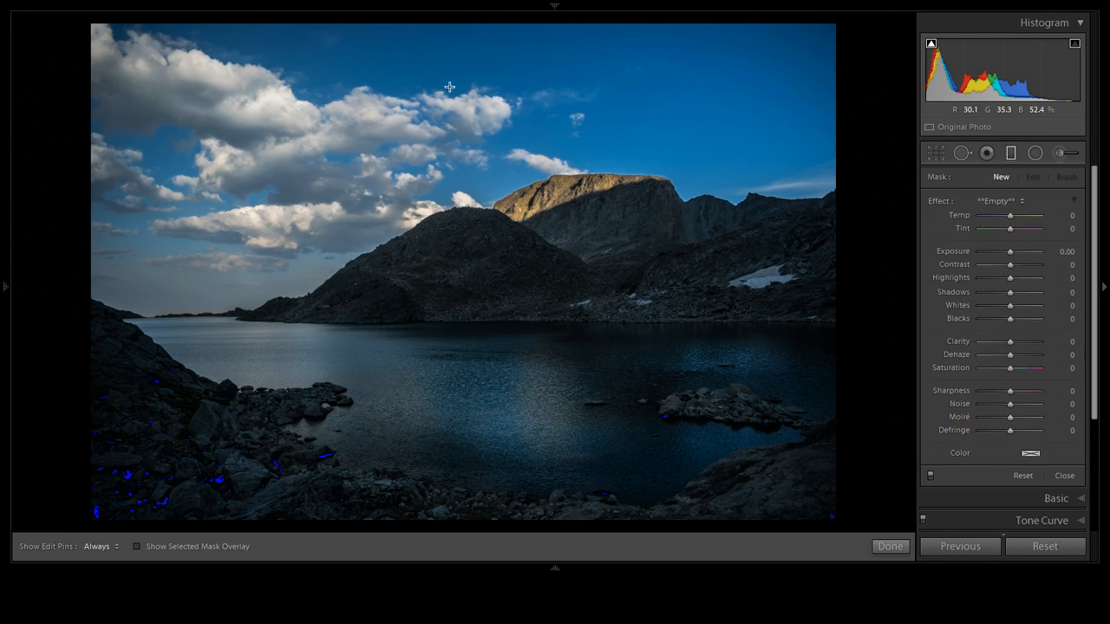
left_click_drag(548, 109, 559, 267)
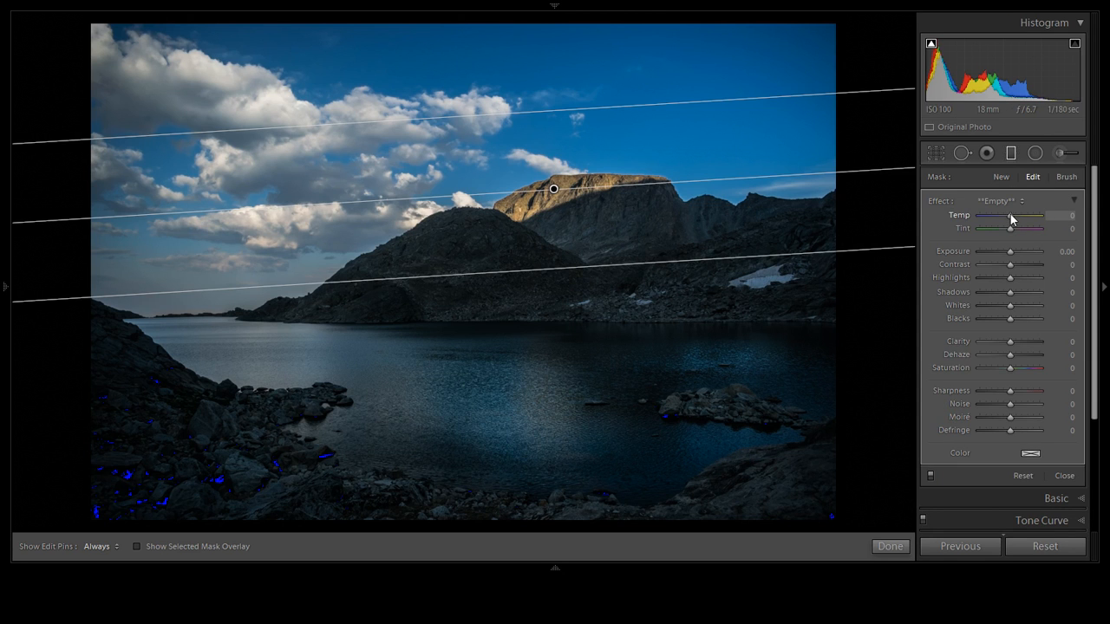
left_click_drag(1011, 218, 1004, 216)
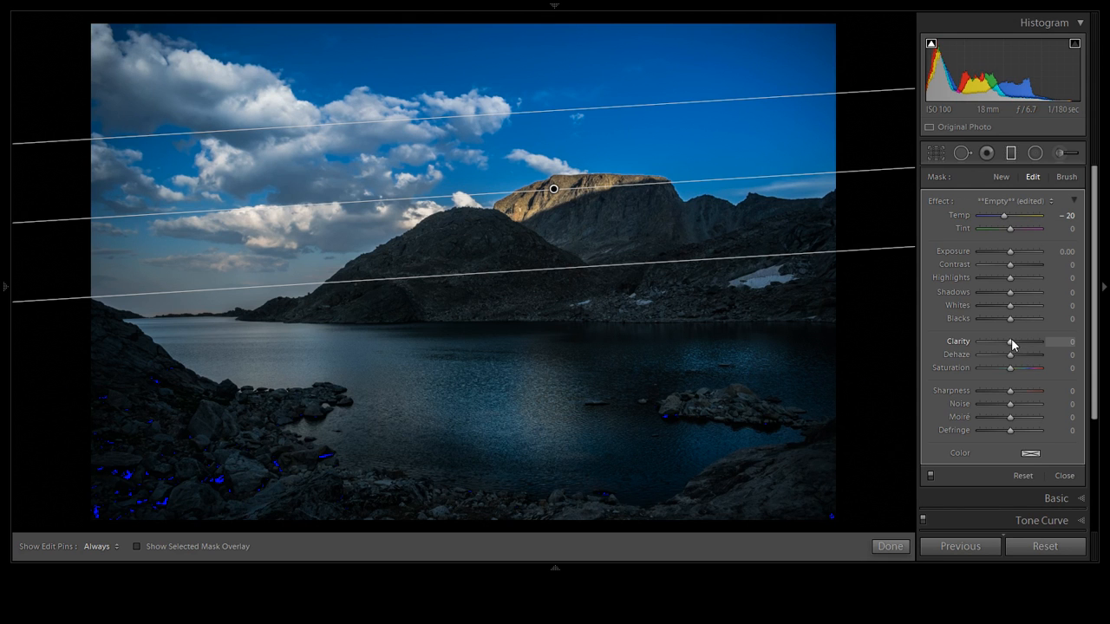
left_click_drag(1012, 341, 1041, 355)
Adjust the graduated filter's transition width and set Dehaze to 13, Exposure to −0.14, Contrast to 29 and Highlights to −13
left_click_drag(590, 267, 564, 446)
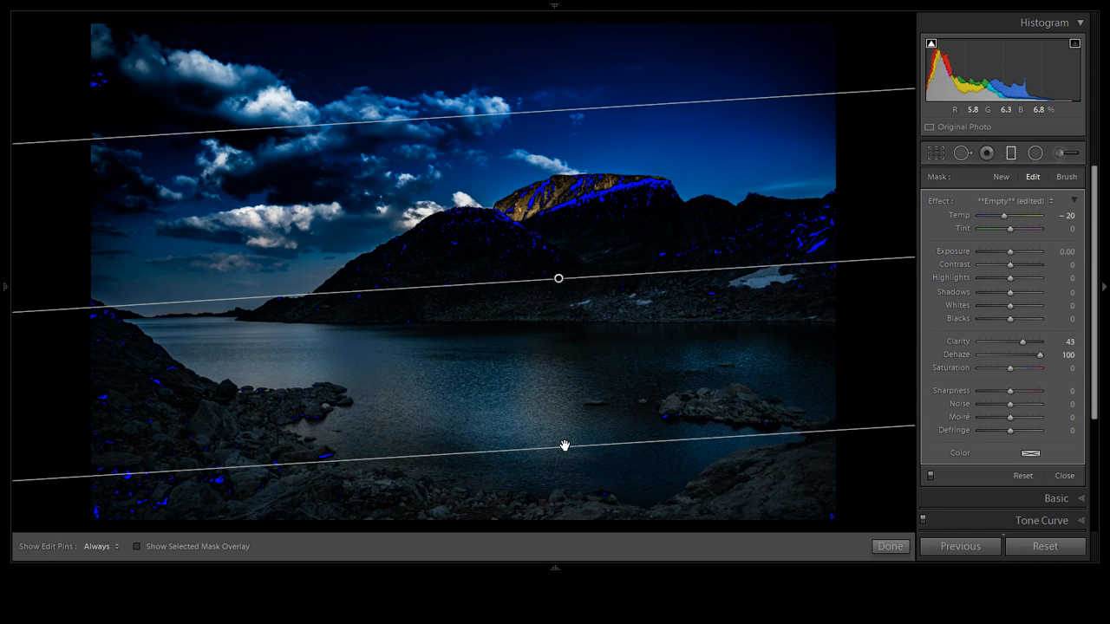
left_click_drag(564, 446, 555, 233)
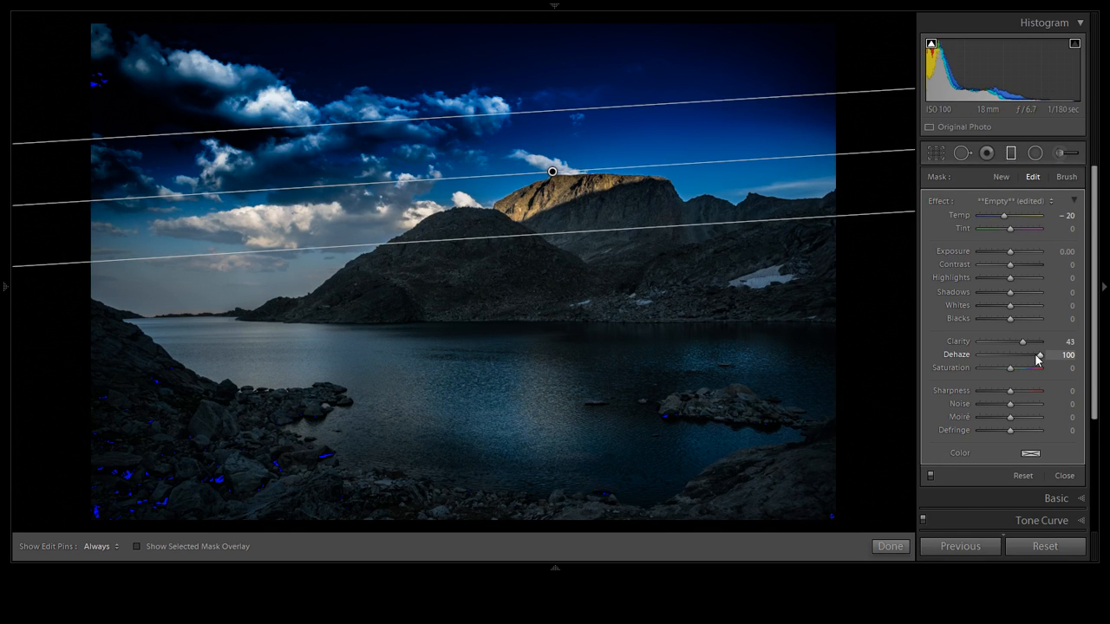
left_click_drag(1038, 359, 1014, 362)
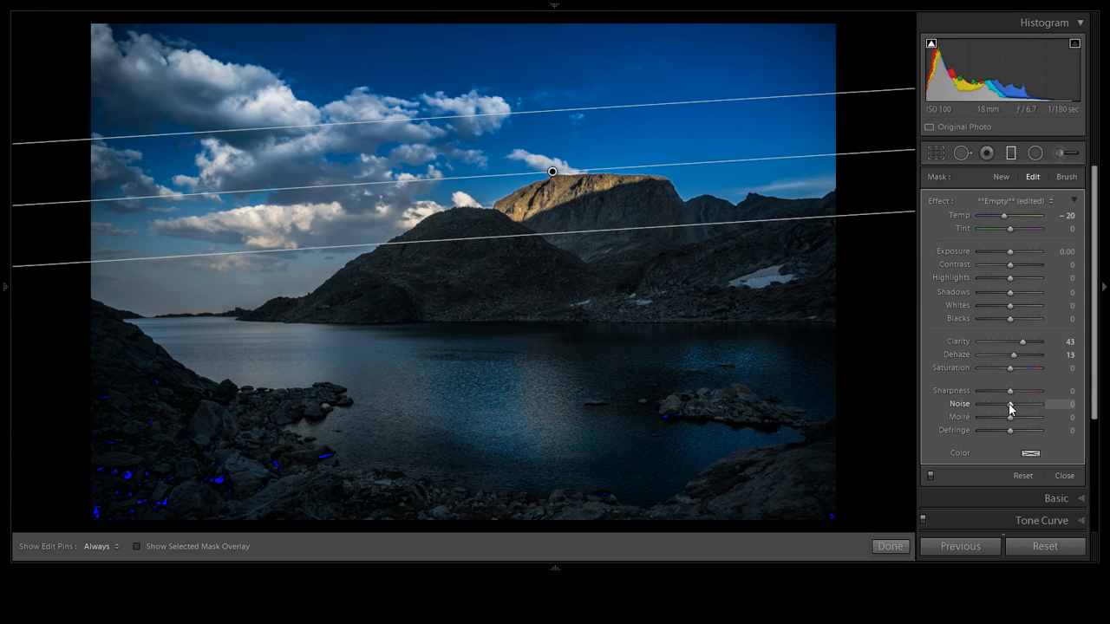
left_click_drag(1010, 277, 1008, 251)
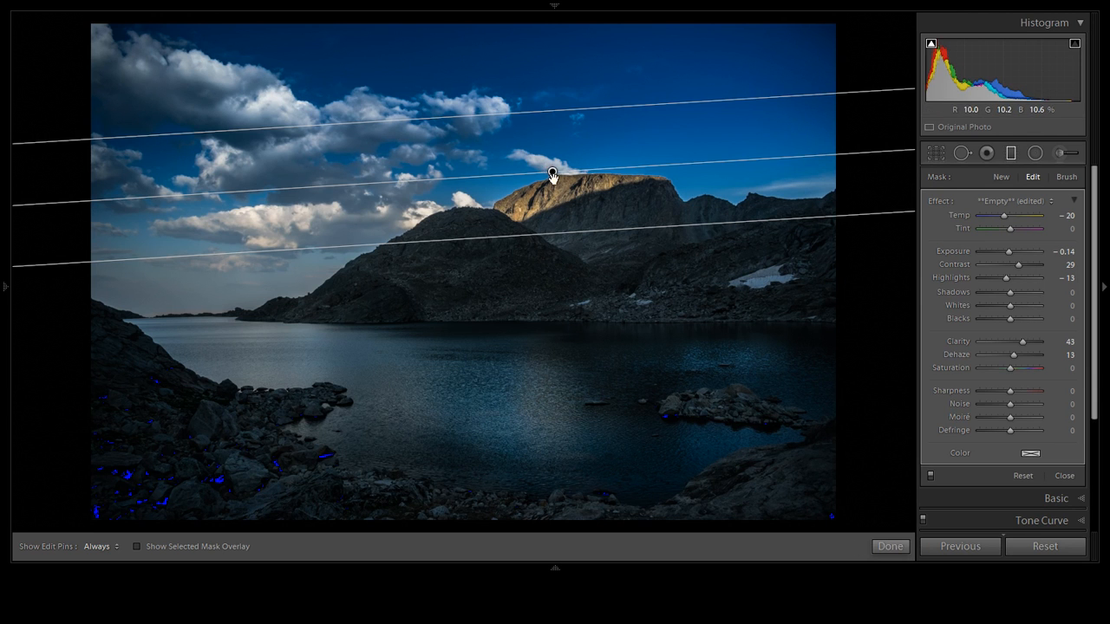
Try the graduated filter at different heights over the lake and sky, and delete the filter
left_click_drag(553, 173, 603, 494)
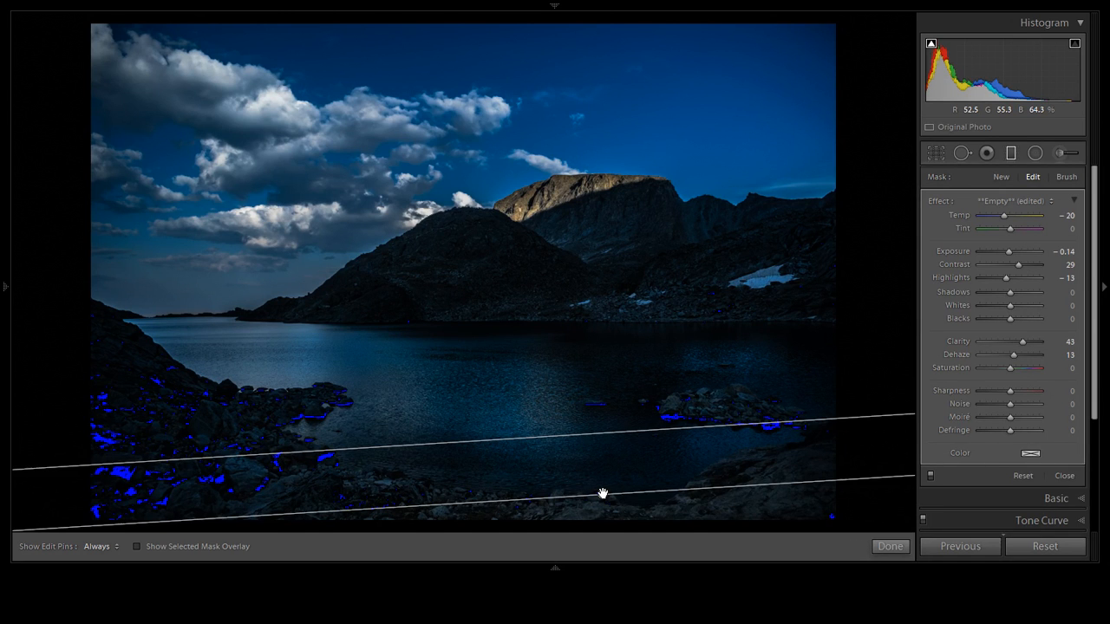
left_click_drag(603, 494, 600, 401)
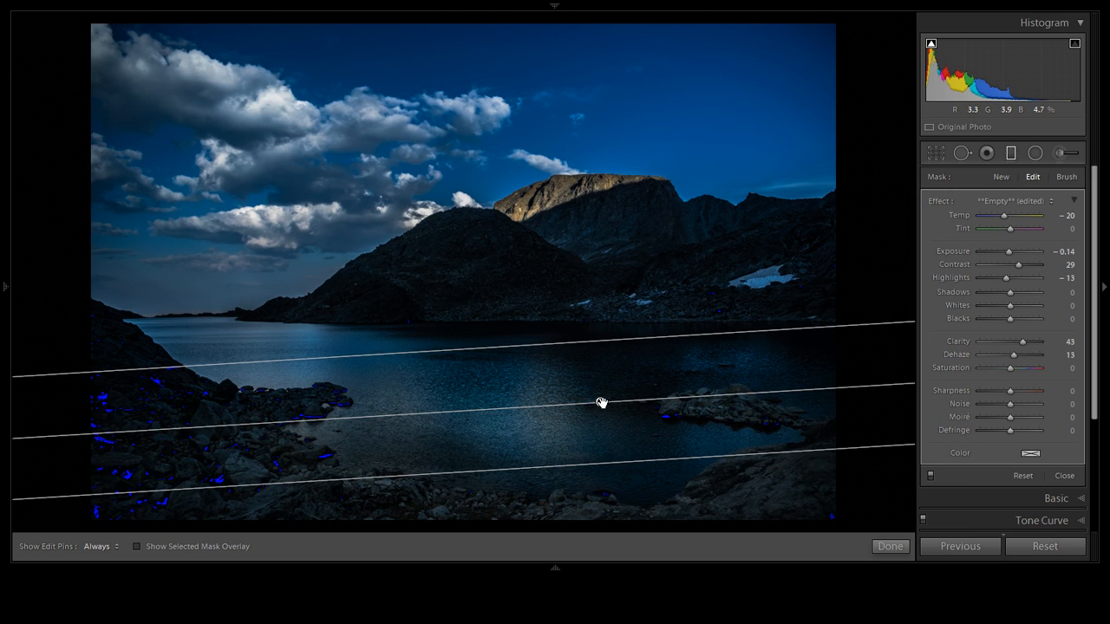
left_click_drag(600, 402, 623, 505)
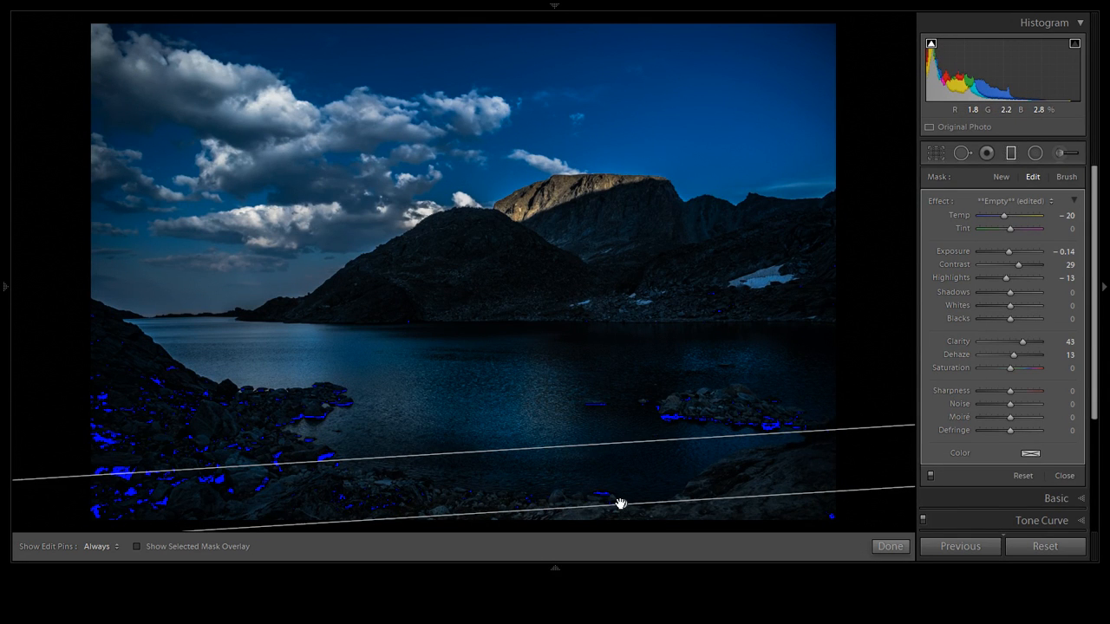
left_click_drag(621, 504, 540, 116)
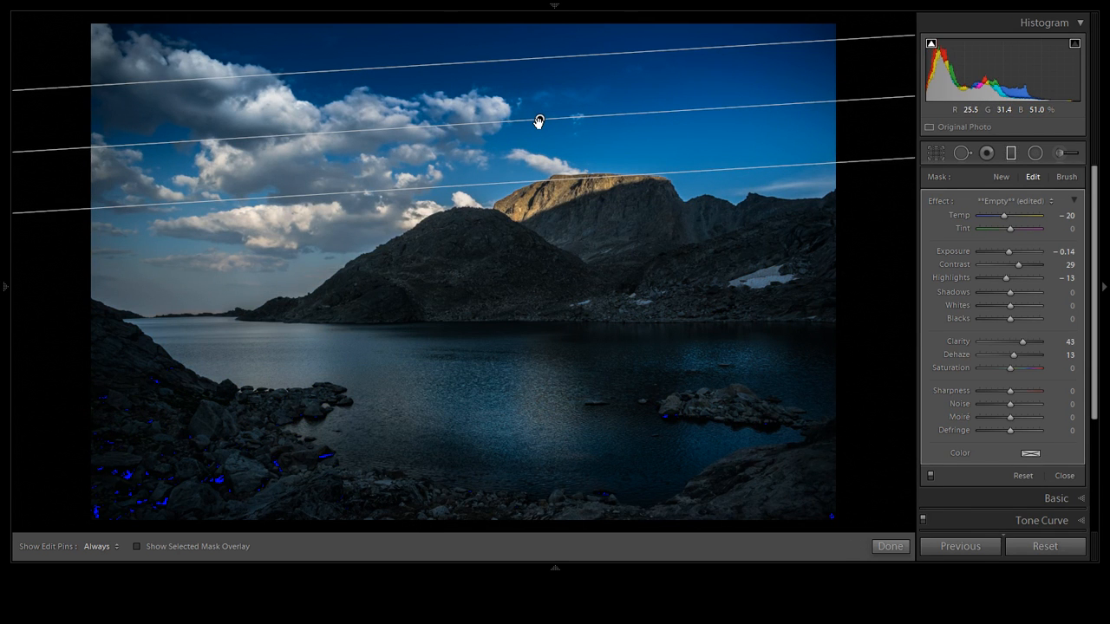
key("Delete")
Paint a new Adjustment Brush mask over the upper blue sky with edit pins hidden and the mask overlay shown
key("k")
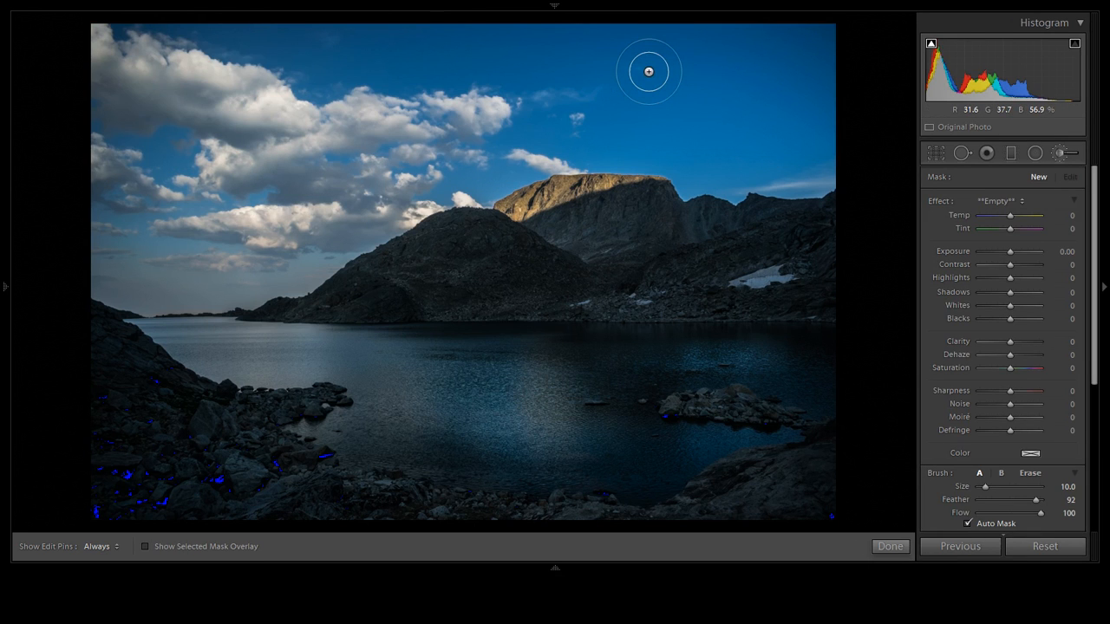
key("h")
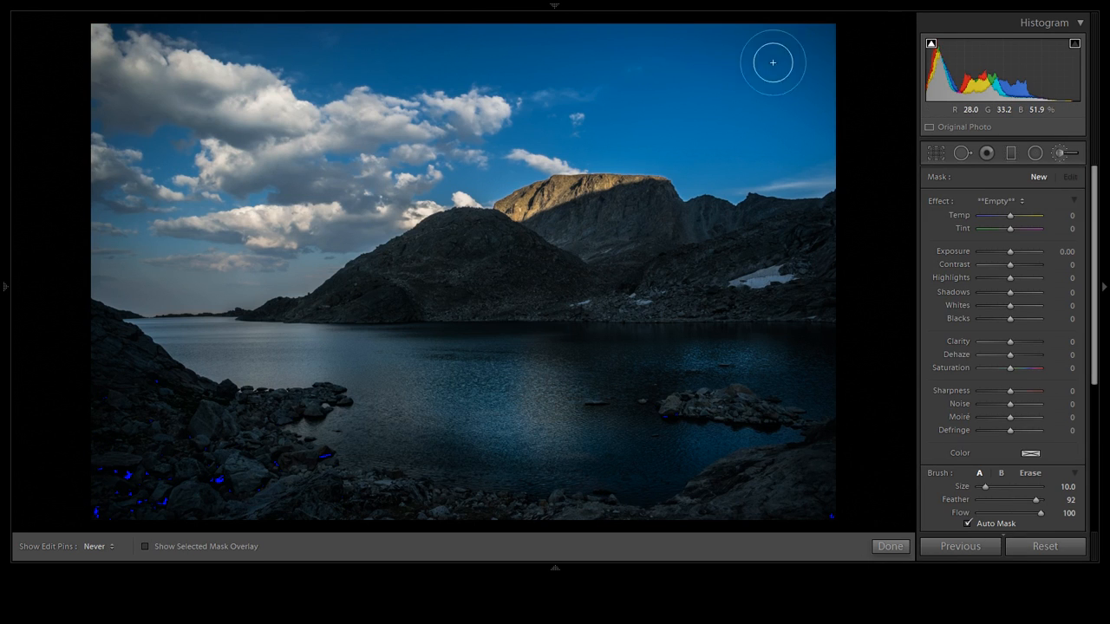
left_click_drag(689, 106, 663, 109)
key("o")
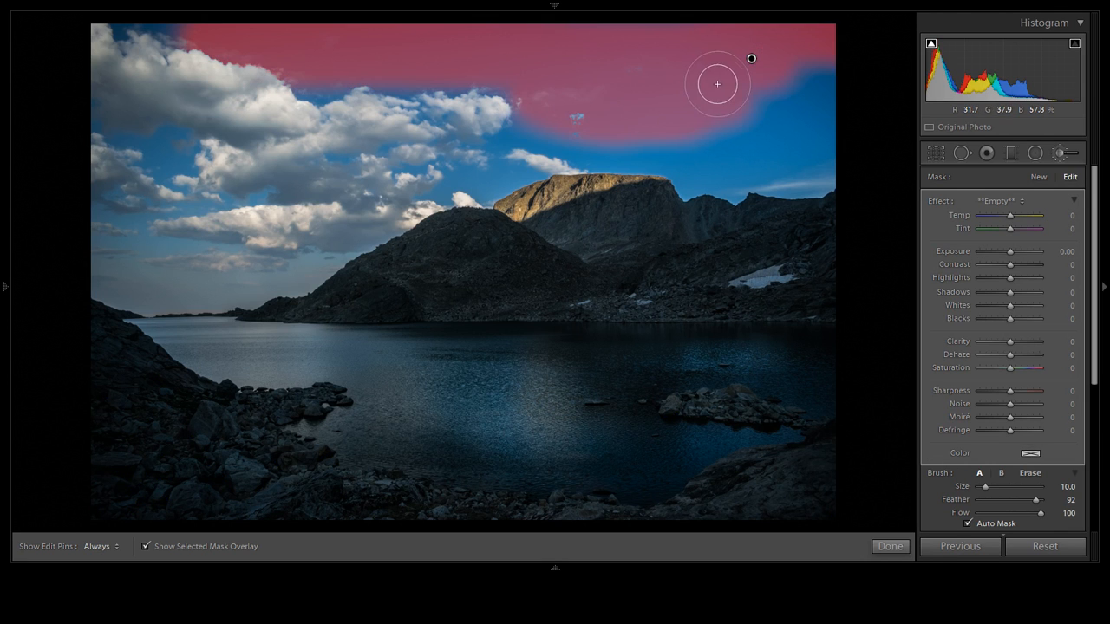
mouse_move(810, 95)
left_mouse_down()
mouse_move(763, 87)
mouse_move(797, 108)
mouse_move(774, 145)
left_mouse_up()
Turn off Auto Mask, enlarge the brush and paint the mask over the clouds and the rest of the sky
left_click_drag(1096, 354, 1087, 394)
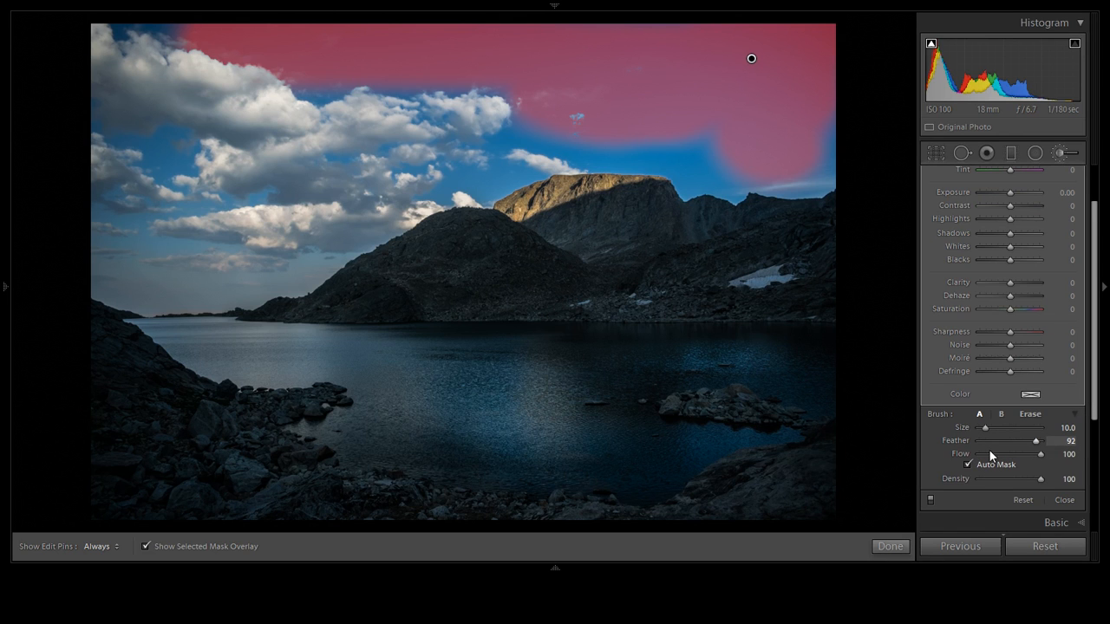
key("a")
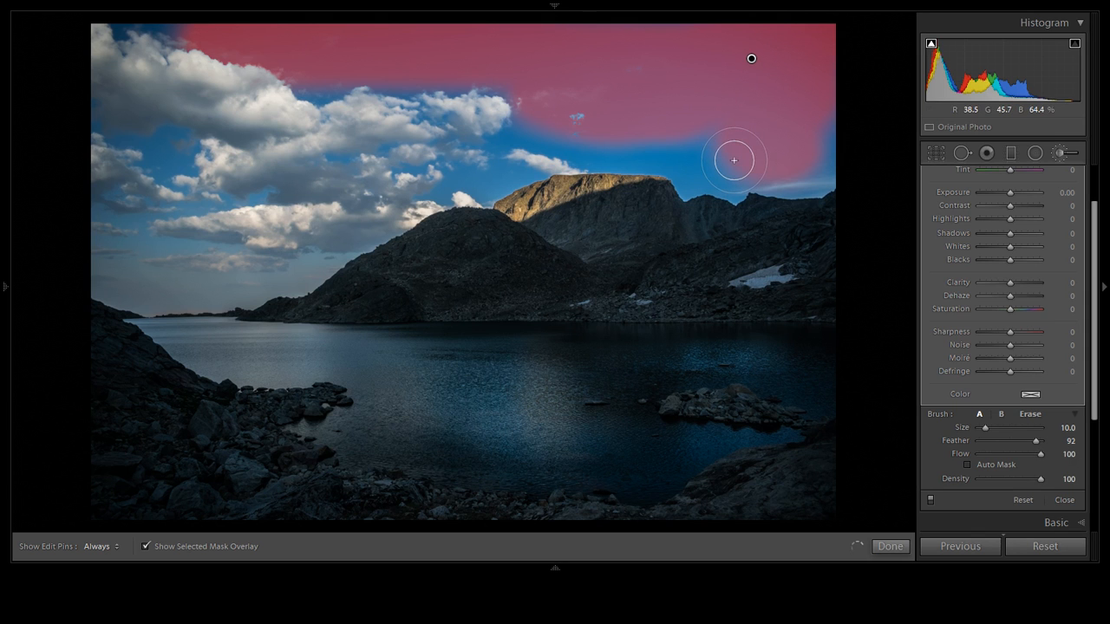
scroll(734, 160, "up", 5)
mouse_move(485, 59)
left_mouse_down()
mouse_move(100, 68)
mouse_move(487, 95)
mouse_move(321, 105)
mouse_move(206, 155)
mouse_move(142, 204)
mouse_move(160, 111)
mouse_move(134, 65)
mouse_move(133, 205)
mouse_move(231, 145)
mouse_move(414, 137)
mouse_move(161, 178)
mouse_move(202, 131)
mouse_move(471, 109)
mouse_move(812, 116)
mouse_move(754, 123)
mouse_move(743, 154)
left_mouse_up()
Reduce the brush size to 5.0 and extend the mask along the whole mountain skyline down to the left shore
scroll(654, 161, "down", 10)
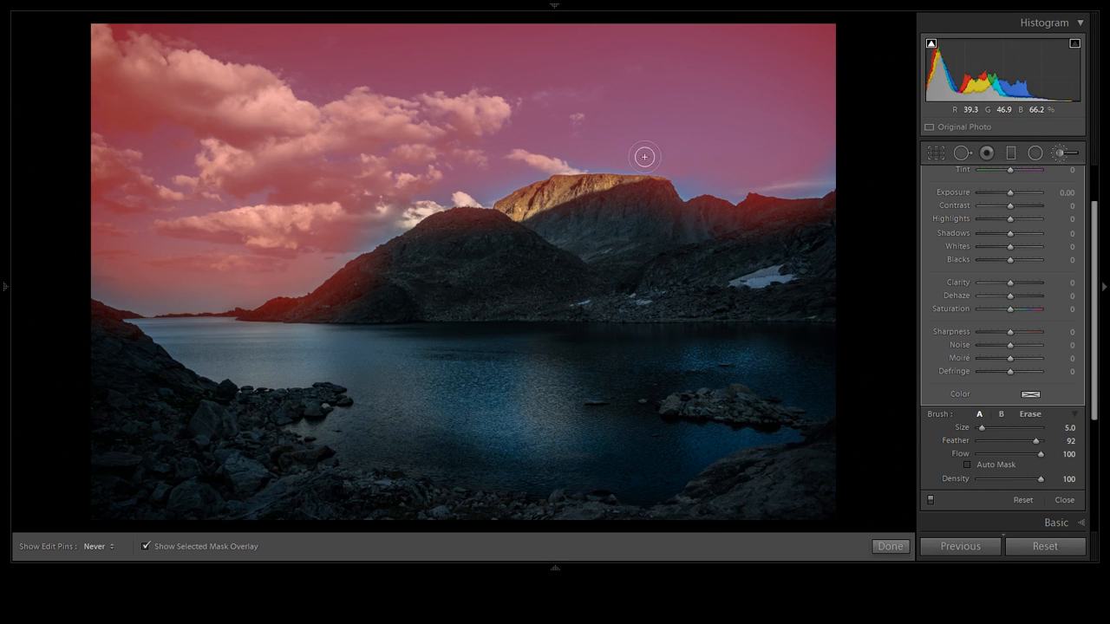
left_click_drag(695, 187, 774, 171)
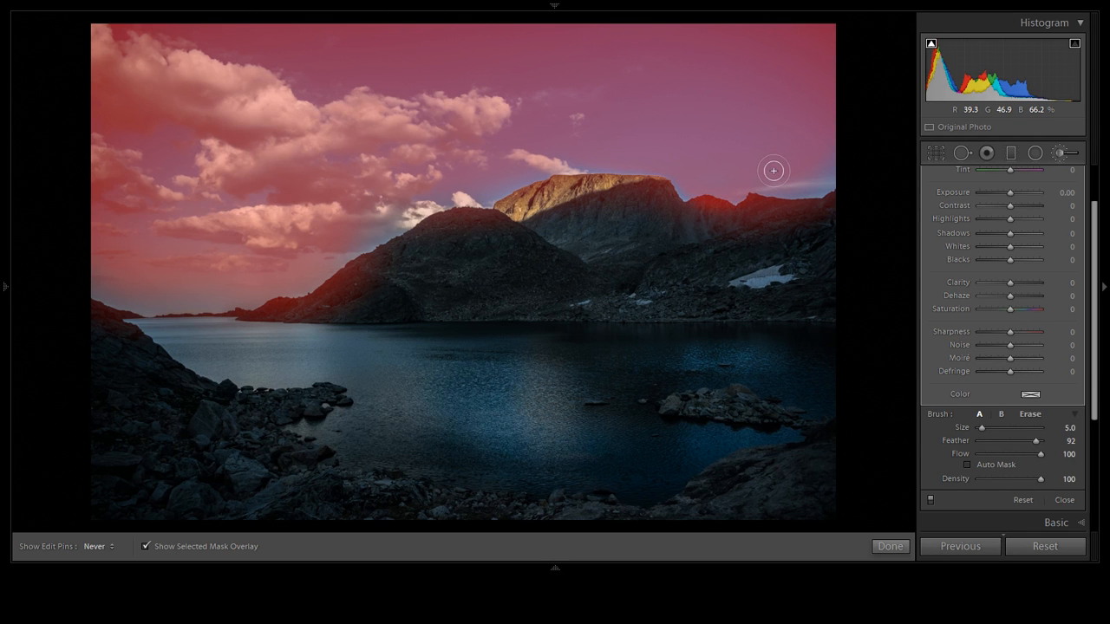
key("h")
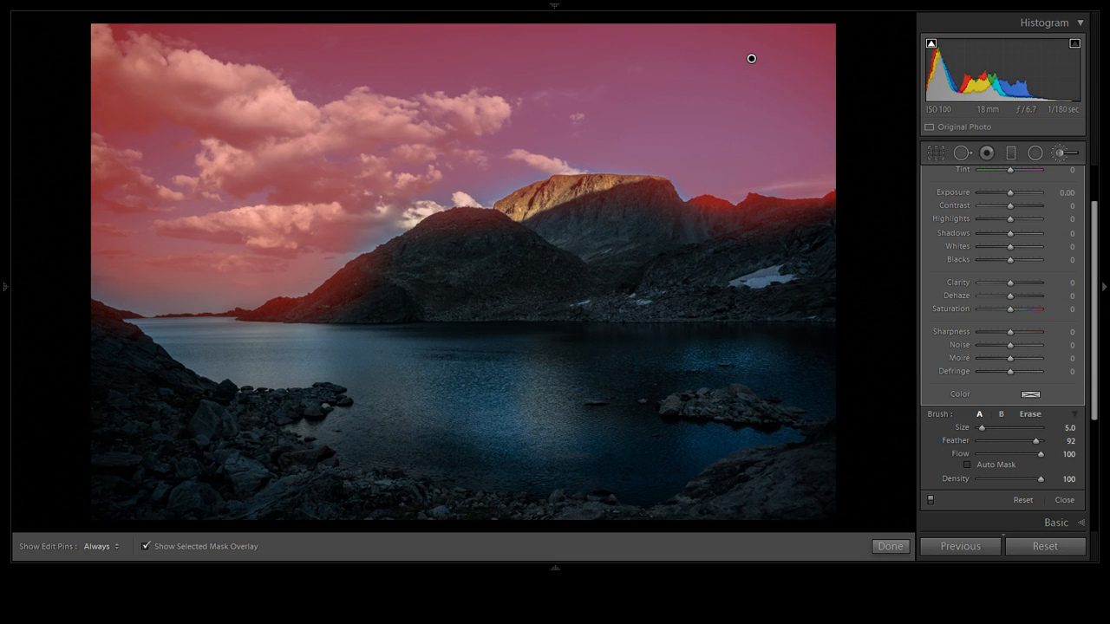
key("h")
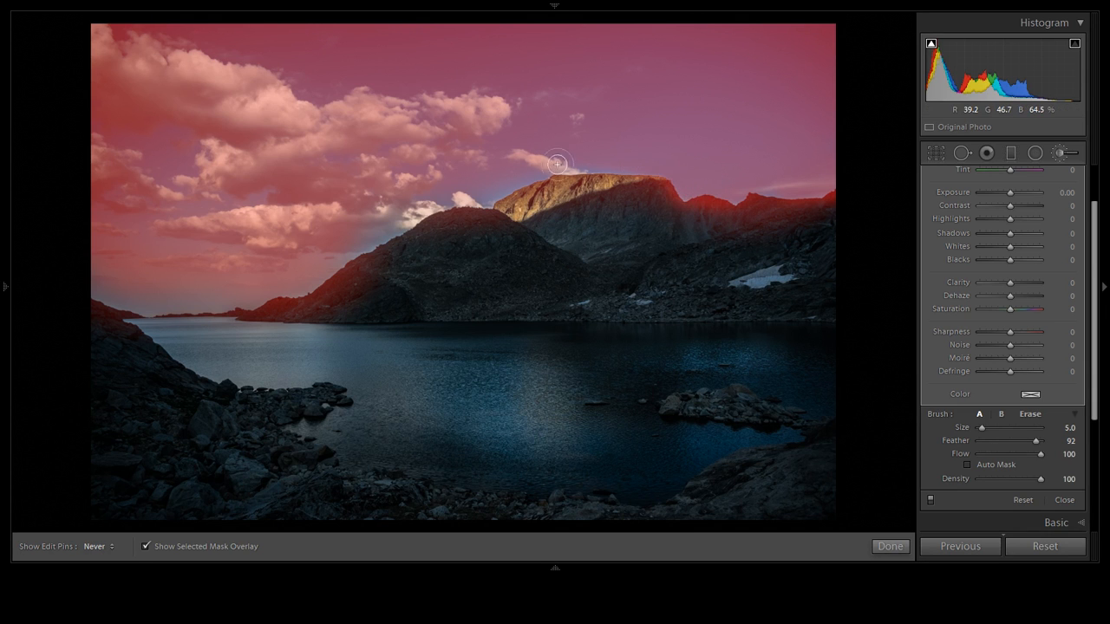
mouse_move(606, 167)
left_mouse_down()
mouse_move(476, 181)
mouse_move(511, 173)
mouse_move(482, 208)
mouse_move(353, 236)
mouse_move(409, 208)
mouse_move(203, 294)
mouse_move(121, 296)
mouse_move(130, 300)
mouse_move(92, 285)
mouse_move(264, 306)
mouse_move(182, 299)
mouse_move(233, 294)
mouse_move(171, 299)
left_mouse_up()
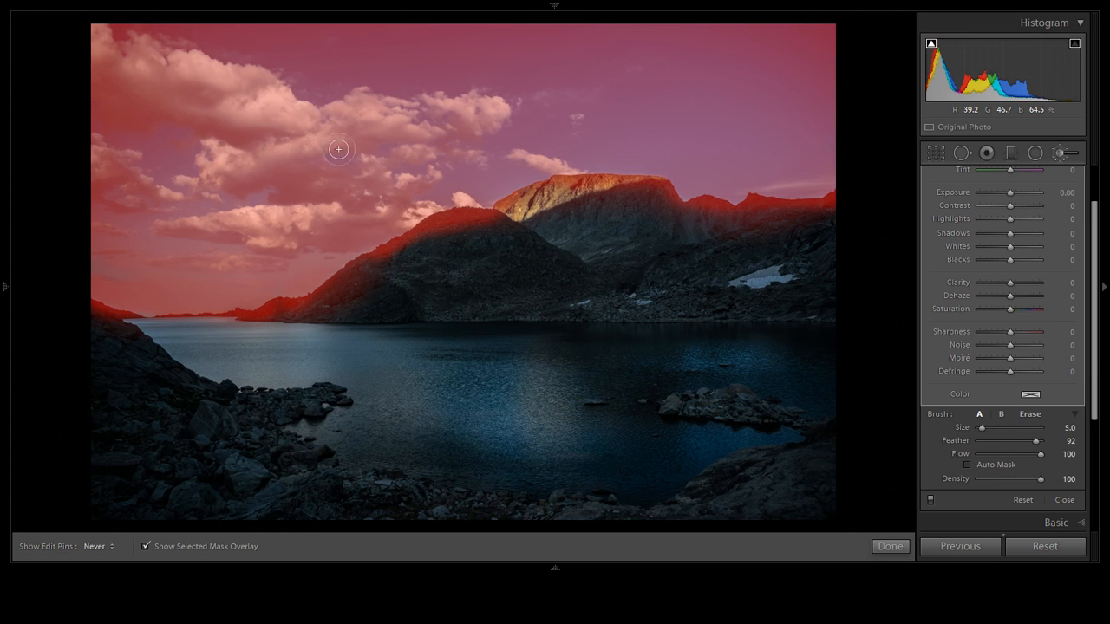
key("h")
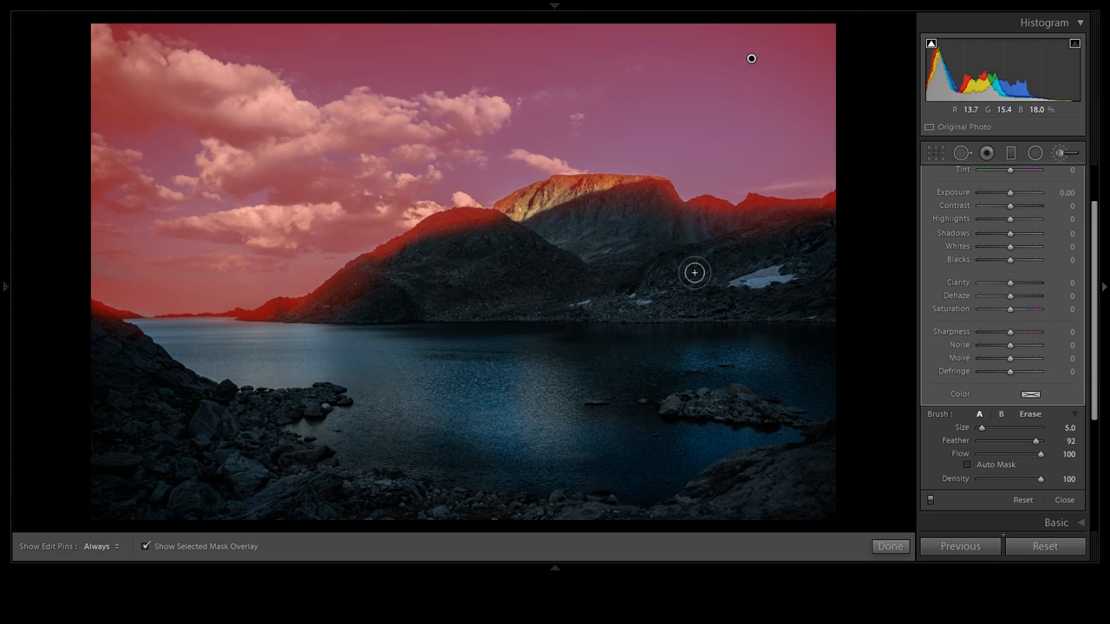
Enlarge the Auto Mask eraser and erase the mask spill from the rocky face below the right-hand skyline
key("z")
key("alt")
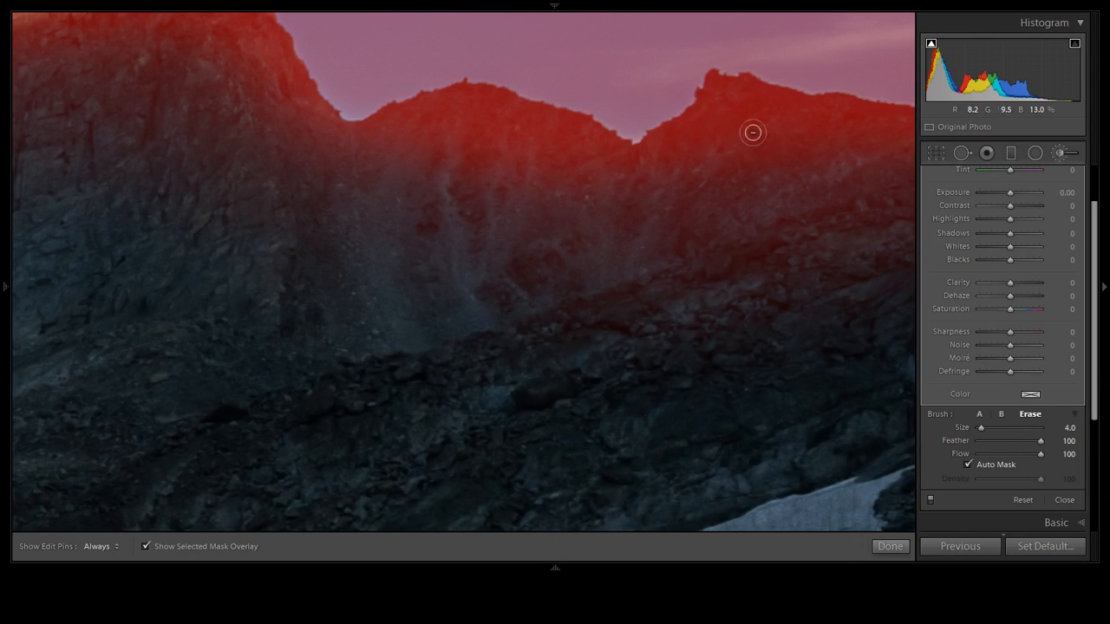
scroll(736, 204, "up", 4)
scroll(735, 205, "up", 5)
mouse_move(707, 290)
left_mouse_down()
mouse_move(206, 220)
mouse_move(494, 268)
left_mouse_up()
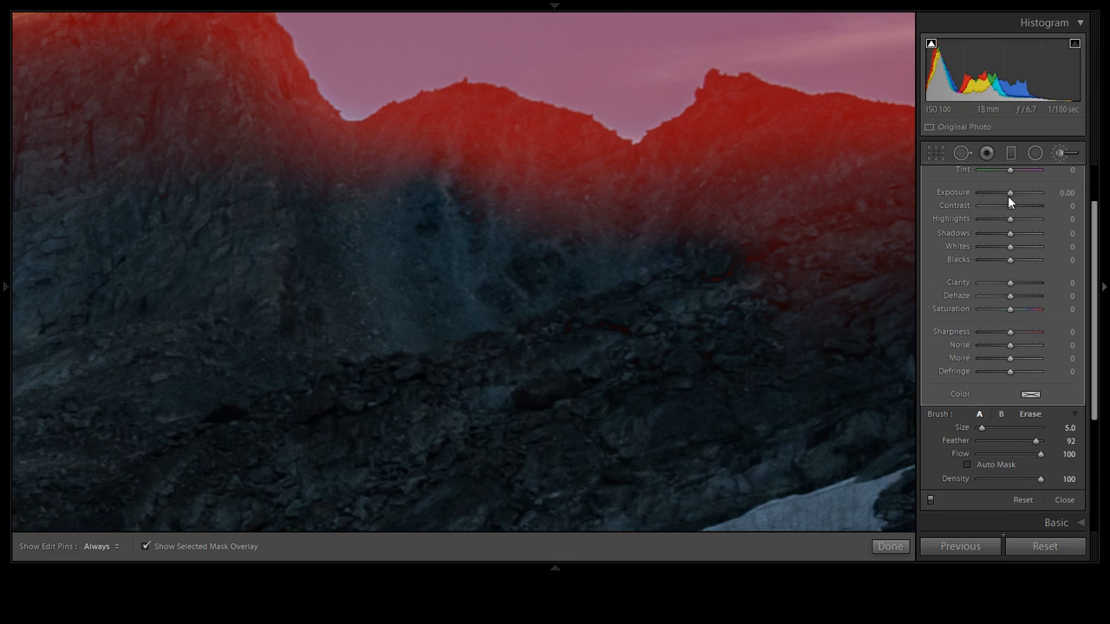
Hide the mask overlay, try Exposure at 4.00, settle on -4.00, and paint over the unmasked sky gaps along the right-hand skyline
left_click_drag(1010, 193, 1044, 193)
key("o")
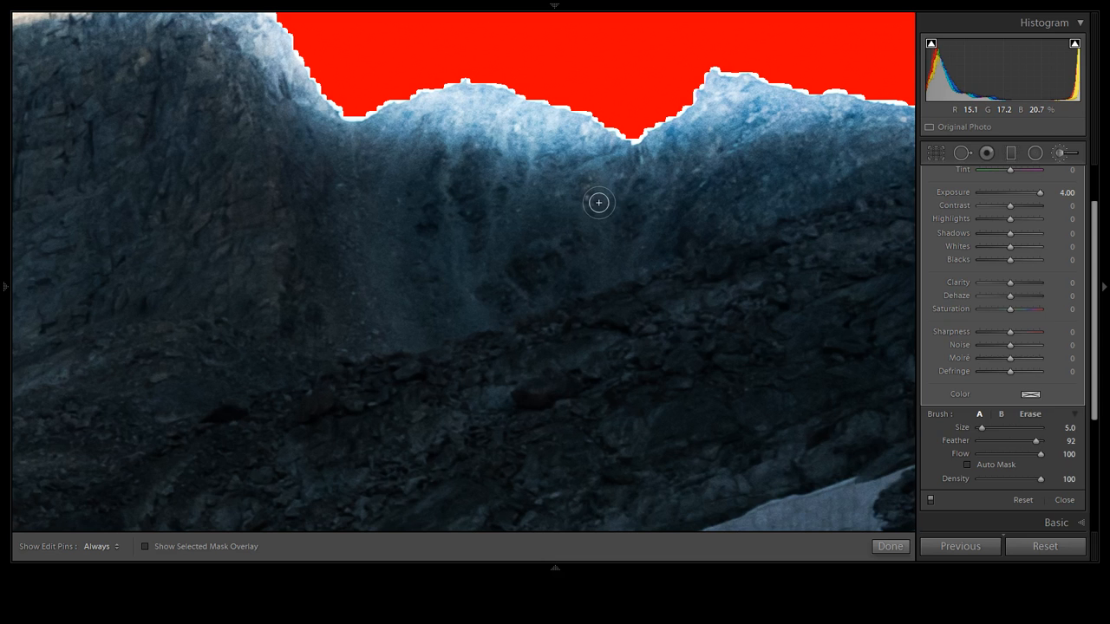
left_click_drag(1041, 194, 592, 219)
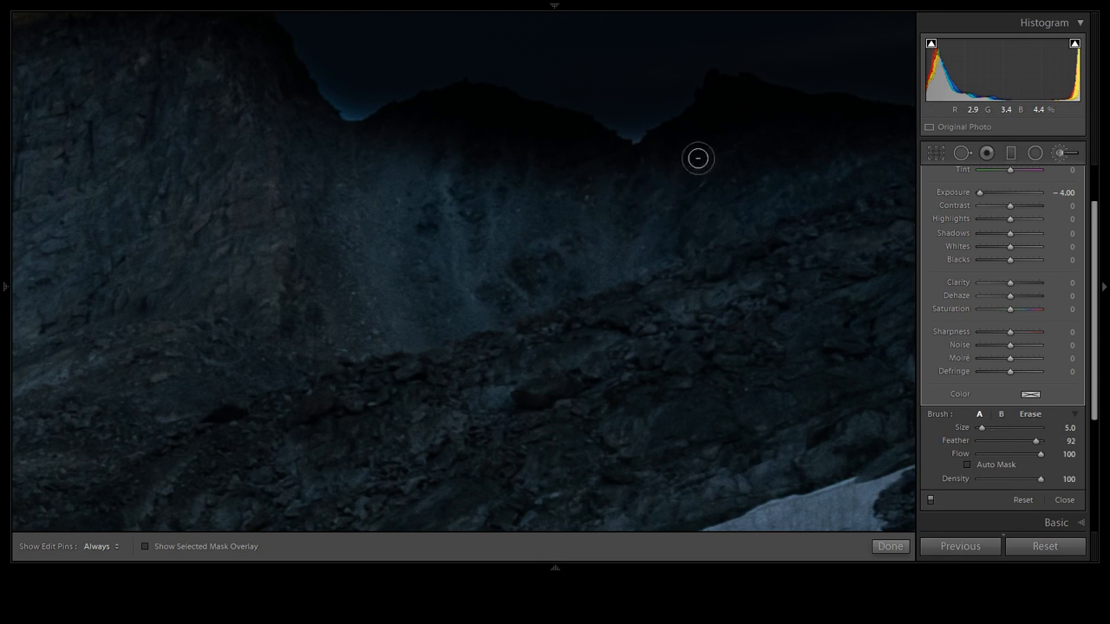
mouse_move(630, 99)
left_mouse_down()
mouse_move(394, 96)
mouse_move(345, 117)
mouse_move(323, 53)
mouse_move(485, 75)
left_mouse_up()
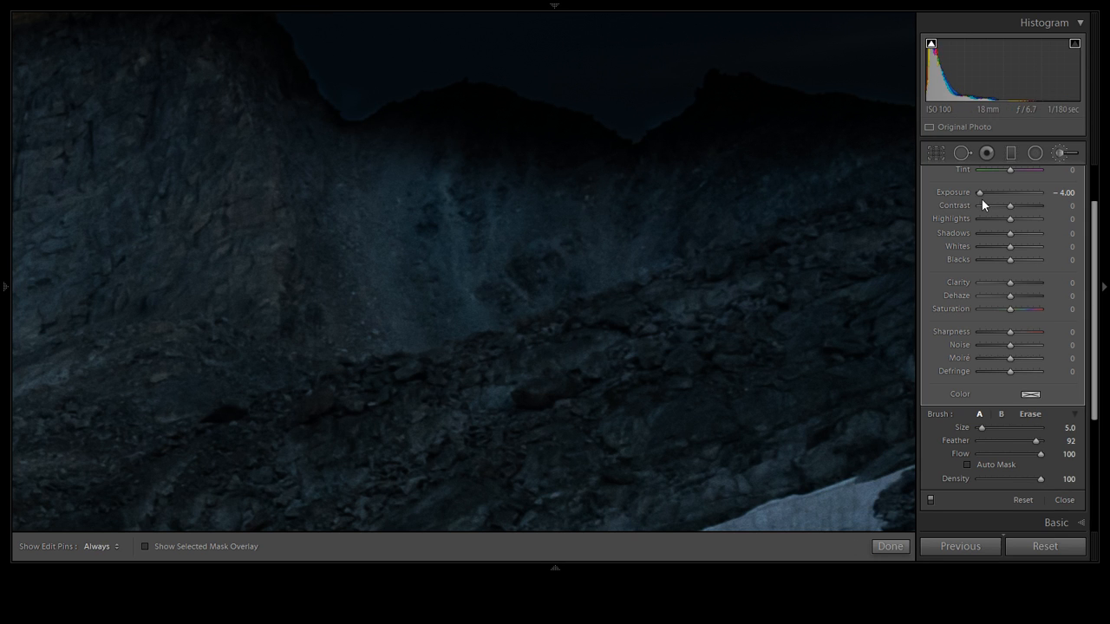
Lower the sky mask's Blacks to -100 to check its coverage across the whole photo and around the sunlit peak
key("z")
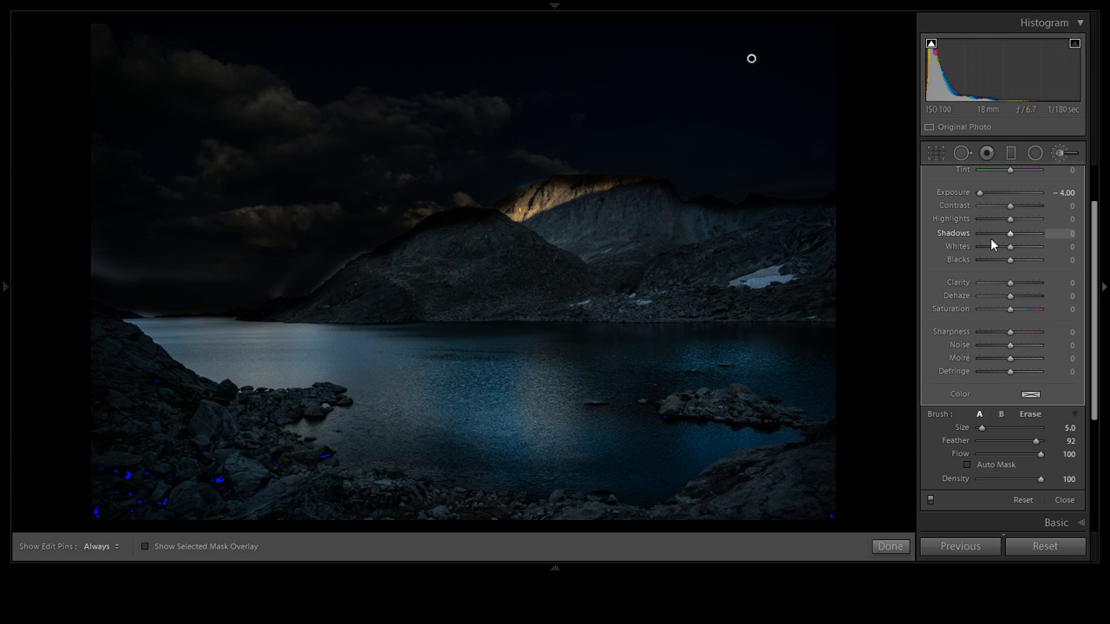
left_click_drag(958, 259, 923, 259)
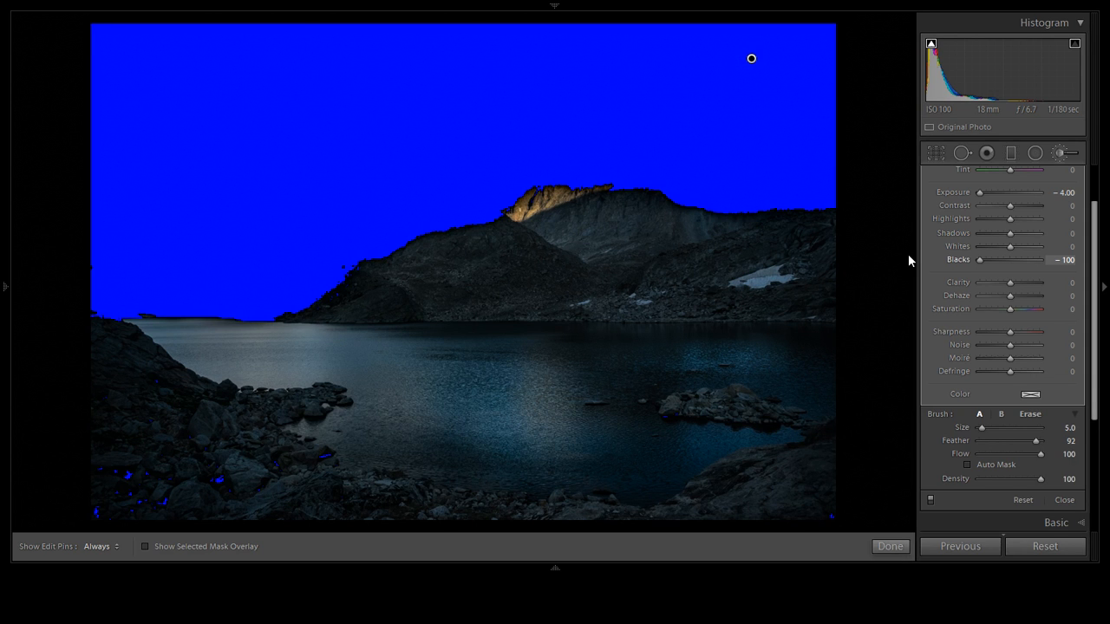
key("alt")
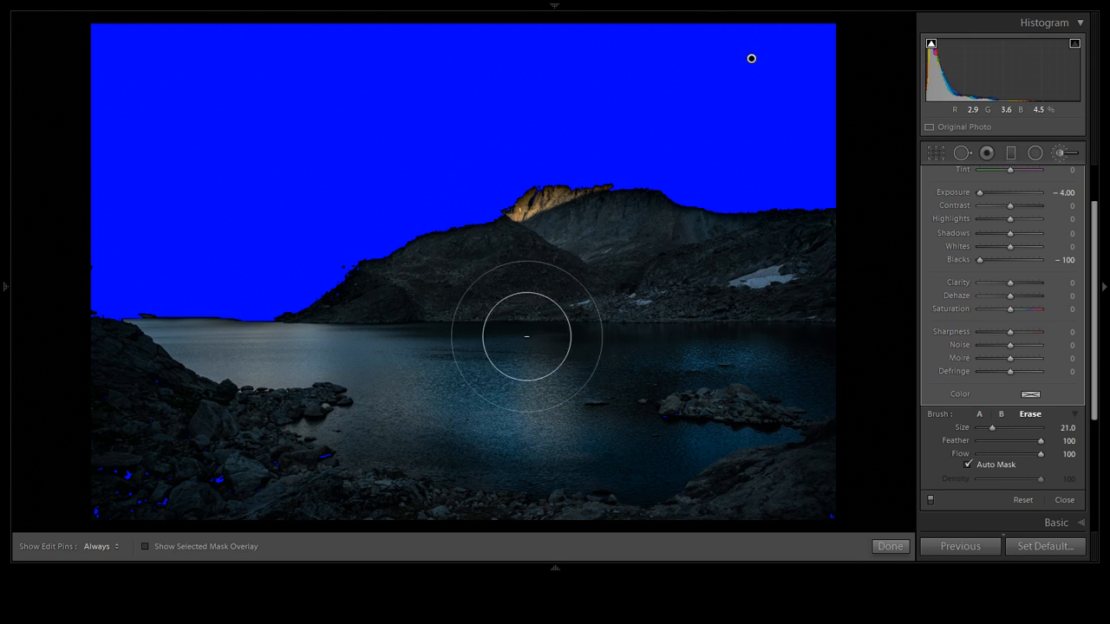
left_click(509, 221)
key("alt")
mouse_move(521, 217)
left_mouse_down()
mouse_move(362, 292)
mouse_move(421, 269)
mouse_move(515, 217)
mouse_move(276, 321)
mouse_move(484, 229)
mouse_move(376, 232)
mouse_move(67, 320)
mouse_move(135, 282)
mouse_move(173, 292)
left_mouse_up()
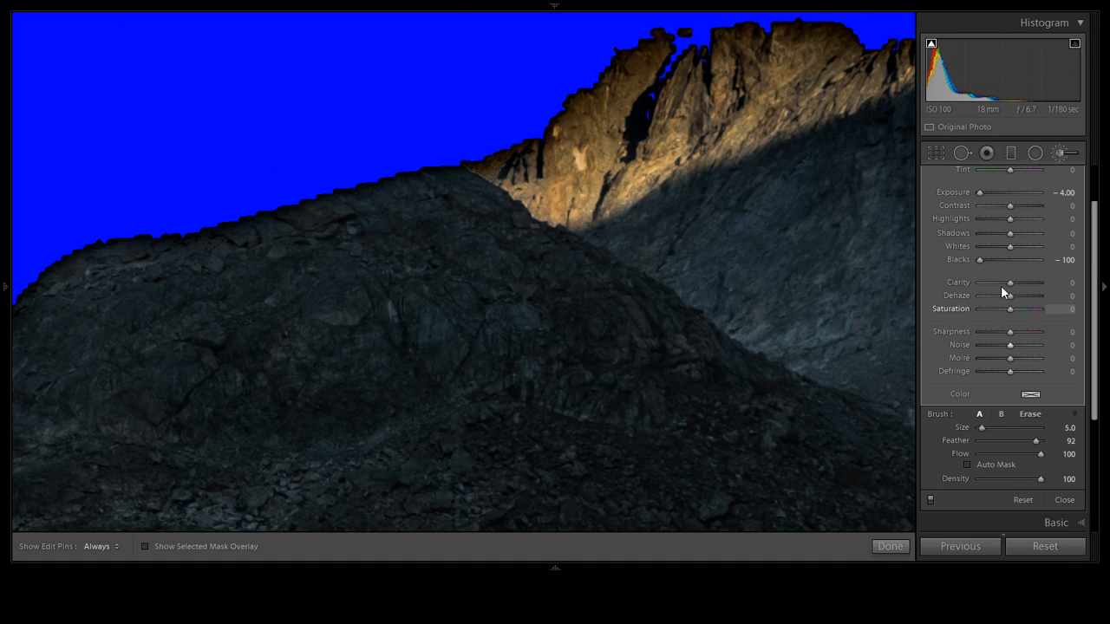
Set the mask's Blacks to 6 and erase the spill from the dark hill beside the peak with a size 13.0 Auto Mask eraser
left_click_drag(1006, 260, 1012, 257)
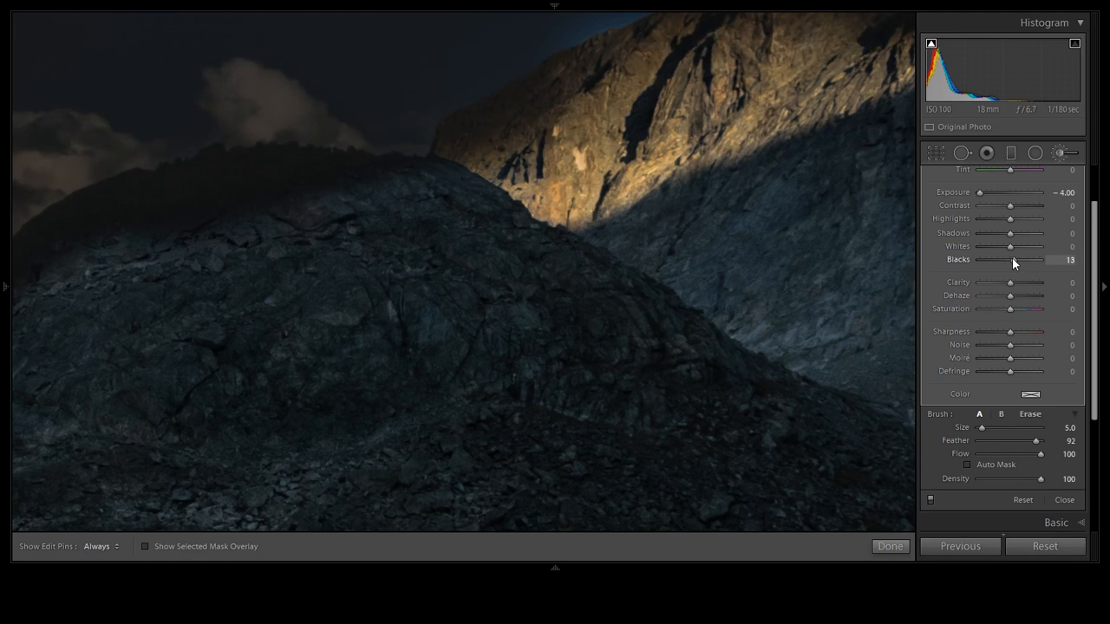
key("alt")
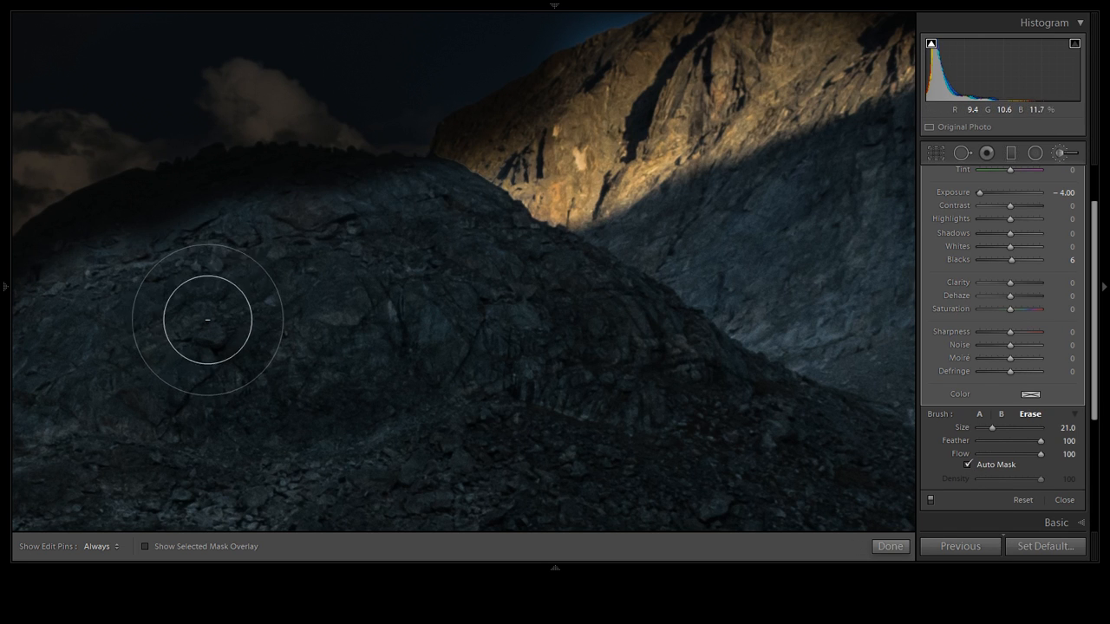
scroll(297, 260, "down", 3)
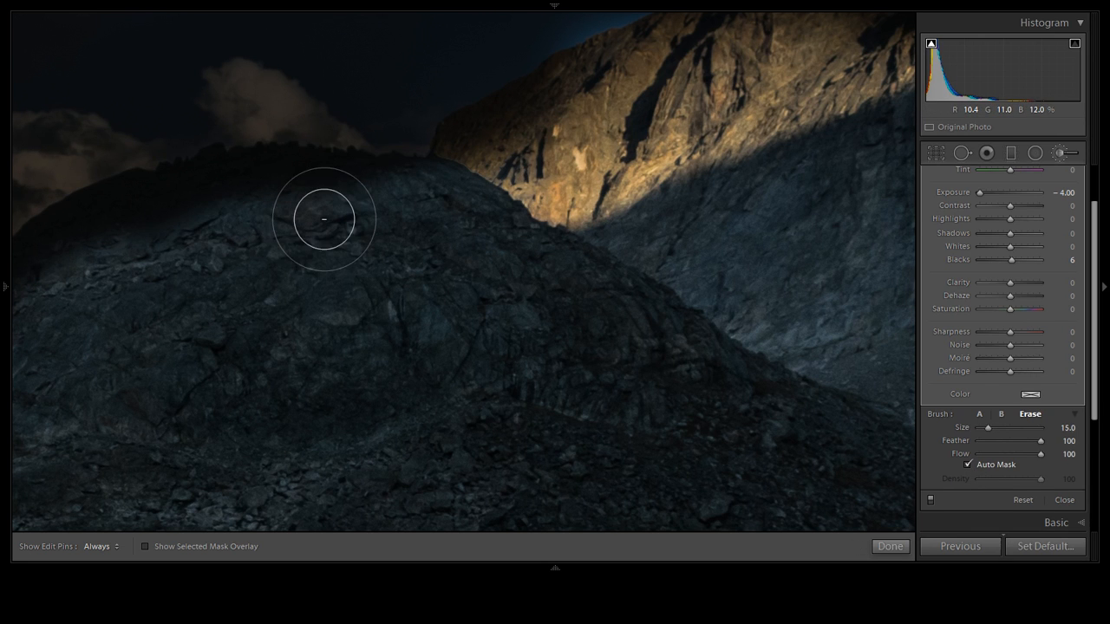
key("h")
scroll(112, 241, "down", 1)
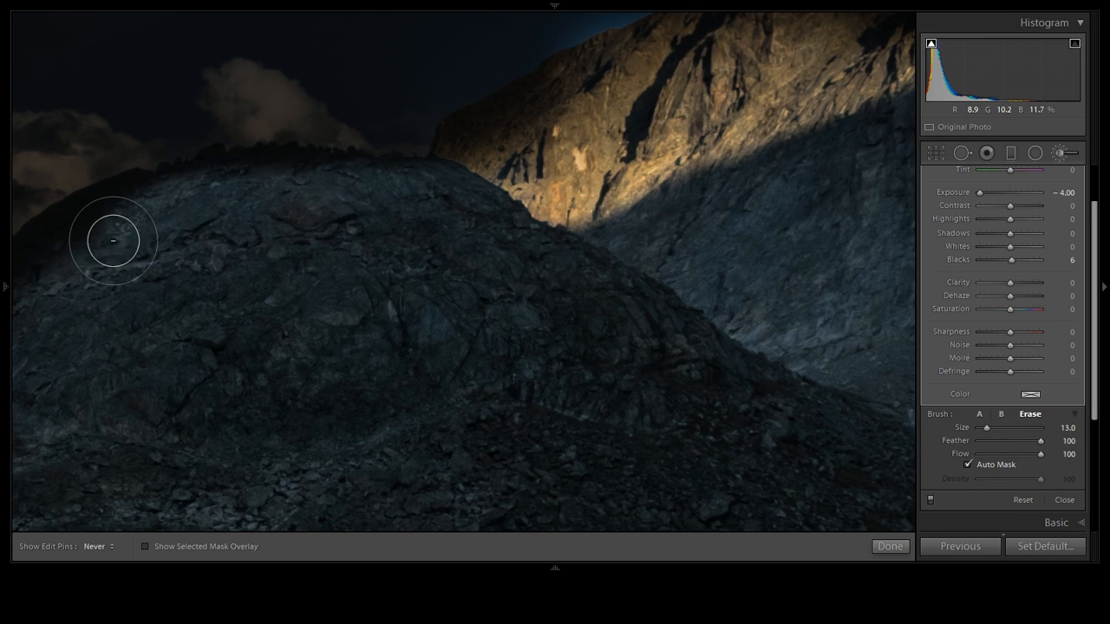
key("h")
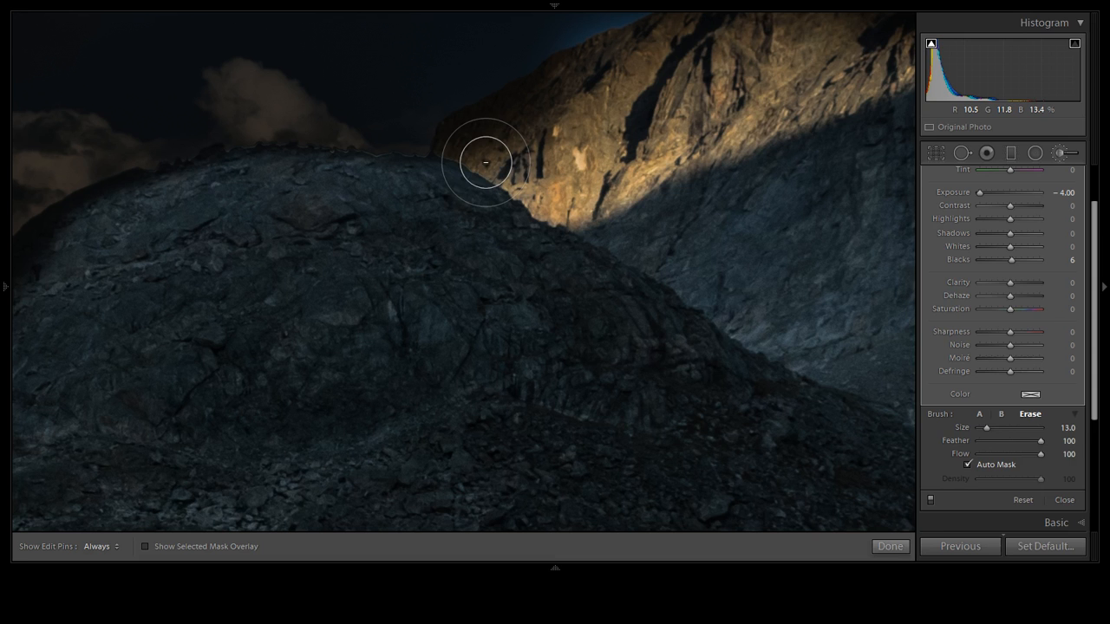
Paint the mask over the blue strip of sky along the sunlit peak's left slope and enlarge the brush to 17.0
left_click_drag(723, 129, 503, 384)
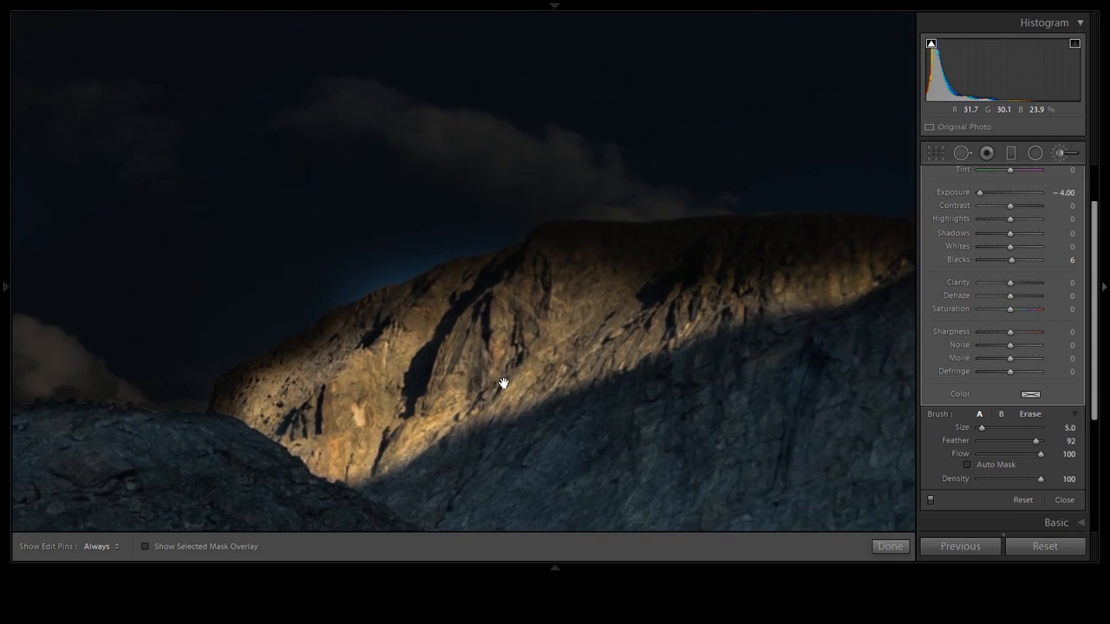
mouse_move(322, 285)
left_mouse_down()
mouse_move(425, 246)
mouse_move(351, 270)
mouse_move(399, 268)
mouse_move(373, 284)
left_mouse_up()
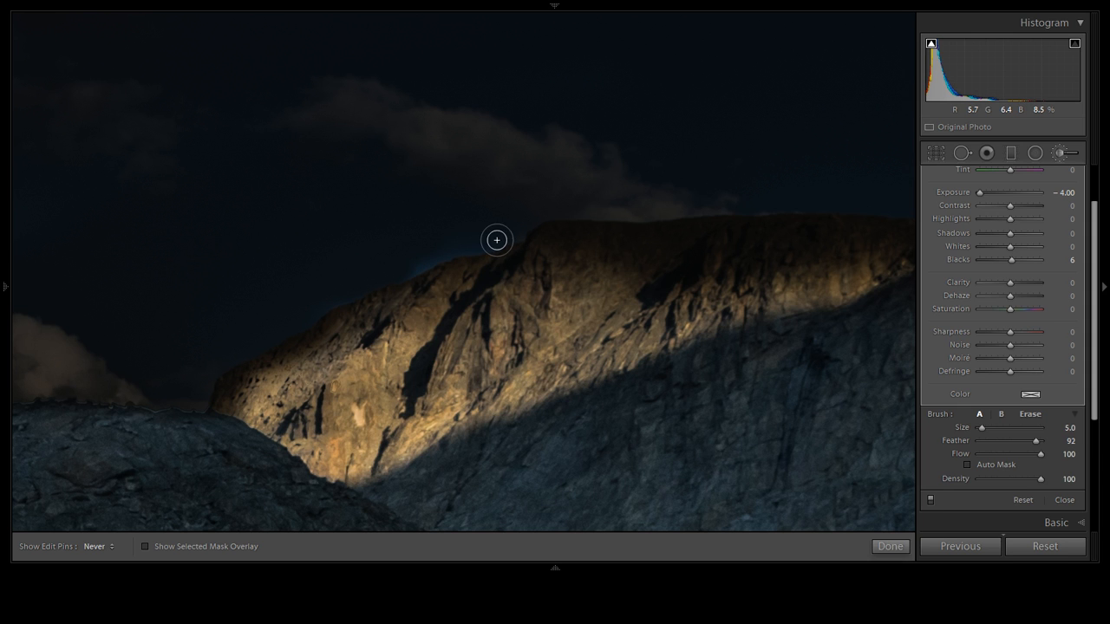
left_click_drag(497, 240, 525, 225)
scroll(617, 171, "up", 5)
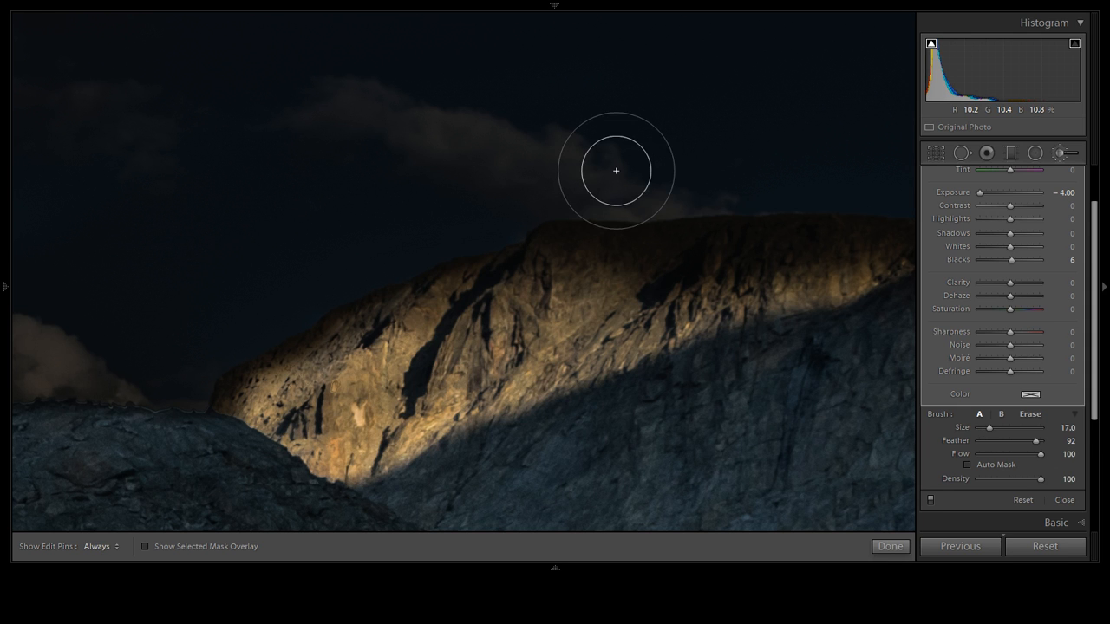
Erase the mask from the sunlit face of the peak up to its ridge with the size 13.0 Auto Mask eraser
key("alt")
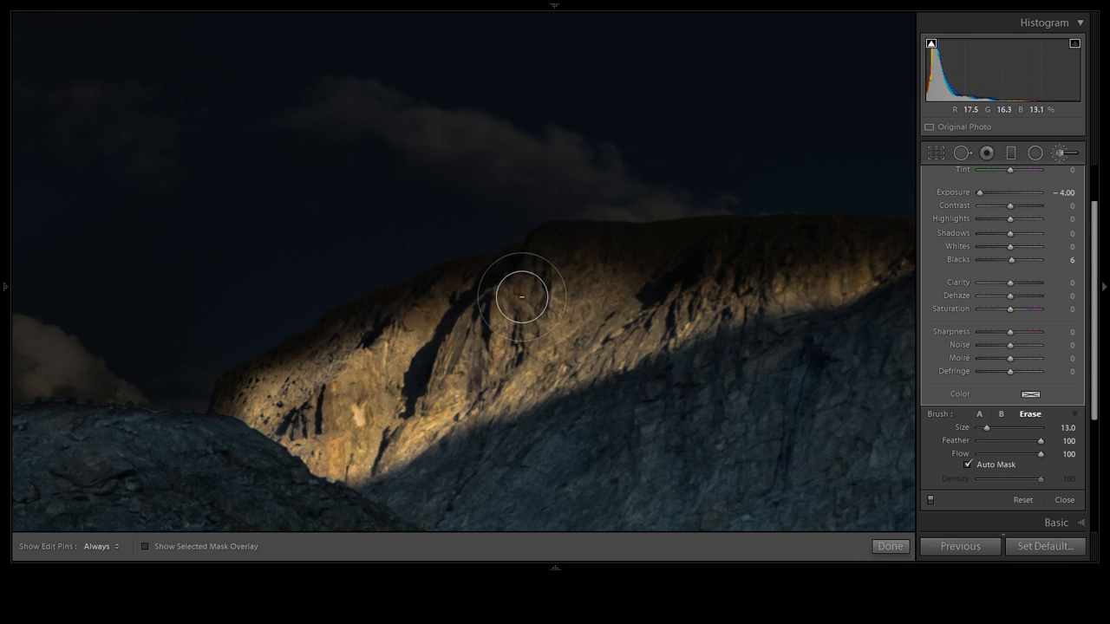
mouse_move(396, 330)
left_mouse_down()
mouse_move(309, 372)
mouse_move(477, 285)
mouse_move(657, 255)
mouse_move(423, 313)
mouse_move(440, 302)
mouse_move(231, 409)
mouse_move(226, 433)
mouse_move(228, 397)
mouse_move(236, 416)
mouse_move(232, 404)
left_mouse_up()
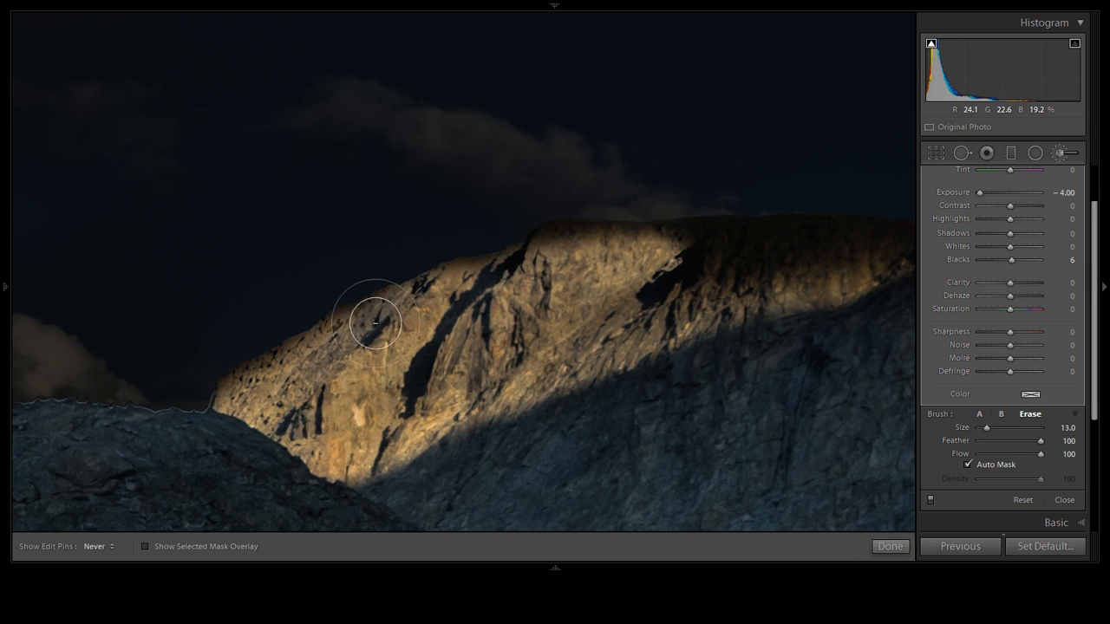
left_click_drag(367, 313, 356, 327)
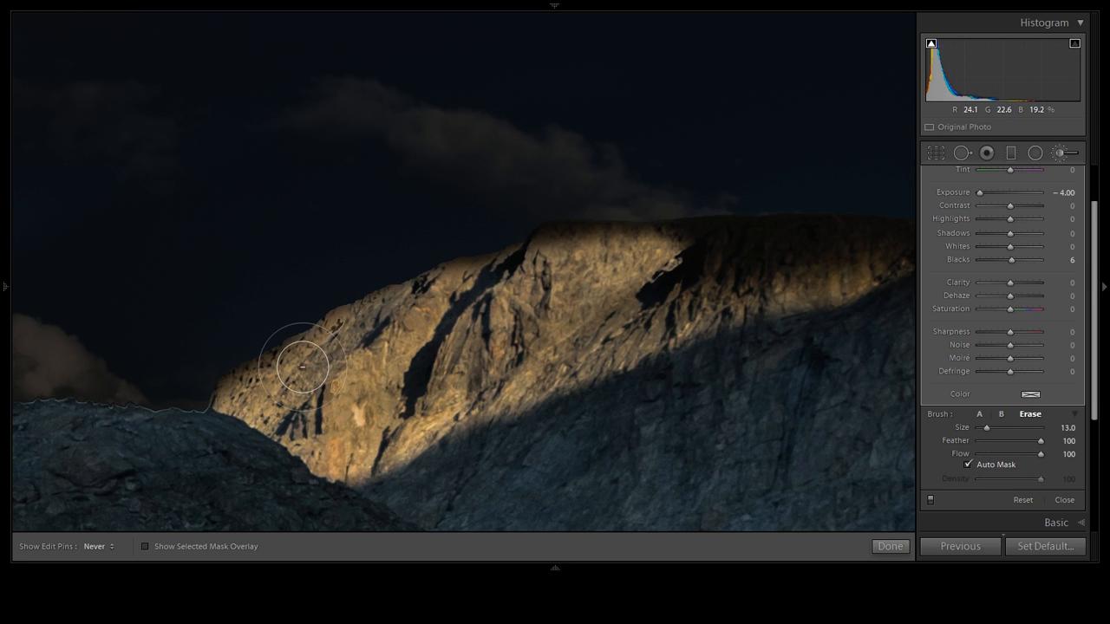
mouse_move(303, 367)
left_mouse_down()
mouse_move(233, 412)
mouse_move(230, 439)
left_mouse_up()
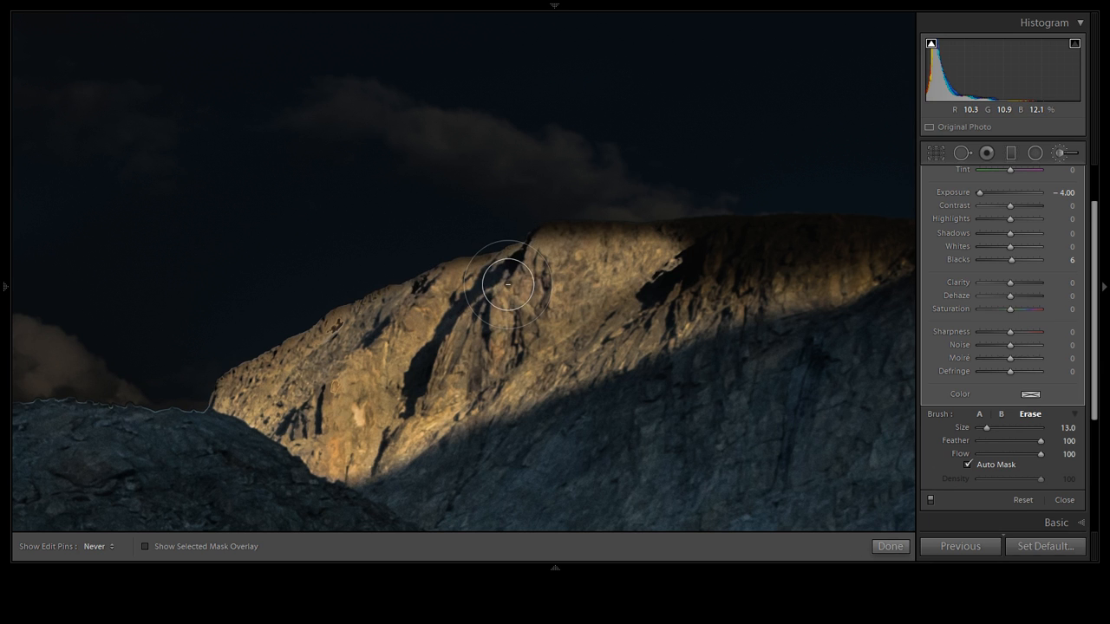
mouse_move(508, 283)
left_mouse_down()
mouse_move(554, 283)
mouse_move(606, 255)
mouse_move(760, 239)
mouse_move(827, 239)
mouse_move(687, 267)
mouse_move(855, 249)
mouse_move(645, 286)
mouse_move(846, 277)
mouse_move(591, 349)
left_mouse_up()
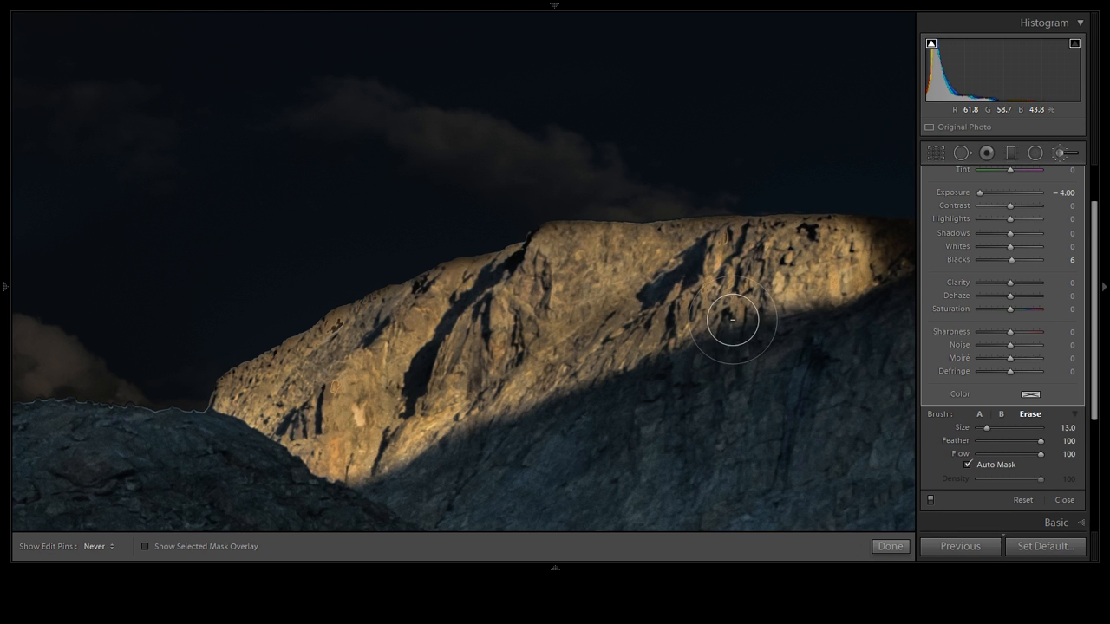
mouse_move(732, 320)
left_mouse_down()
mouse_move(823, 318)
mouse_move(782, 362)
mouse_move(681, 355)
mouse_move(699, 362)
mouse_move(532, 422)
mouse_move(376, 395)
mouse_move(433, 400)
mouse_move(524, 435)
mouse_move(412, 463)
mouse_move(535, 470)
mouse_move(402, 505)
mouse_move(261, 498)
mouse_move(645, 459)
left_mouse_up()
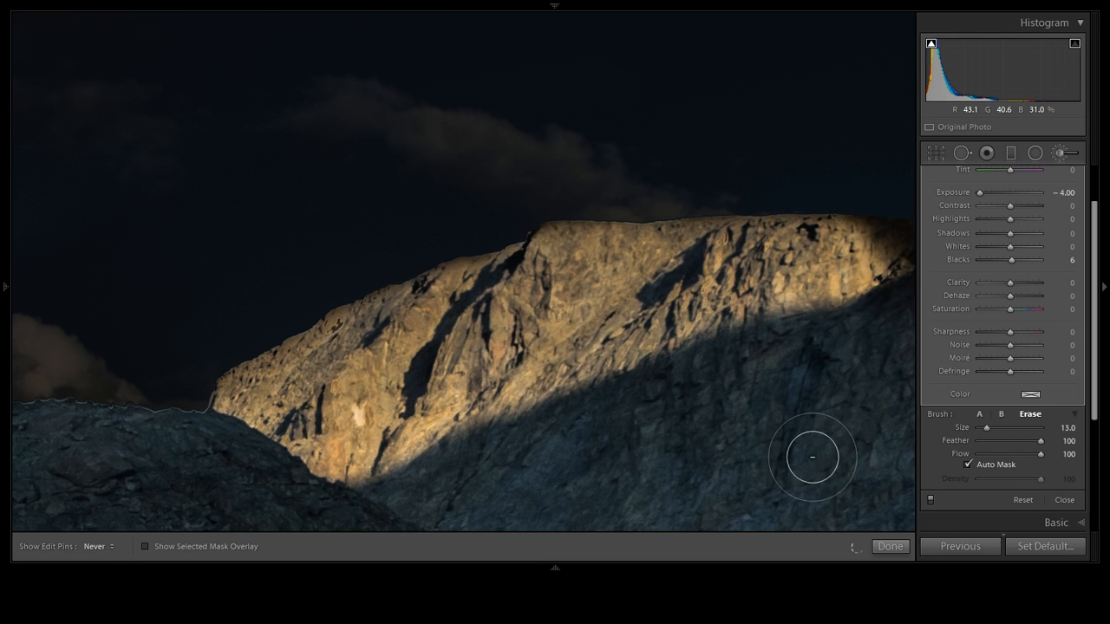
Erase the mask from the shaded cliff and ridge top at the right end of the sunlit peak
mouse_move(813, 457)
left_mouse_down()
mouse_move(342, 303)
mouse_move(277, 255)
left_mouse_up()
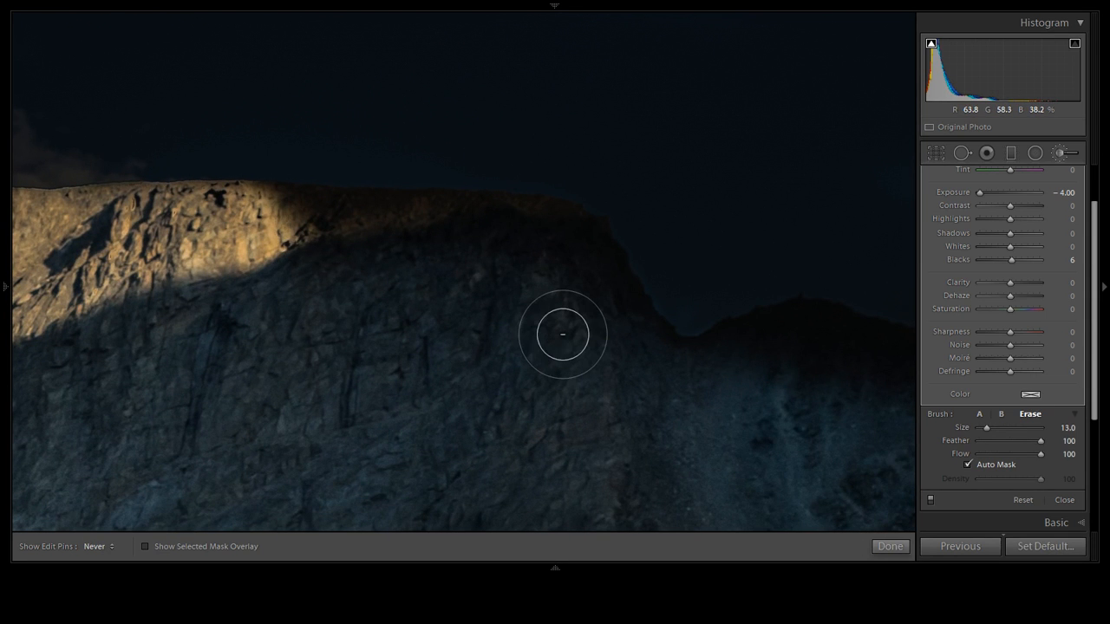
mouse_move(563, 335)
left_mouse_down()
mouse_move(314, 234)
mouse_move(283, 238)
mouse_move(477, 246)
mouse_move(548, 266)
mouse_move(604, 353)
mouse_move(610, 397)
left_mouse_up()
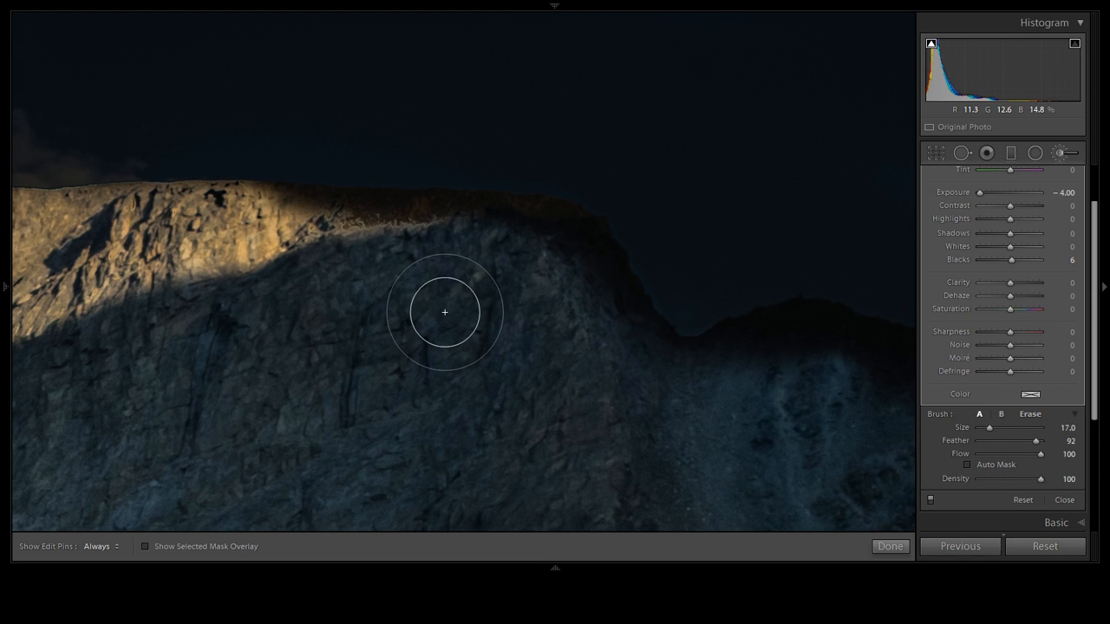
mouse_move(261, 228)
left_mouse_down()
mouse_move(515, 218)
mouse_move(593, 253)
mouse_move(628, 320)
mouse_move(651, 332)
left_mouse_up()
mouse_move(411, 221)
left_mouse_down()
mouse_move(219, 221)
mouse_move(361, 225)
mouse_move(271, 210)
mouse_move(441, 213)
left_mouse_up()
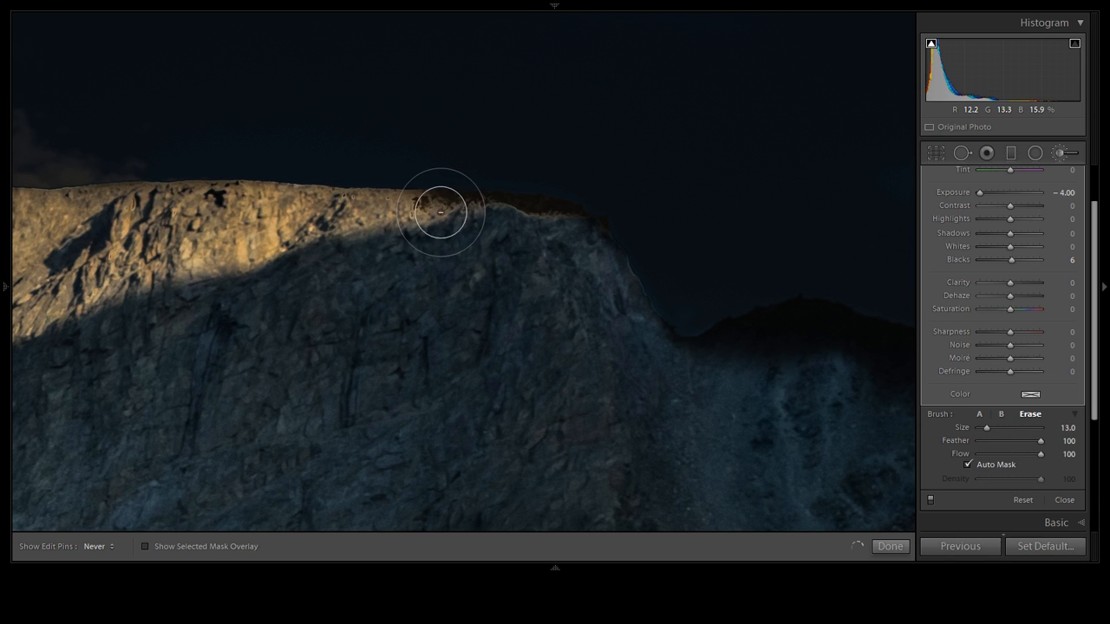
Reduce the eraser size to 7.0 and clean leftover dark mask spots along the peak's ridge and its right shoulder
scroll(344, 206, "down", 6)
scroll(342, 205, "up", 3)
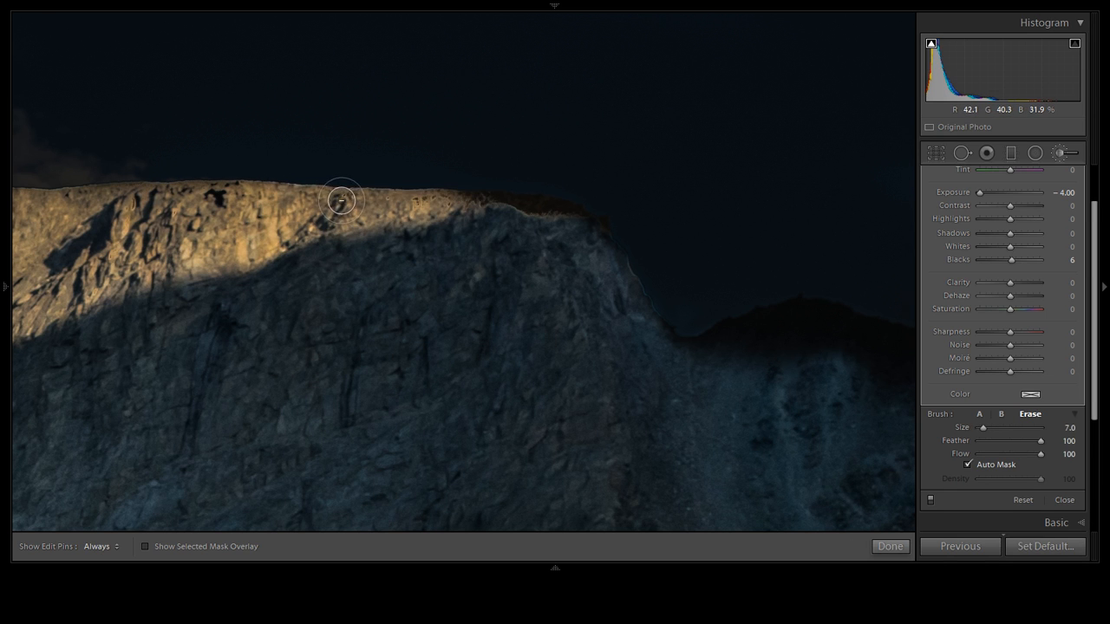
mouse_move(342, 199)
left_mouse_down()
mouse_move(379, 198)
mouse_move(343, 198)
left_mouse_up()
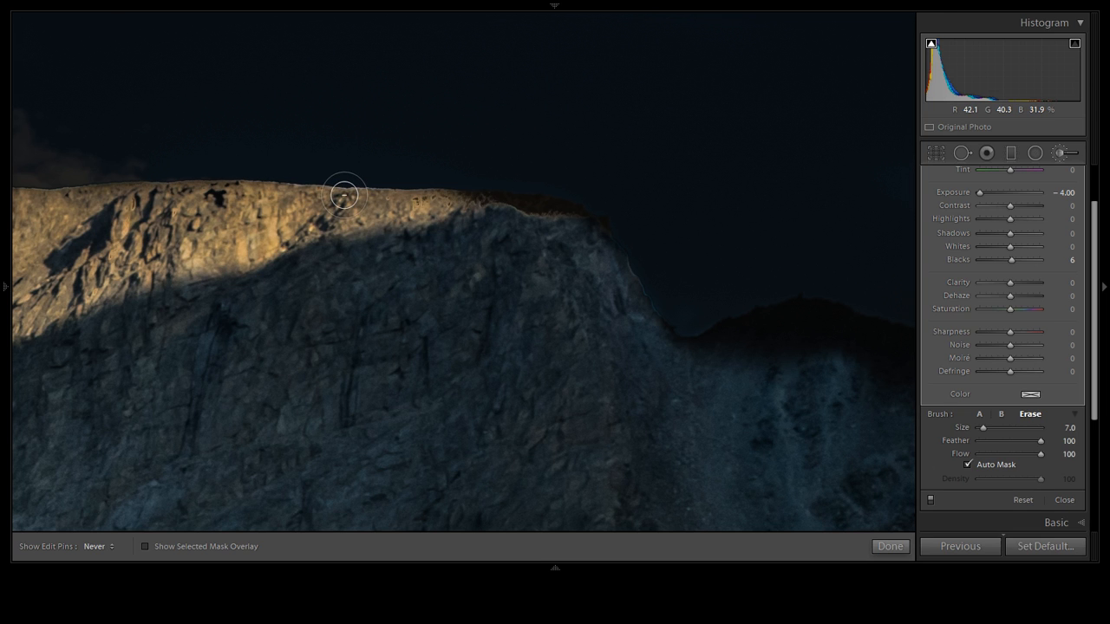
key("F6")
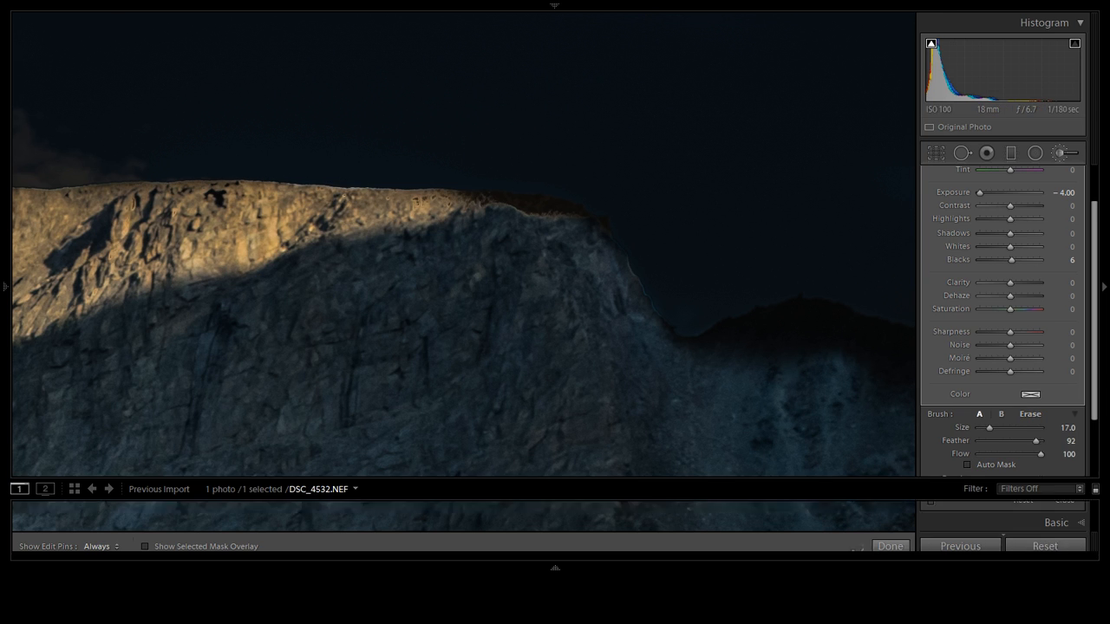
key("F6")
key("alt")
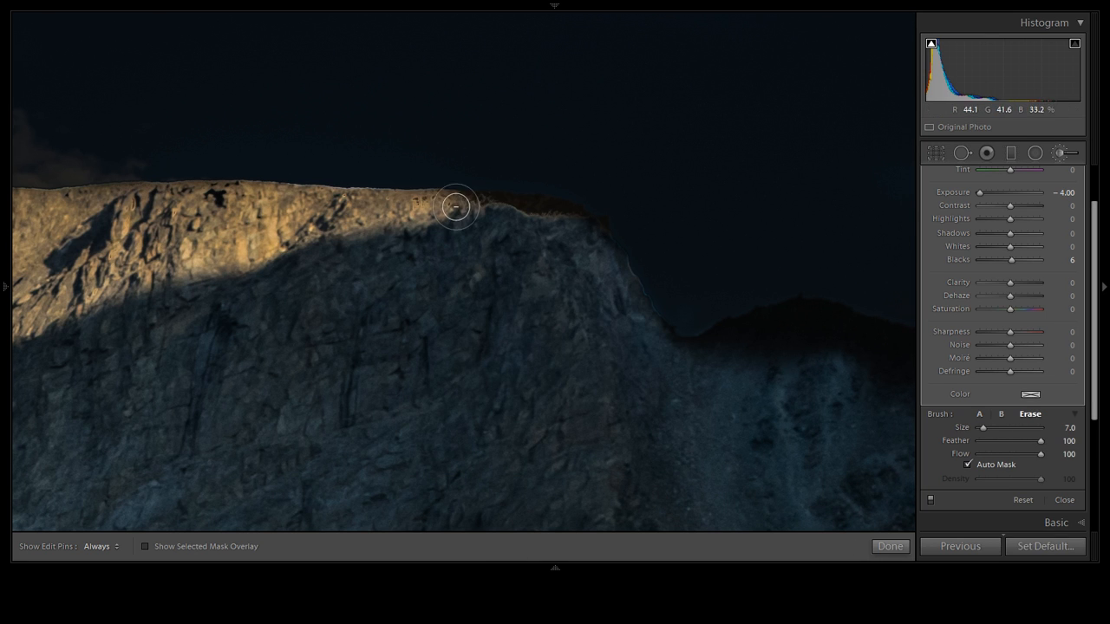
mouse_move(457, 209)
left_mouse_down()
mouse_move(387, 211)
mouse_move(498, 207)
left_mouse_up()
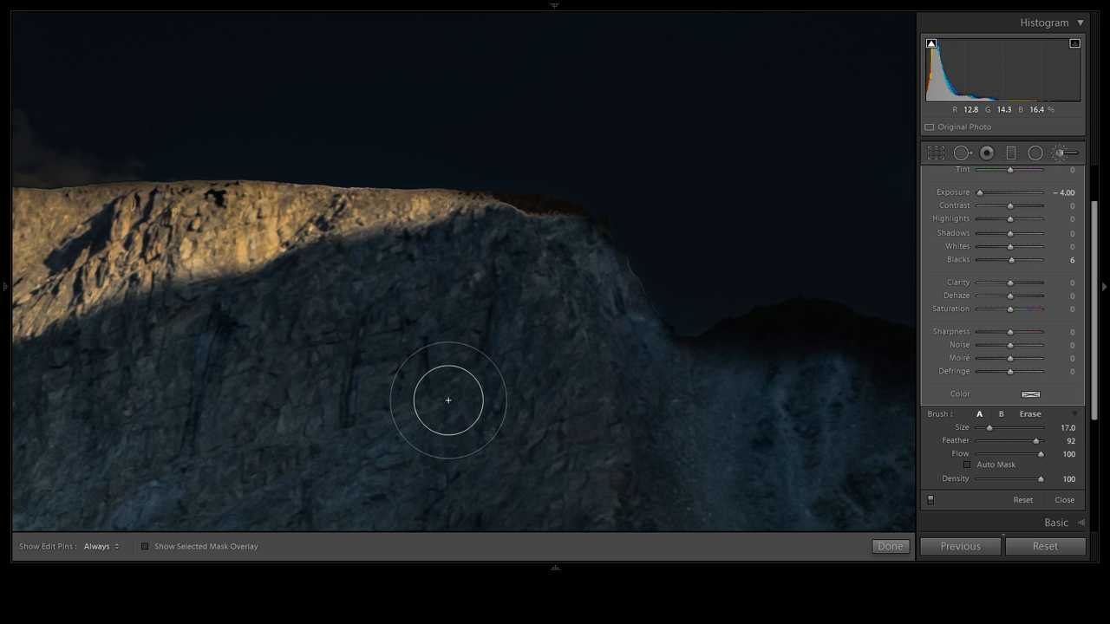
mouse_move(640, 342)
left_mouse_down()
mouse_move(333, 308)
mouse_move(704, 291)
left_mouse_up()
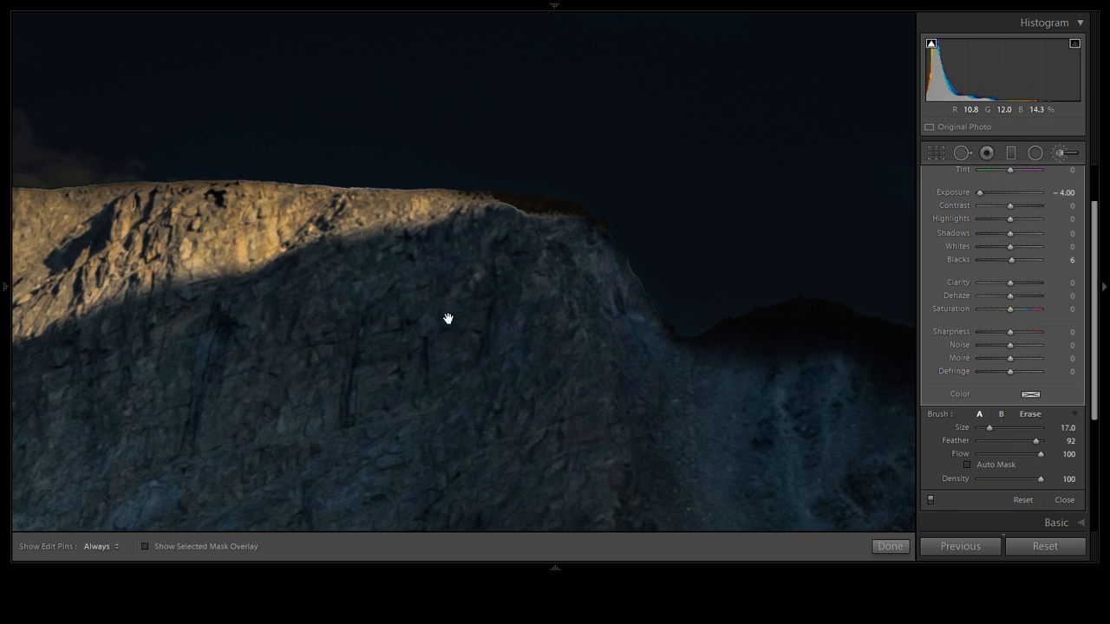
Inspect the darkened mask's edge around the peak's ridge and along the left hill's skyline
key("z")
key("z")
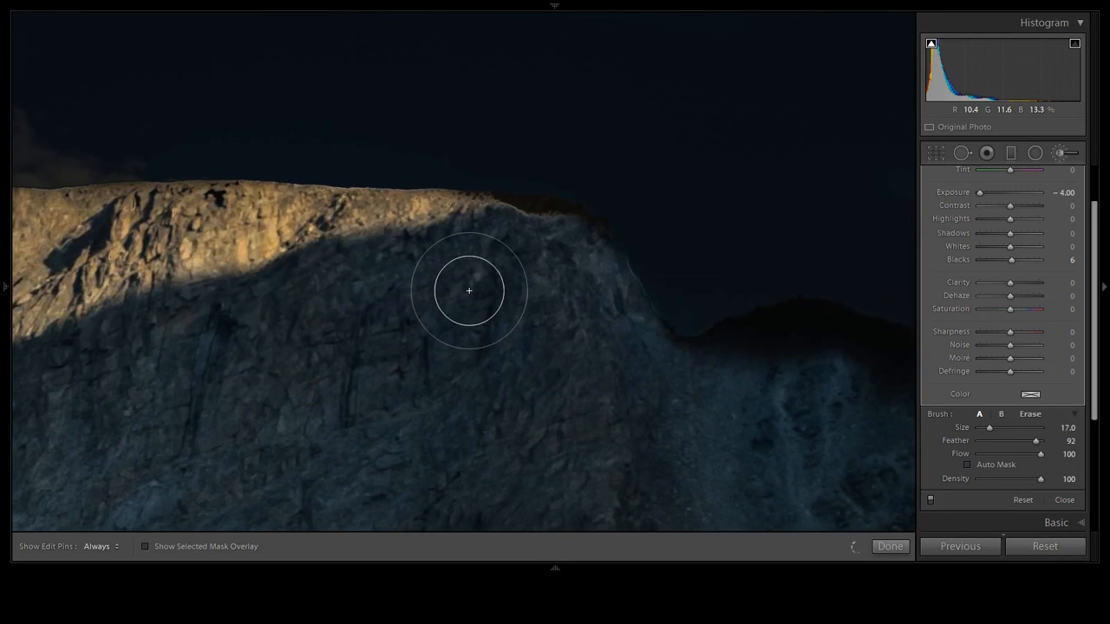
key("z")
key("z")
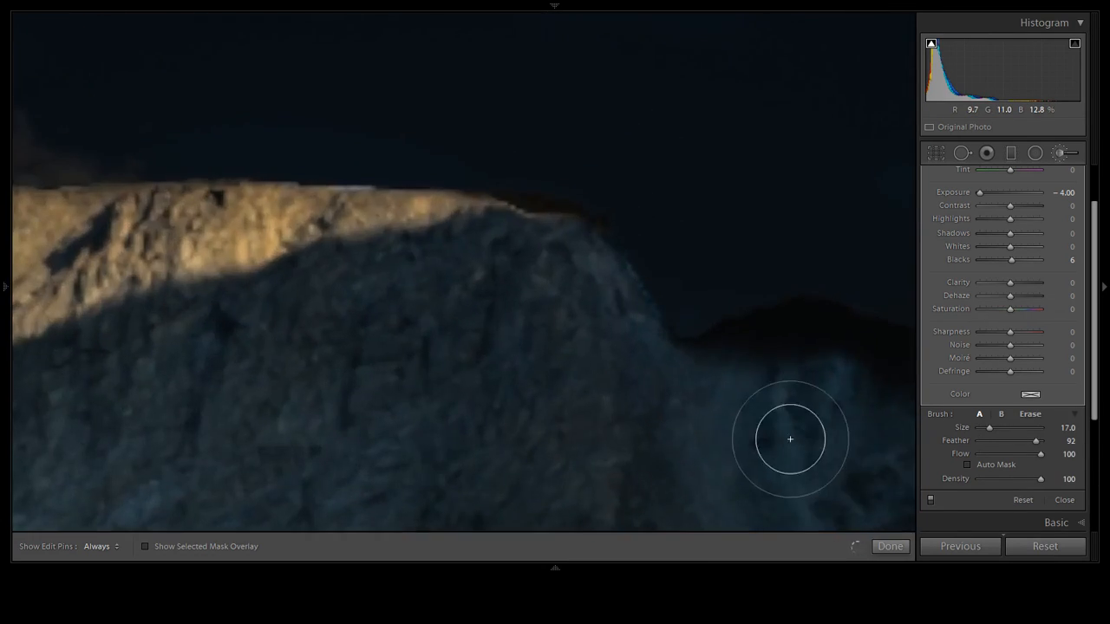
key("z")
key("z")
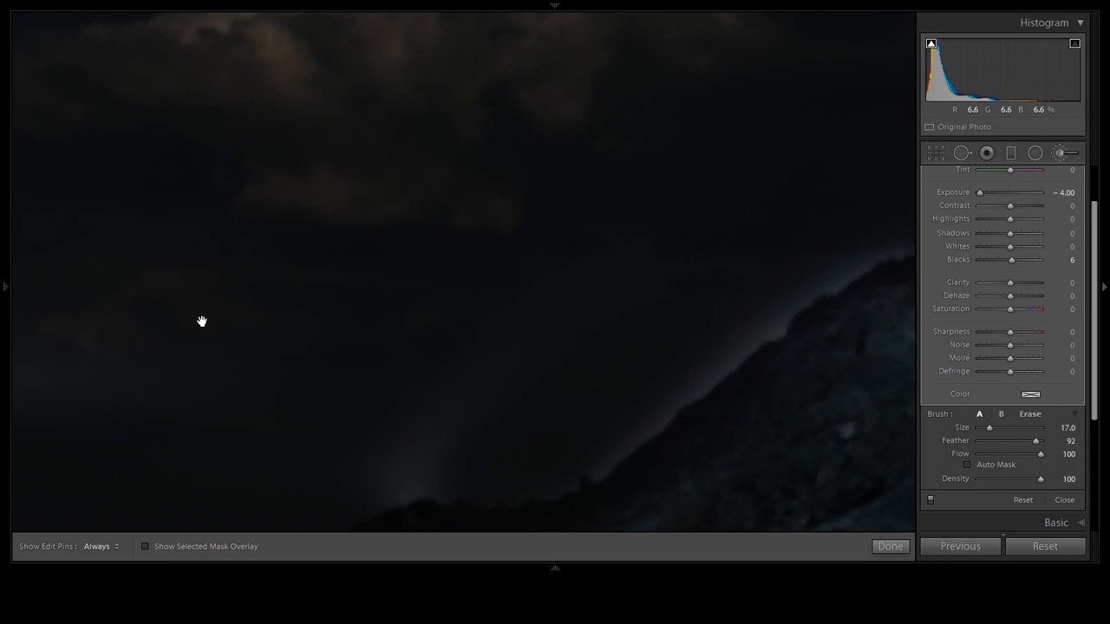
Erase the dark mask band from the ridge top and right shoulder of the sunlit peak with the size 7.0 Auto Mask eraser
key("z")
key("z")
key("z")
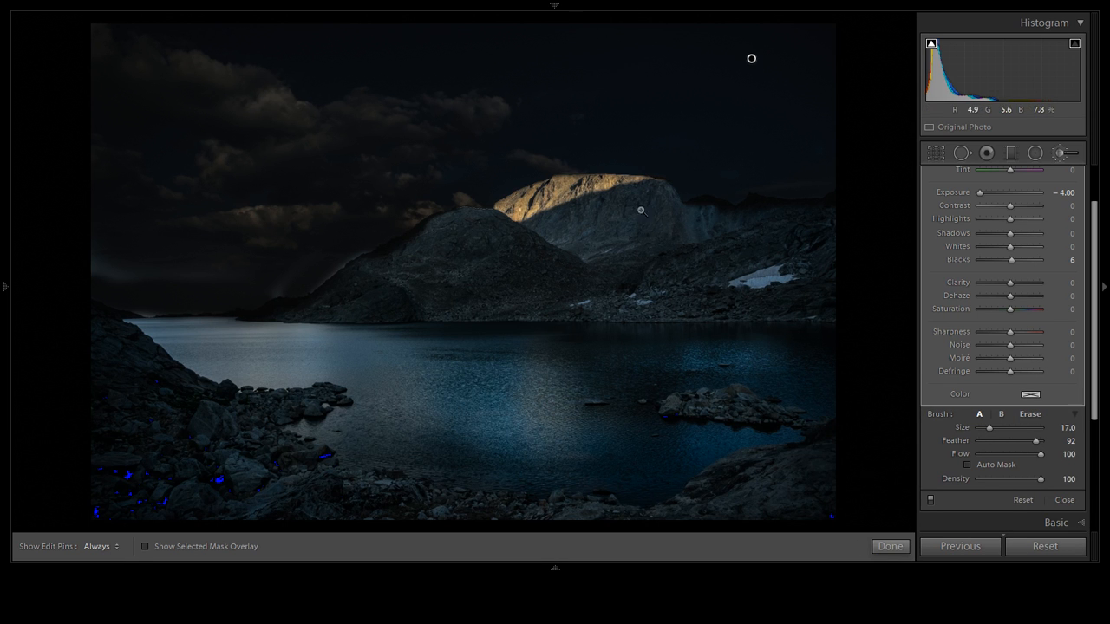
key("z")
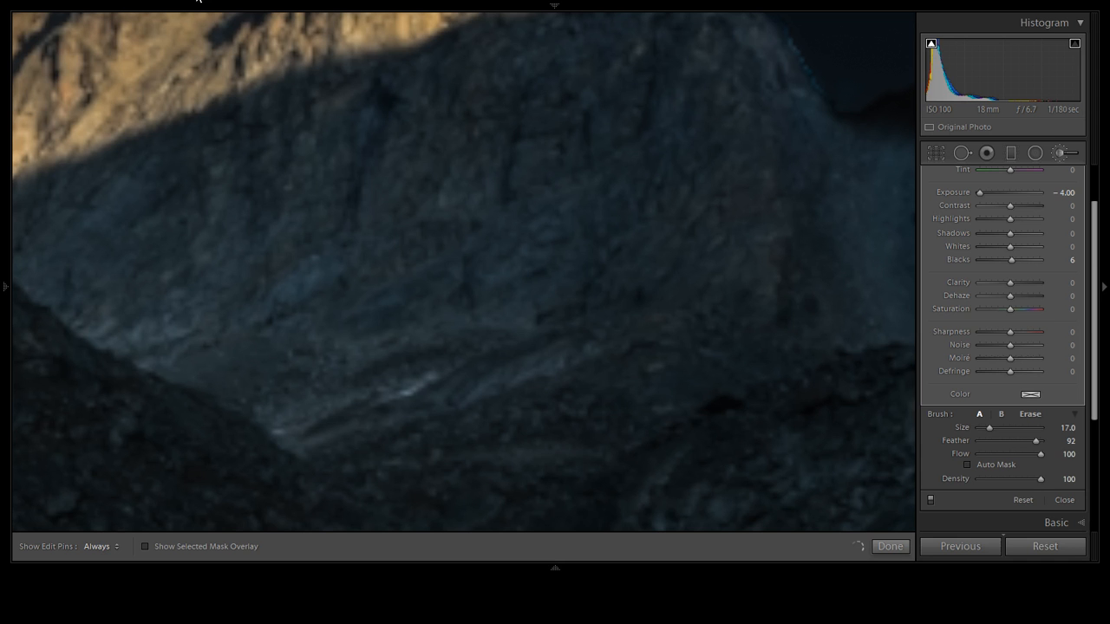
key("z")
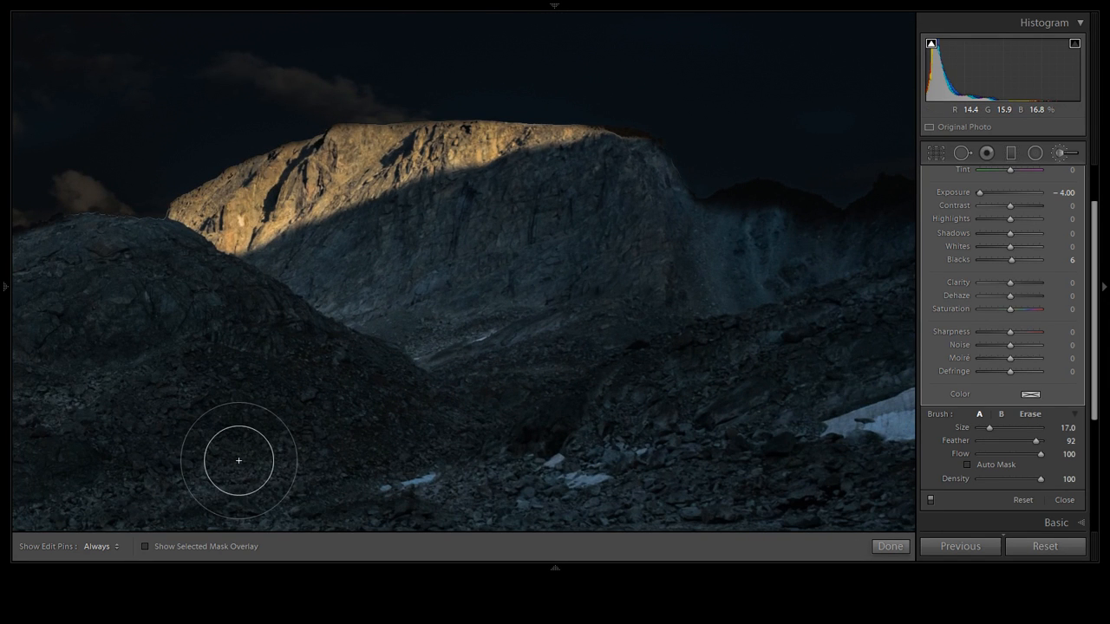
key("z")
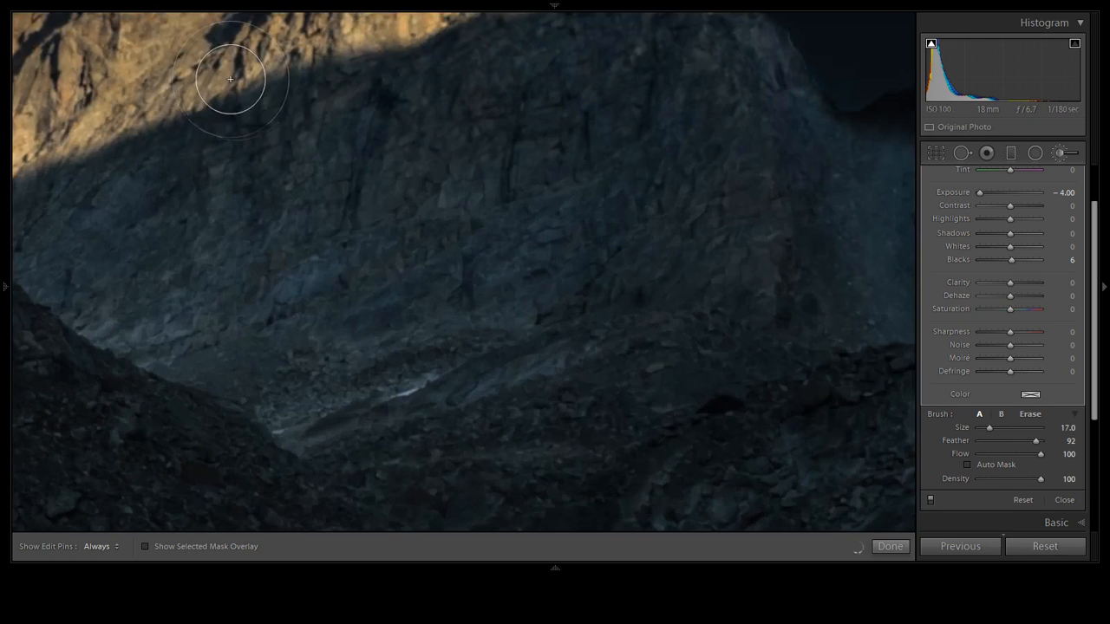
left_click_drag(540, 164, 434, 379)
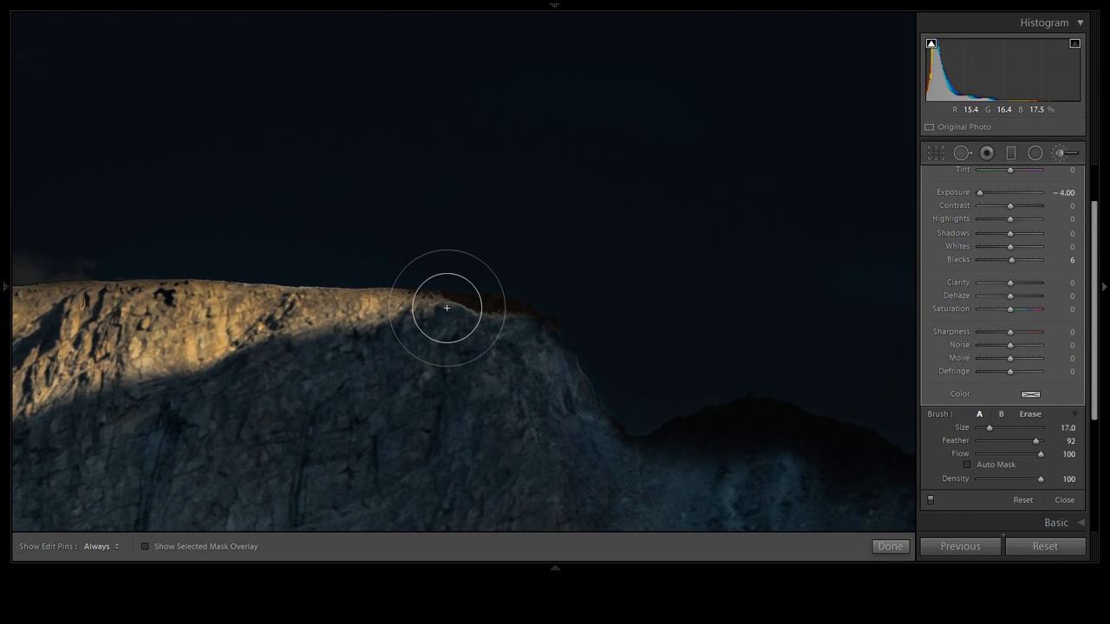
key("alt")
key("h")
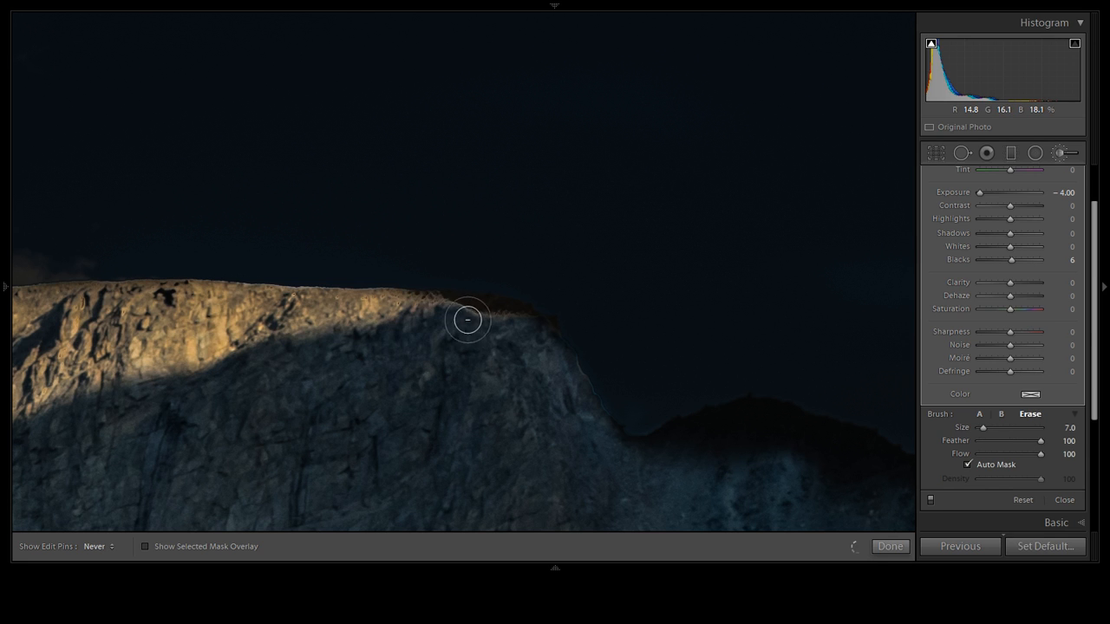
mouse_move(511, 309)
left_mouse_down()
mouse_move(398, 293)
mouse_move(494, 304)
mouse_move(549, 334)
mouse_move(554, 325)
mouse_move(515, 307)
mouse_move(377, 311)
mouse_move(411, 304)
mouse_move(407, 297)
left_mouse_up()
key("h")
mouse_move(213, 290)
left_mouse_down()
mouse_move(323, 294)
mouse_move(295, 296)
left_mouse_up()
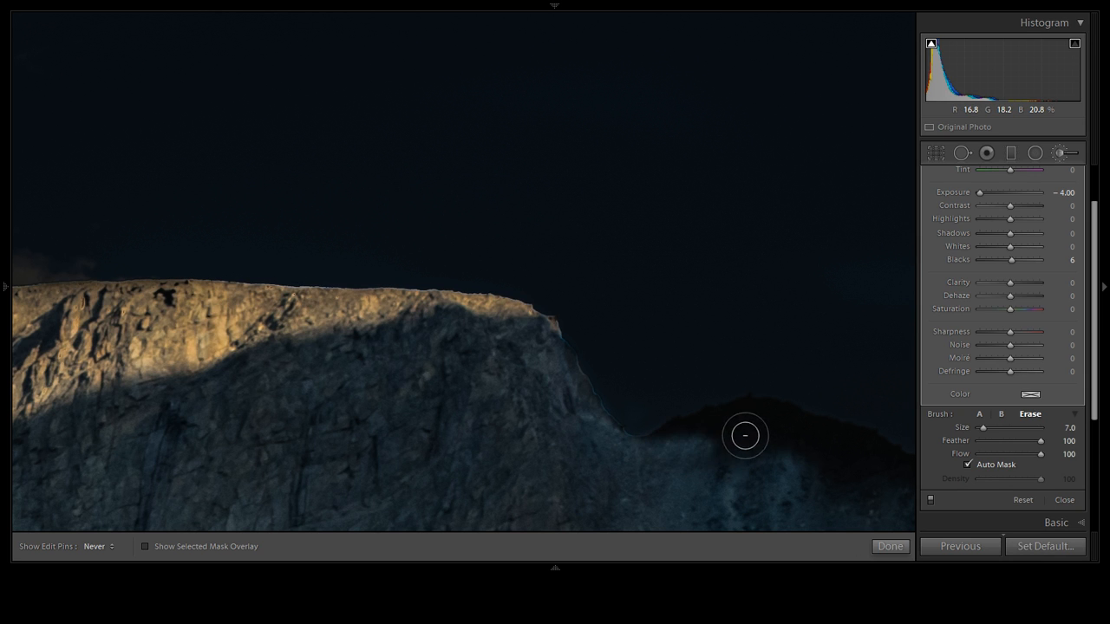
Erase the mask from the first distant hump and the notch between it and the sunlit peak's steep right edge
mouse_move(710, 457)
left_mouse_down()
mouse_move(664, 468)
mouse_move(801, 454)
mouse_move(753, 422)
mouse_move(714, 424)
mouse_move(655, 457)
mouse_move(698, 424)
mouse_move(753, 415)
mouse_move(877, 470)
mouse_move(791, 435)
mouse_move(816, 440)
mouse_move(786, 420)
mouse_move(707, 415)
mouse_move(716, 432)
mouse_move(675, 493)
left_mouse_up()
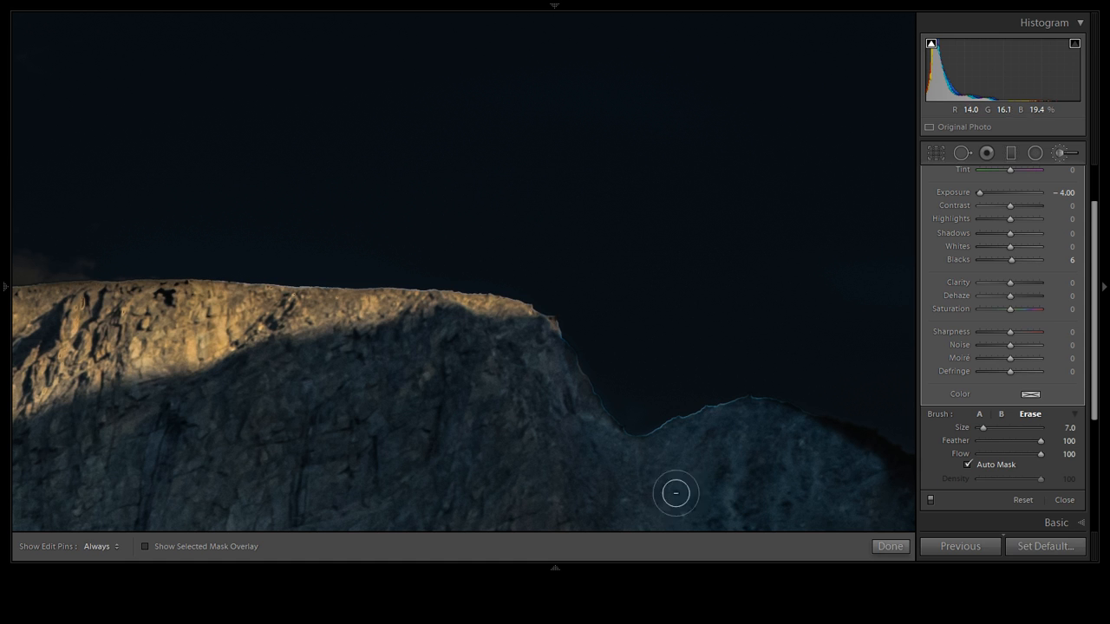
key("h")
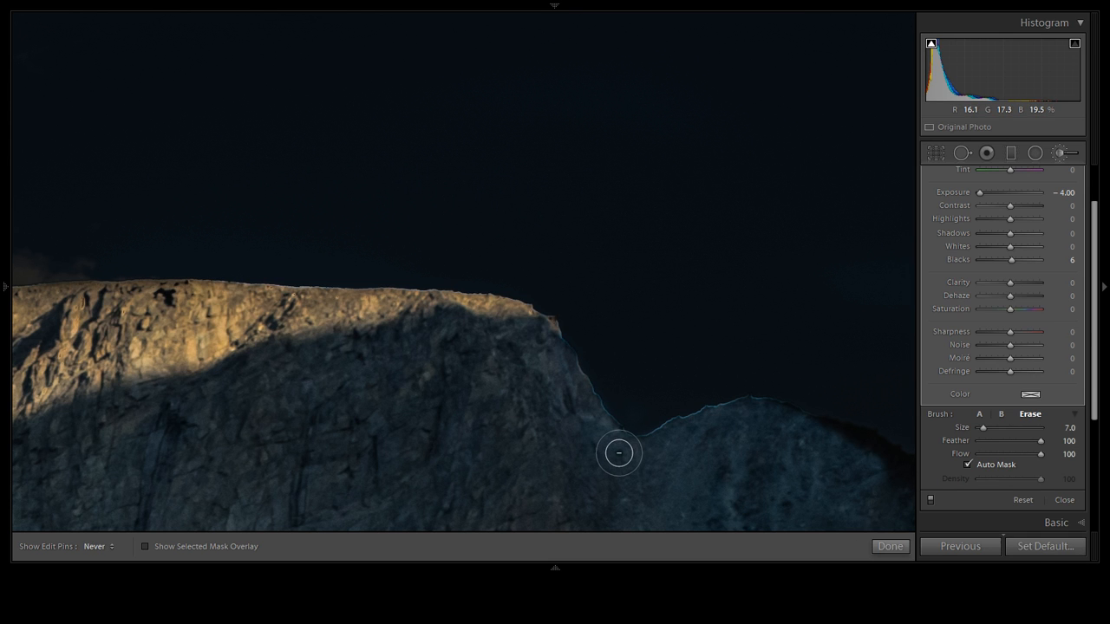
left_click_drag(619, 453, 389, 183)
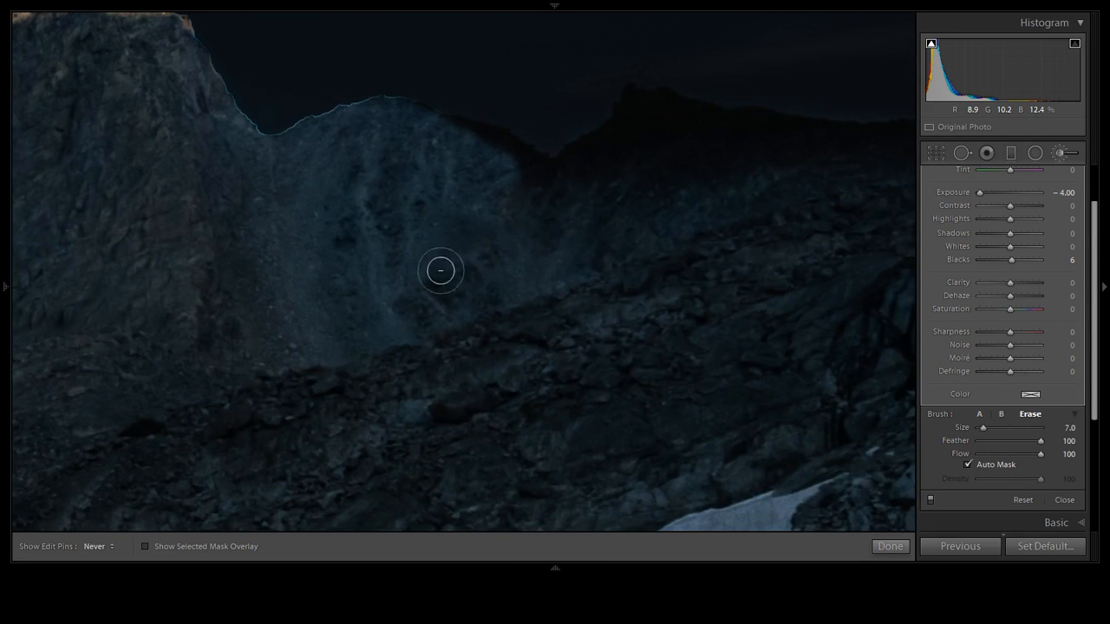
Enlarge the eraser to 24.0 and erase the mask from the distant ridges up to their skyline at the photo's right edge
key("h")
scroll(349, 270, "up", 5)
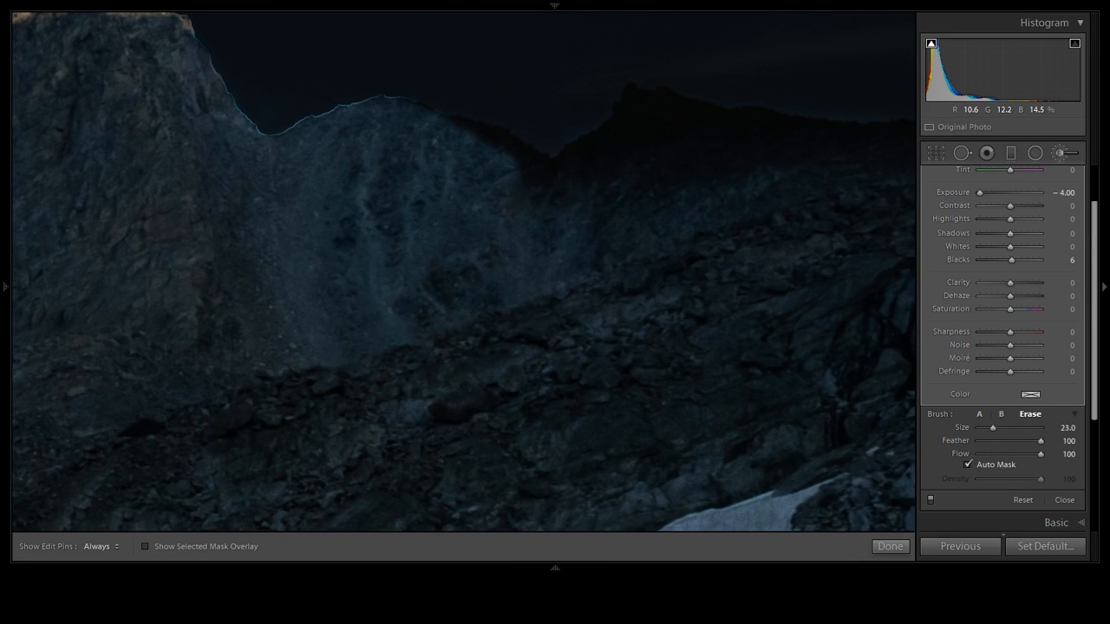
mouse_move(238, 270)
left_mouse_down()
mouse_move(691, 279)
mouse_move(725, 243)
mouse_move(778, 420)
mouse_move(864, 313)
mouse_move(761, 223)
mouse_move(633, 331)
mouse_move(658, 302)
left_mouse_up()
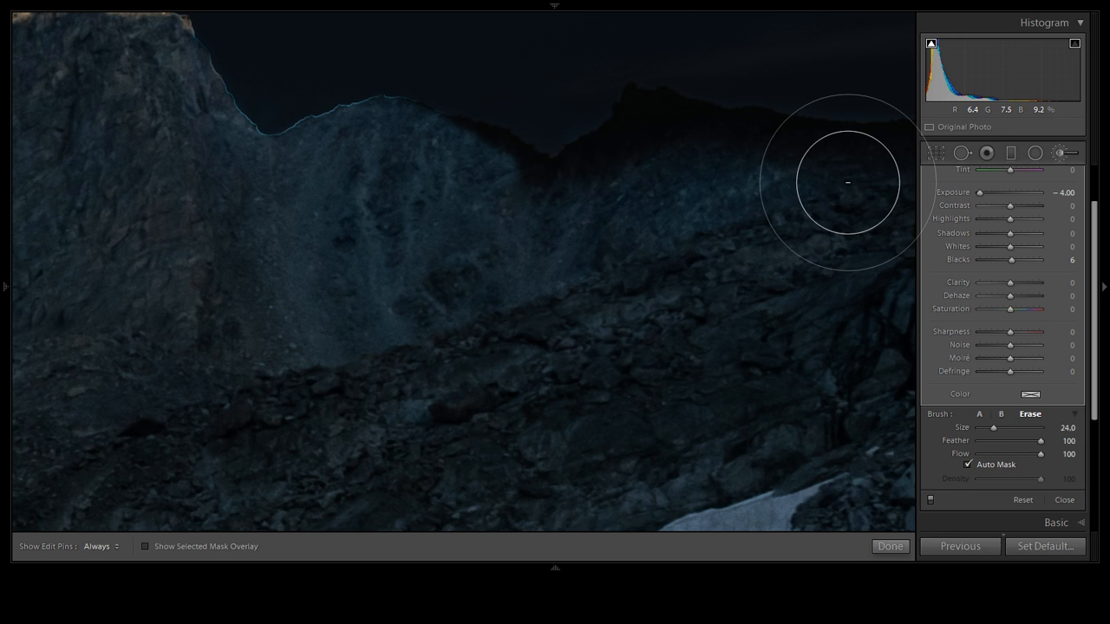
mouse_move(847, 183)
left_mouse_down()
mouse_move(525, 187)
mouse_move(473, 178)
mouse_move(436, 142)
mouse_move(429, 280)
left_mouse_up()
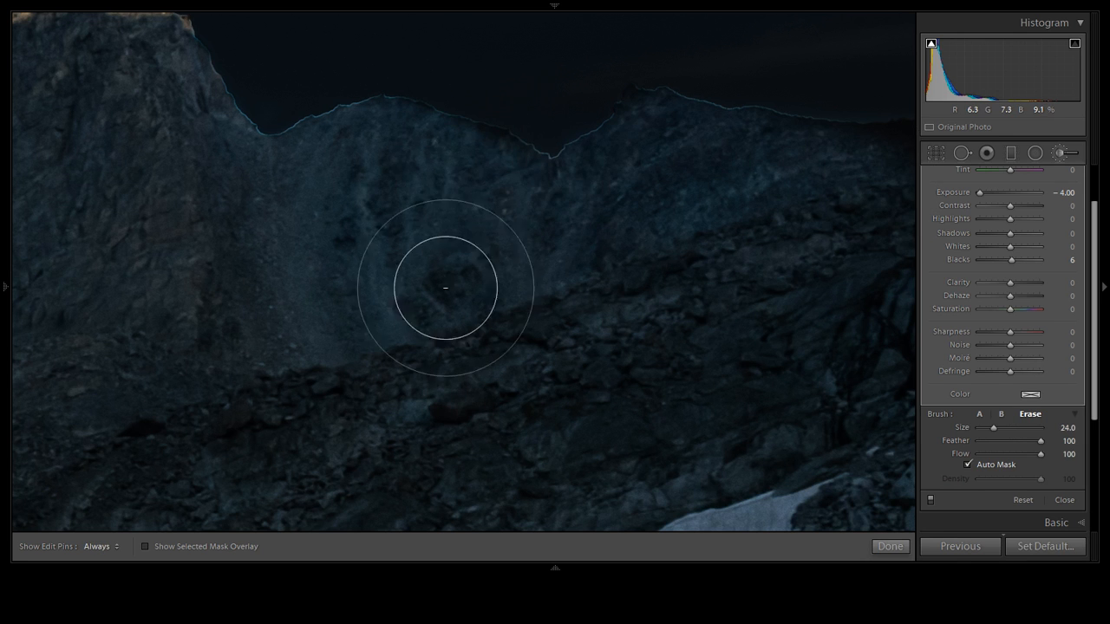
mouse_move(487, 163)
left_mouse_down()
mouse_move(650, 150)
mouse_move(668, 126)
mouse_move(647, 127)
mouse_move(642, 150)
mouse_move(628, 121)
mouse_move(649, 153)
mouse_move(644, 121)
mouse_move(655, 135)
mouse_move(642, 202)
mouse_move(471, 223)
mouse_move(355, 177)
mouse_move(360, 138)
mouse_move(390, 114)
left_mouse_up()
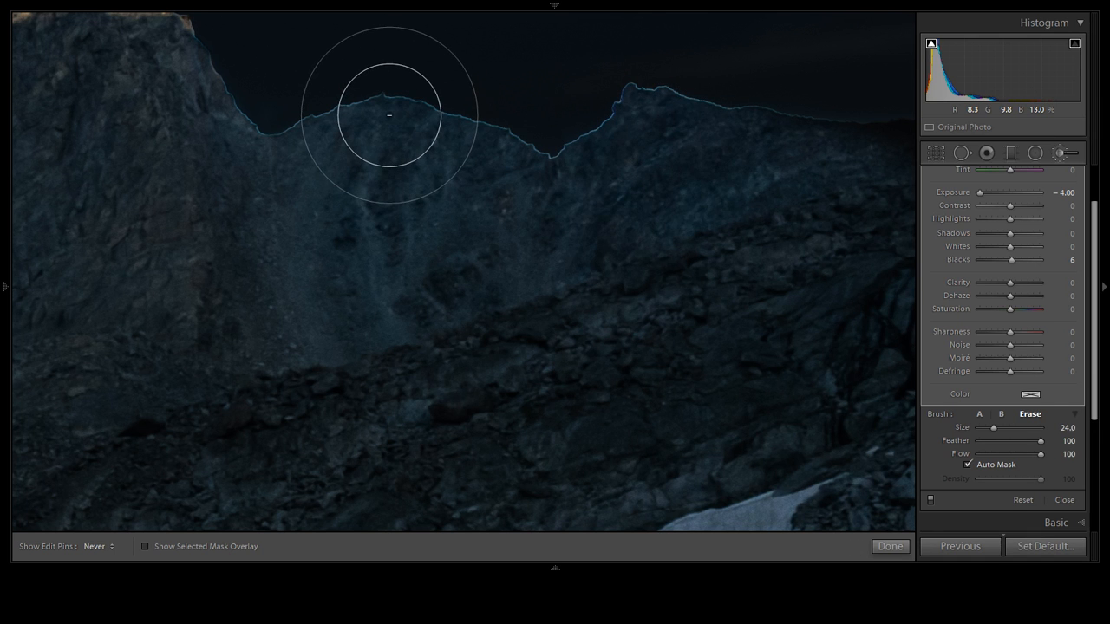
mouse_move(736, 231)
left_mouse_down()
mouse_move(156, 314)
mouse_move(311, 247)
mouse_move(556, 270)
mouse_move(554, 175)
mouse_move(496, 215)
mouse_move(421, 234)
mouse_move(252, 246)
left_mouse_up()
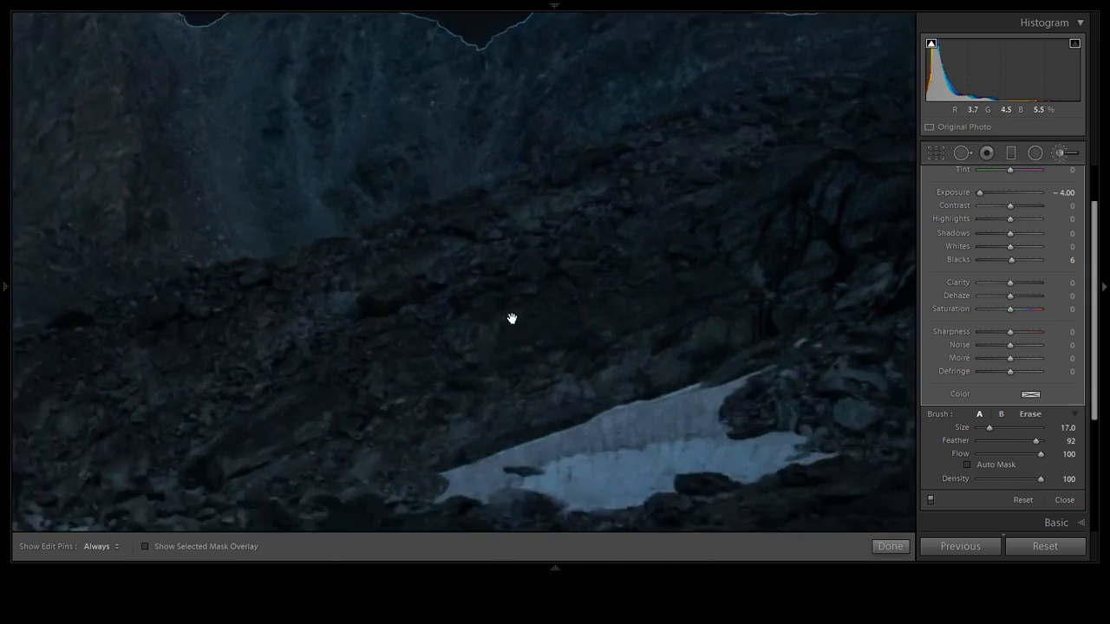
Brush the size 17.0 mask without Auto Mask over the bright halo along the left hill's lower skyline and the cloudy sky above
left_click_drag(512, 319, 746, 468)
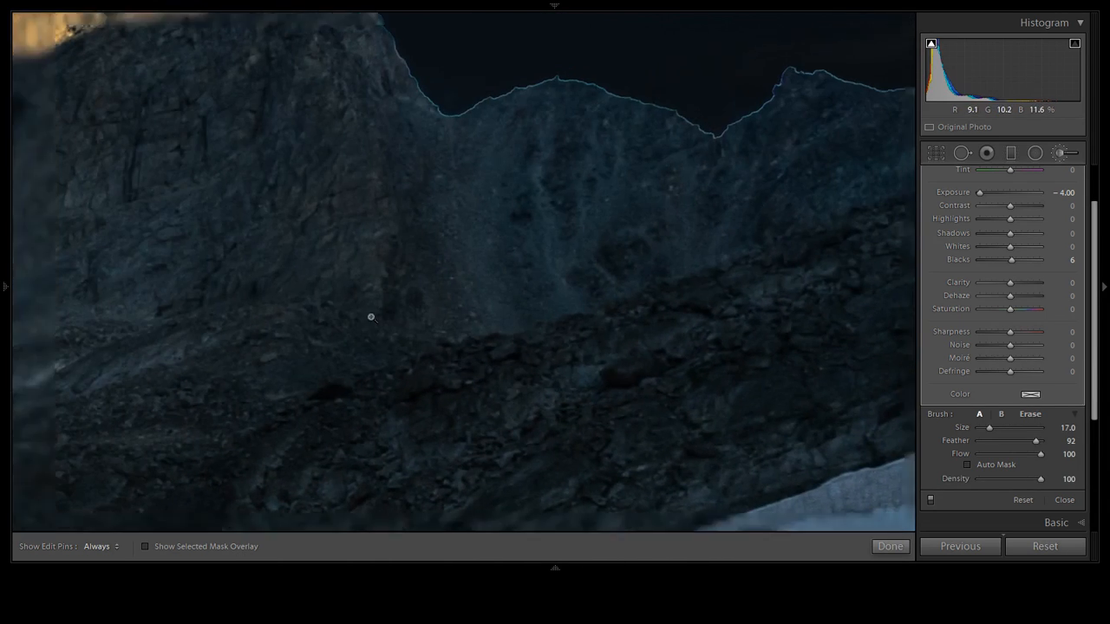
left_click(371, 318)
key("alt")
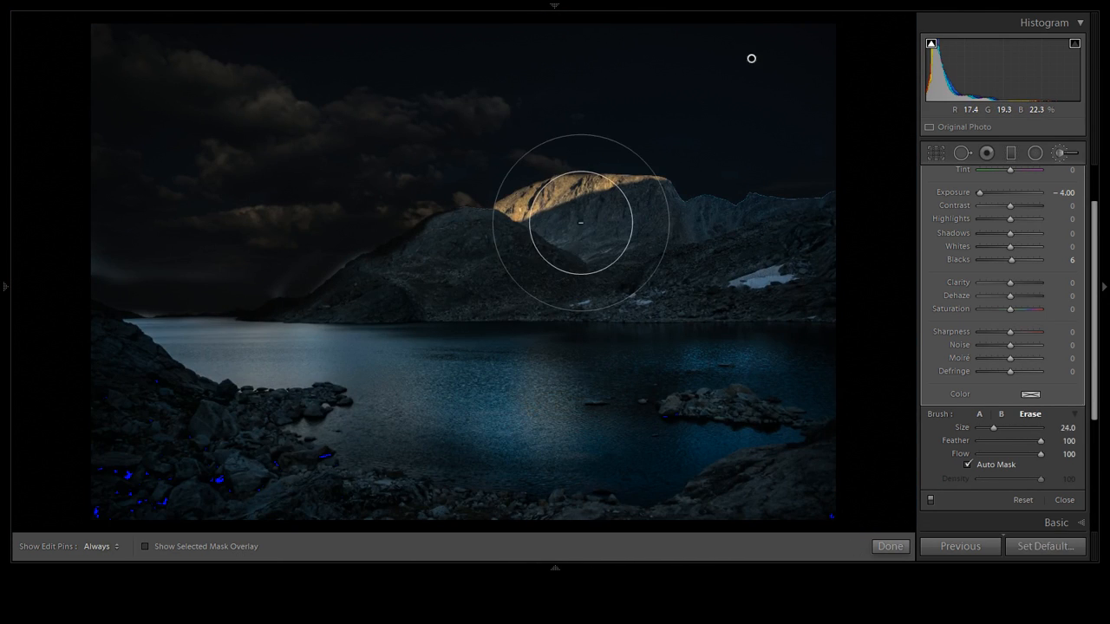
key("z")
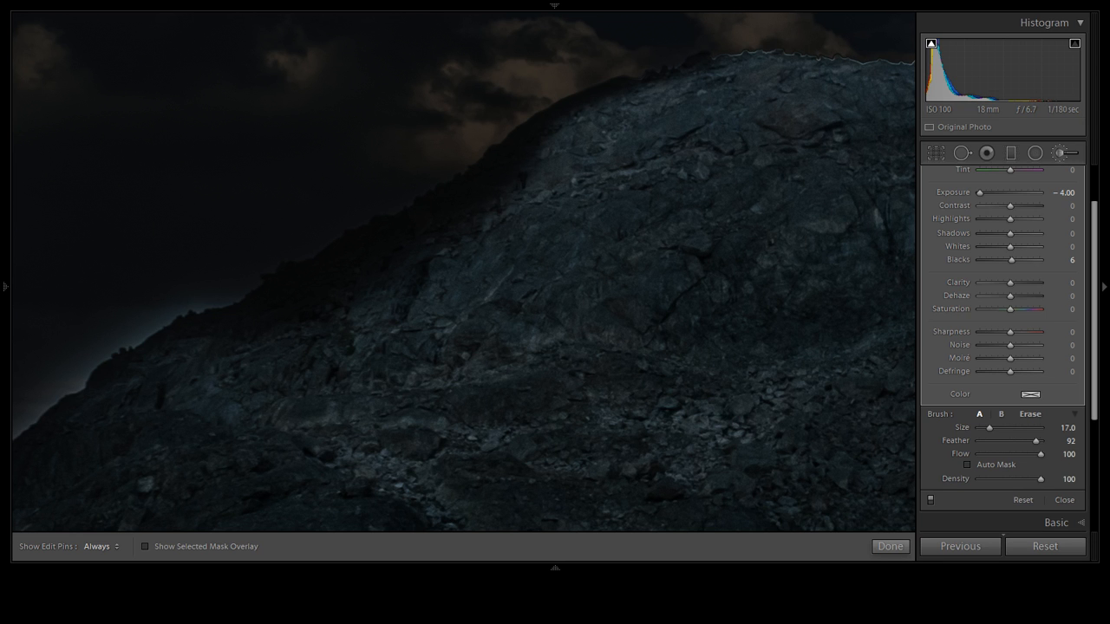
left_click_drag(145, 420, 650, 275)
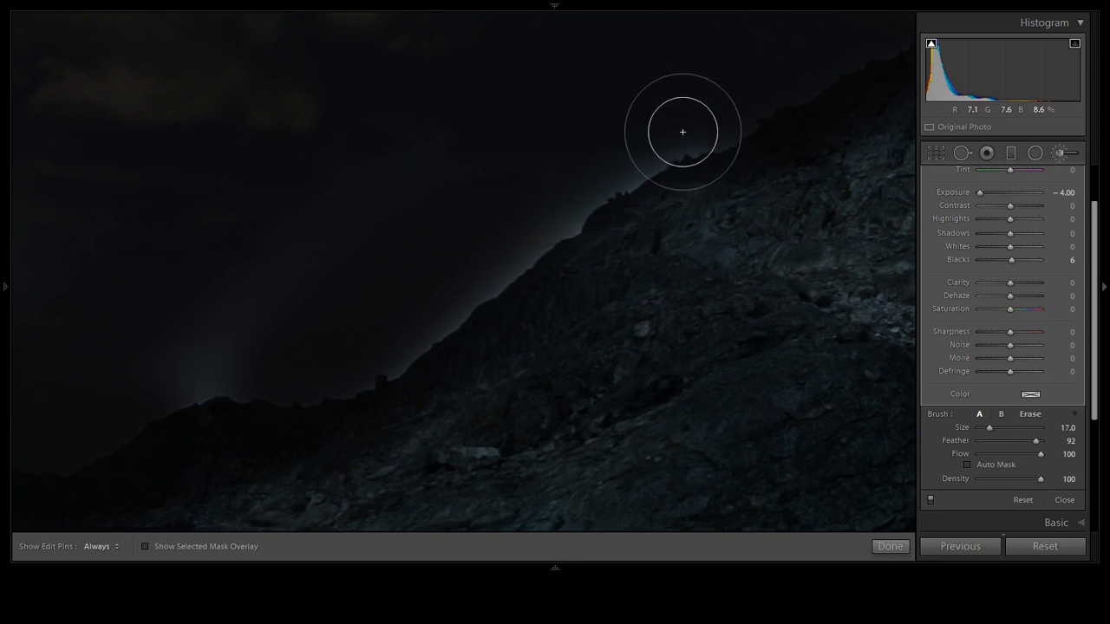
key("h")
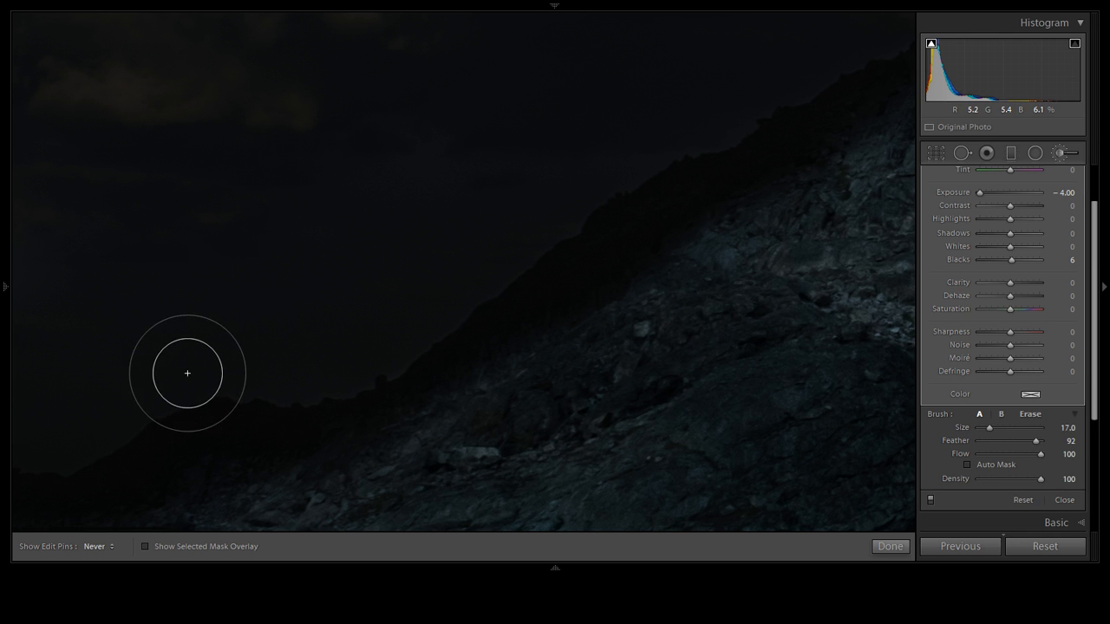
key("z")
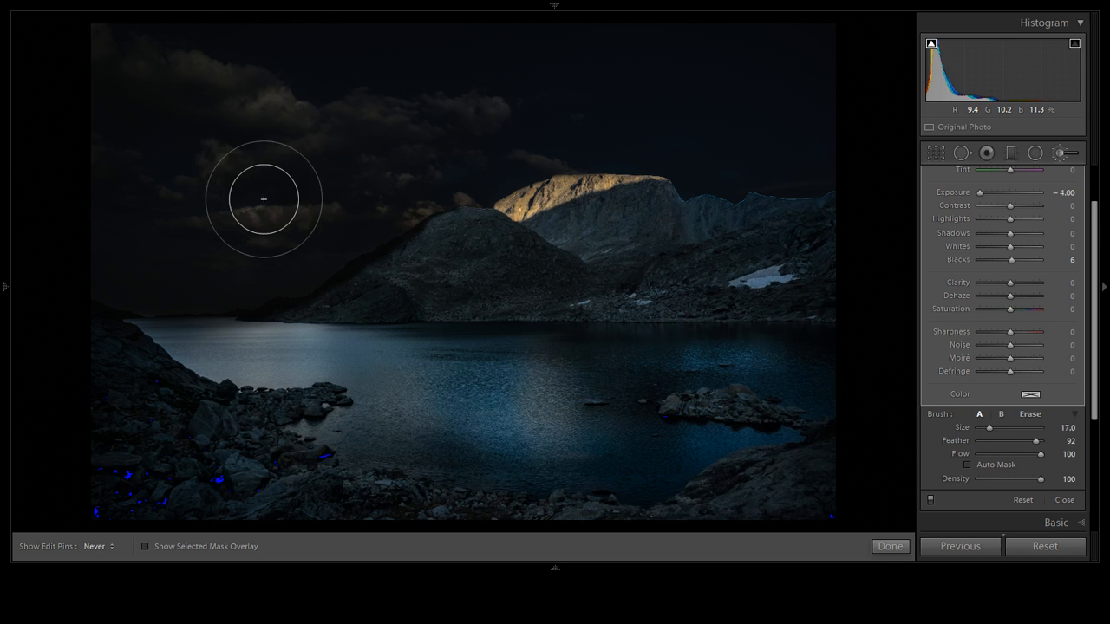
mouse_move(264, 199)
left_mouse_down()
mouse_move(503, 79)
mouse_move(715, 50)
mouse_move(807, 60)
mouse_move(795, 76)
mouse_move(445, 64)
mouse_move(241, 88)
mouse_move(100, 65)
left_mouse_up()
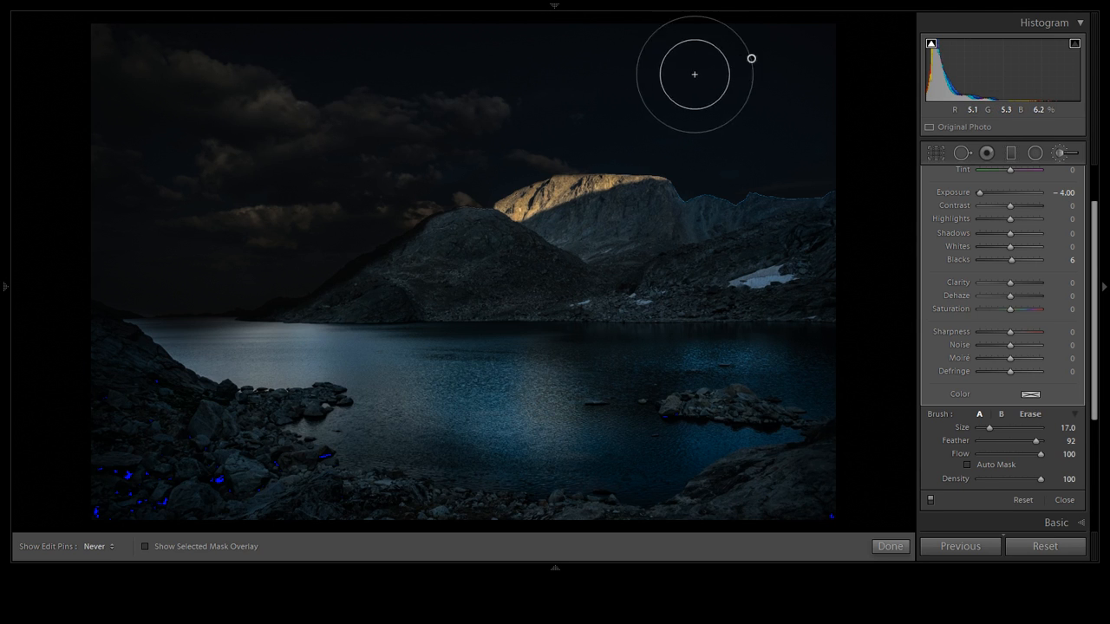
key("h")
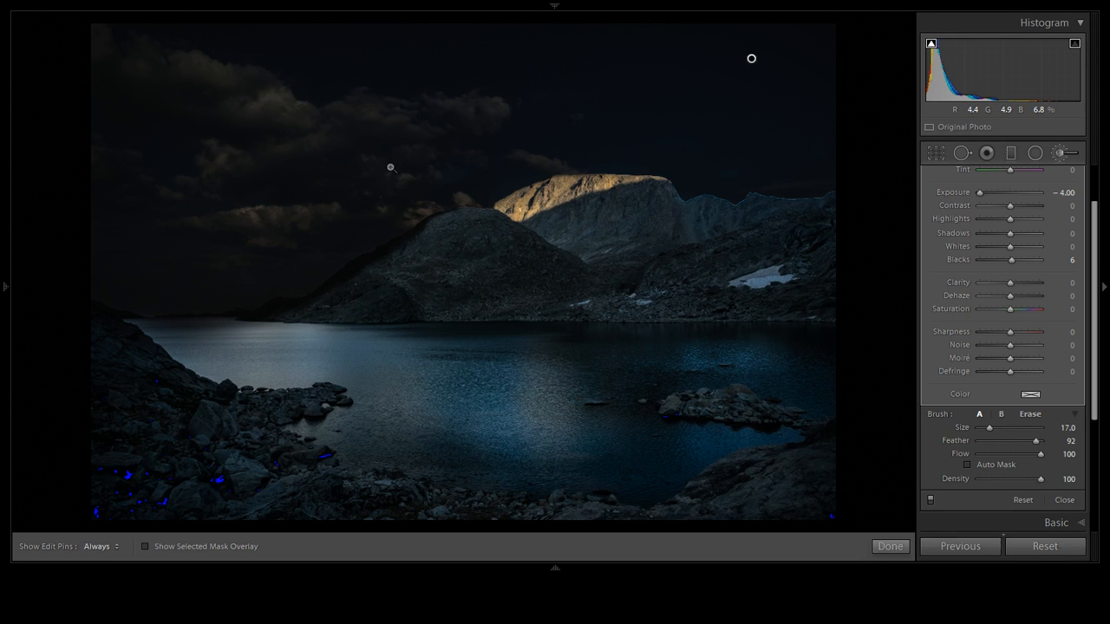
left_click(391, 168)
key("alt")
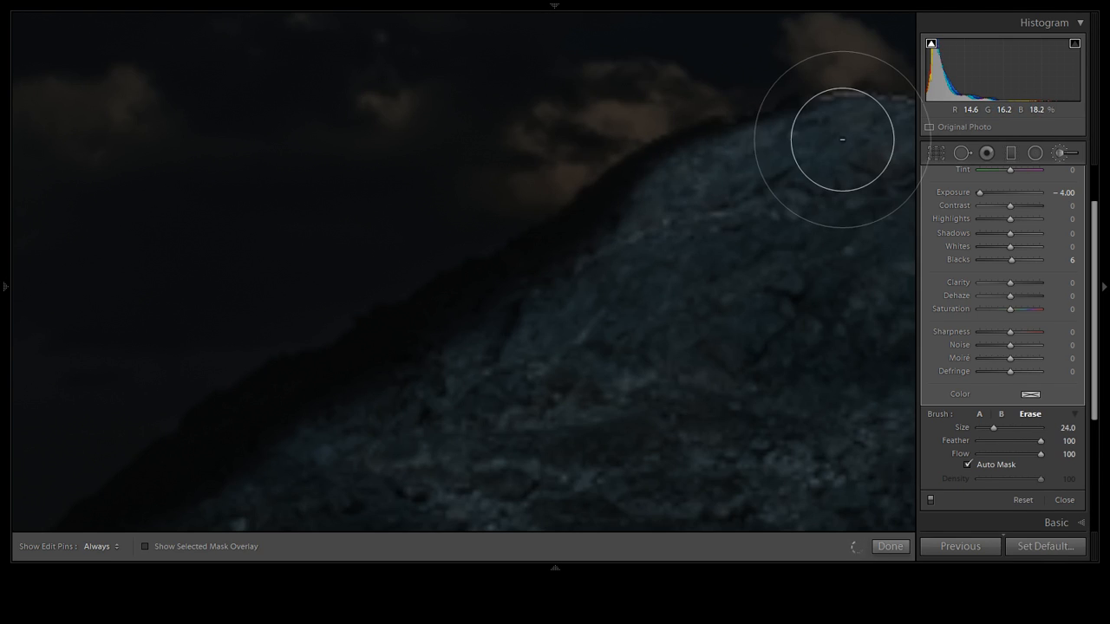
mouse_move(840, 177)
left_mouse_down()
mouse_move(597, 211)
mouse_move(409, 345)
mouse_move(195, 466)
mouse_move(175, 493)
left_mouse_up()
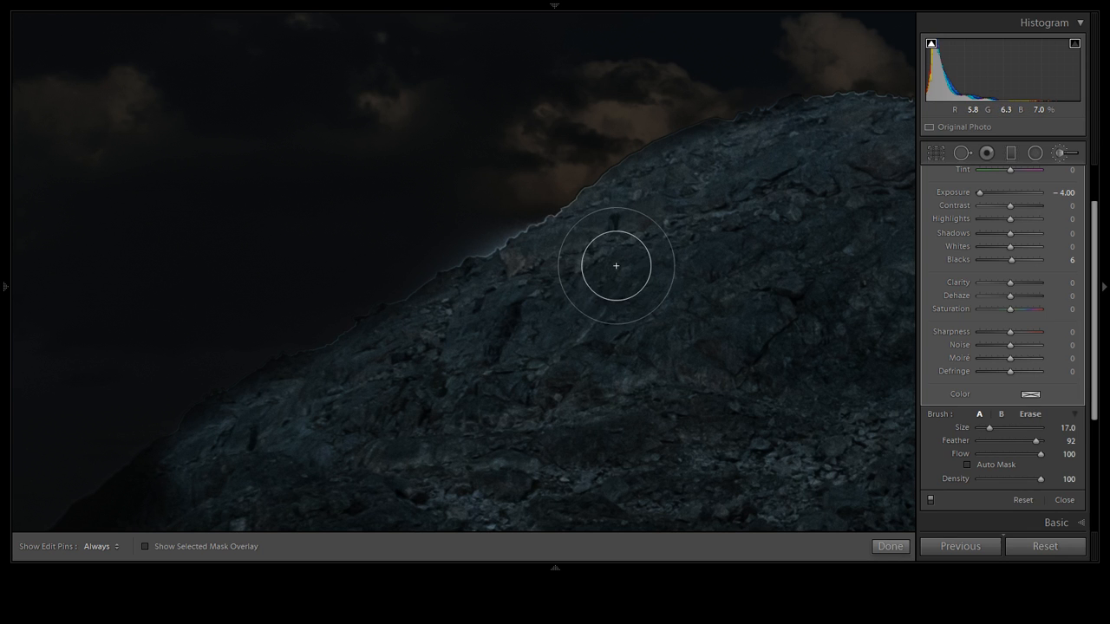
key("ctrl+z")
Reduce the Auto Mask eraser to 11.0 and erase the mask from the left hill's upper slope and rounded crest
key("alt")
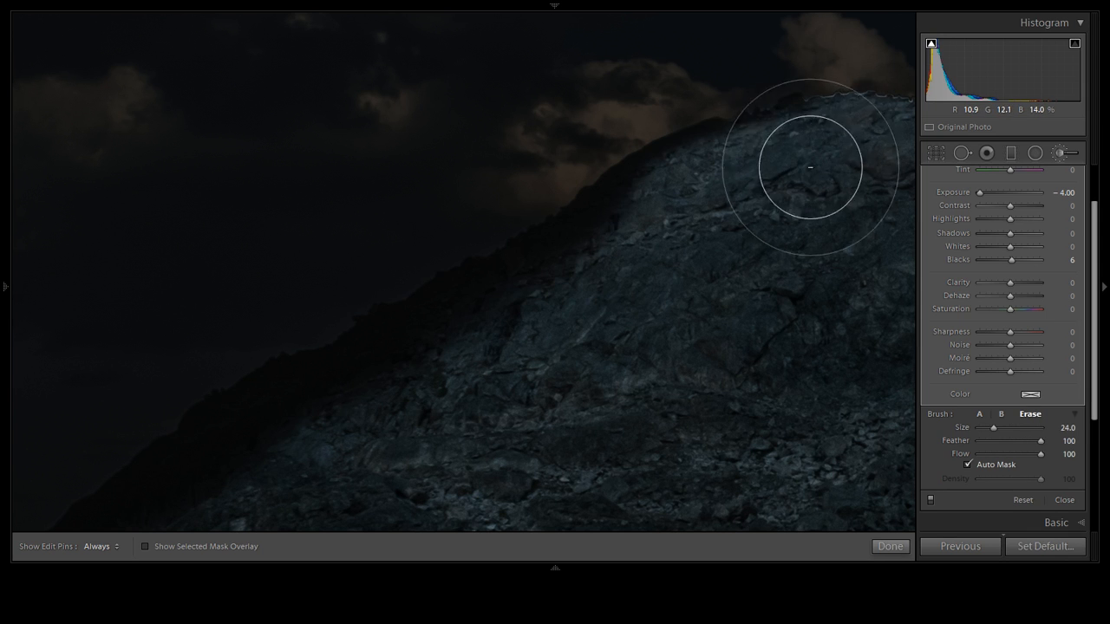
scroll(781, 163, "down", 5)
scroll(798, 130, "down", 3)
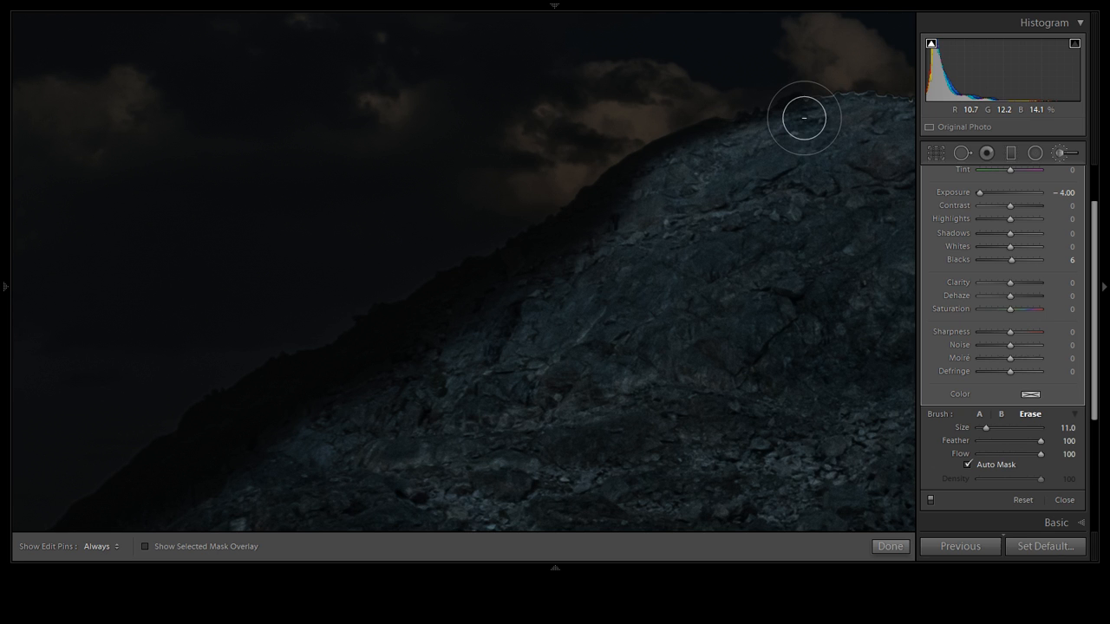
mouse_move(805, 118)
left_mouse_down()
mouse_move(647, 171)
mouse_move(599, 220)
mouse_move(709, 177)
left_mouse_up()
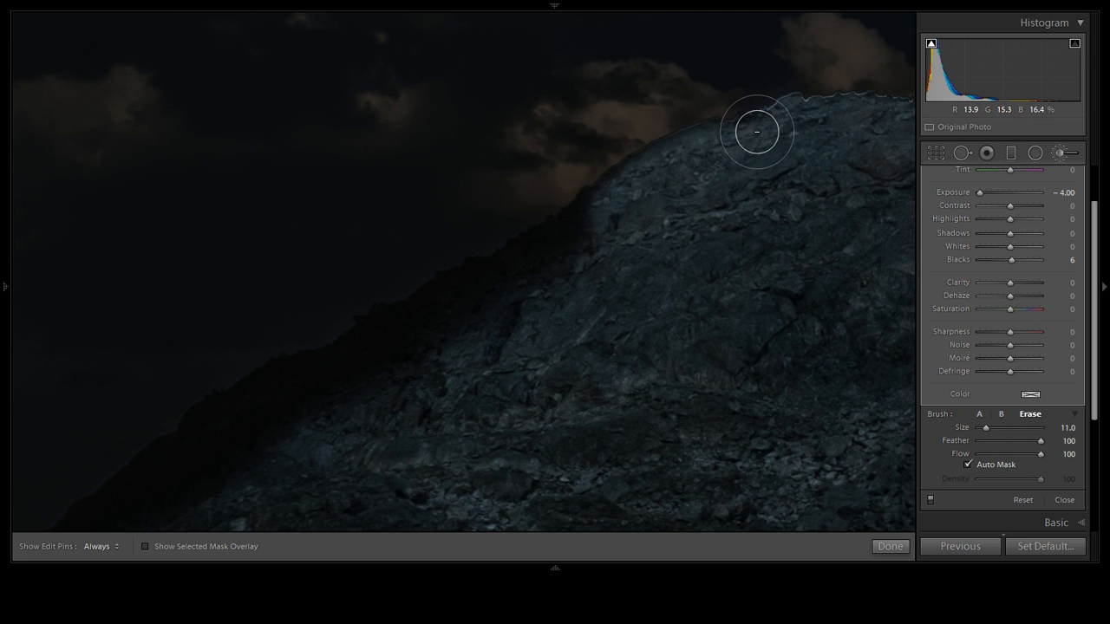
mouse_move(757, 132)
left_mouse_down()
mouse_move(624, 206)
mouse_move(637, 191)
mouse_move(619, 235)
left_mouse_up()
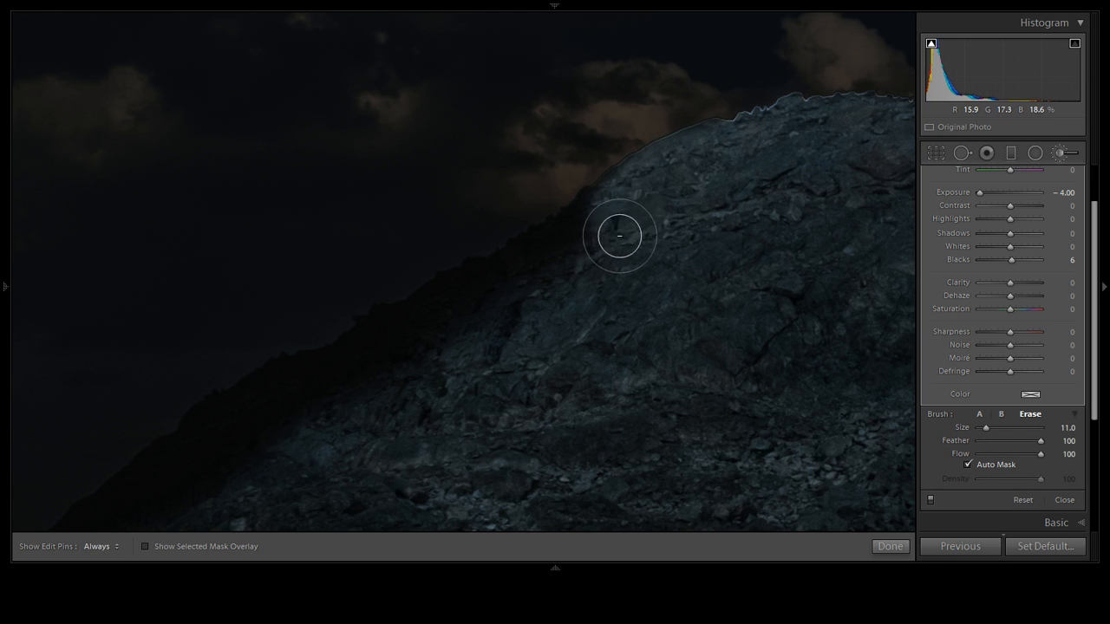
key("h")
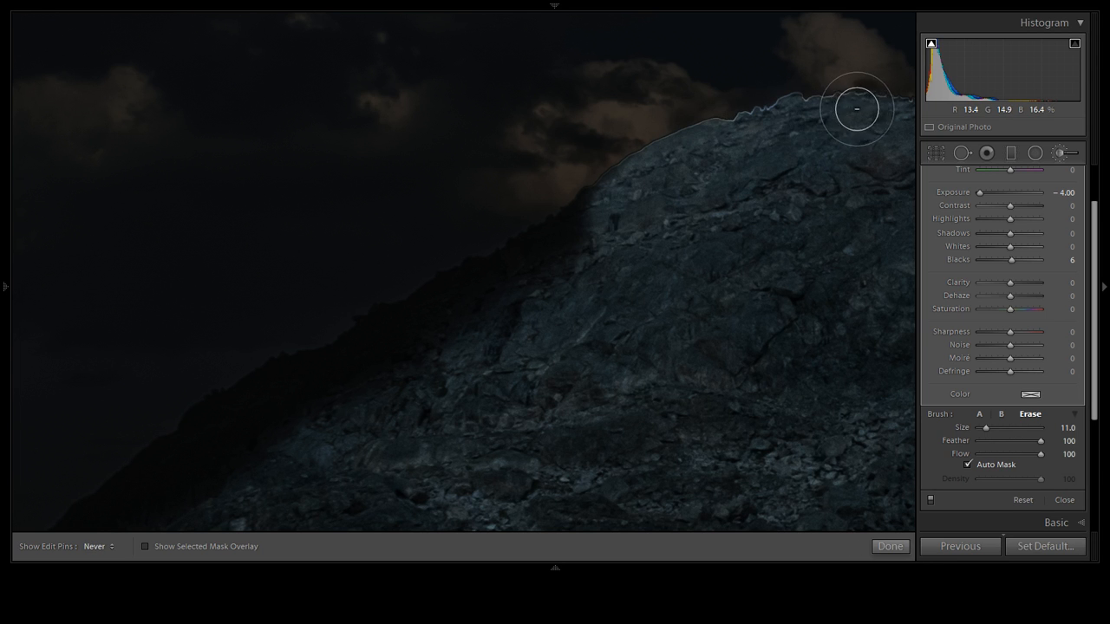
key("h")
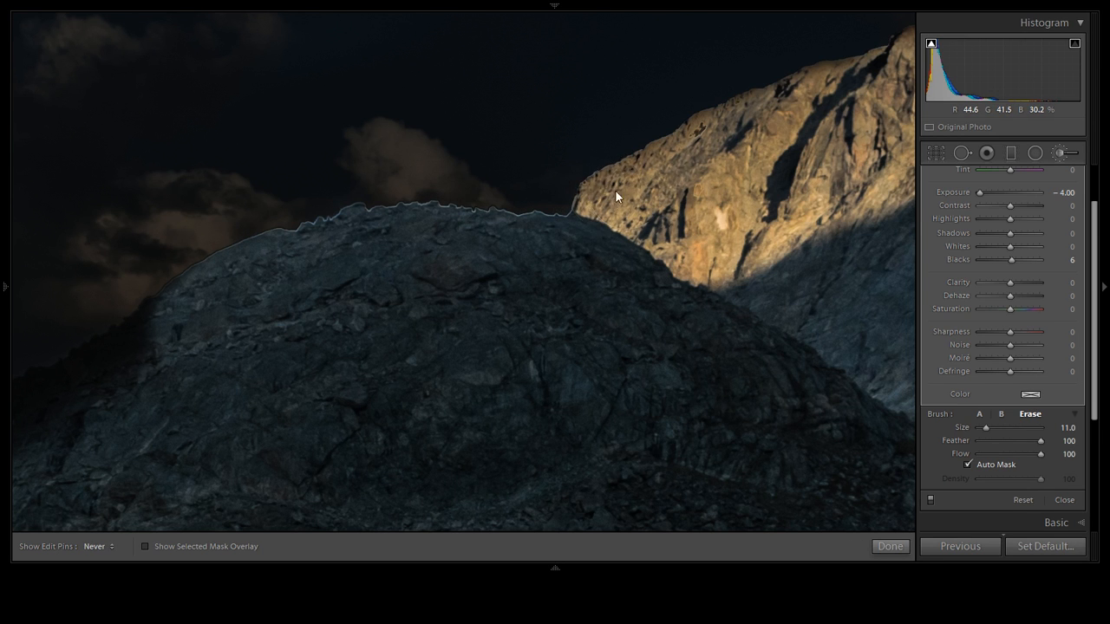
Erase the remaining dark mask spots along the sunlit peak's left slope and ridge with the size 11.0 Auto Mask eraser
mouse_move(808, 124)
left_mouse_down()
mouse_move(682, 216)
mouse_move(580, 257)
left_mouse_up()
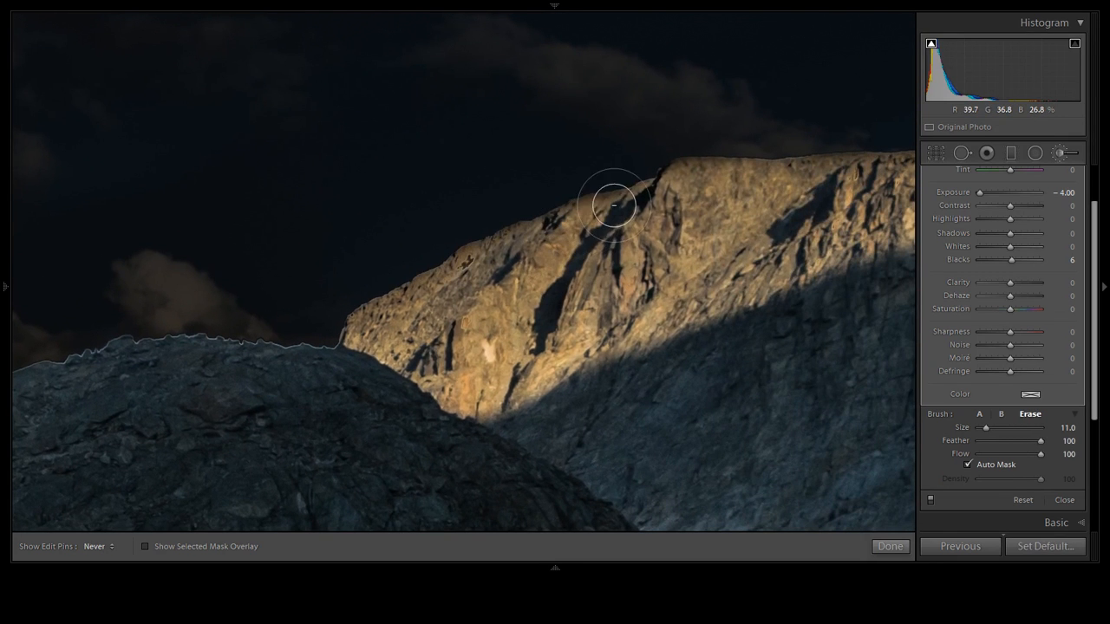
left_click_drag(614, 205, 655, 204)
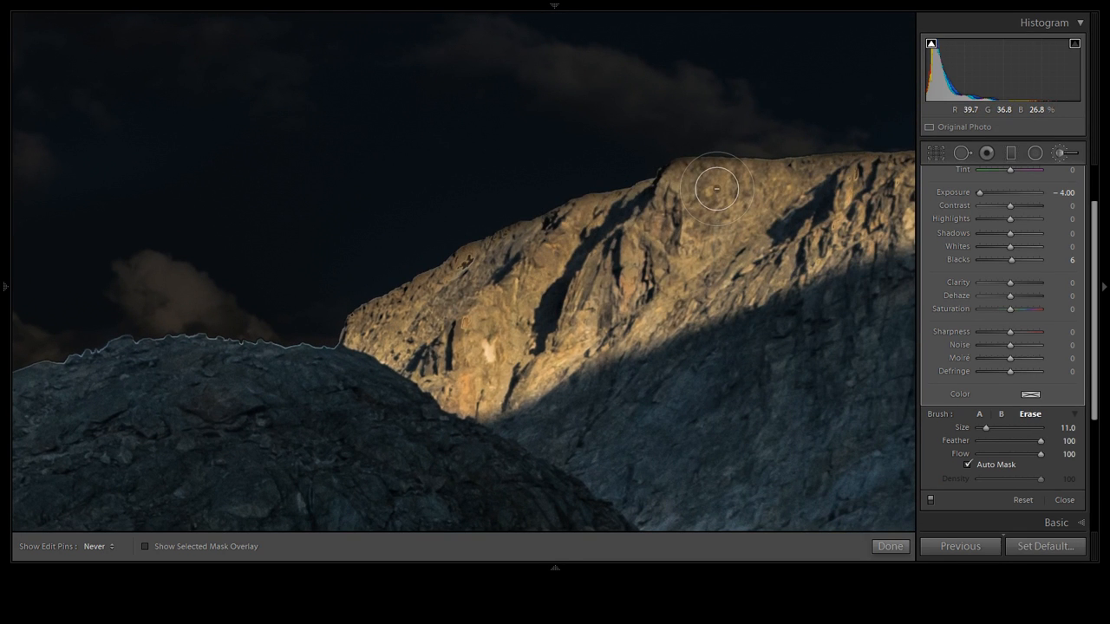
left_click_drag(717, 189, 649, 217)
left_click_drag(506, 257, 486, 253)
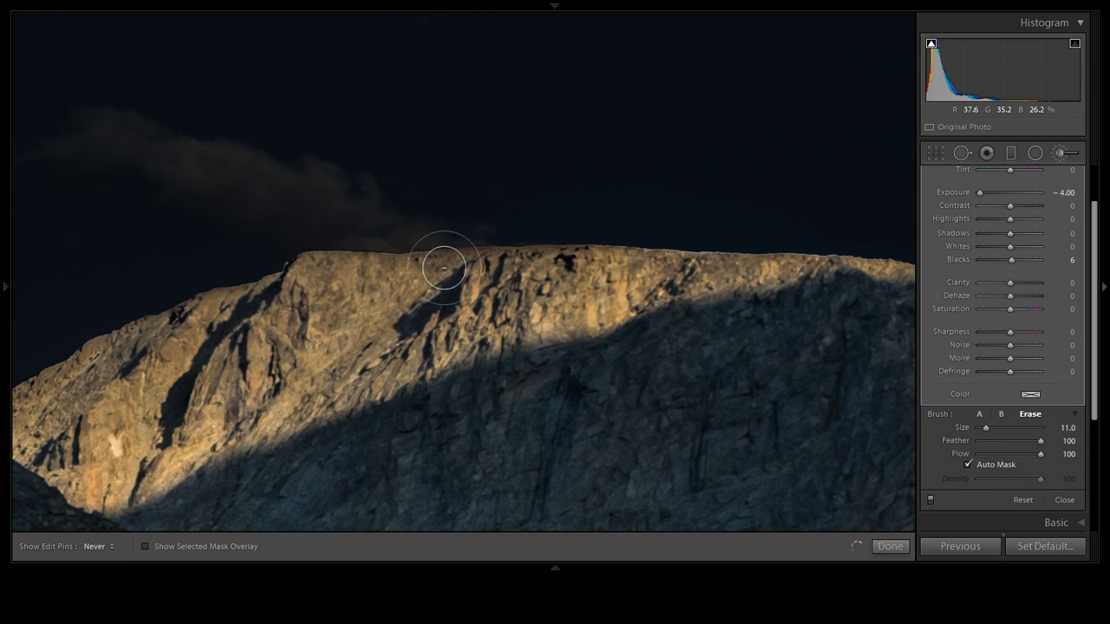
mouse_move(444, 268)
left_mouse_down()
mouse_move(590, 259)
mouse_move(713, 269)
left_mouse_up()
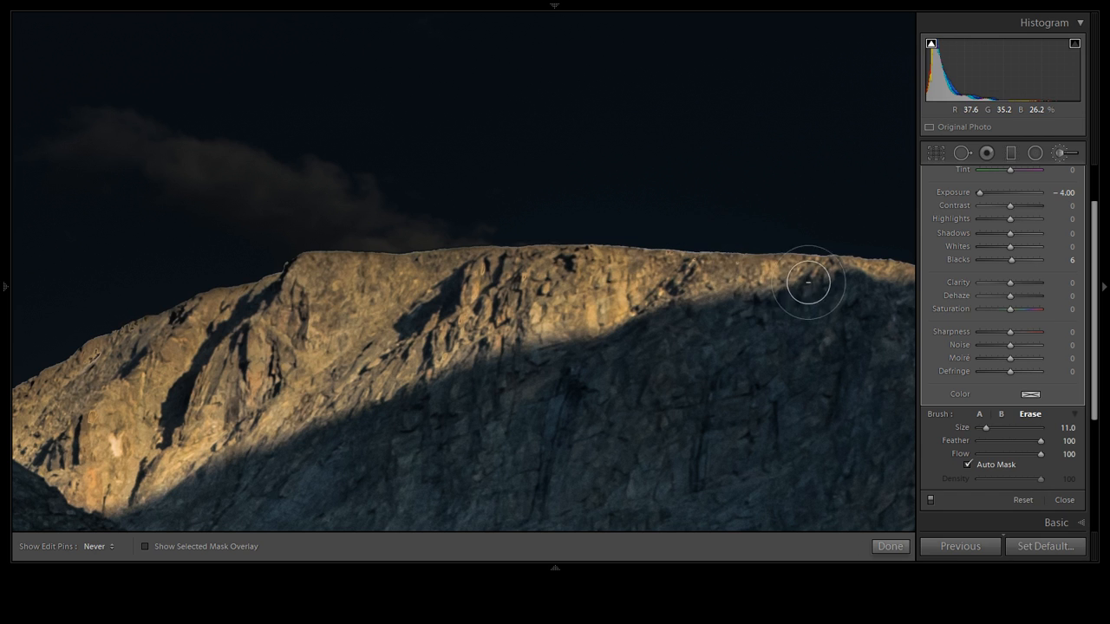
Erase the mask from the left hill's lower slope, just inside its edge, with the size 11.0 Auto Mask eraser
left_click_drag(754, 329, 326, 312)
mouse_move(401, 266)
left_mouse_down()
mouse_move(511, 274)
mouse_move(551, 374)
left_mouse_up()
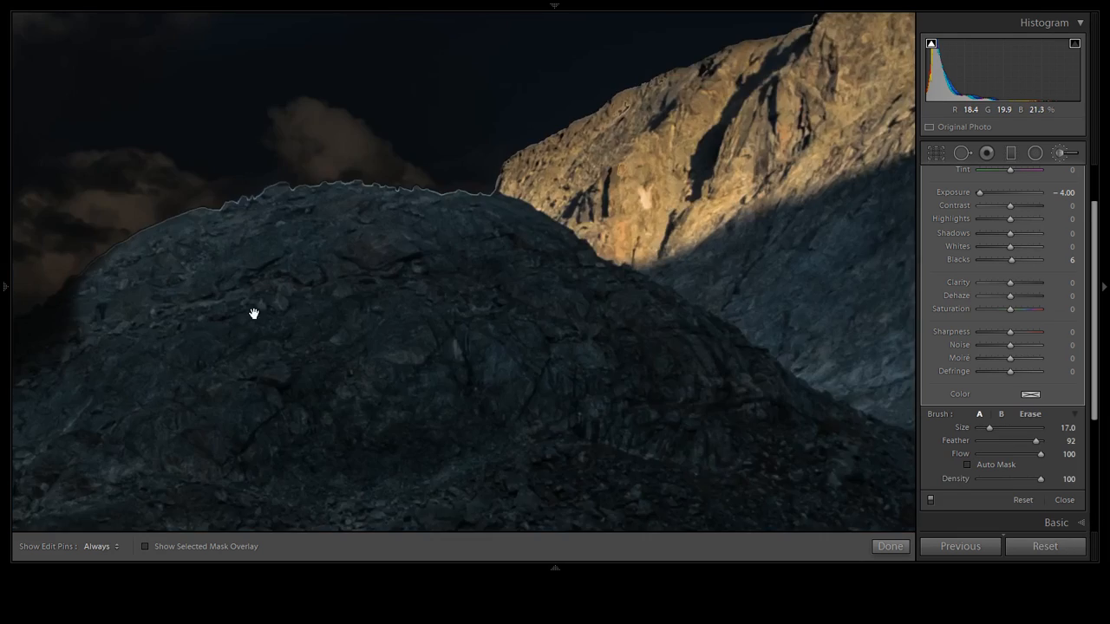
left_click_drag(252, 313, 550, 280)
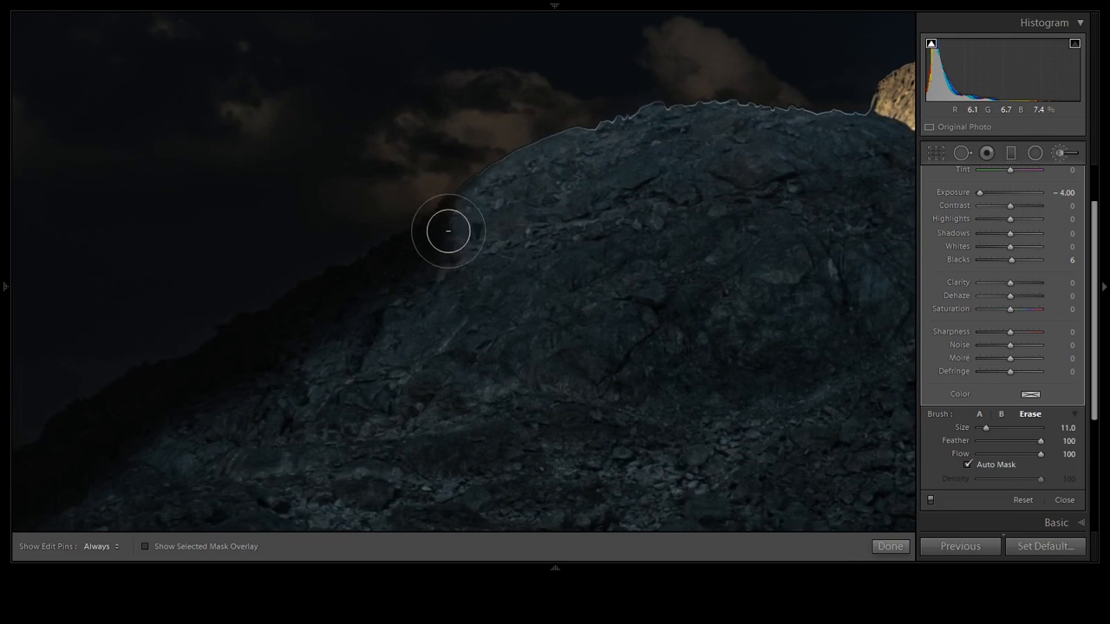
mouse_move(410, 278)
left_mouse_down()
mouse_move(270, 348)
mouse_move(240, 377)
mouse_move(254, 374)
mouse_move(163, 417)
mouse_move(151, 405)
mouse_move(242, 362)
left_mouse_up()
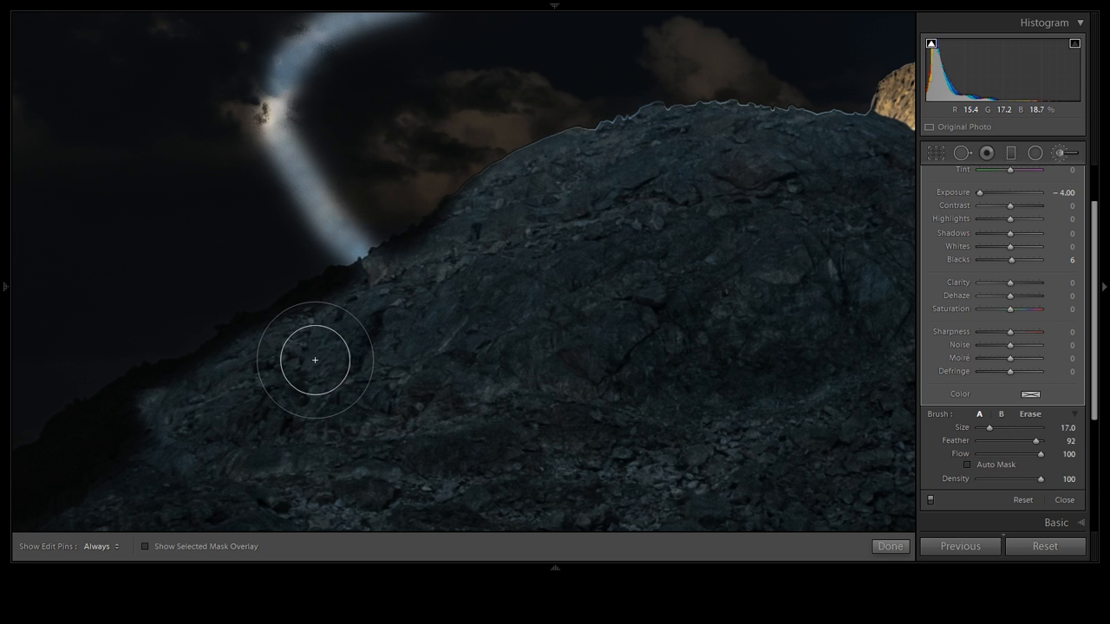
key("ctrl+z")
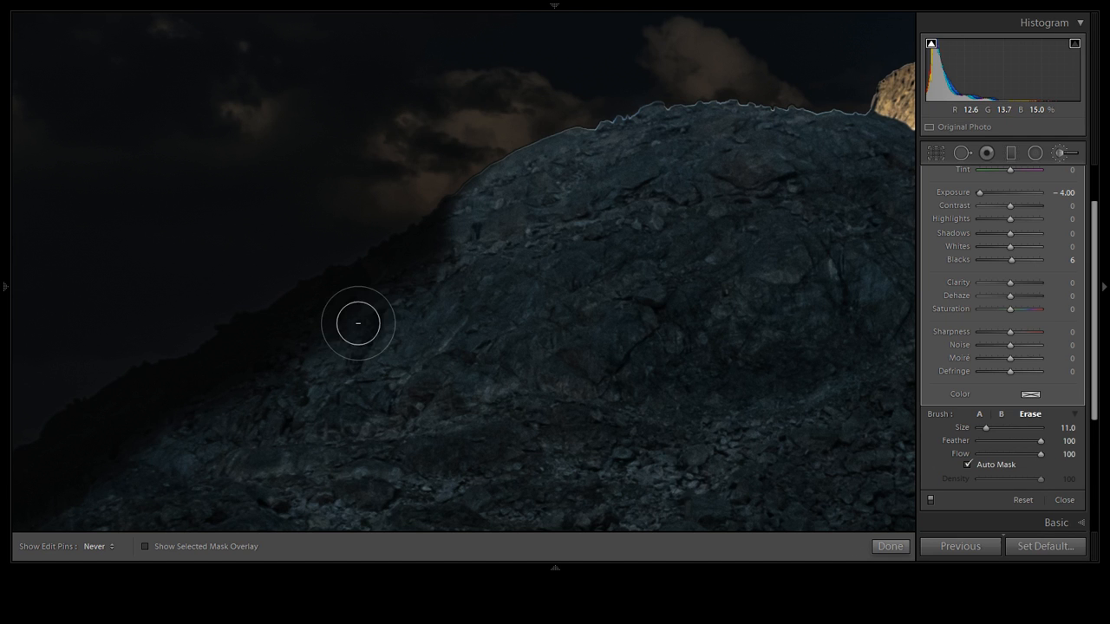
mouse_move(358, 323)
left_mouse_down()
mouse_move(125, 467)
mouse_move(438, 265)
mouse_move(85, 487)
left_mouse_up()
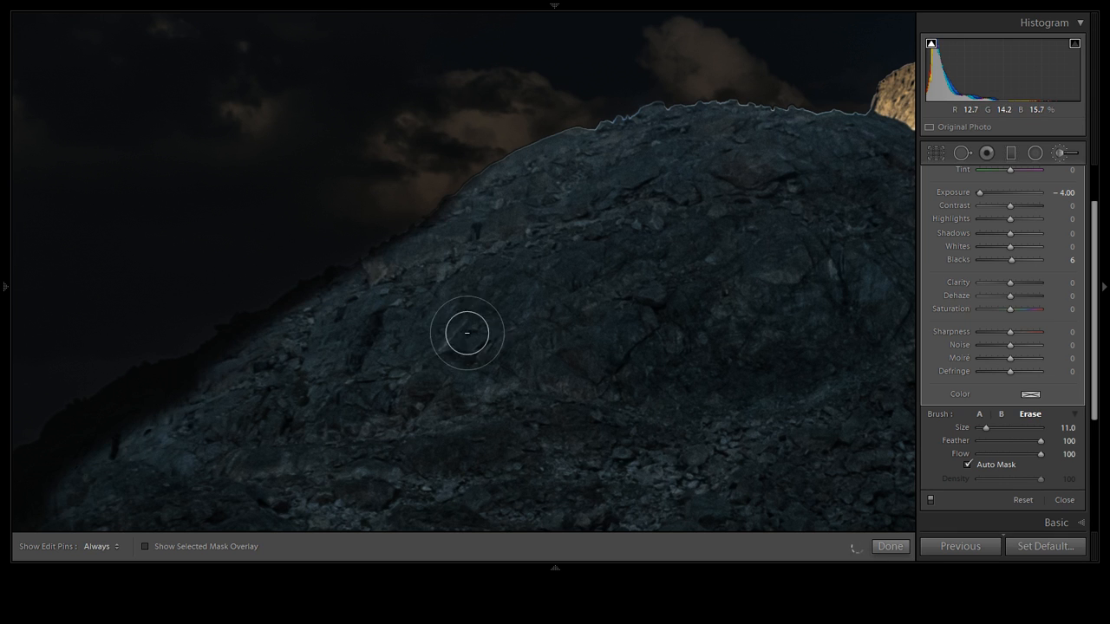
left_click(456, 359)
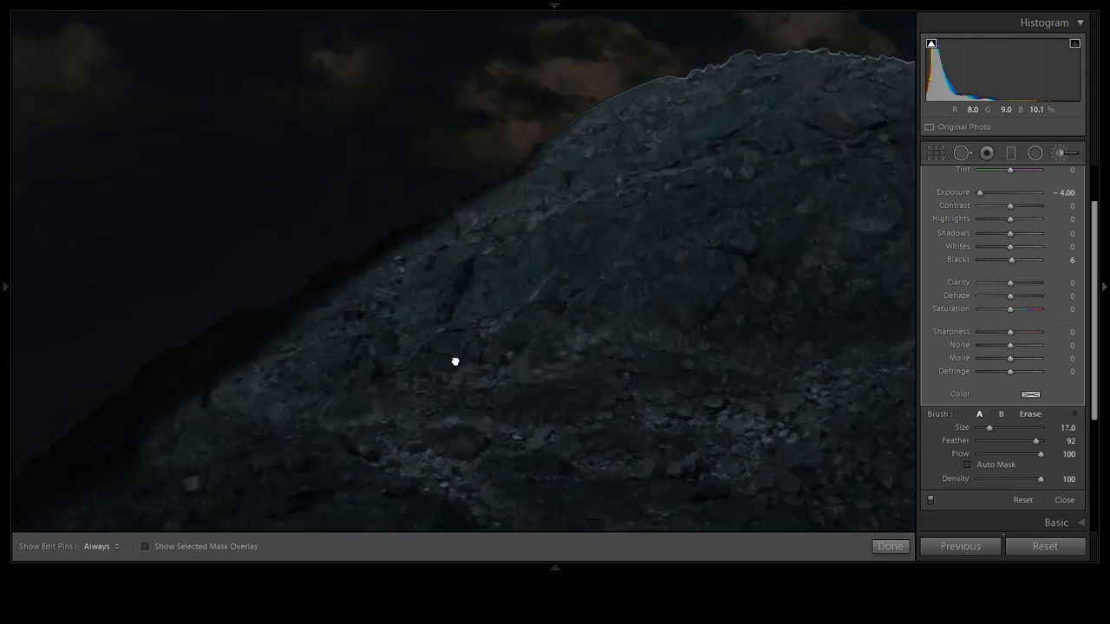
key("alt")
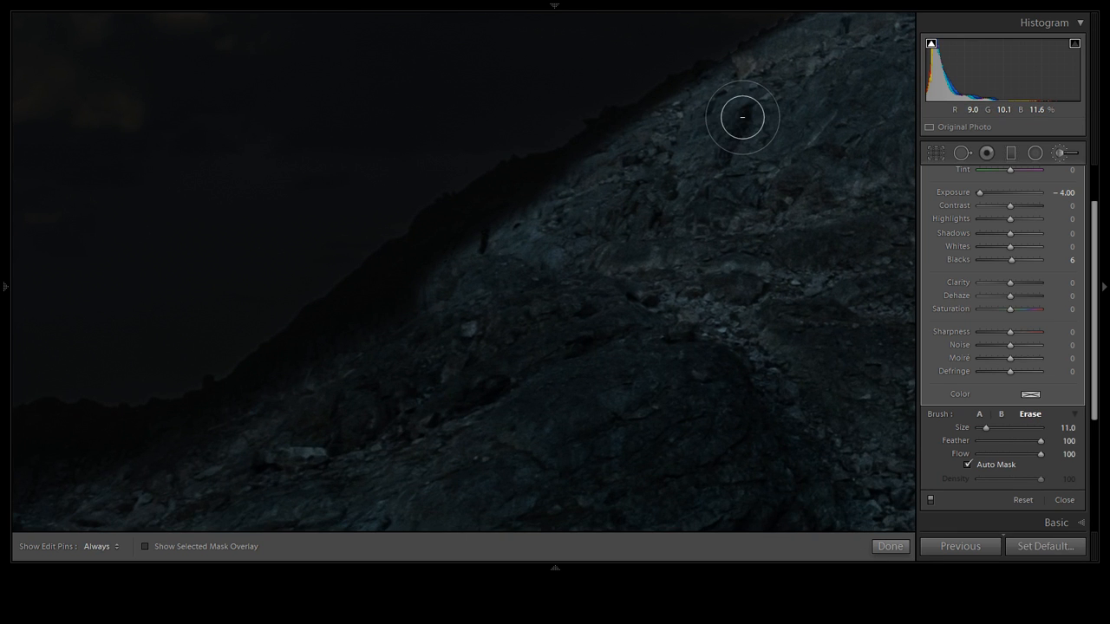
left_click_drag(482, 209, 271, 397)
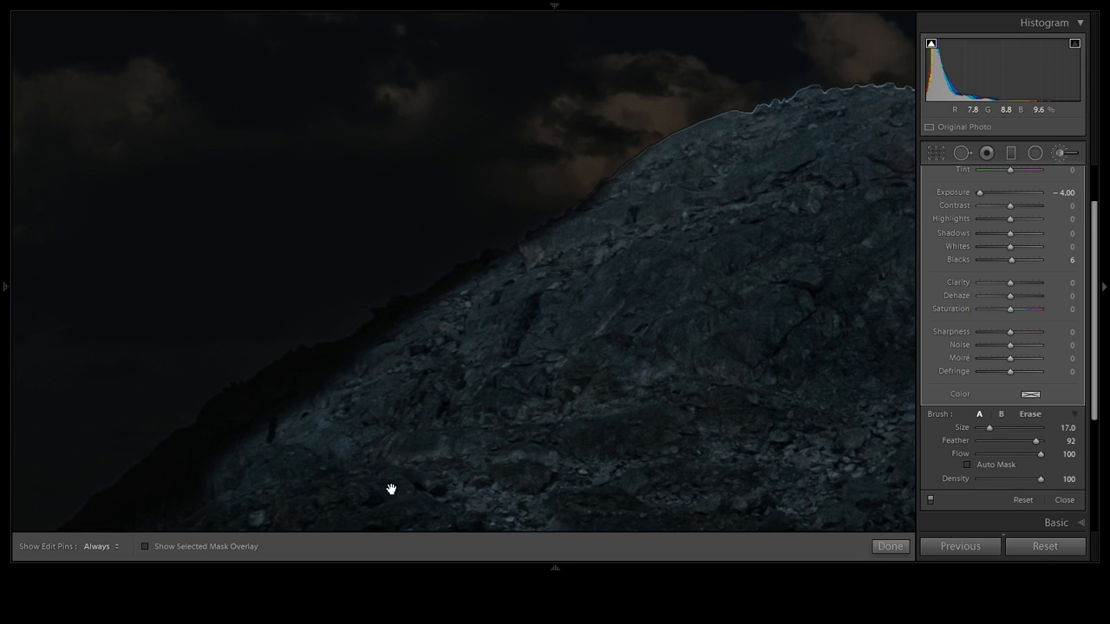
Erase the dark mask band along the left hill's outer slope up to its skyline with the size 11.0 Auto Mask eraser
key("alt")
mouse_move(620, 195)
left_mouse_down()
mouse_move(534, 260)
mouse_move(462, 300)
mouse_move(496, 265)
mouse_move(556, 265)
mouse_move(416, 320)
mouse_move(478, 280)
mouse_move(376, 346)
mouse_move(403, 338)
mouse_move(447, 311)
mouse_move(364, 343)
mouse_move(506, 195)
mouse_move(599, 209)
mouse_move(622, 183)
mouse_move(629, 192)
mouse_move(709, 147)
mouse_move(753, 137)
mouse_move(799, 148)
mouse_move(816, 119)
left_mouse_up()
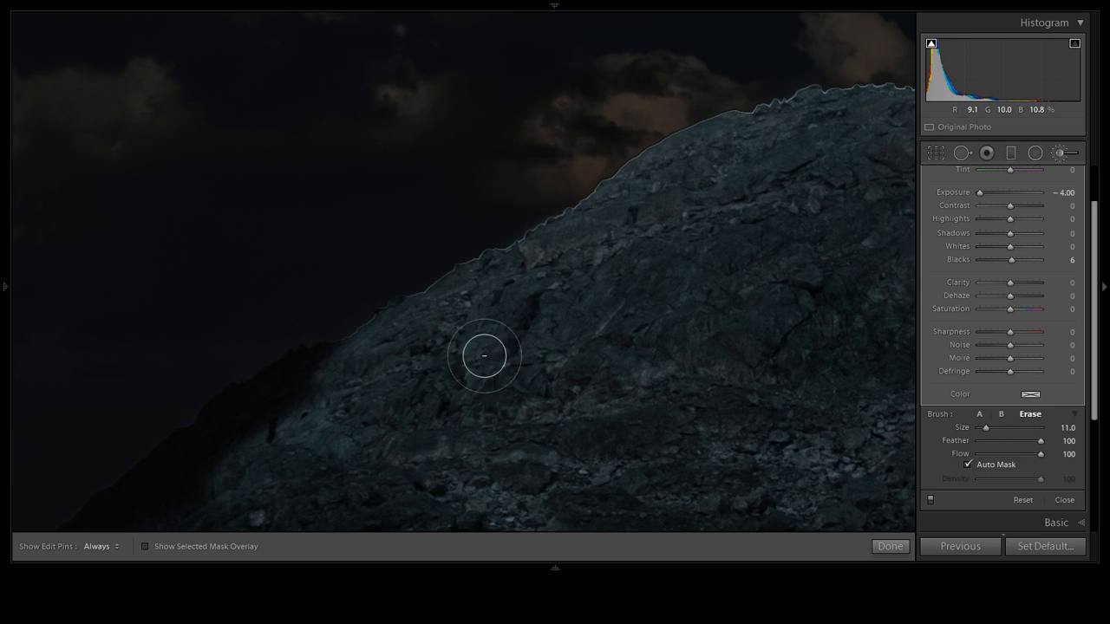
key("h")
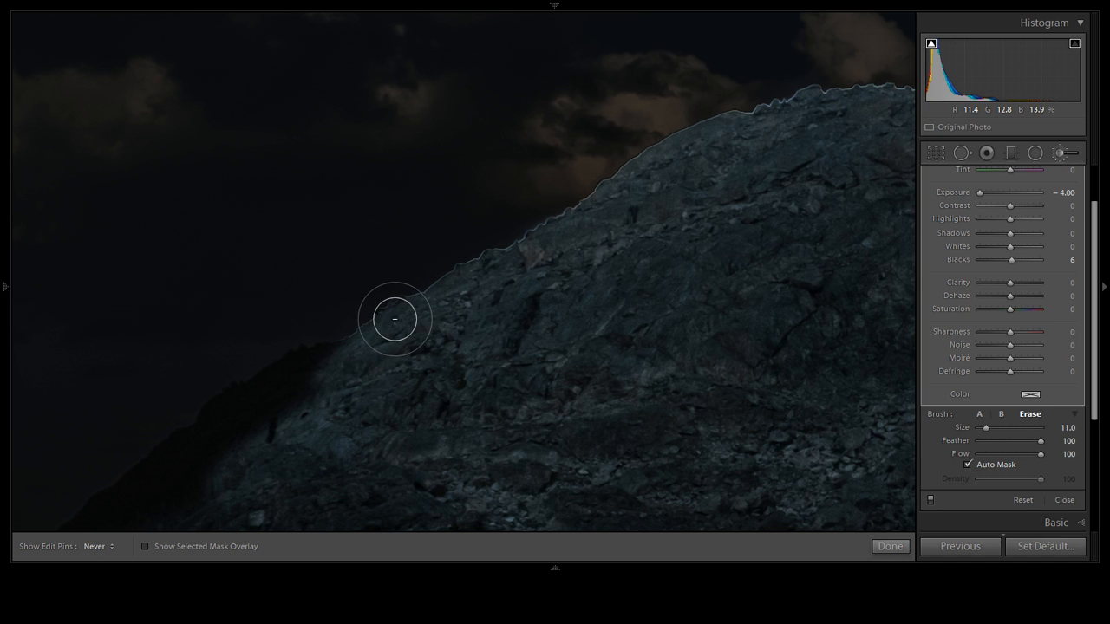
key("h")
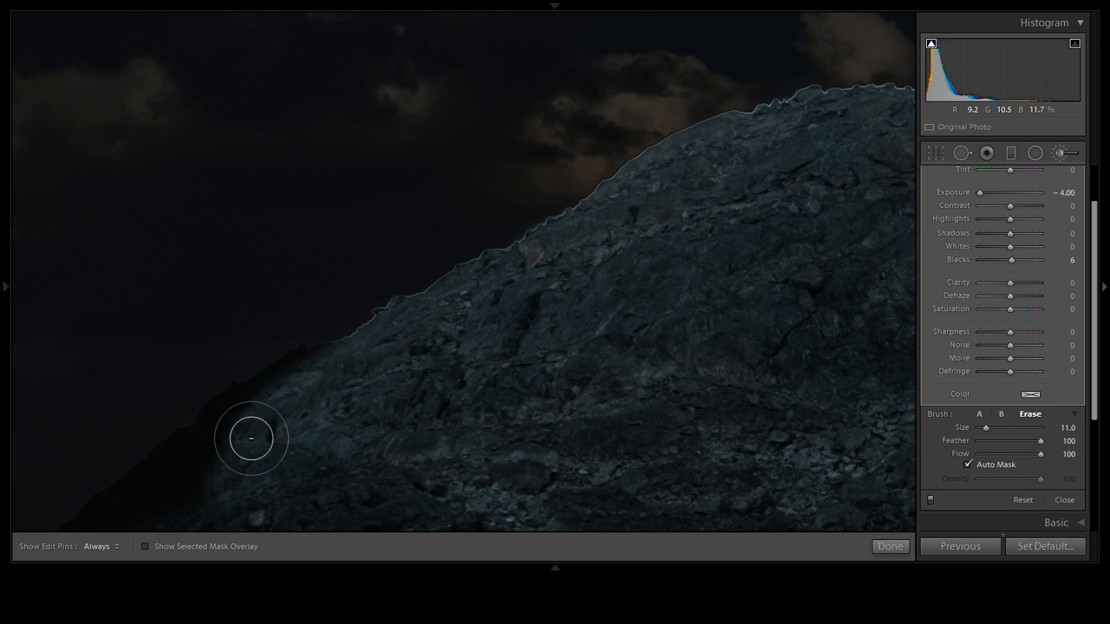
key("h")
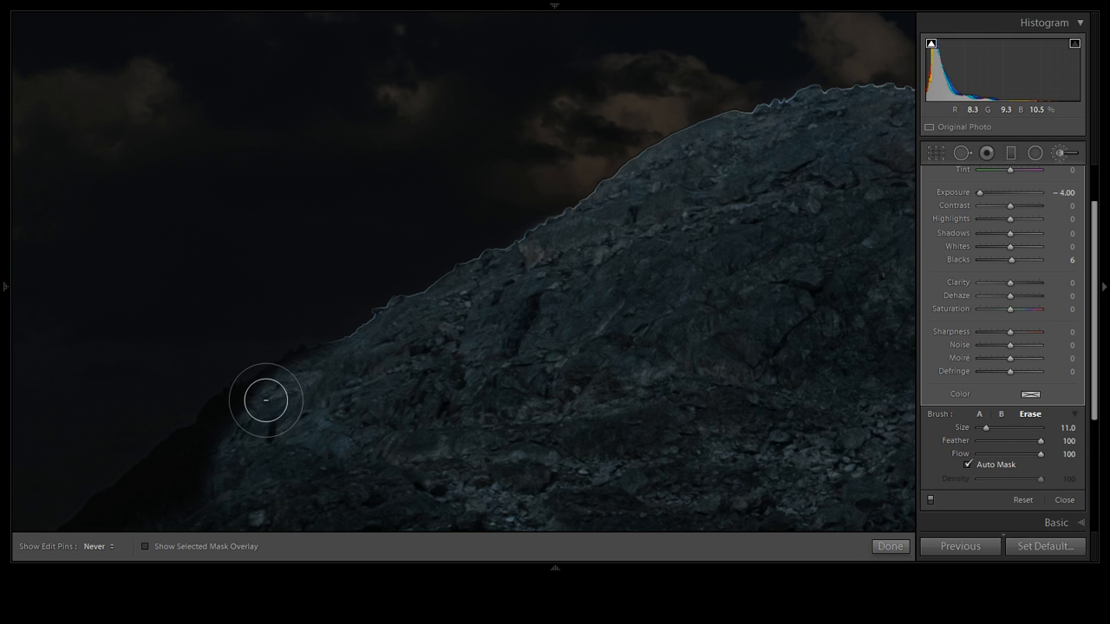
mouse_move(266, 400)
left_mouse_down()
mouse_move(215, 428)
mouse_move(199, 466)
left_mouse_up()
key("h")
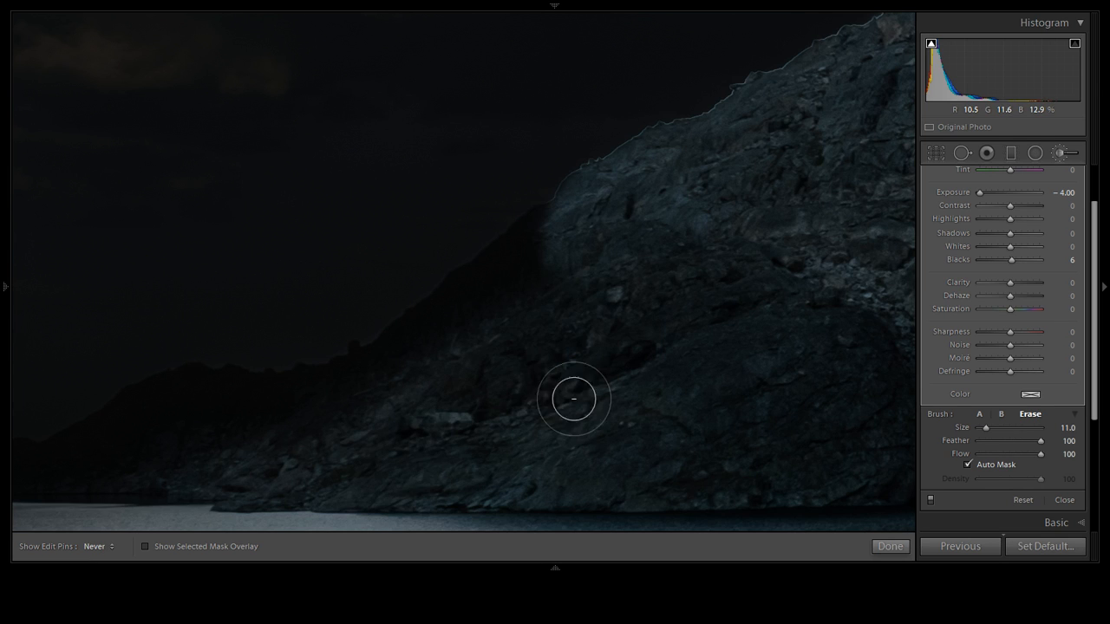
Enlarge the Auto Mask eraser to 25.0 and erase the mask from the hill's foot, from the slope edge down toward the lakeshore
key("h")
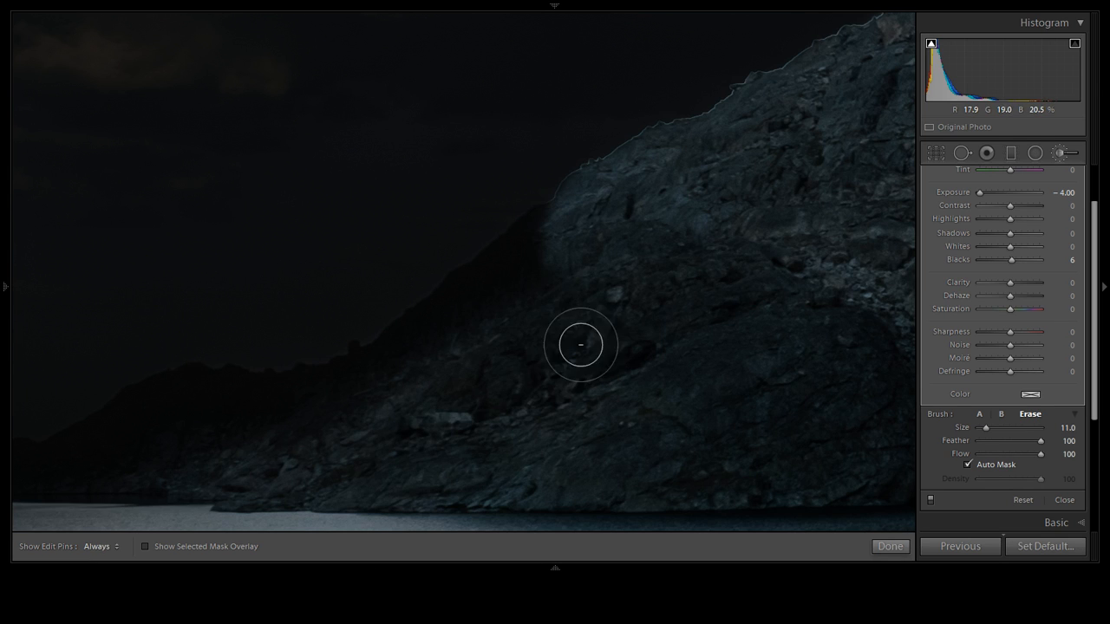
scroll(607, 342, "up", 4)
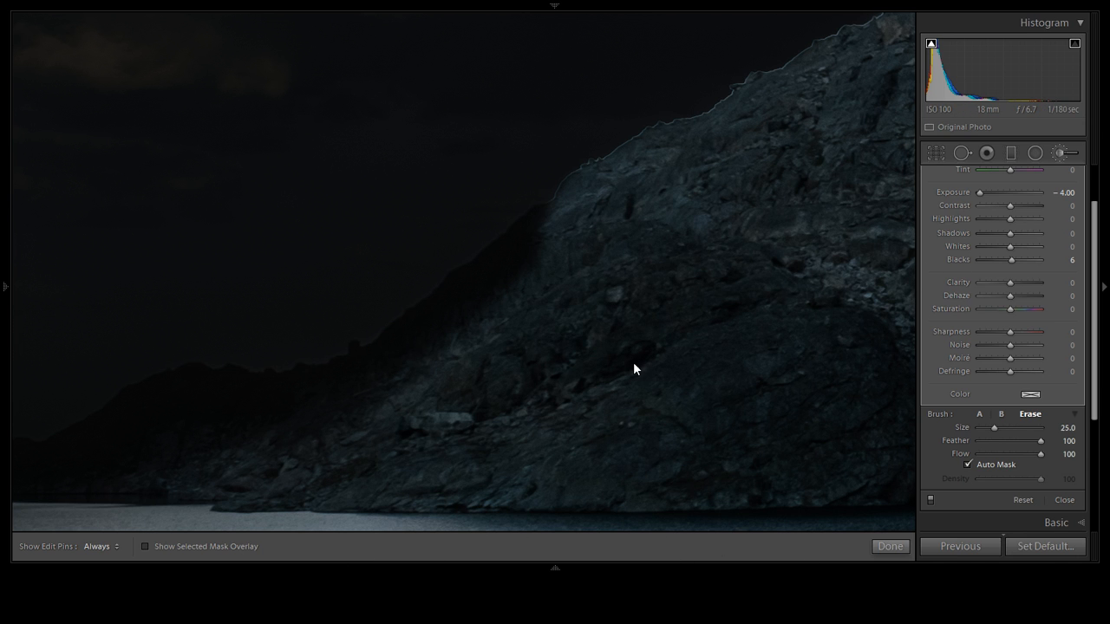
mouse_move(454, 330)
left_mouse_down()
mouse_move(387, 385)
mouse_move(268, 442)
mouse_move(161, 458)
left_mouse_up()
mouse_move(535, 270)
left_mouse_down()
mouse_move(395, 404)
mouse_move(231, 457)
left_mouse_up()
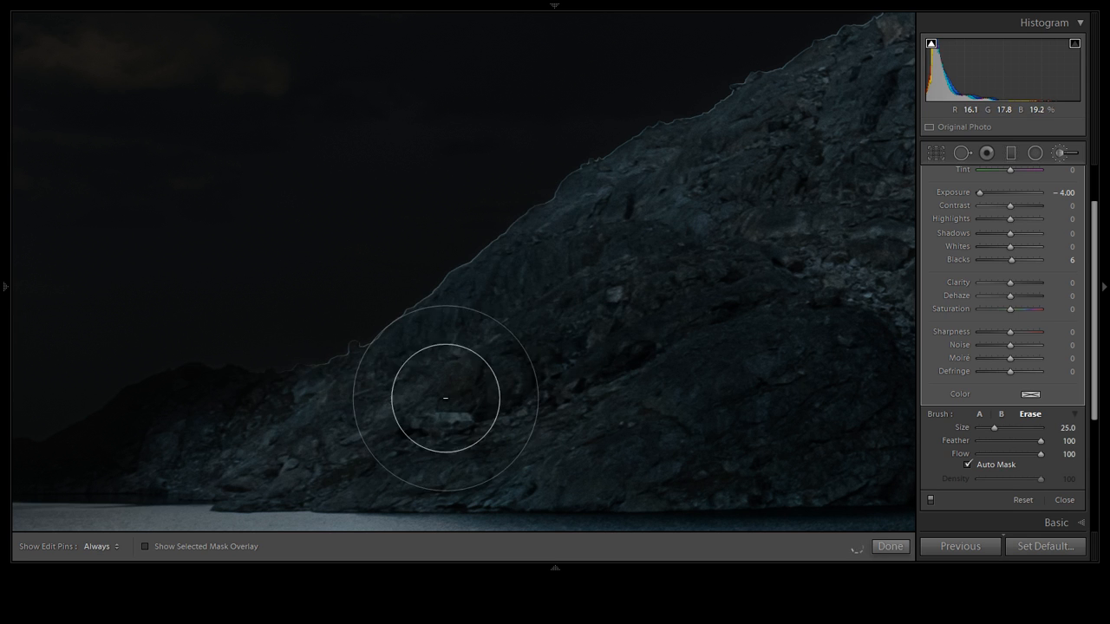
key("h")
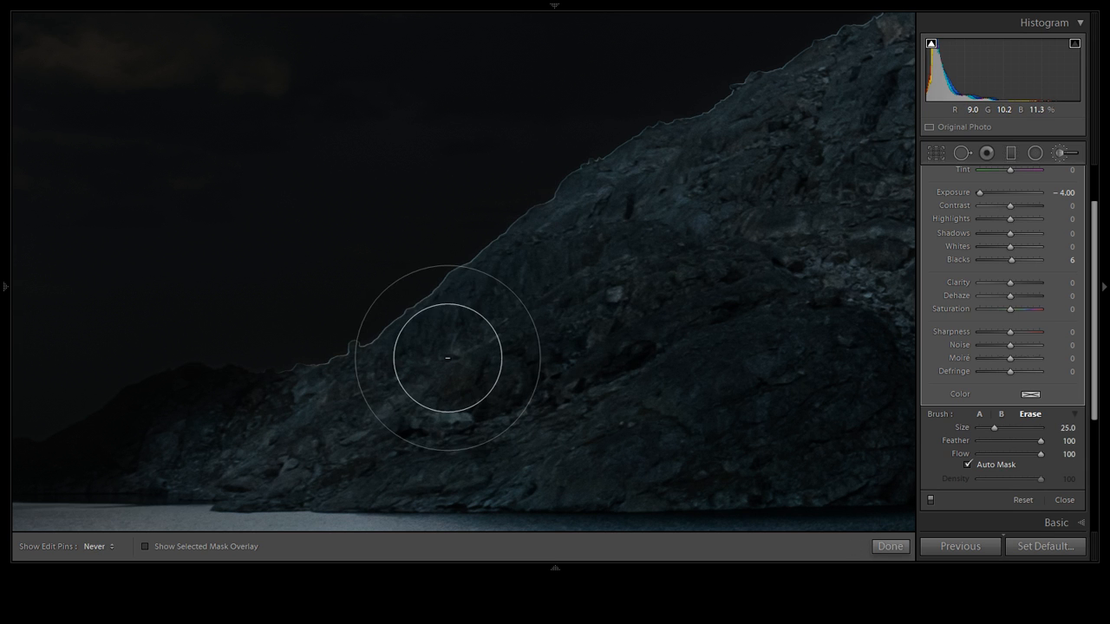
Erase the mask from the lake water and the adjoining rocky headland with the size 25.0 Auto Mask eraser
left_click_drag(412, 435, 813, 250)
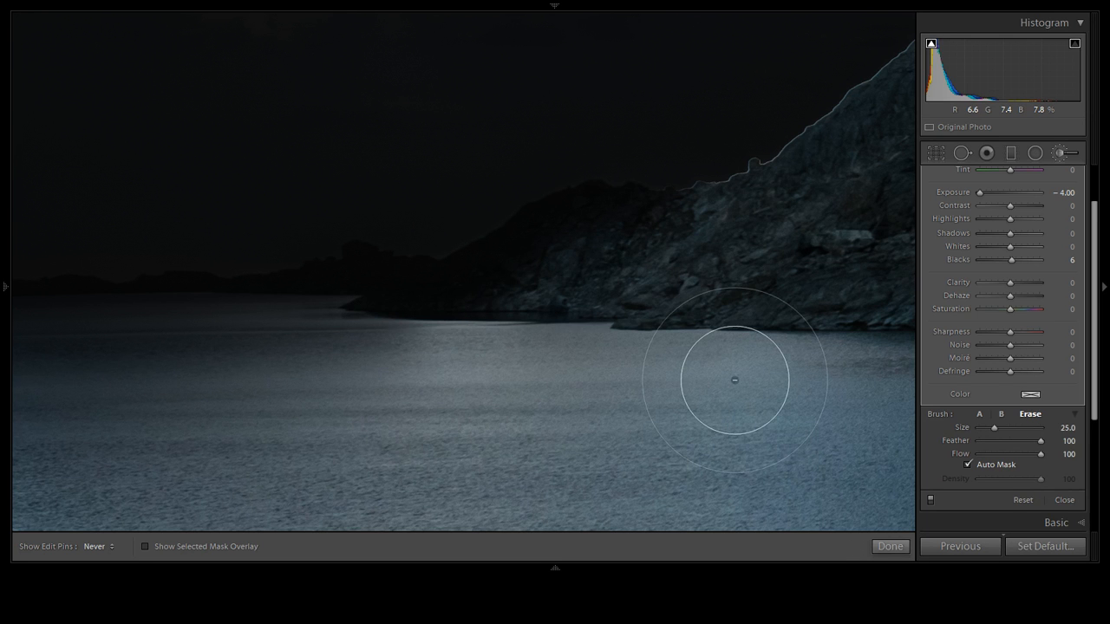
mouse_move(734, 380)
left_mouse_down()
mouse_move(447, 384)
mouse_move(641, 371)
mouse_move(152, 418)
left_mouse_up()
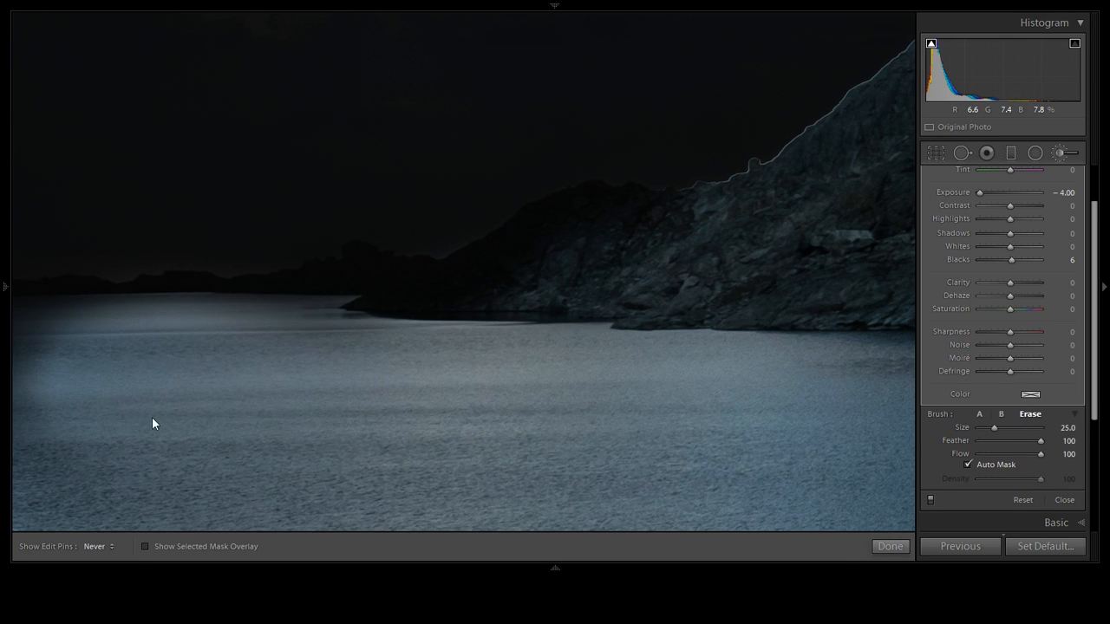
key("h")
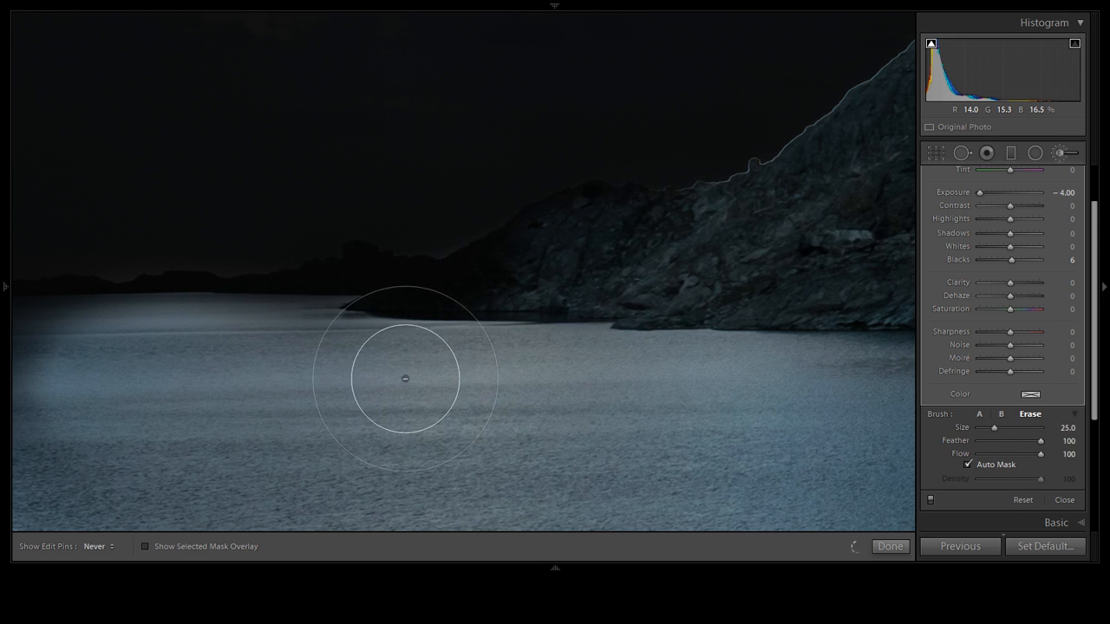
key("h")
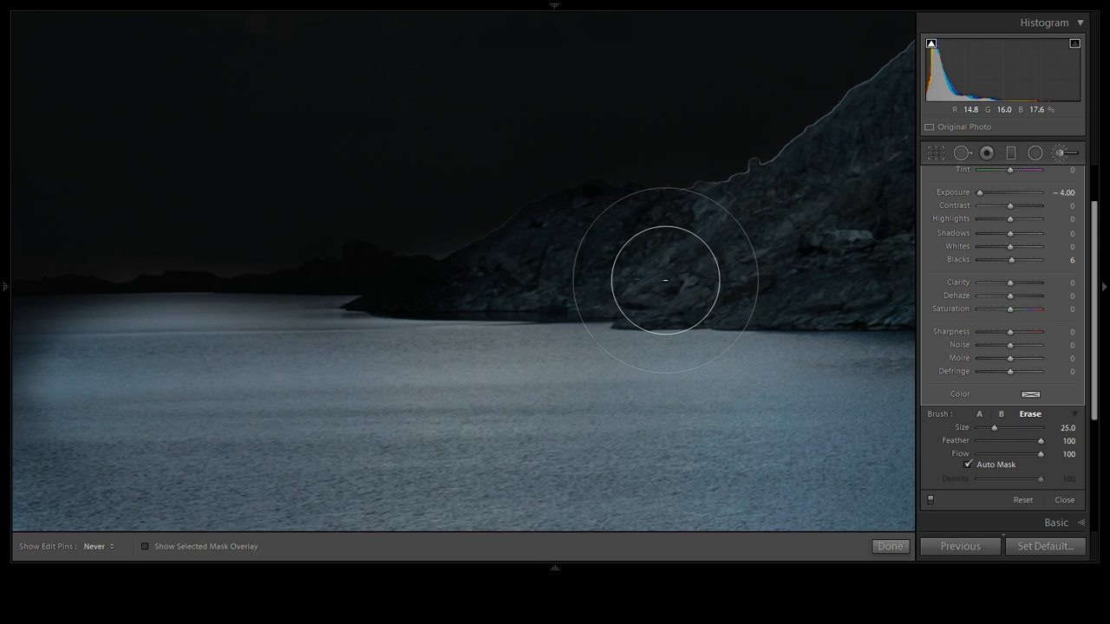
Reduce the Auto Mask eraser to 13.0 and erase the mask from the headland's skyline and the low rocky point beside it
scroll(614, 264, "down", 6)
key("h")
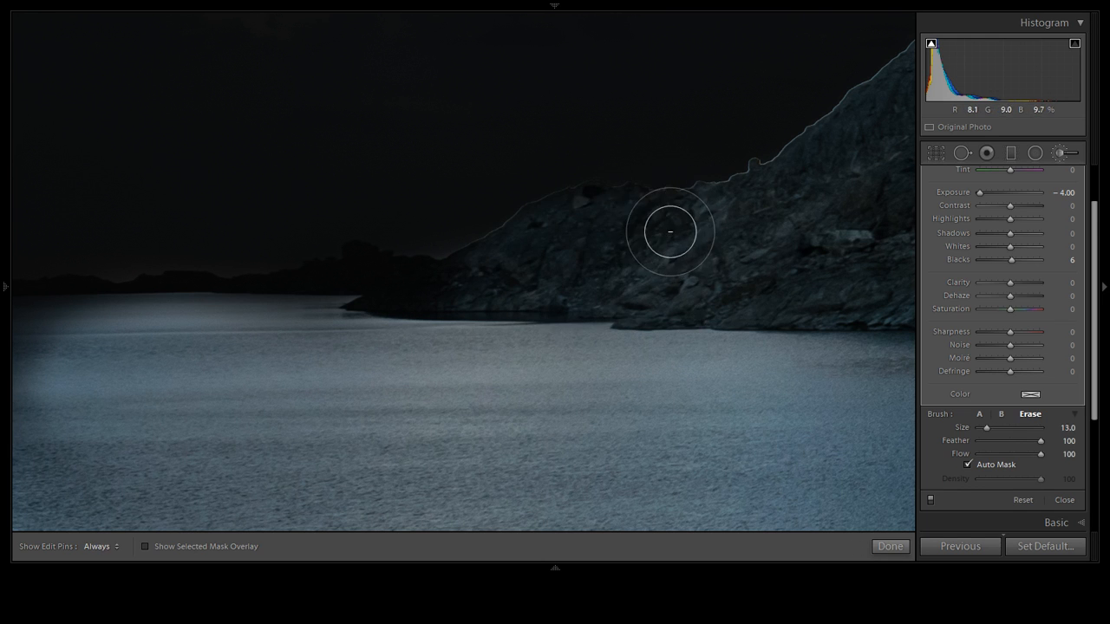
key("h")
key("h")
key("h")
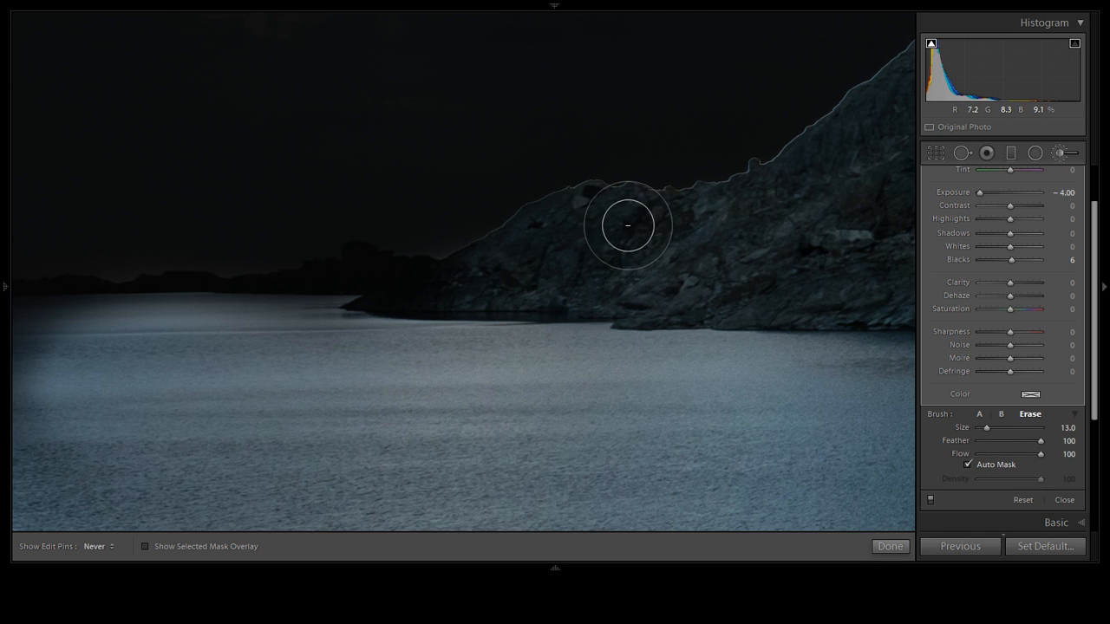
mouse_move(397, 303)
left_mouse_down()
mouse_move(445, 298)
mouse_move(489, 263)
mouse_move(409, 310)
mouse_move(426, 300)
mouse_move(325, 265)
mouse_move(307, 296)
mouse_move(355, 251)
mouse_move(367, 268)
mouse_move(561, 282)
mouse_move(302, 323)
mouse_move(318, 308)
left_mouse_up()
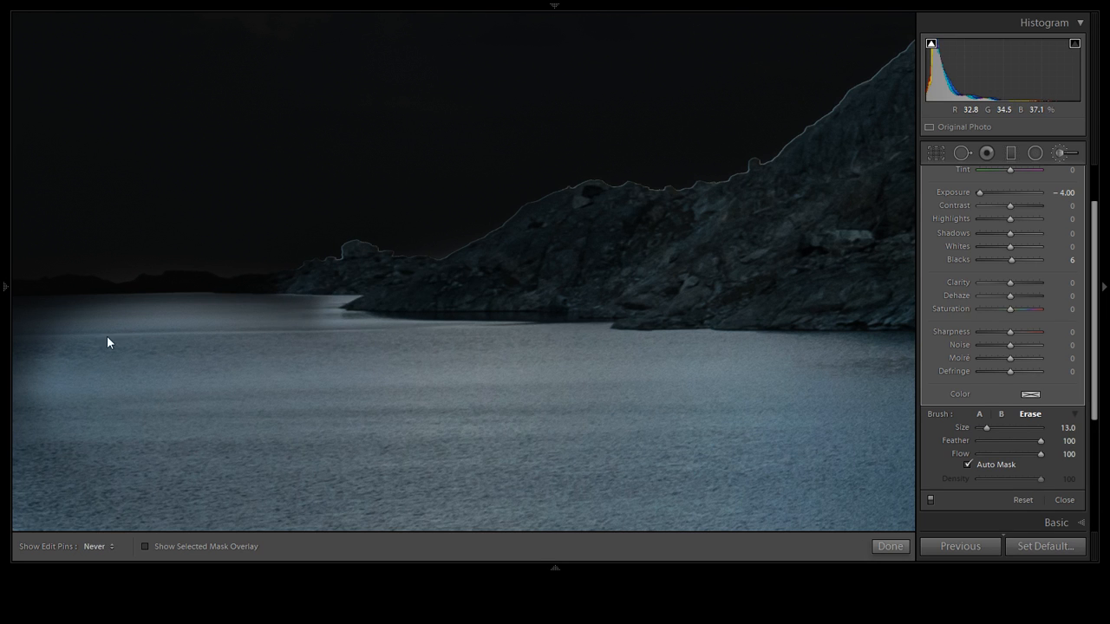
left_click_drag(264, 368, 664, 350)
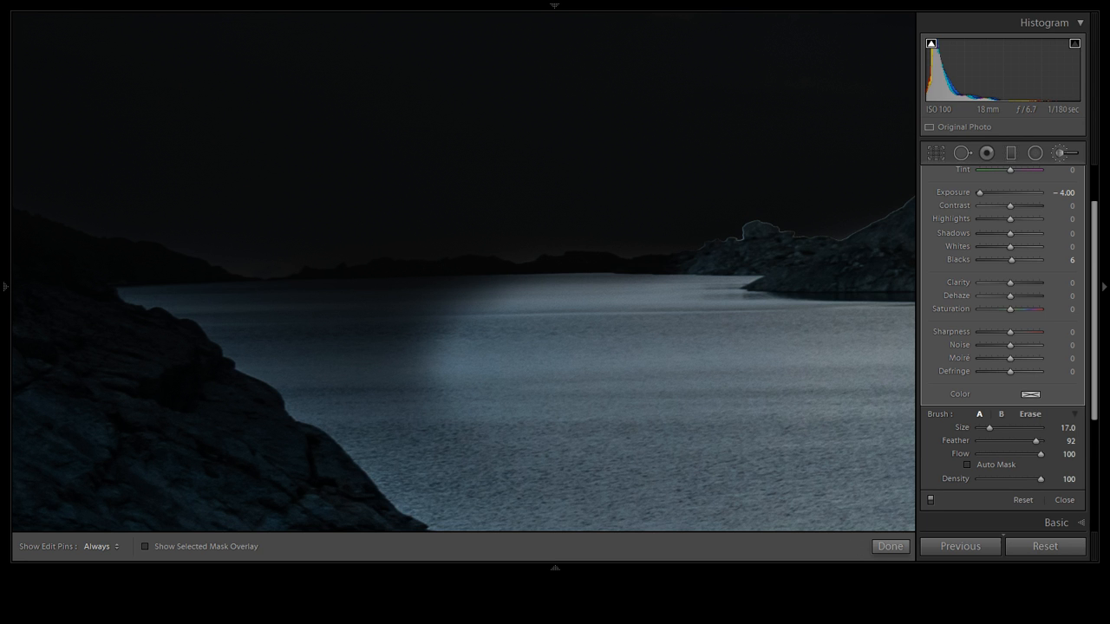
Switch OBS to the Everything scene, then bring up Task Manager and examine the per-core CPU usage graphs
left_click(194, 521)
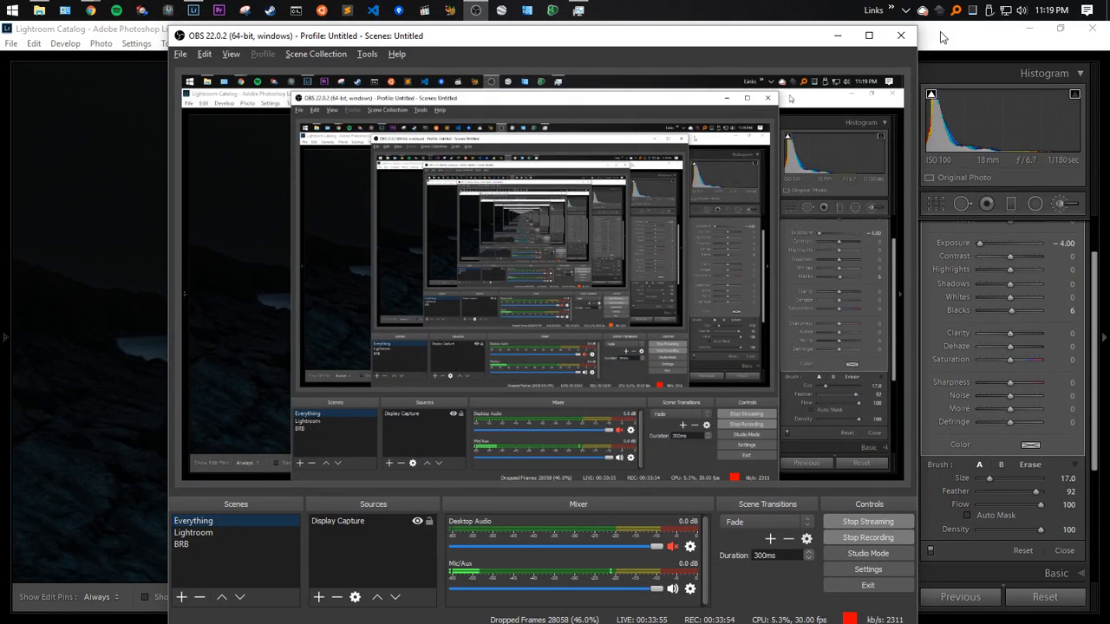
left_click(578, 10)
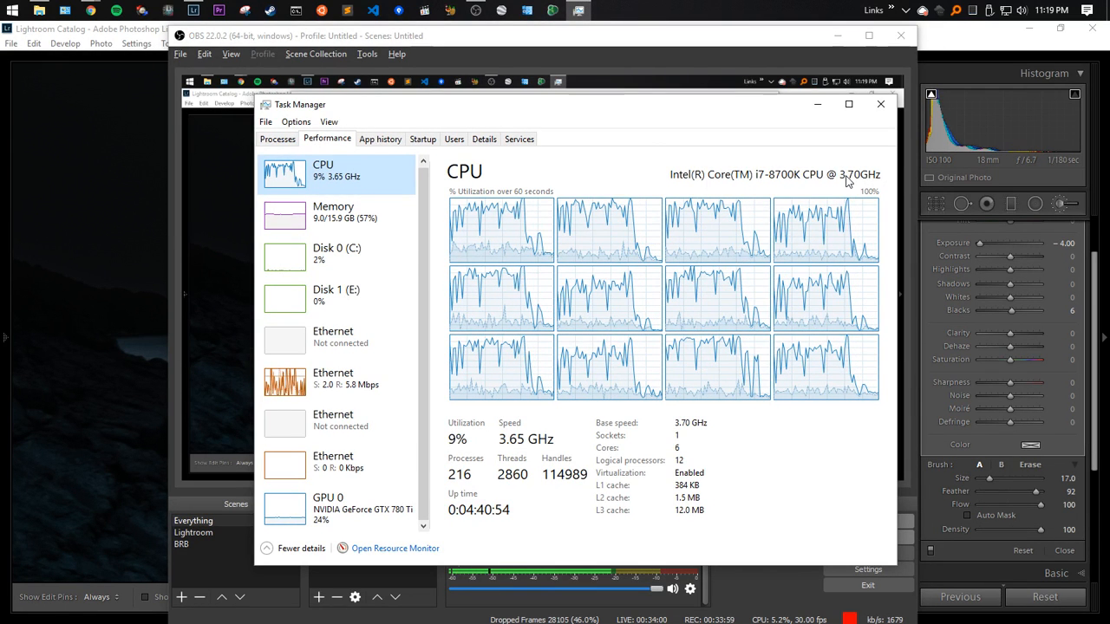
left_click(847, 182)
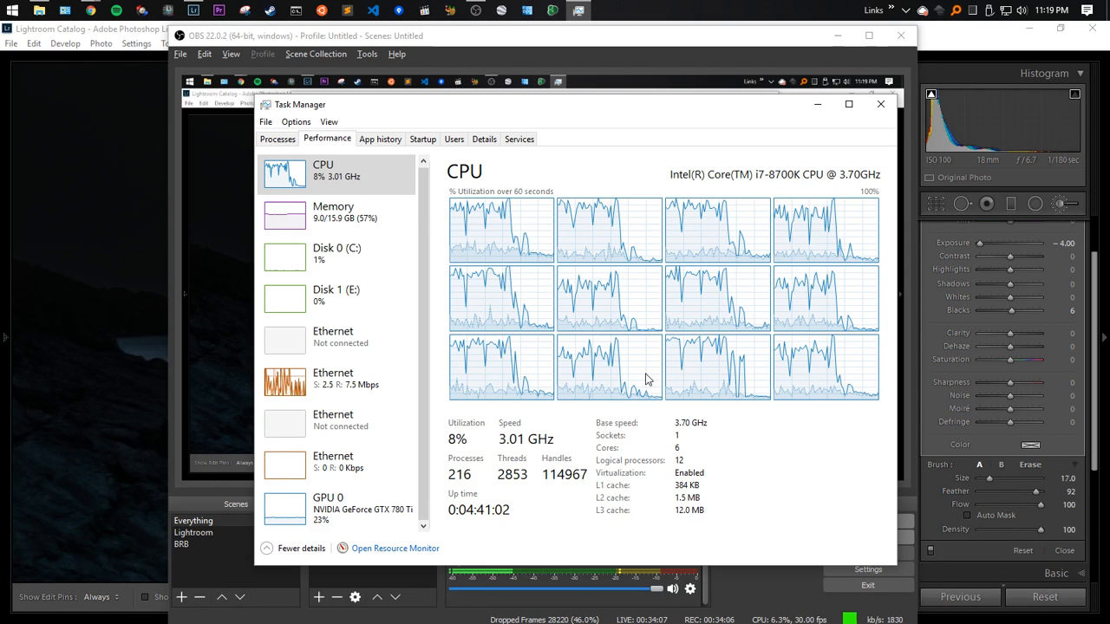
key("alt+Tab")
key("alt+Tab")
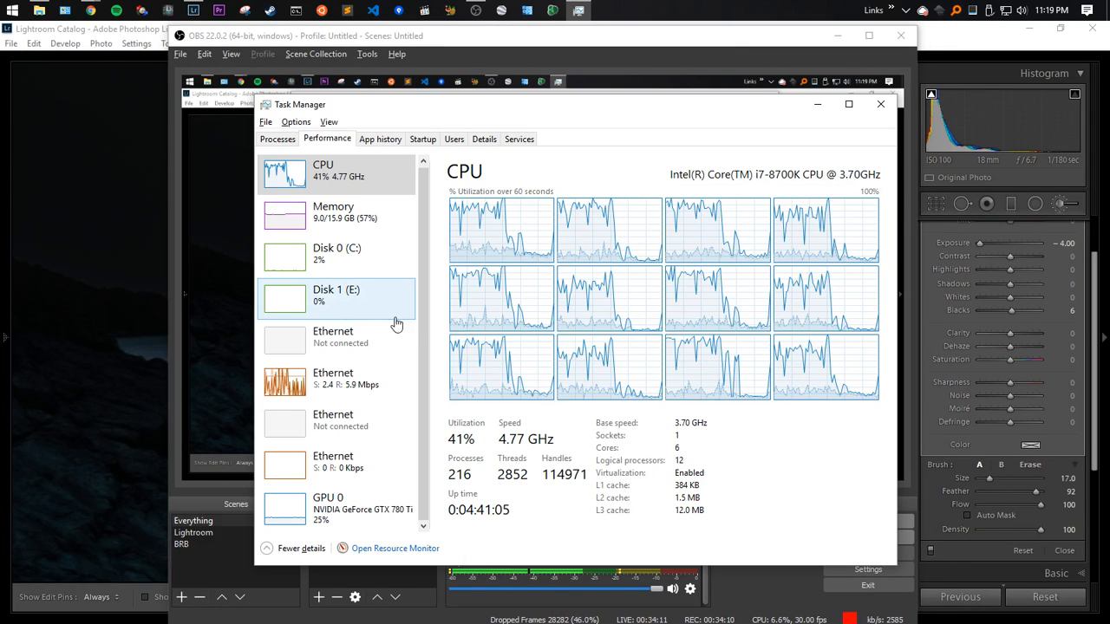
Return to Lightroom and erase the mask from the lake's far-left water and the left shore hillside with the size 13.0 Auto Mask eraser
key("alt+Tab")
left_click(421, 321)
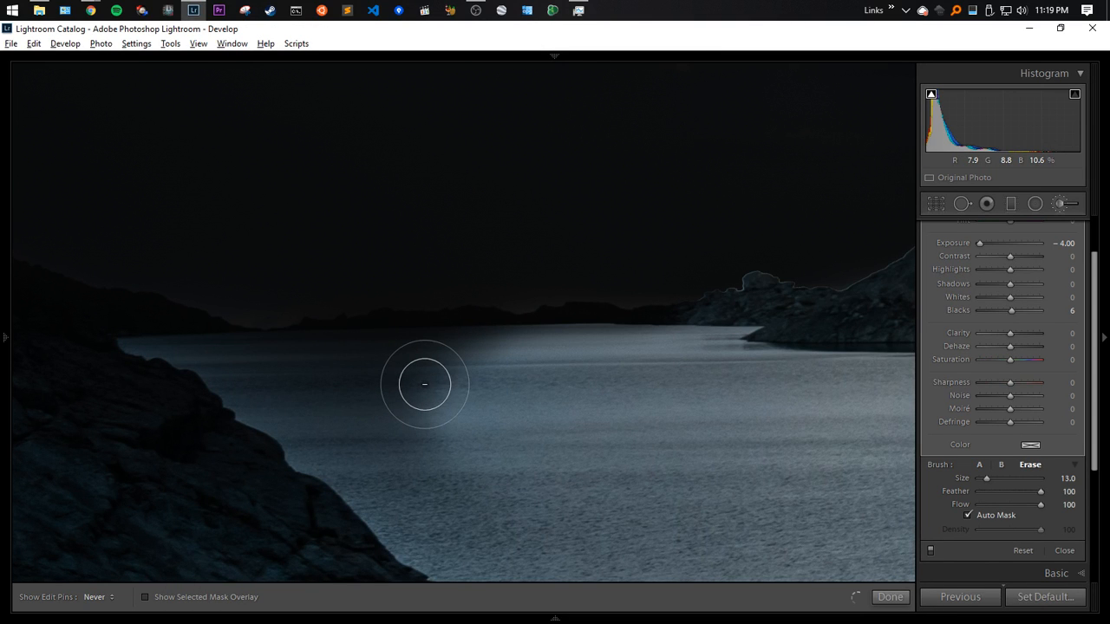
left_click_drag(425, 384, 64, 344)
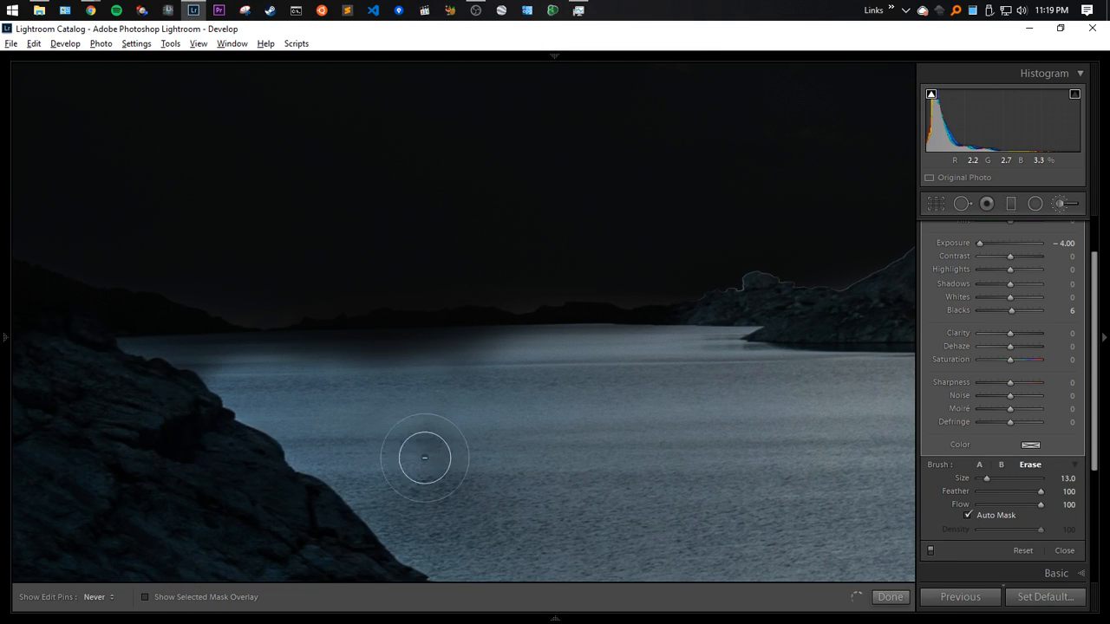
mouse_move(481, 367)
left_mouse_down()
mouse_move(328, 364)
mouse_move(488, 349)
mouse_move(421, 337)
mouse_move(301, 353)
mouse_move(318, 362)
mouse_move(65, 320)
left_mouse_up()
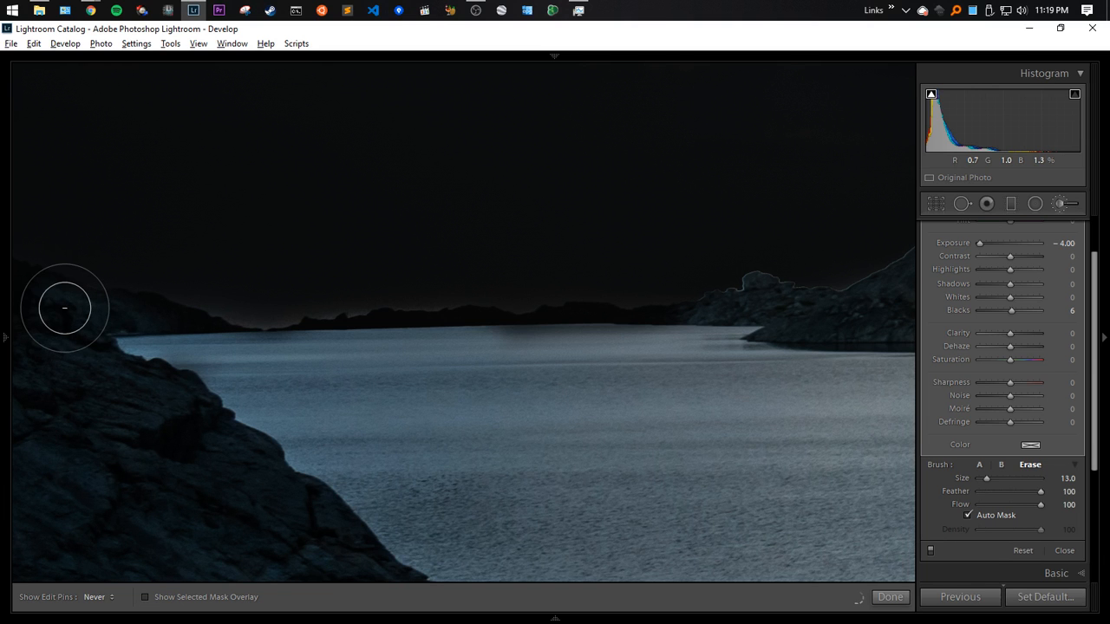
Switch to Task Manager to check how the latest eraser strokes loaded the CPU cores
key("ctrl+shift+Escape")
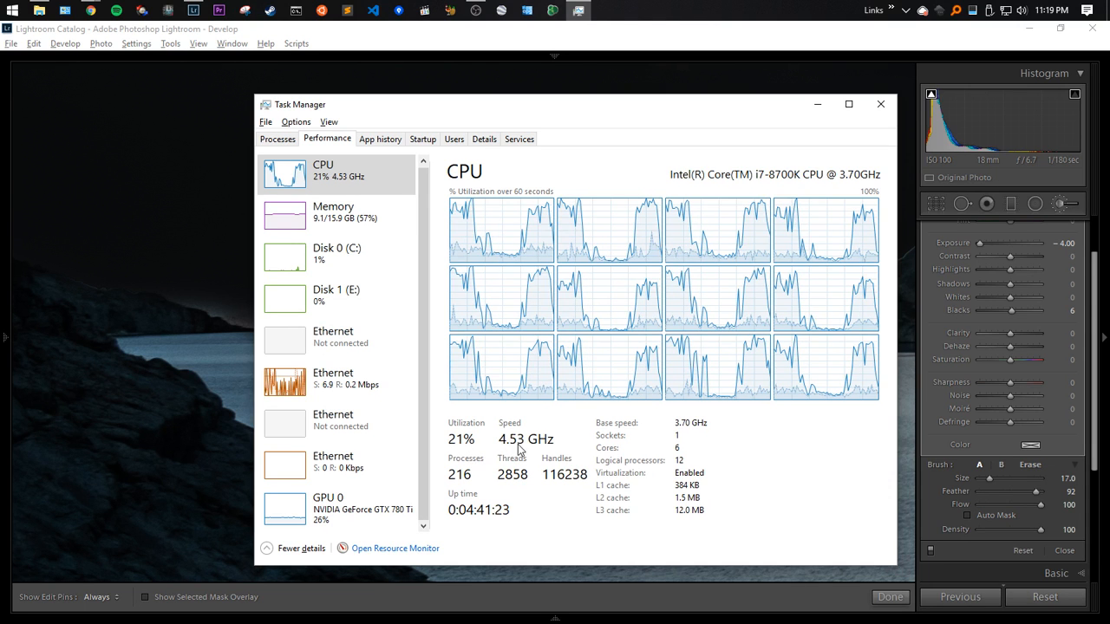
key("alt+Tab")
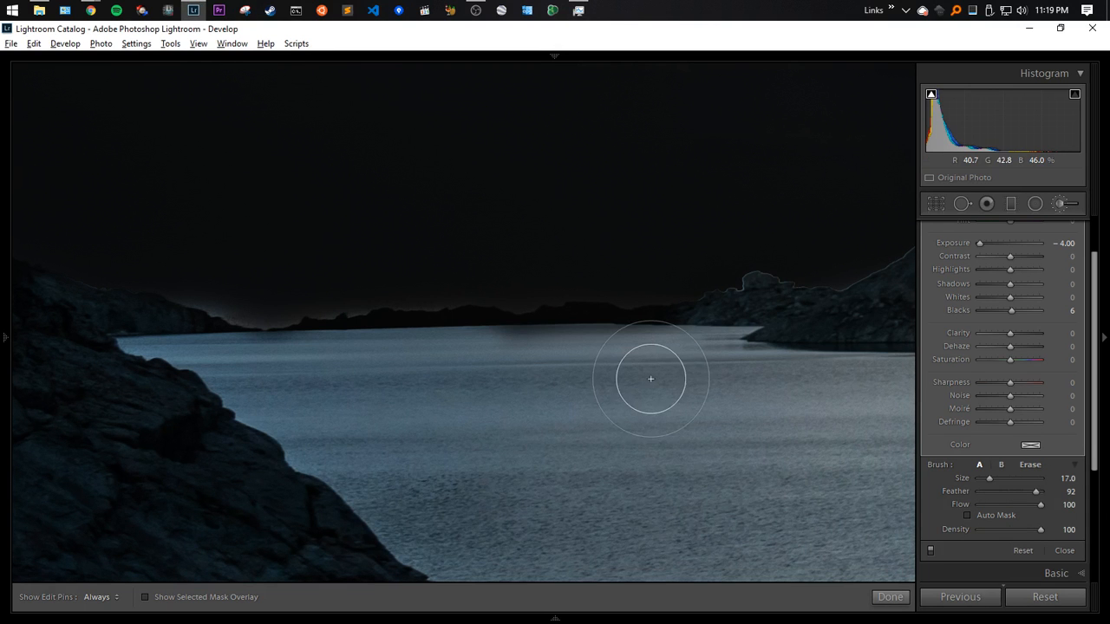
key("alt+Tab")
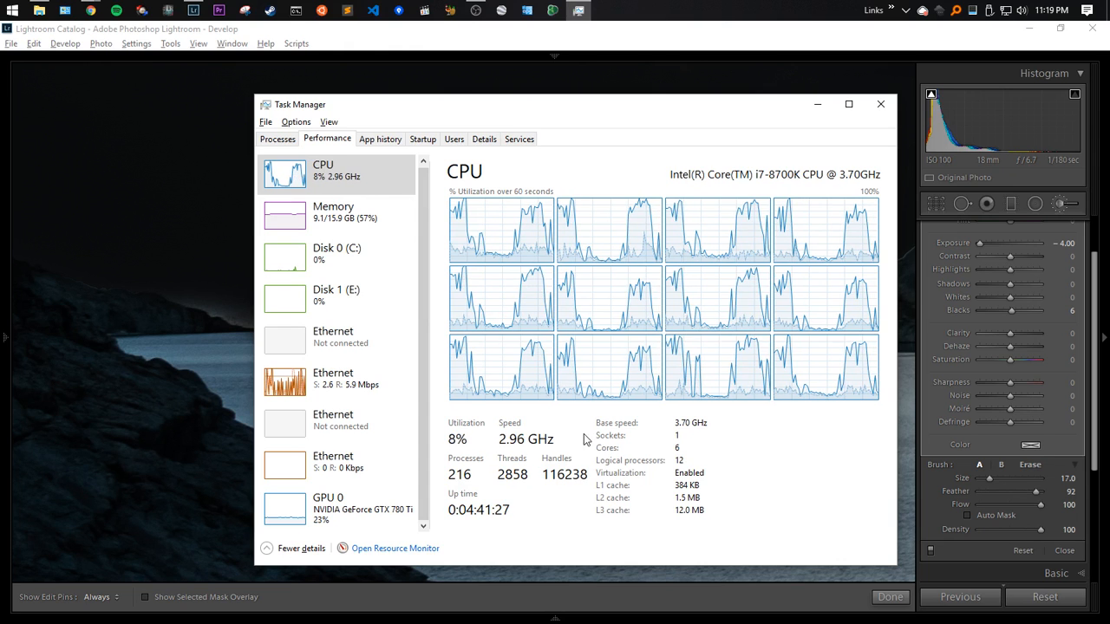
Return to Lightroom and paint the sky mask along the distant skyline to the left hillside with the size 17.0 brush
key("alt+Tab")
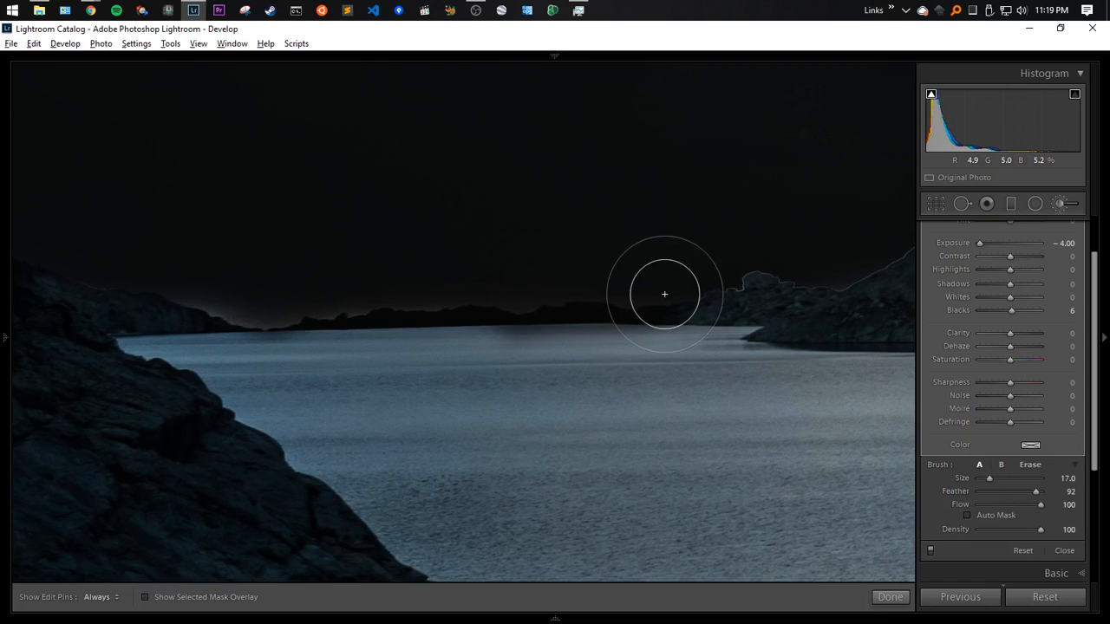
left_click_drag(602, 344, 613, 382)
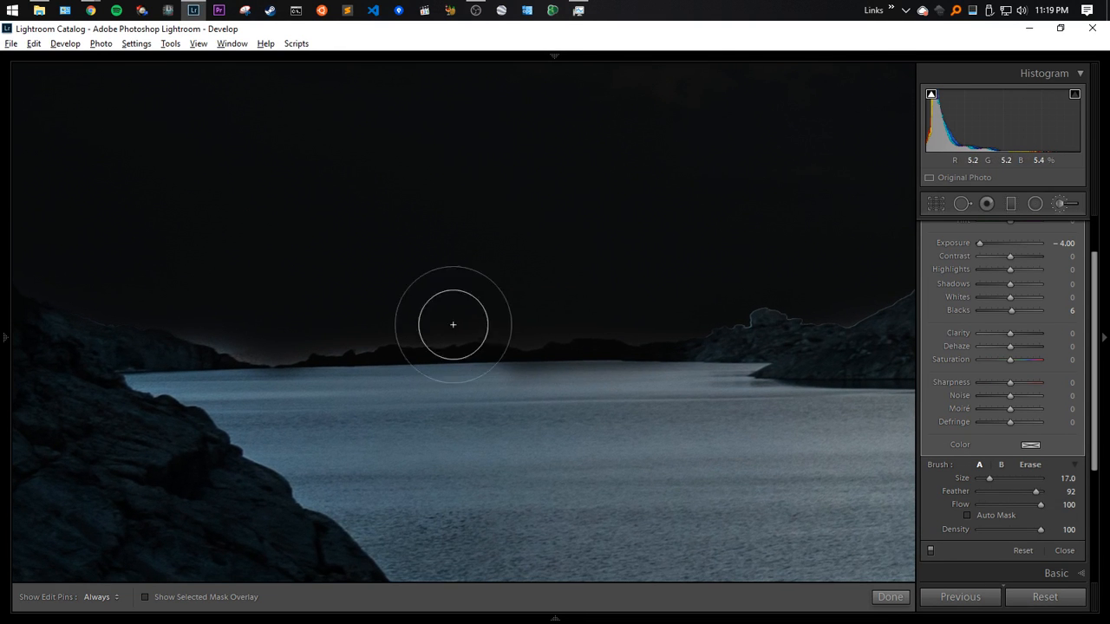
mouse_move(648, 312)
left_mouse_down()
mouse_move(616, 328)
mouse_move(390, 328)
mouse_move(67, 266)
left_mouse_up()
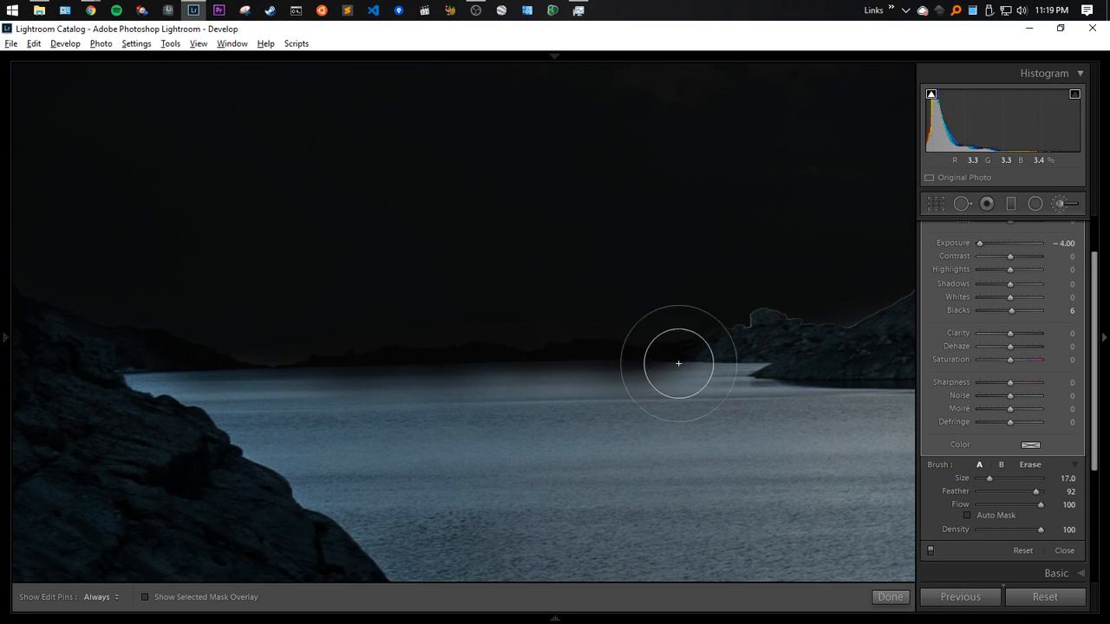
Erase the mask from the far lake water below the skyline with the size 13.0 Auto Mask eraser
key("alt")
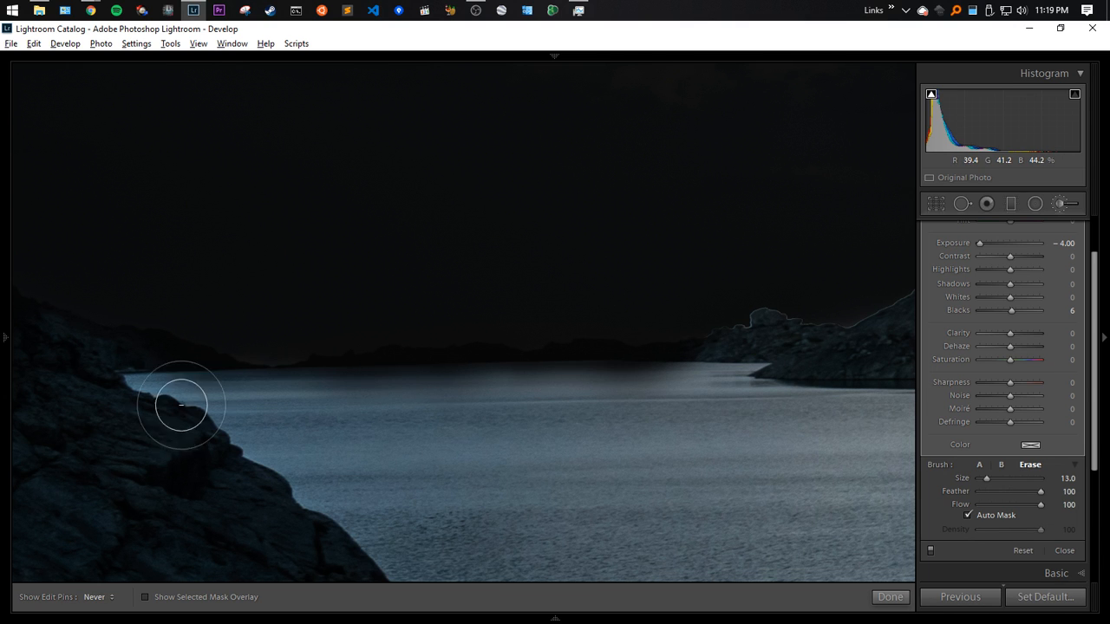
mouse_move(114, 387)
left_mouse_down()
mouse_move(25, 353)
mouse_move(249, 396)
mouse_move(248, 407)
left_mouse_up()
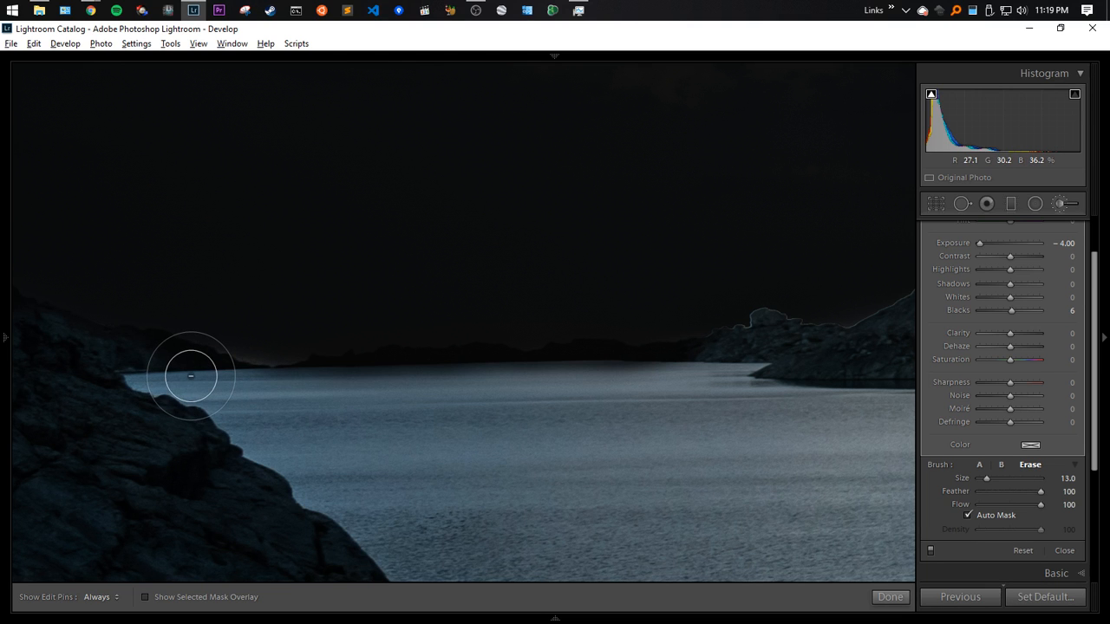
Reduce the brush to size 9.0 and paint the mask over the sky just above the left hillside's tip
scroll(220, 334, "down", 6)
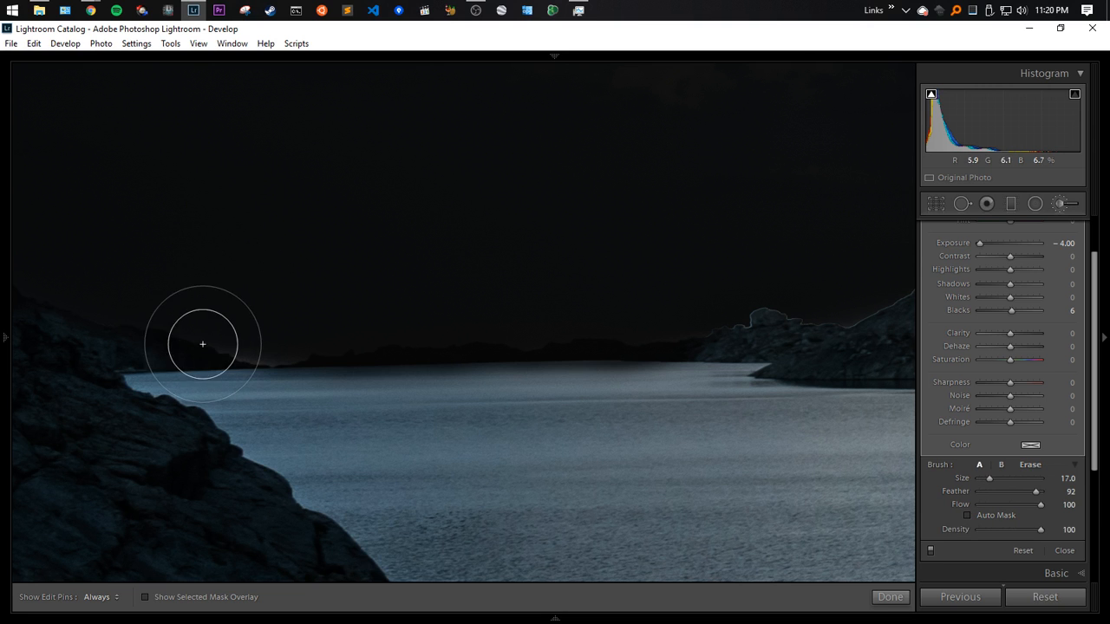
key("alt")
scroll(228, 343, "down", 7)
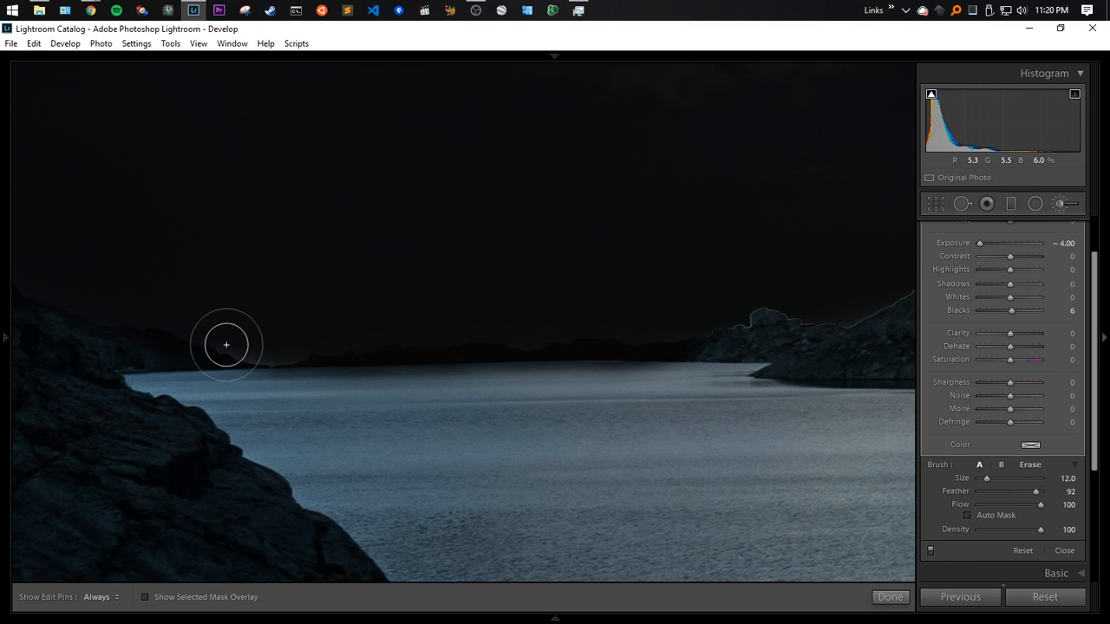
key("h")
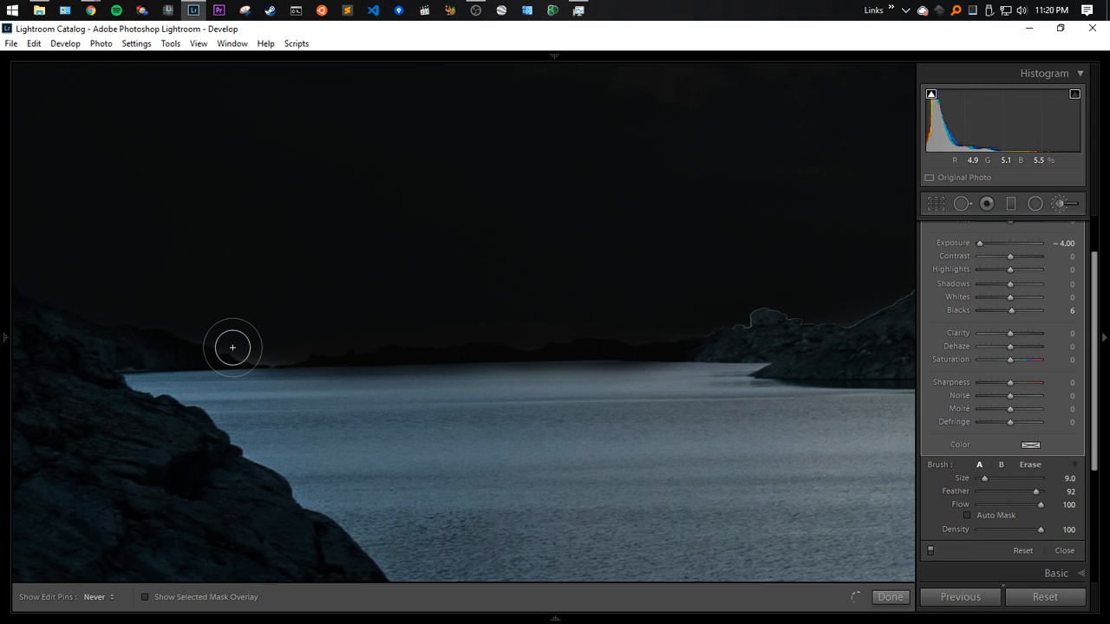
key("h")
Set the Auto Mask eraser to size 10.0 and erase the mask from the left hillside along its ridge down to the waterline
key("alt")
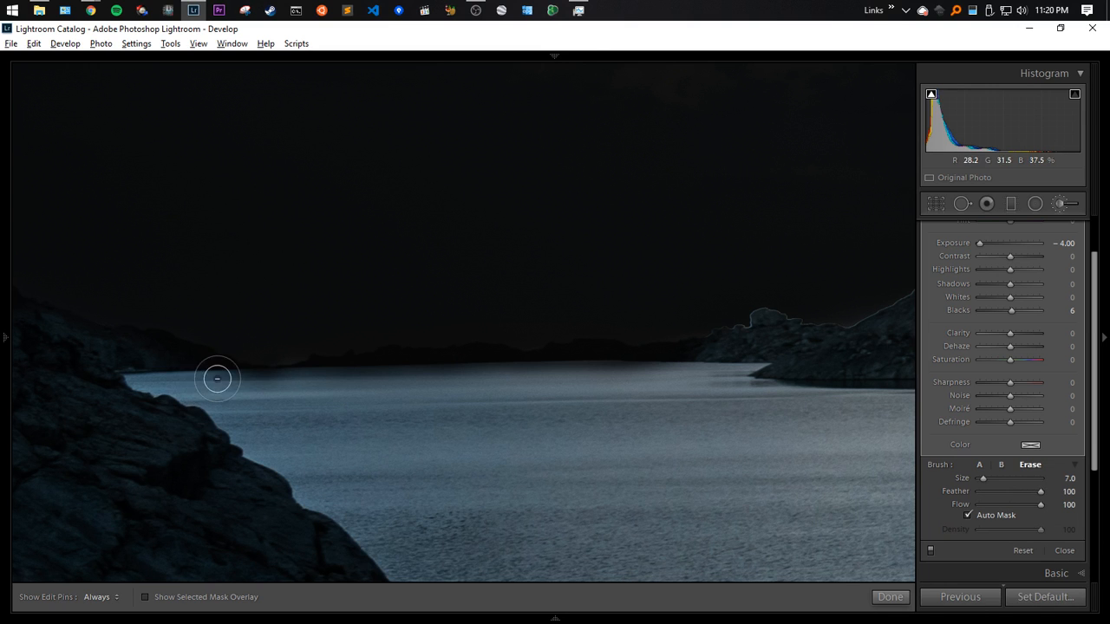
scroll(206, 371, "down", 6)
scroll(24, 334, "up", 6)
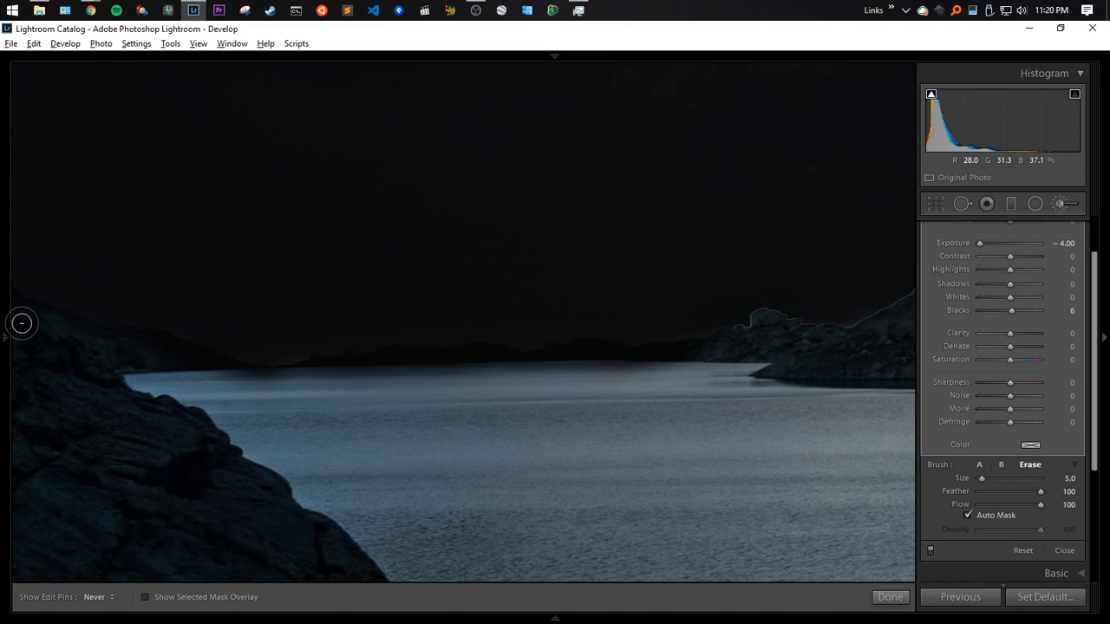
key("h")
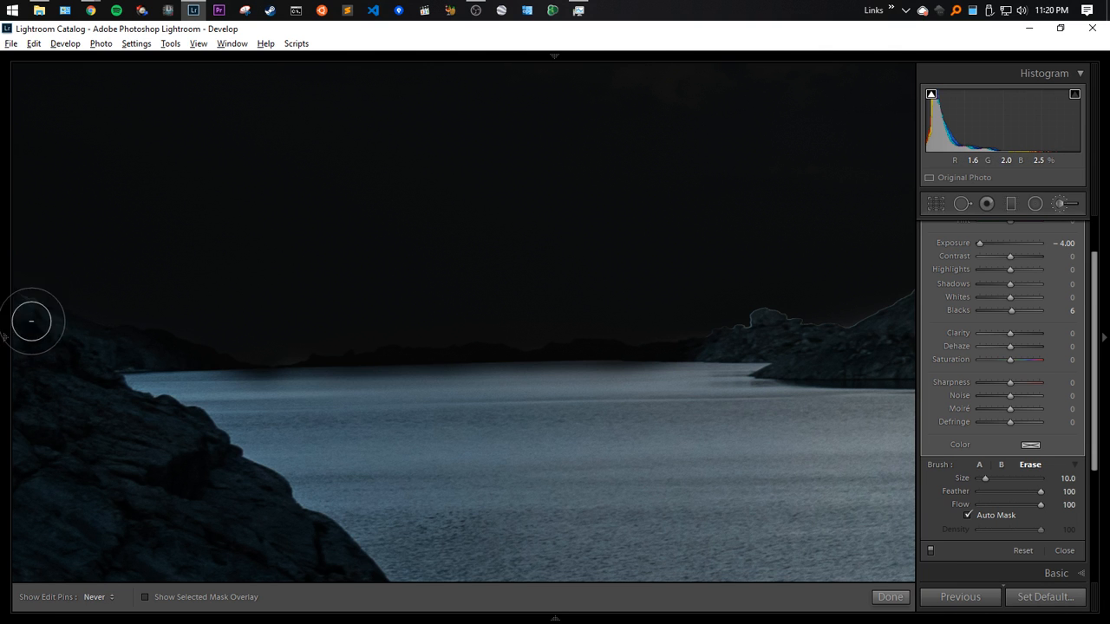
scroll(58, 331, "up", 3)
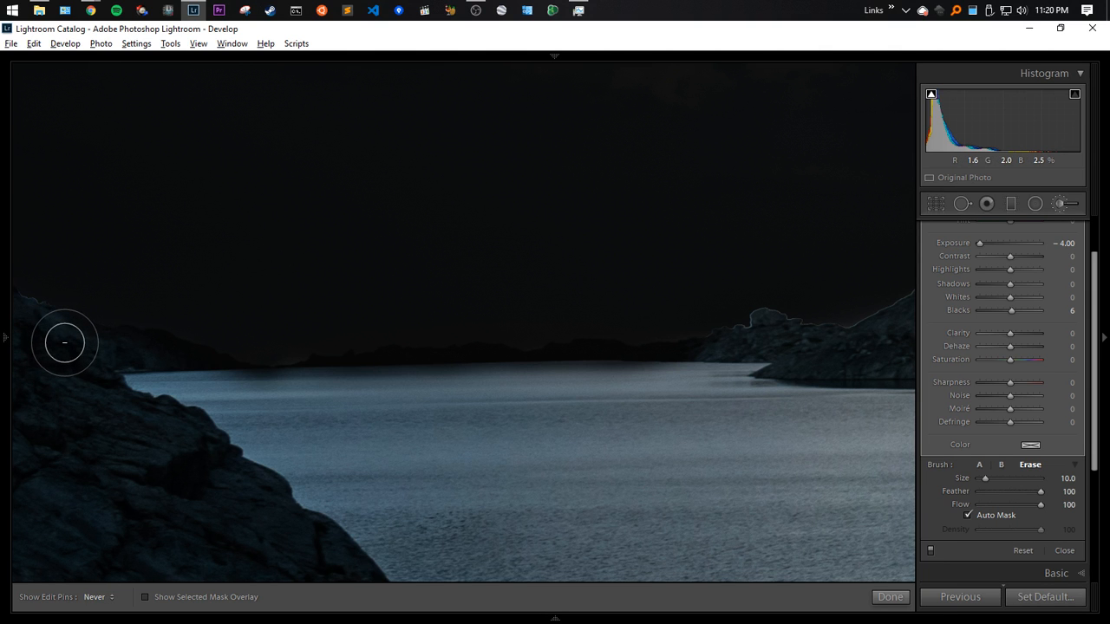
mouse_move(64, 343)
left_mouse_down()
mouse_move(230, 364)
mouse_move(20, 309)
mouse_move(296, 307)
left_mouse_up()
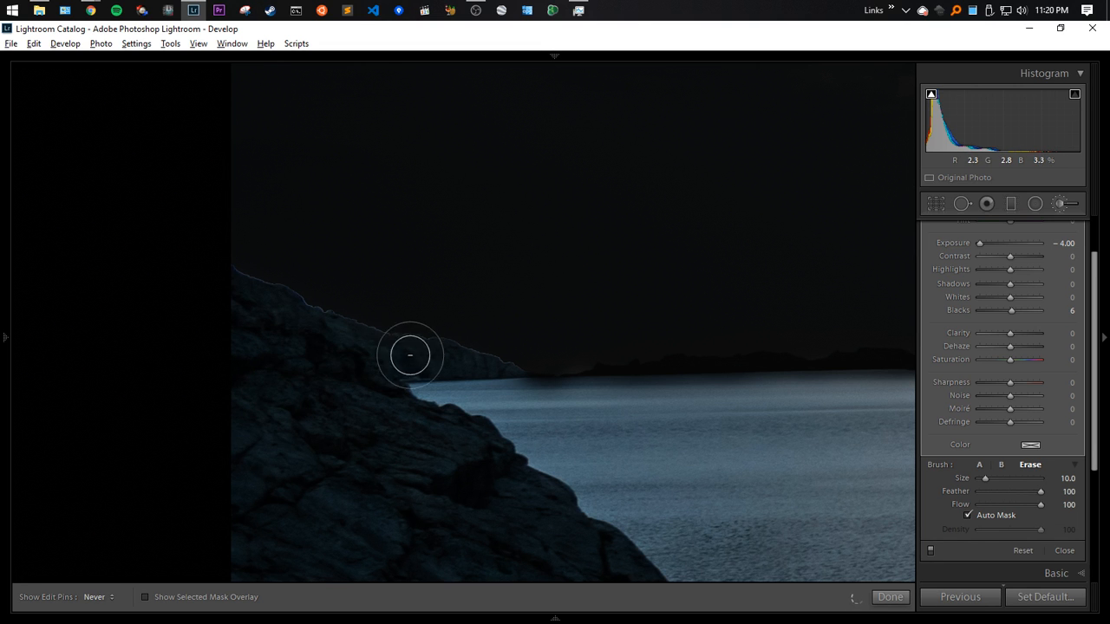
left_click_drag(484, 366, 504, 370)
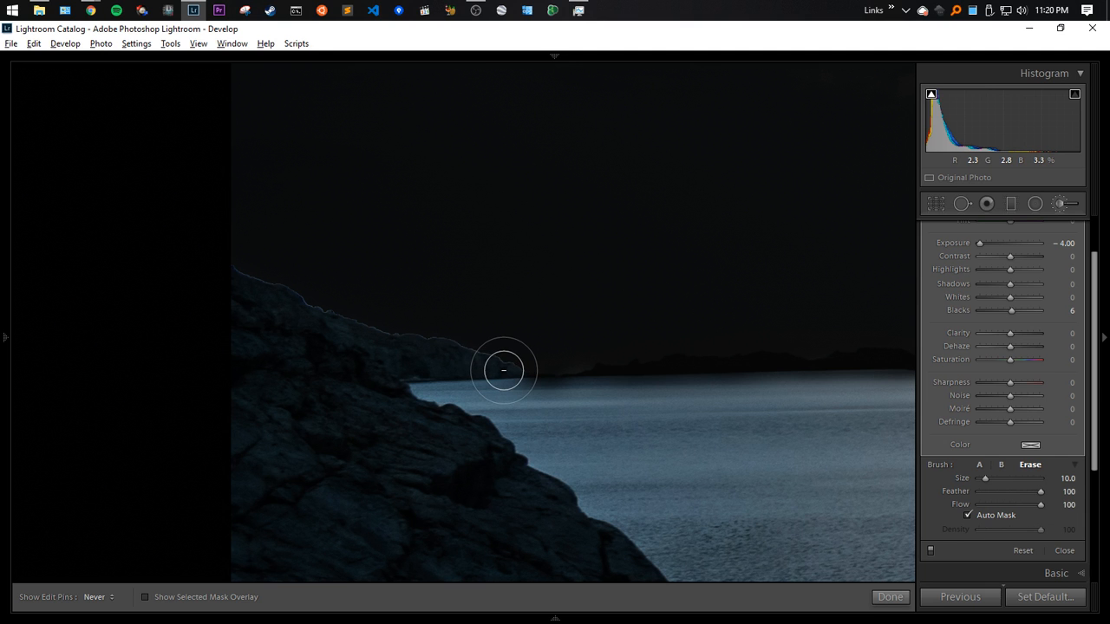
Switch to Task Manager and examine the CPU, GPU and memory usage graphs
key("alt+Tab")
key("Tab")
key("alt+shift+Tab")
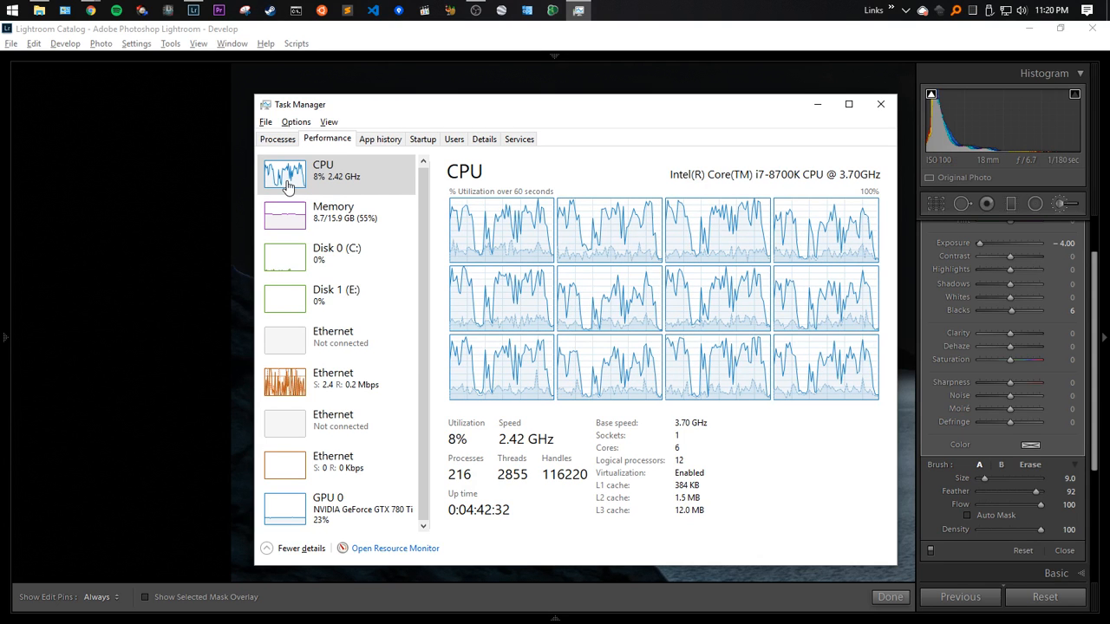
left_click(375, 512)
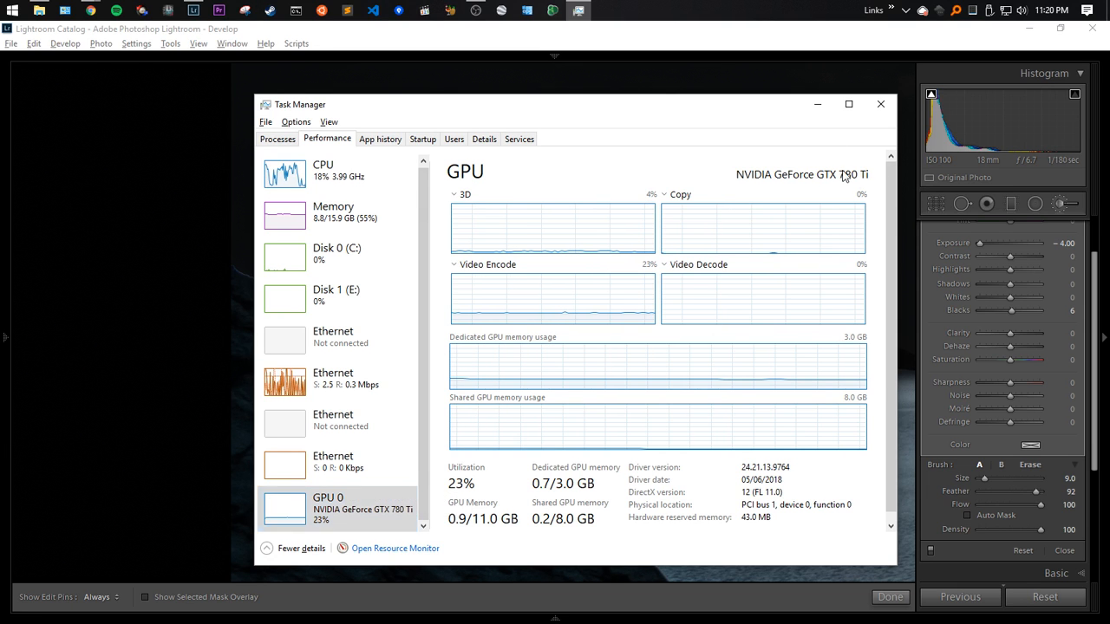
key("alt+Tab")
key("h")
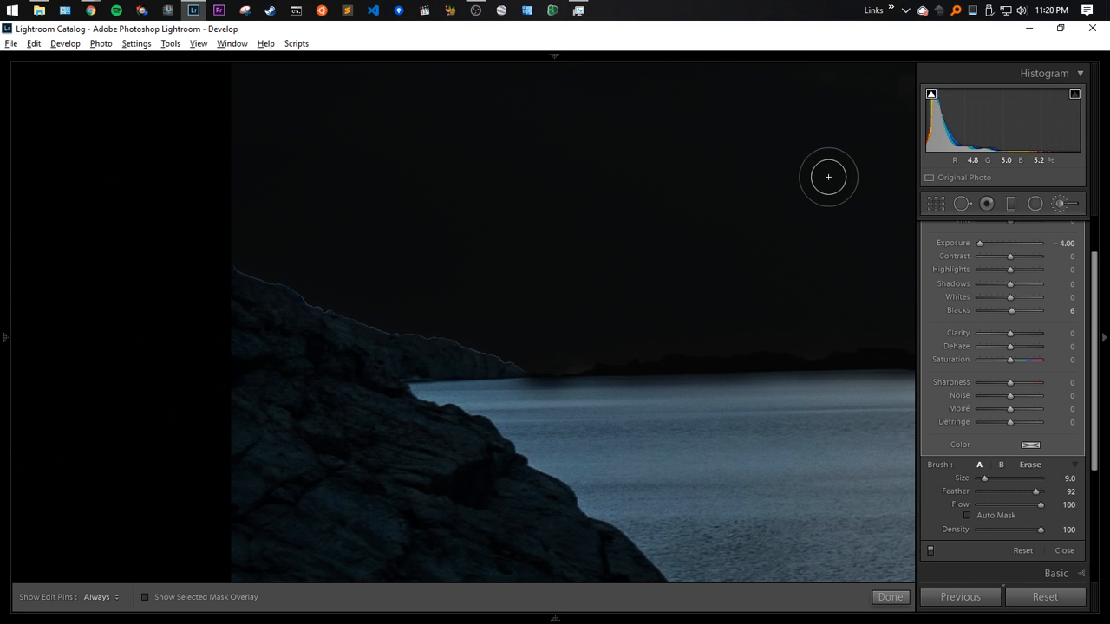
key("alt+Tab")
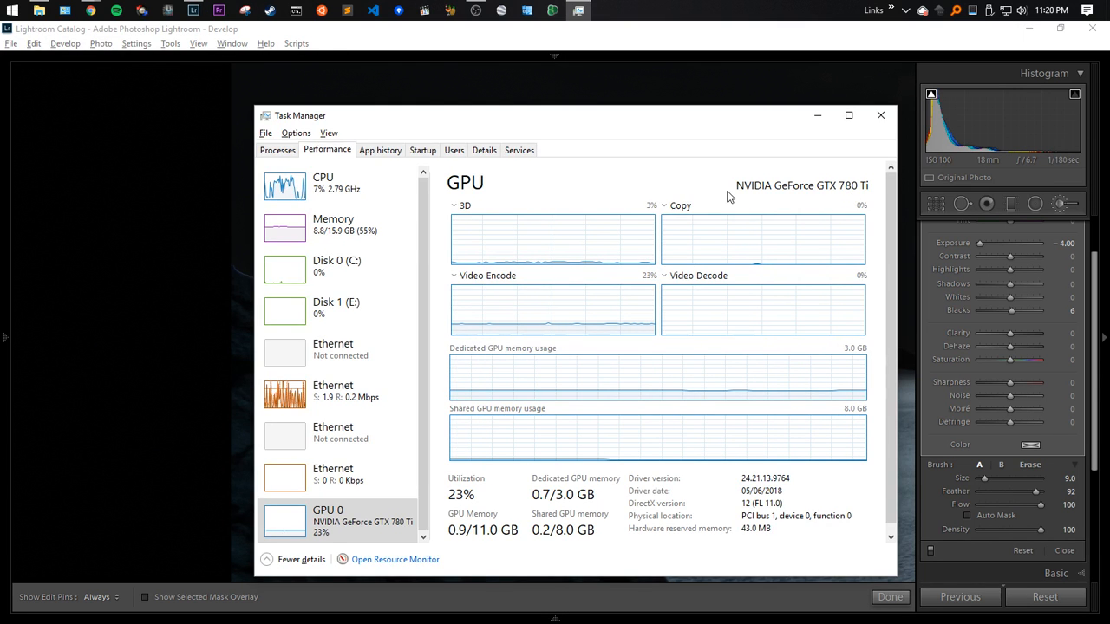
left_click(337, 226)
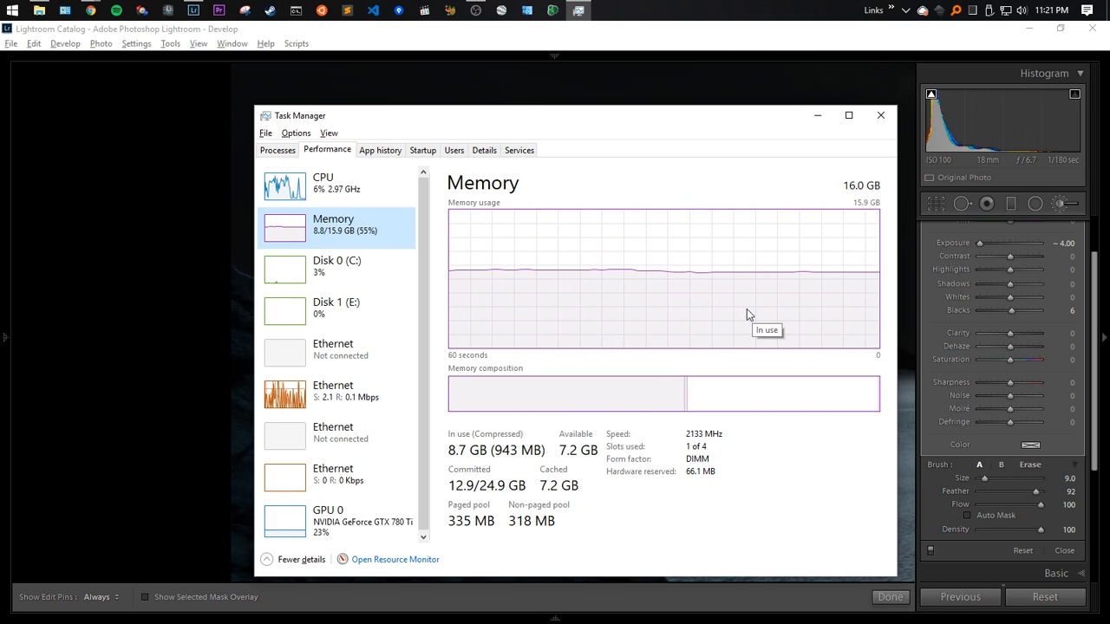
Bring up the Twitch stream page in Chrome, check the stream and its chat, and minimize the browser
key("alt+Tab")
key("alt+Tab")
key("alt+Tab")
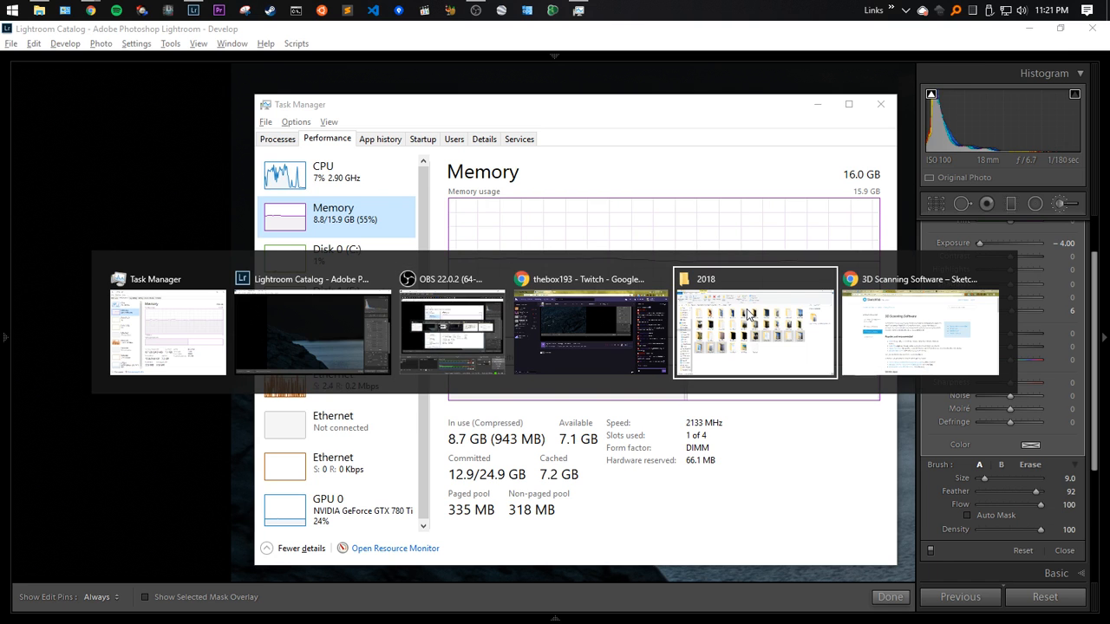
key("alt+shift+Tab")
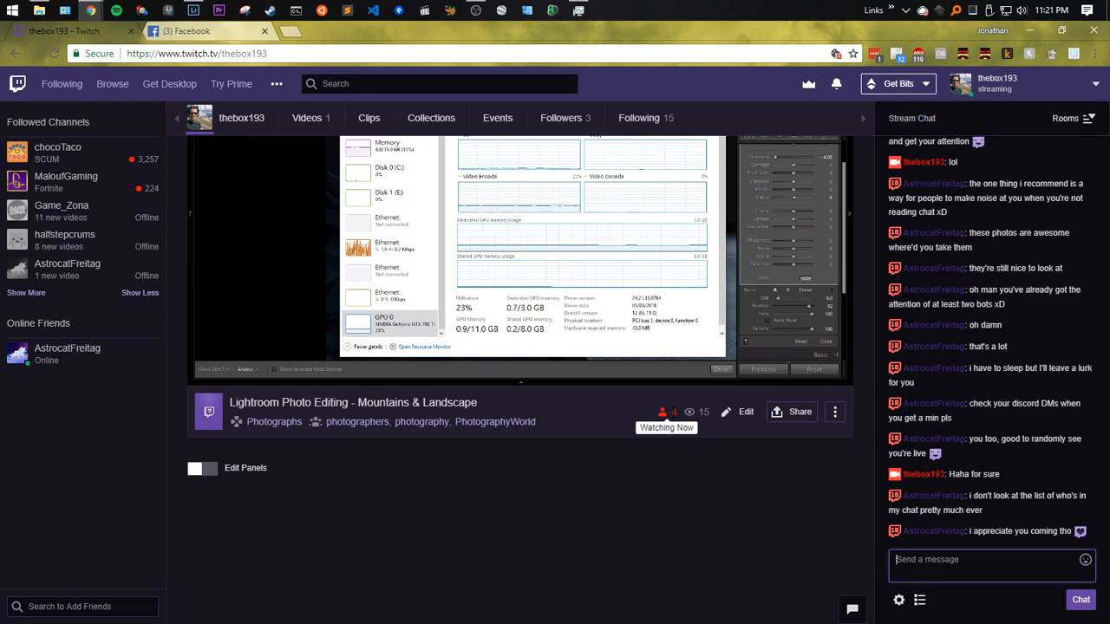
left_click(1034, 28)
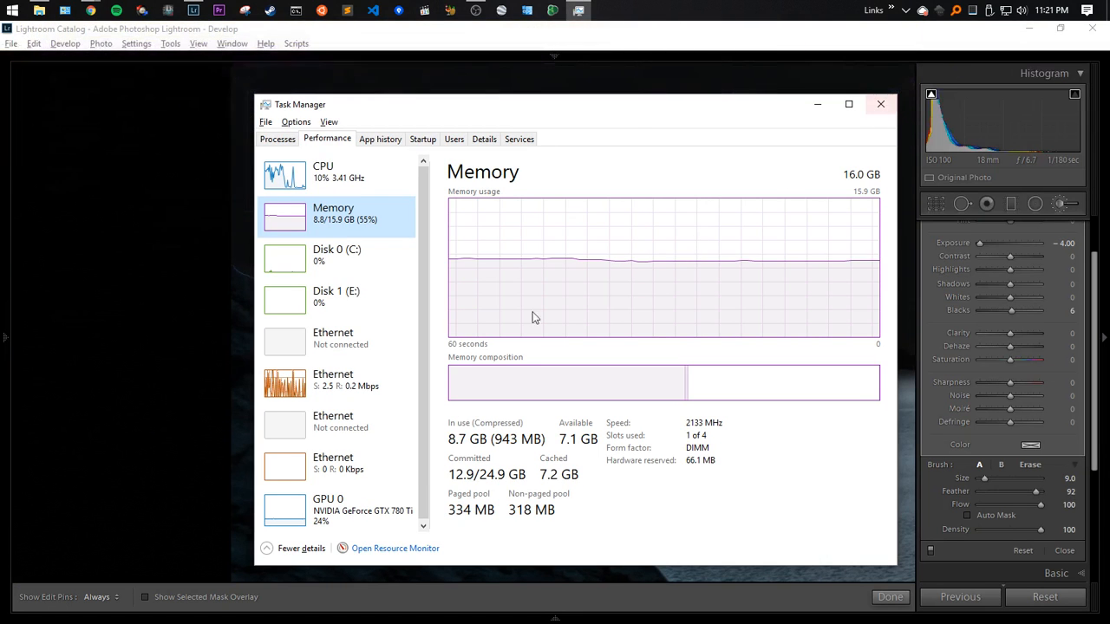
Bring Lightroom to the front and switch OBS to the scene that shows only the Lightroom view
left_click(593, 29)
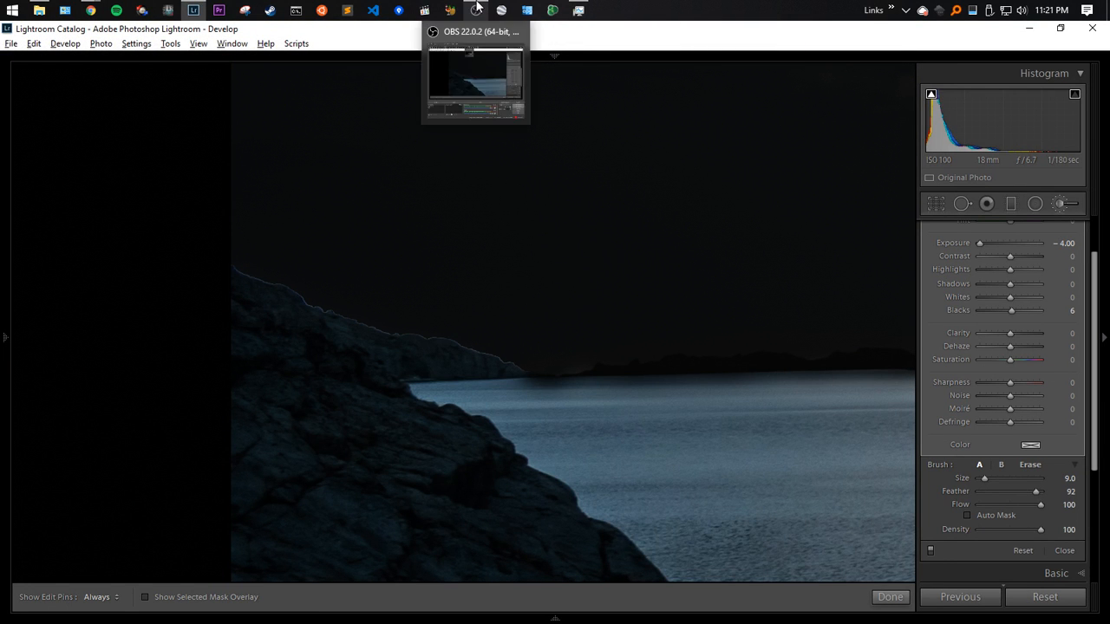
left_click(477, 9)
left_click(193, 533)
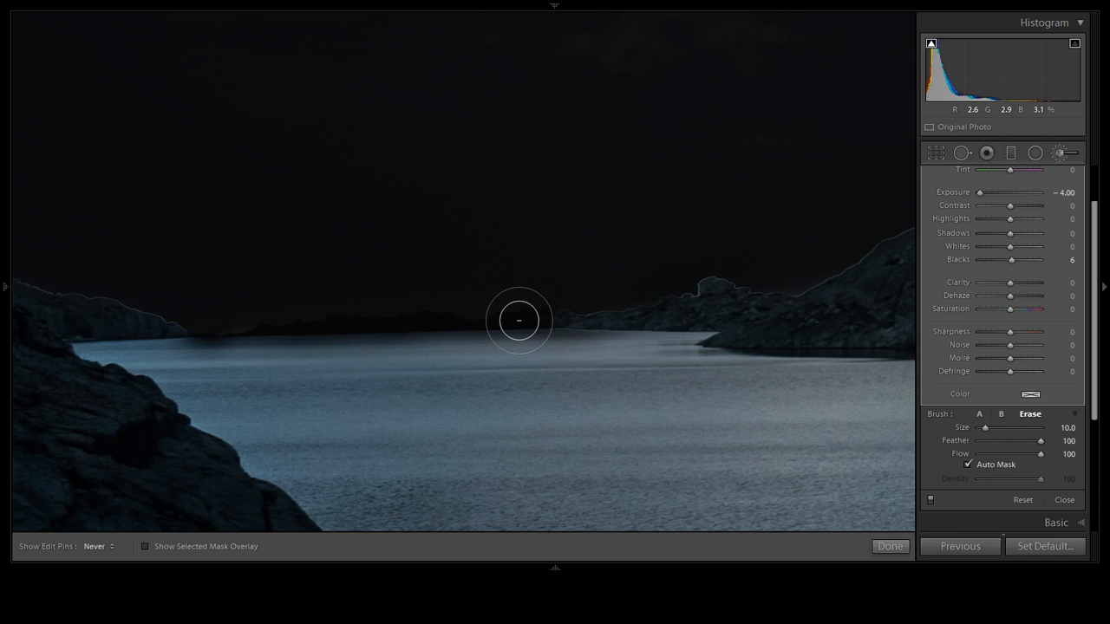
Erase the mask from the distant shoreline ridge between the headland and the left hillside with the size 10.0 Auto Mask eraser
mouse_move(519, 321)
left_mouse_down()
mouse_move(627, 326)
mouse_move(688, 313)
mouse_move(265, 330)
left_mouse_up()
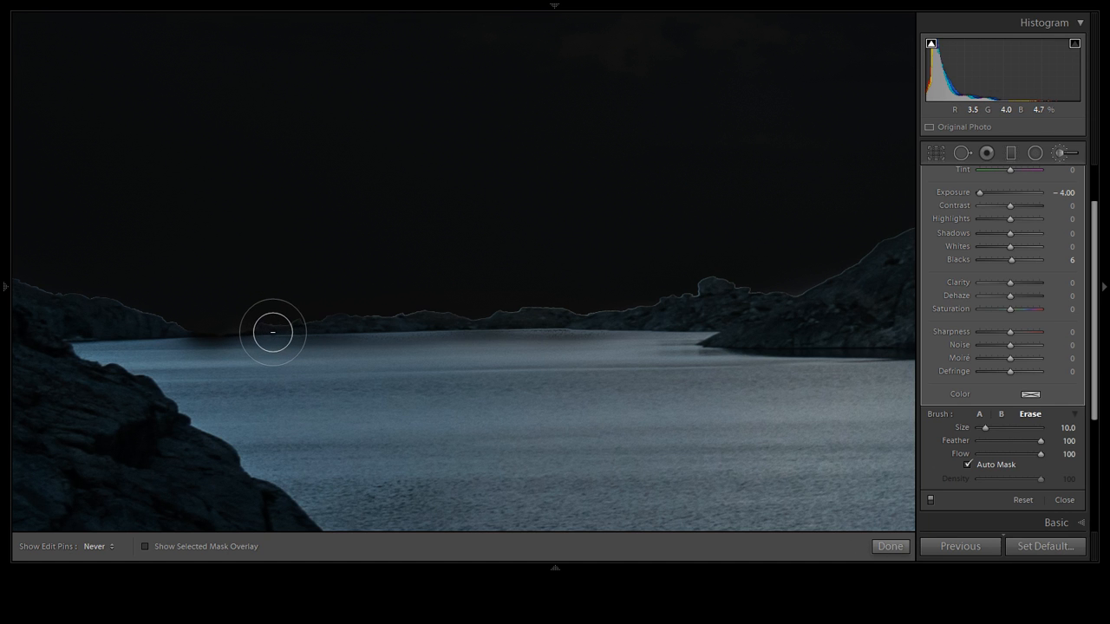
left_click_drag(273, 332, 332, 331)
left_click_drag(494, 322, 573, 320)
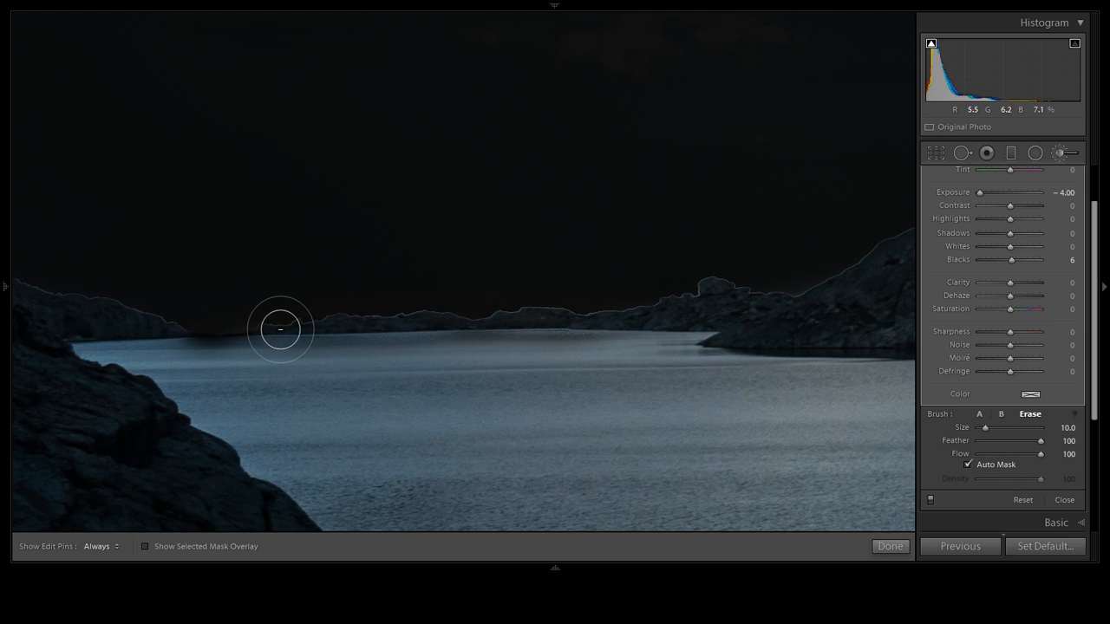
left_click_drag(278, 329, 259, 328)
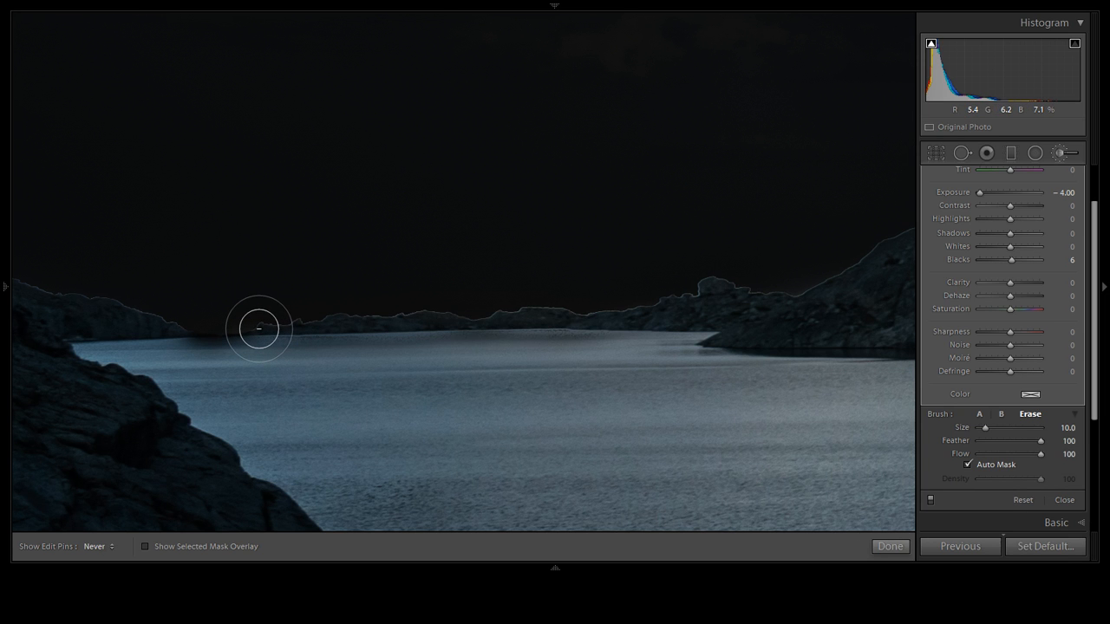
left_click_drag(185, 332, 203, 337)
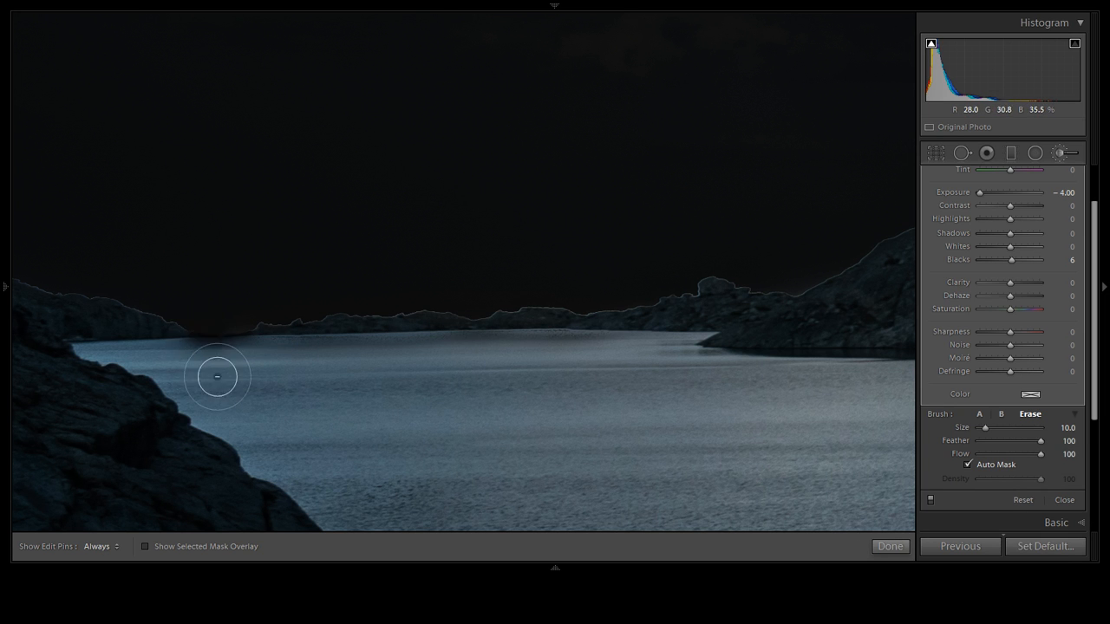
Erase the remaining mask from the lake water just below the distant shoreline with the Auto Mask eraser, restoring its size to 10.0
scroll(214, 359, "down", 3)
key("h")
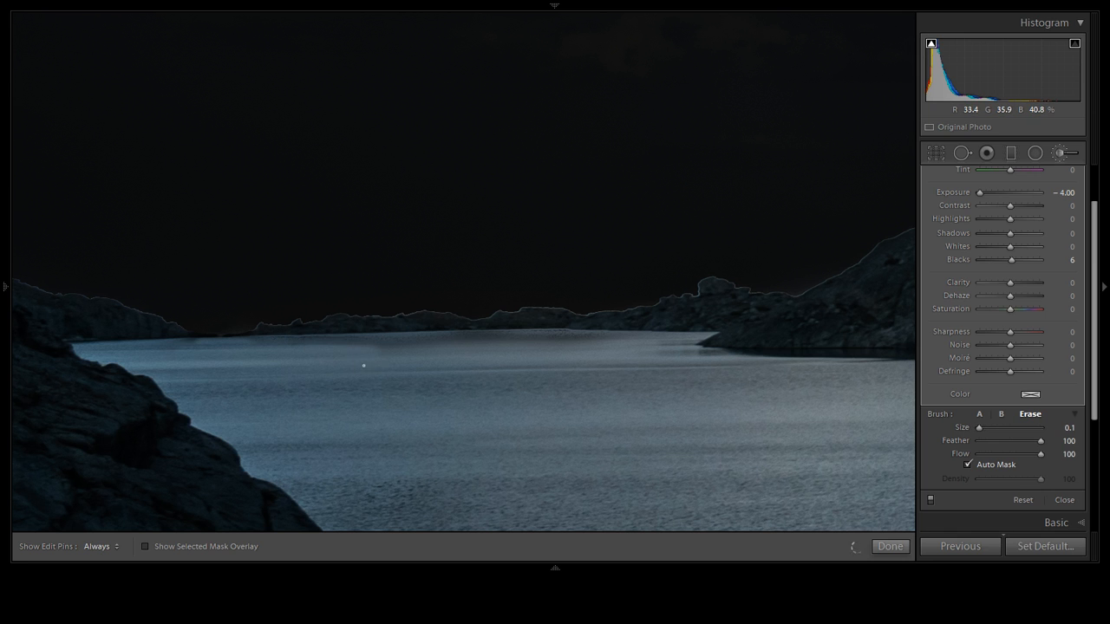
scroll(365, 361, "up", 6)
mouse_move(370, 361)
left_mouse_down()
mouse_move(587, 357)
mouse_move(269, 367)
left_mouse_up()
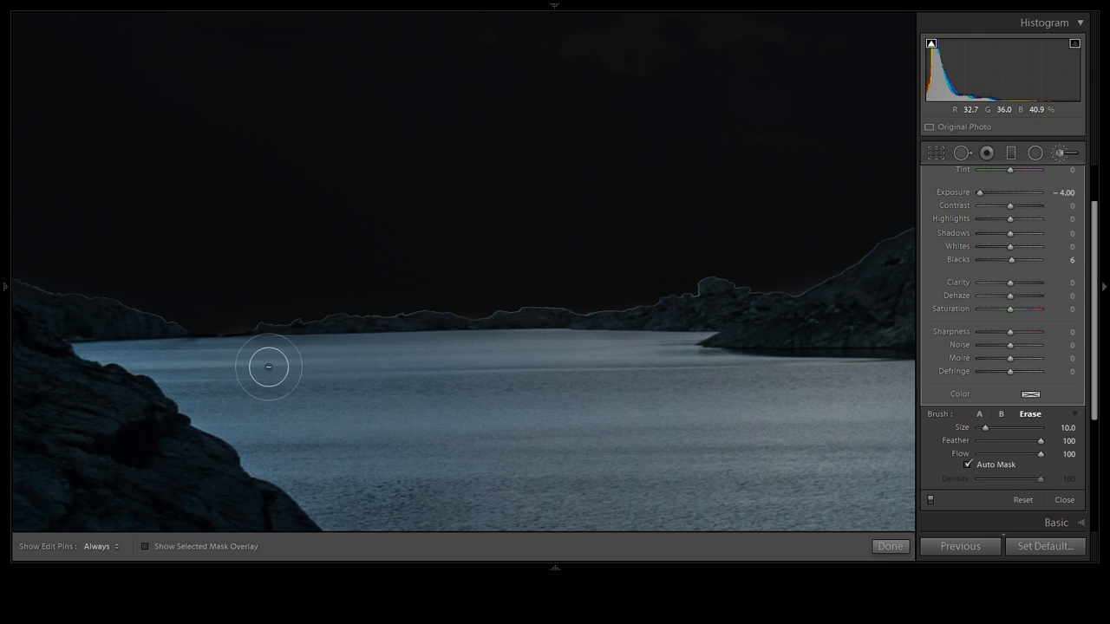
Reduce the Auto Mask eraser to size 4.0 and erase the mask from the water's edge at the left hillside's tip
scroll(246, 359, "down", 3)
key("h")
key("bracketleft")
key("bracketleft")
key("bracketleft")
left_click(186, 347)
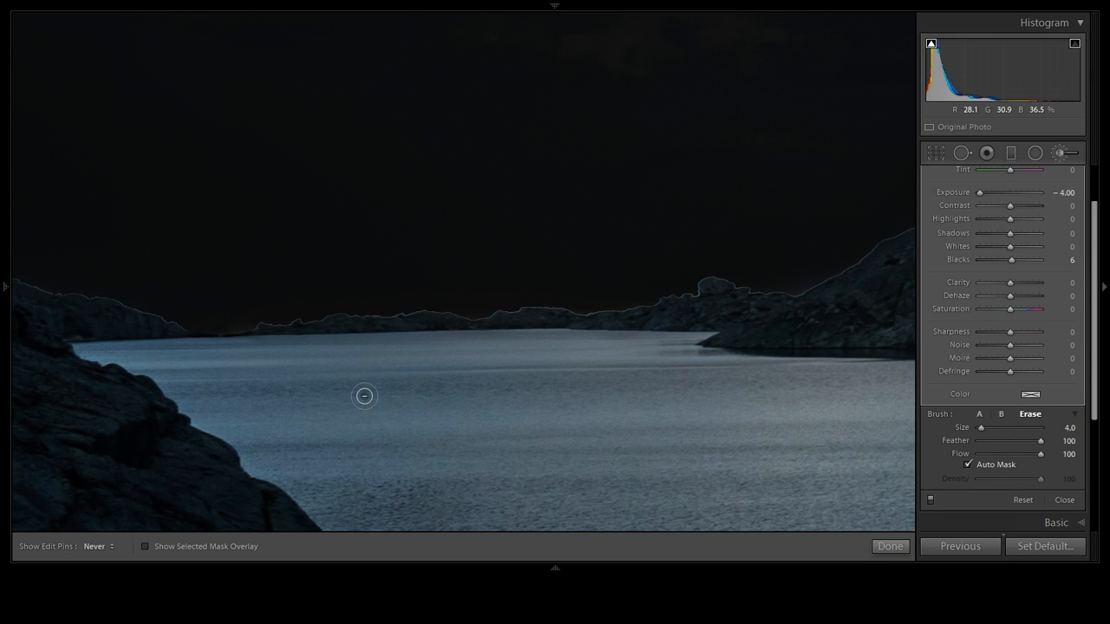
Shrink the eraser further and erase the mask from the thin low shoreline between the left hillside and the distant ridge
key("h")
key("bracketleft")
key("bracketleft")
key("bracketleft")
key("bracketleft")
key("h")
key("h")
key("h")
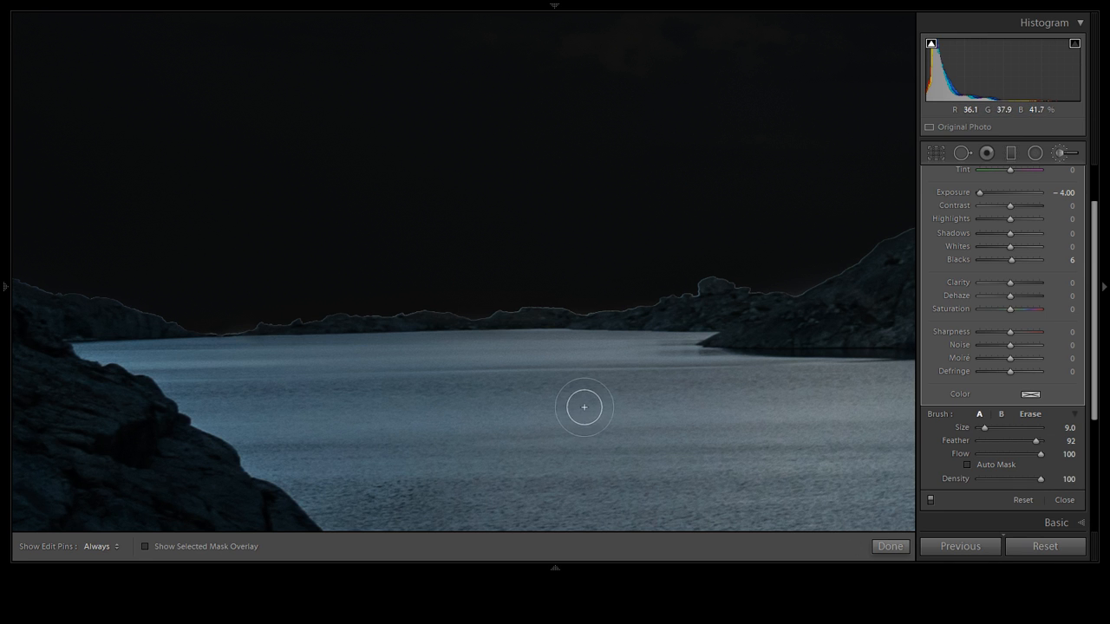
Reset the brush adjustment's Exposure to 0.00 and show the selected mask overlay on the large rocky headland
left_click_drag(749, 371, 200, 429)
left_click_drag(440, 384, 289, 431)
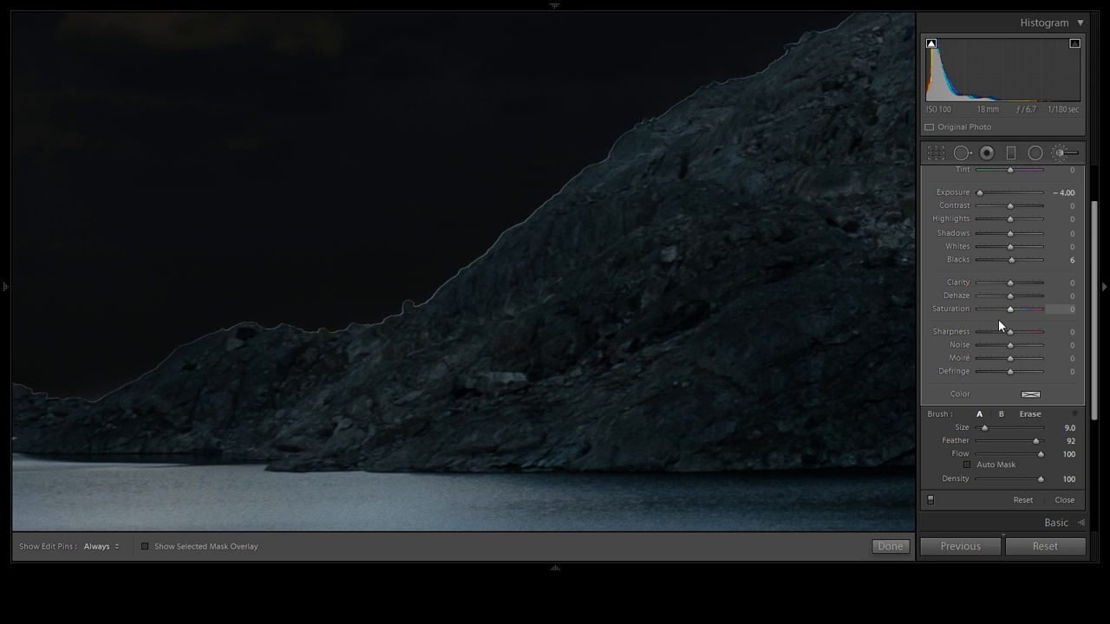
double_click(980, 192)
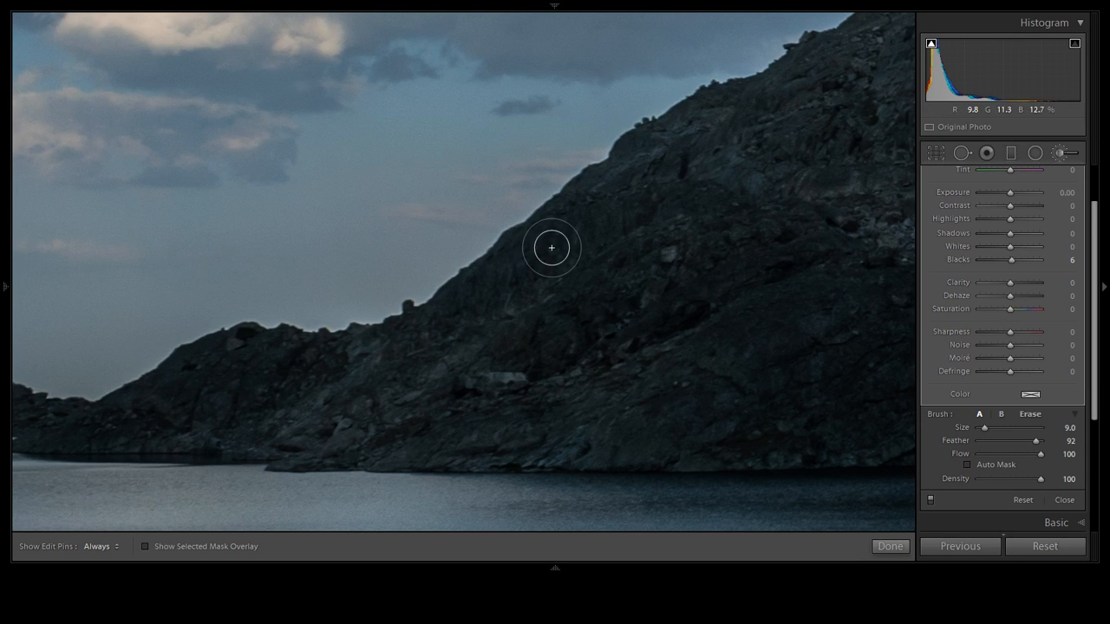
key("o")
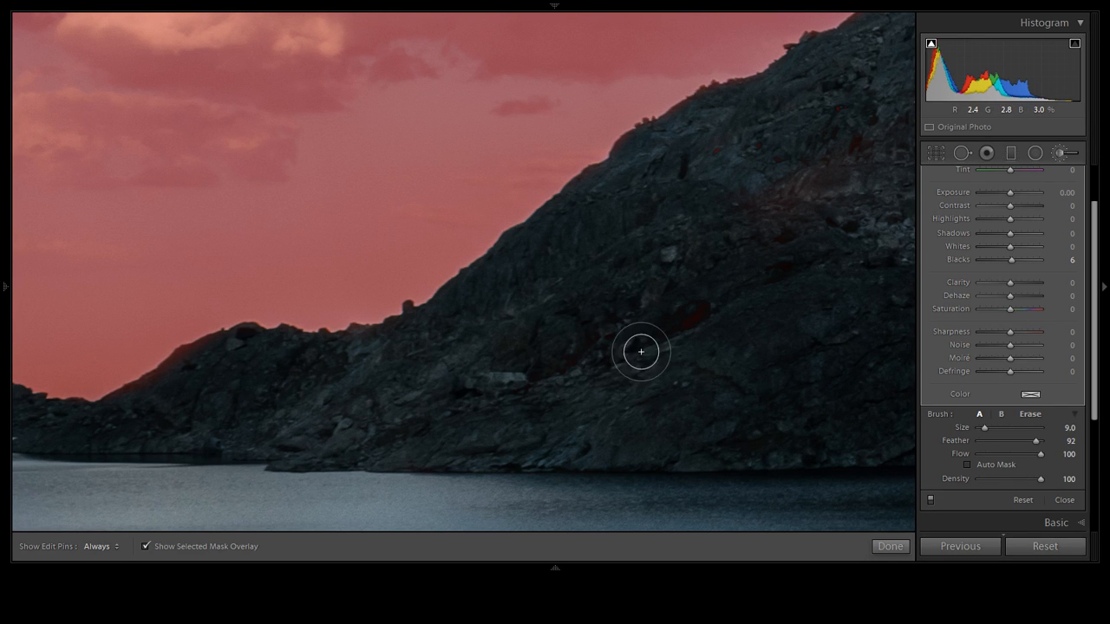
Enlarge the Auto Mask eraser to size 21.0 and erase the red mask leftovers from the large rocky headland's slope
key("alt")
scroll(705, 324, "up", 5)
mouse_move(705, 323)
left_mouse_down()
mouse_move(720, 279)
mouse_move(504, 412)
mouse_move(703, 294)
mouse_move(804, 215)
mouse_move(840, 164)
left_mouse_up()
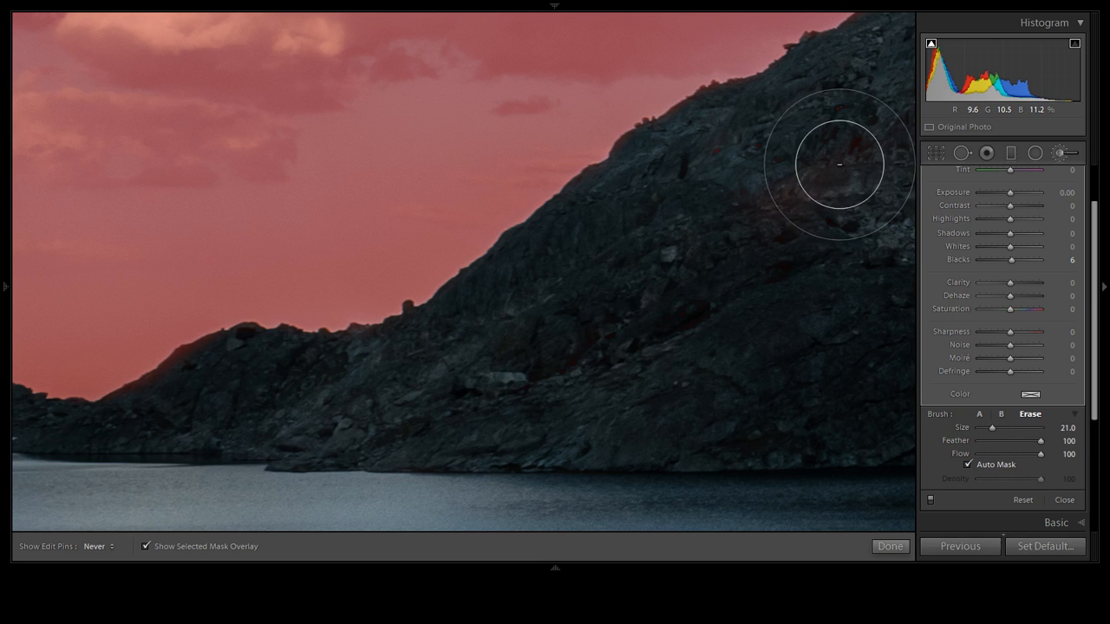
key("alt")
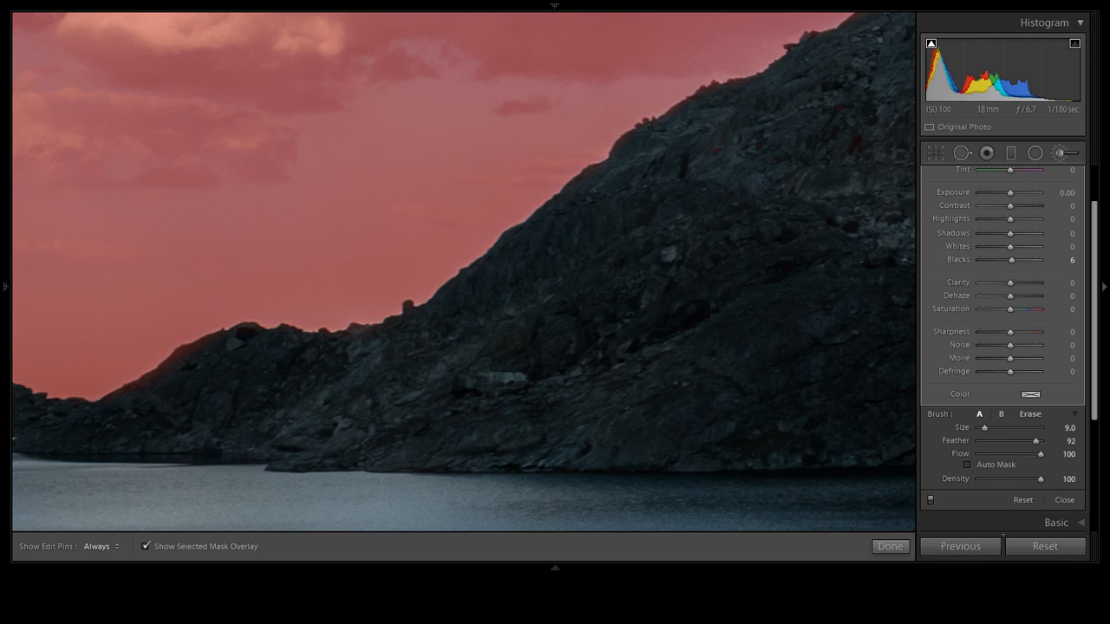
Launch Google Earth Pro in the background and return to the Lightroom window
key("alt+Tab")
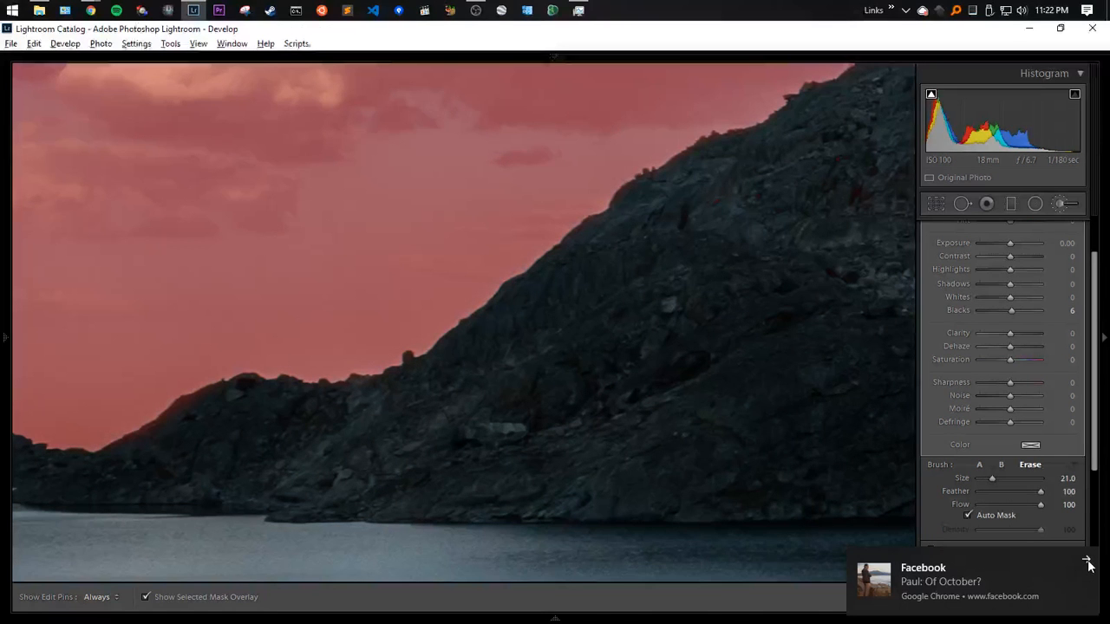
key("alt+Tab")
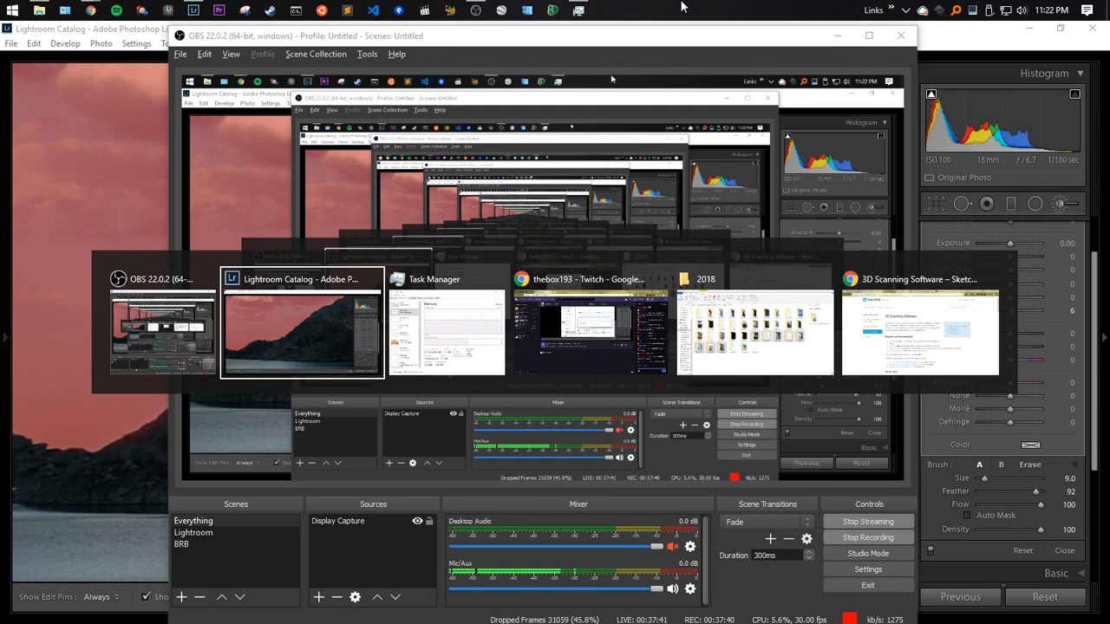
left_click(492, 9)
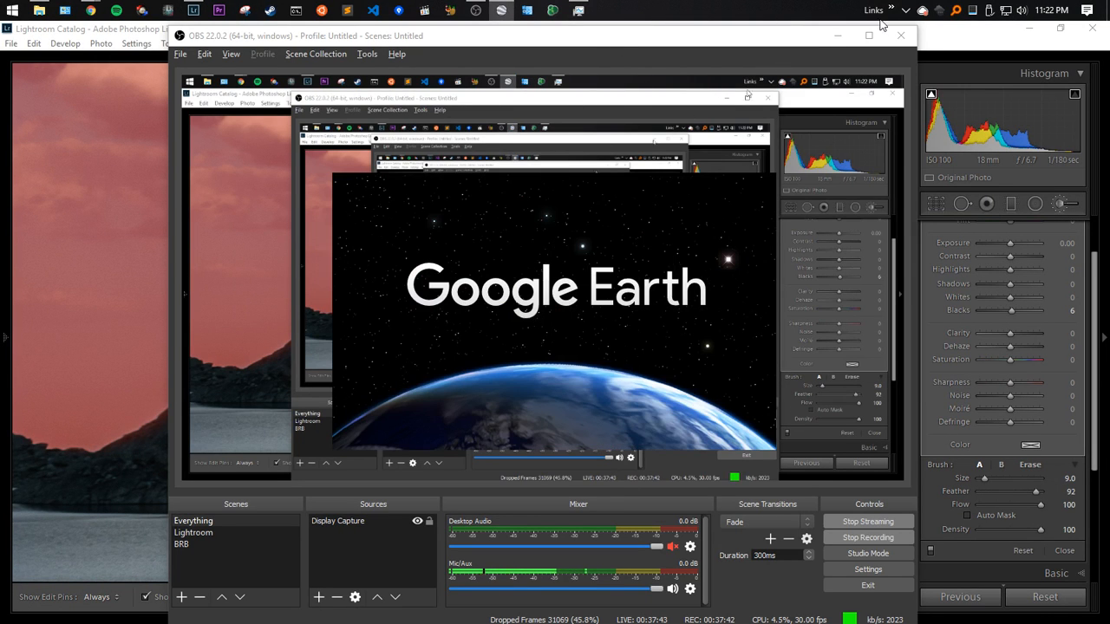
left_click(945, 43)
Erase further mask remnants from the headland's rock face with the size 21.0 Auto Mask eraser
key("alt")
key("h")
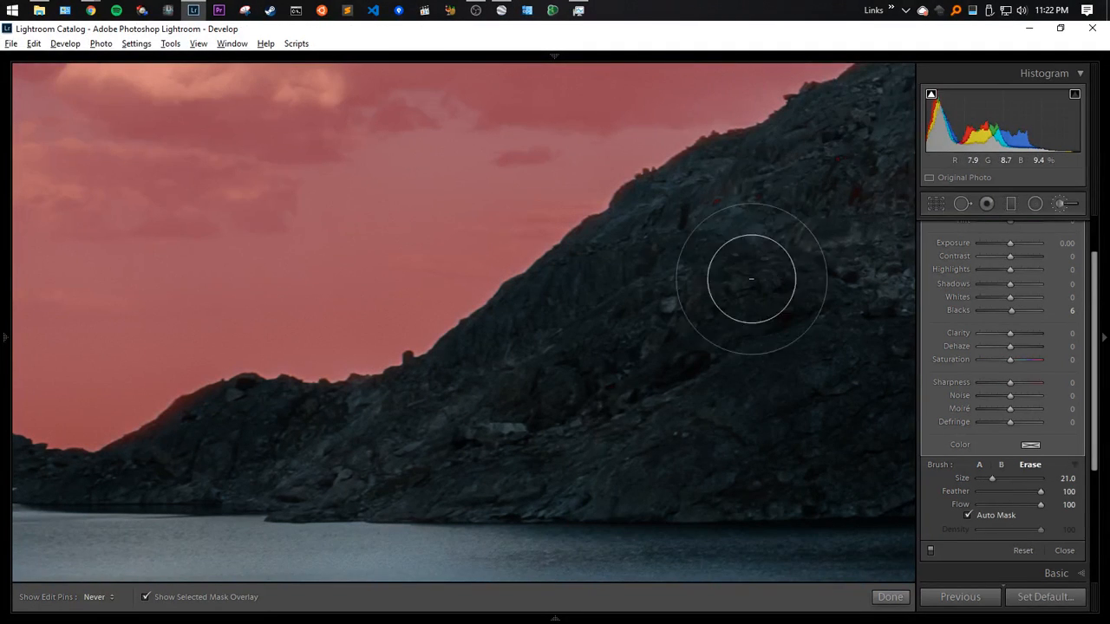
mouse_move(741, 378)
left_mouse_down()
mouse_move(641, 381)
mouse_move(777, 333)
mouse_move(790, 275)
left_mouse_up()
key("space")
mouse_move(856, 210)
left_mouse_down()
mouse_move(459, 461)
mouse_move(449, 331)
left_mouse_up()
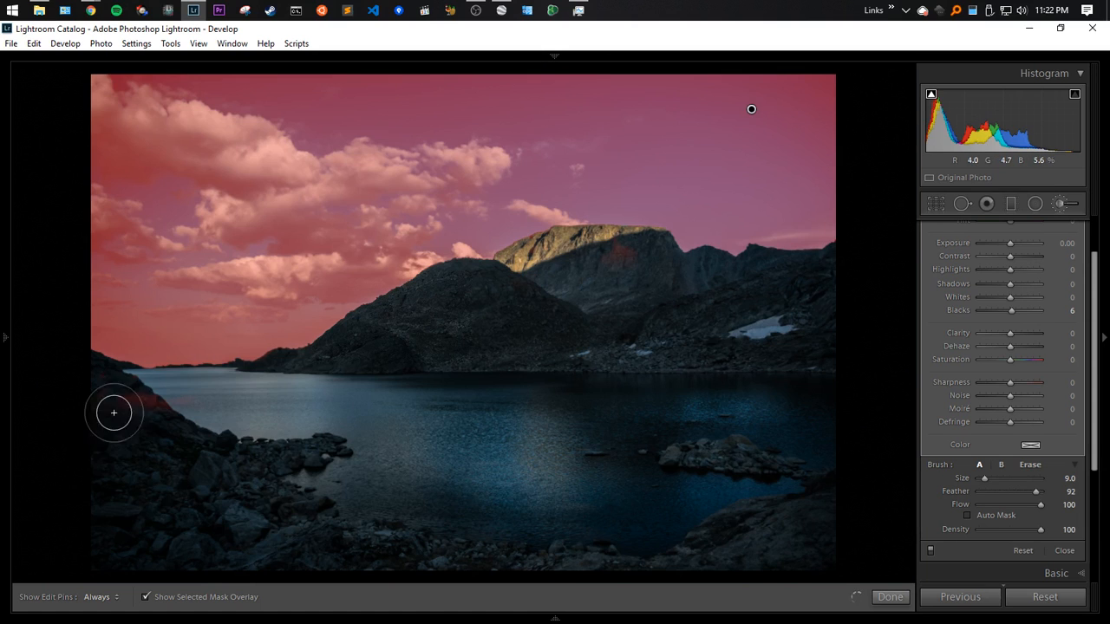
Reduce the Auto Mask eraser to size 7.0 and erase the mask from the foreground rocks on the near left shore
key("alt")
scroll(184, 417, "down", 7)
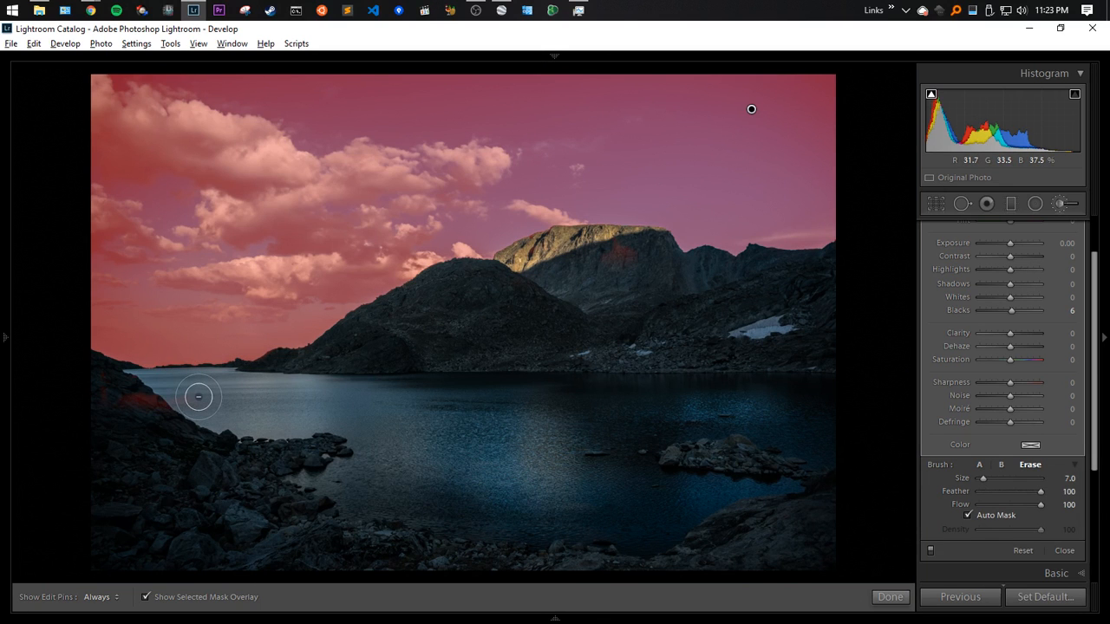
left_click_drag(198, 396, 99, 390)
key("h")
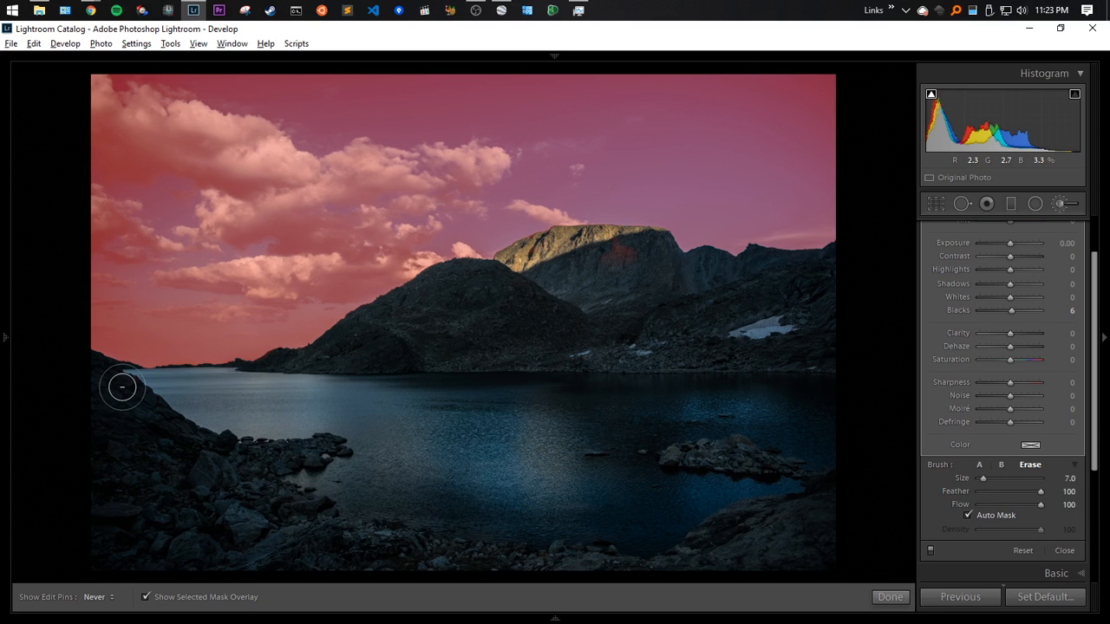
Set the eraser to size 8.0 and erase the mask patch from the shaded face of the distant sunlit peak
scroll(142, 386, "down", 4)
key("h")
key("h")
scroll(590, 283, "up", 5)
mouse_move(639, 255)
left_mouse_down()
mouse_move(560, 251)
mouse_move(535, 262)
mouse_move(541, 287)
left_mouse_up()
key("h")
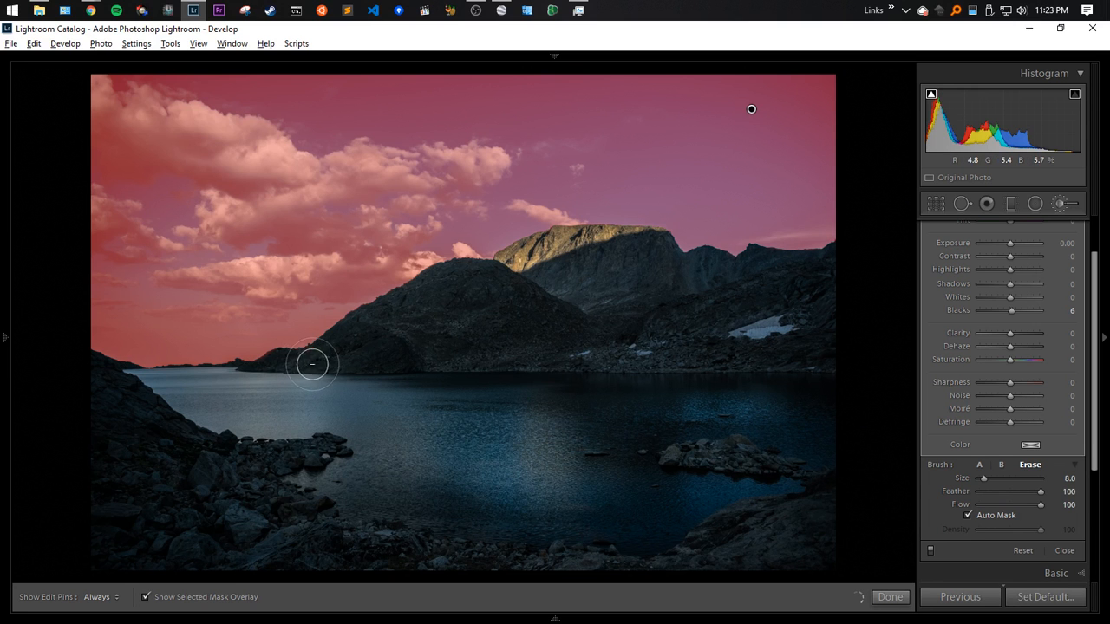
Zoom in on the left end of the headland and erase stray mask along its slope just below the skyline
left_click(268, 362)
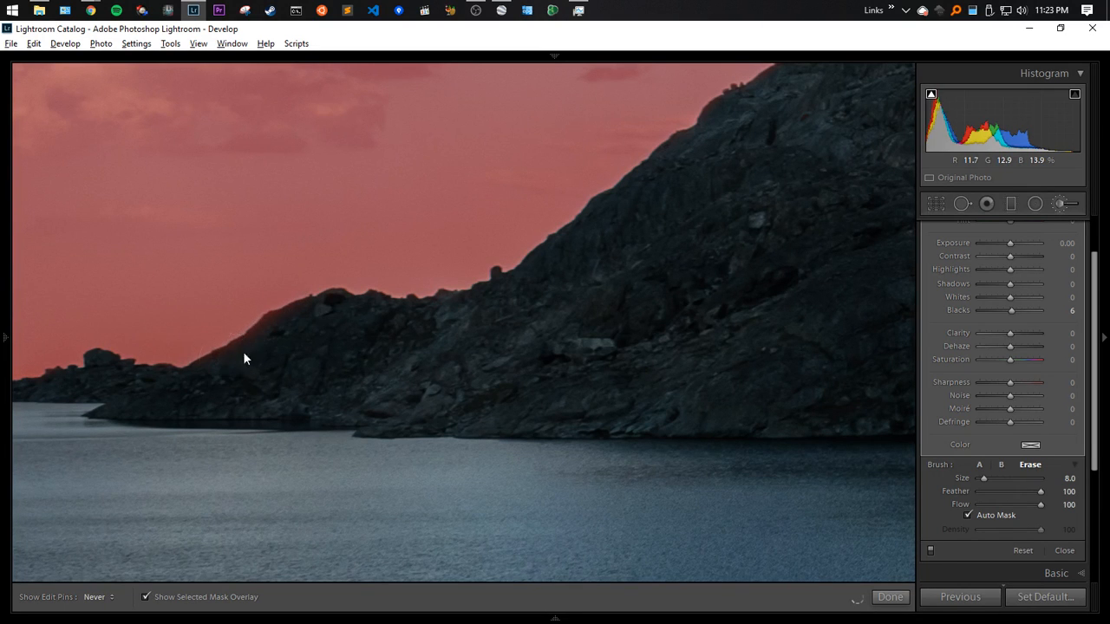
key("h")
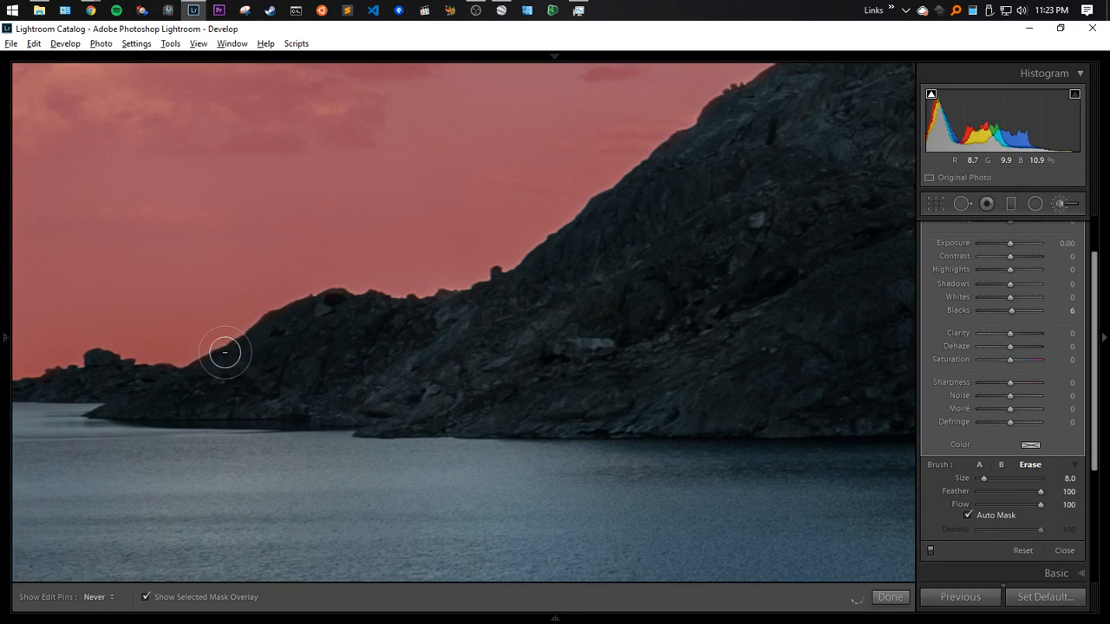
mouse_move(224, 353)
left_mouse_down()
mouse_move(320, 322)
mouse_move(422, 323)
mouse_move(671, 276)
left_mouse_up()
left_click_drag(763, 249, 319, 499)
mouse_move(356, 367)
left_mouse_down()
mouse_move(373, 318)
mouse_move(473, 268)
mouse_move(556, 203)
mouse_move(616, 195)
mouse_move(648, 171)
mouse_move(603, 183)
mouse_move(587, 196)
mouse_move(625, 178)
mouse_move(455, 290)
mouse_move(288, 352)
mouse_move(306, 344)
mouse_move(320, 377)
mouse_move(742, 214)
mouse_move(709, 156)
mouse_move(596, 194)
left_mouse_up()
Erase stray mask from the dome-shaped hill and the adjoining edge of the sunlit peak with the Auto Mask eraser
mouse_move(840, 139)
left_mouse_down()
mouse_move(595, 287)
mouse_move(481, 426)
mouse_move(305, 397)
left_mouse_up()
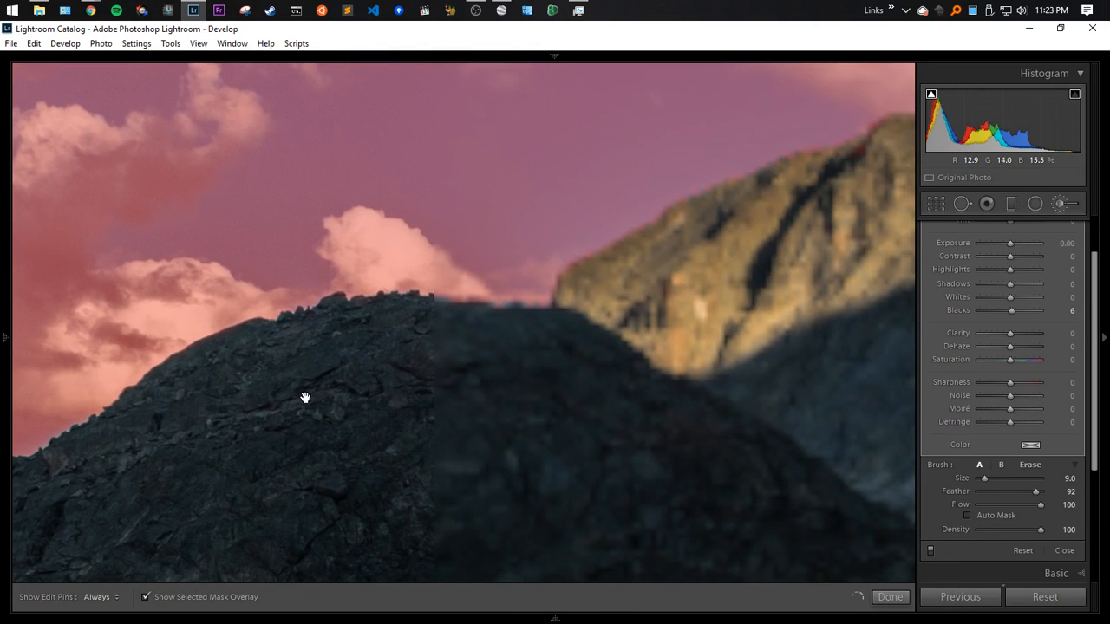
mouse_move(366, 310)
left_mouse_down()
mouse_move(468, 315)
mouse_move(411, 322)
mouse_move(355, 365)
mouse_move(387, 441)
mouse_move(373, 534)
mouse_move(325, 551)
left_mouse_up()
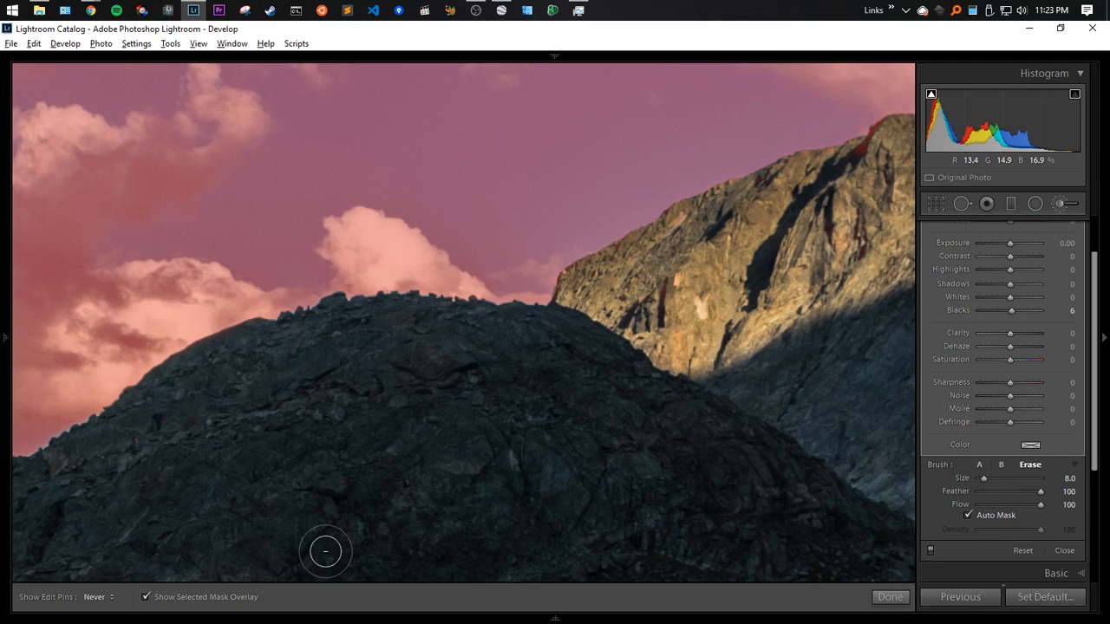
mouse_move(631, 293)
left_mouse_down()
mouse_move(665, 296)
mouse_move(646, 300)
mouse_move(611, 259)
left_mouse_up()
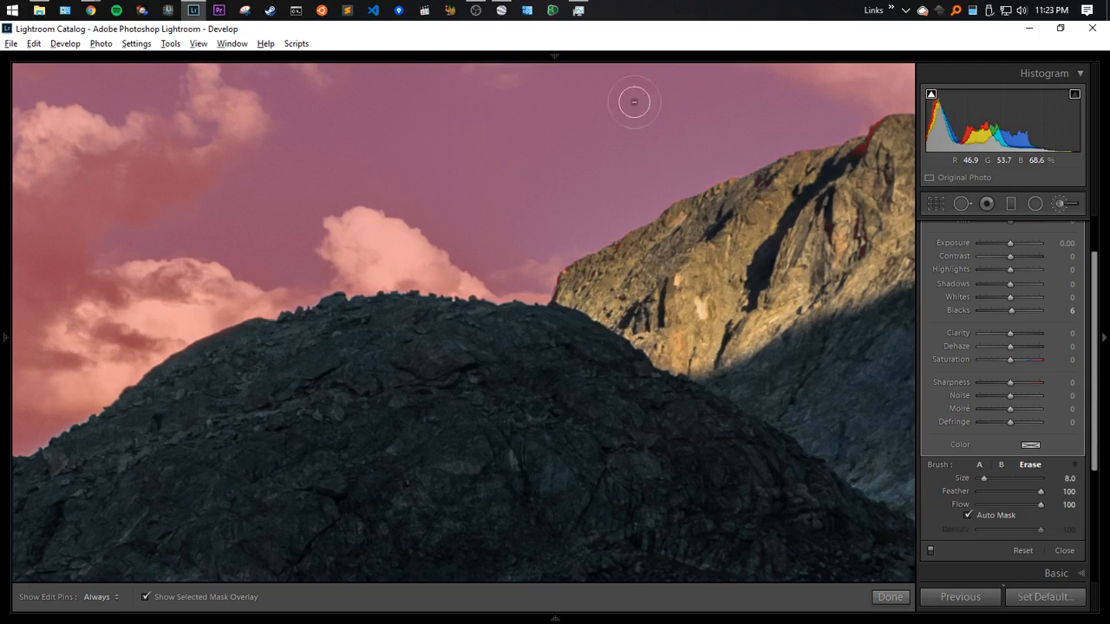
Switch to Google Earth Pro and view the marked hiking route in the Rocky Mountains with north up
key("alt+Tab")
key("alt+Tab")
key("alt+Tab")
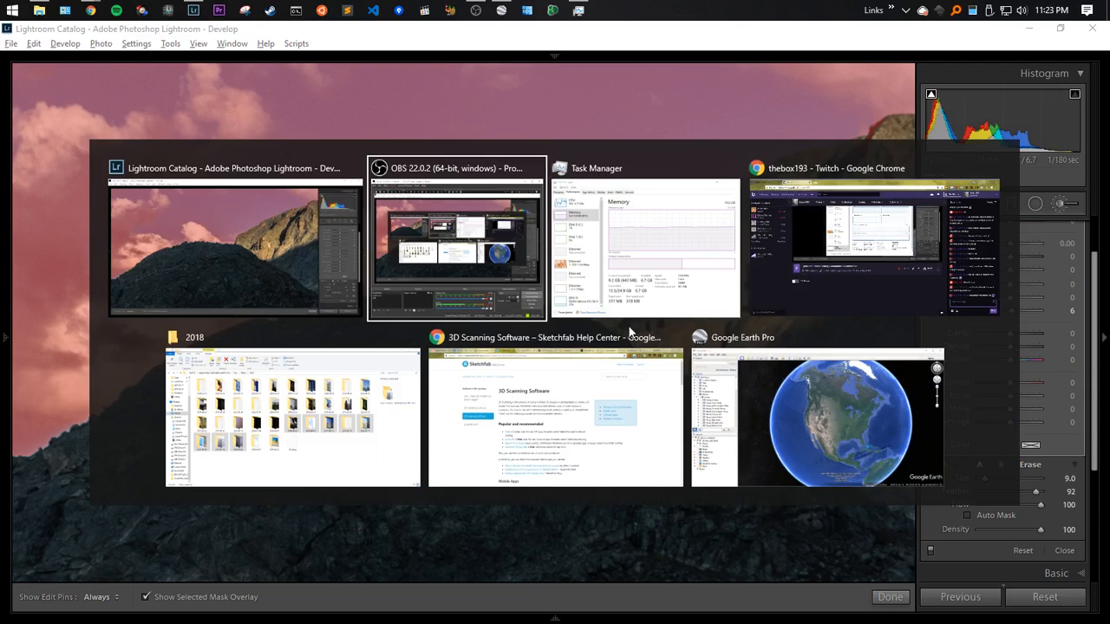
left_click(736, 379)
scroll(636, 352, "up", 5)
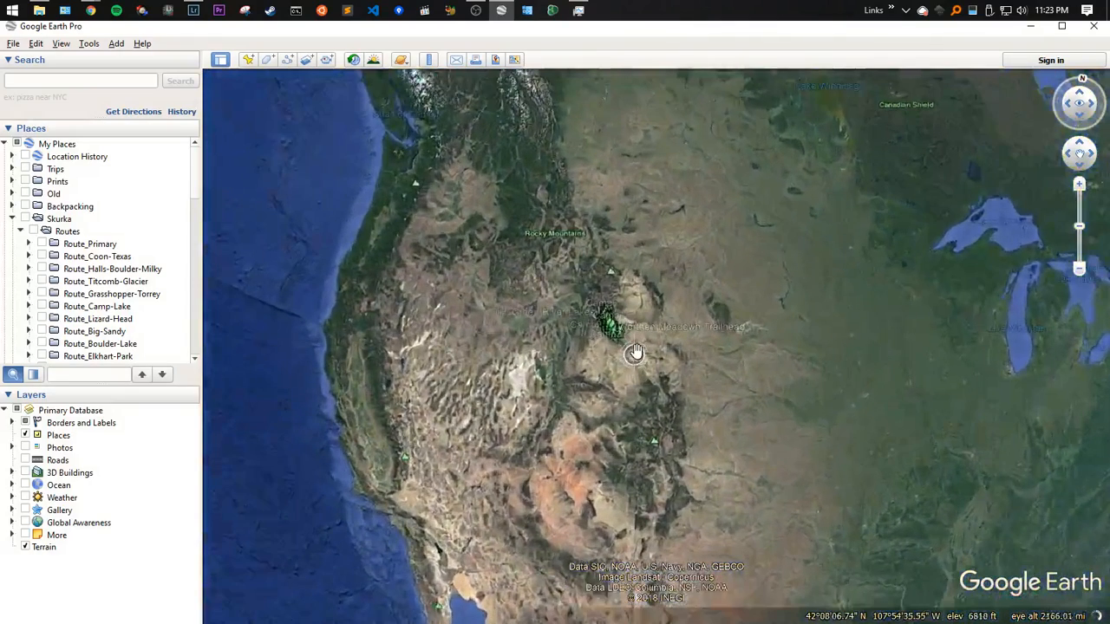
scroll(636, 352, "up", 5)
left_click_drag(538, 175, 557, 303)
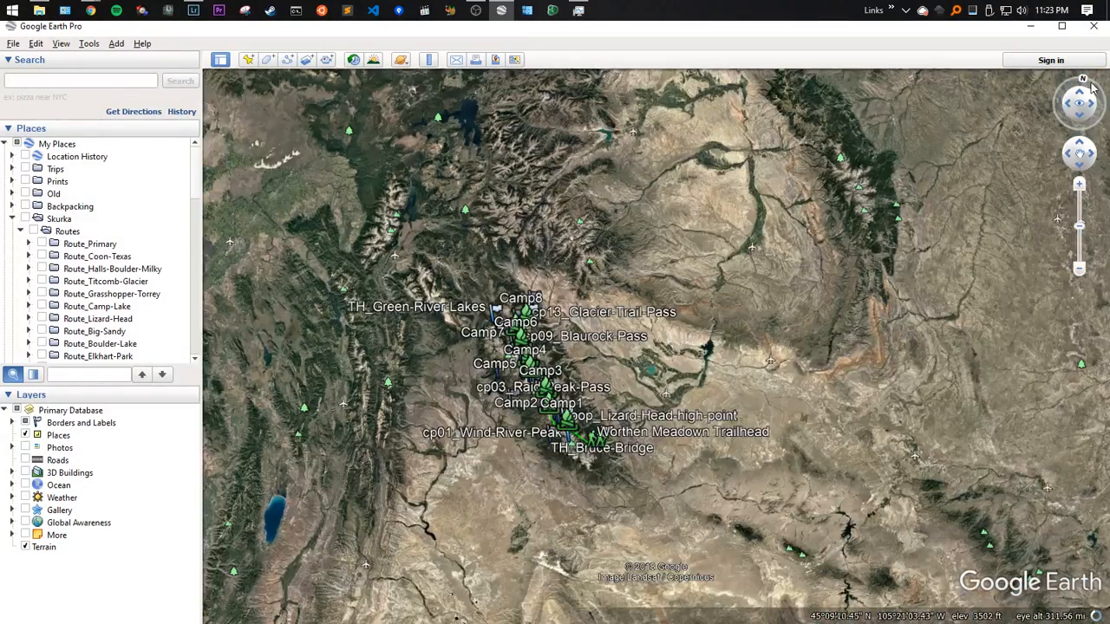
left_click(1083, 79)
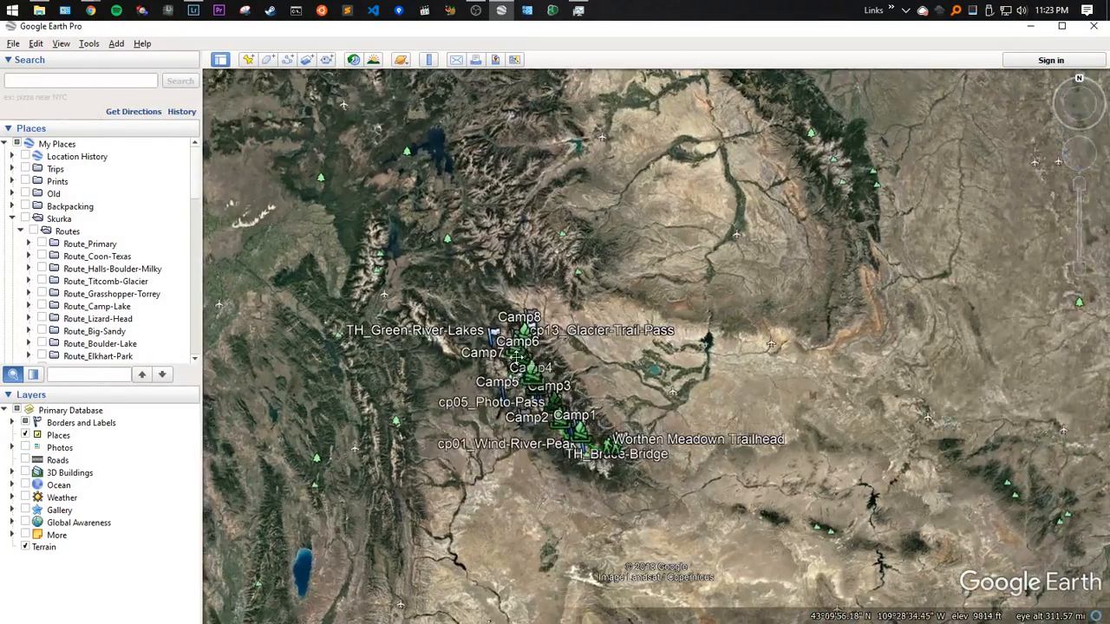
Follow the green route to examine the lake between Camp5 and cp07_Douglas-Peak-Pass
scroll(548, 414, "up", 3)
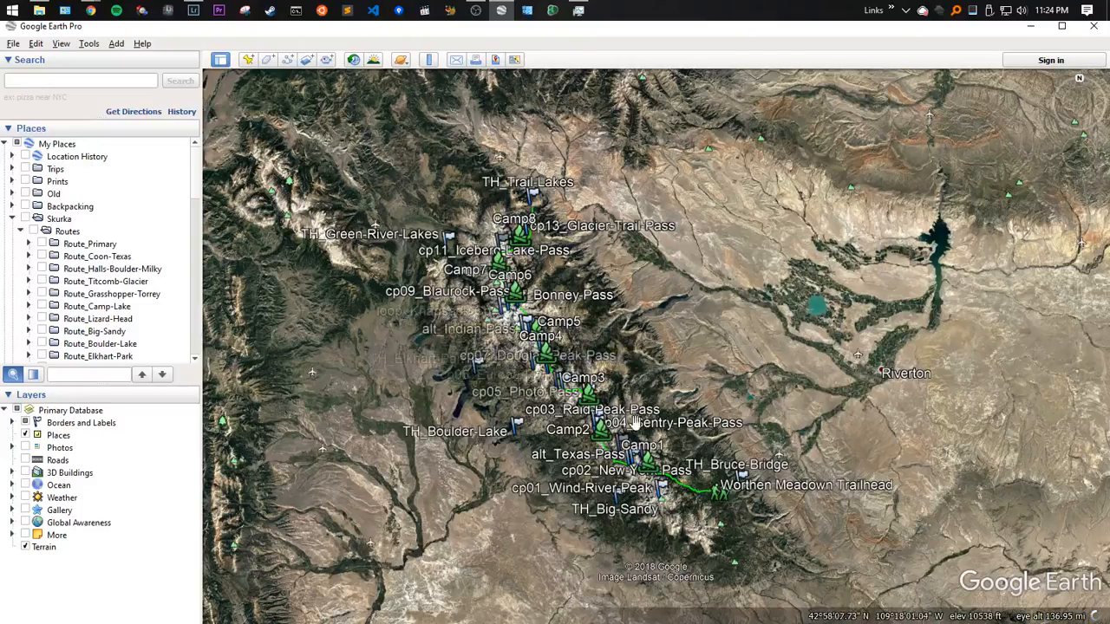
scroll(722, 533, "up", 3)
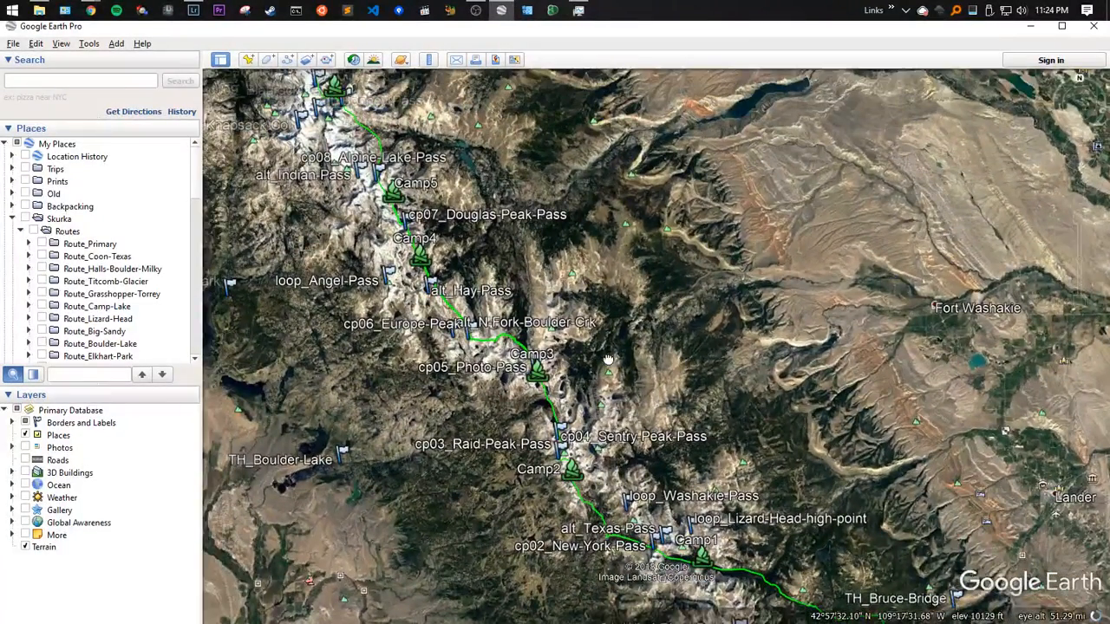
left_click_drag(515, 261, 685, 399)
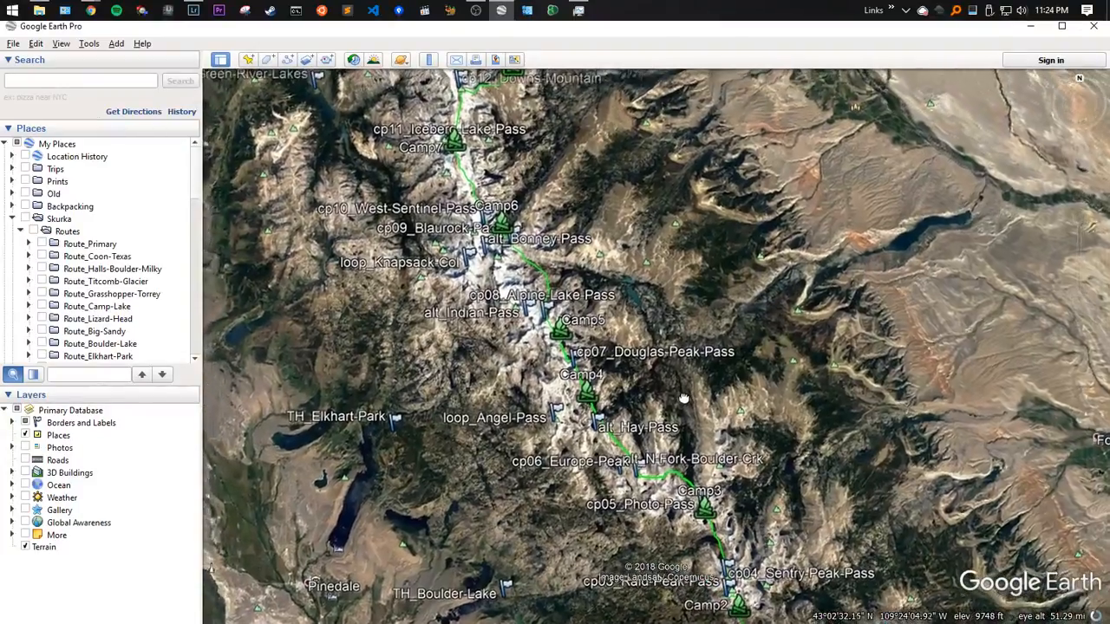
scroll(502, 314, "up", 5)
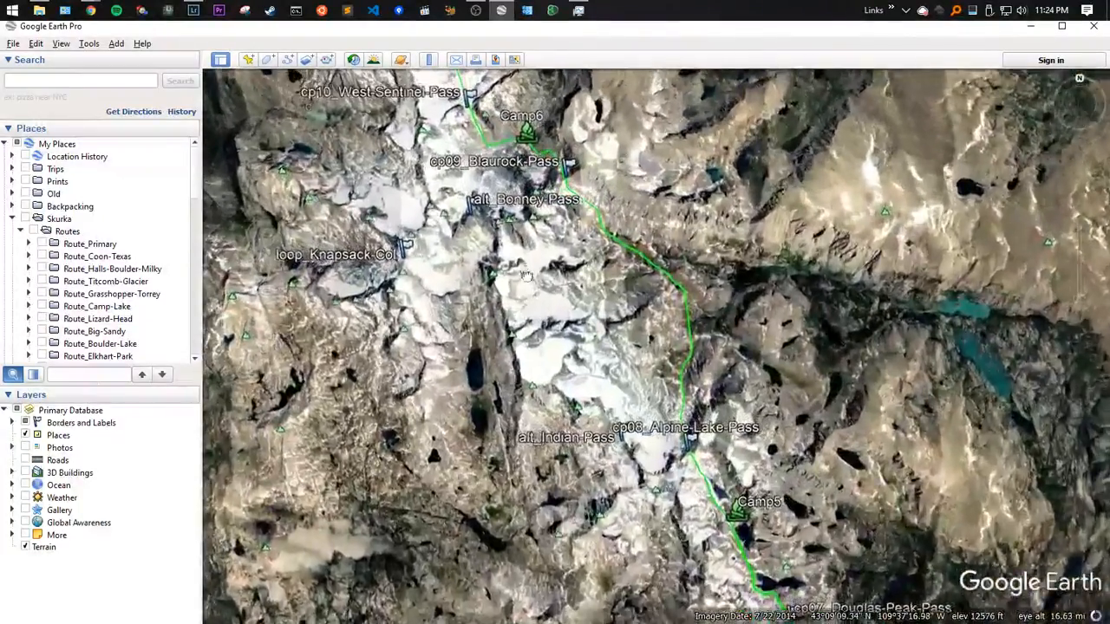
left_click_drag(527, 276, 246, 162)
left_click_drag(503, 418, 533, 405)
scroll(452, 233, "up", 2)
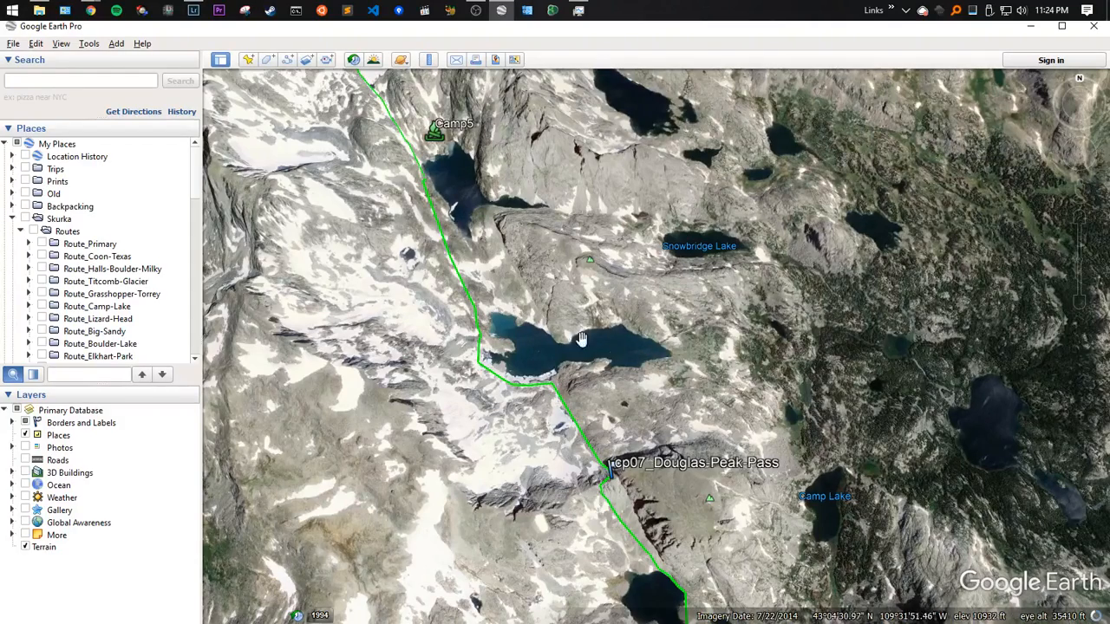
scroll(588, 350, "up", 3)
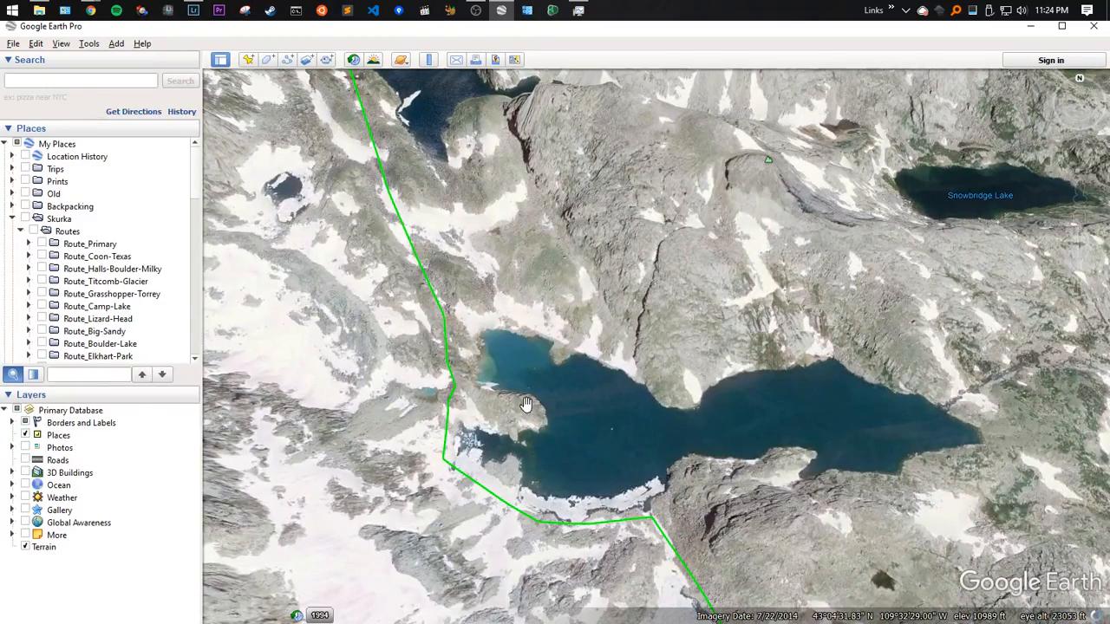
left_click_drag(956, 423, 577, 367)
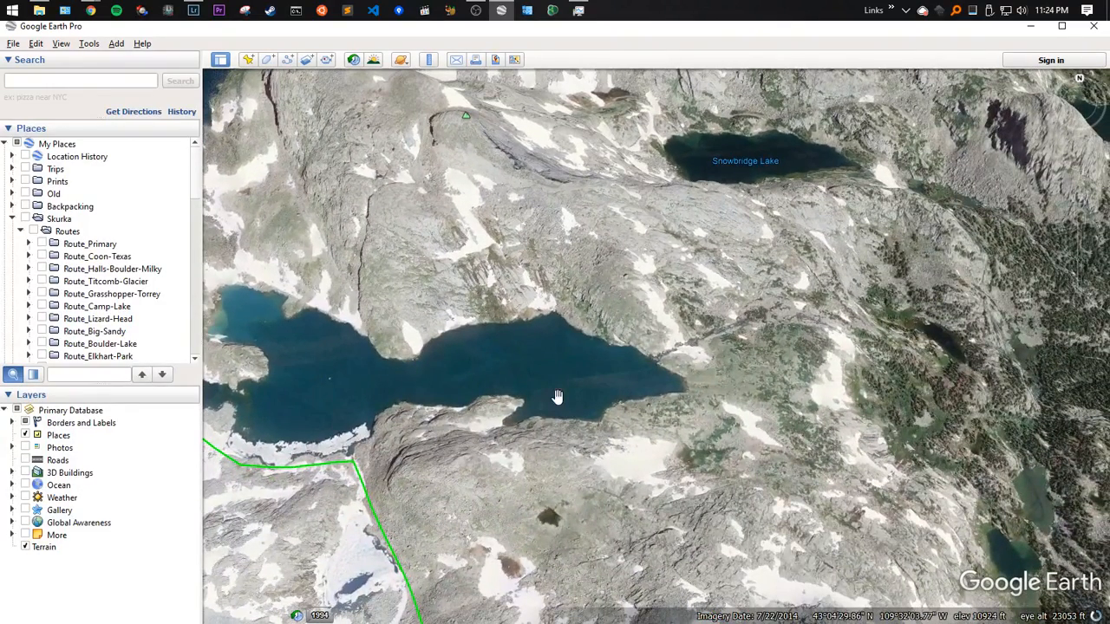
View the wider terrain around the Camp4 to Camp5 section of the route, and switch back to Lightroom
scroll(558, 396, "down", 5)
left_click_drag(941, 411, 614, 384)
scroll(615, 384, "down", 3)
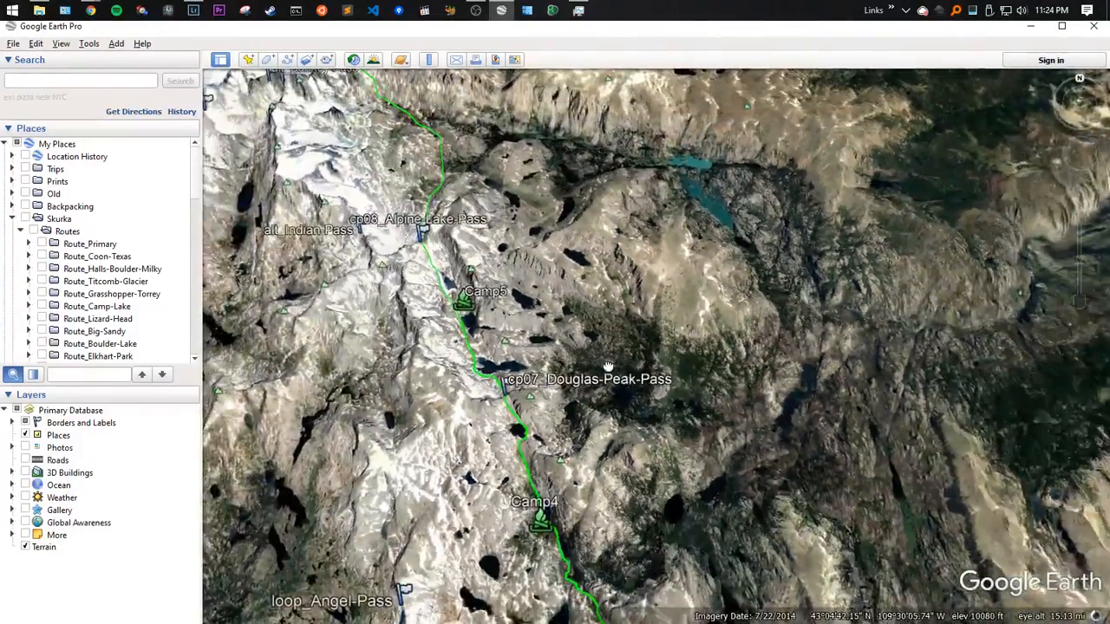
key("alt+Tab")
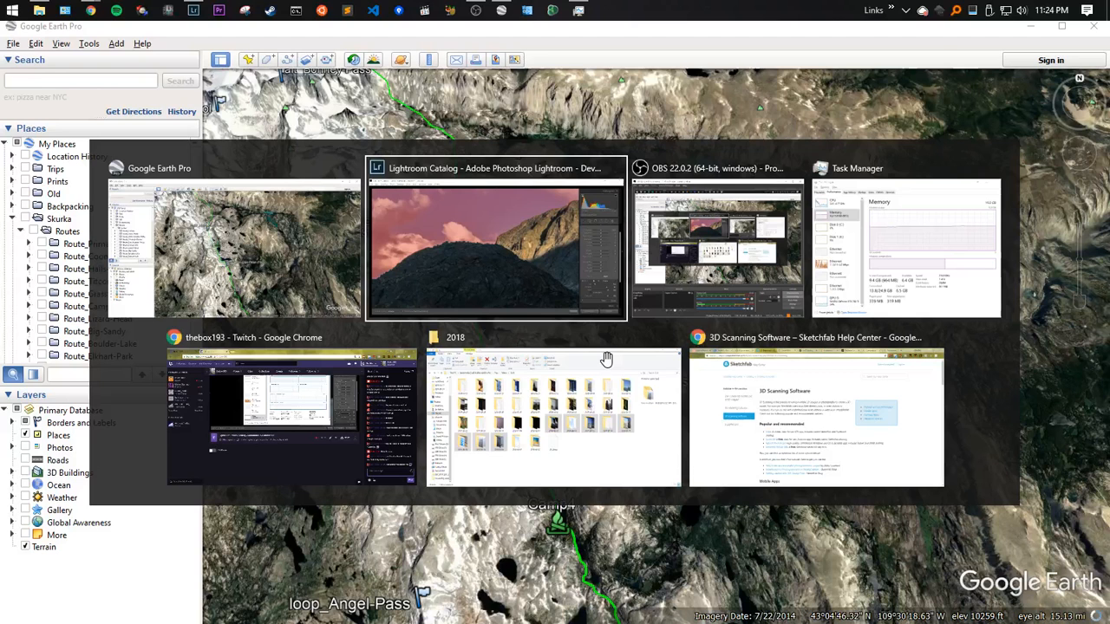
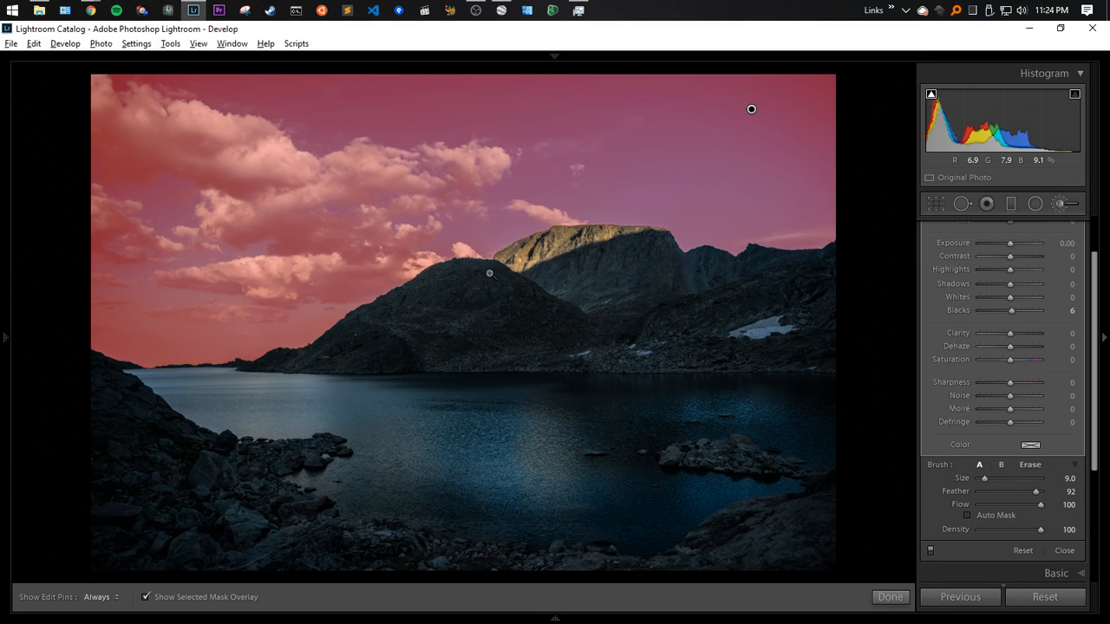
left_click(450, 295)
key("h")
key("h")
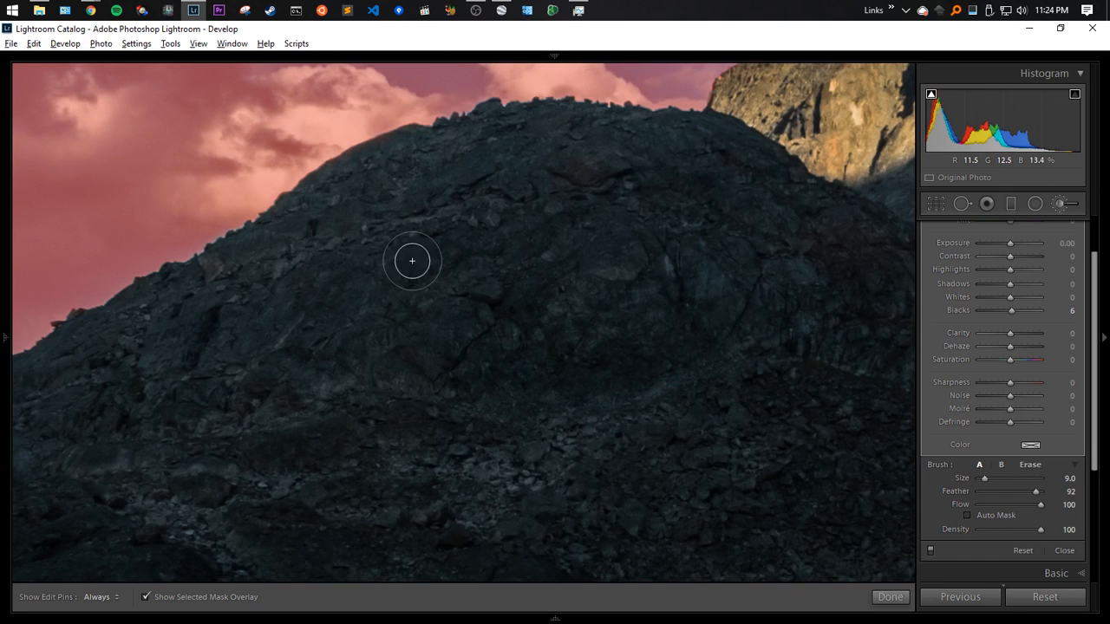
left_click_drag(331, 323, 698, 252)
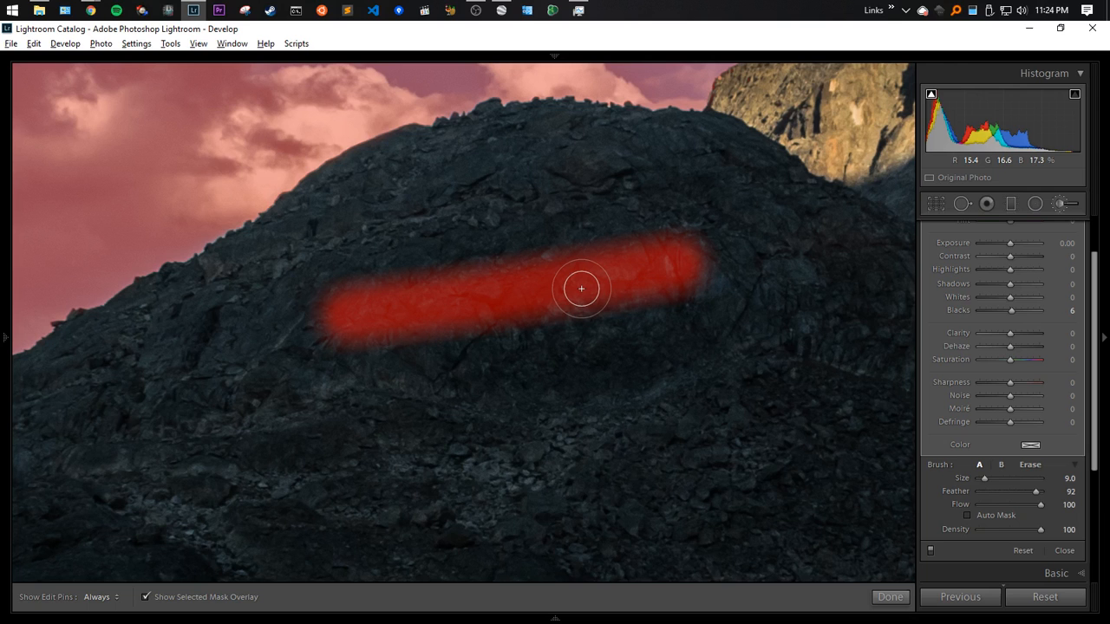
key("ctrl+z")
key("alt")
key("h")
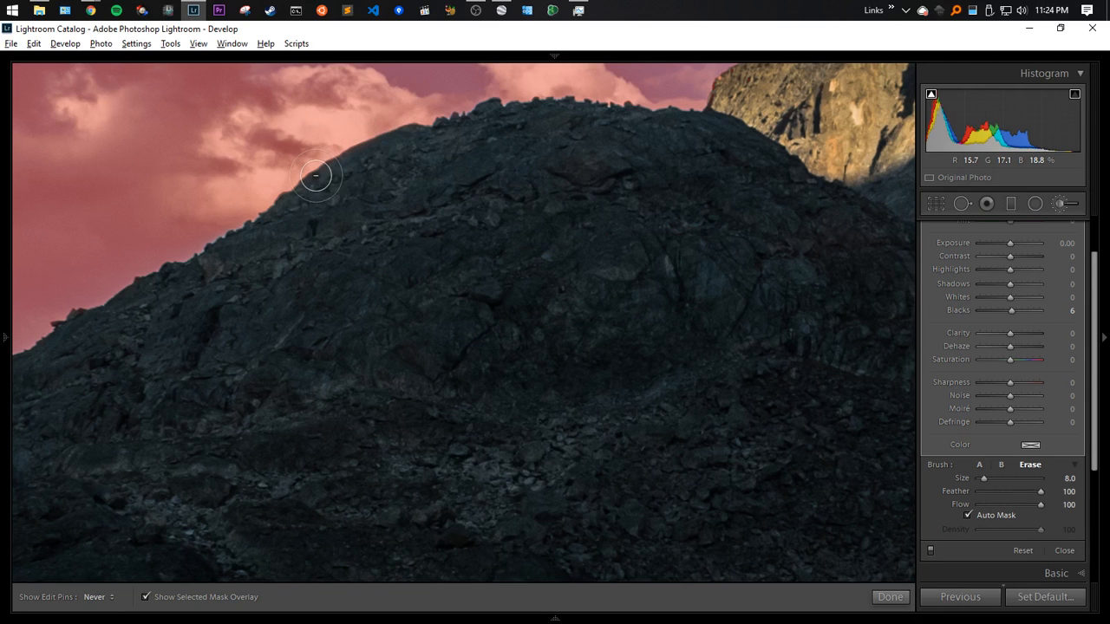
Switch to the Twitch page in Chrome to read the stream chat, and return to Lightroom
key("alt+Tab")
key("alt+Tab")
key("alt+Tab")
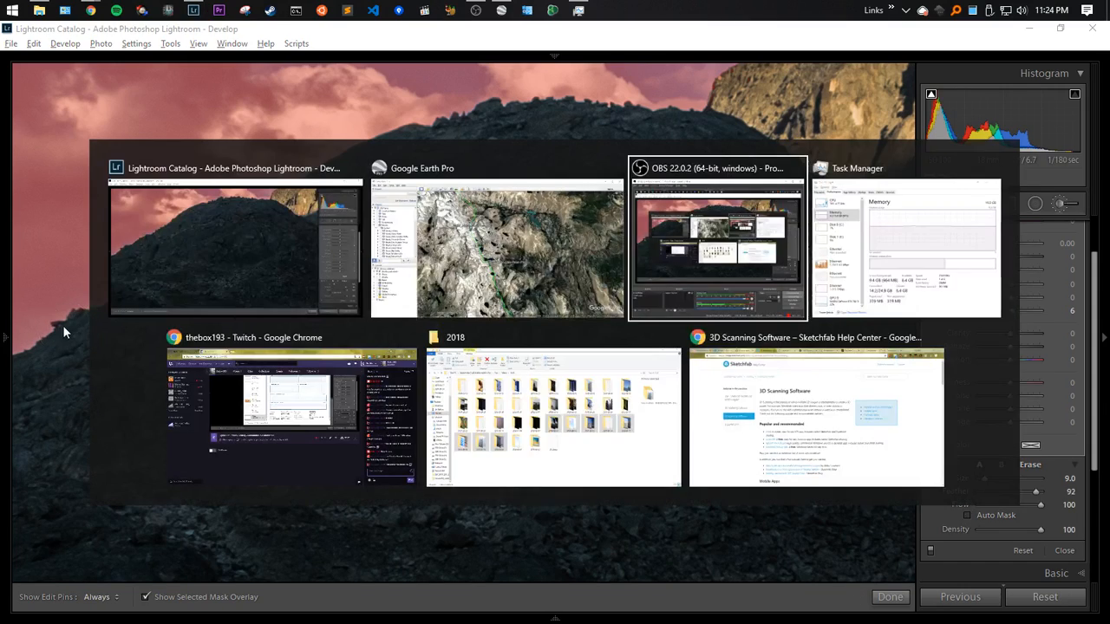
key("alt+Tab")
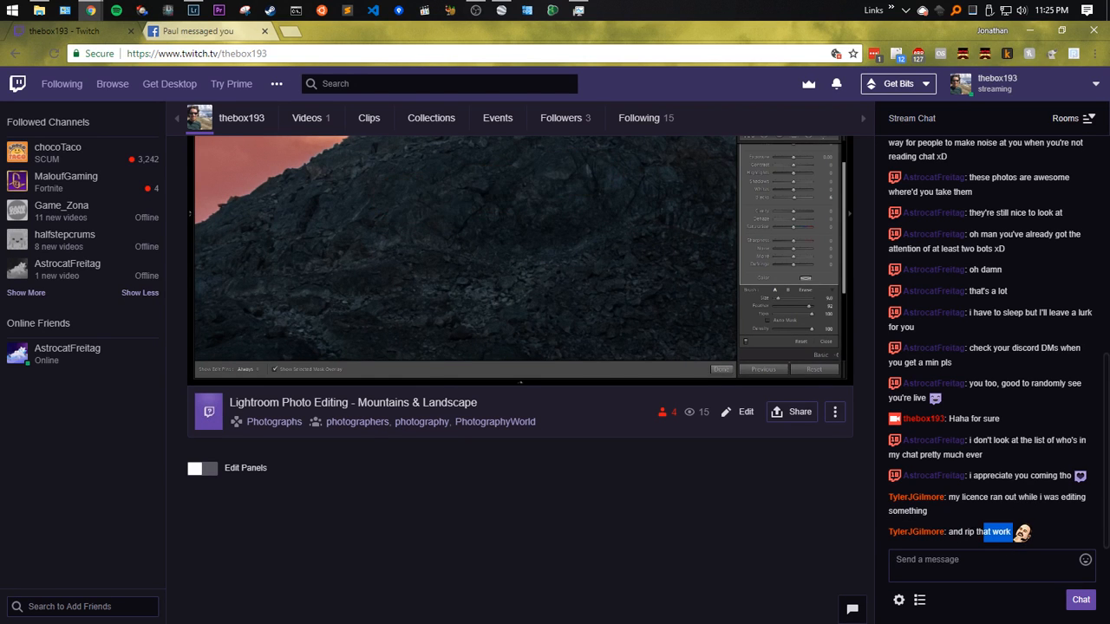
key("alt+Tab")
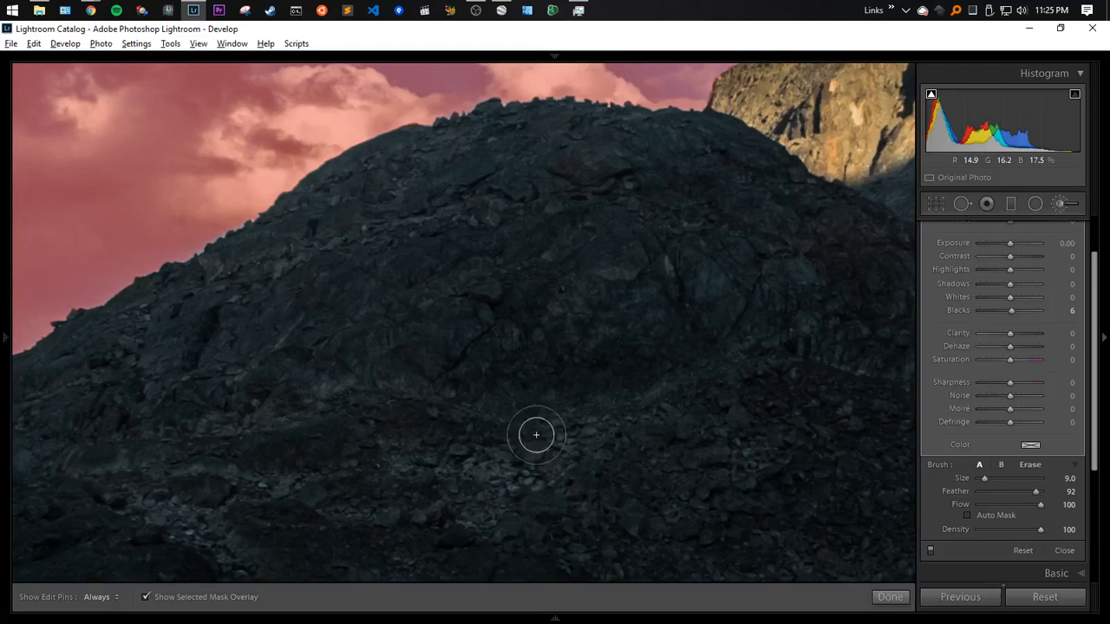
Erase the leftover sky mask along the ridge of the dark hill beside the lake, using Auto Mask
mouse_move(536, 436)
left_mouse_down()
mouse_move(503, 414)
mouse_move(595, 390)
mouse_move(558, 424)
left_mouse_up()
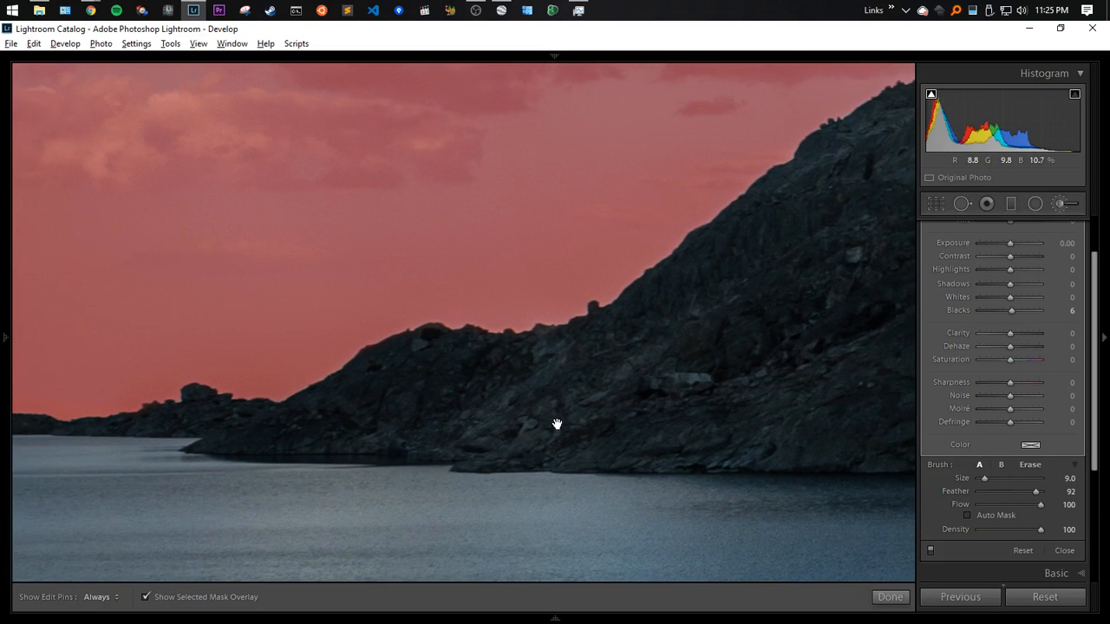
key("alt")
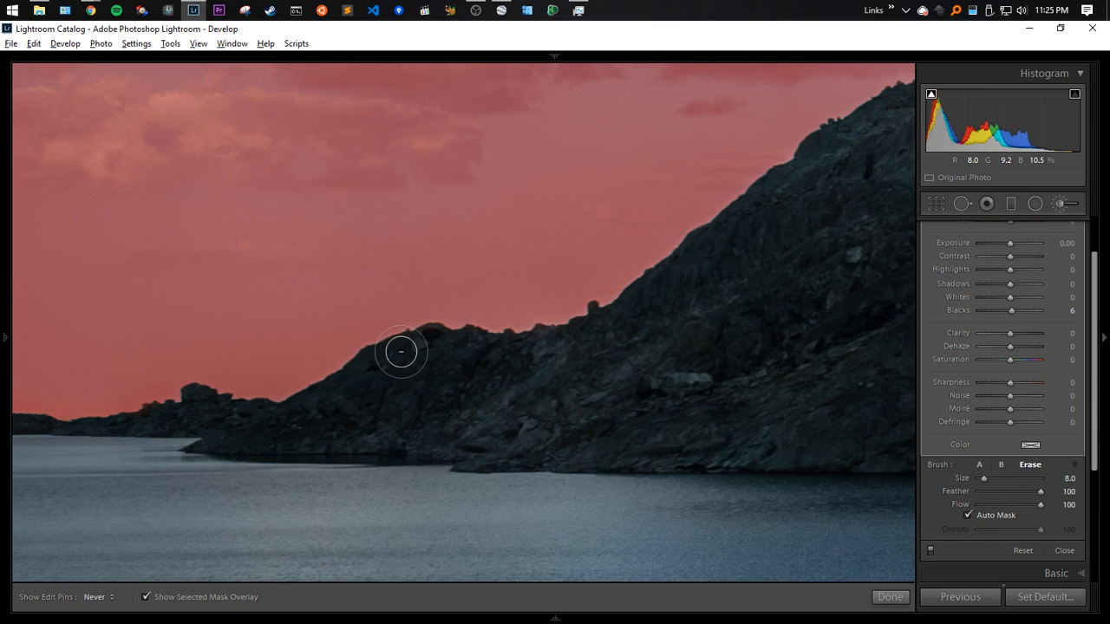
mouse_move(401, 352)
left_mouse_down()
mouse_move(540, 333)
mouse_move(632, 335)
left_mouse_up()
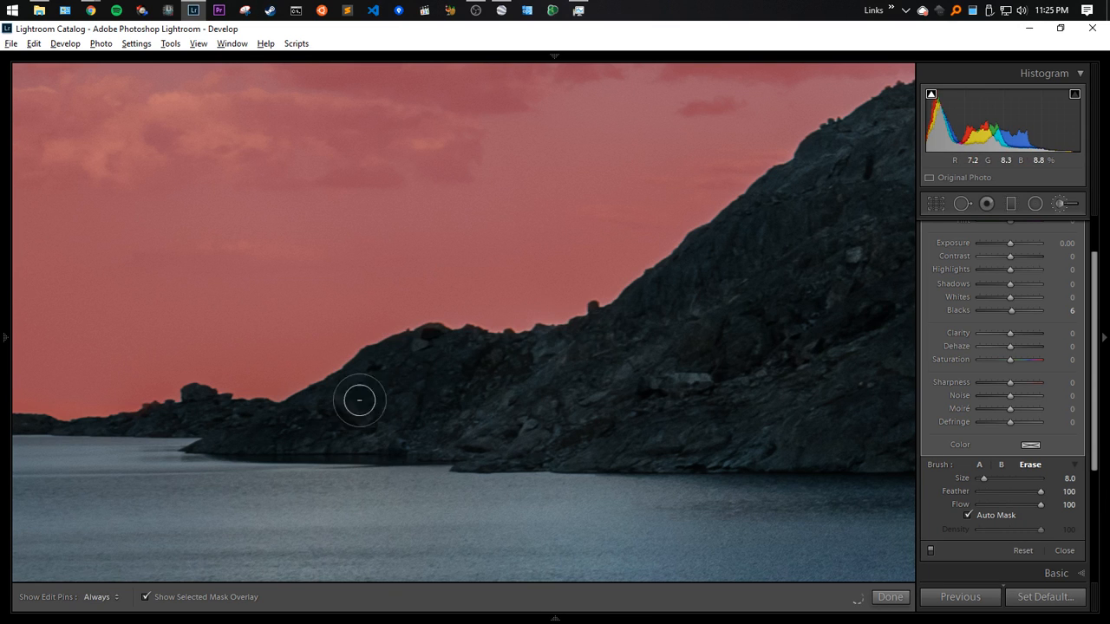
key("h")
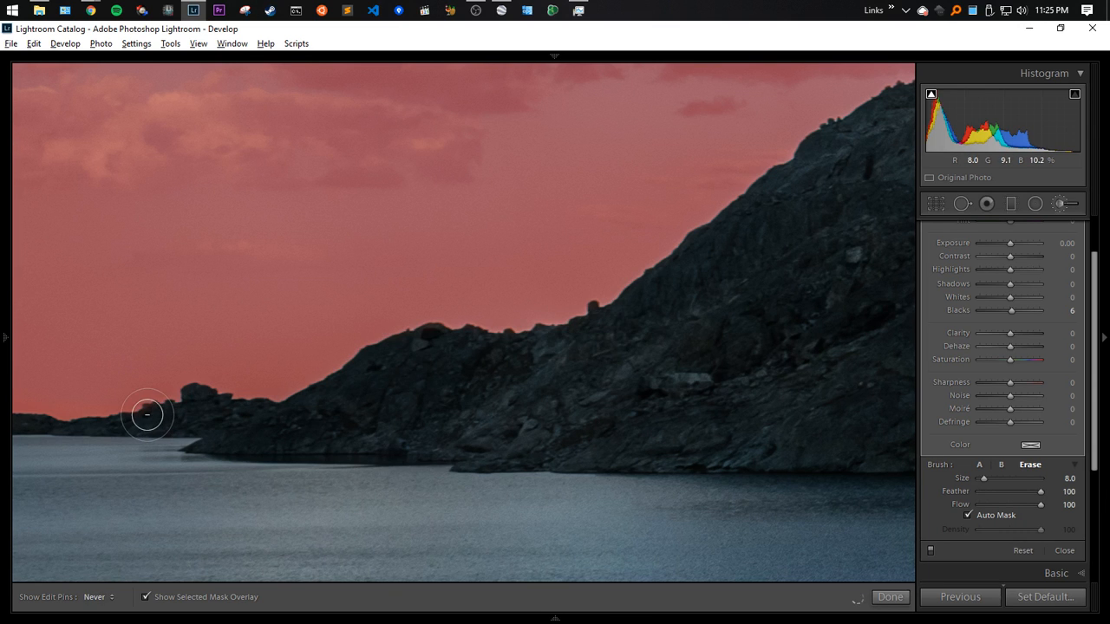
Erase the leftover sky mask from the face of the sunlit peak
key("space")
left_click_drag(665, 372, 368, 427)
mouse_move(781, 325)
left_mouse_down()
mouse_move(647, 338)
mouse_move(182, 446)
left_mouse_up()
mouse_move(468, 347)
left_mouse_down()
mouse_move(359, 390)
mouse_move(227, 509)
left_mouse_up()
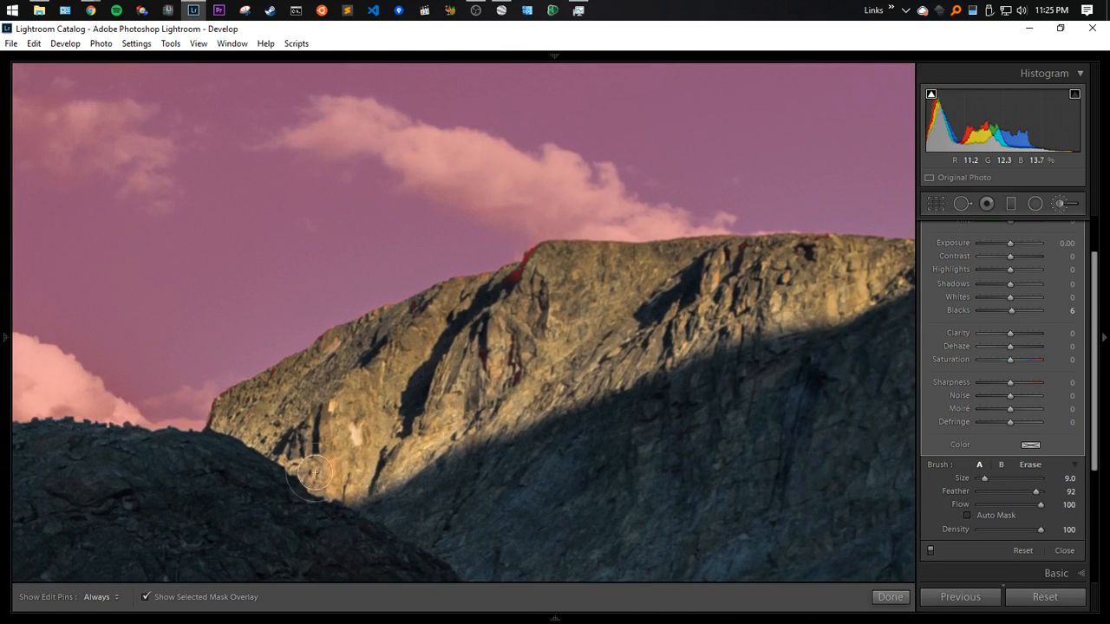
key("alt")
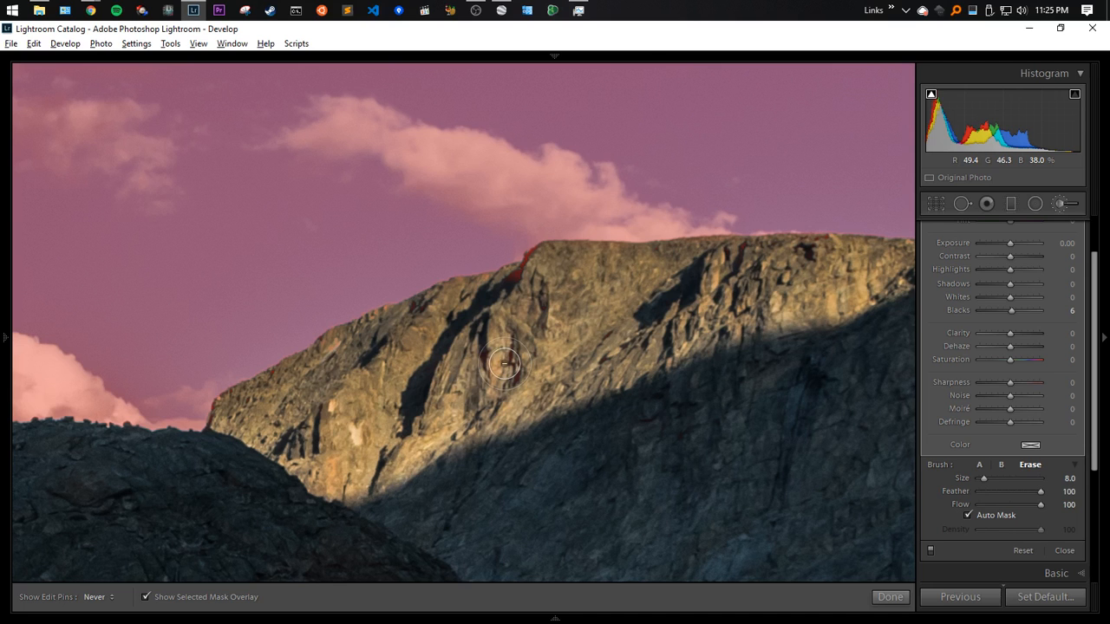
Switch to the Library module, check the CPU performance graphs in Task Manager, and return to Lightroom
mouse_move(19, 395)
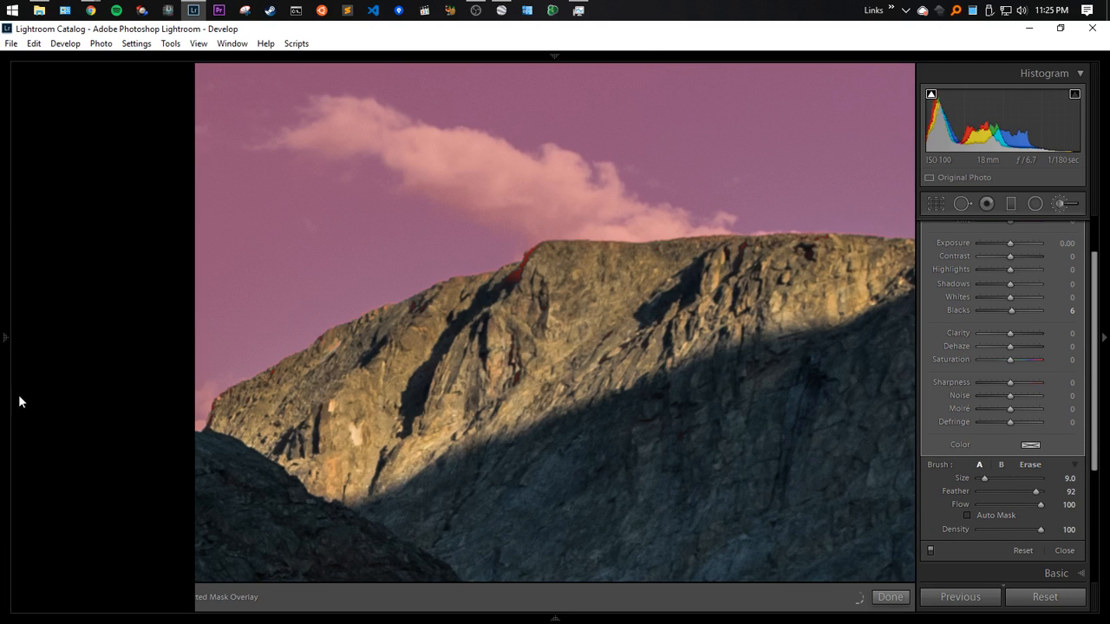
mouse_move(564, 52)
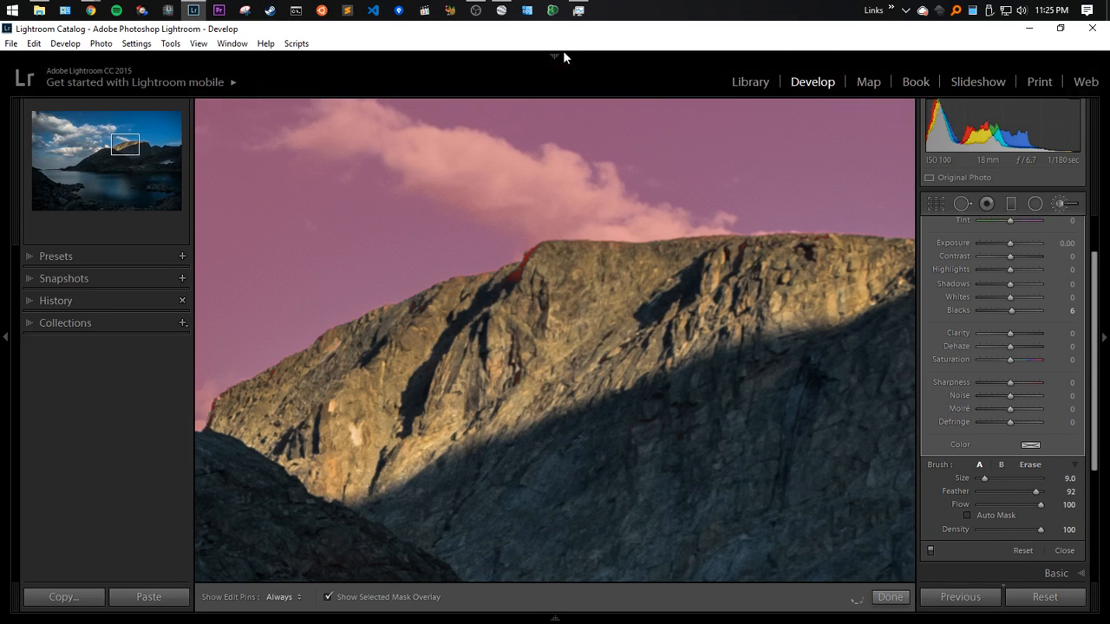
left_click(738, 79)
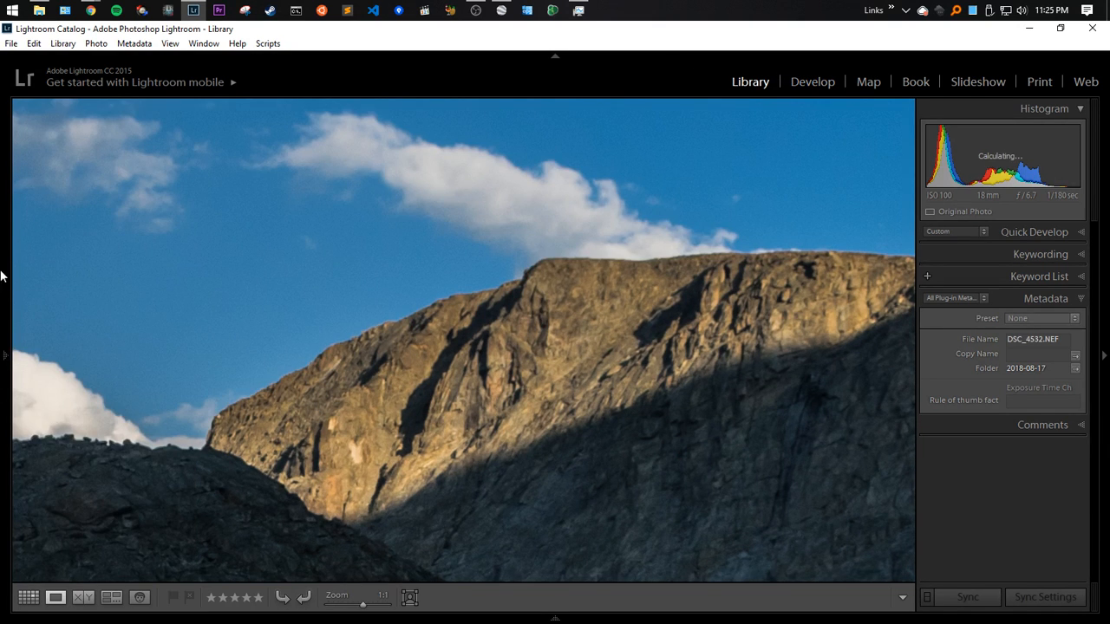
mouse_move(0, 332)
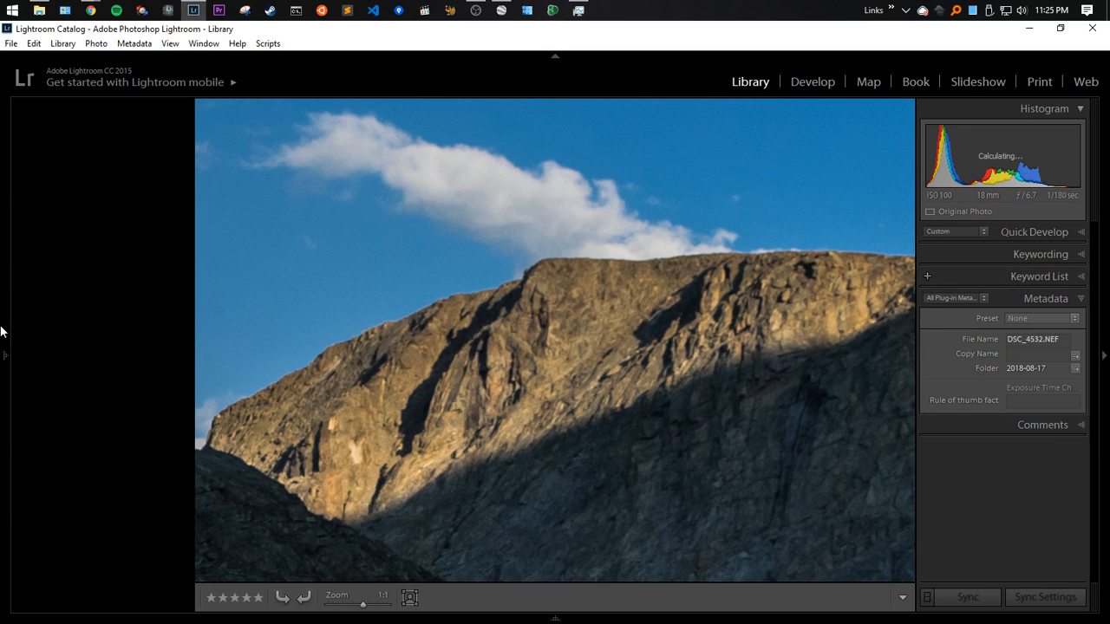
key("ctrl+shift+Escape")
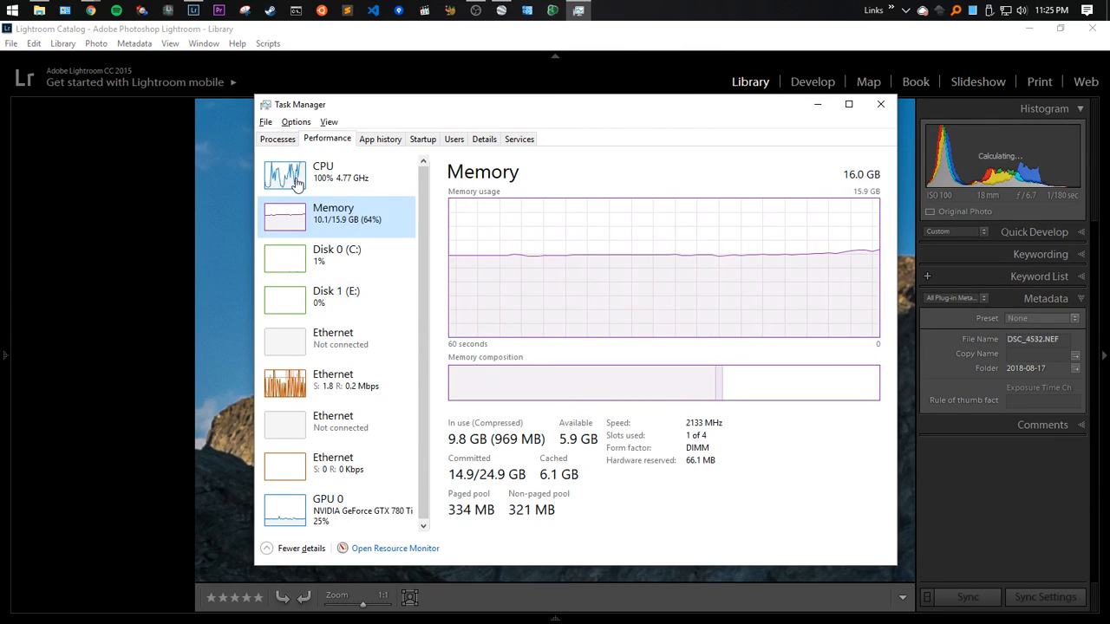
left_click(296, 178)
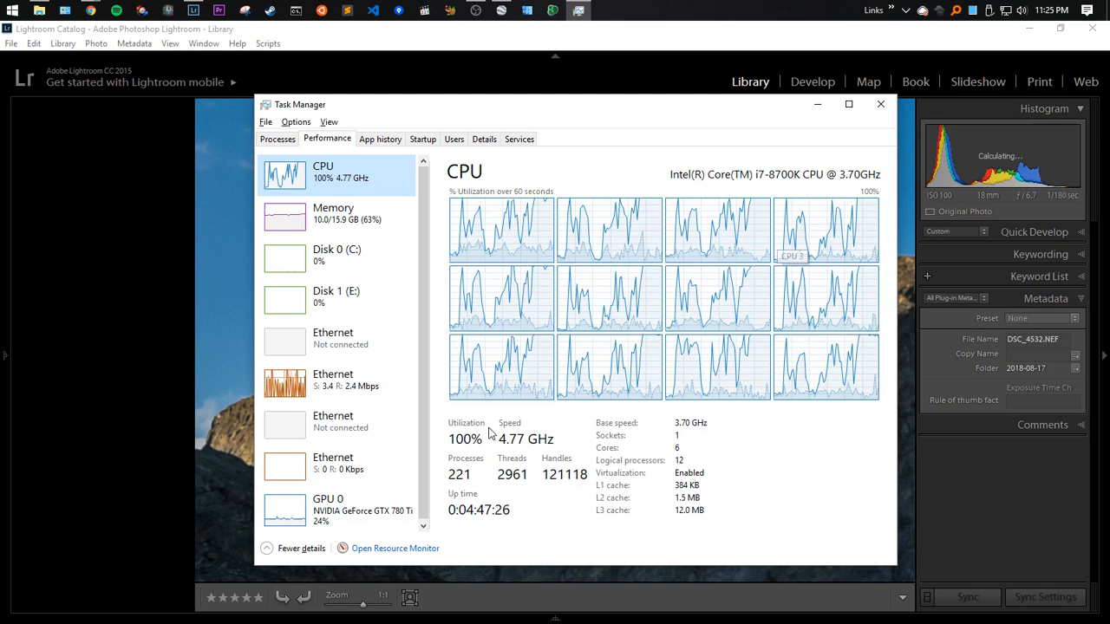
left_click(619, 31)
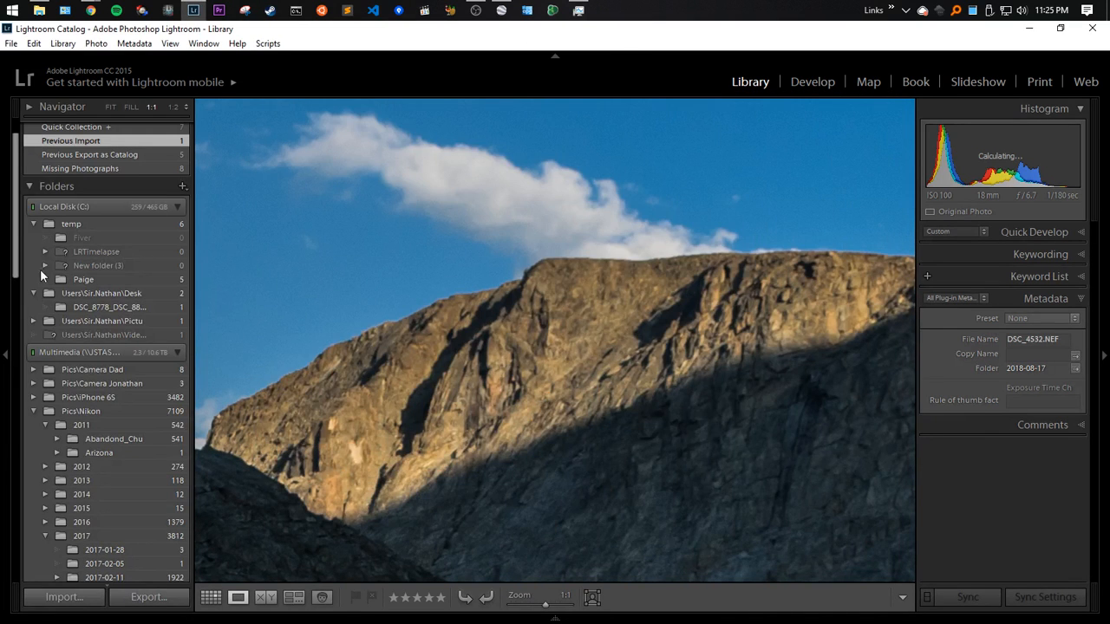
Browse the Library's folder list through the 2017 and 2018 date folders
scroll(109, 447, "down", 10)
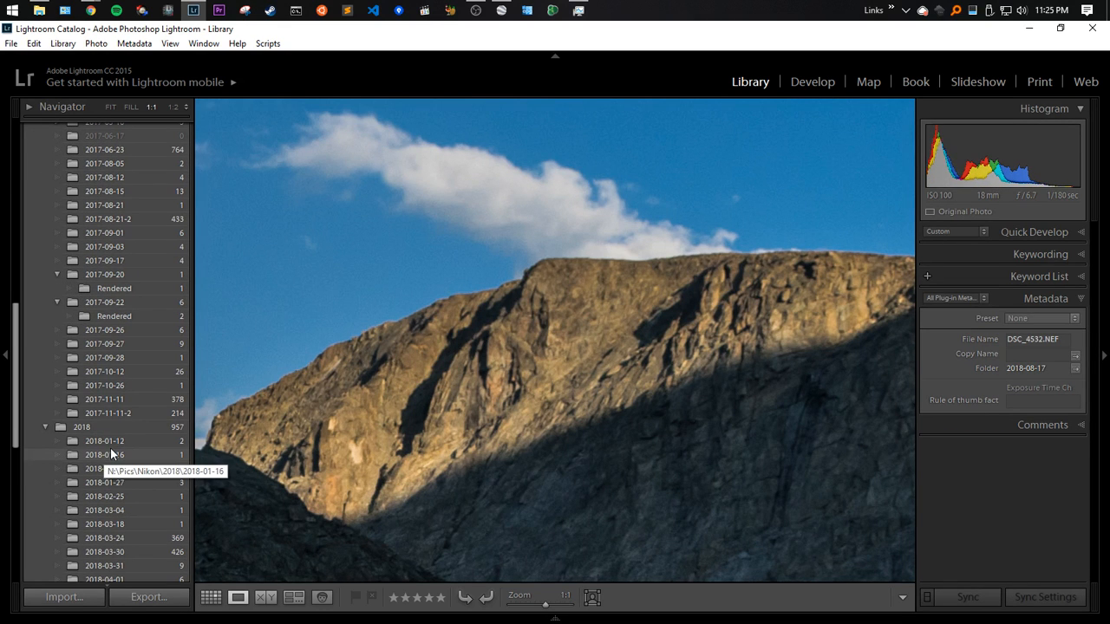
scroll(110, 448, "down", 3)
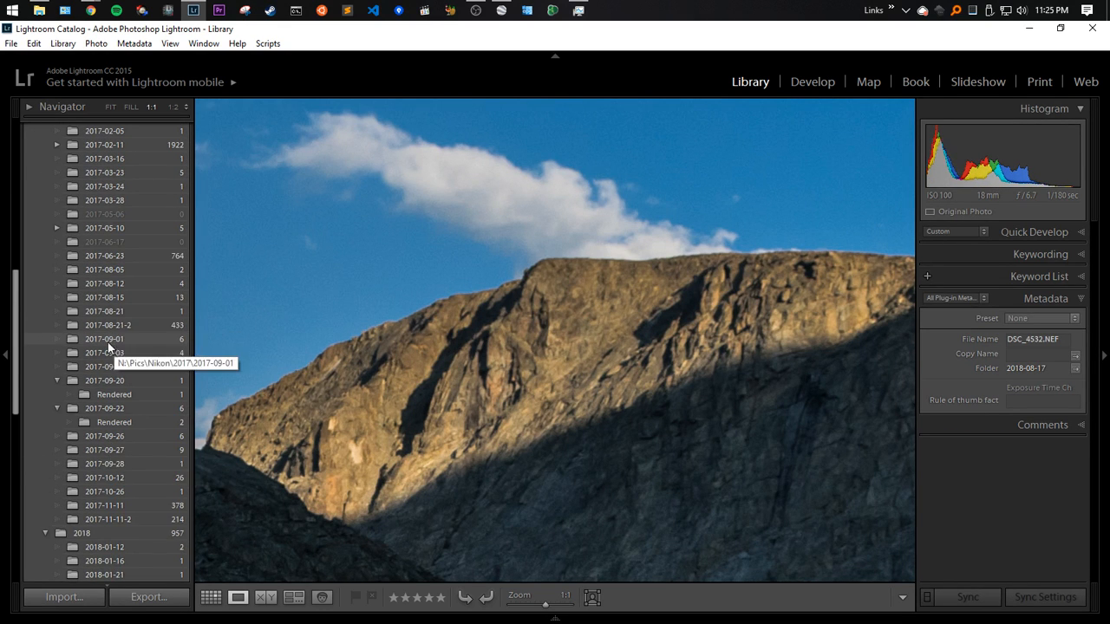
scroll(110, 452, "down", 5)
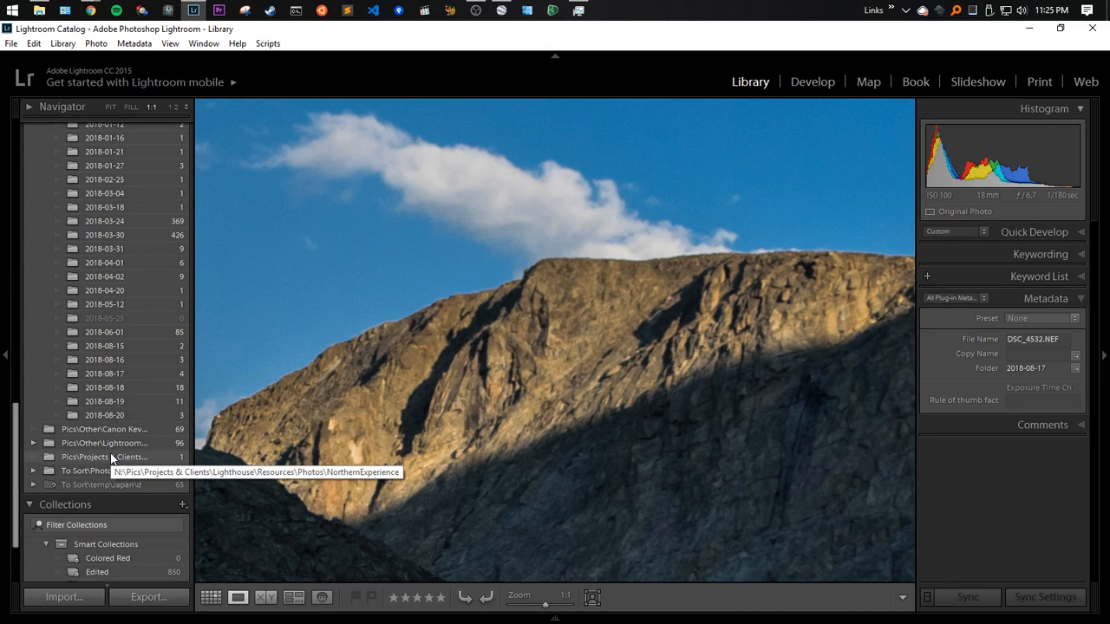
Return to the Develop module, reactivate the Adjustment Brush and select the sky mask, with the sunlit peak in close-up
key("d")
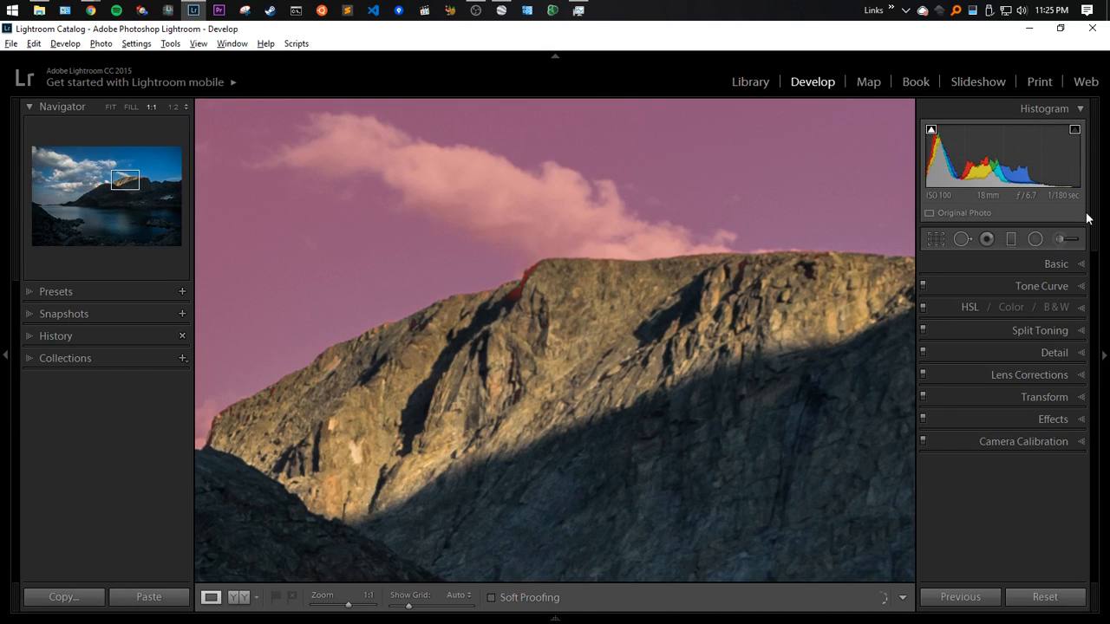
key("alt")
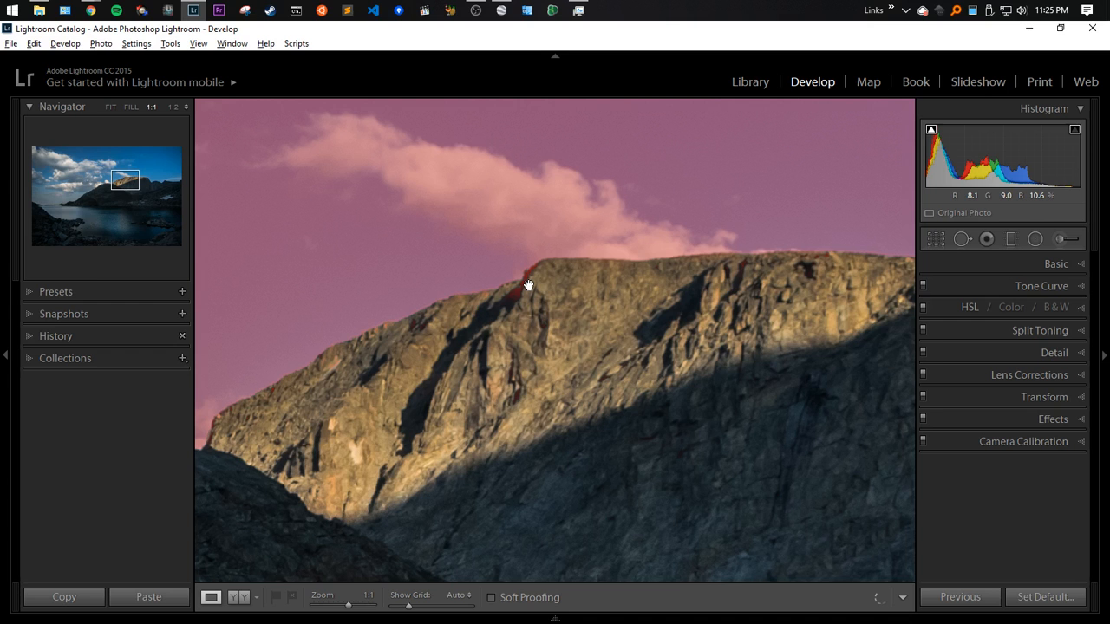
key("F7")
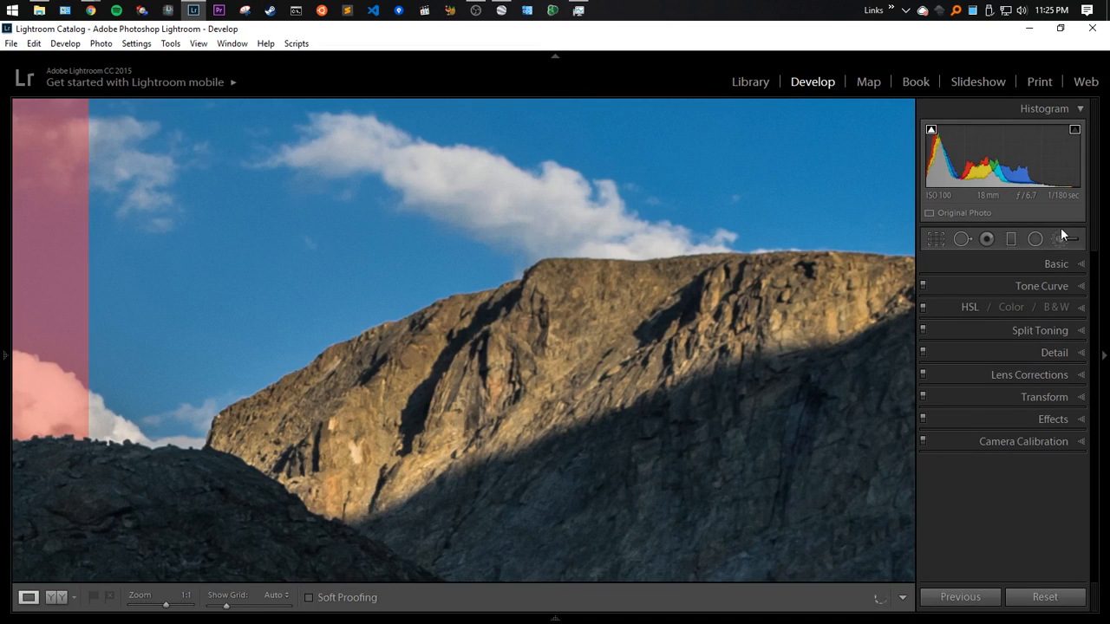
key("k")
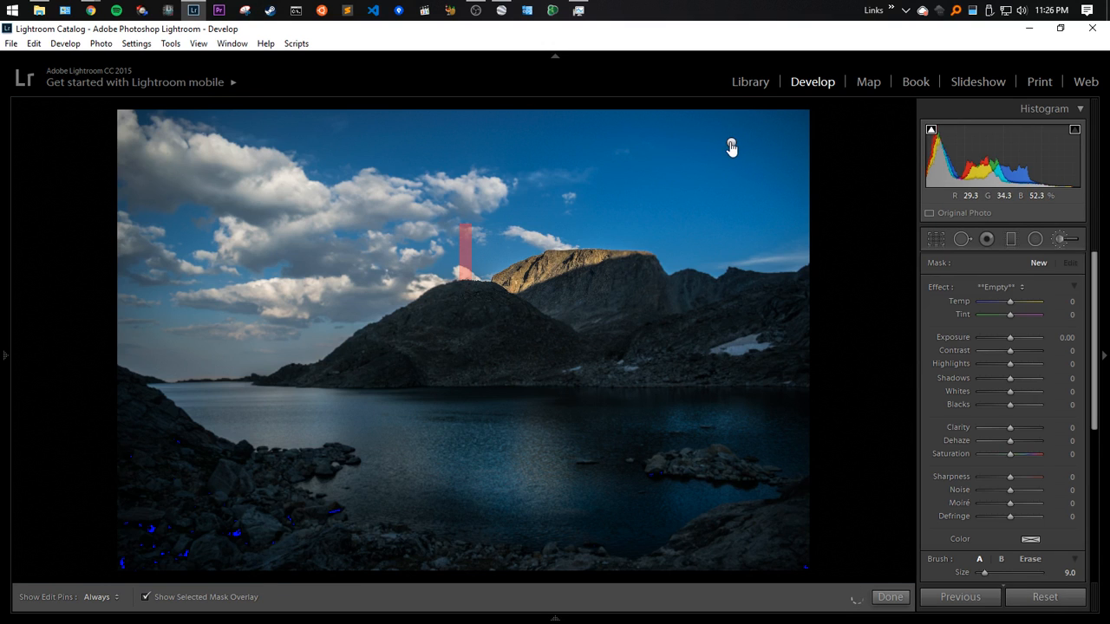
left_click(731, 144)
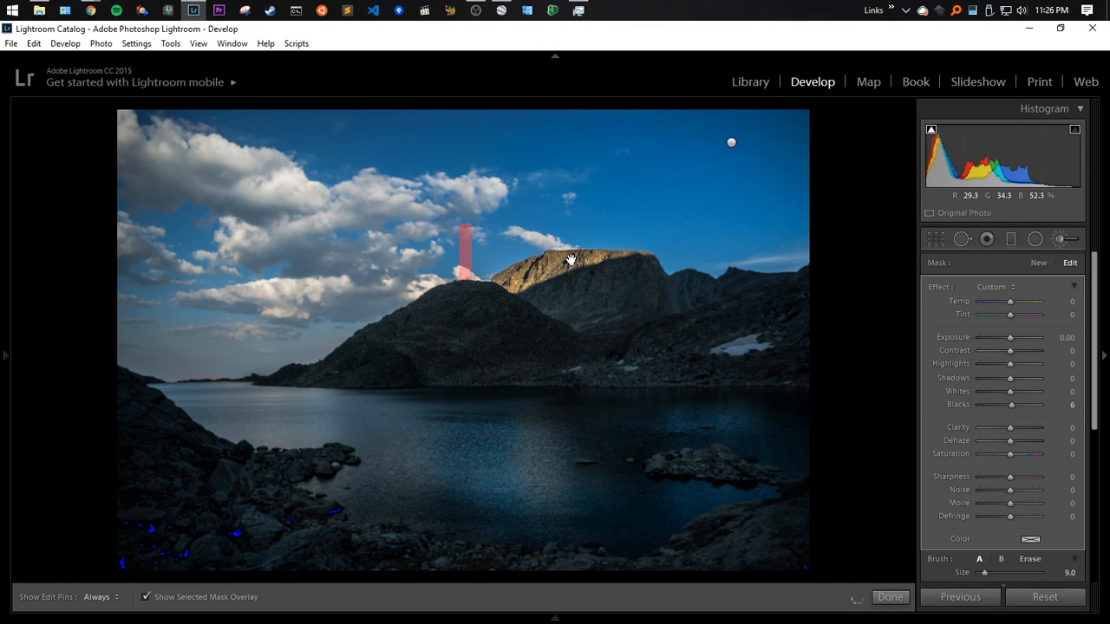
left_click(571, 261)
key("alt+Tab")
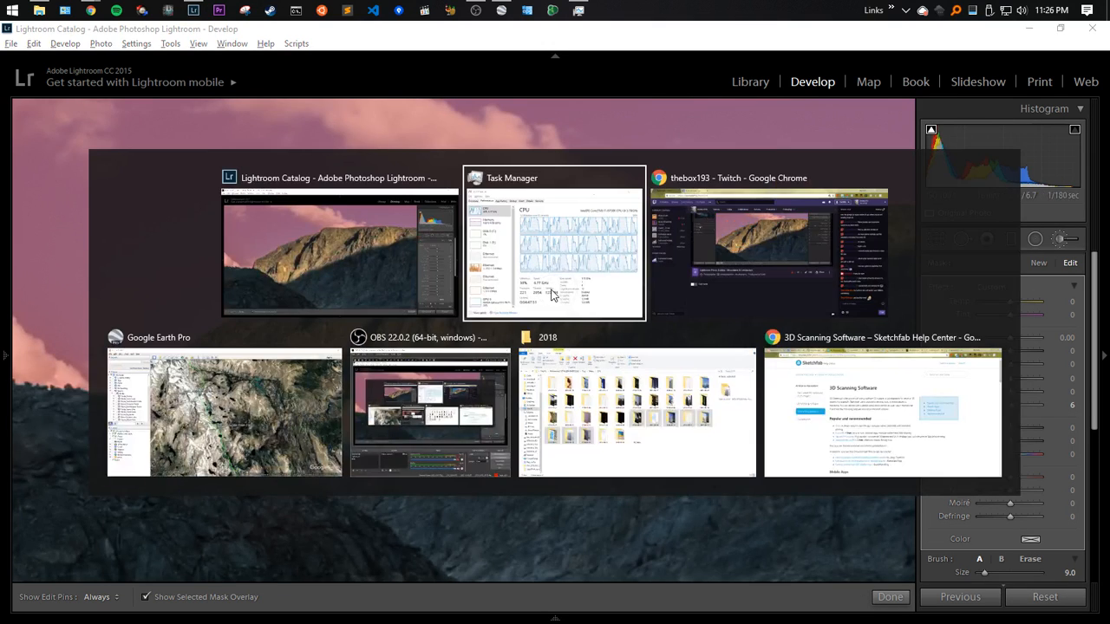
key("Tab")
key("Tab")
key("Tab")
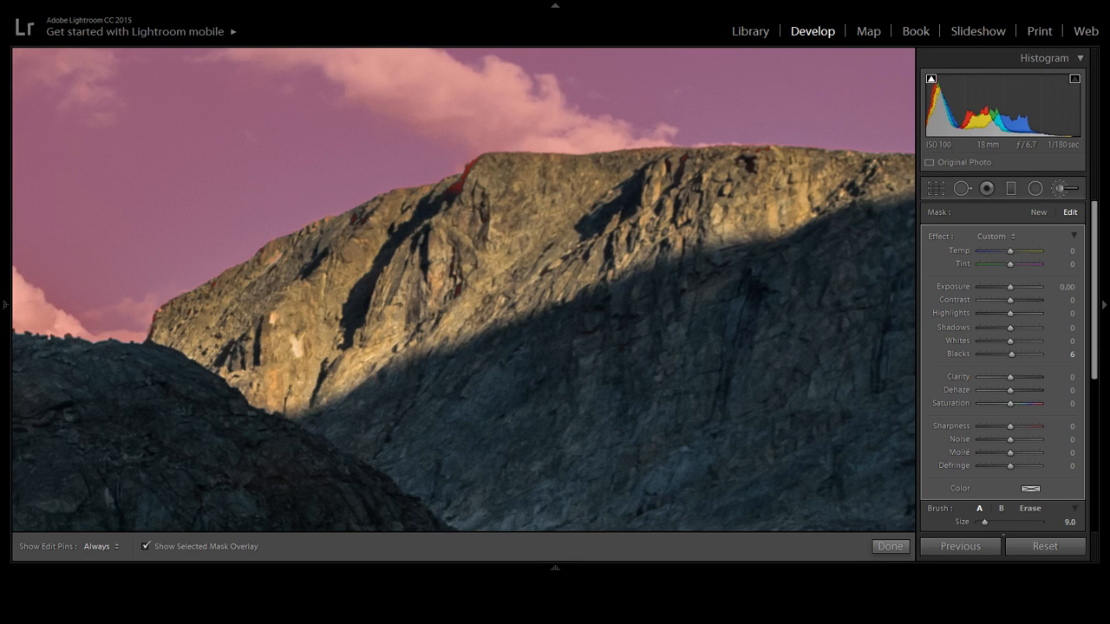
Erase the sky mask spilling into the shadowed notch at the upper edge of the sunlit peak
mouse_move(464, 292)
left_mouse_down()
mouse_move(452, 252)
mouse_move(486, 198)
mouse_move(474, 170)
mouse_move(455, 186)
left_mouse_up()
key("h")
key("h")
key("h")
key("h")
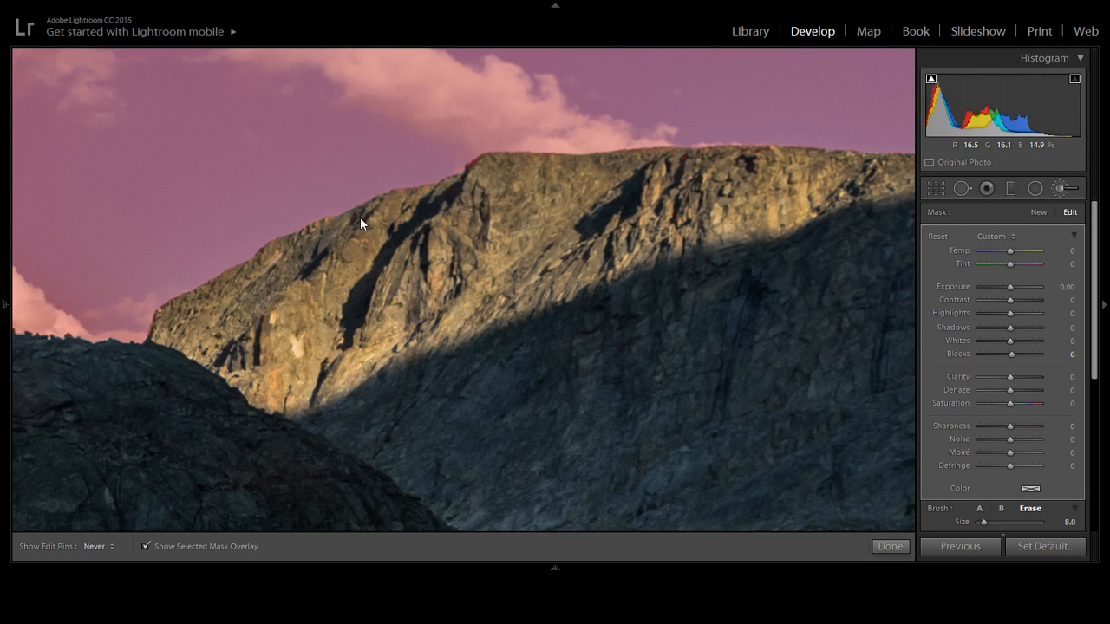
Erase the leftover sky mask along the sunlit peak's left slope and summit rim
key("h")
key("h")
mouse_move(273, 254)
left_mouse_down()
mouse_move(174, 304)
mouse_move(152, 345)
left_mouse_up()
left_click_drag(457, 207, 474, 170)
mouse_move(702, 161)
left_mouse_down()
mouse_move(665, 164)
mouse_move(761, 160)
mouse_move(751, 173)
left_mouse_up()
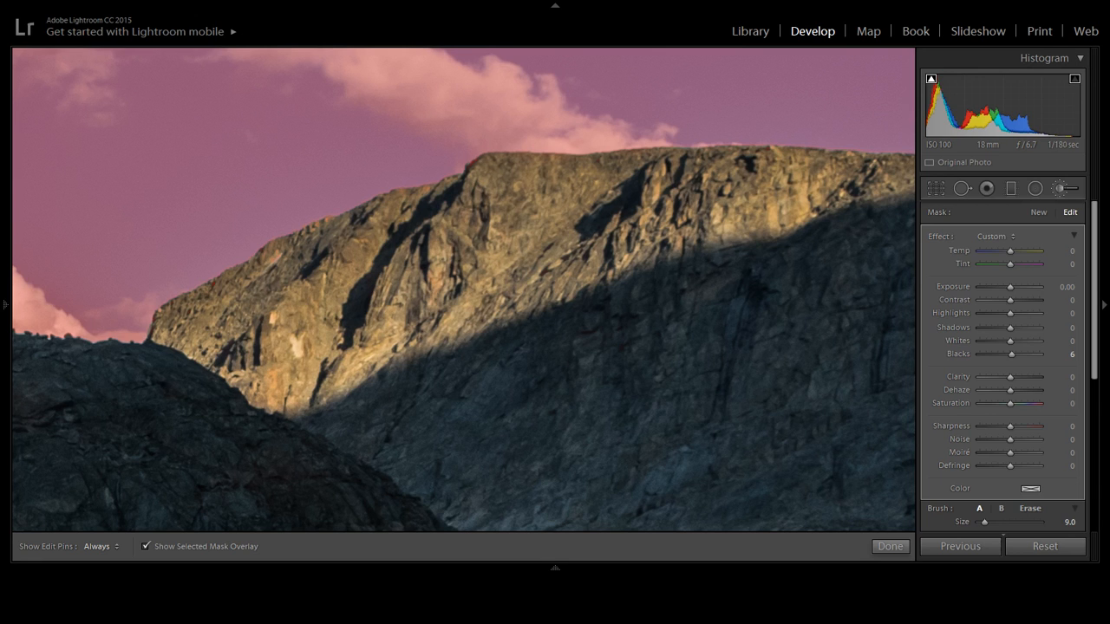
Erase the leftover sky mask along the ridges from the sunlit peak to the photo's right edge, and show the whole photo
left_click_drag(582, 195, 297, 235)
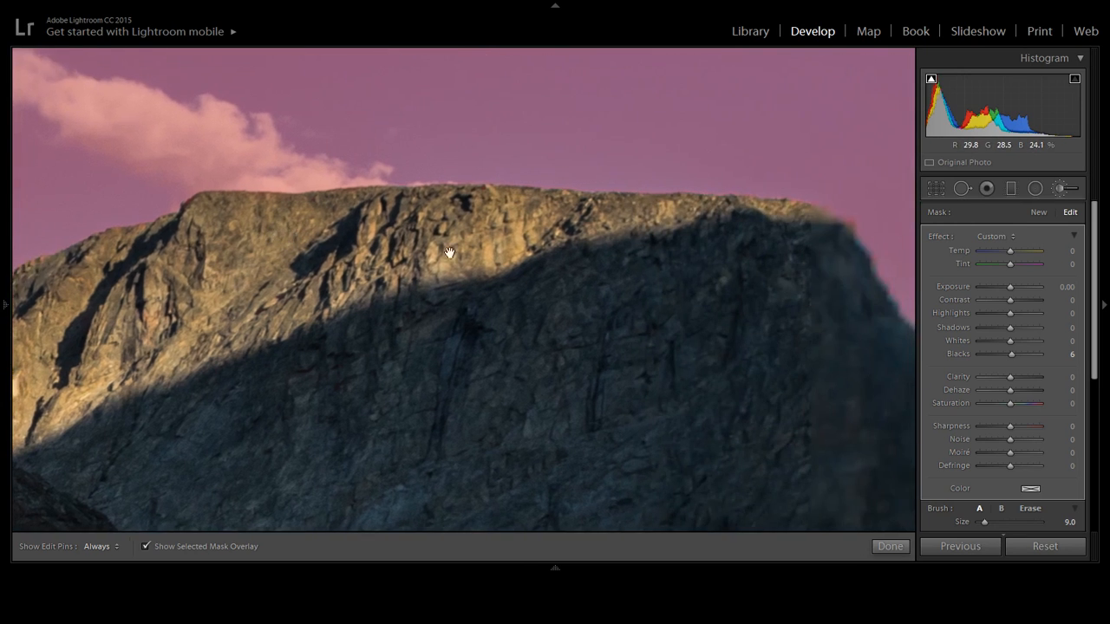
left_click_drag(748, 271, 491, 226)
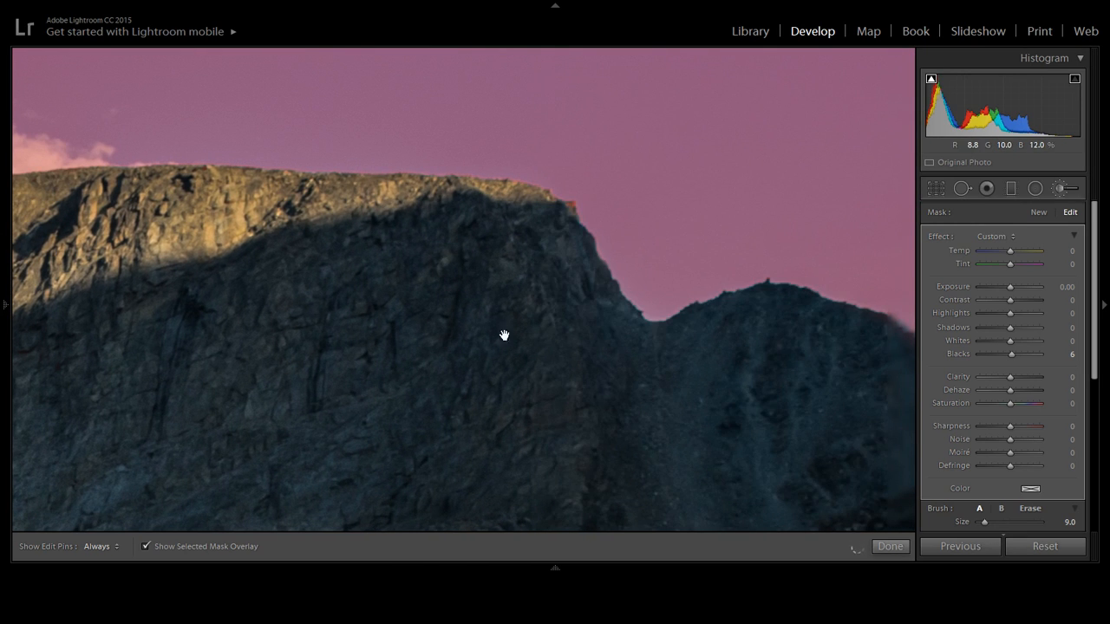
left_click_drag(544, 299, 432, 292)
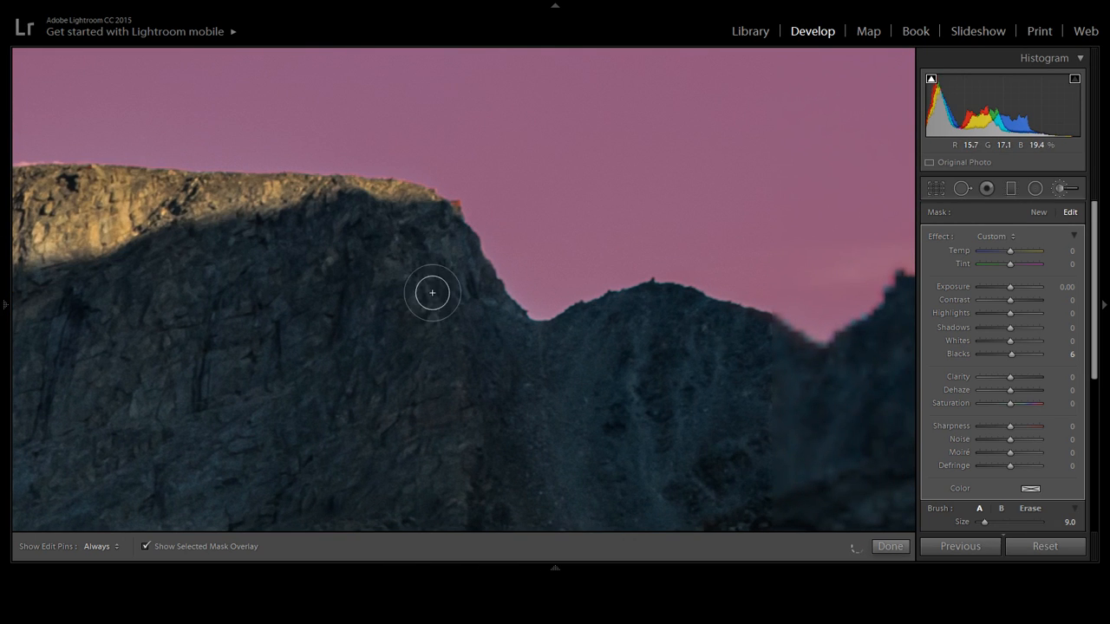
mouse_move(736, 324)
left_mouse_down()
mouse_move(823, 359)
mouse_move(748, 323)
mouse_move(810, 351)
mouse_move(537, 403)
mouse_move(390, 386)
mouse_move(493, 403)
mouse_move(439, 405)
left_mouse_up()
mouse_move(420, 333)
left_mouse_down()
mouse_move(404, 315)
mouse_move(430, 320)
mouse_move(416, 316)
left_mouse_up()
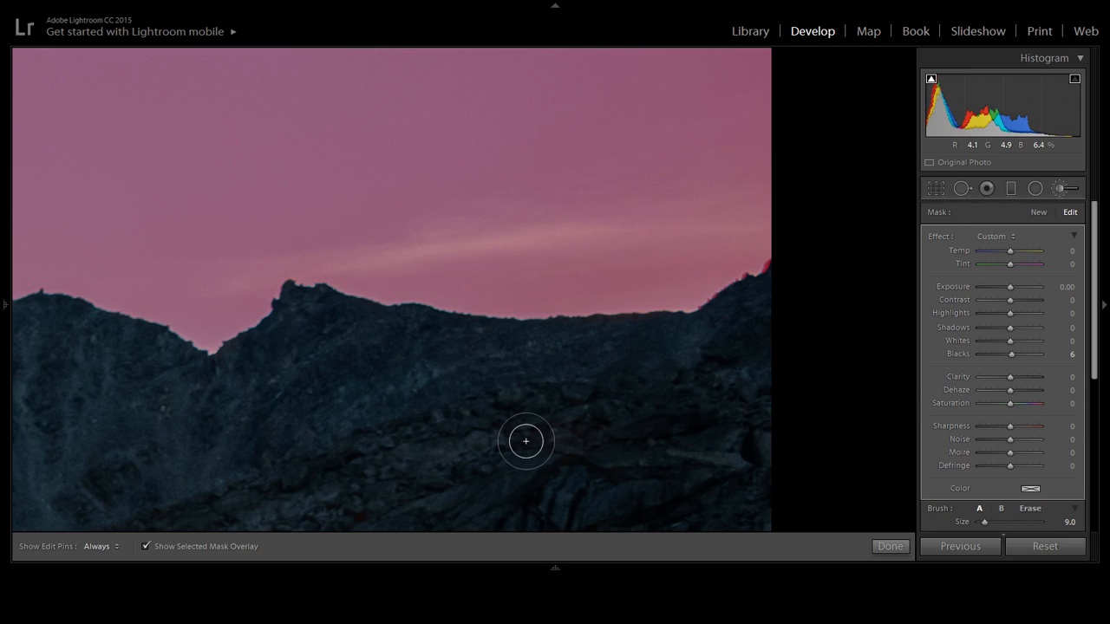
mouse_move(758, 309)
left_mouse_down()
mouse_move(773, 266)
mouse_move(730, 308)
mouse_move(715, 316)
mouse_move(738, 290)
mouse_move(699, 325)
left_mouse_up()
key("space")
left_click(368, 409)
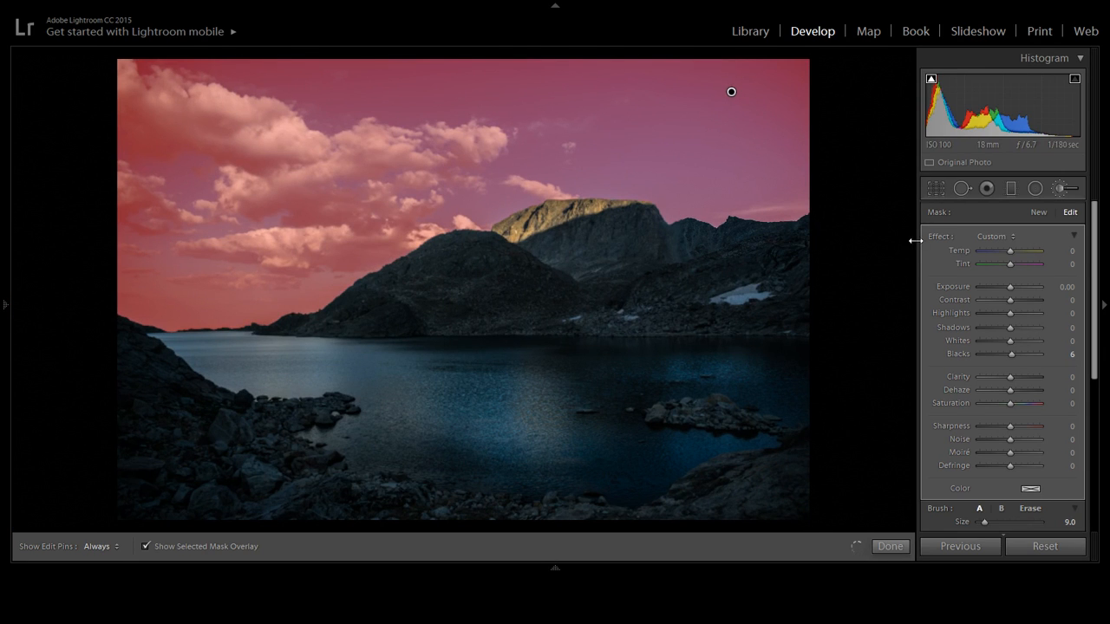
Hide the mask overlay and set the sky adjustment's exposure to -0.32, contrast to 36 and saturation to 22
key("o")
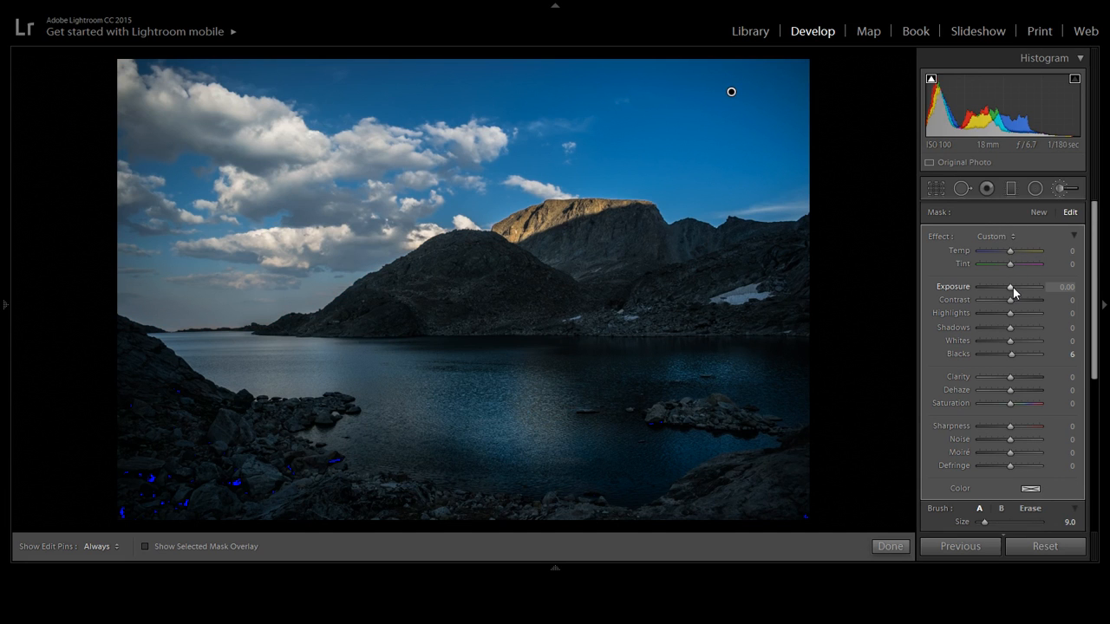
left_click_drag(1012, 287, 1020, 301)
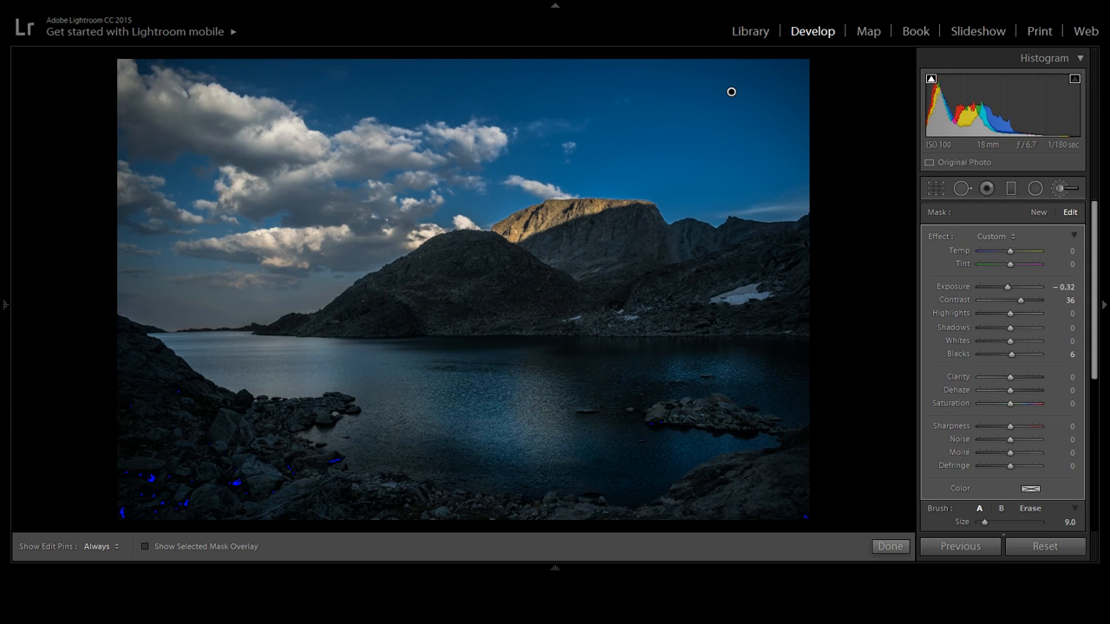
left_click_drag(1013, 404, 1016, 405)
Set the sky adjustment's shadows to -52, contrast to 52 and clarity to 29
left_click_drag(1011, 328, 1026, 301)
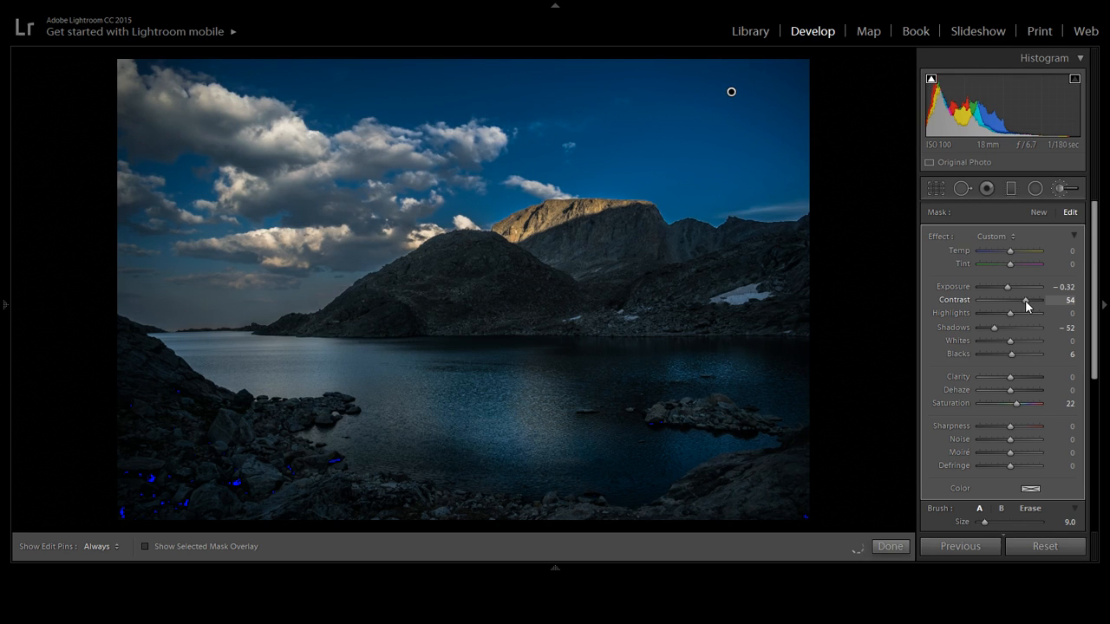
left_click_drag(1025, 300, 1023, 300)
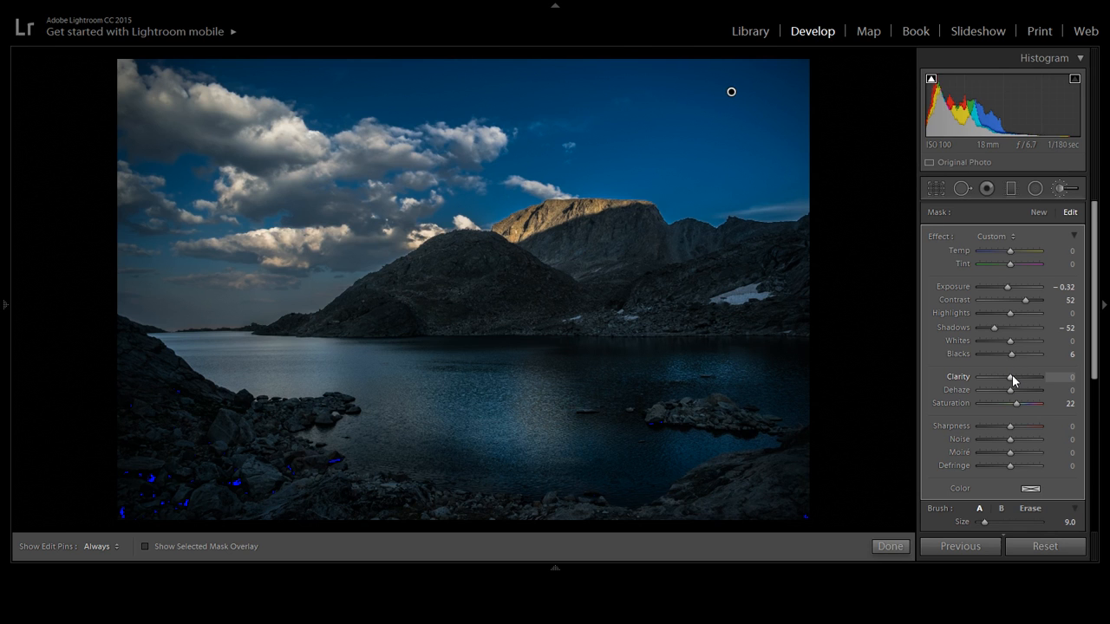
left_click_drag(1012, 375, 1019, 375)
left_click_drag(1016, 378, 1020, 379)
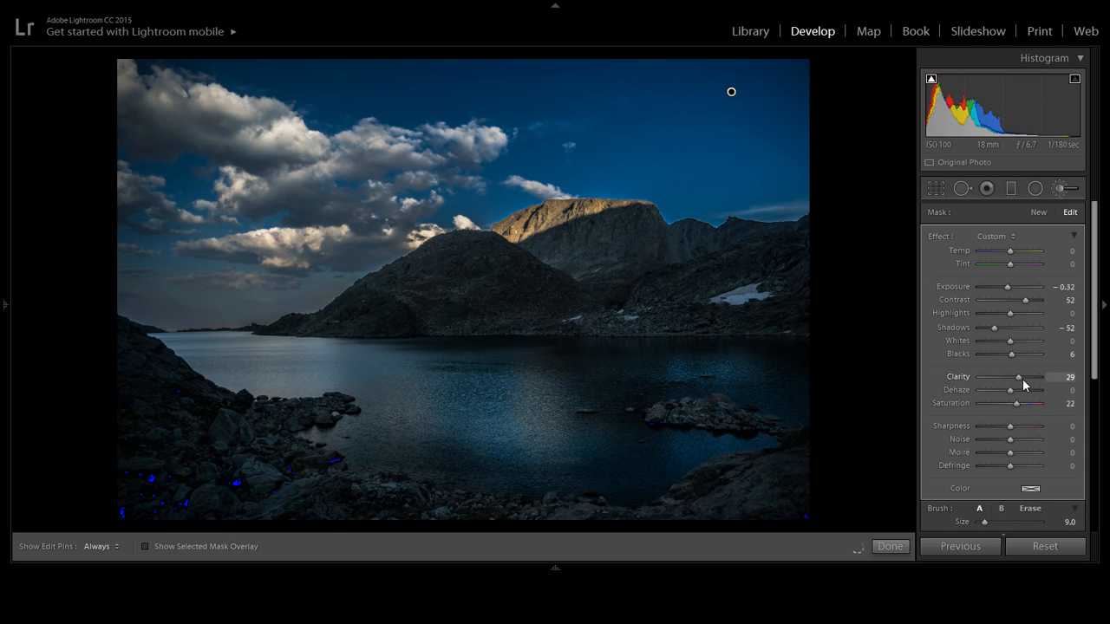
Set the sky adjustment's clarity to 40 and dehaze to 8, and check the mountain ridgeline up close
left_click_drag(1018, 378, 1022, 379)
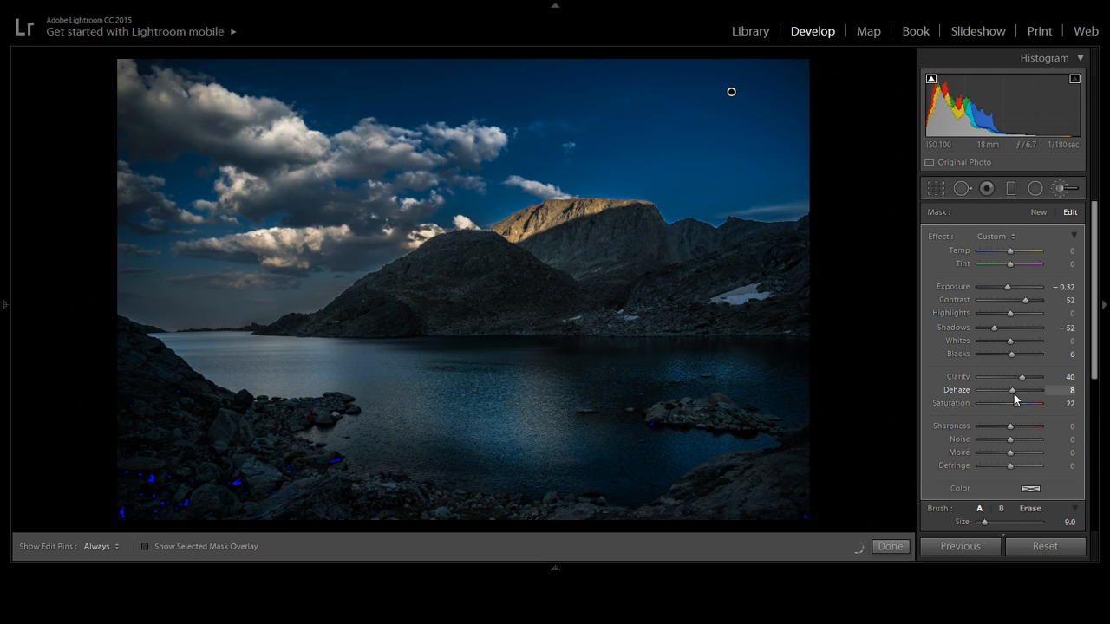
left_click(504, 213)
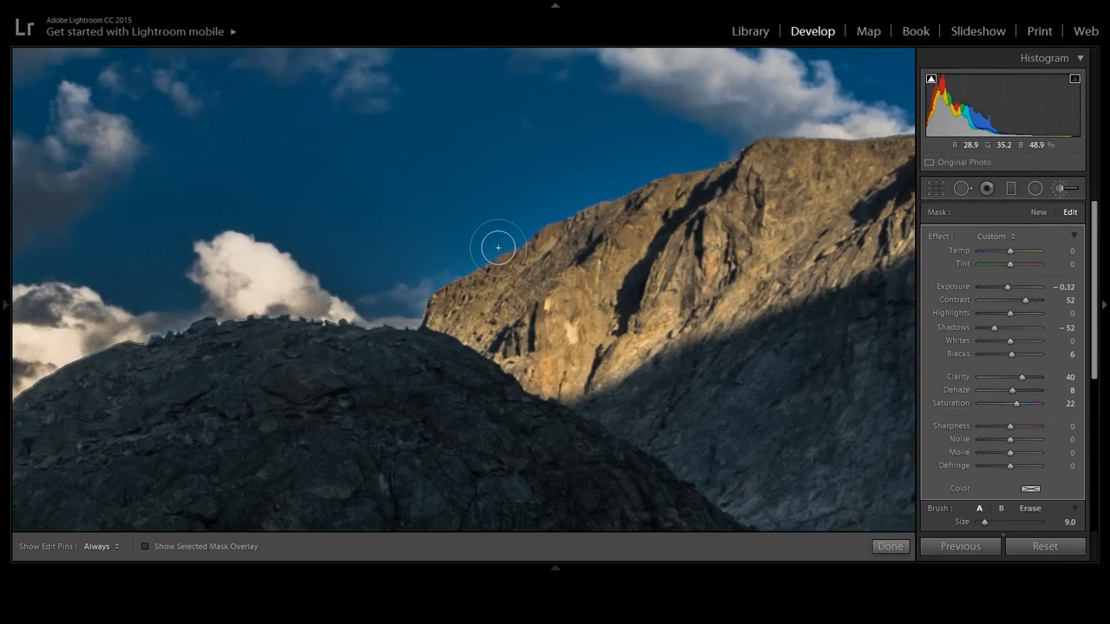
left_click(471, 191)
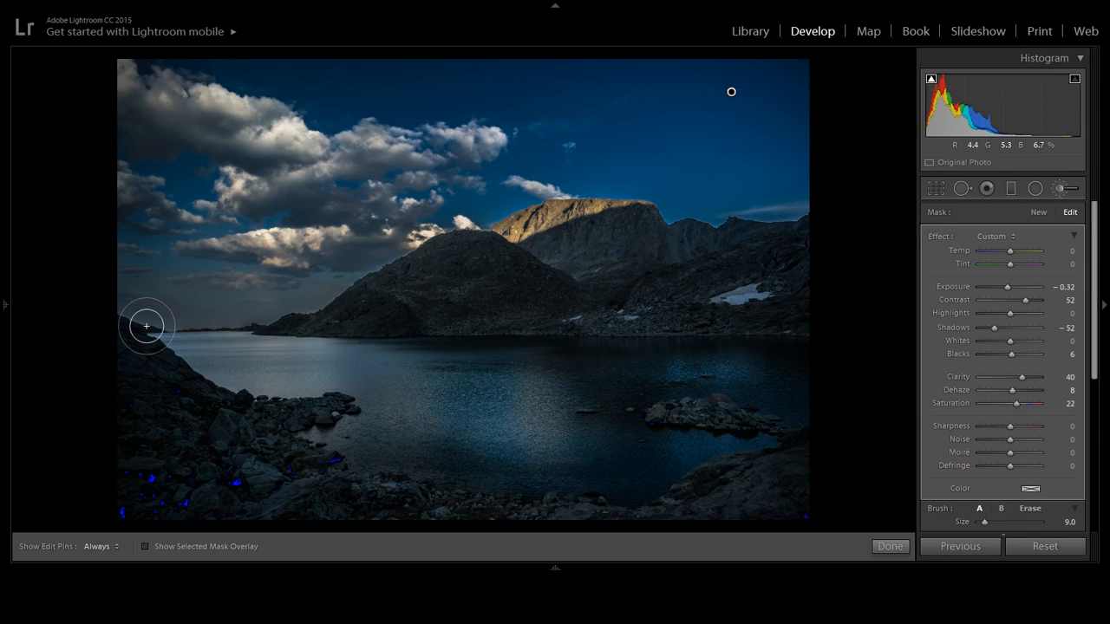
left_click(466, 230)
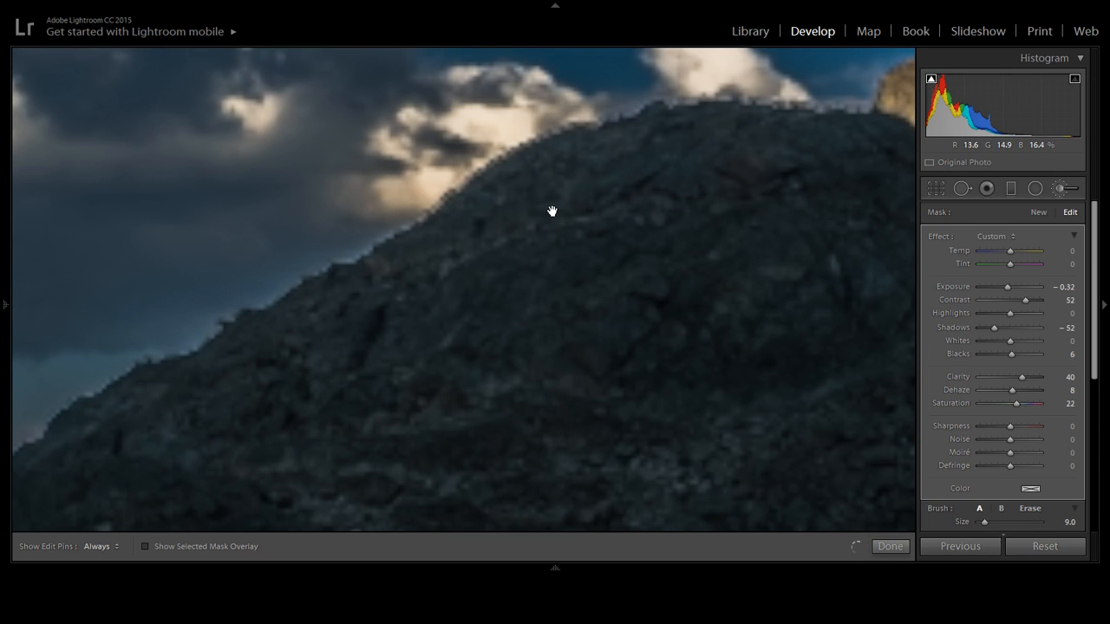
left_click_drag(588, 174, 600, 225)
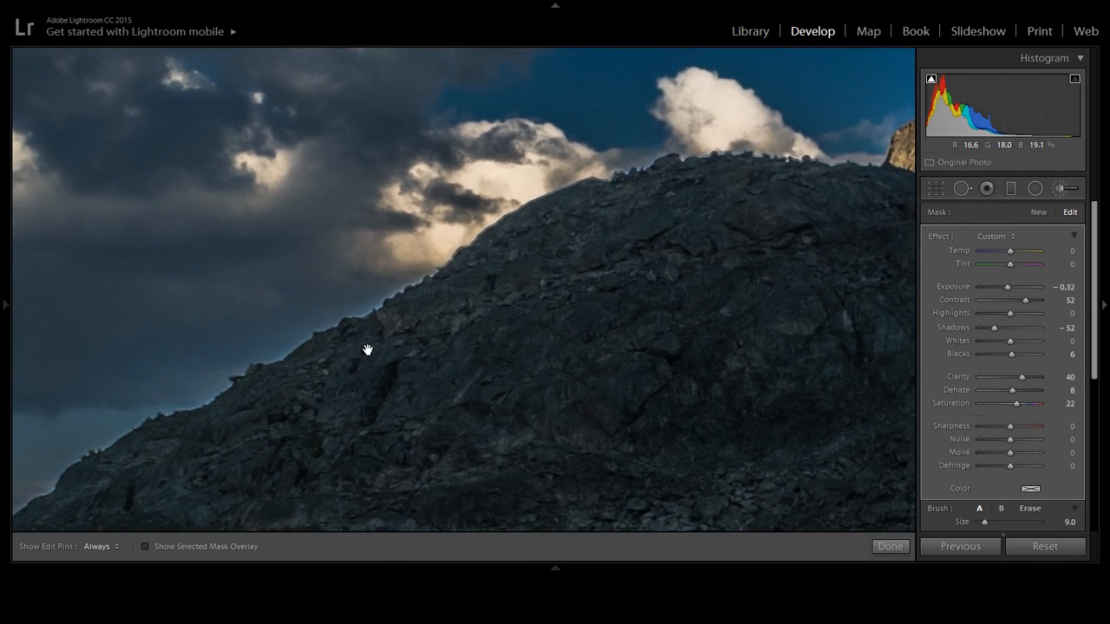
left_click_drag(367, 349, 285, 390)
left_click_drag(644, 213, 344, 332)
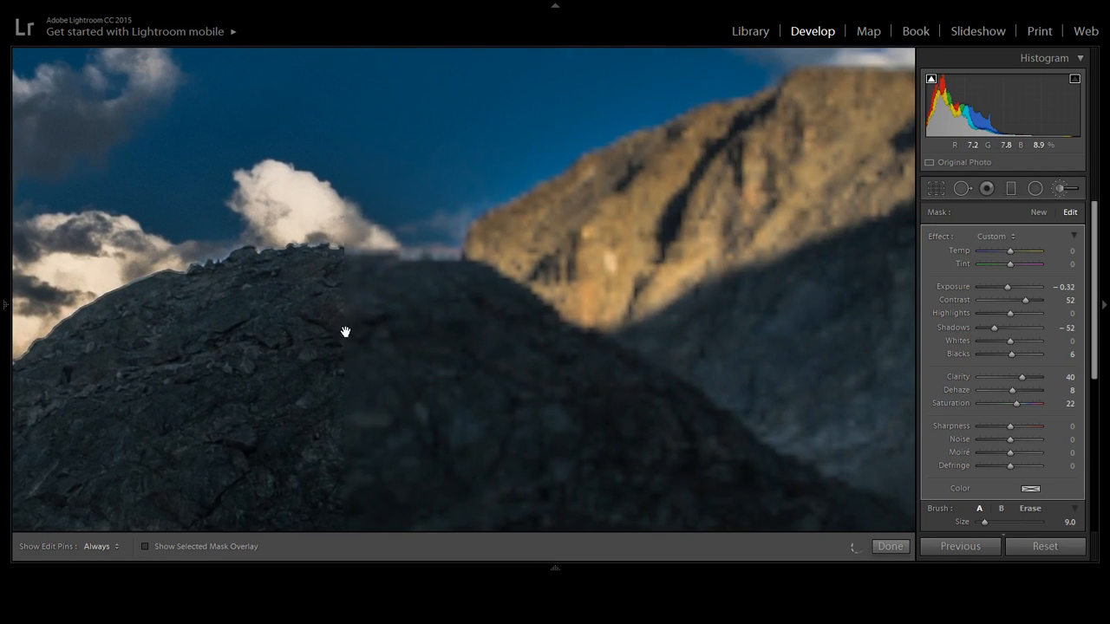
left_click_drag(468, 253, 378, 262)
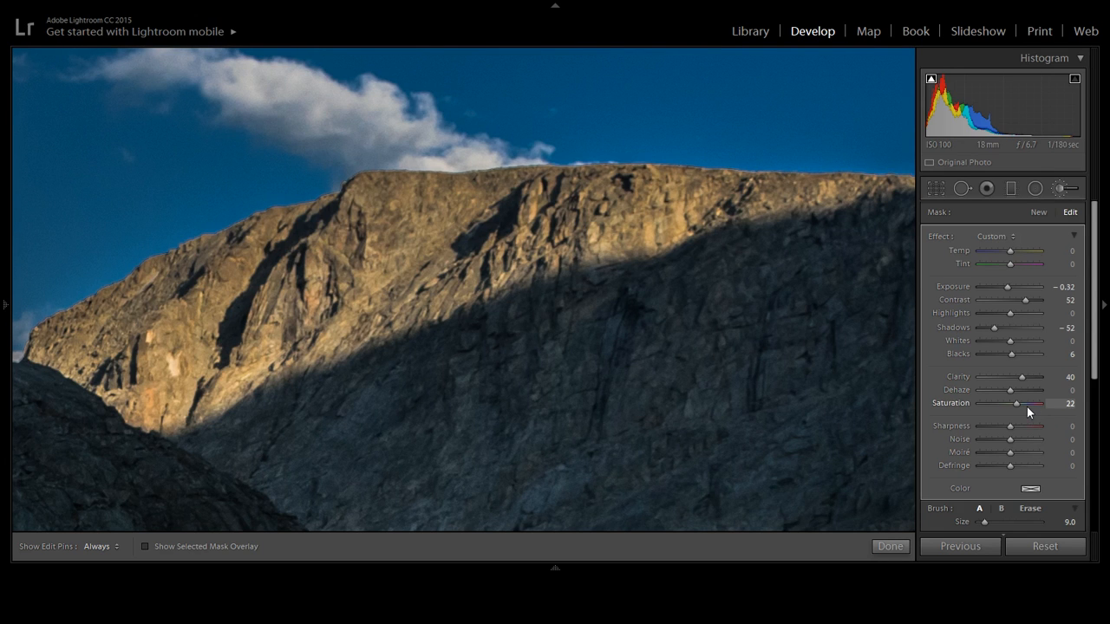
Reset the sky adjustment's clarity, dehaze, exposure, shadows and saturation to 0, and set contrast and whites to 1
double_click(1011, 380)
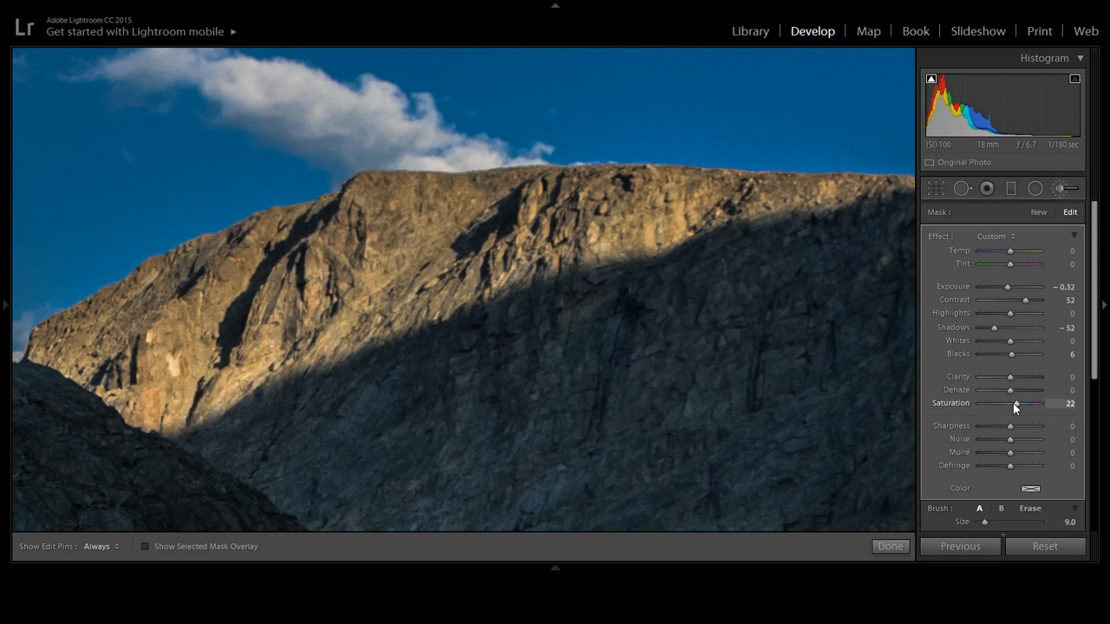
left_click_drag(995, 326, 999, 327)
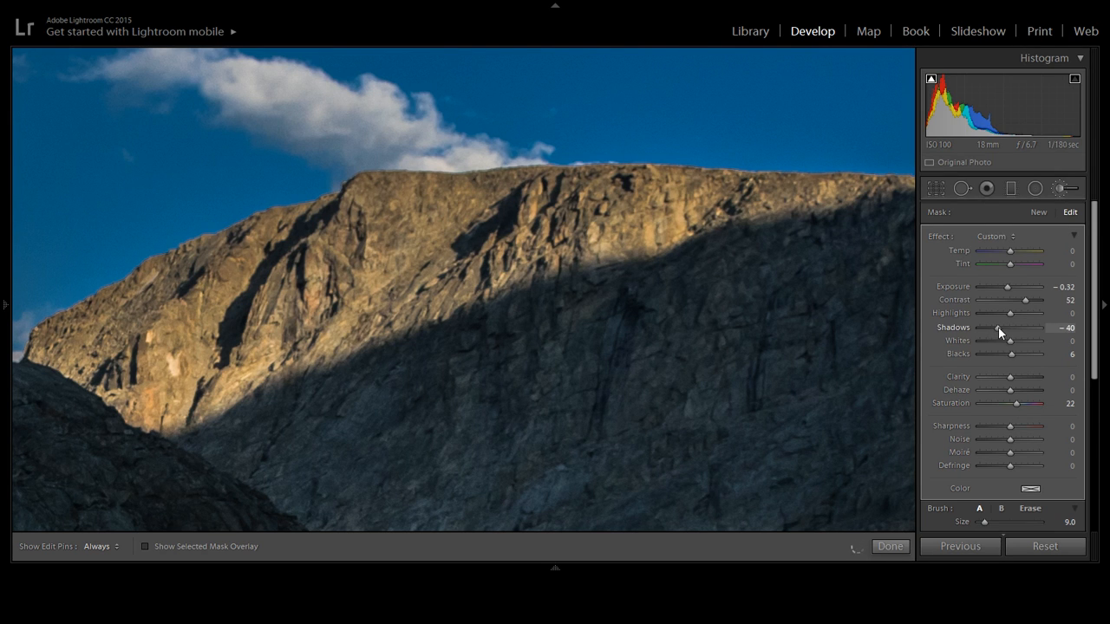
left_click_drag(999, 327, 1009, 302)
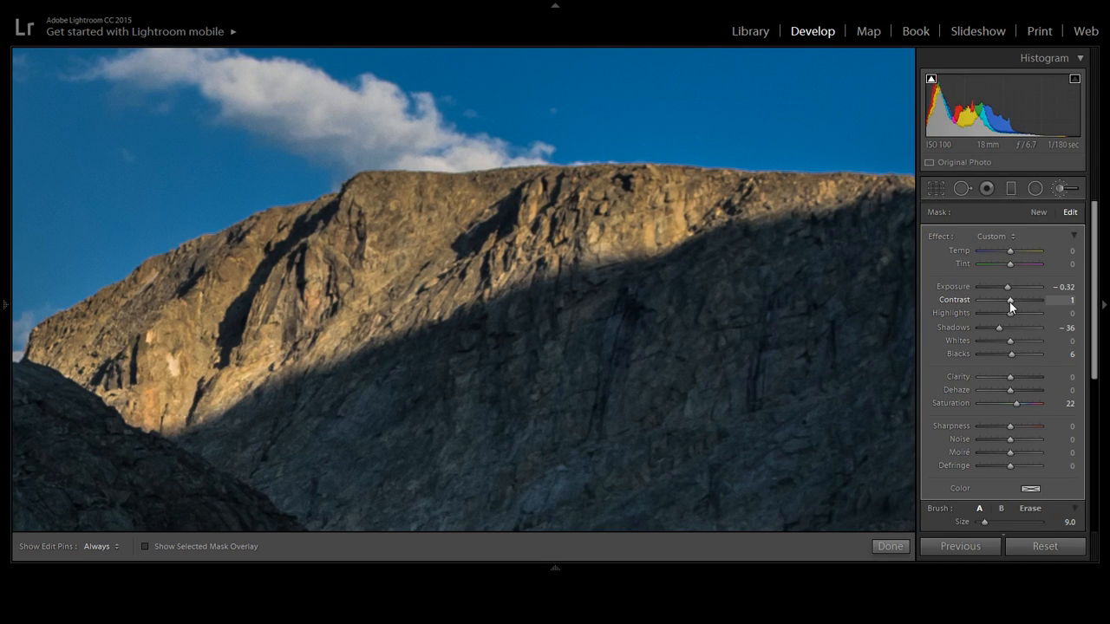
double_click(1008, 286)
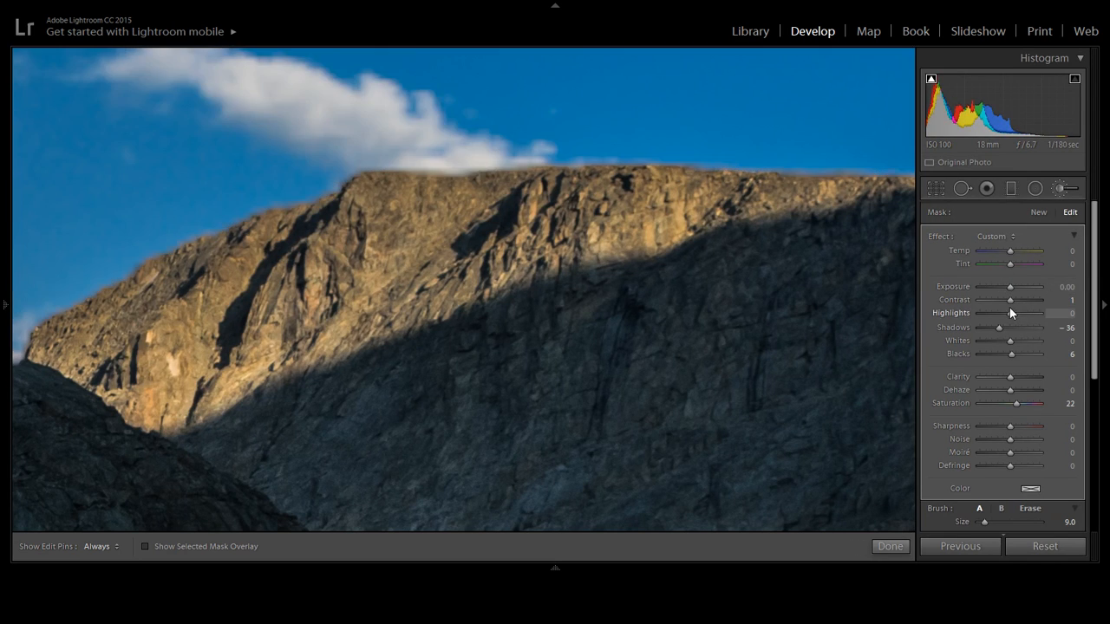
double_click(999, 328)
left_click(1011, 342)
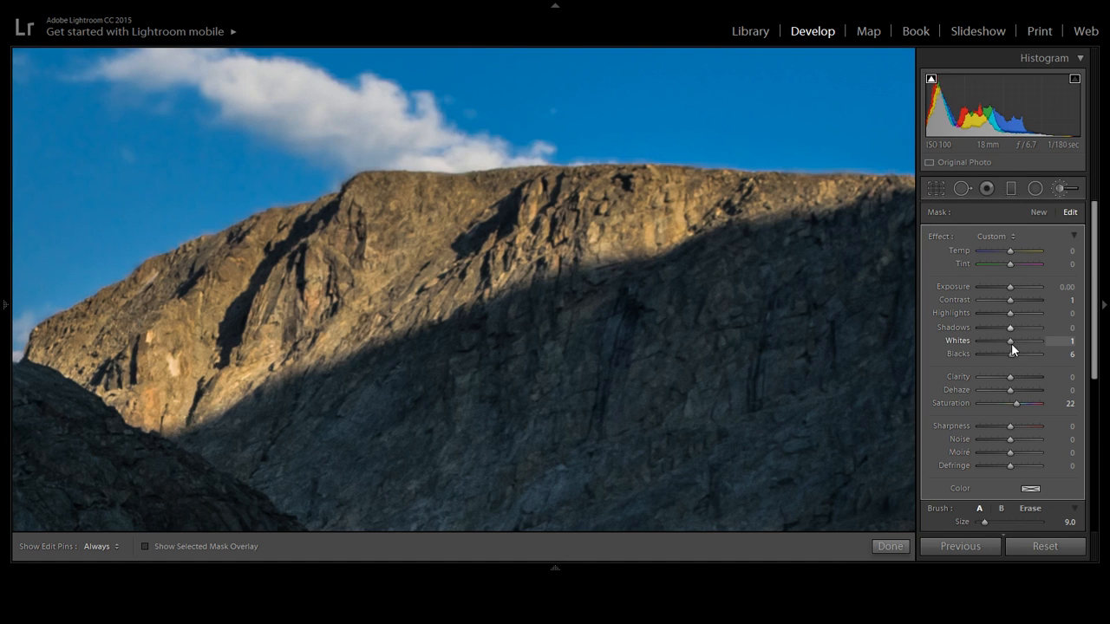
double_click(1016, 404)
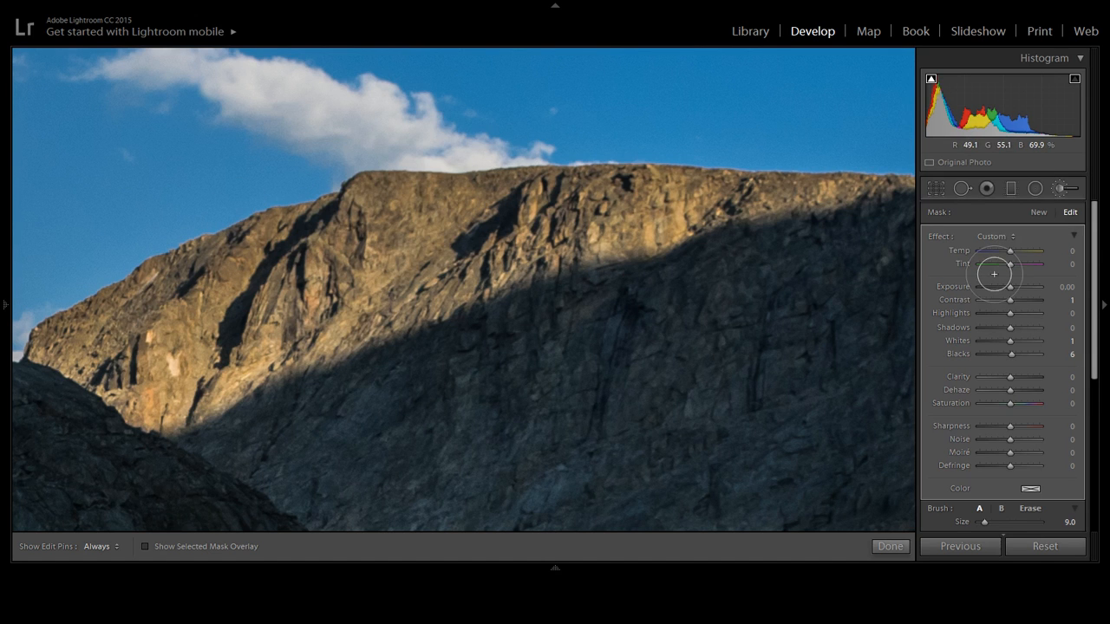
Set the sky adjustment's contrast to 33, shadows to -33, clarity to 26 and dehaze to 29
left_click_drag(1009, 287, 1007, 292)
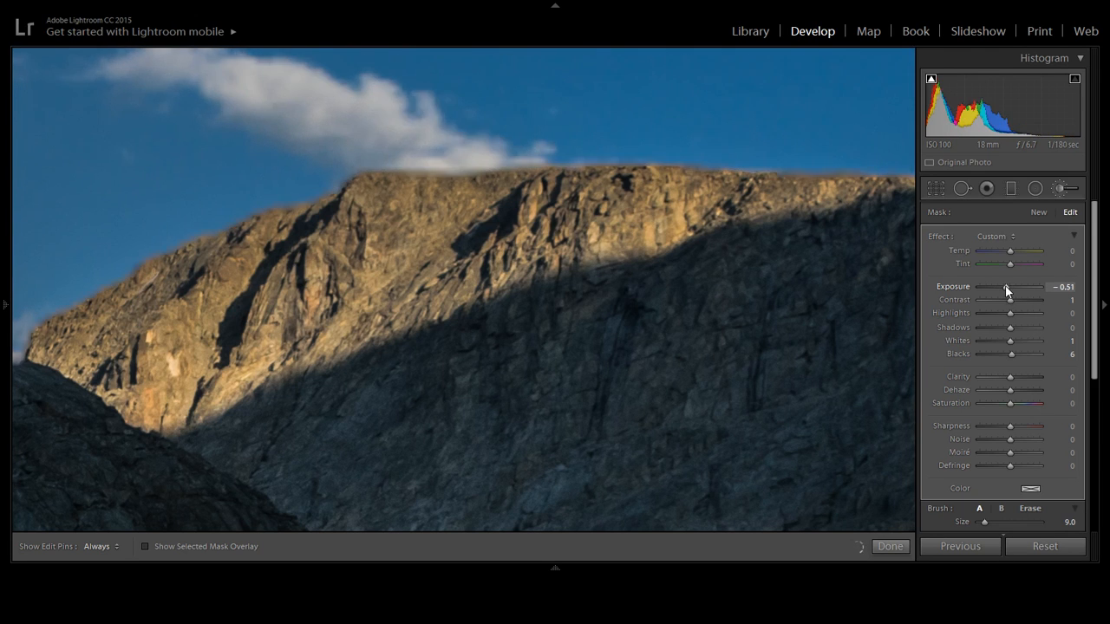
double_click(1006, 287)
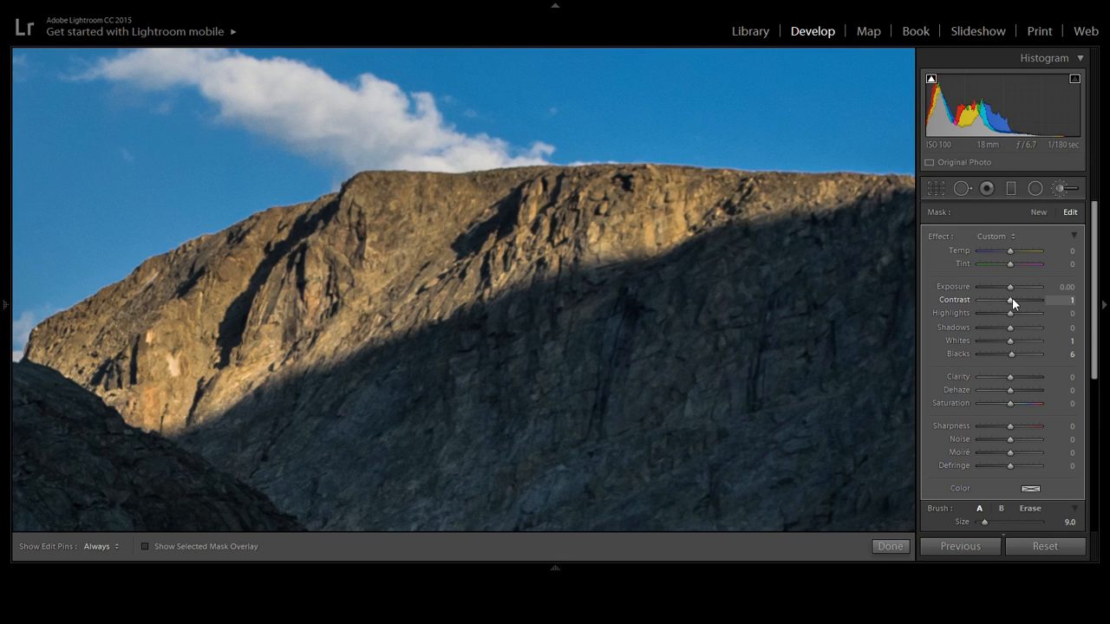
mouse_move(1012, 298)
left_mouse_down()
mouse_move(1031, 302)
mouse_move(982, 298)
mouse_move(1026, 303)
mouse_move(1013, 330)
mouse_move(999, 328)
left_mouse_up()
left_click_drag(1009, 376, 1020, 377)
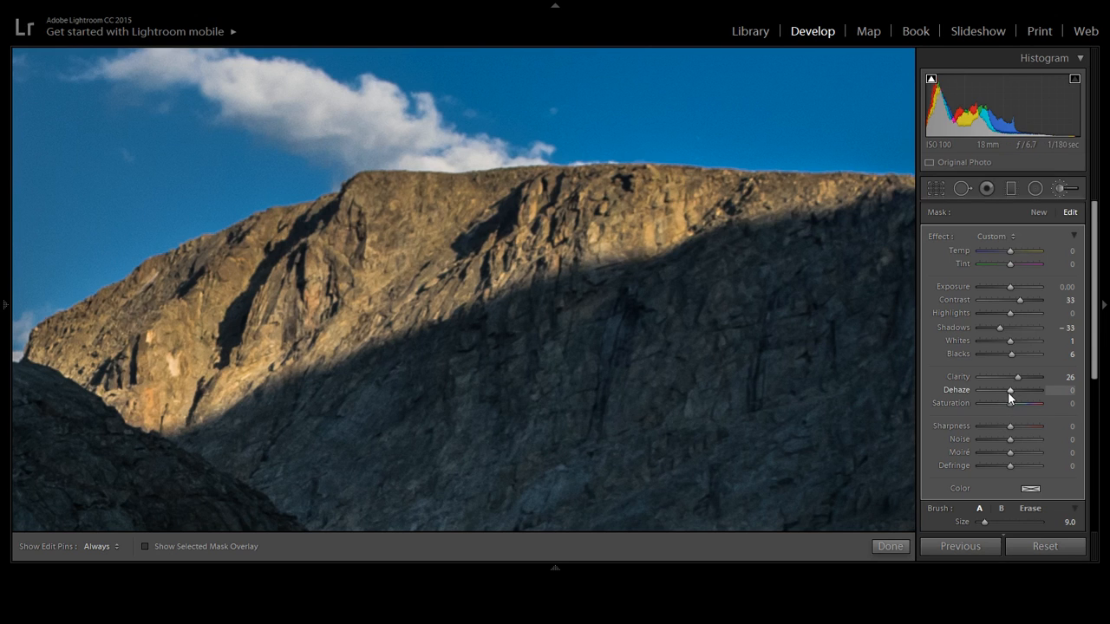
left_click_drag(1013, 393, 1018, 392)
key("z")
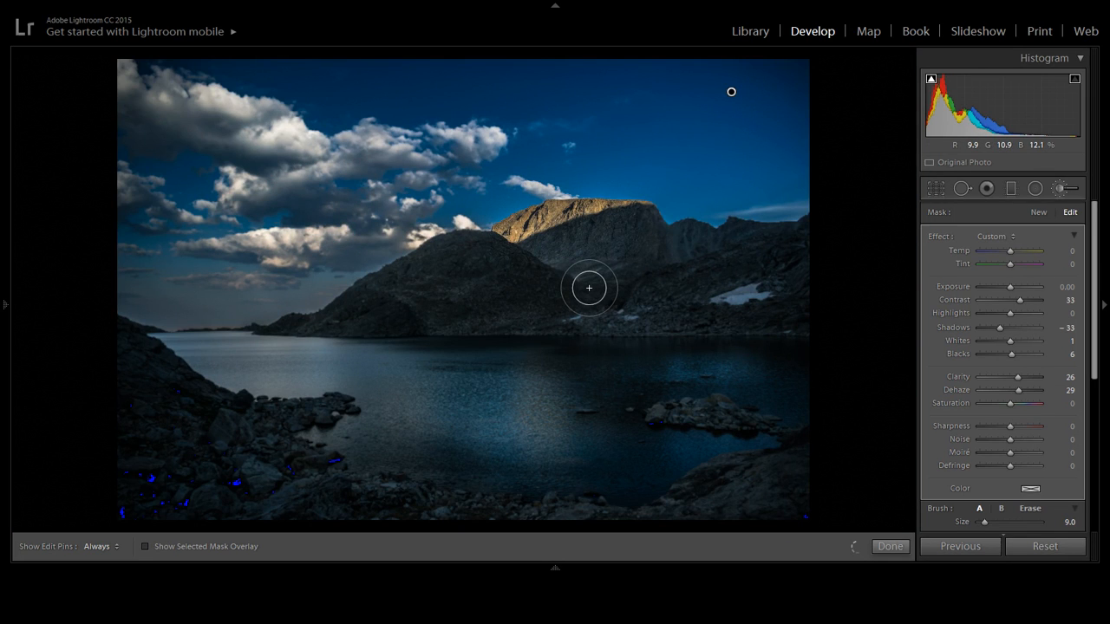
Examine the sky mask's edge along the sunlit peak and the neighbouring ridge up close, and return to the whole photo
left_click(523, 192)
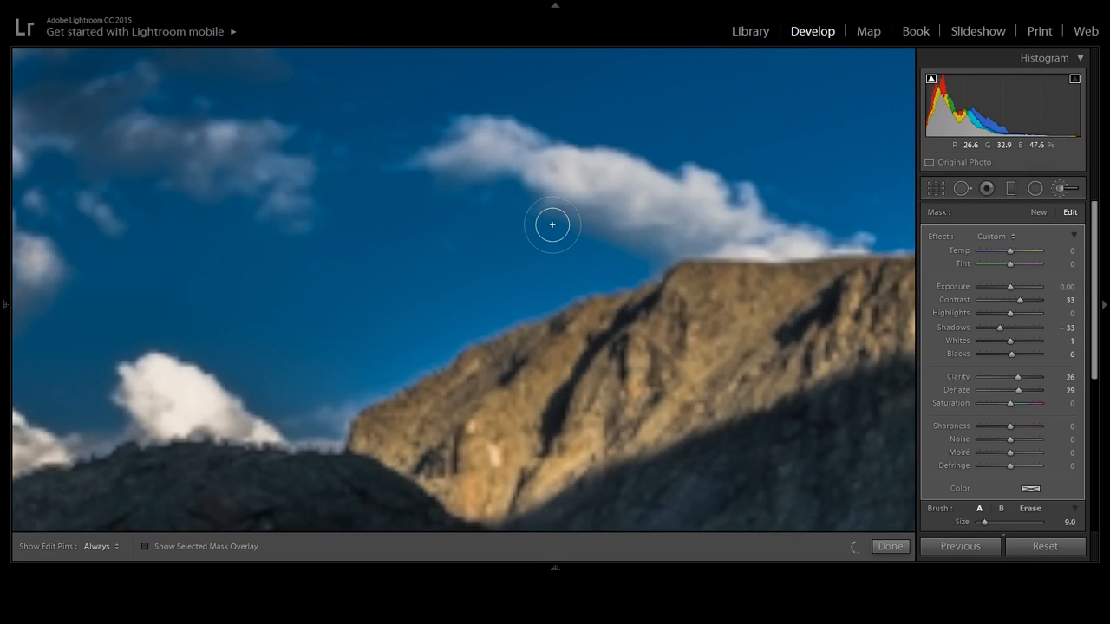
scroll(544, 231, "down", 5)
scroll(551, 231, "up", 5)
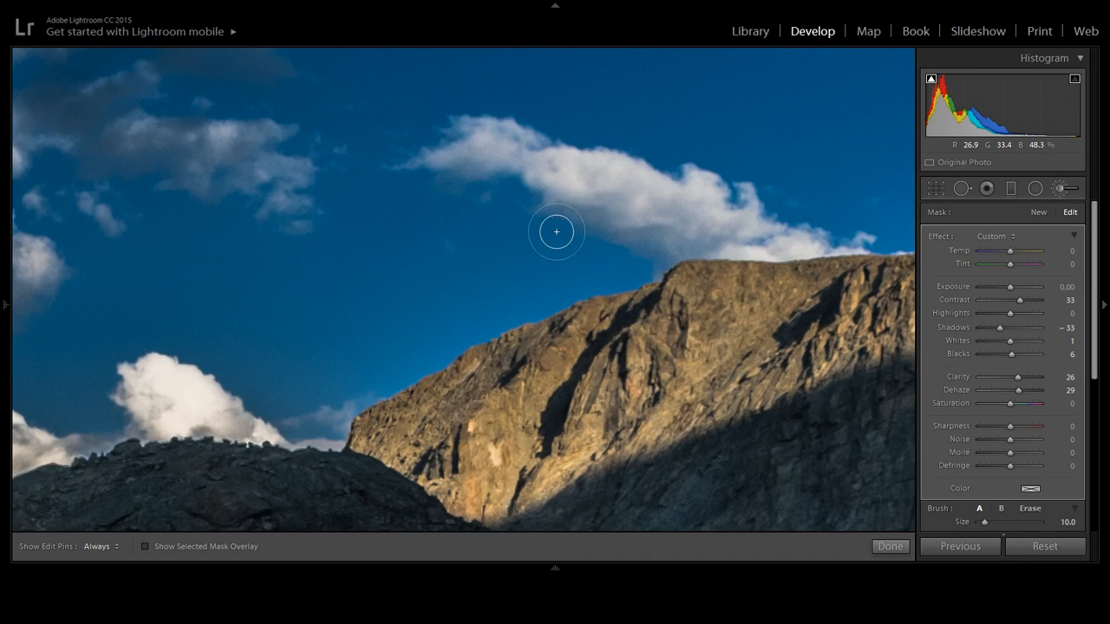
scroll(392, 301, "up", 4)
key("h")
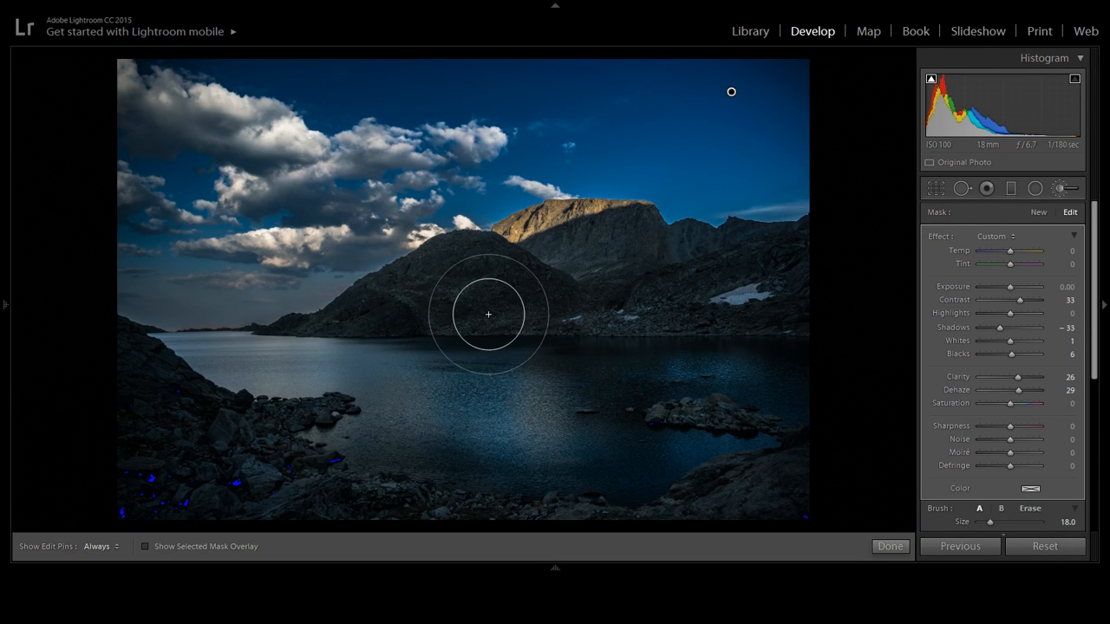
key("z")
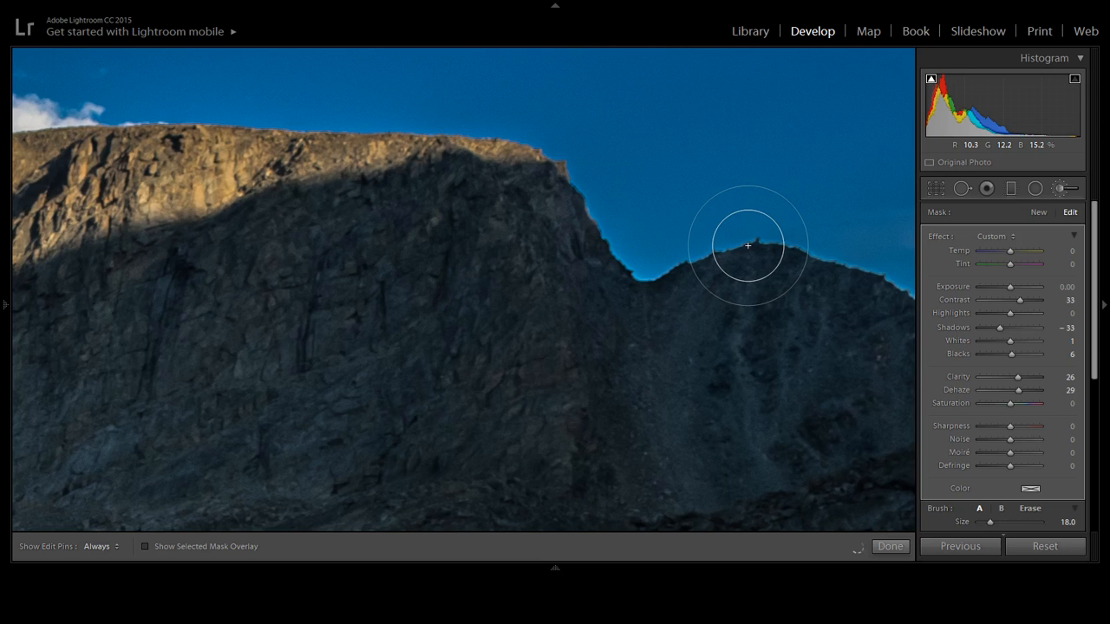
key("z")
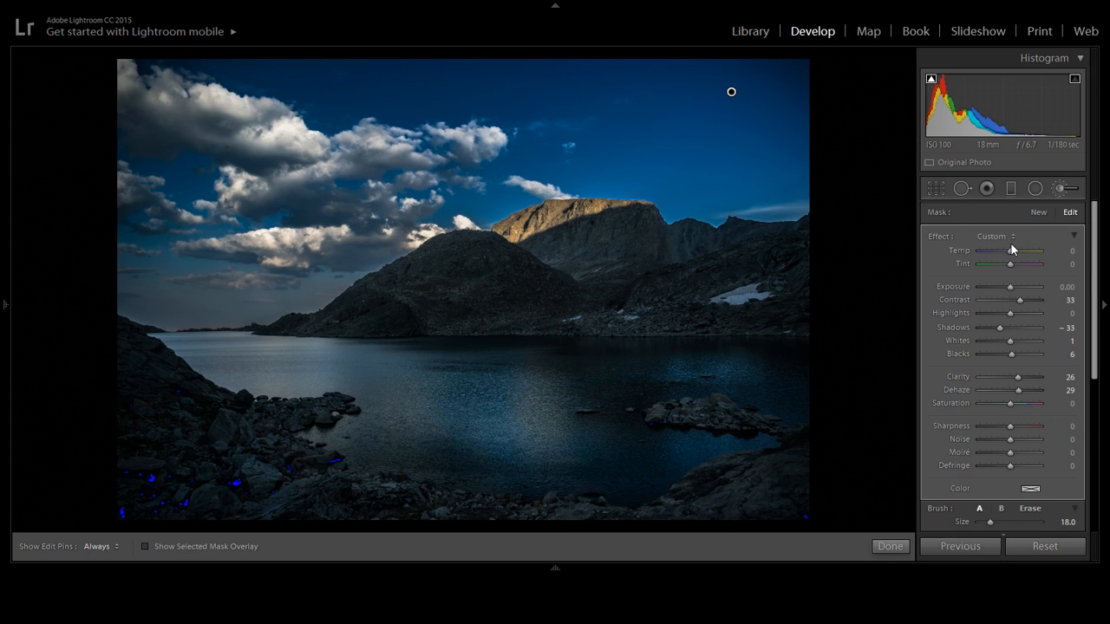
Set the sky adjustment's temperature to 10, exposure to 0.60 and blacks to 0
left_click_drag(1010, 250, 1055, 259)
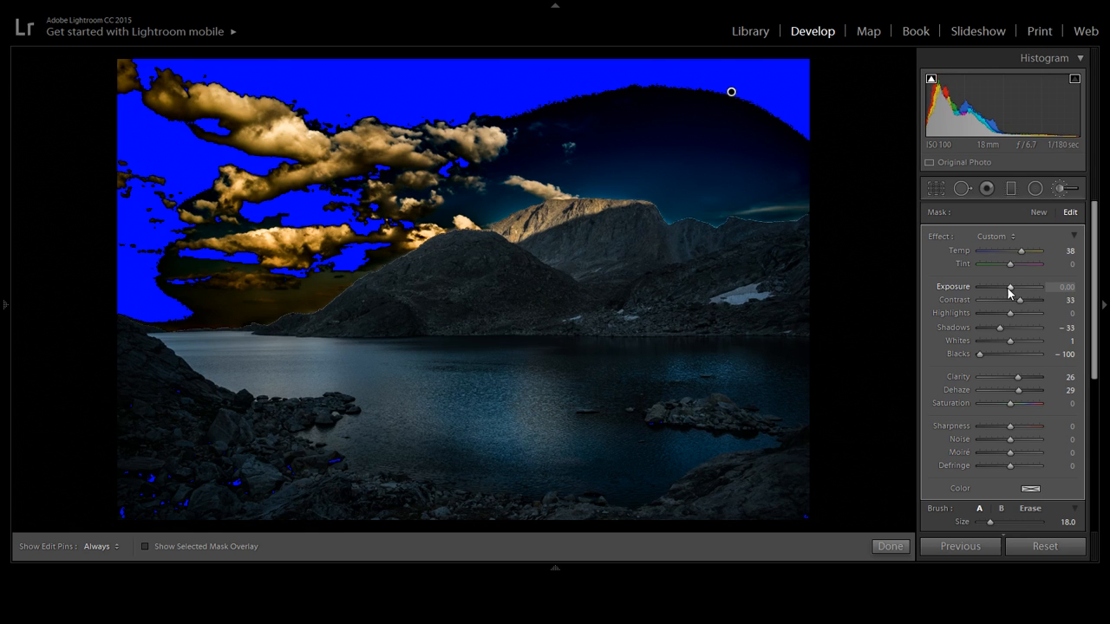
mouse_move(1010, 293)
left_mouse_down()
mouse_move(984, 290)
mouse_move(1012, 281)
left_mouse_up()
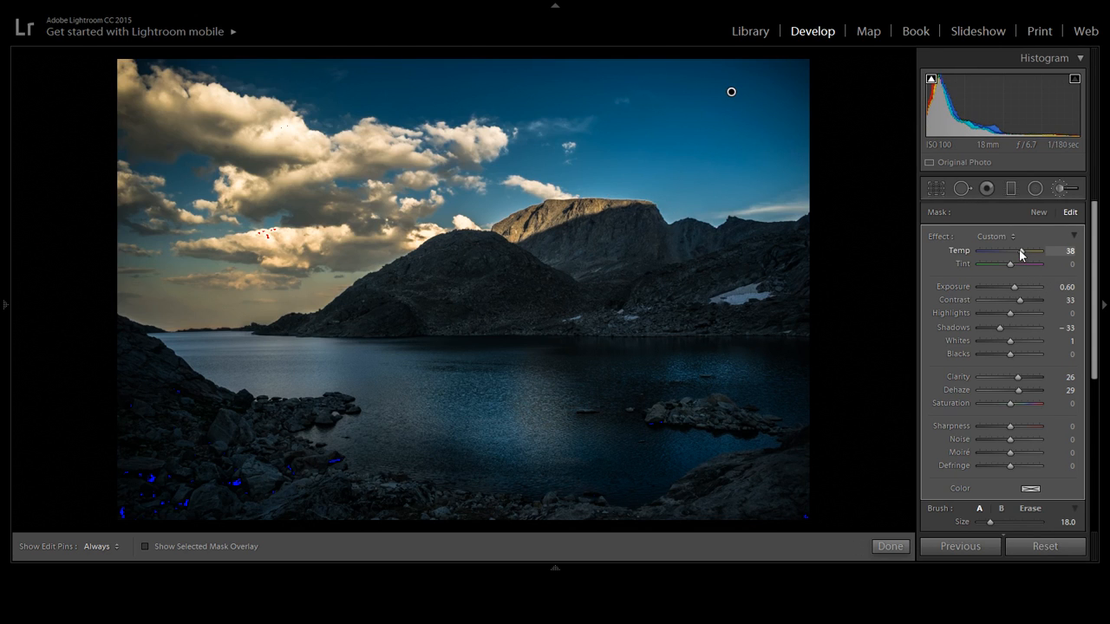
left_click_drag(1022, 252, 1015, 251)
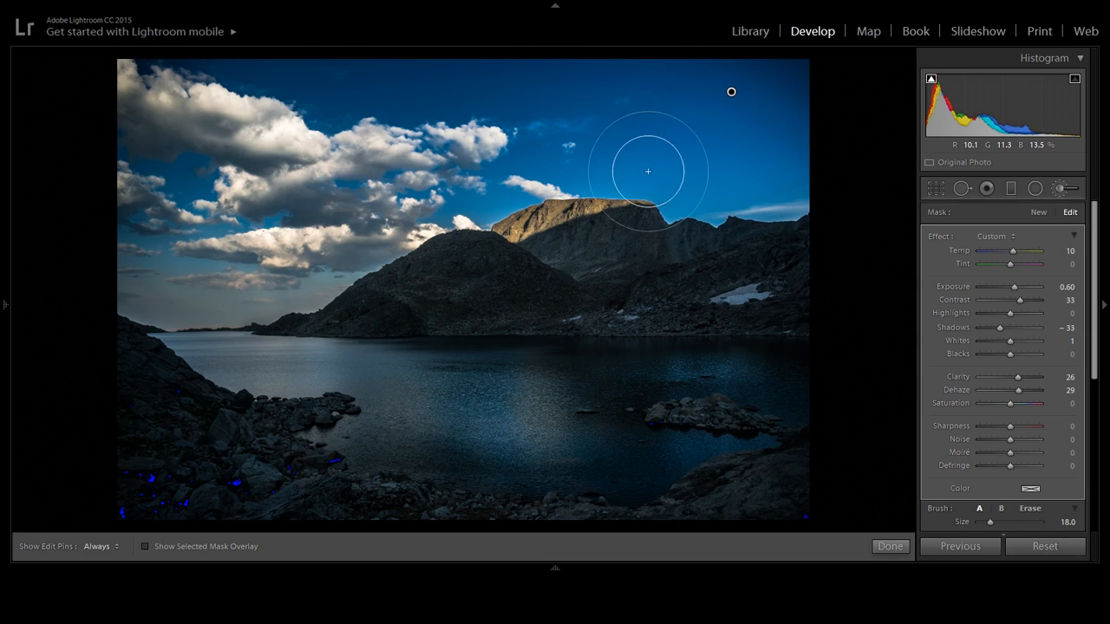
left_click(493, 129)
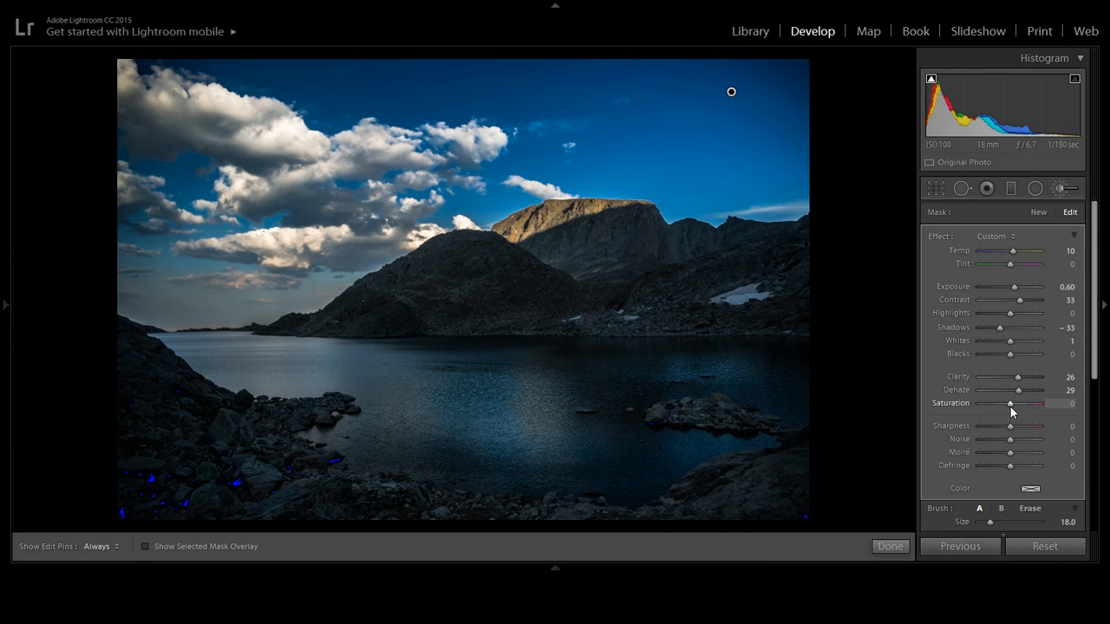
Try a saturation of 45 on the sky adjustment and reset it to 0
left_click_drag(1011, 411, 1016, 411)
left_click(1022, 404)
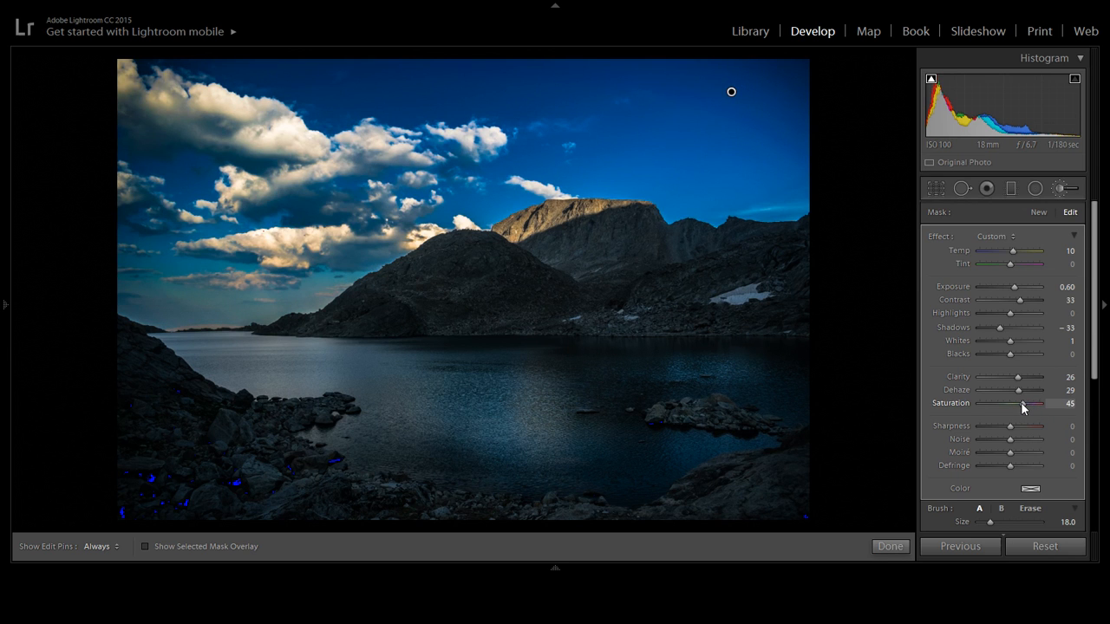
double_click(1022, 403)
scroll(1087, 282, "down", 1)
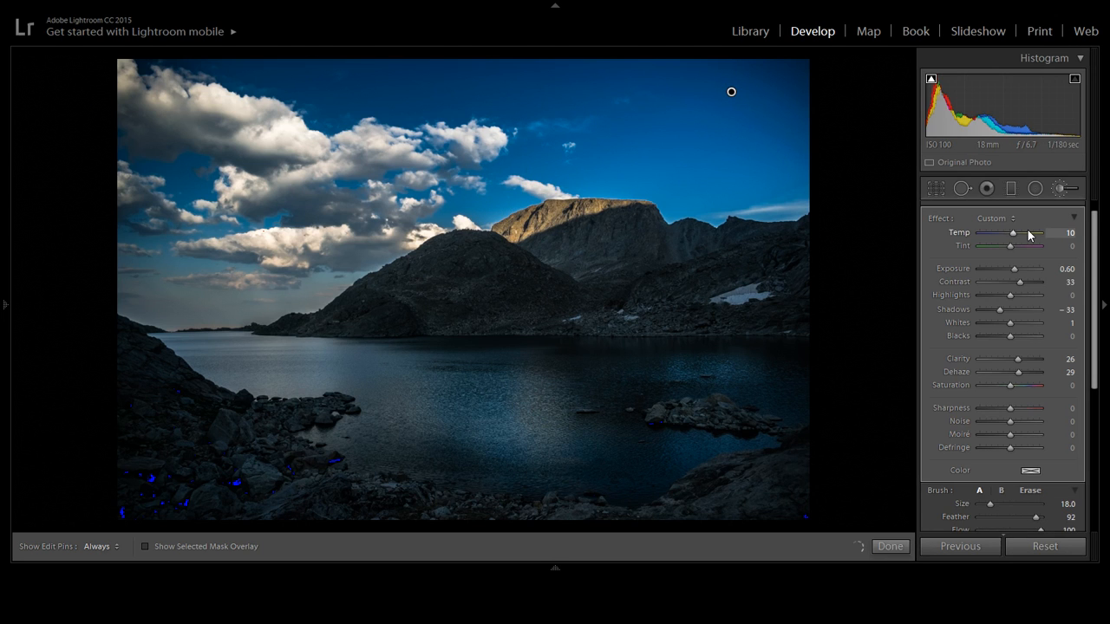
Brush a new size 10 adjustment over the hazy sky above the distant horizon, check its mask, and delete it
key("k")
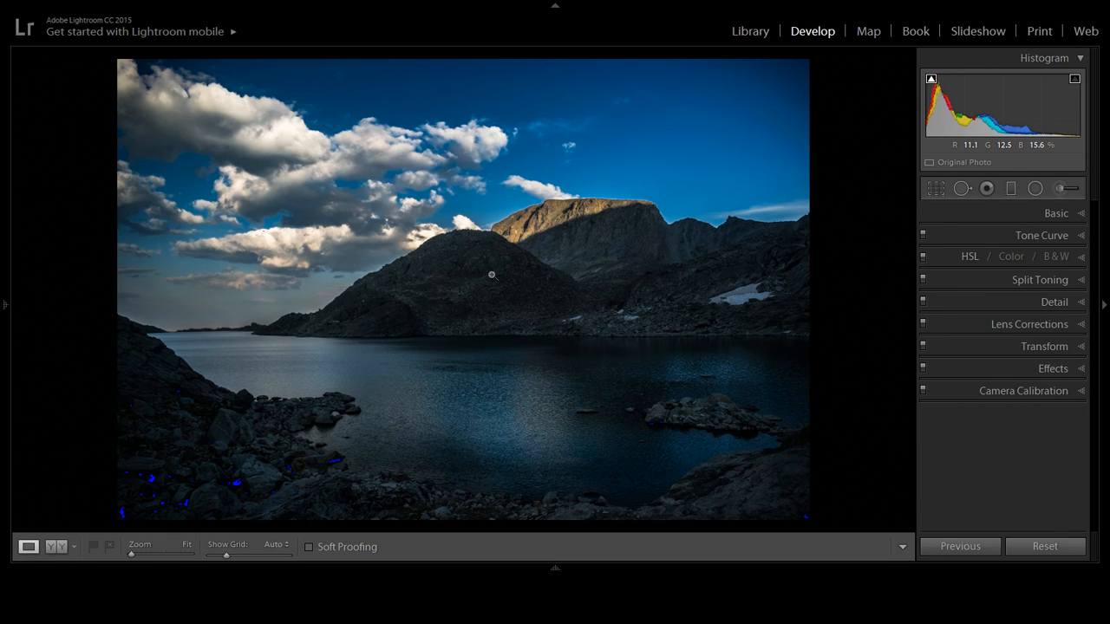
key("k")
scroll(171, 322, "down", 5)
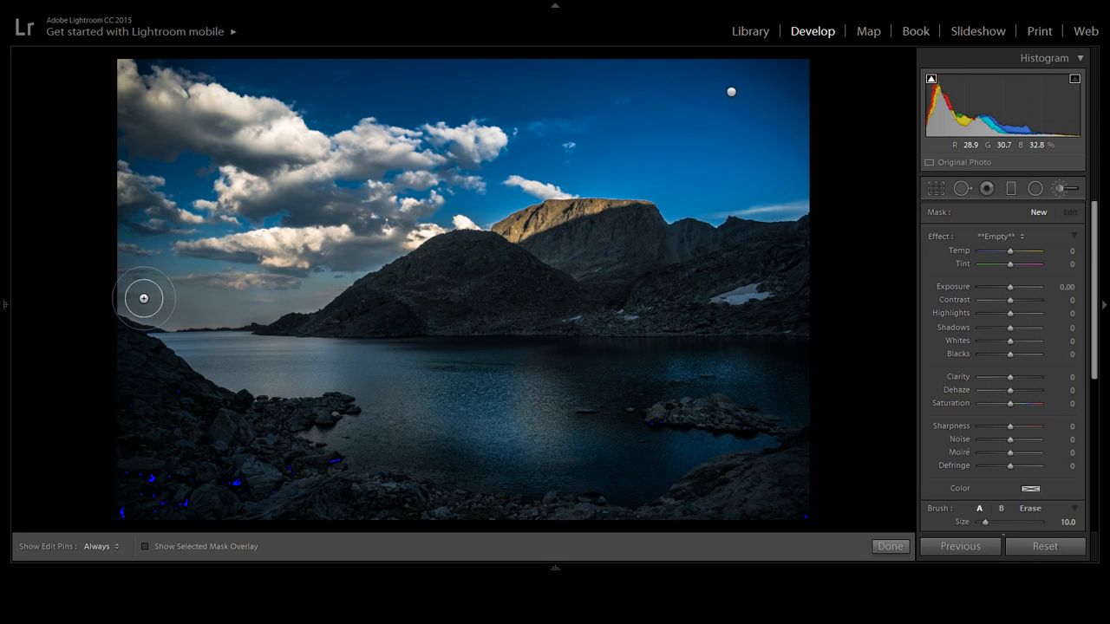
scroll(193, 303, "up", 2)
left_click_drag(193, 303, 252, 301)
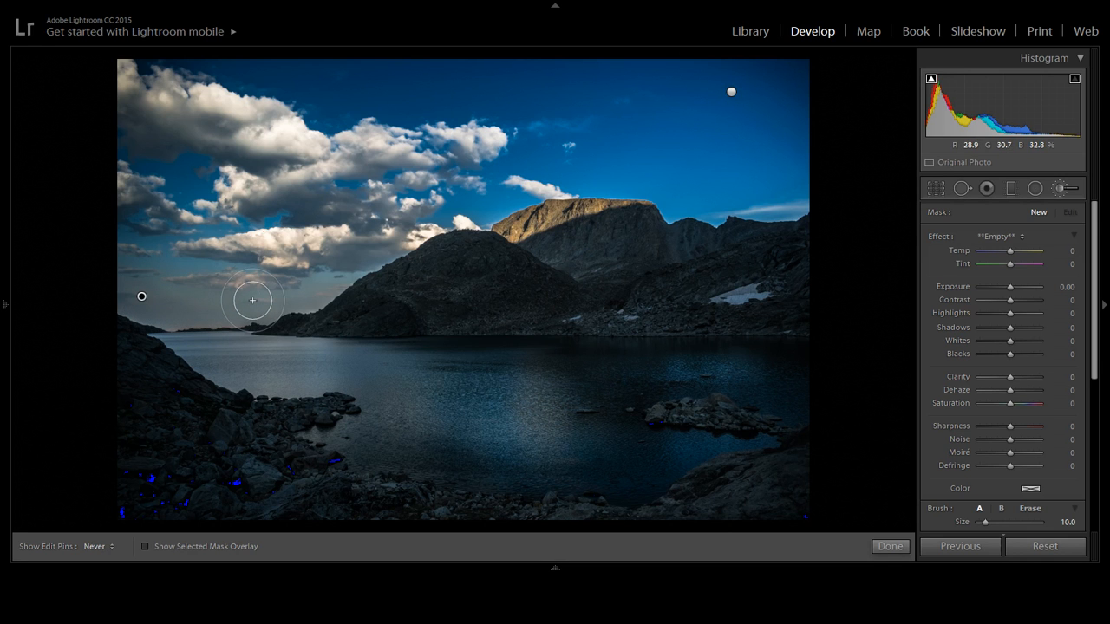
left_click_drag(345, 378, 338, 379)
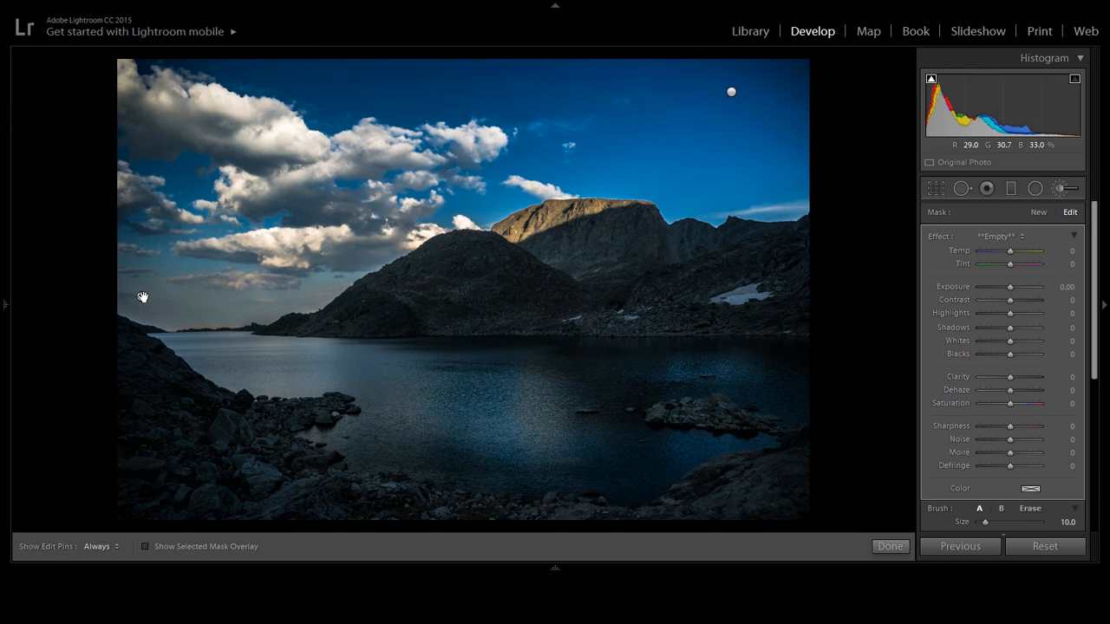
mouse_move(143, 297)
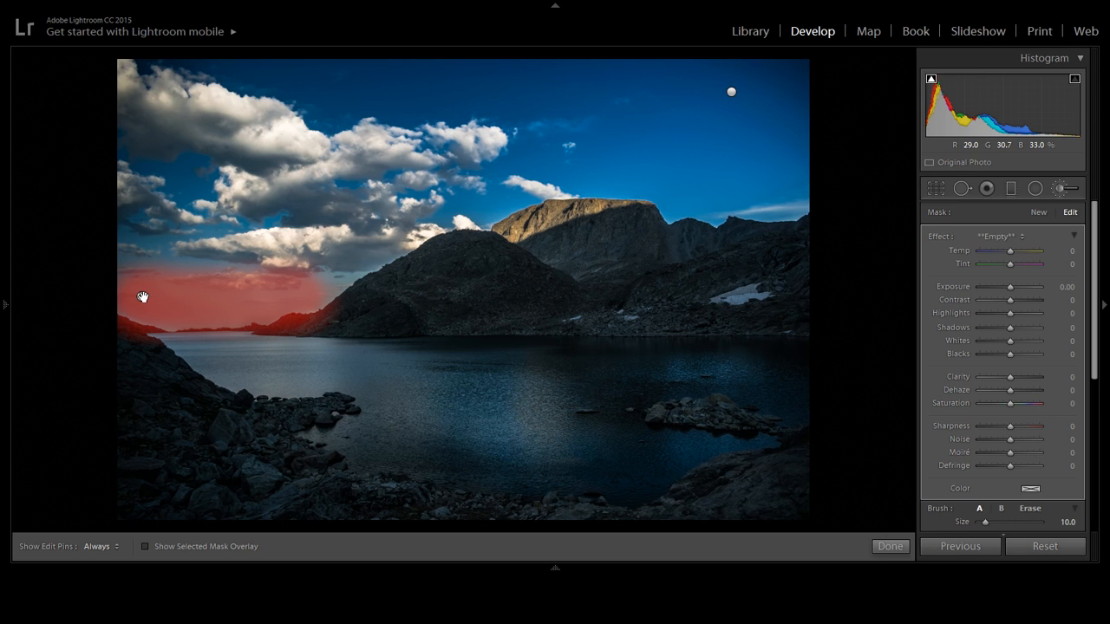
key("Delete")
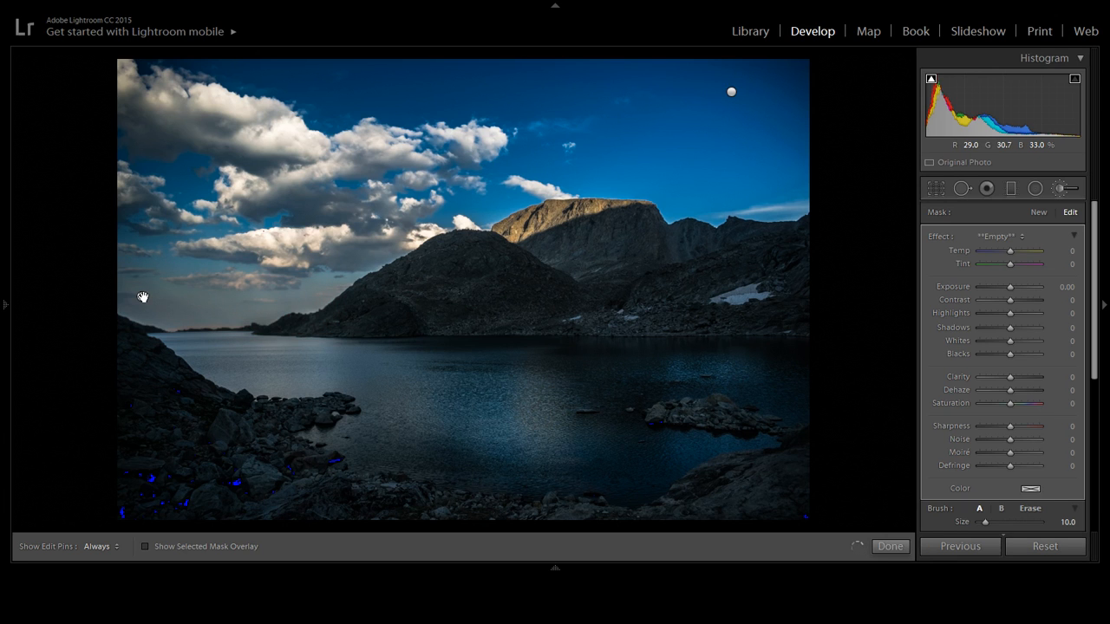
scroll(1085, 417, "down", 5)
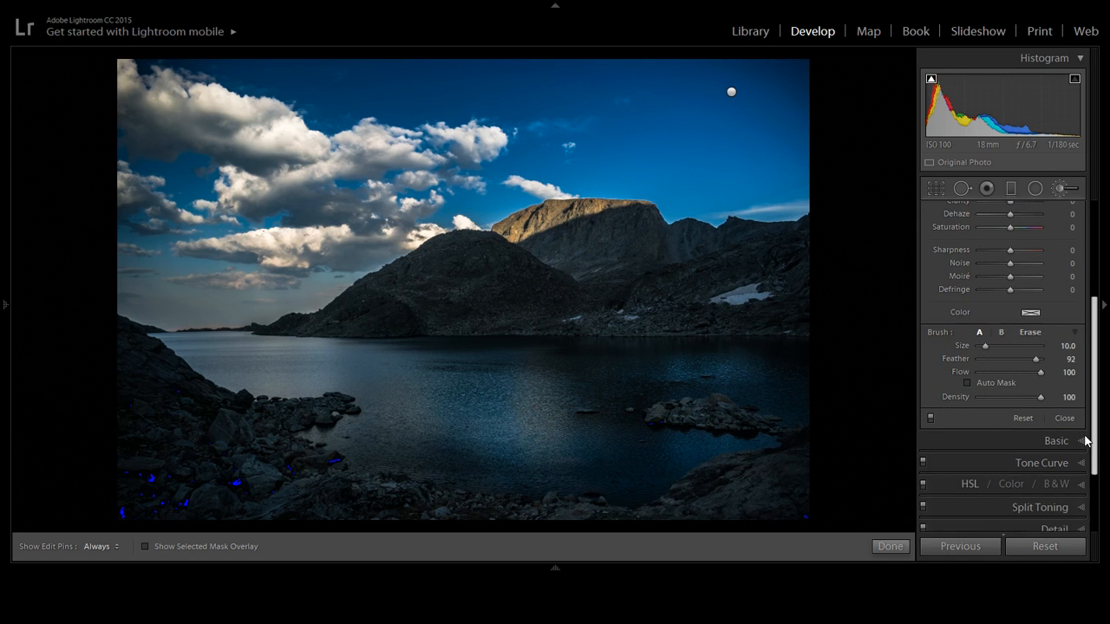
Brush a new size 10 adjustment over the hazy sky above the distant horizon with Auto Mask on, and show its mask overlay
scroll(1085, 441, "up", 1)
left_click(968, 403)
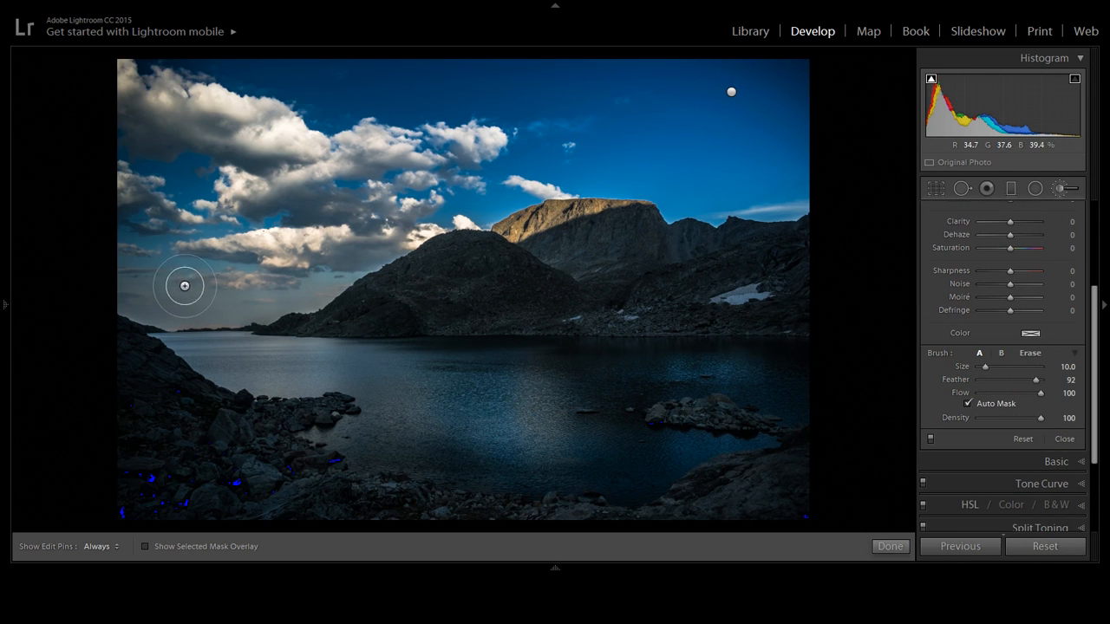
left_click(163, 303)
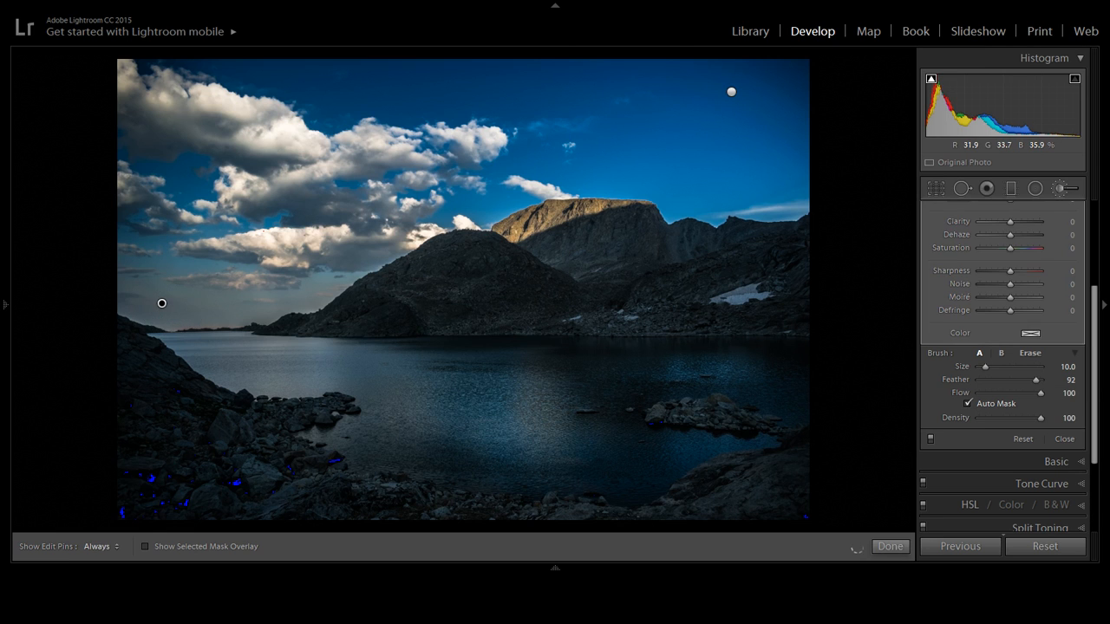
left_click_drag(240, 309, 315, 297)
mouse_move(160, 304)
key("o")
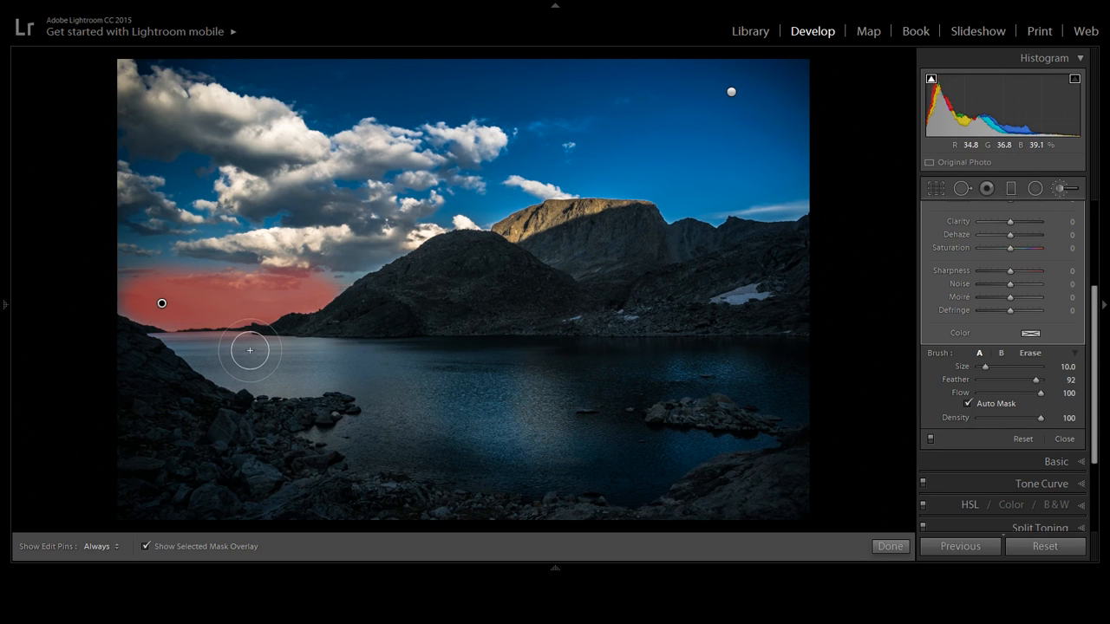
Extend the hazy sky mask to the photo's edge and the mountain slope with a size 6 brush, and hide the mask overlay
key("alt")
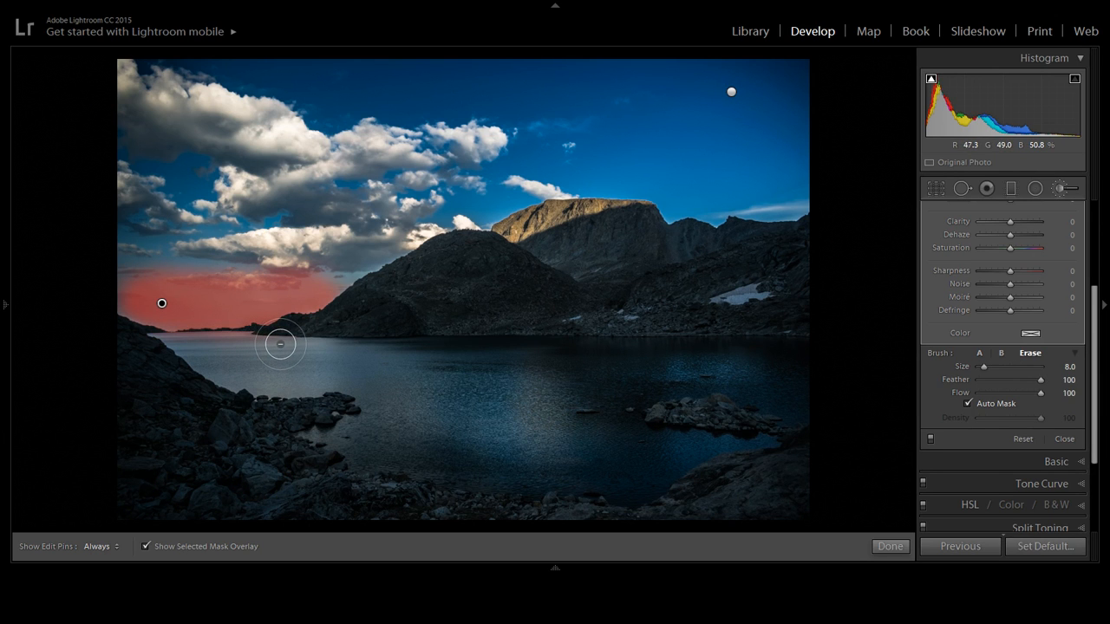
scroll(280, 344, "down", 3)
key("h")
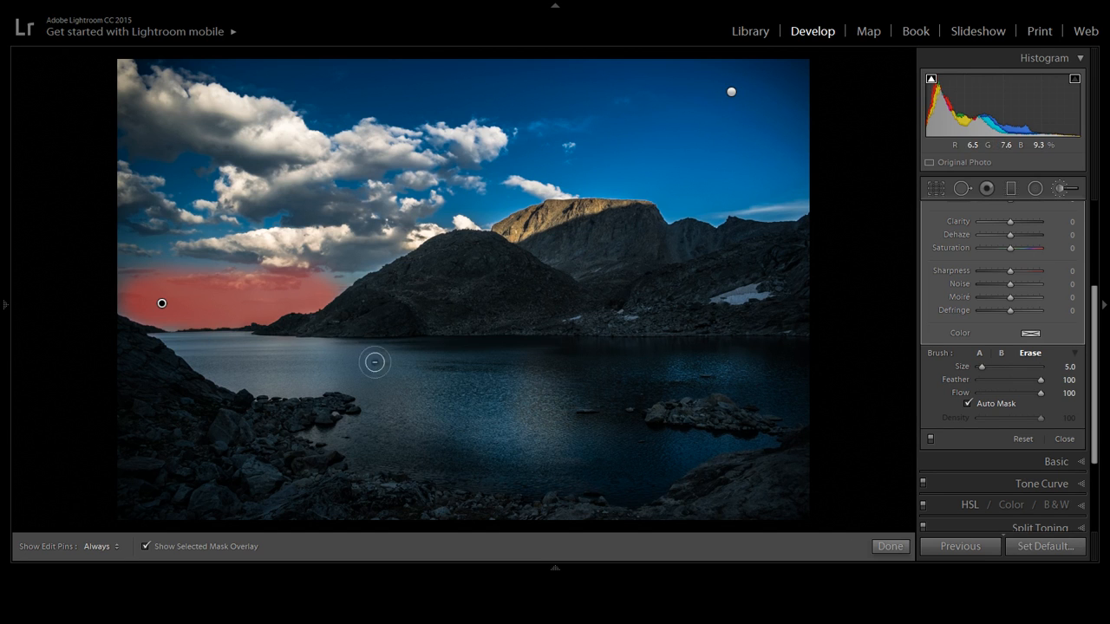
key("h")
scroll(144, 292, "down", 3)
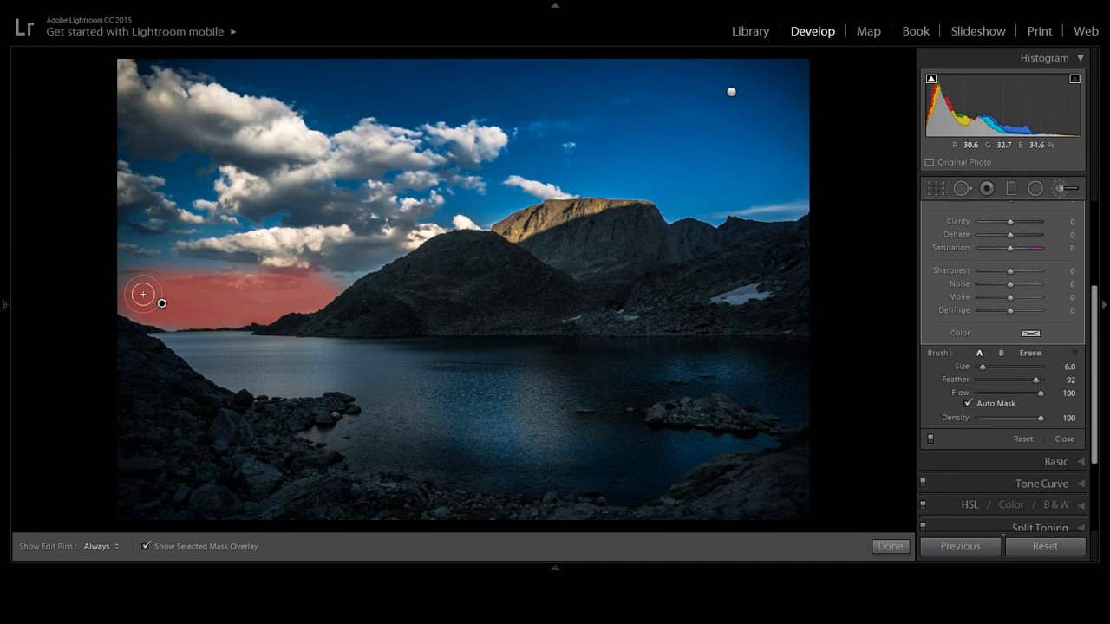
key("h")
key("h")
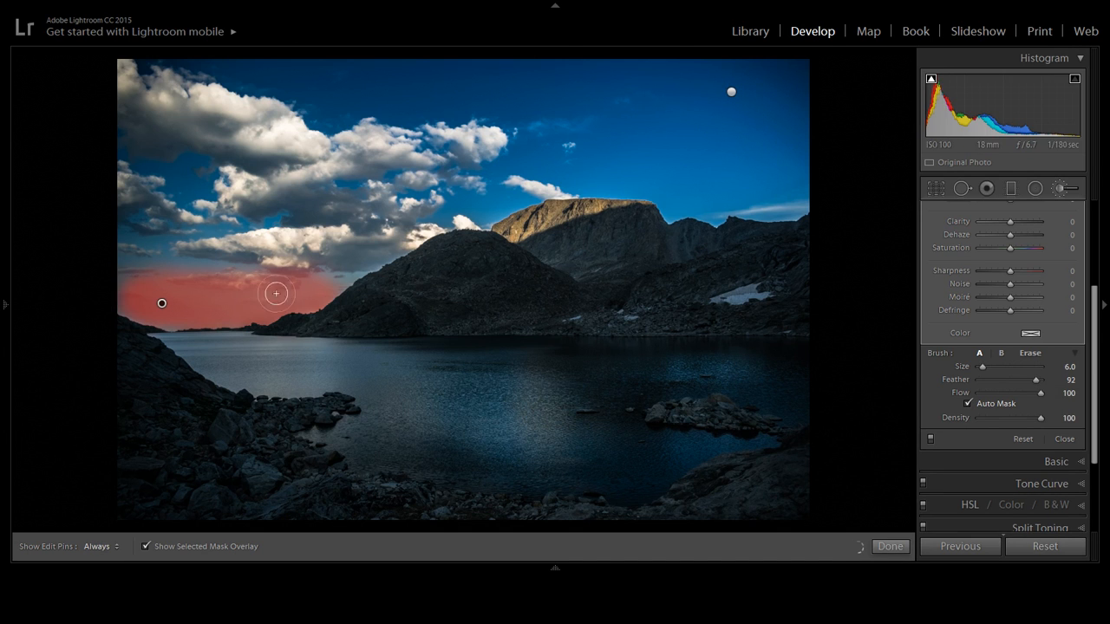
key("h")
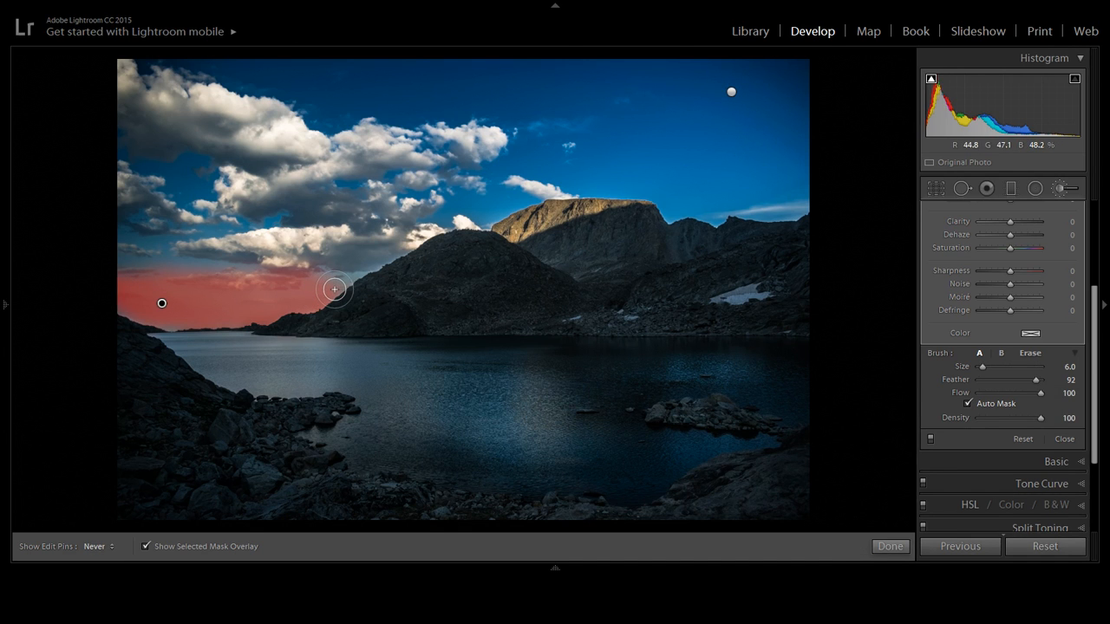
key("h")
key("o")
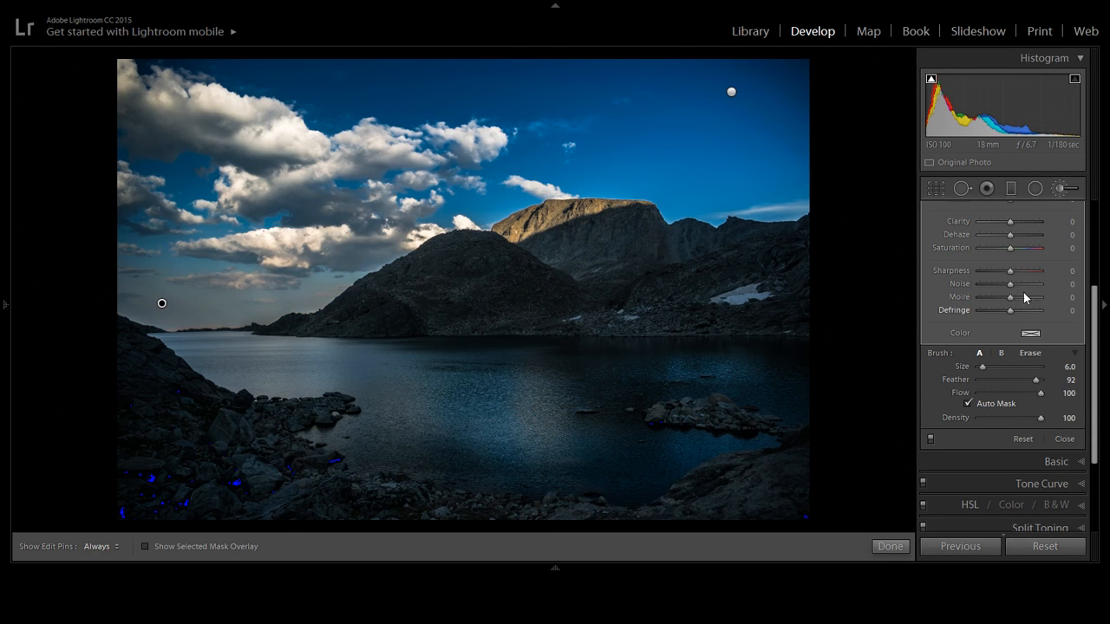
Set the horizon sky adjustment's whites to 15 and clarity to -31, resetting the trial highlights and contrast changes to 0
scroll(1080, 347, "up", 5)
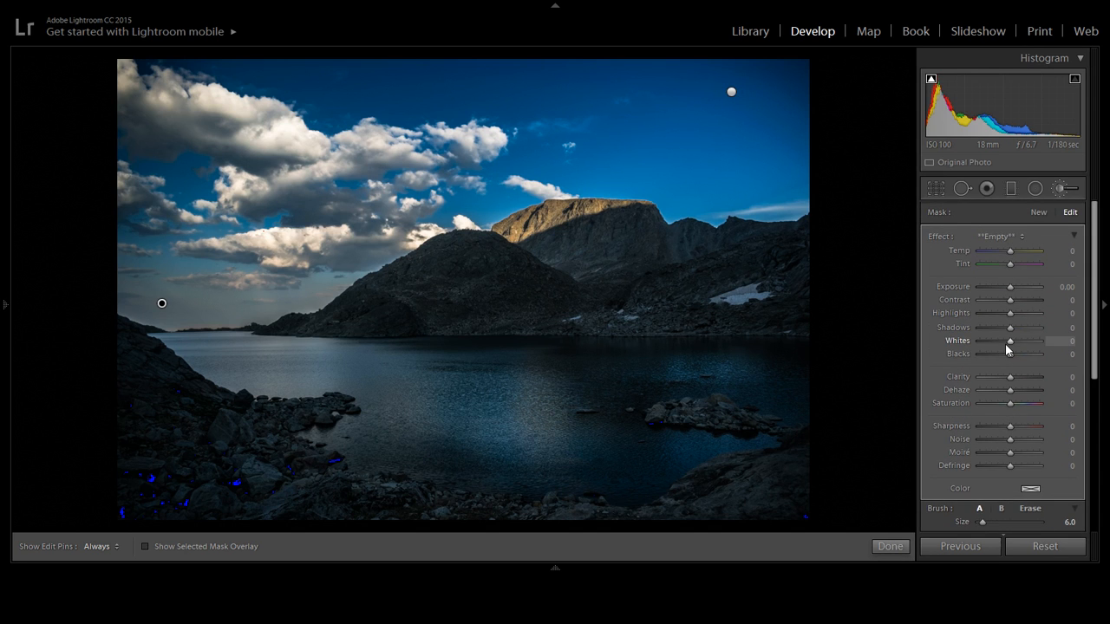
left_click_drag(1006, 343, 1032, 342)
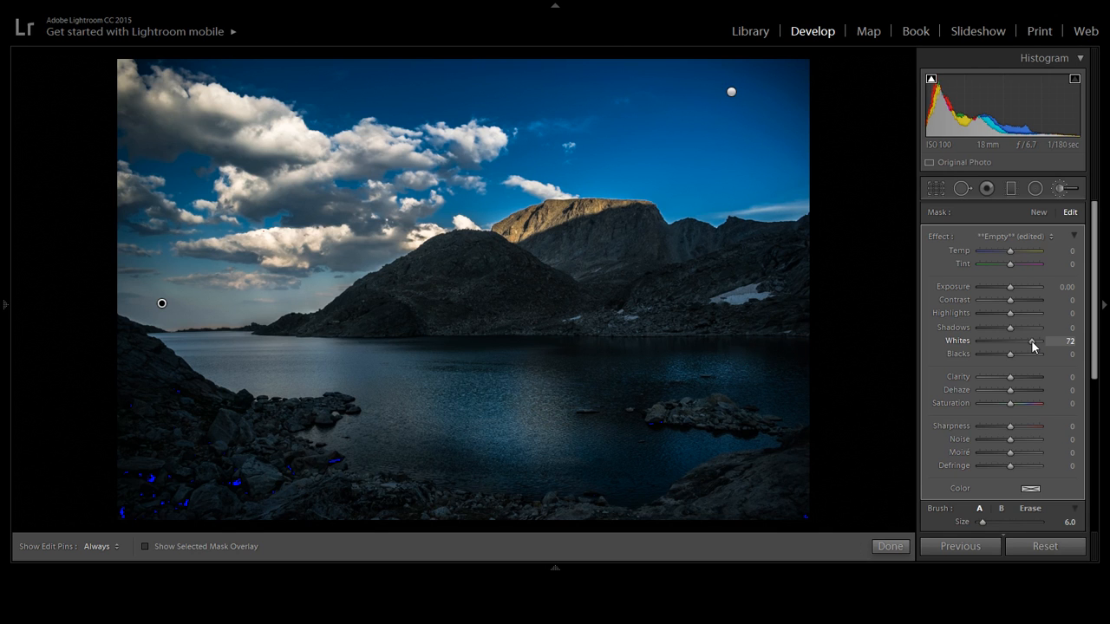
left_click_drag(1031, 340, 1016, 315)
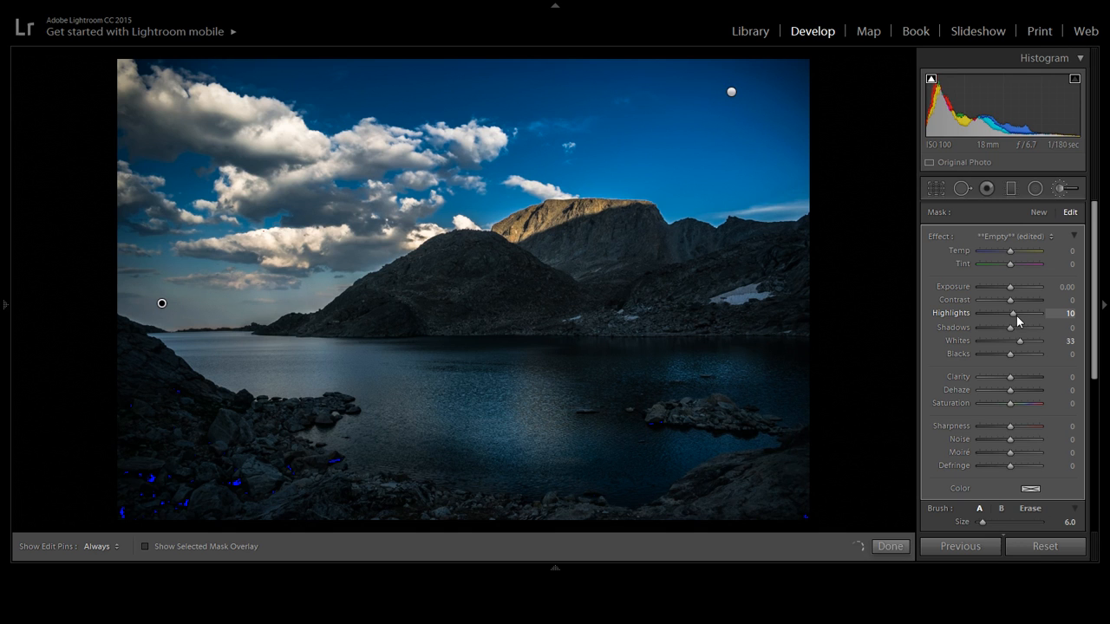
double_click(1016, 316)
mouse_move(1011, 301)
left_mouse_down()
mouse_move(1036, 303)
mouse_move(1000, 297)
left_mouse_up()
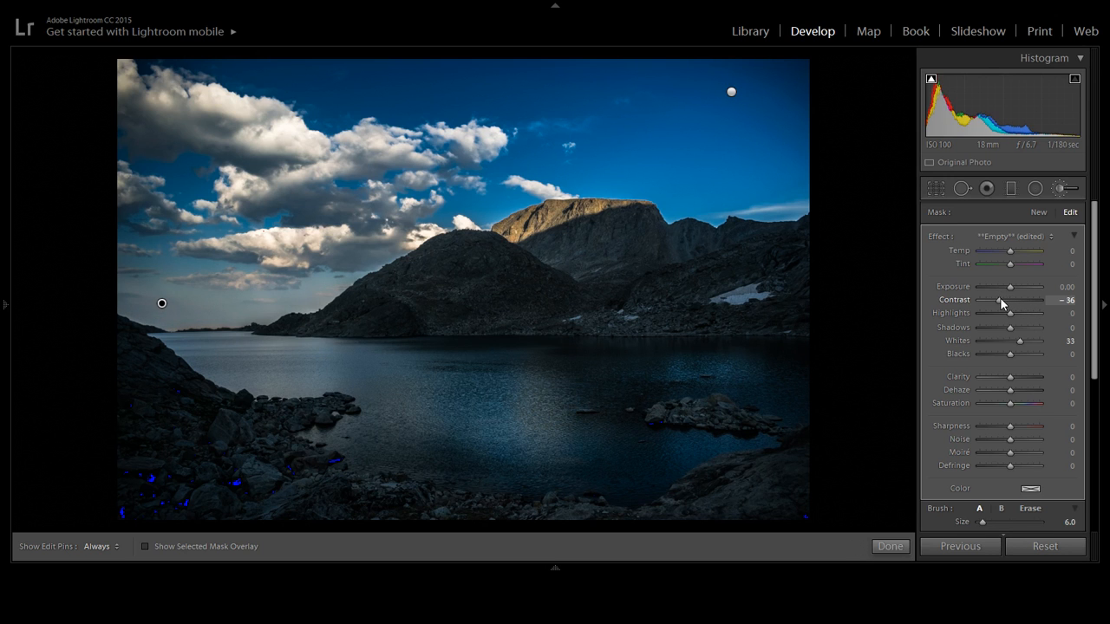
left_click_drag(1000, 297, 1004, 299)
left_click_drag(1017, 378, 995, 375)
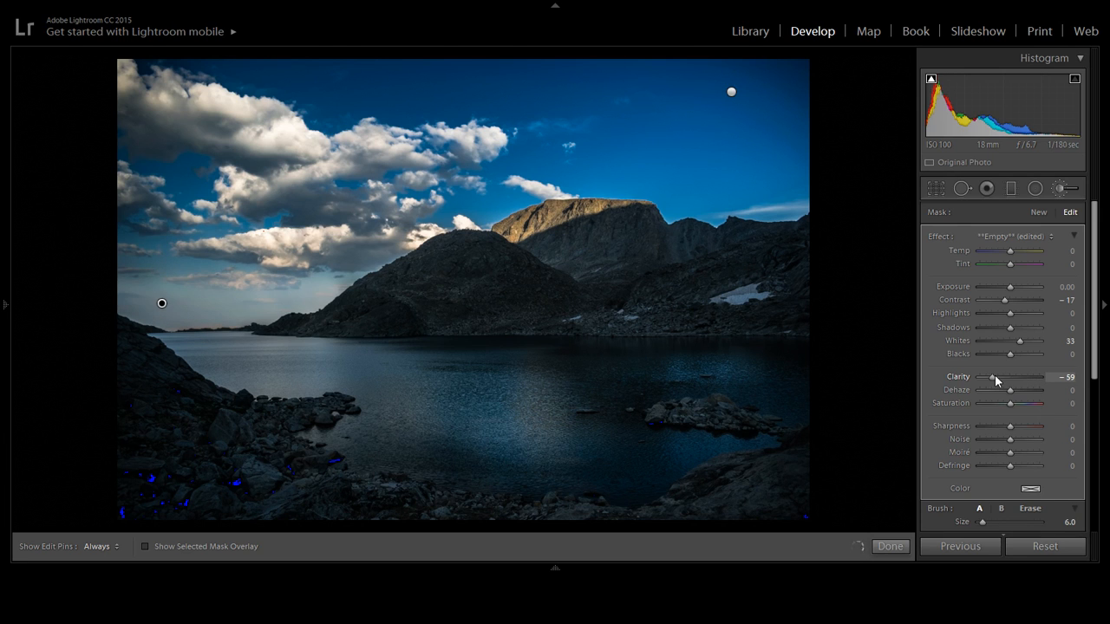
double_click(1005, 299)
left_click_drag(993, 376, 998, 376)
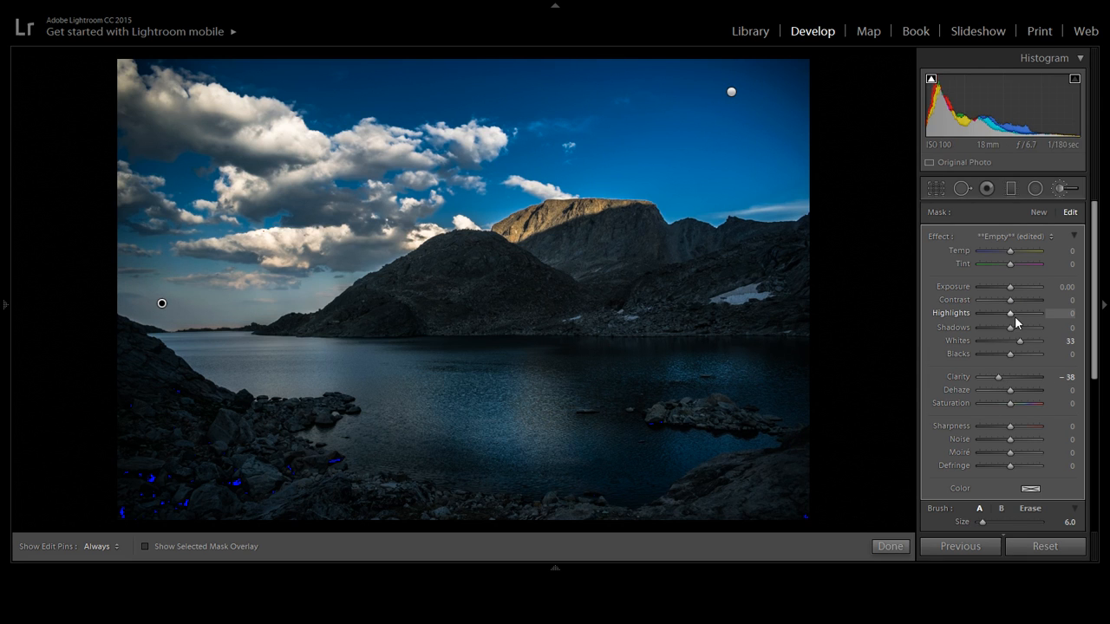
left_click_drag(1021, 340, 1015, 341)
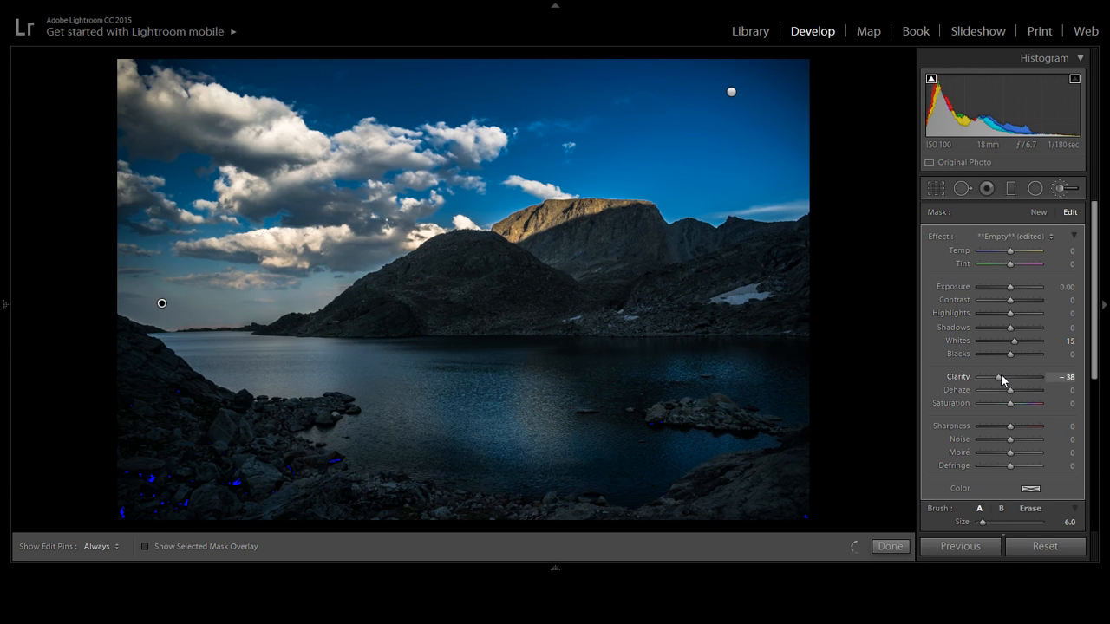
left_click_drag(1001, 376, 1004, 376)
Try cooler temperatures on the horizon sky adjustment and set the temperature to -4
left_click_drag(1009, 250, 1003, 255)
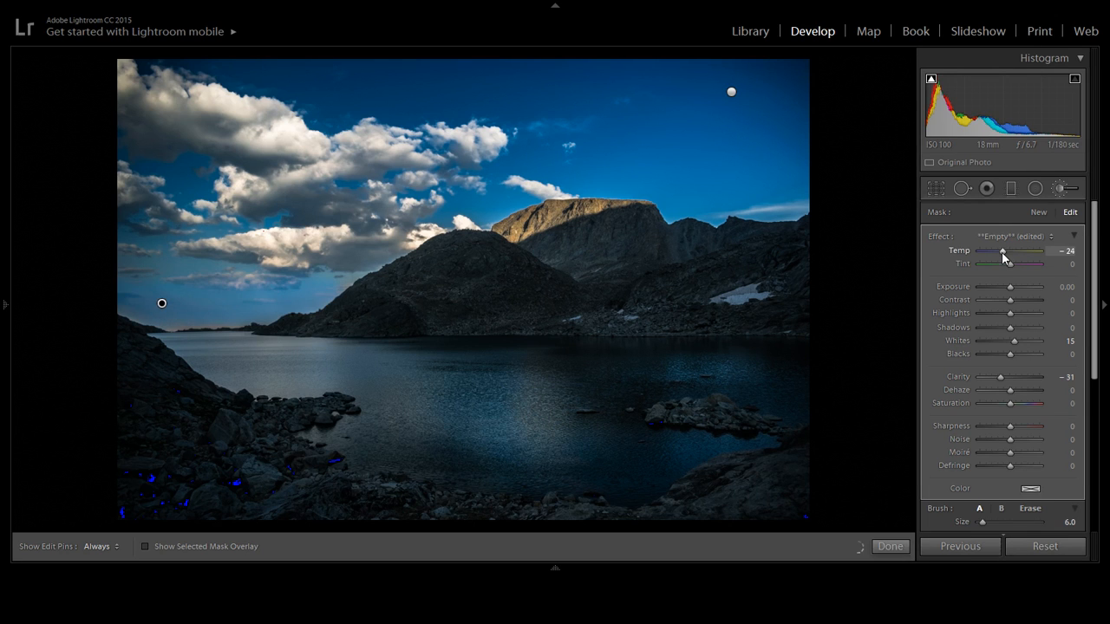
double_click(1002, 252)
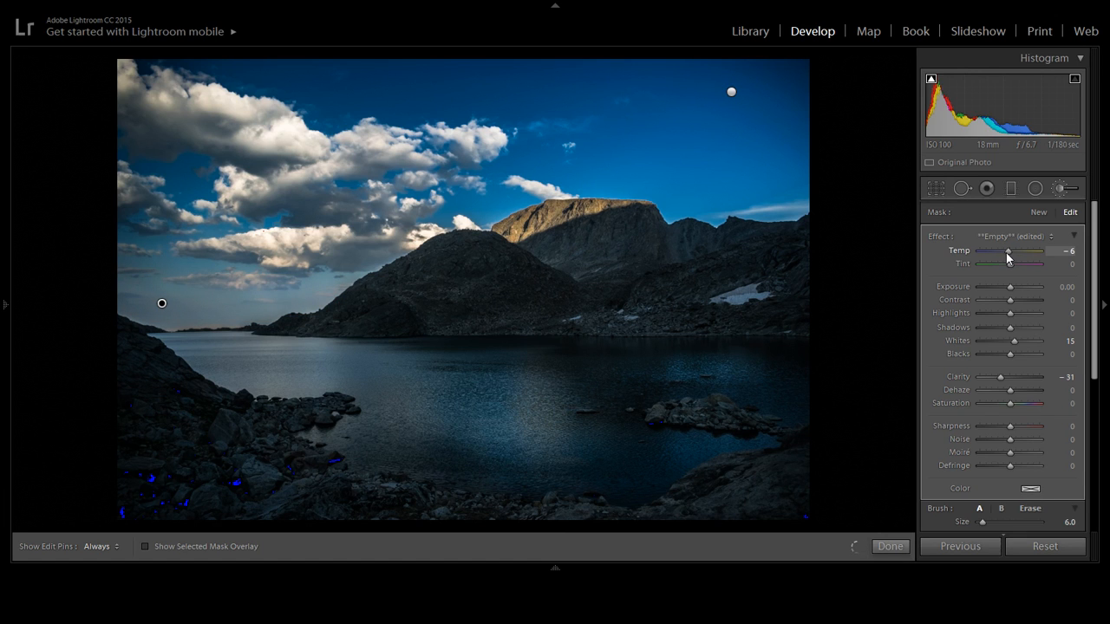
left_click(1063, 251)
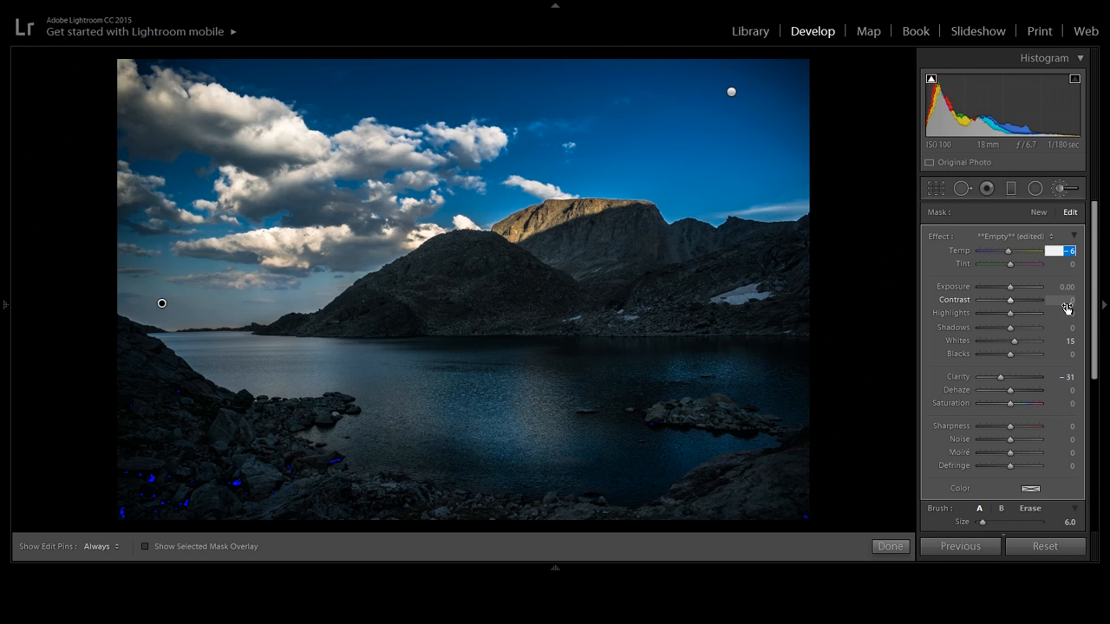
type("-4")
key("Return")
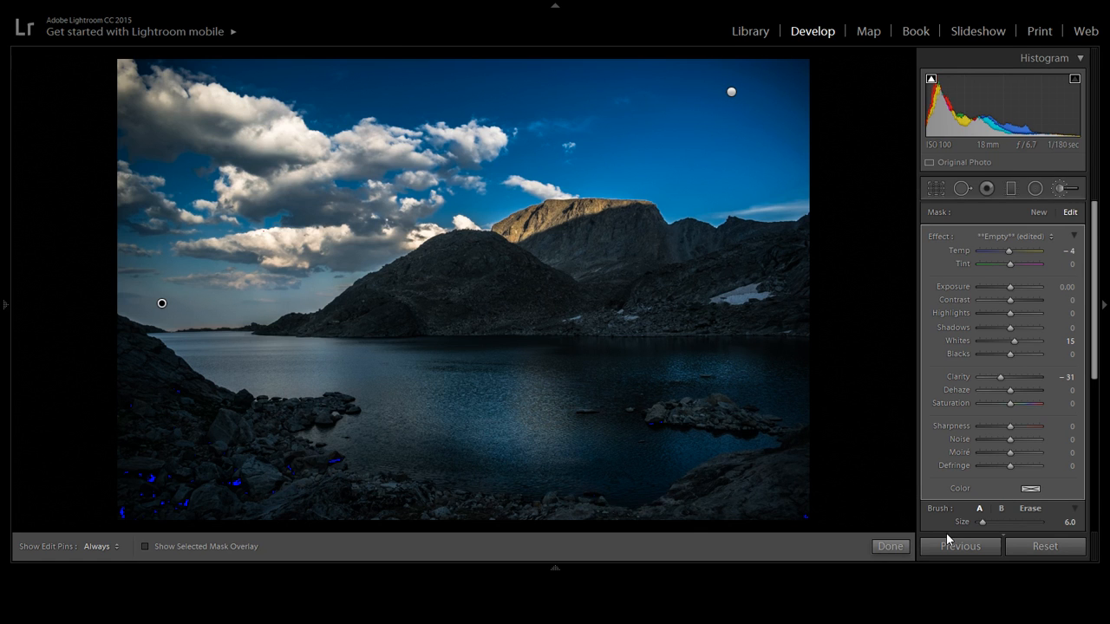
Compare the photo with and without the brush adjustments, leaving them switched on
left_click_drag(1097, 333, 1084, 385)
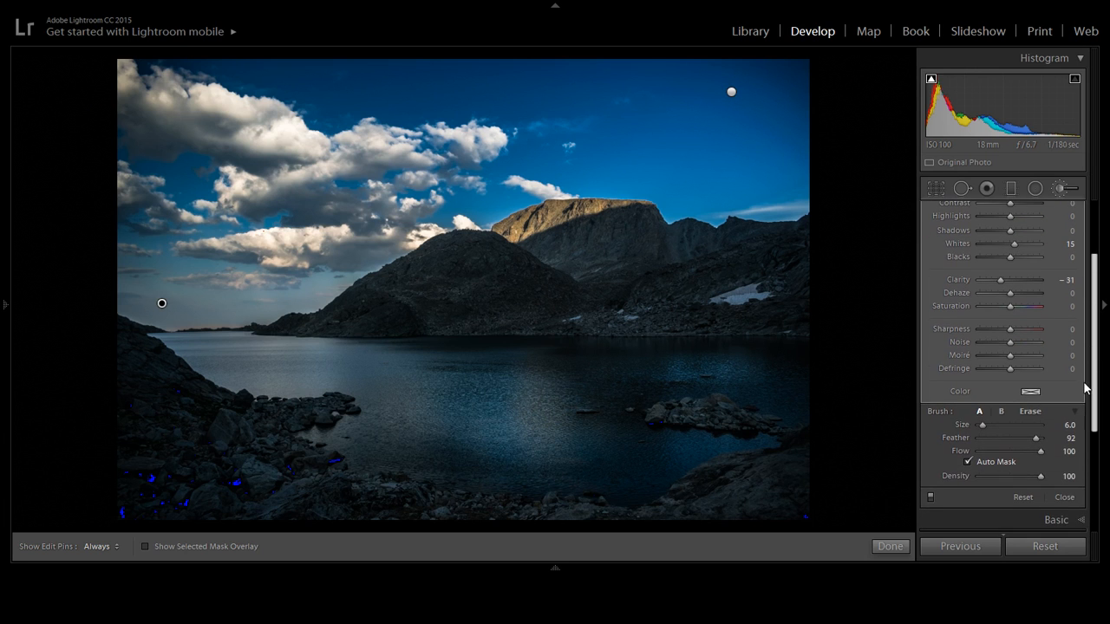
left_click(930, 497)
left_click(929, 497)
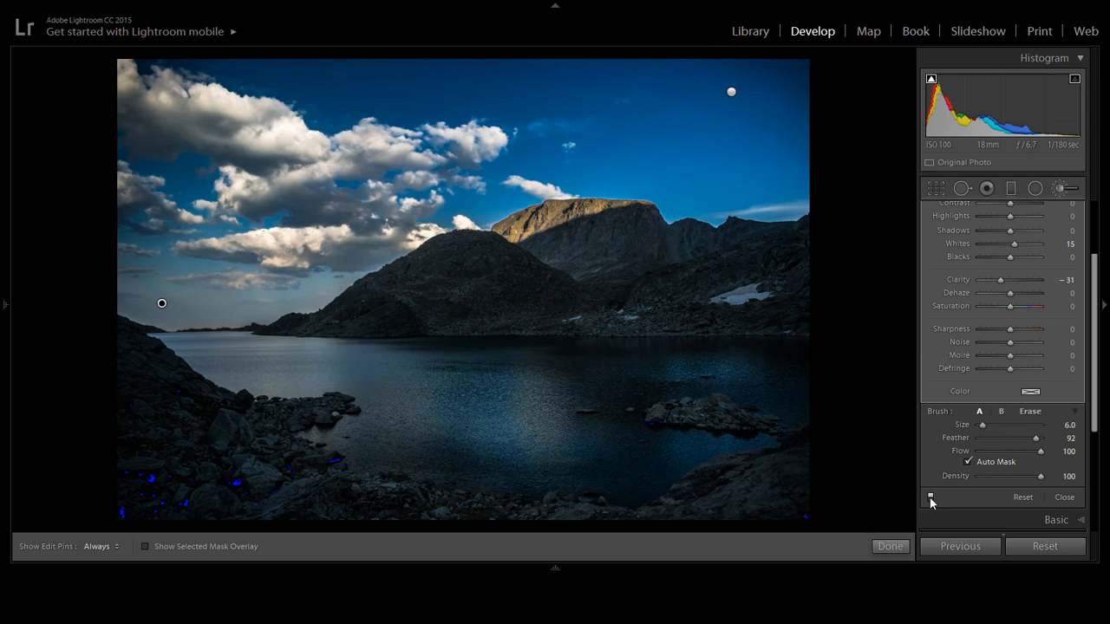
left_click(930, 497)
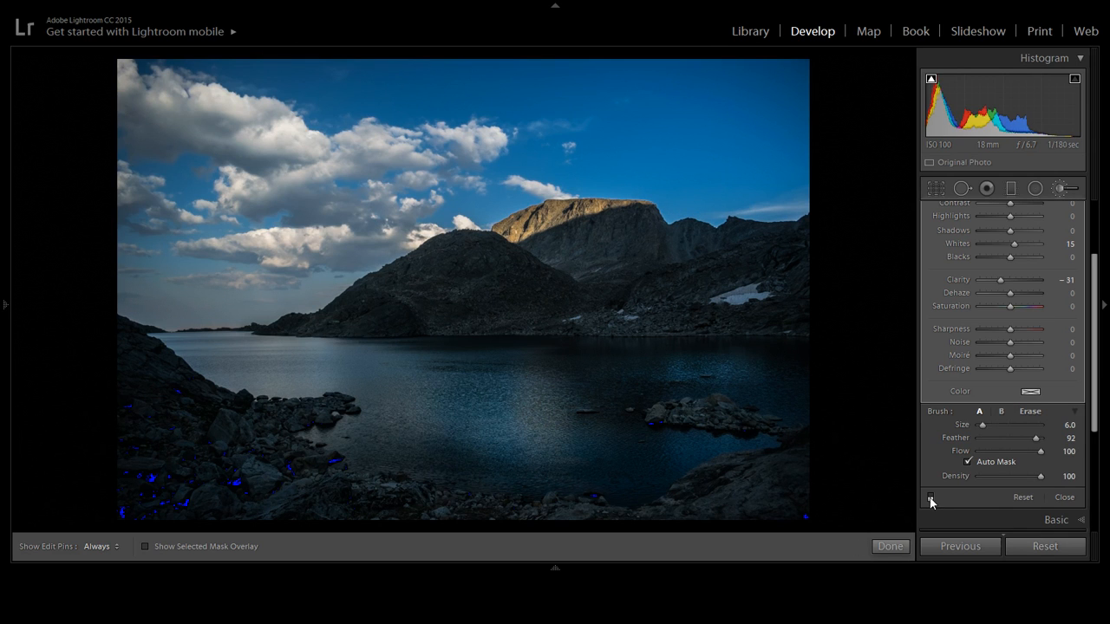
left_click(930, 497)
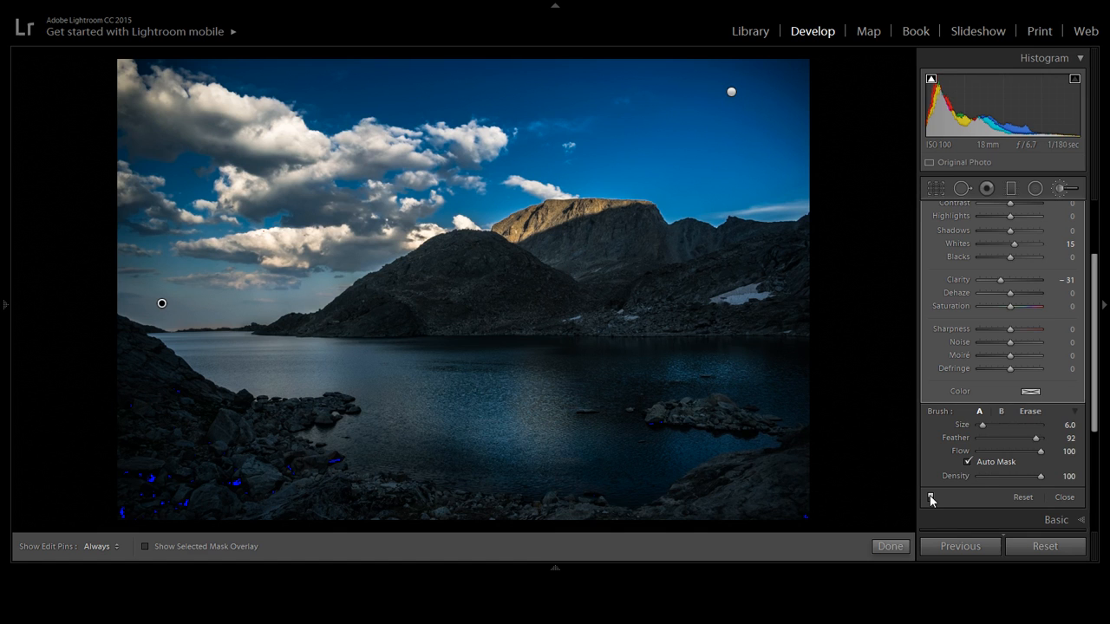
left_click(929, 497)
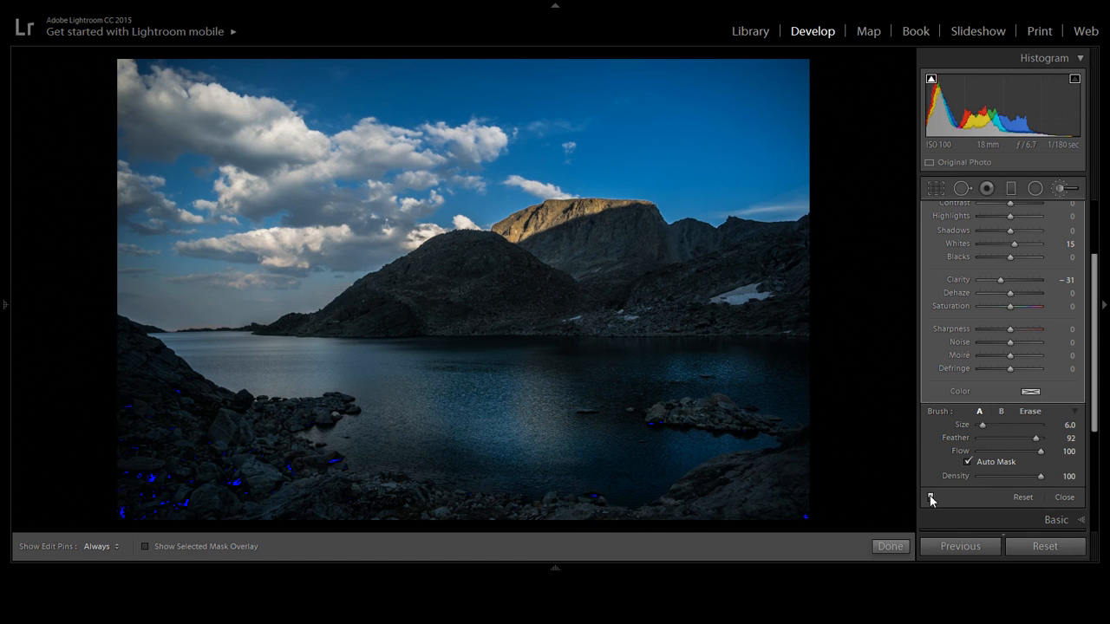
left_click(930, 497)
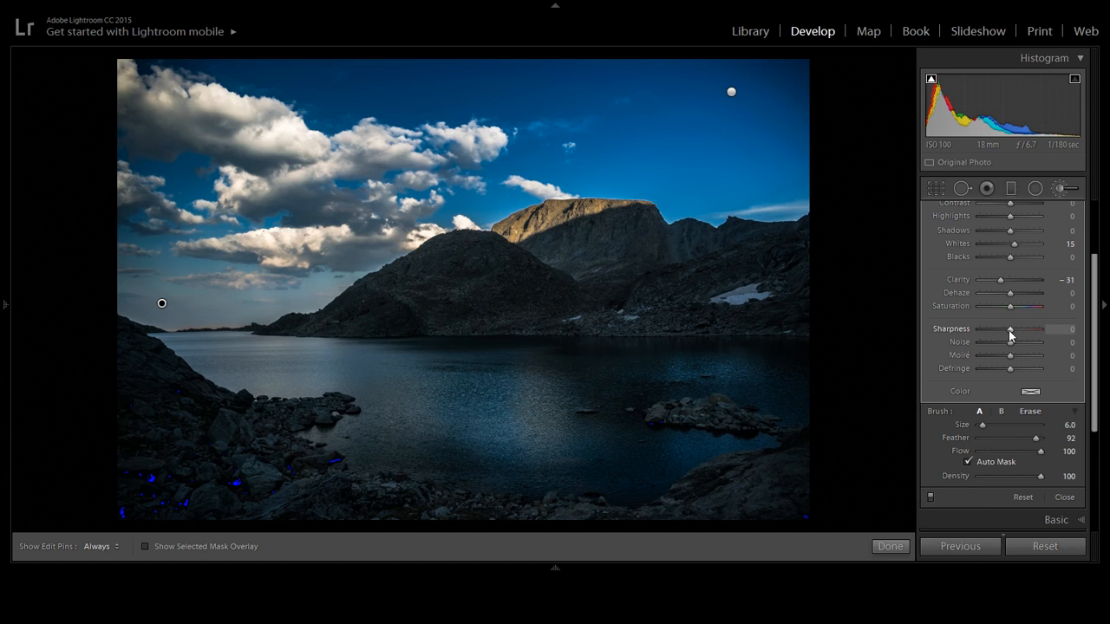
Try a higher sharpness and a dehaze of 13 on the horizon sky adjustment and reset both to 0
left_click_drag(1010, 334, 1016, 335)
double_click(1016, 334)
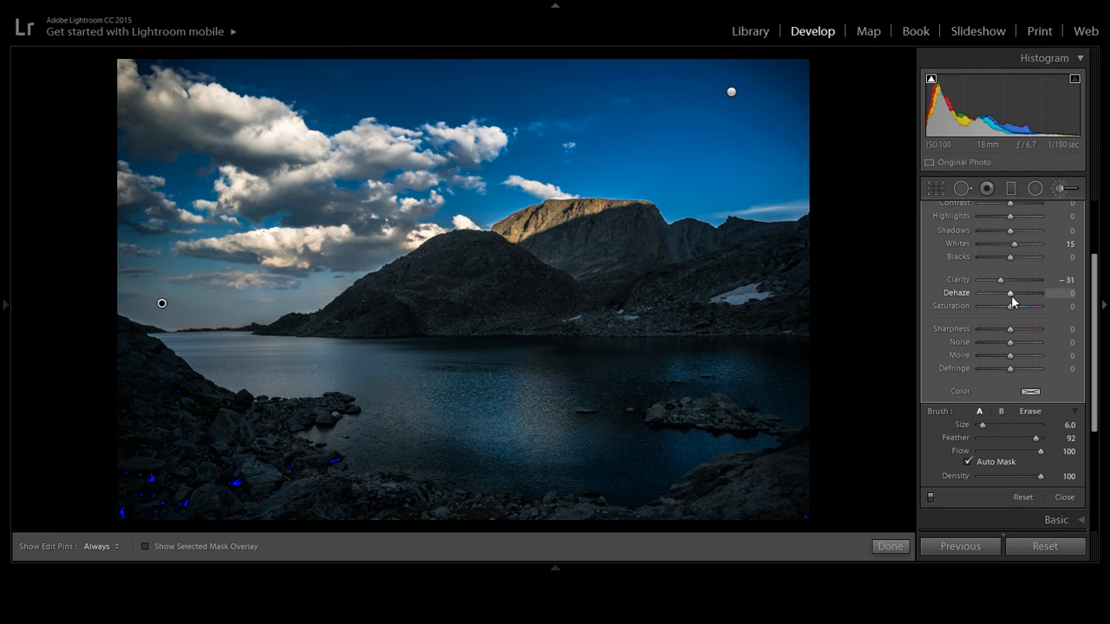
left_click_drag(1011, 296, 1014, 294)
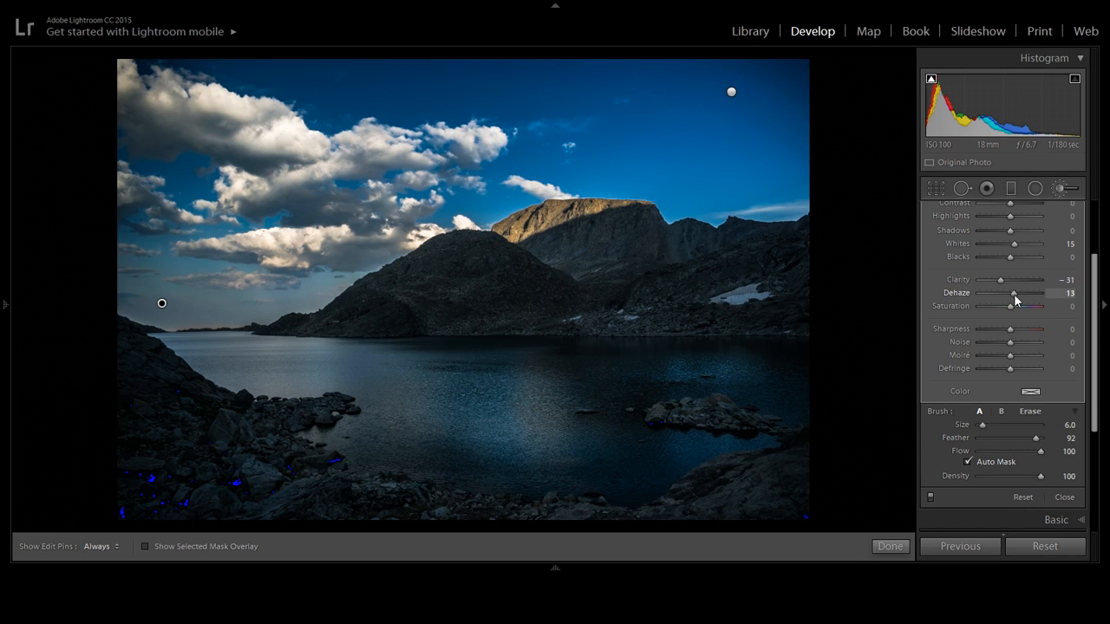
mouse_move(1014, 294)
left_mouse_down()
mouse_move(981, 300)
mouse_move(1011, 301)
left_mouse_up()
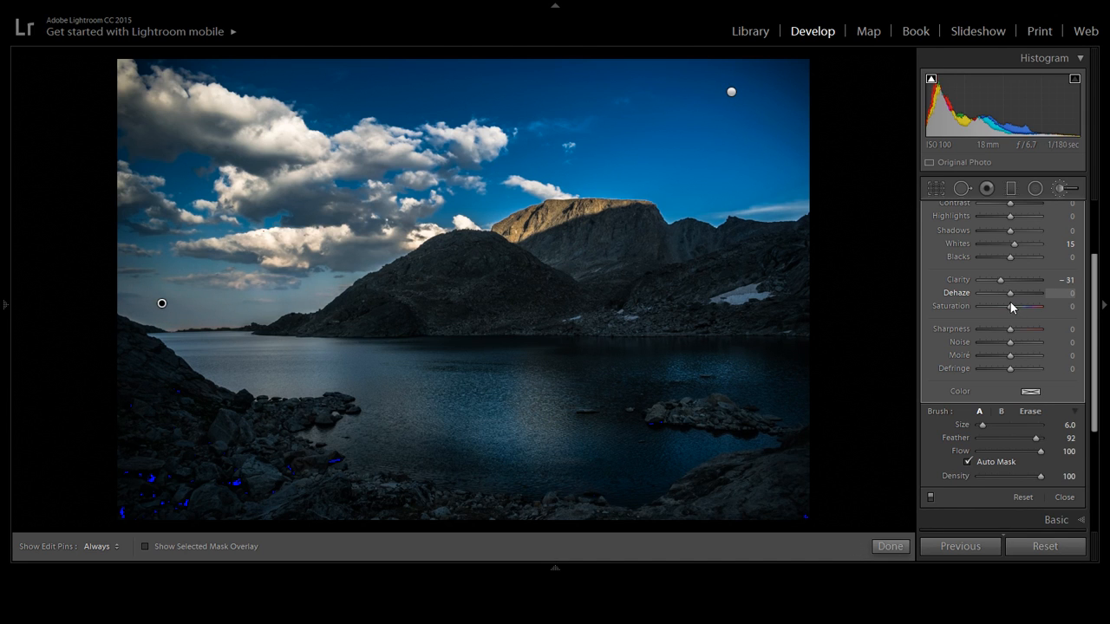
Try slightly negative dehaze values on the horizon sky adjustment and set the dehaze to -15
left_click(1071, 293)
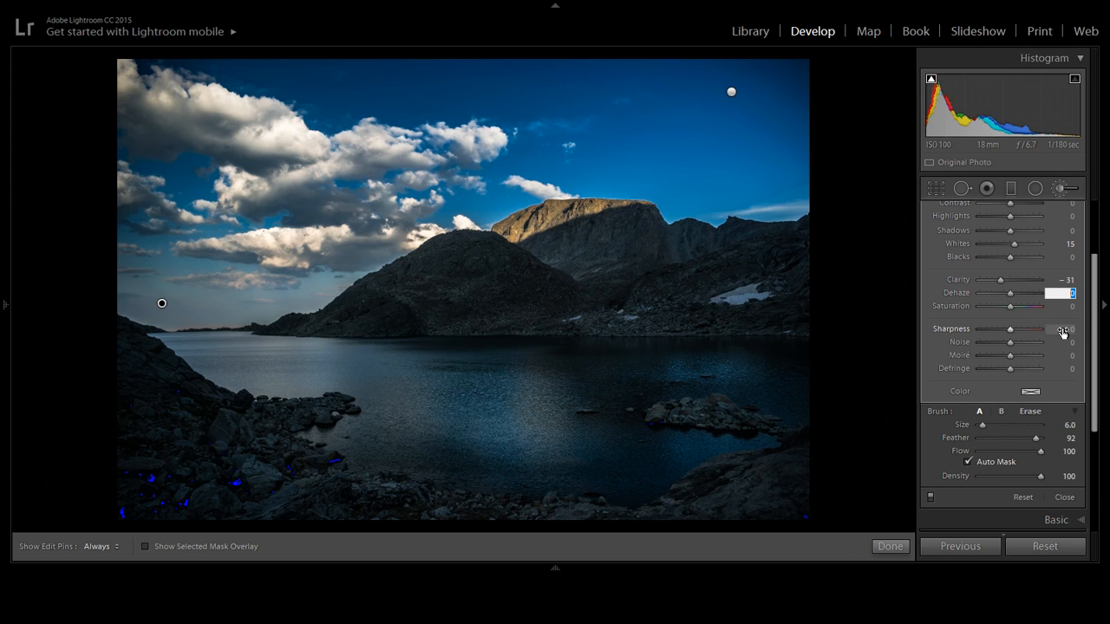
type("-3")
key("BackSpace")
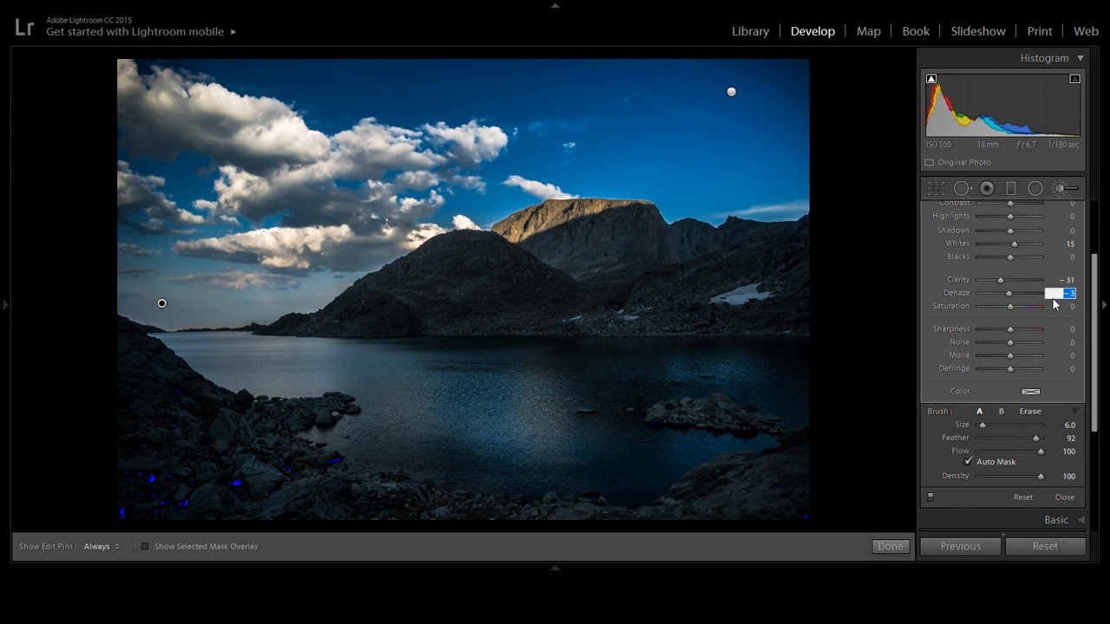
type("6")
key("Return")
left_click(1051, 293)
type("-15")
key("Return")
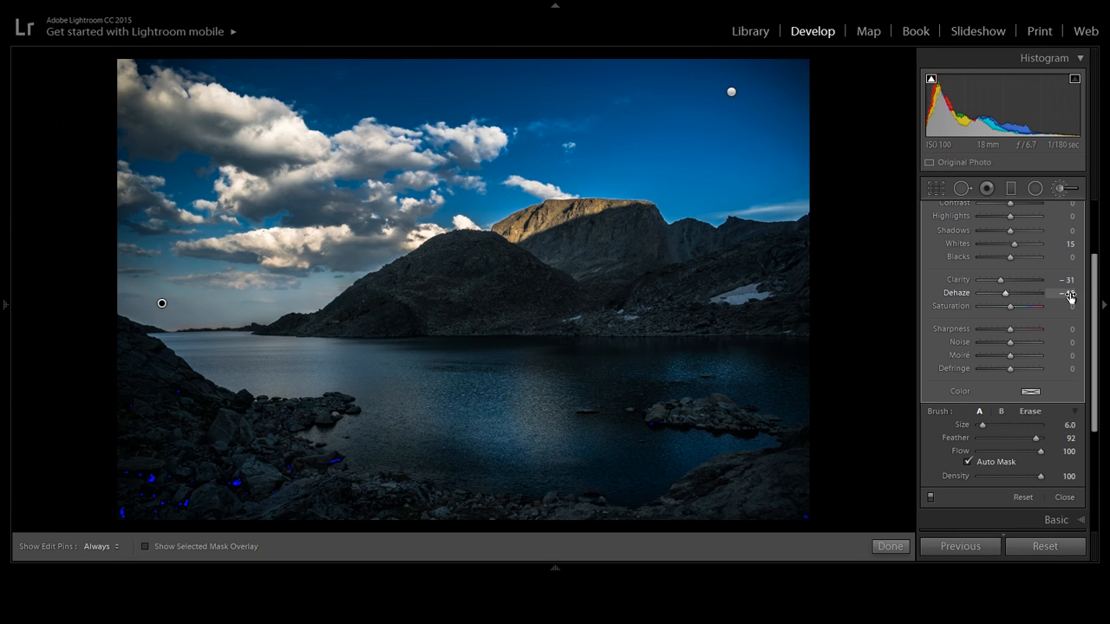
Close the horizon sky adjustment, brush a new empty adjustment over the dark central mountain and check its coverage with the mask overlay
left_click(890, 546)
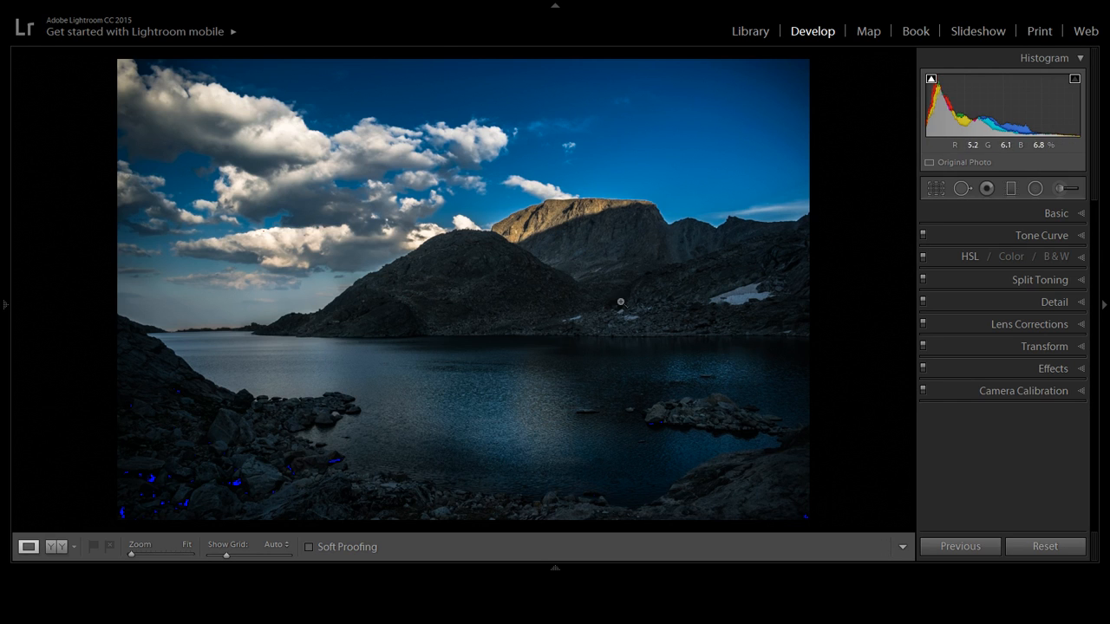
left_click(1035, 189)
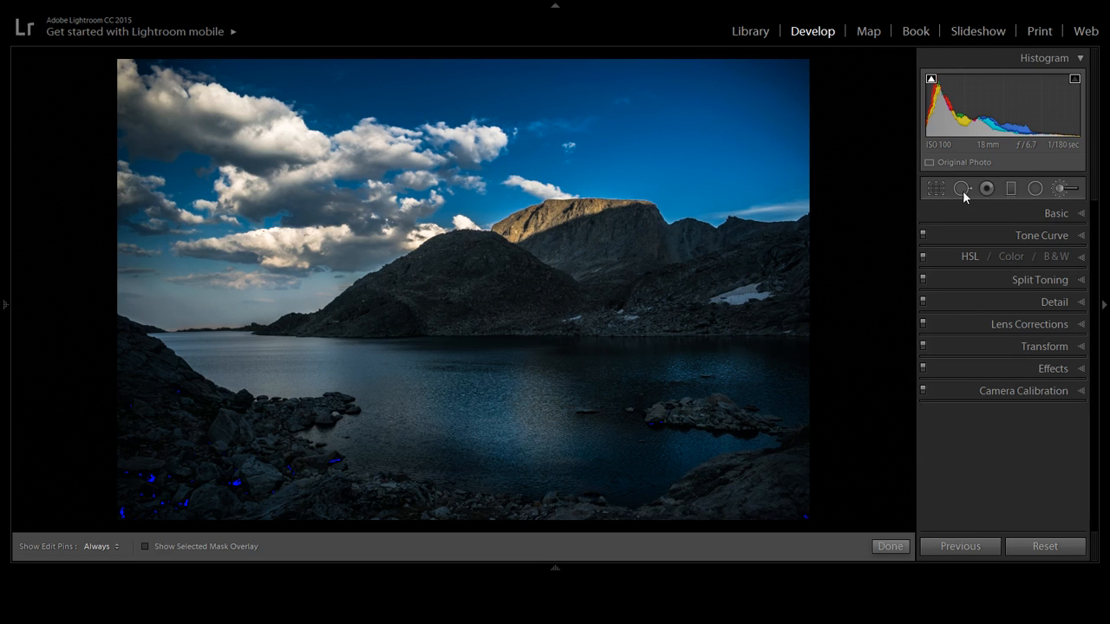
key("k")
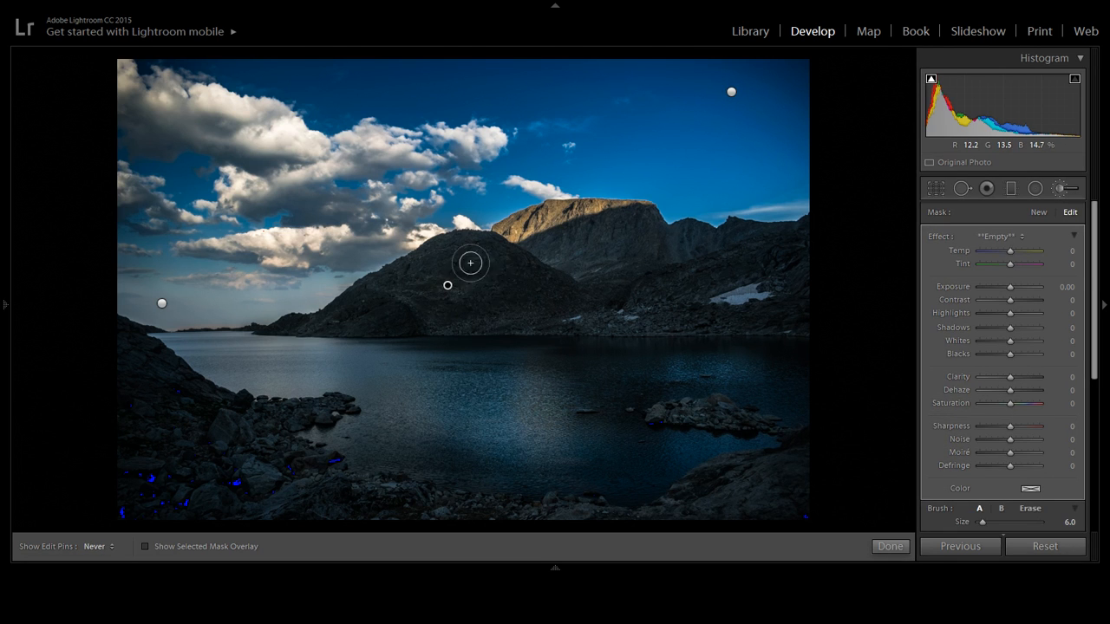
key("h")
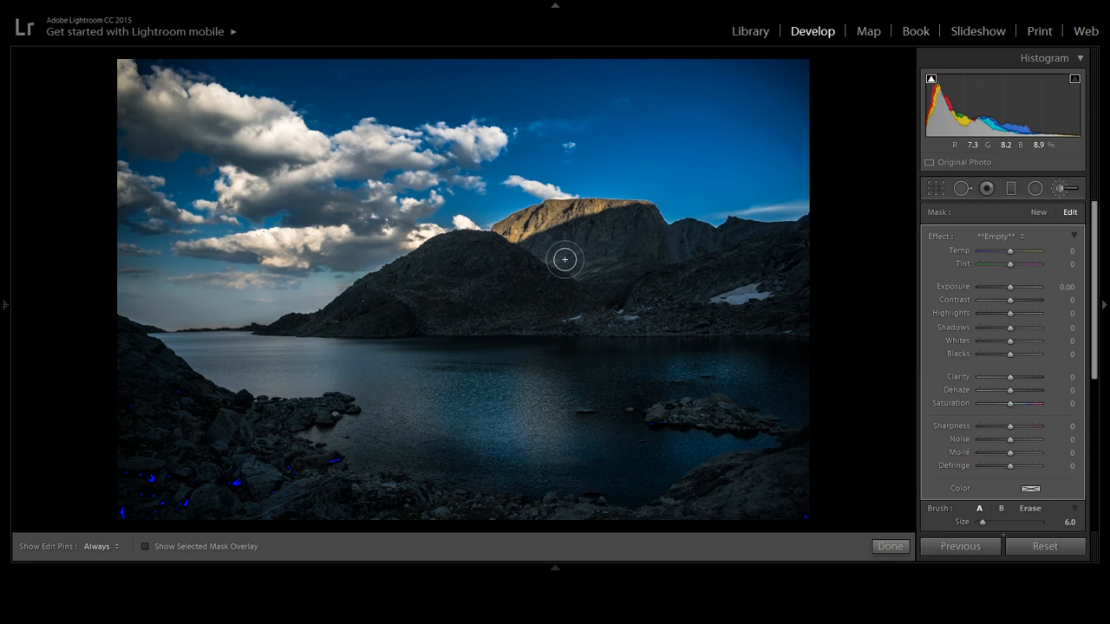
key("o")
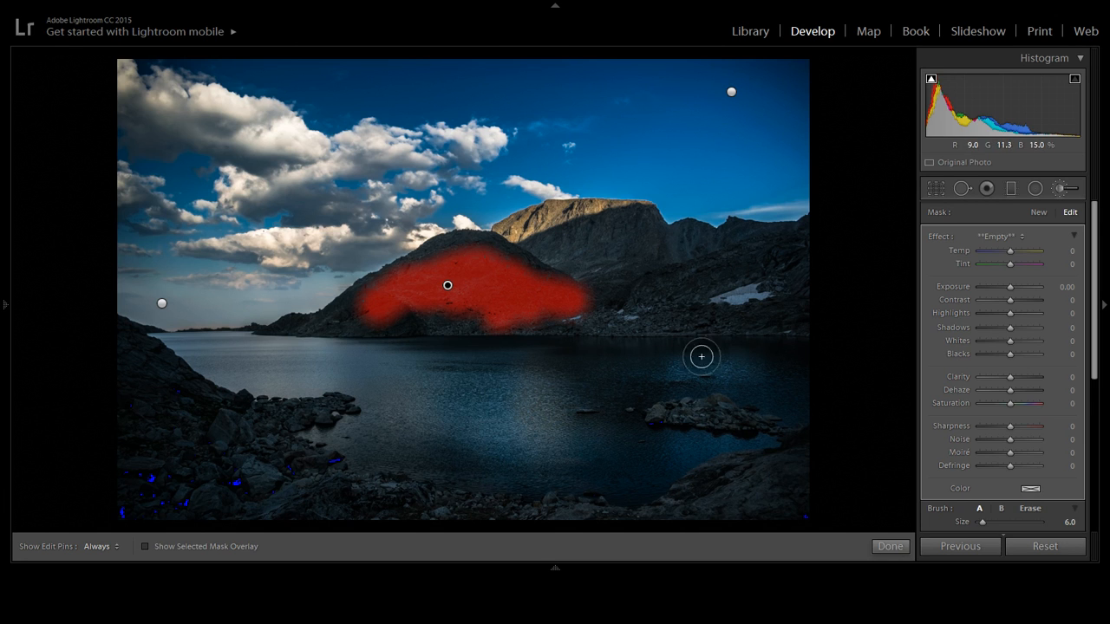
key("o")
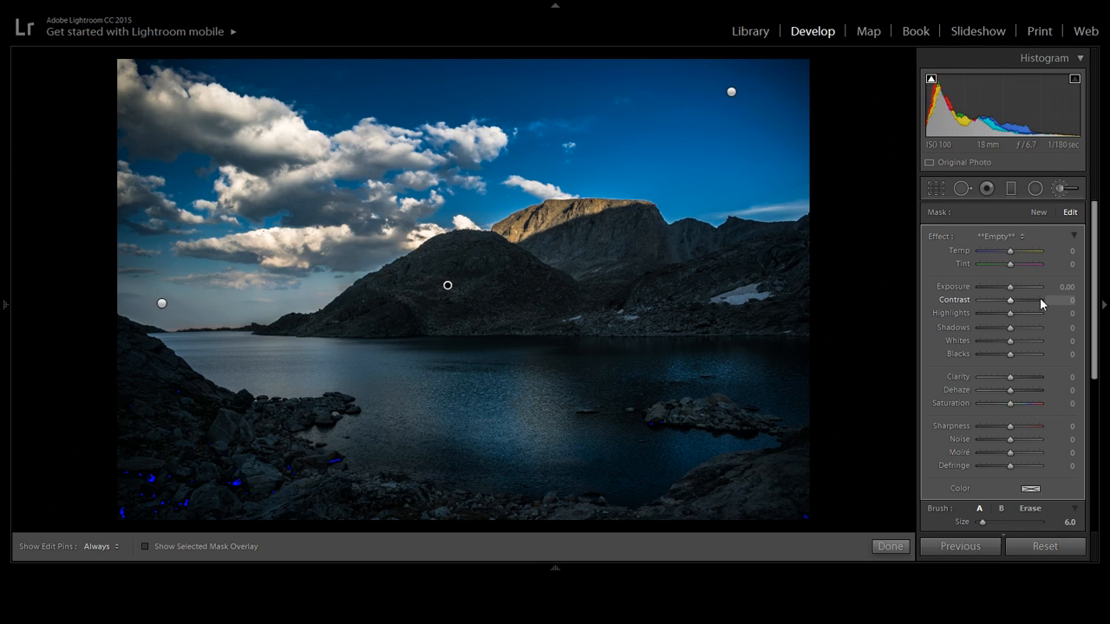
Set the central mountain adjustment's exposure to 0.60 and clarity to 47, trying a shadows change and resetting it to 0
left_click_drag(1010, 287, 1014, 289)
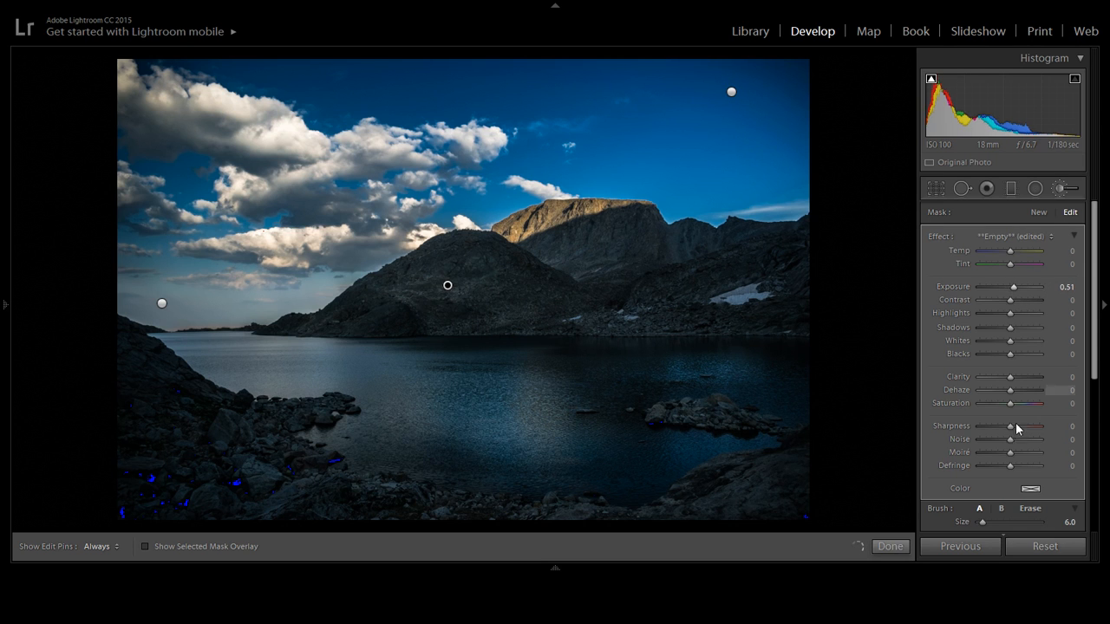
left_click_drag(1011, 376, 1023, 379)
left_click(1016, 288)
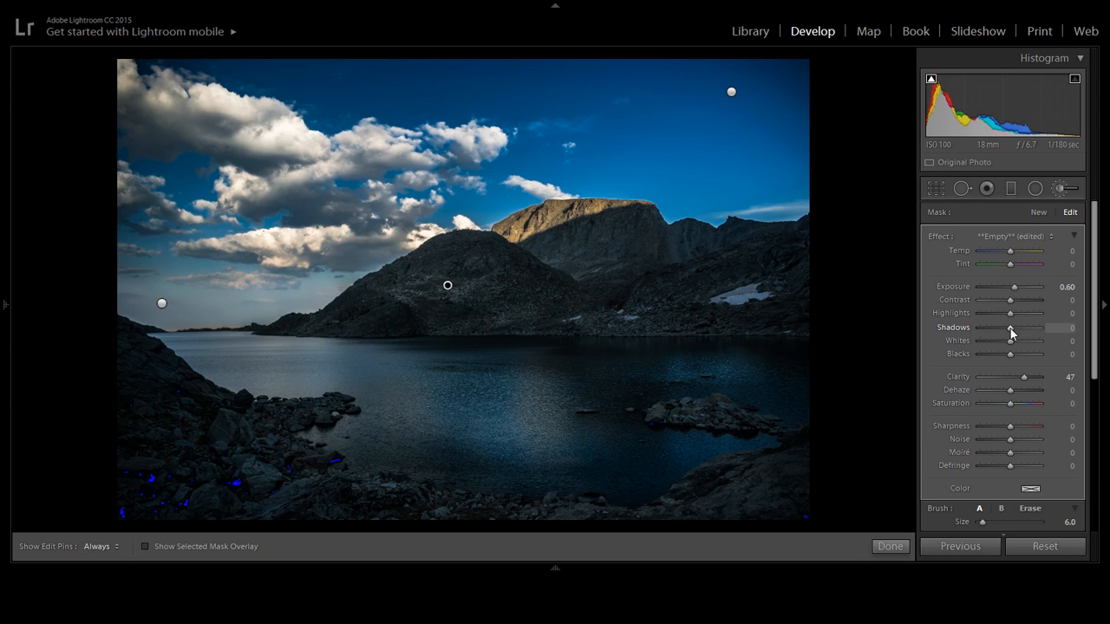
mouse_move(1012, 329)
left_mouse_down()
mouse_move(988, 331)
mouse_move(1012, 332)
left_mouse_up()
double_click(1013, 332)
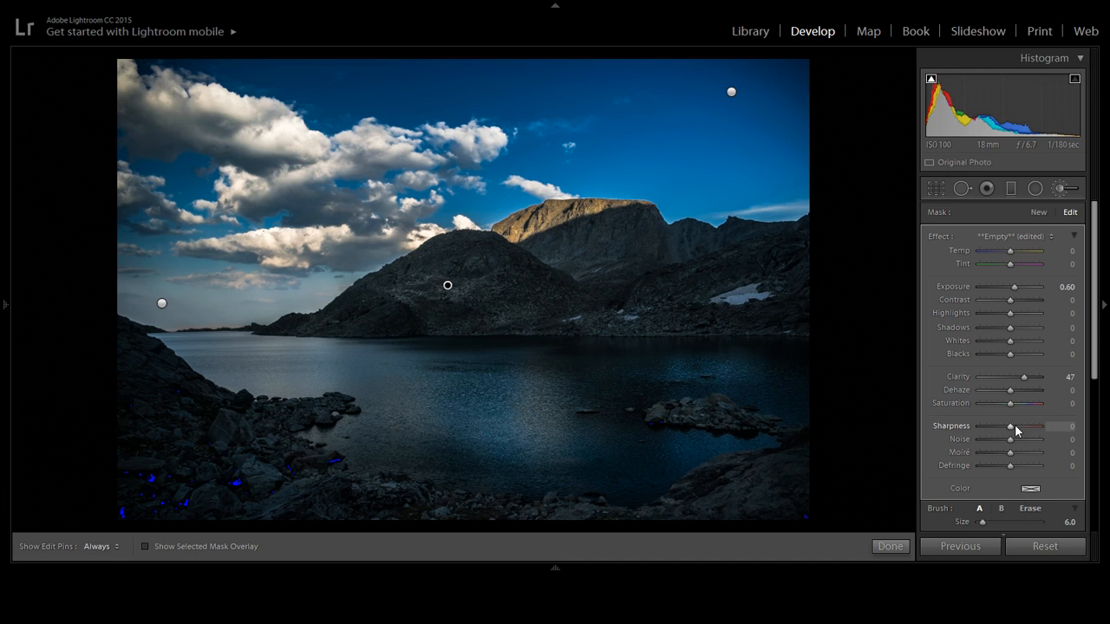
Finish the brush adjustments and show the photo's before version for comparison
left_click(886, 546)
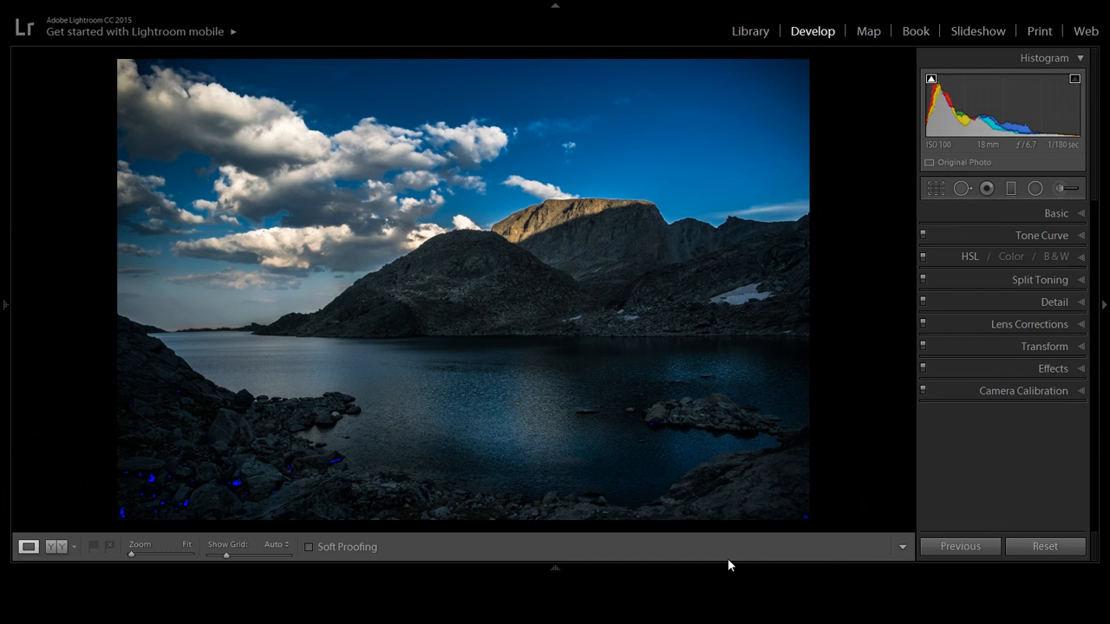
key("backslash")
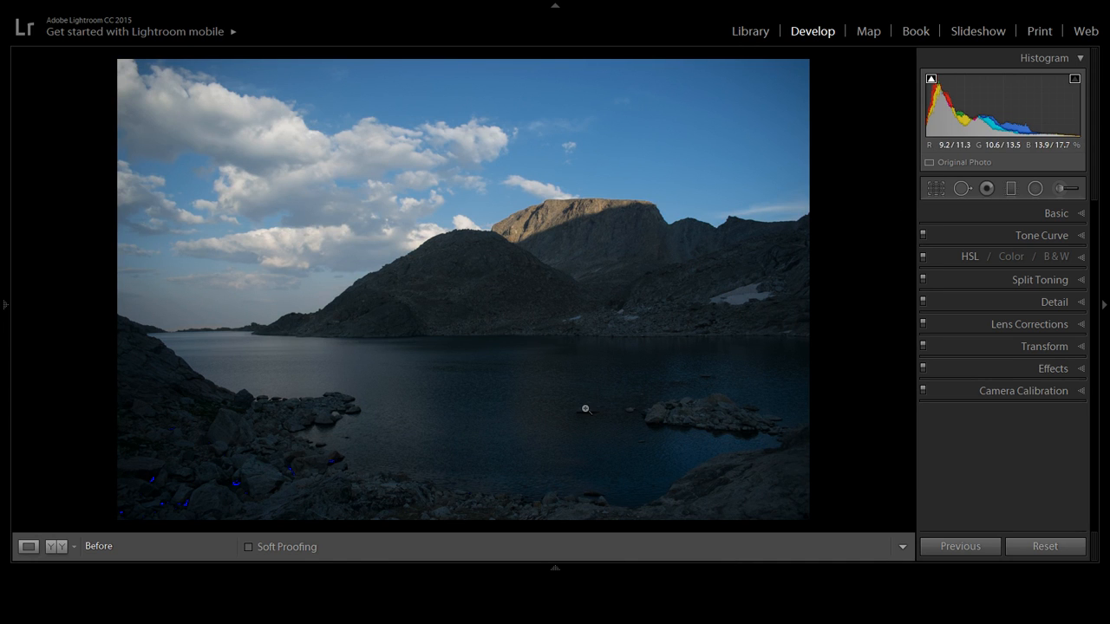
Return from the before view to the edited photo and check its crop frame
key("backslash")
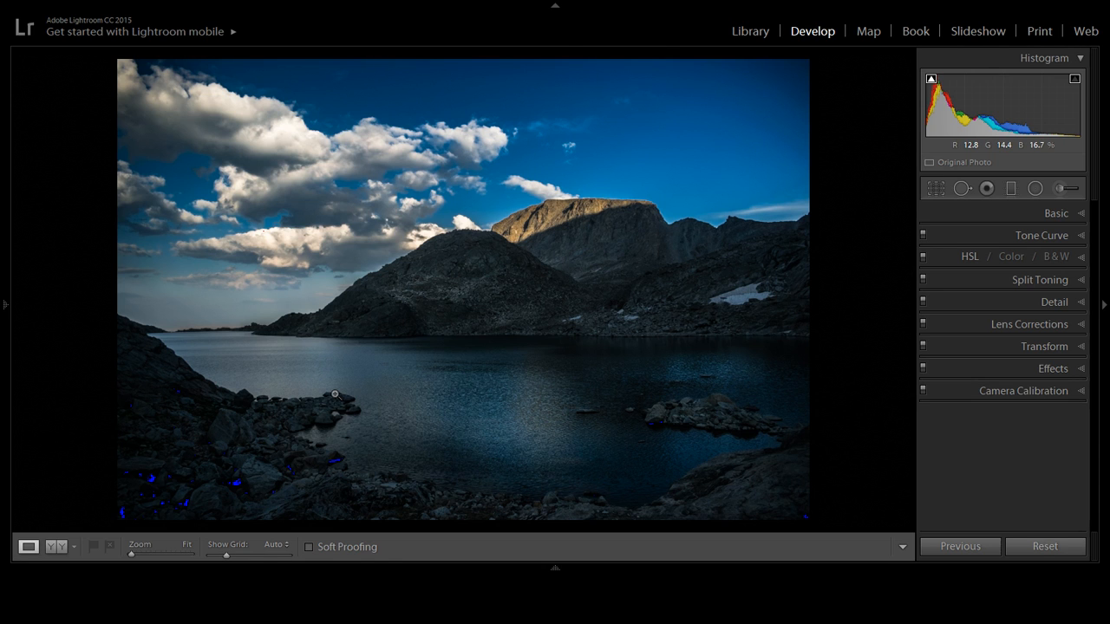
left_click(937, 188)
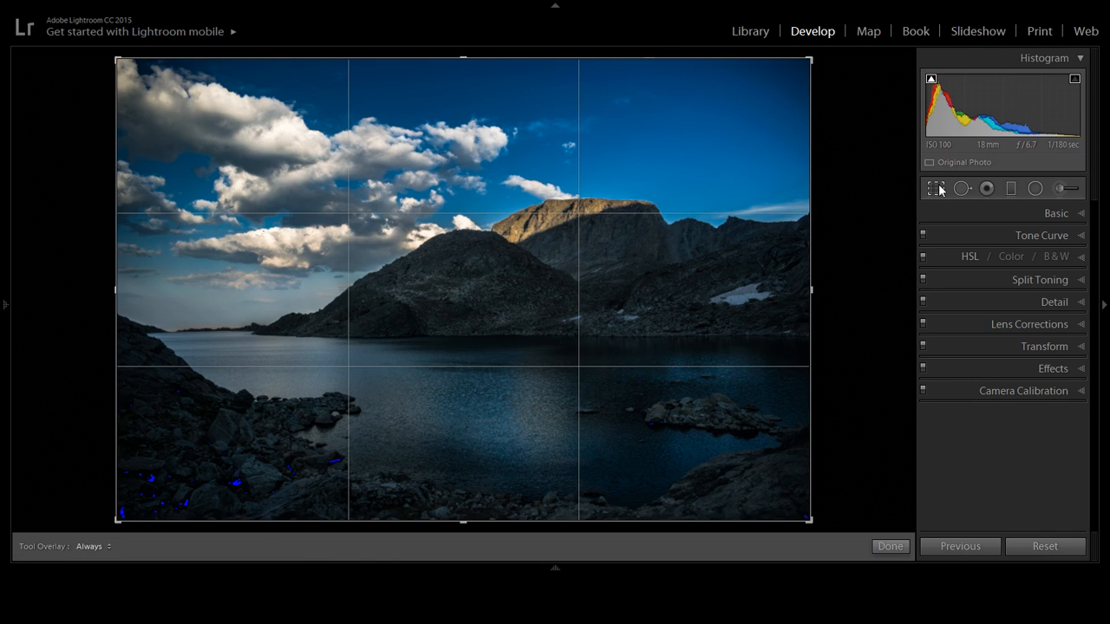
left_click(936, 189)
Draw a diagonal graduated filter over the dark lower-left shoreline rocks and set its Exposure to -1.24
left_click(1012, 188)
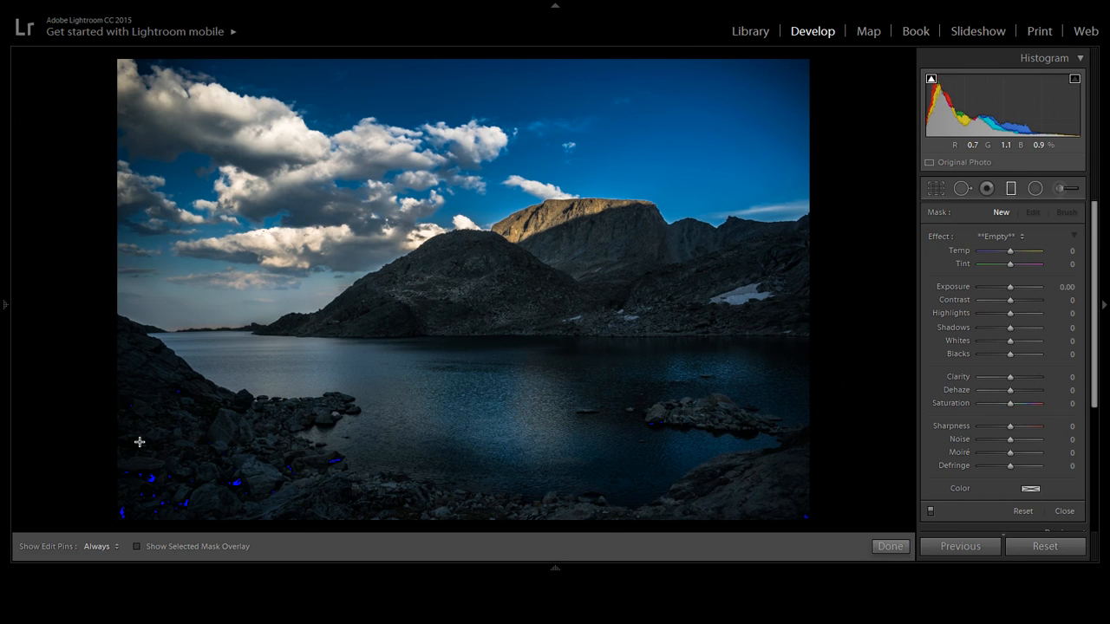
left_click_drag(139, 443, 182, 418)
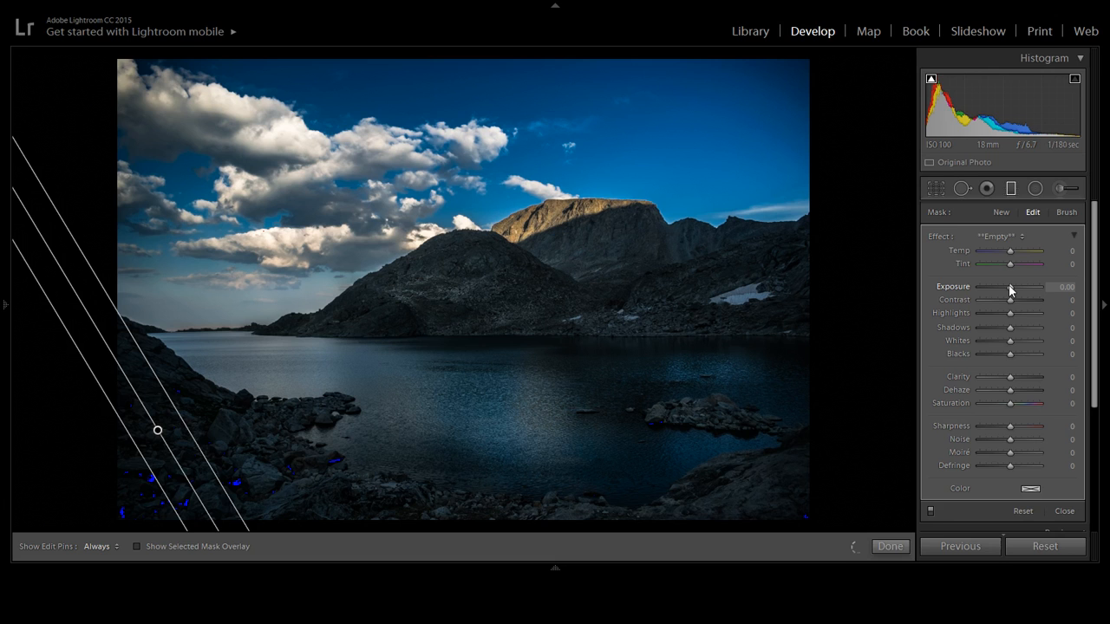
left_click_drag(1010, 286, 1000, 293)
Set the graduated filter's Blacks to 1
left_click_drag(1004, 350, 1011, 356)
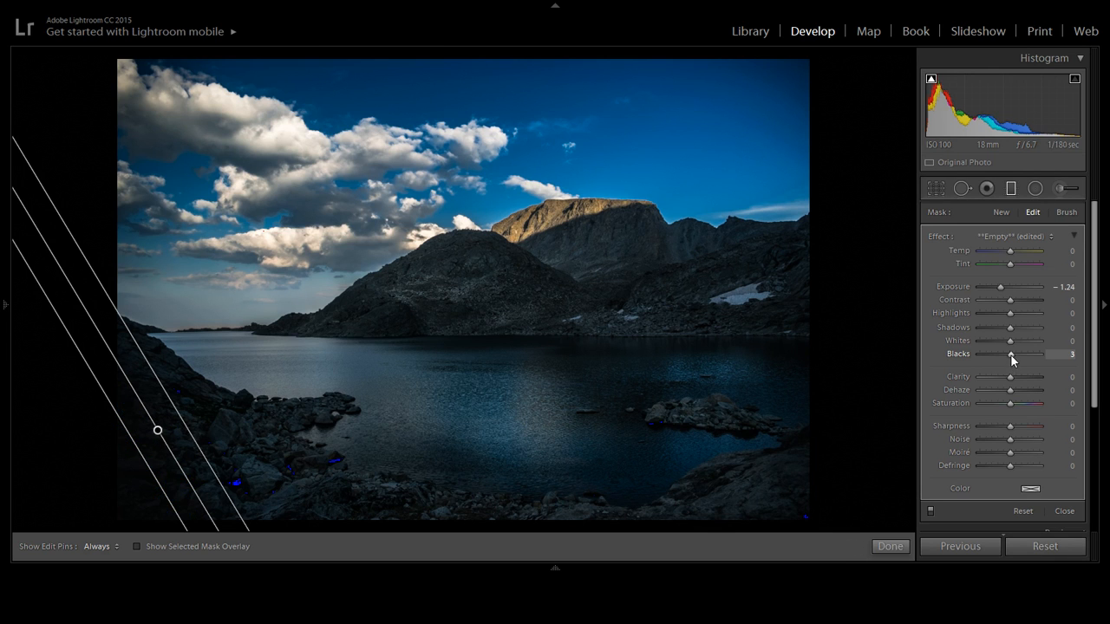
left_click(1069, 355)
type("0")
key("Return")
left_click(1067, 356)
type("1")
key("Return")
left_click(1073, 354)
double_click(1073, 355)
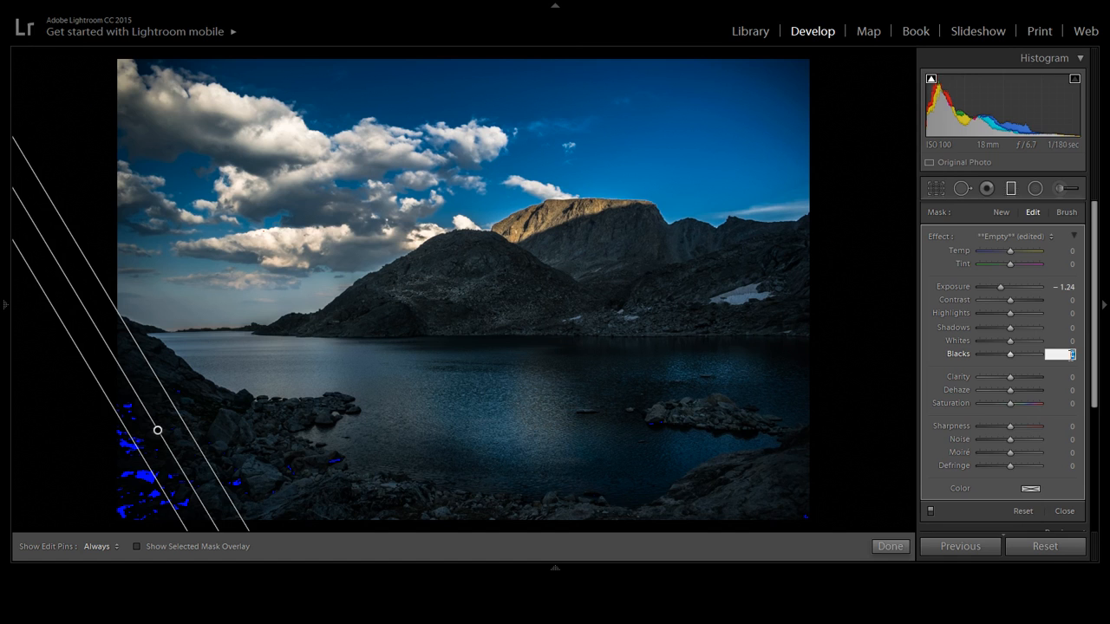
type("1")
key("Return")
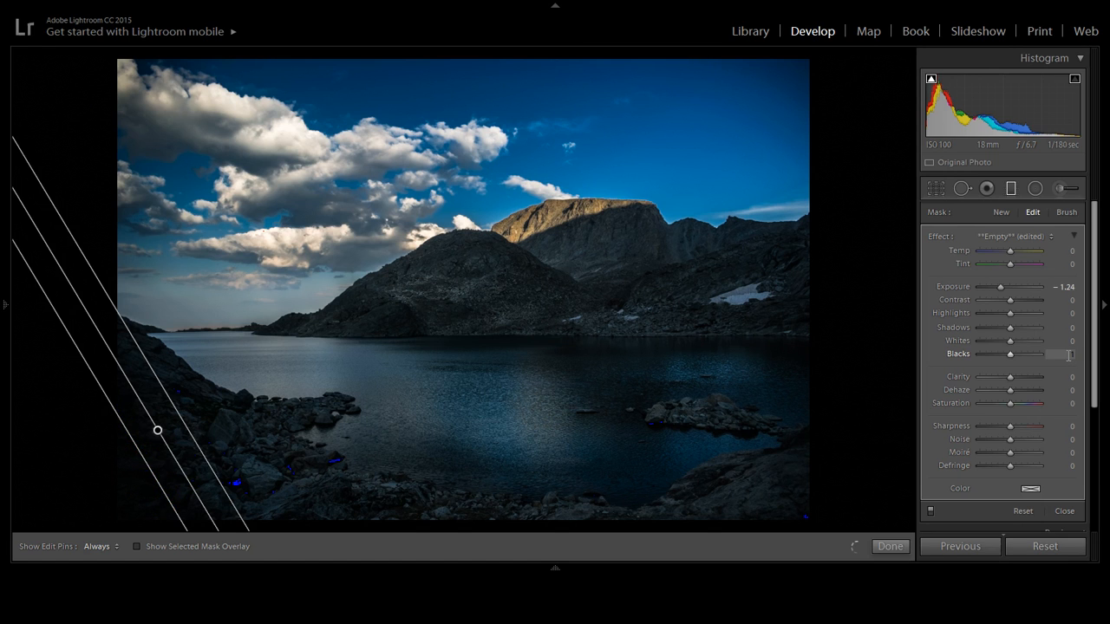
Widen the graduated filter's transition, tilt it to a flatter diagonal and reposition its centre over the lower-left shoreline rocks
left_click_drag(193, 426, 305, 363)
left_click_drag(144, 468, 85, 505)
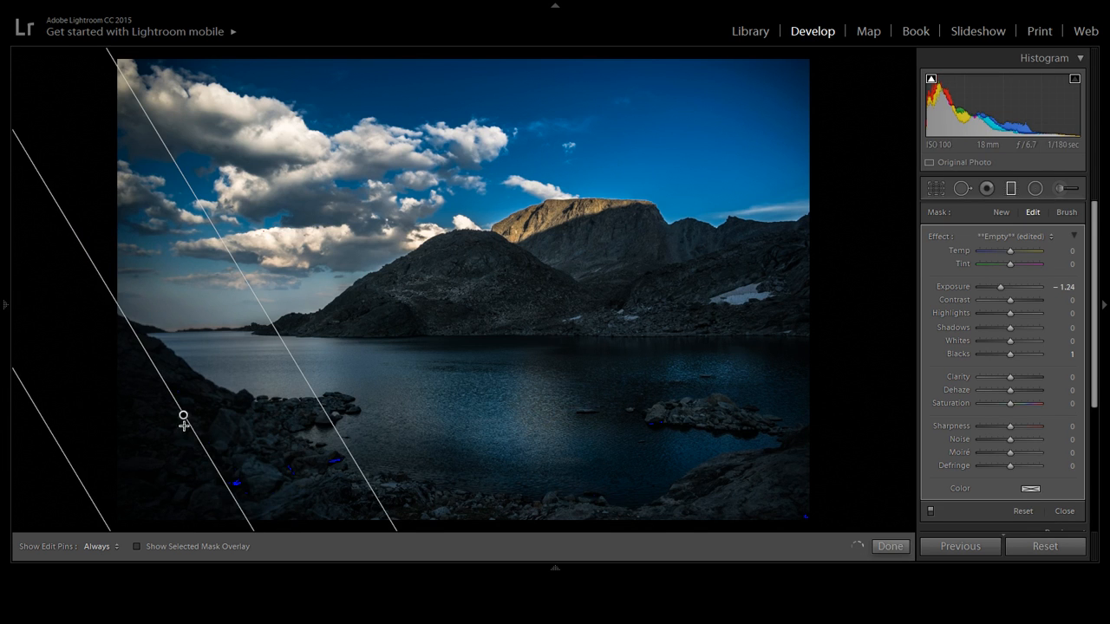
left_click_drag(177, 429, 141, 469)
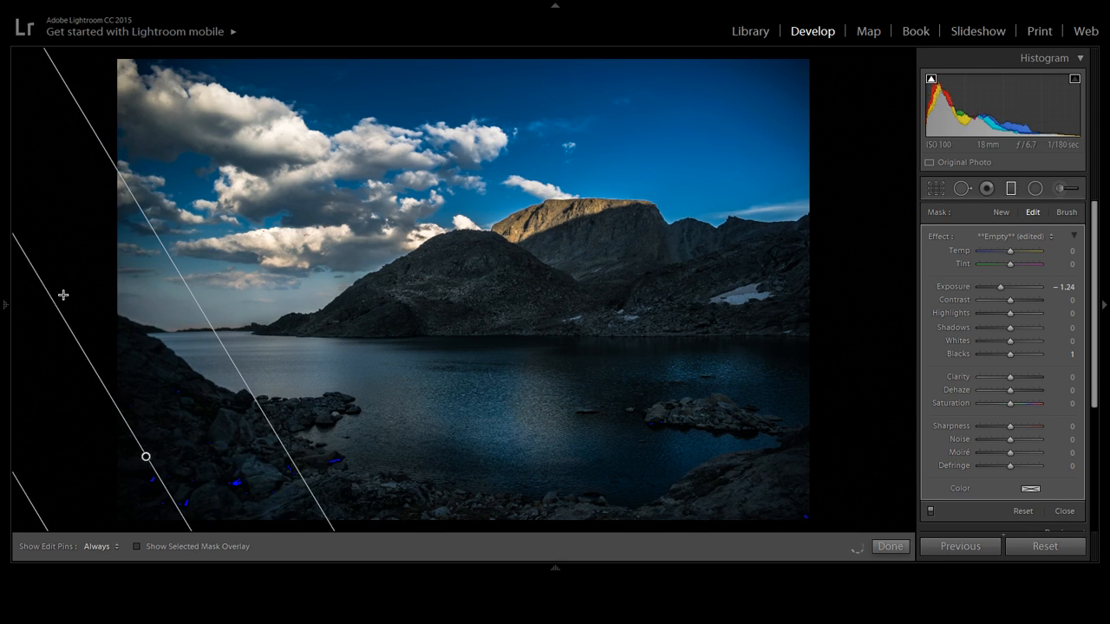
left_click_drag(54, 302, 31, 361)
left_click_drag(145, 458, 181, 460)
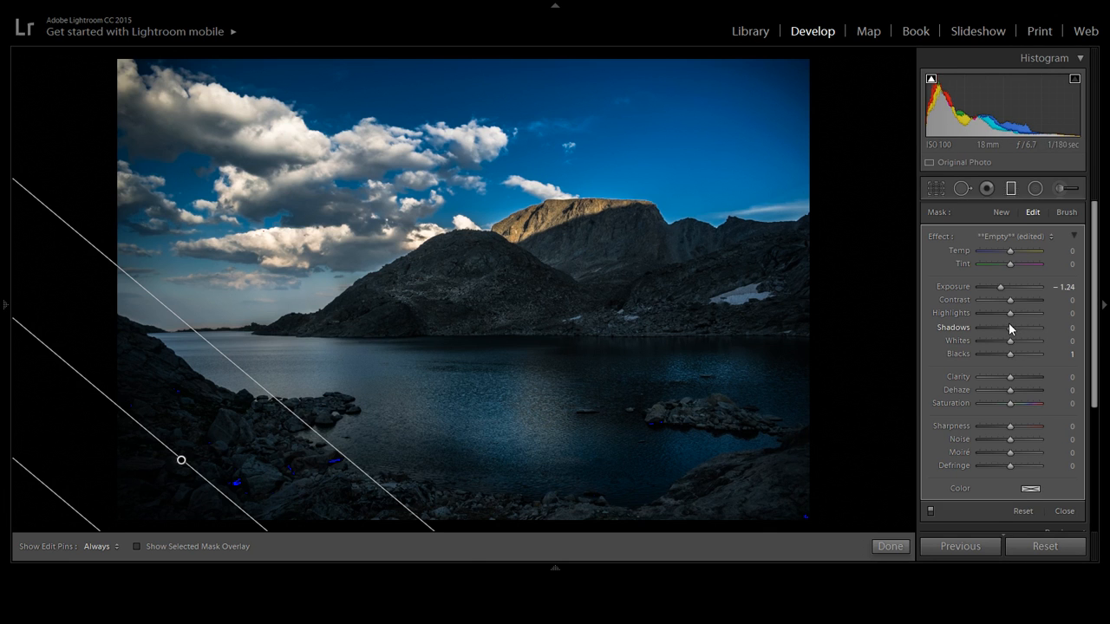
Set the graduated filter's Shadows to -22 and Blacks to 2, and finish editing it
mouse_move(1009, 326)
left_mouse_down()
mouse_move(986, 328)
mouse_move(1004, 328)
left_mouse_up()
left_click(1065, 354)
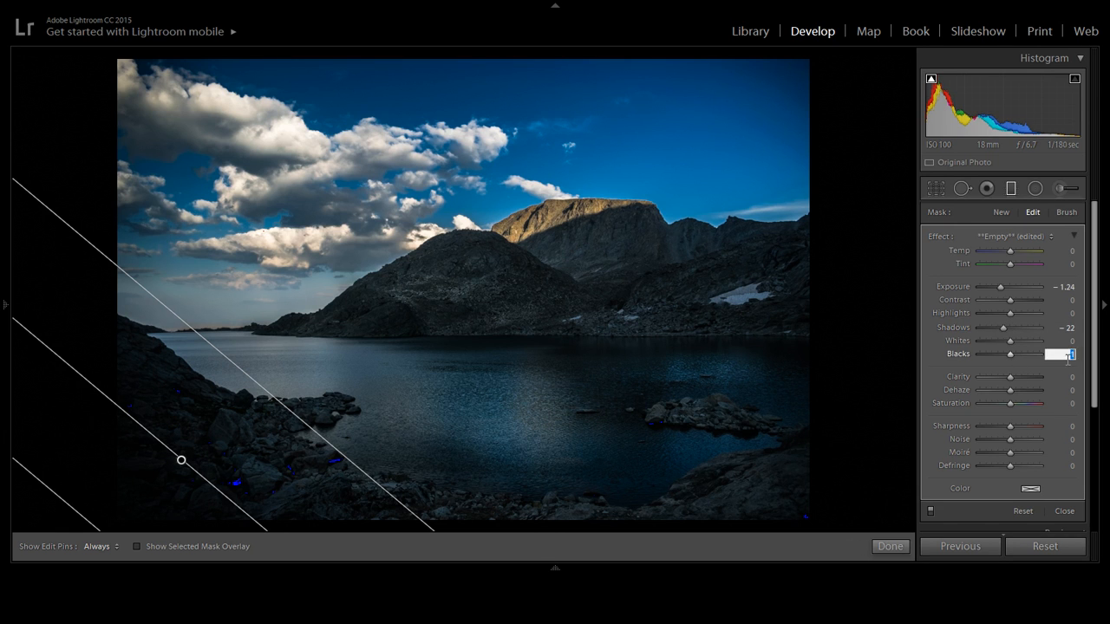
type("2")
key("Return")
left_click(891, 547)
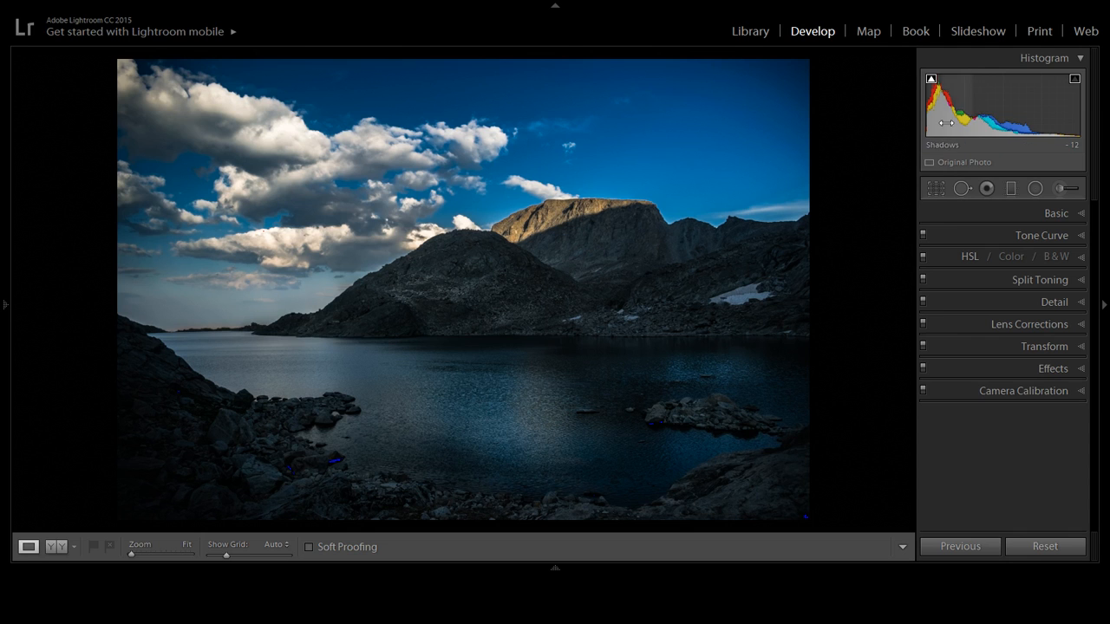
Reselect the graduated filter on the shoreline rocks and extend its outer edge slightly toward the lake
left_click(990, 188)
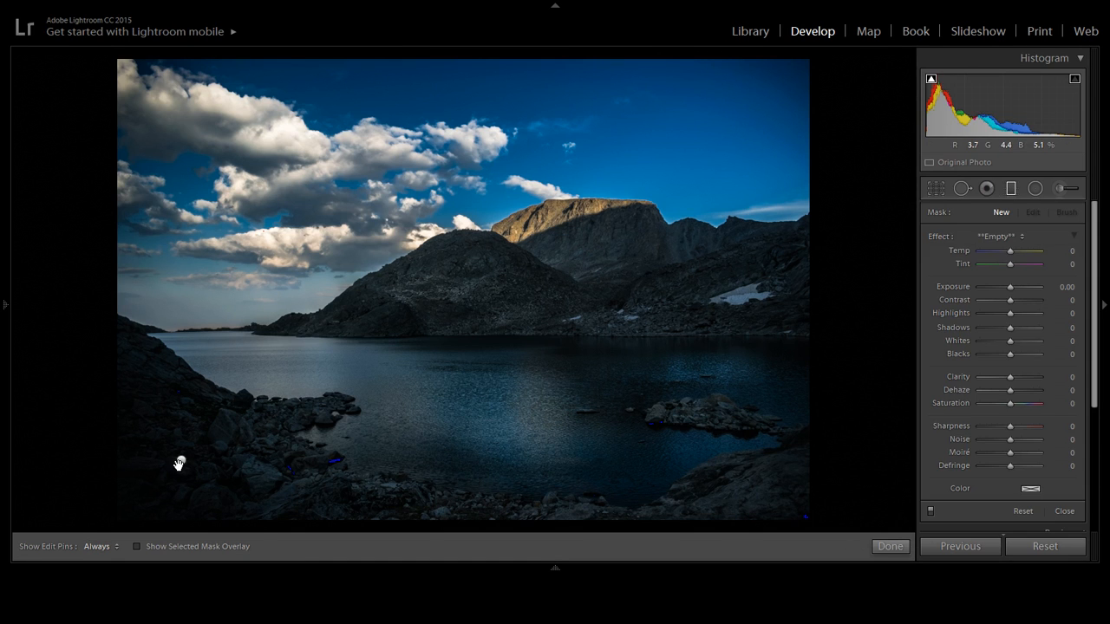
mouse_move(179, 464)
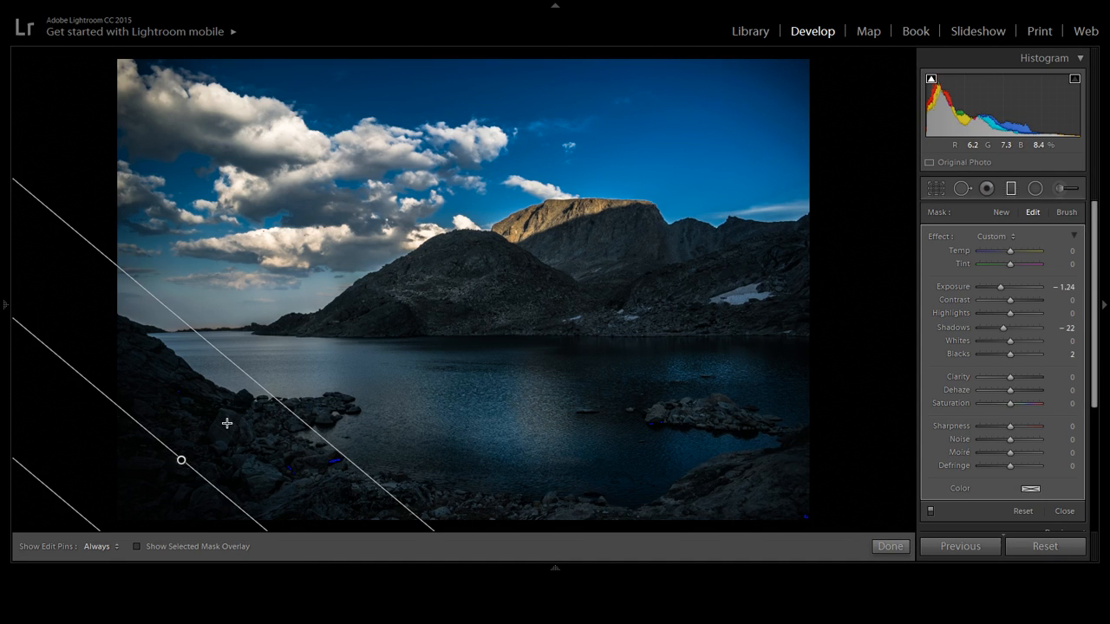
left_click_drag(234, 364, 309, 385)
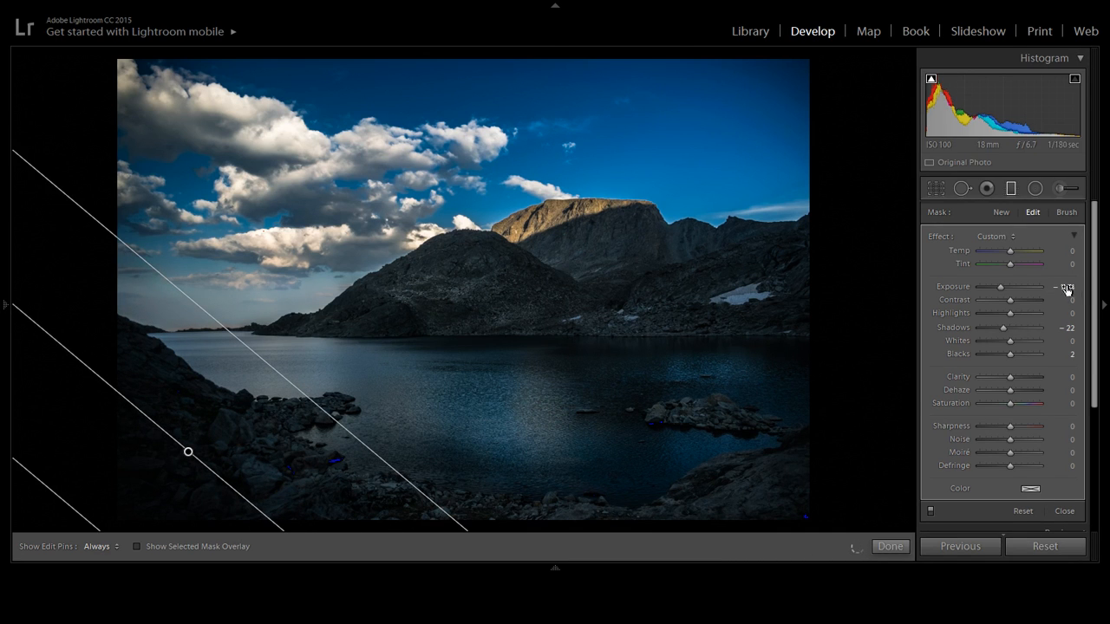
Set the graduated filter's Shadows to -10 and Exposure to -1.00, and finish editing it
left_click(1072, 331)
type("-15")
key("Return")
left_click(1067, 329)
type("-10")
key("Return")
left_click(1064, 290)
type("-1")
key("Return")
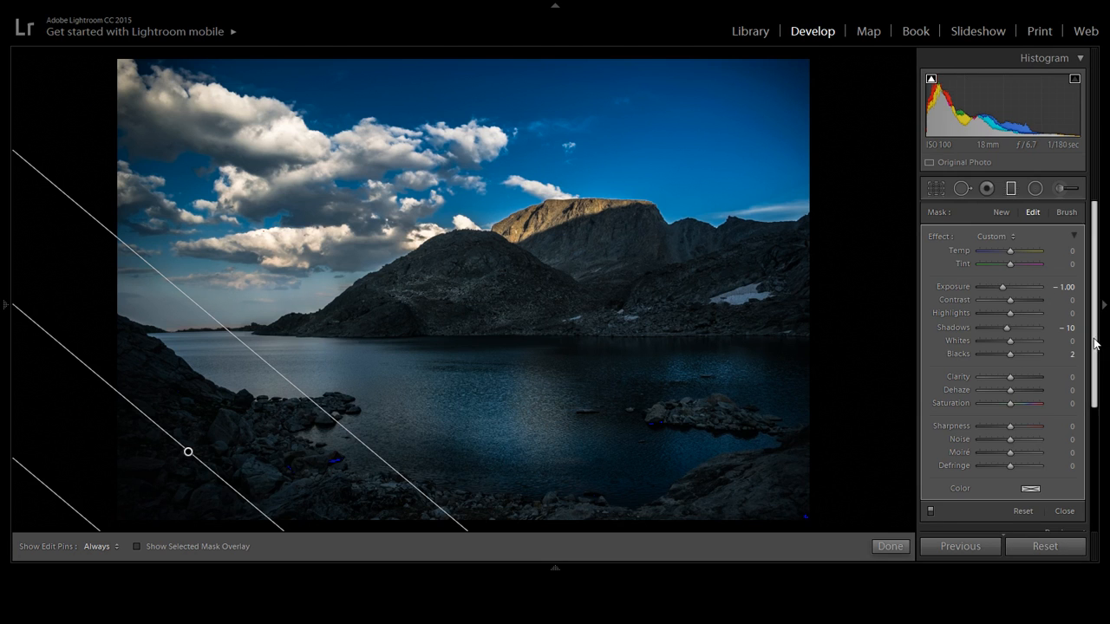
left_click(889, 549)
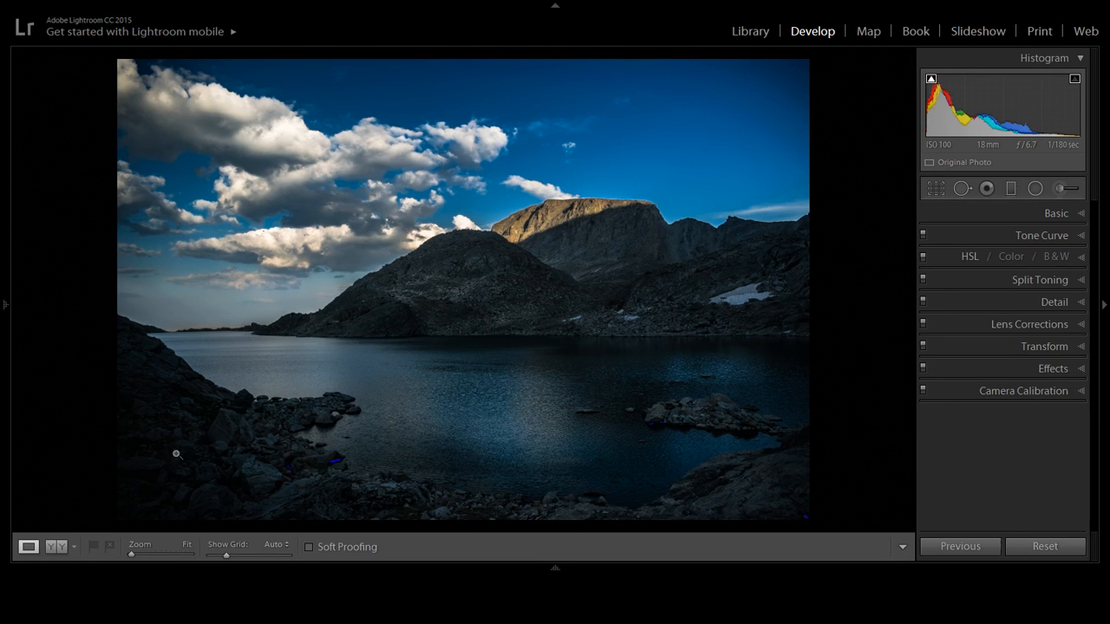
Reopen the graduated filter on the lower-left rocks, review its coverage and settings, and close it
key("m")
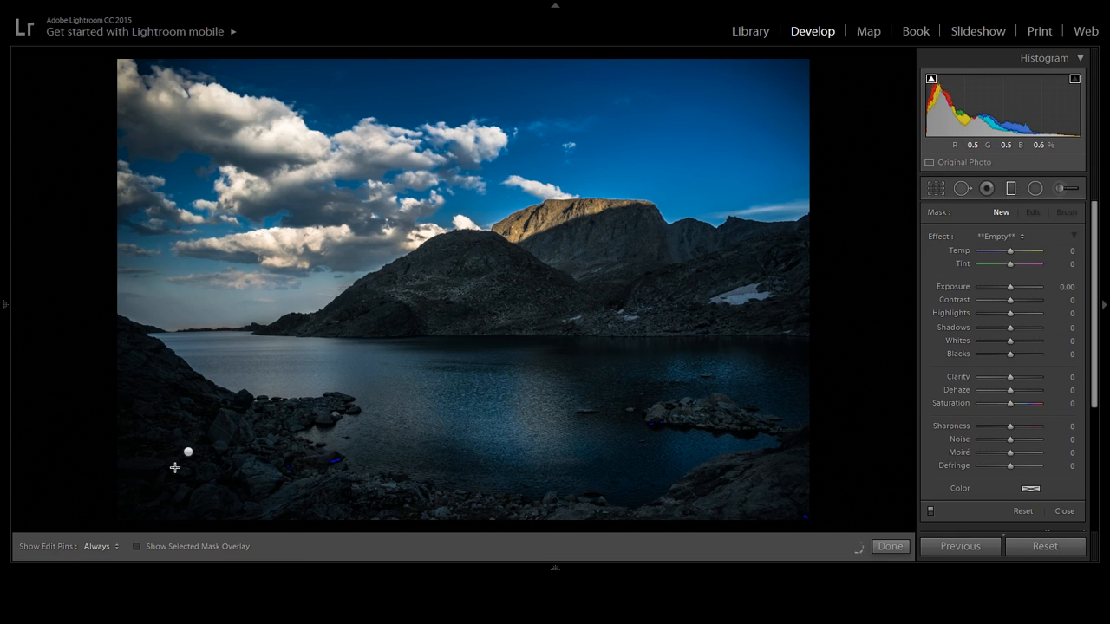
left_click(188, 453)
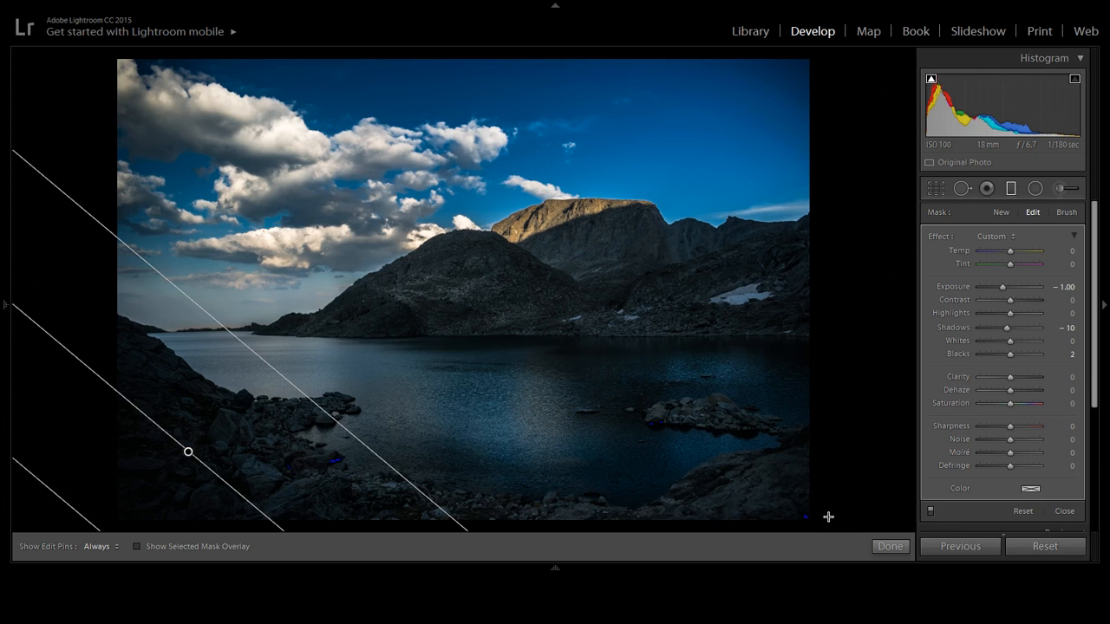
key("m")
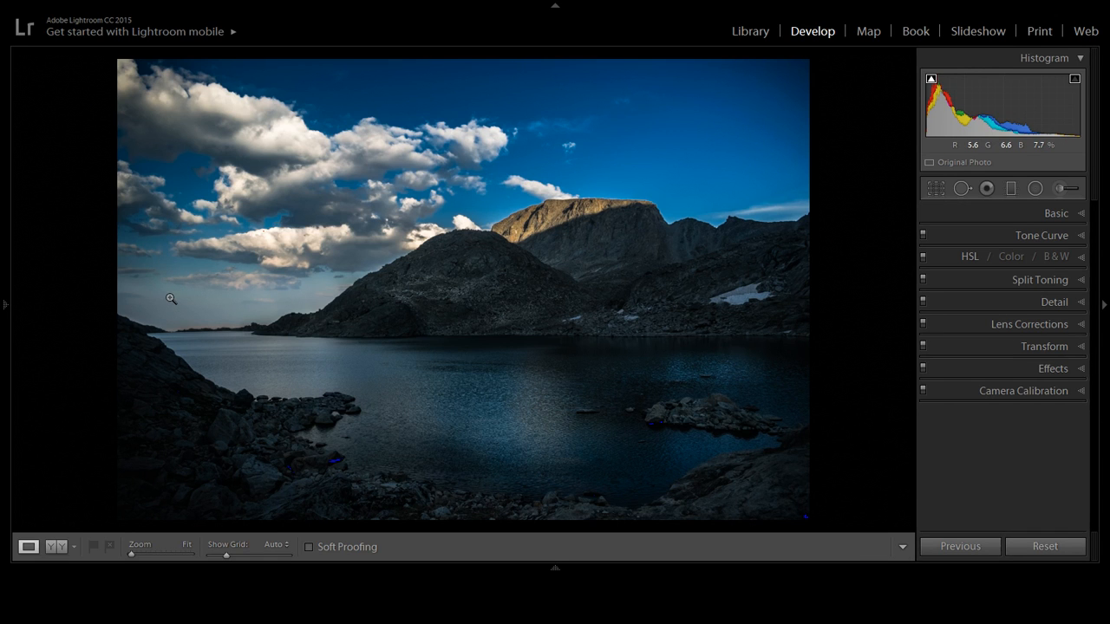
Set Dehaze to -12 on the brush adjustment in the sky above the far-left horizon, and close the brush
left_click(1060, 188)
left_click(161, 303)
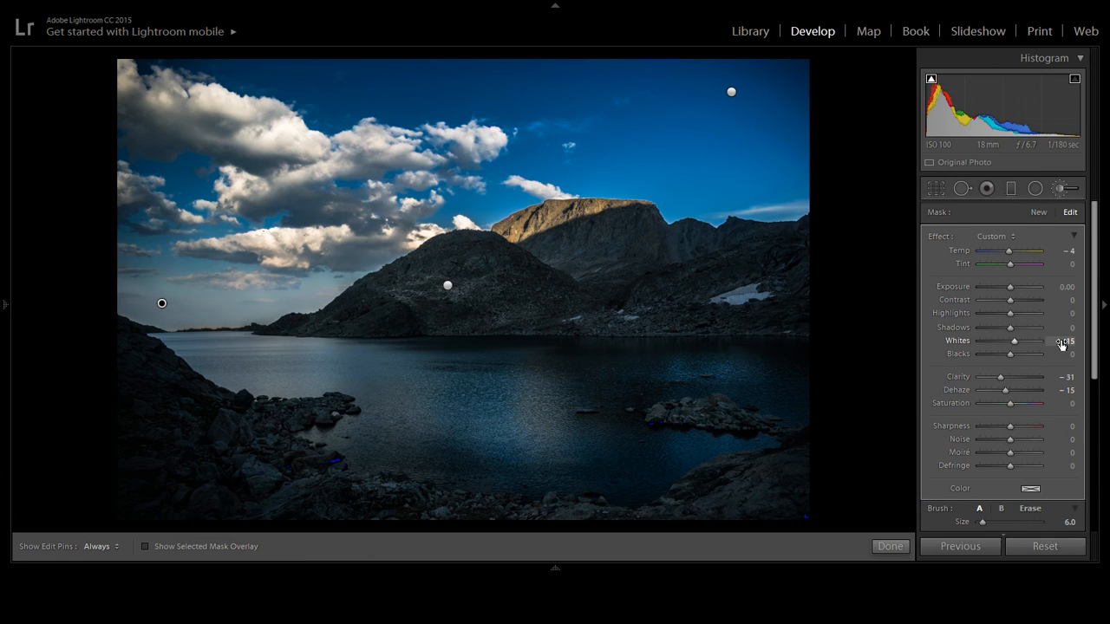
left_click(1067, 391)
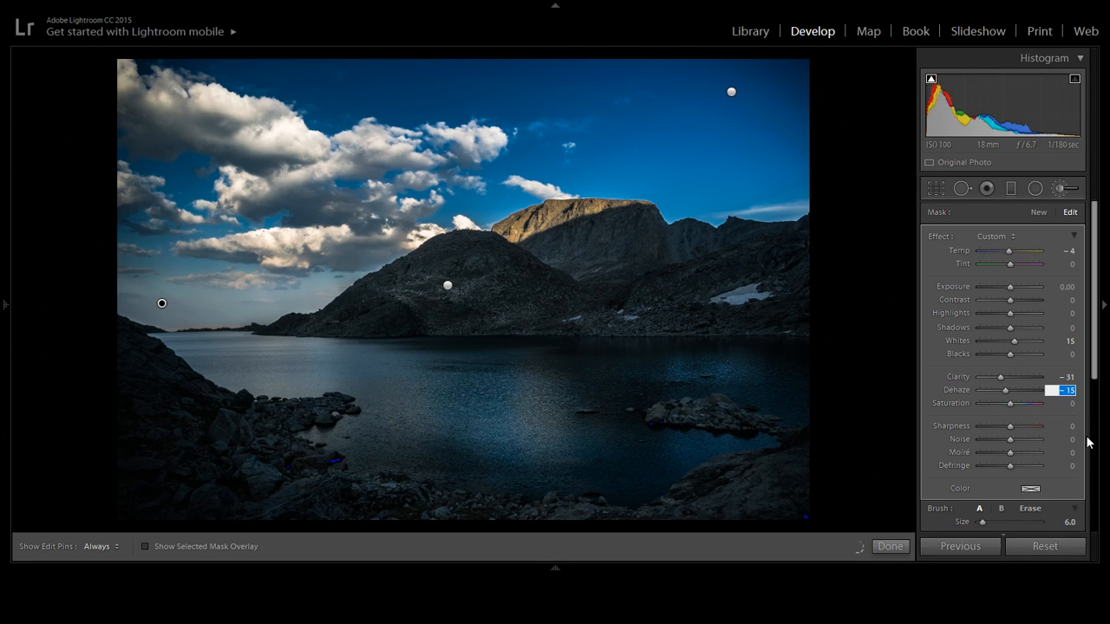
type("-12")
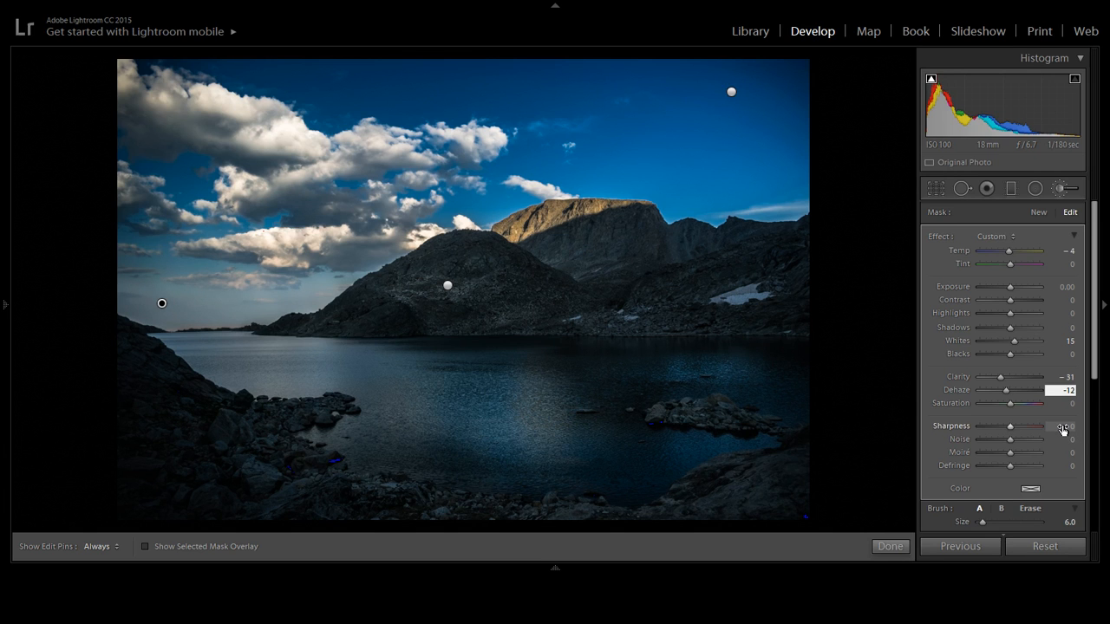
type("k")
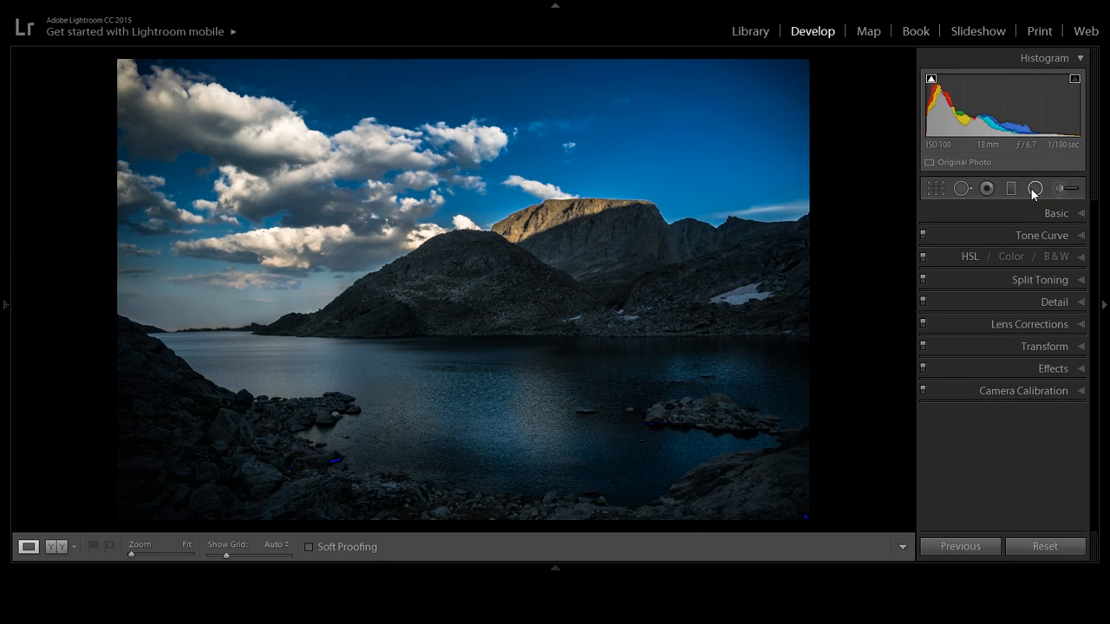
Select the brush adjustment on the middle hill, examine its mask overlay, and hide the overlay
key("k")
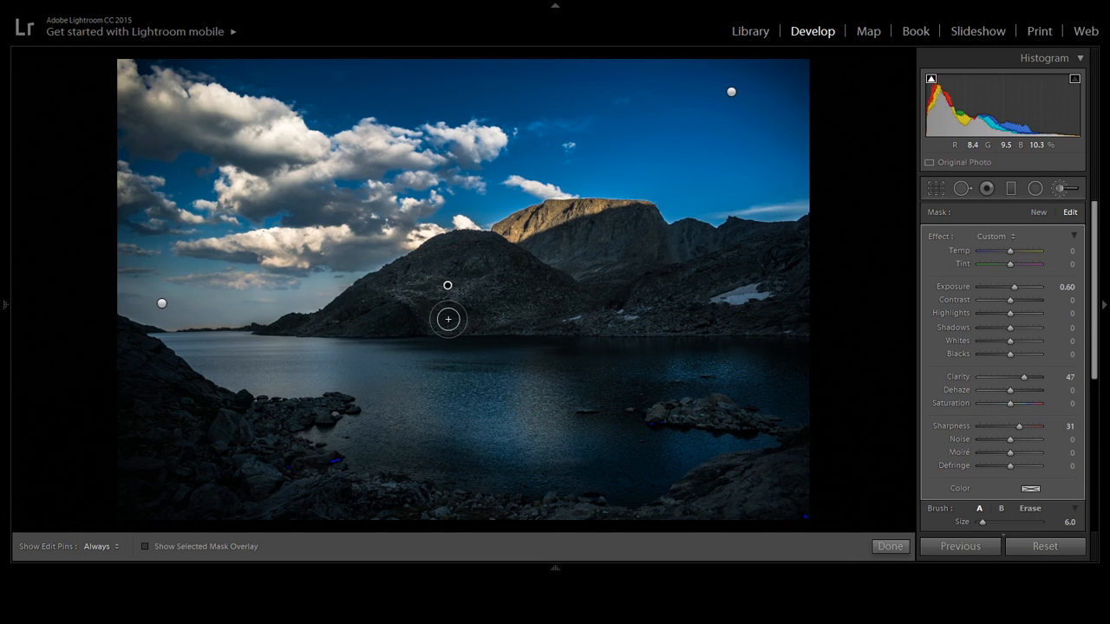
left_click(448, 285)
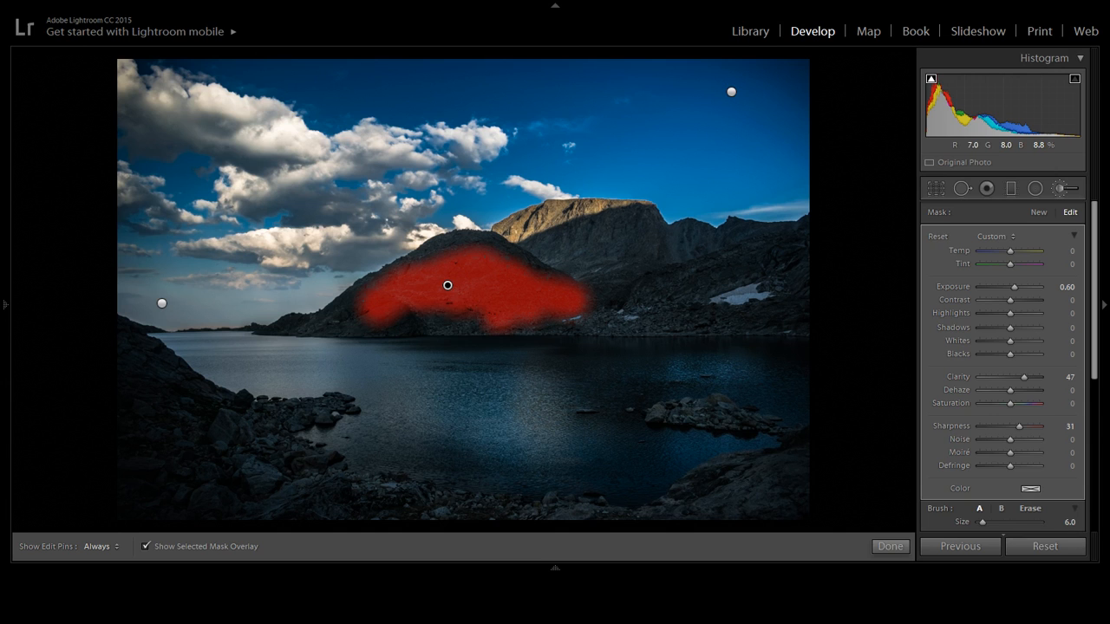
key("alt")
key("h")
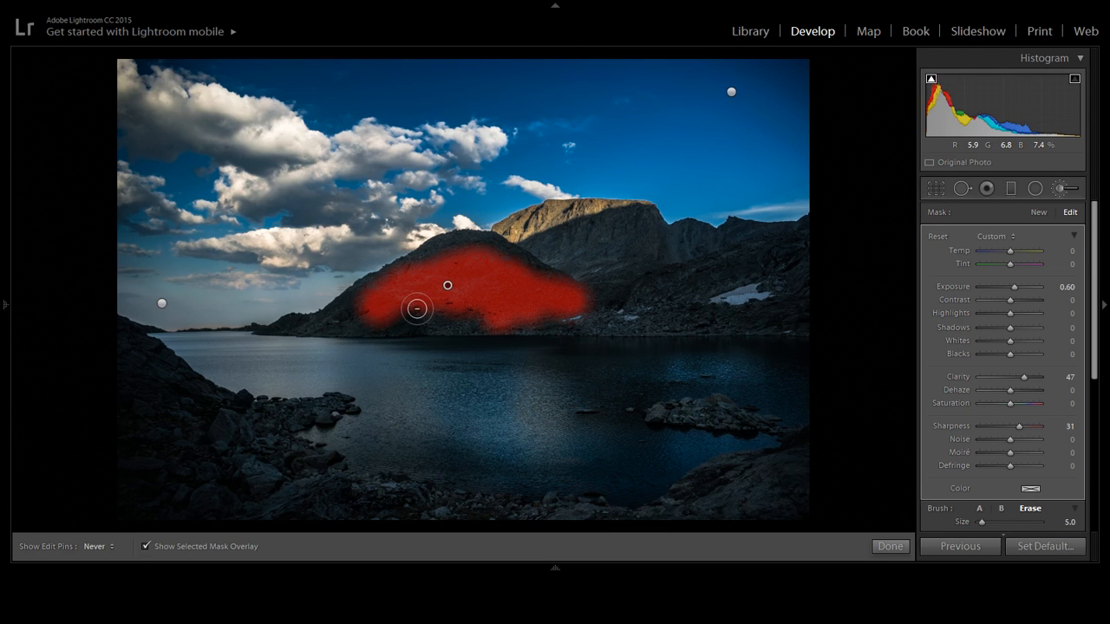
key("h")
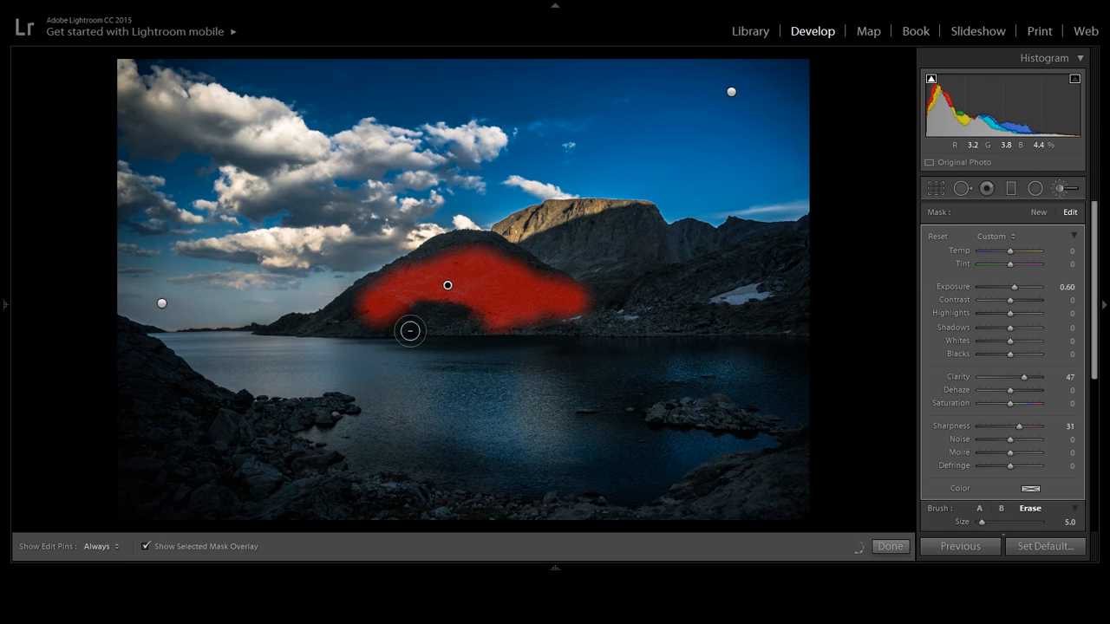
key("o")
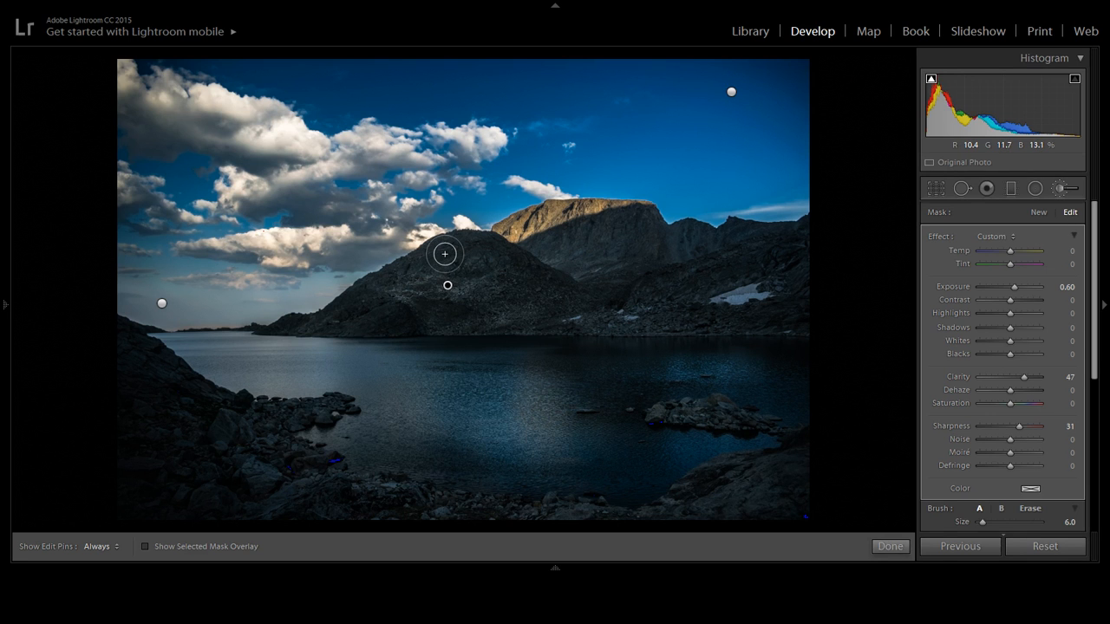
Set the brush to size 10, feather 100 and flow 48, and refine the adjustment mask across the middle hill's slope
key("z")
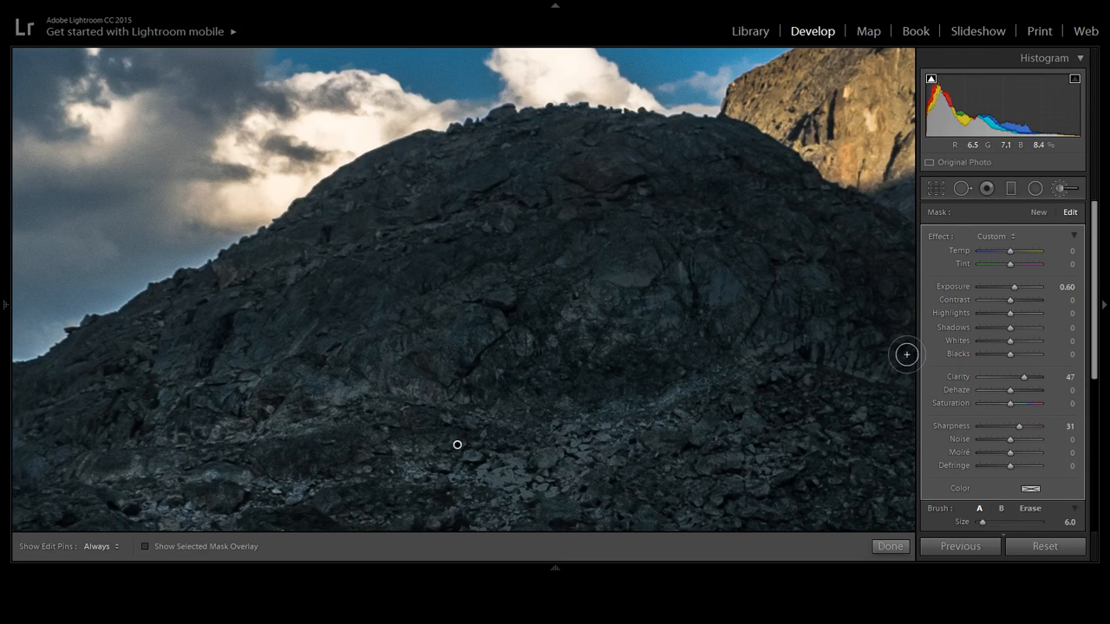
scroll(971, 373, "down", 3)
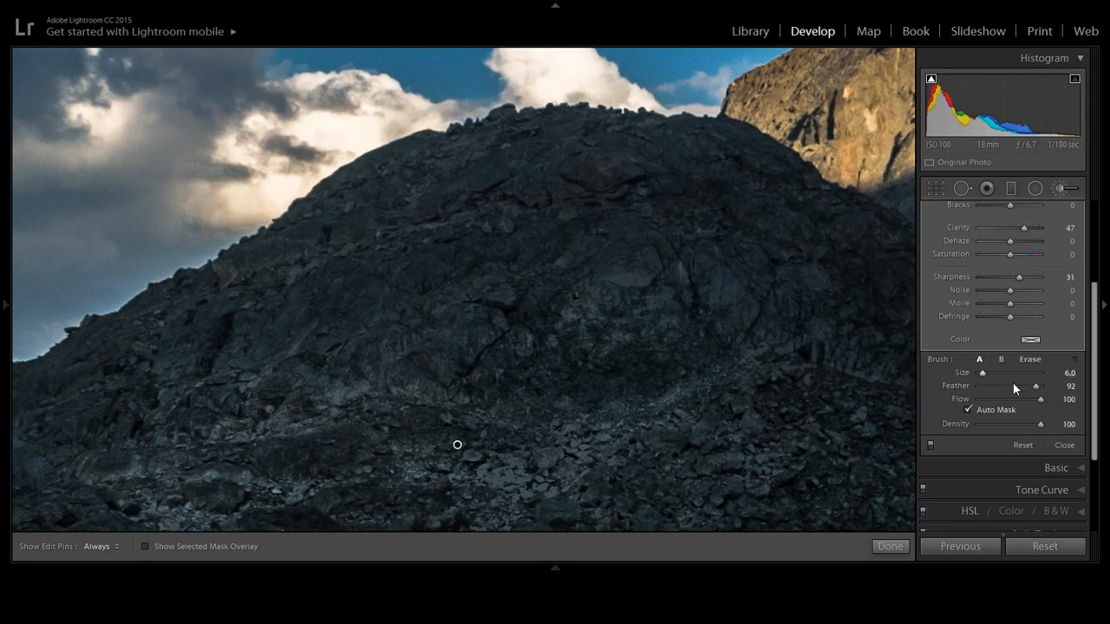
mouse_move(1034, 387)
left_mouse_down()
mouse_move(1003, 387)
mouse_move(1045, 388)
mouse_move(988, 373)
mouse_move(1008, 399)
left_mouse_up()
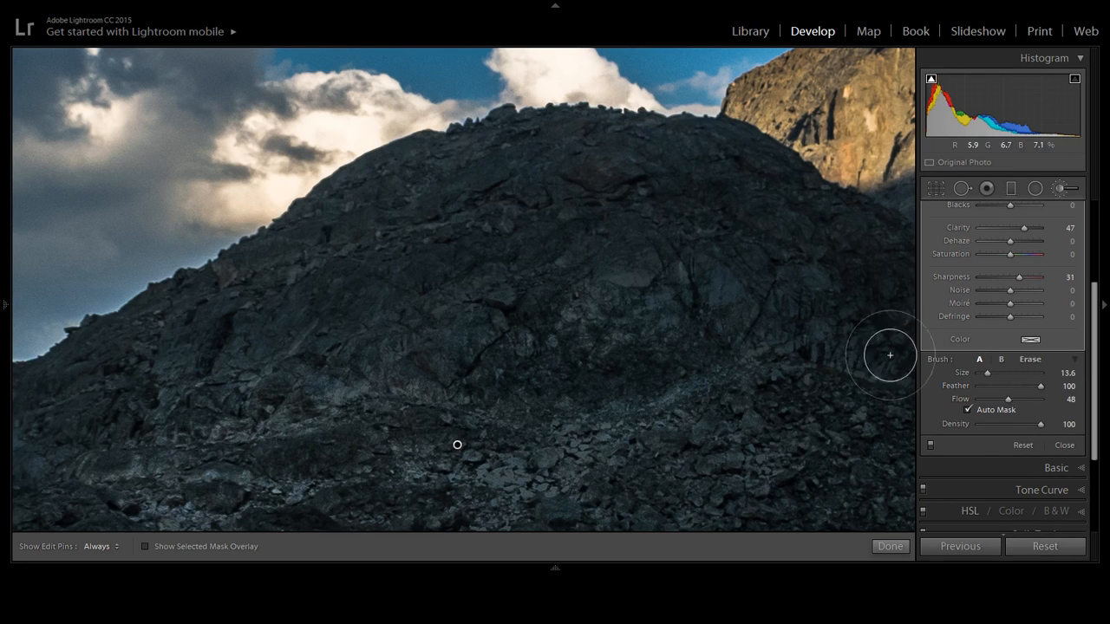
key("z")
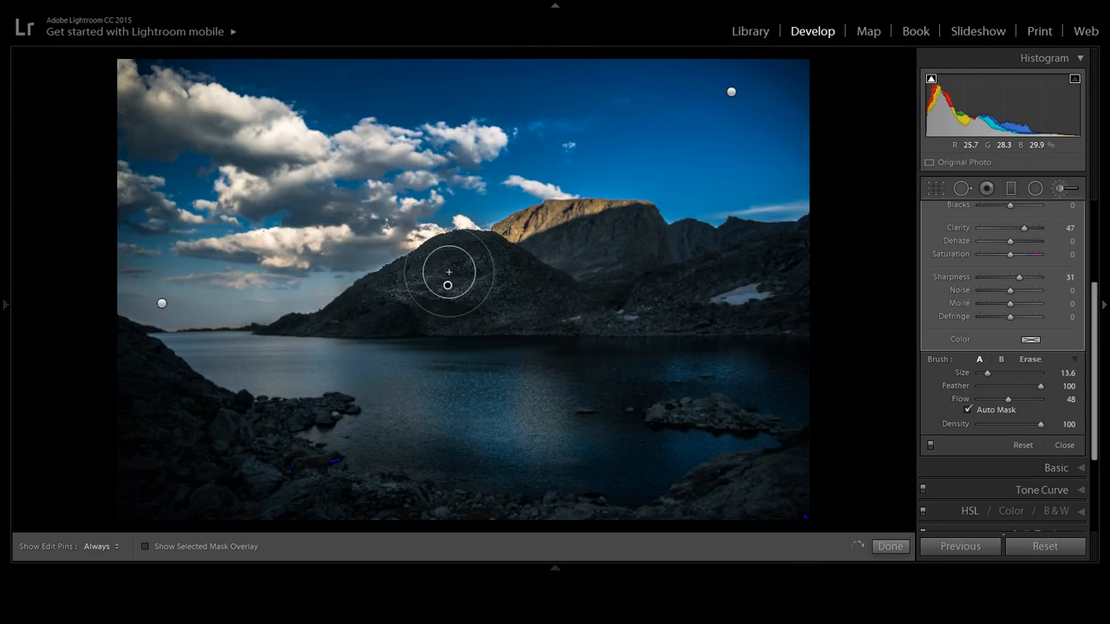
scroll(453, 258, "down", 3)
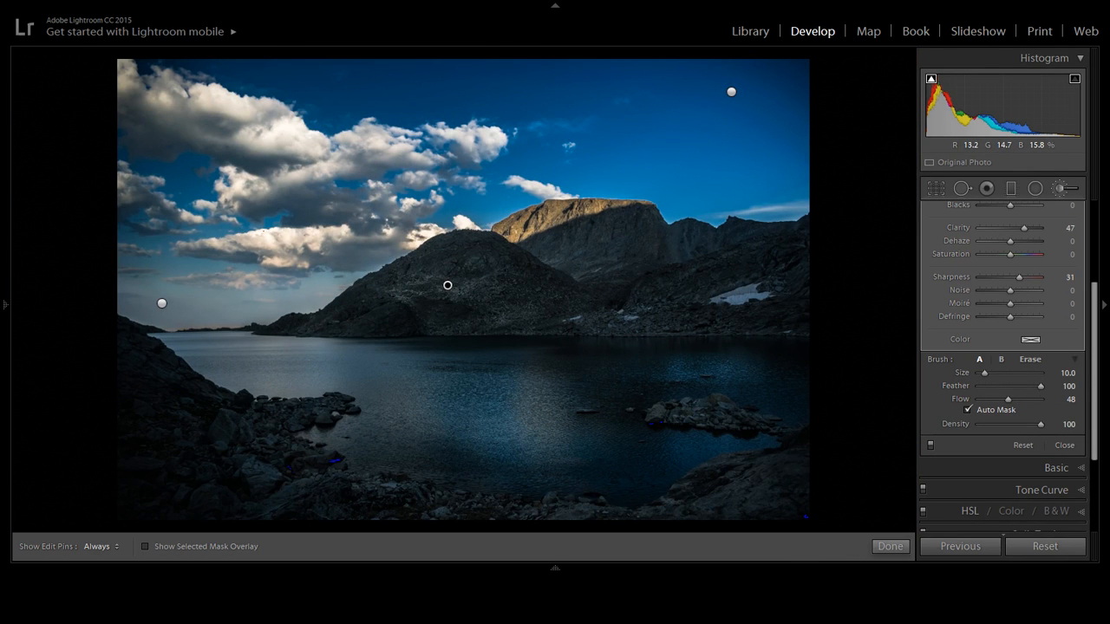
key("alt")
mouse_move(467, 258)
left_mouse_down()
mouse_move(468, 291)
mouse_move(411, 252)
mouse_move(371, 289)
mouse_move(420, 337)
left_mouse_up()
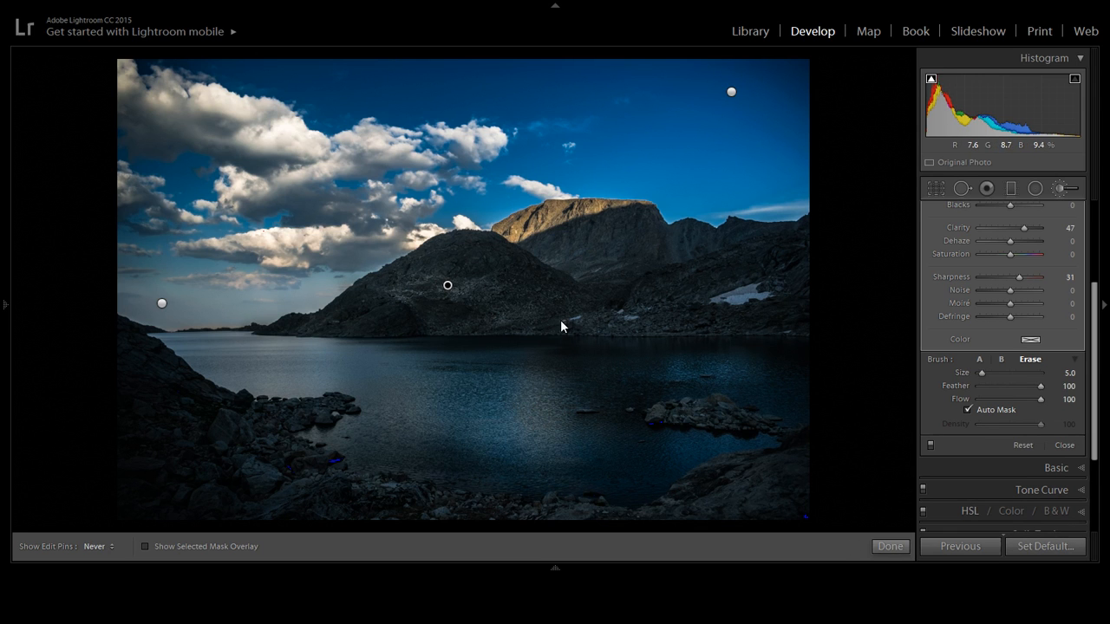
Reduce the brush to size 4 with flow 48 and paint further touches into the middle hill's mask
scroll(474, 276, "up", 5)
scroll(474, 280, "down", 2)
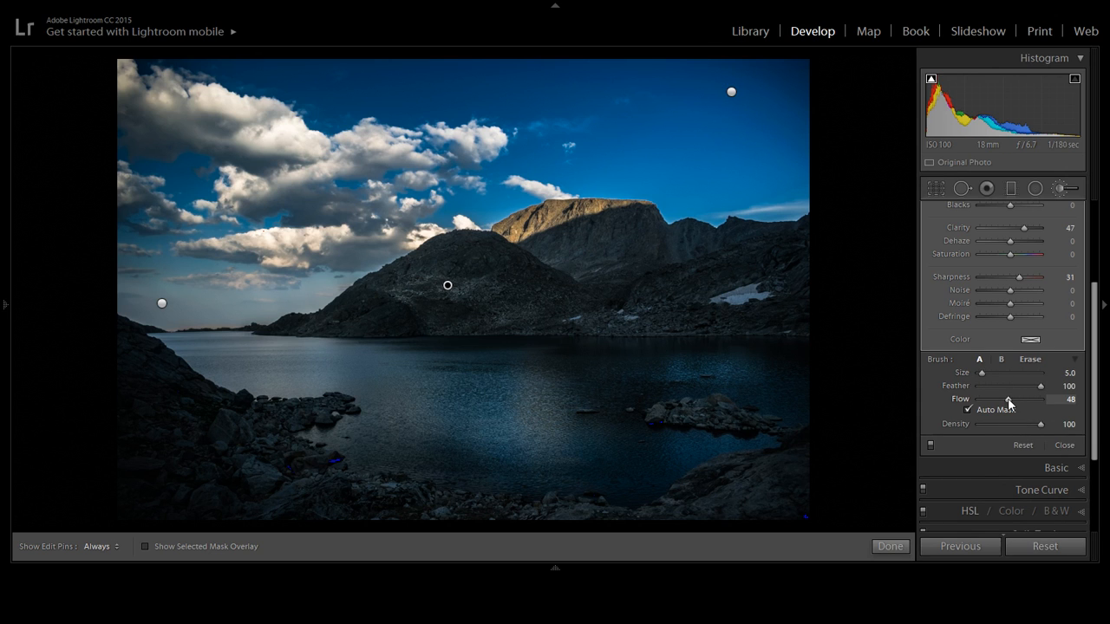
scroll(492, 269, "up", 2)
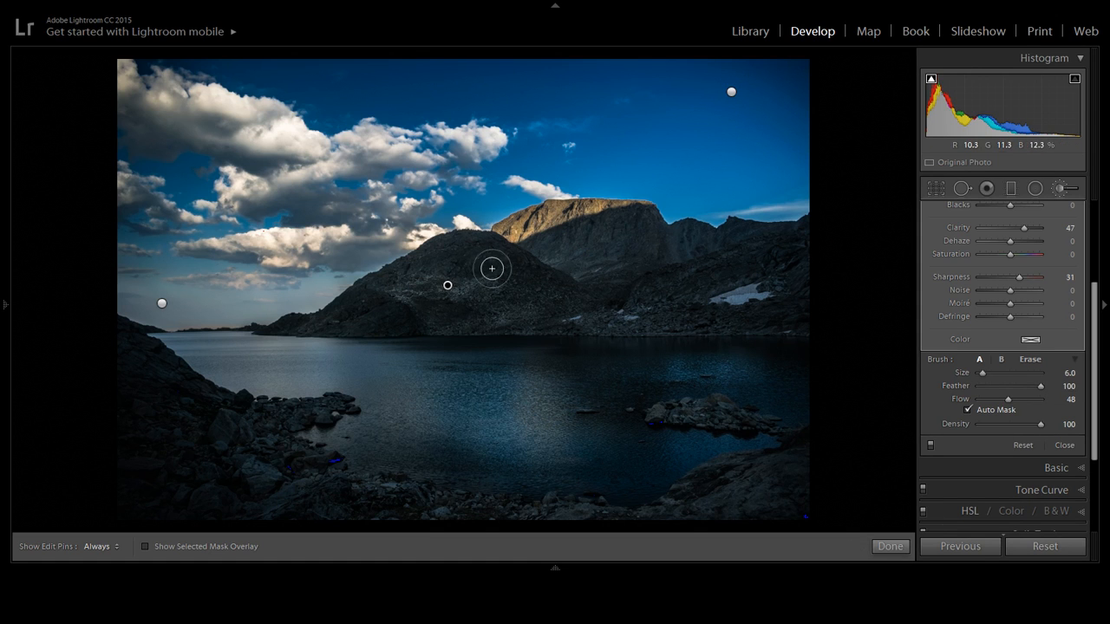
scroll(456, 270, "down", 2)
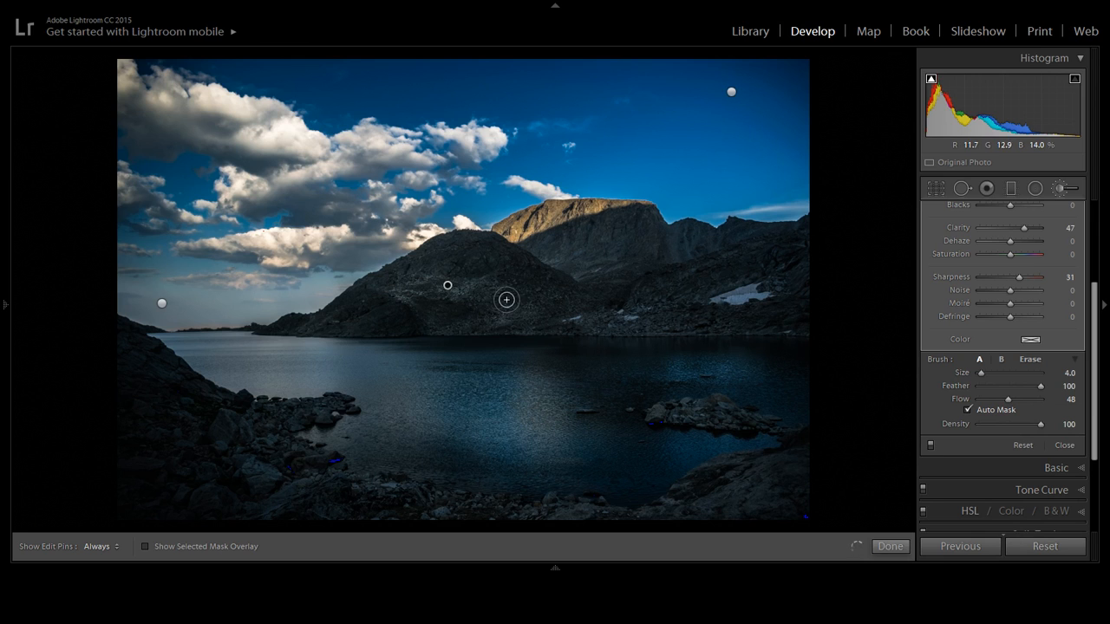
scroll(469, 265, "down", 1)
left_click_drag(420, 301, 423, 294)
Compare the edited photo with its original version, and close the adjustment brush
key("h")
key("h")
key("backslash")
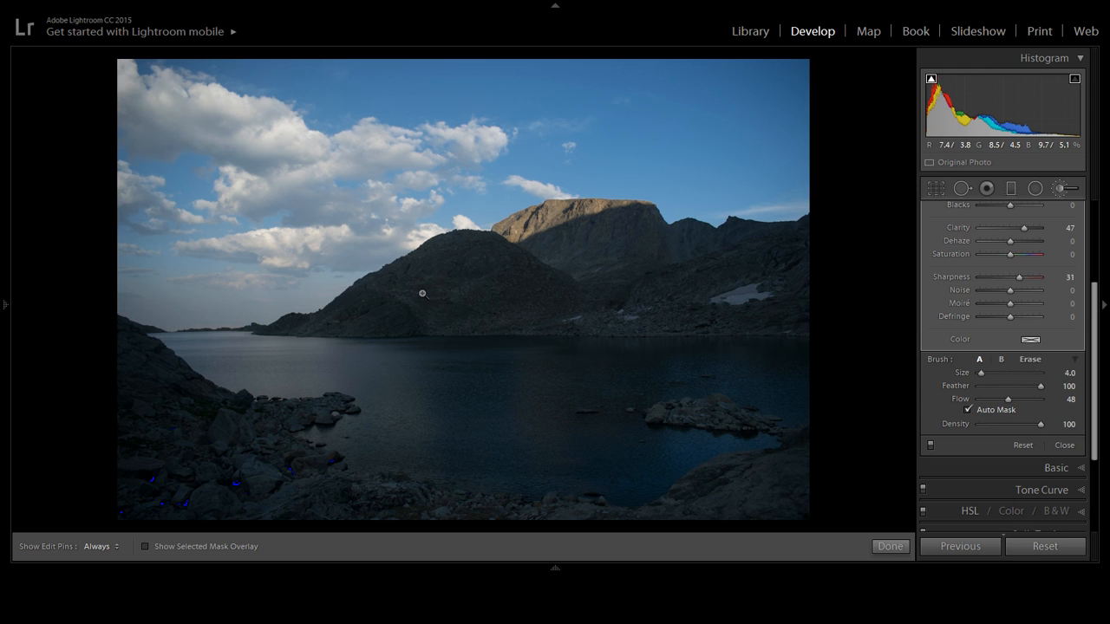
key("backslash")
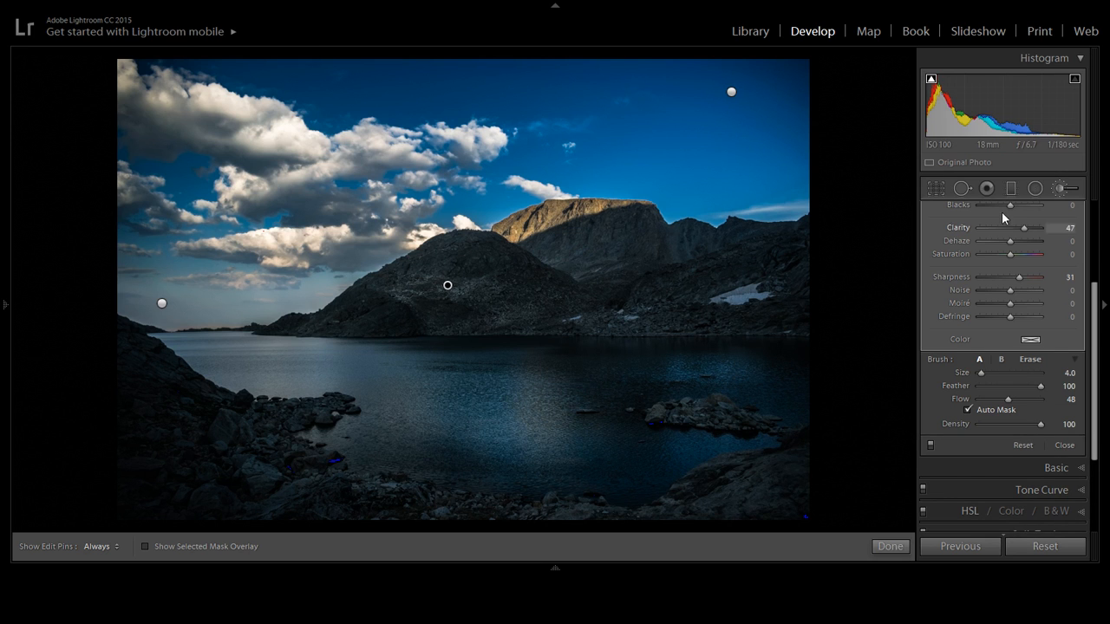
left_click(1073, 191)
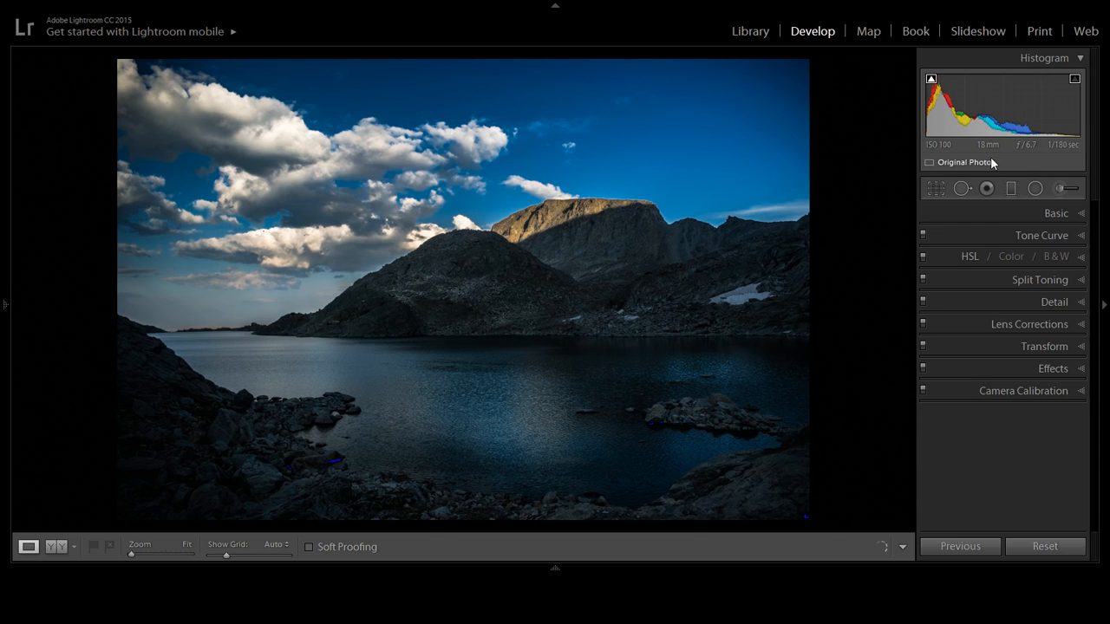
Shift the Blue hue to +11 in the HSL adjustments using targeted adjustment on the sky, with Aqua hue at 0
left_click(1081, 258)
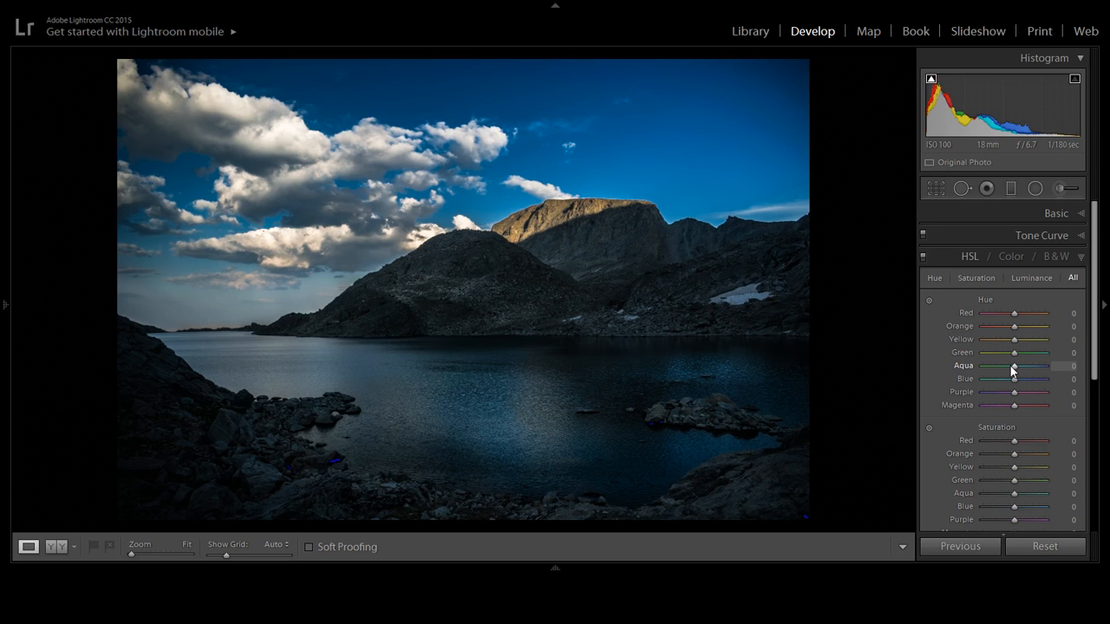
left_click_drag(1011, 366, 1048, 369)
double_click(1048, 368)
left_click(930, 299)
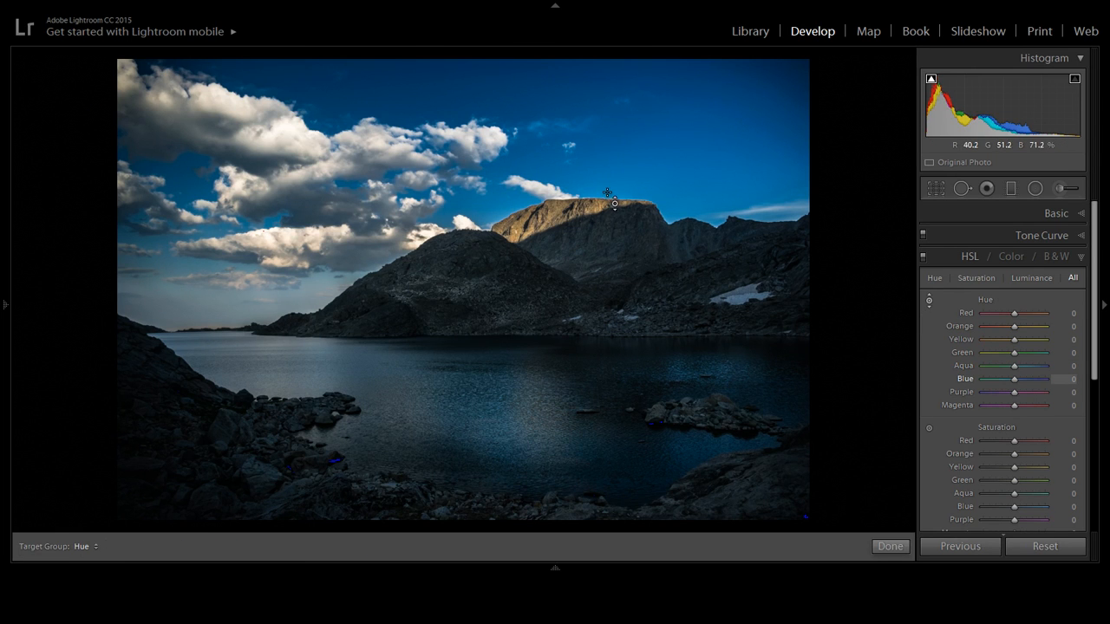
left_click_drag(608, 192, 609, 120)
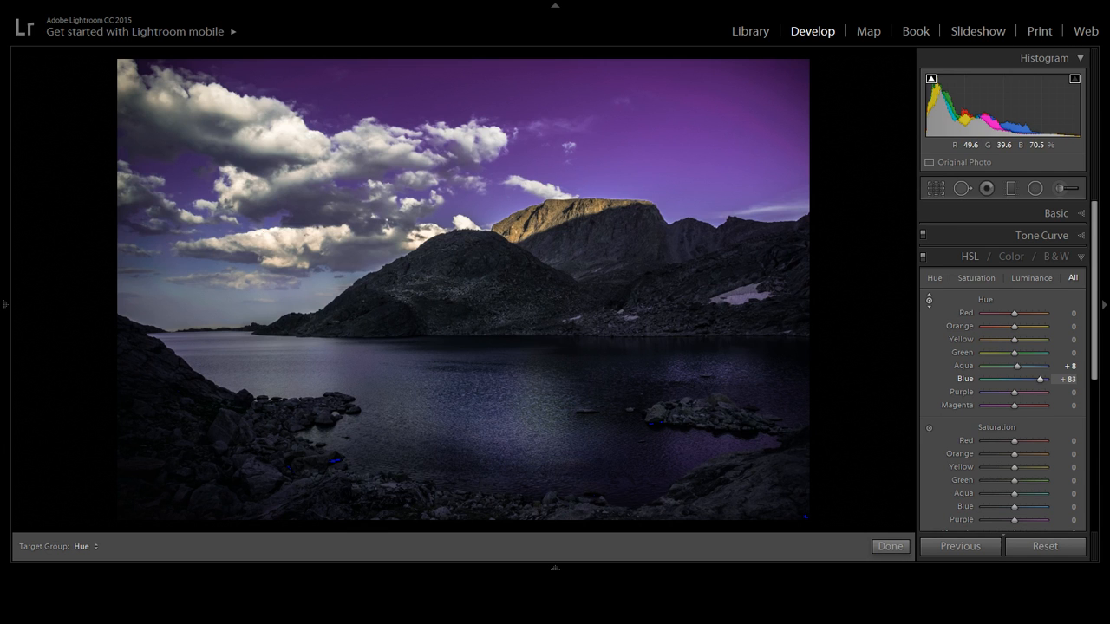
left_click_drag(609, 121, 609, 194)
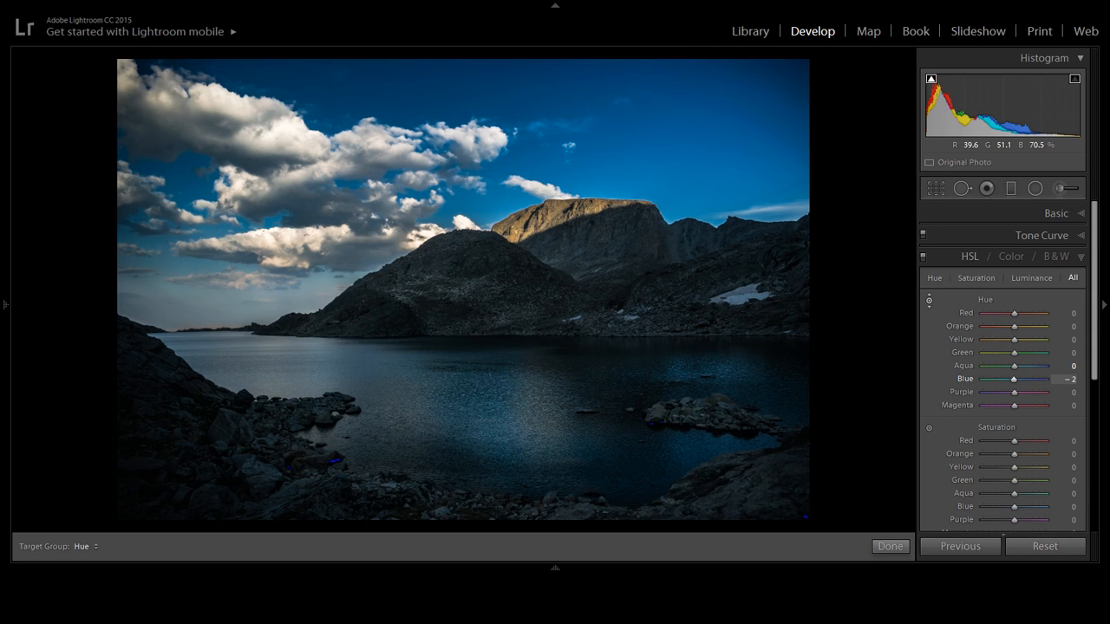
left_click_drag(609, 193, 609, 183)
left_click_drag(1014, 366, 1061, 369)
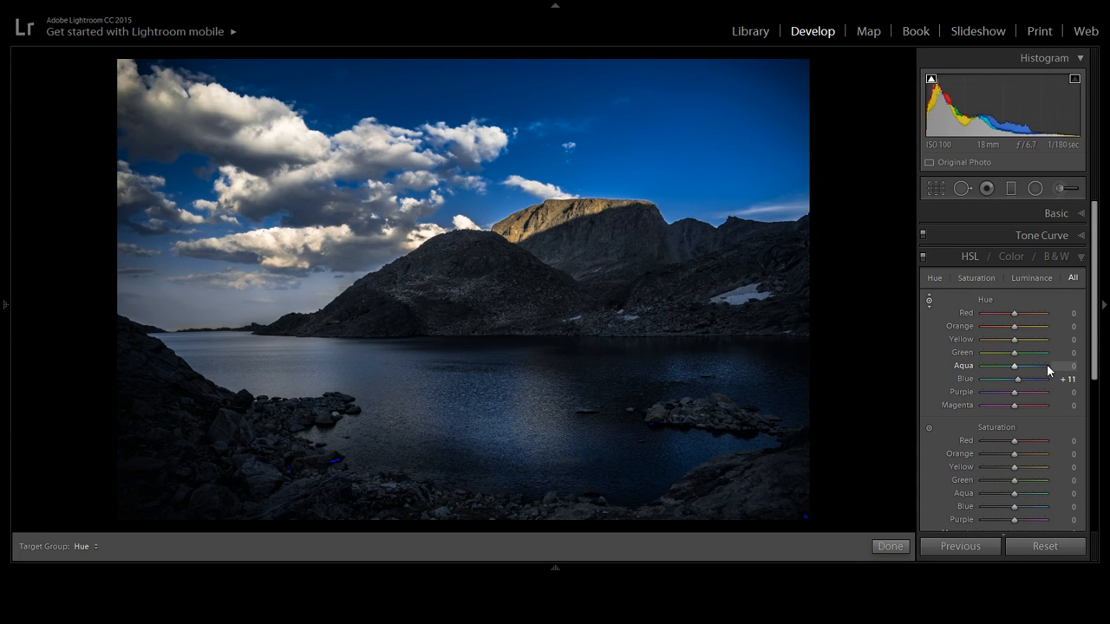
Darken the sky and water in HSL by setting Aqua luminance to -36 and Blue luminance to -67
left_click_drag(1095, 347, 1094, 406)
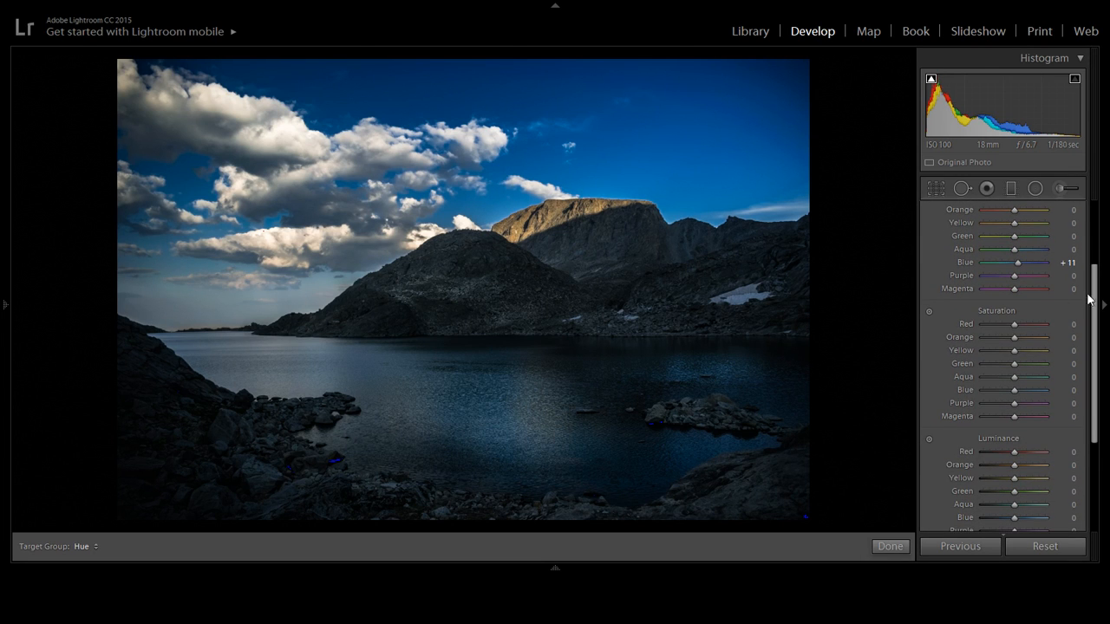
left_click_drag(1095, 301, 1096, 313)
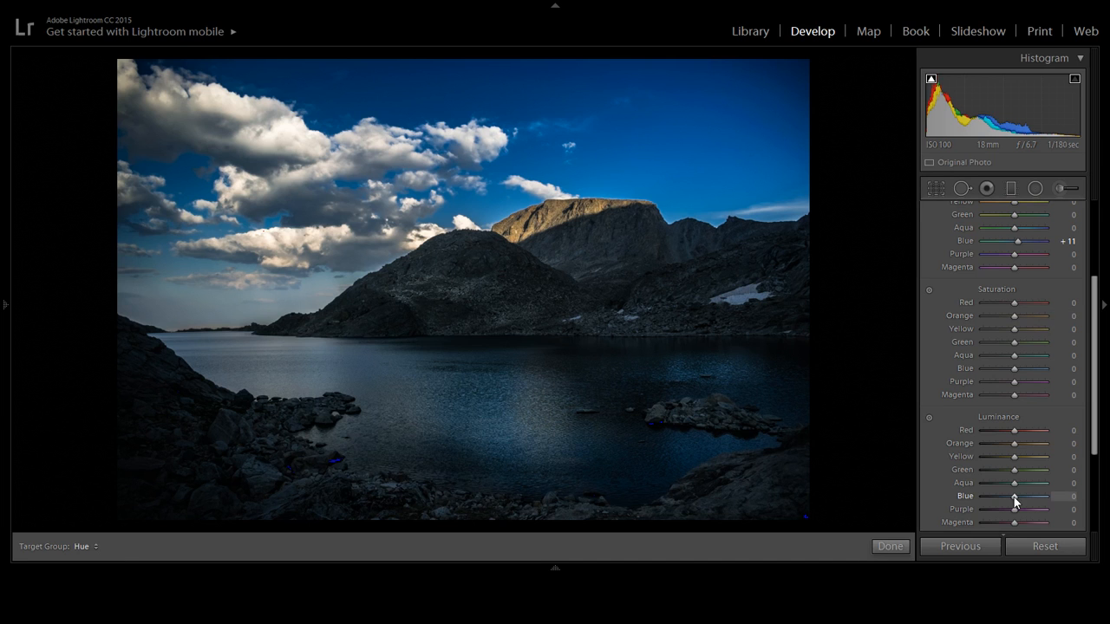
mouse_move(1014, 496)
left_mouse_down()
mouse_move(1002, 500)
mouse_move(1012, 484)
mouse_move(995, 484)
mouse_move(1003, 488)
left_mouse_up()
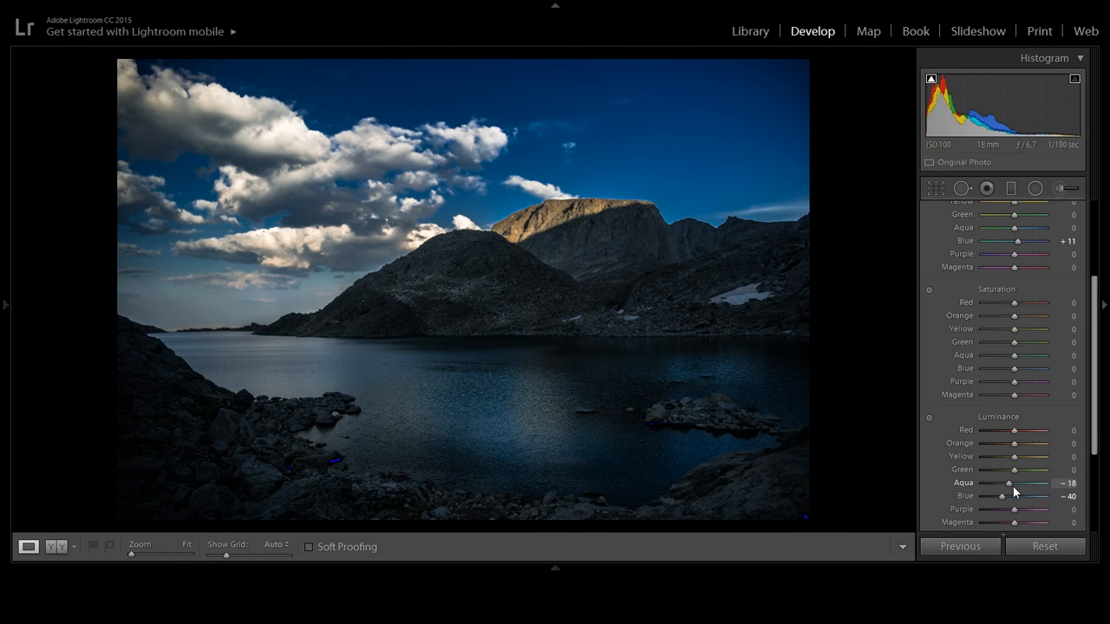
mouse_move(1013, 486)
left_mouse_down()
mouse_move(1025, 483)
mouse_move(982, 474)
mouse_move(1028, 473)
mouse_move(935, 472)
mouse_move(1107, 482)
mouse_move(1010, 478)
mouse_move(1057, 471)
mouse_move(1004, 484)
left_mouse_up()
left_click_drag(1002, 497, 1103, 503)
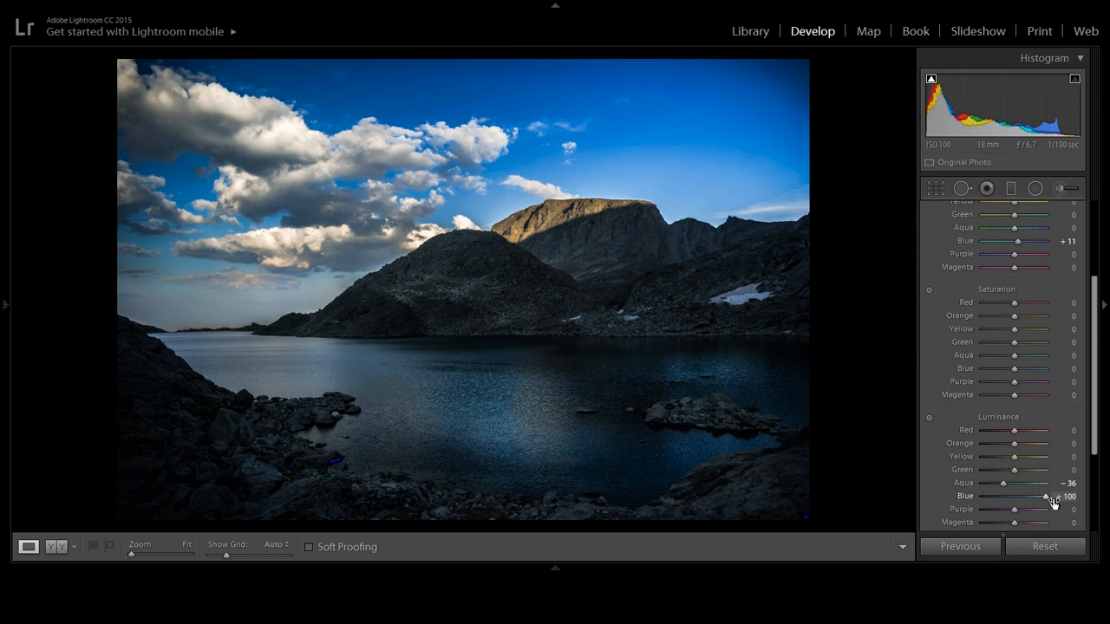
left_click_drag(1047, 497, 992, 493)
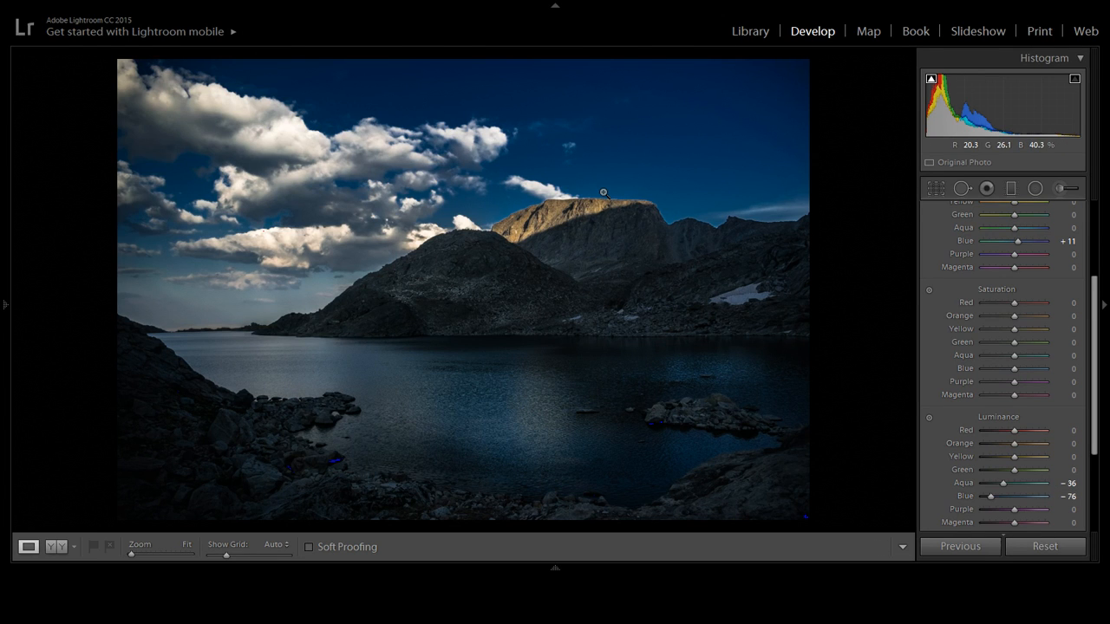
left_click_drag(992, 497, 995, 497)
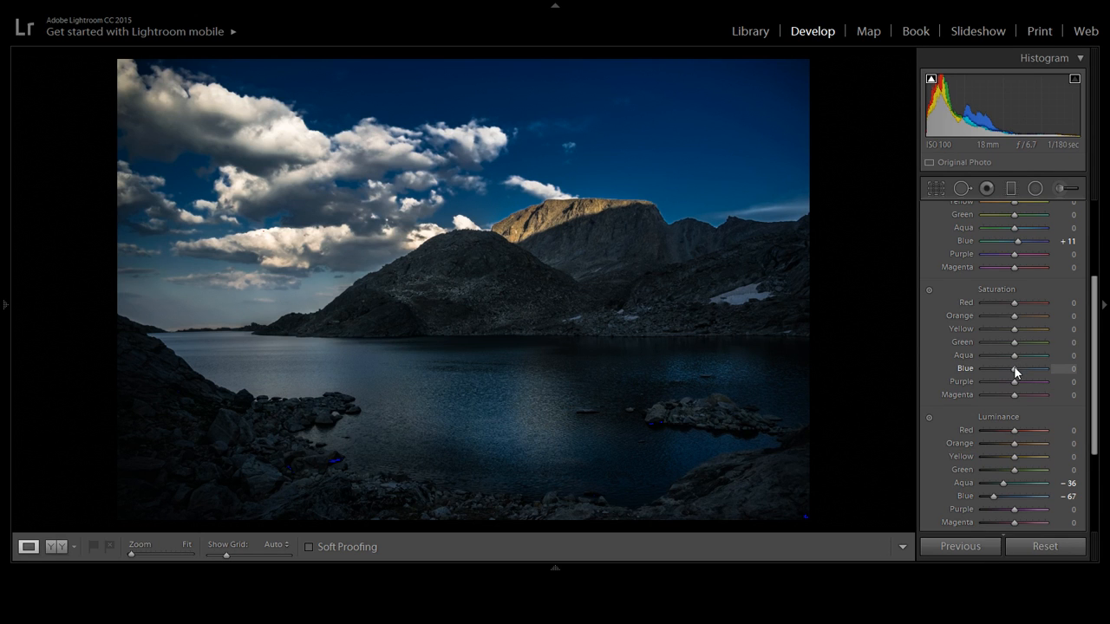
Try Blue saturation at -100 in the HSL adjustments, and reset it
left_click_drag(1015, 367, 955, 366)
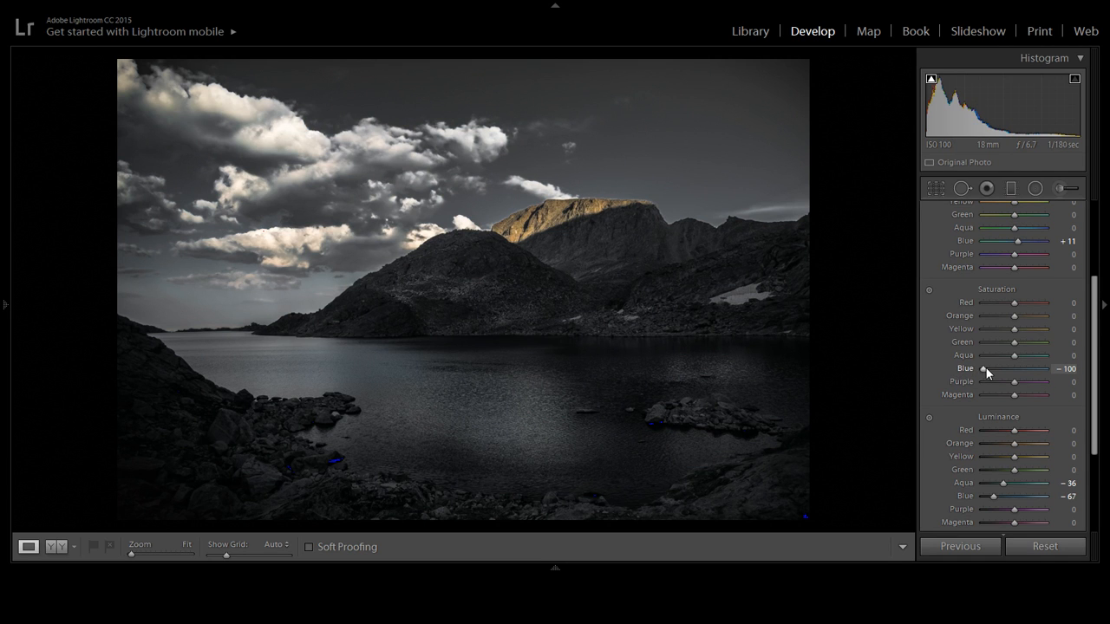
double_click(985, 367)
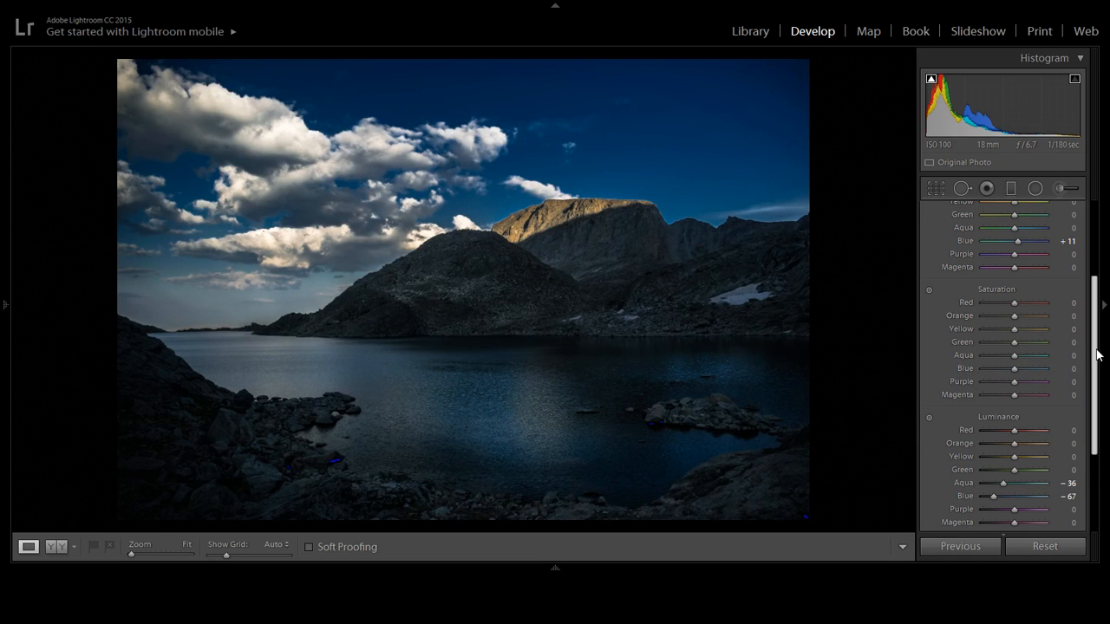
left_click_drag(1096, 350, 1095, 294)
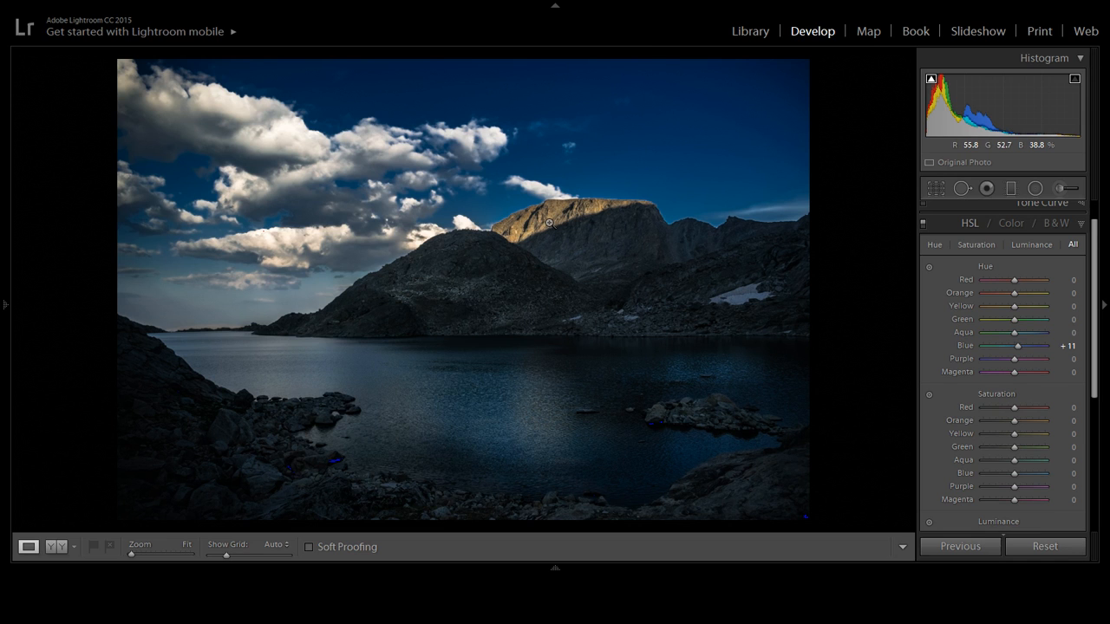
Start a new adjustment brush with an empty effect at size 10 and paint across the lake's water
left_click(1062, 189)
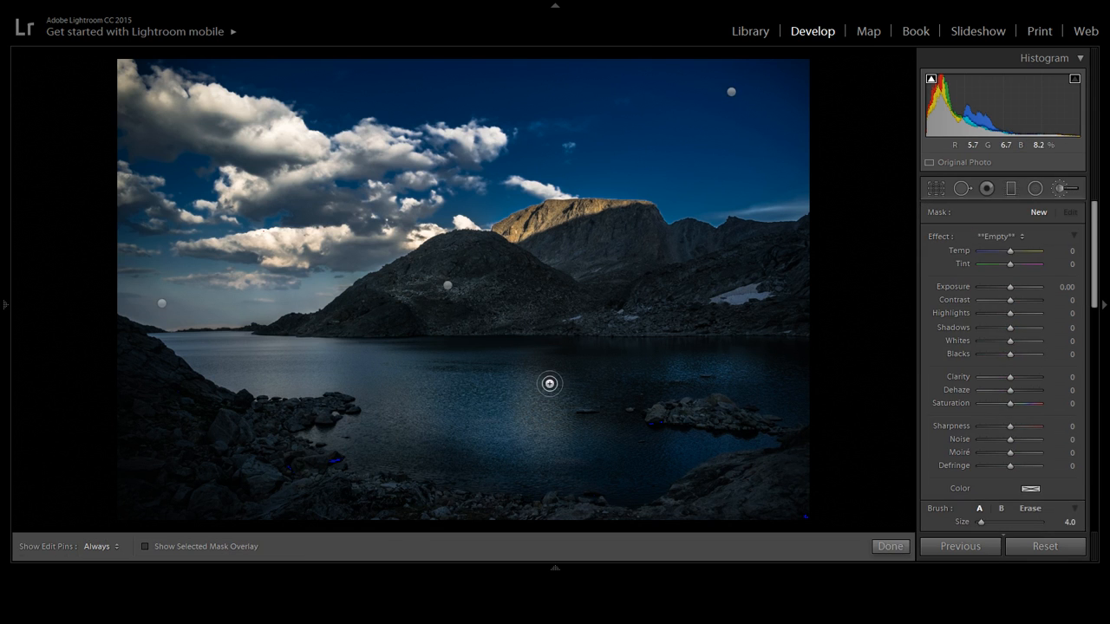
scroll(503, 405, "down", 2)
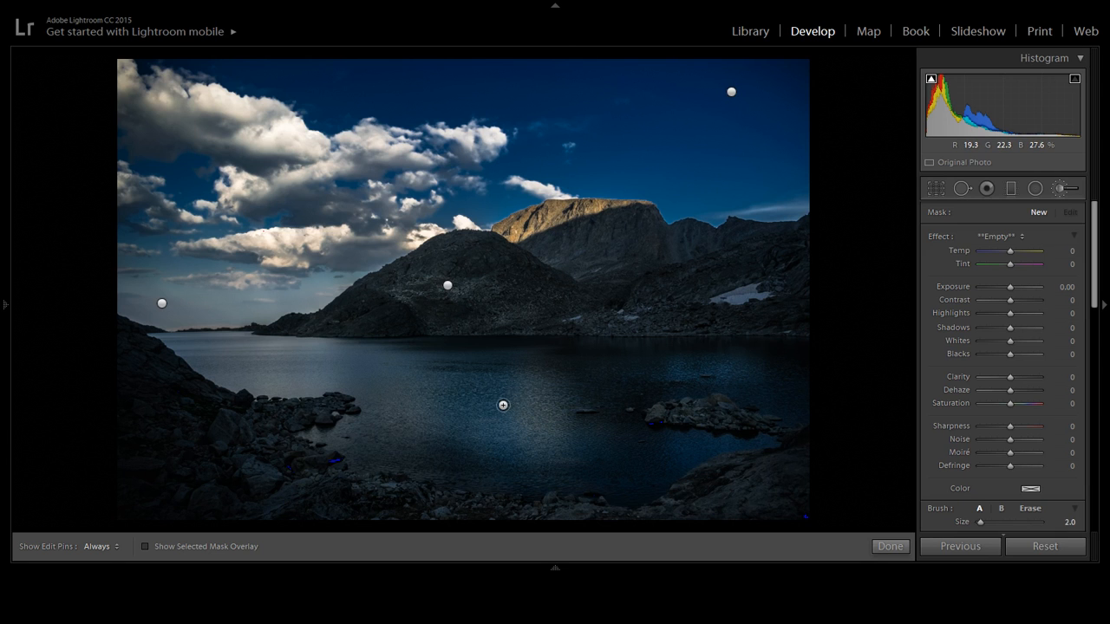
scroll(503, 405, "up", 5)
scroll(503, 405, "up", 2)
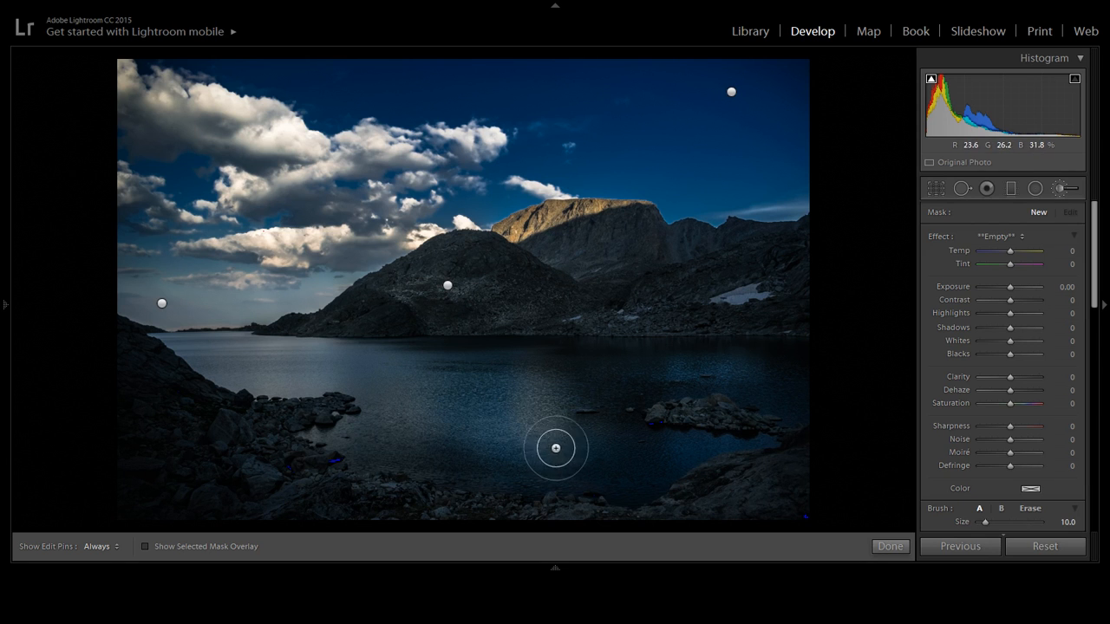
left_click(616, 453)
key("h")
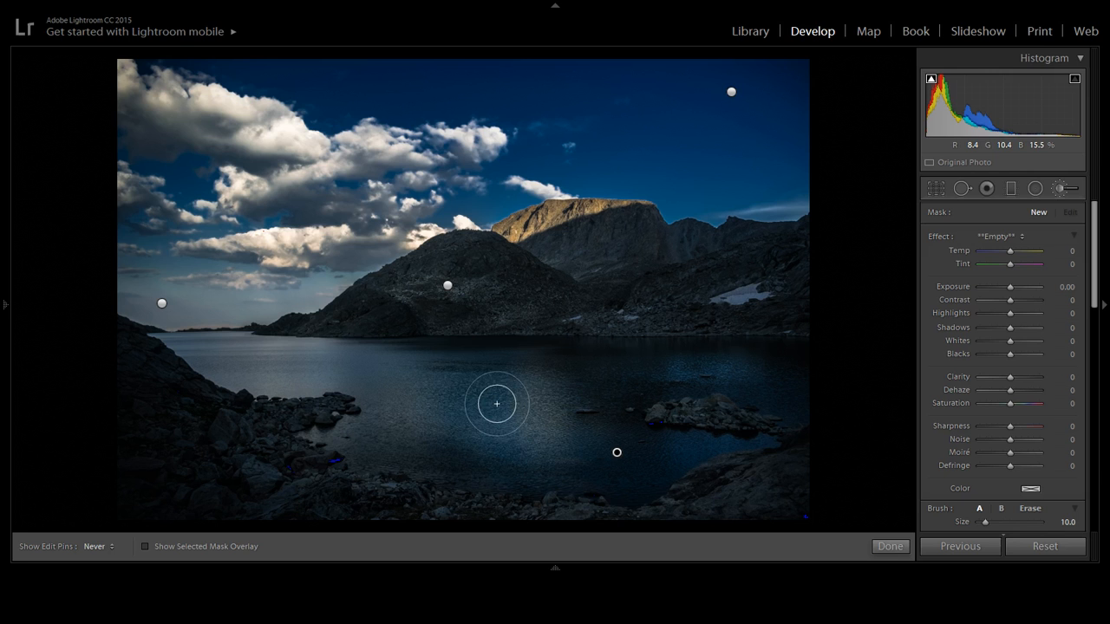
mouse_move(497, 404)
left_mouse_down()
mouse_move(682, 360)
mouse_move(651, 360)
mouse_move(686, 441)
left_mouse_up()
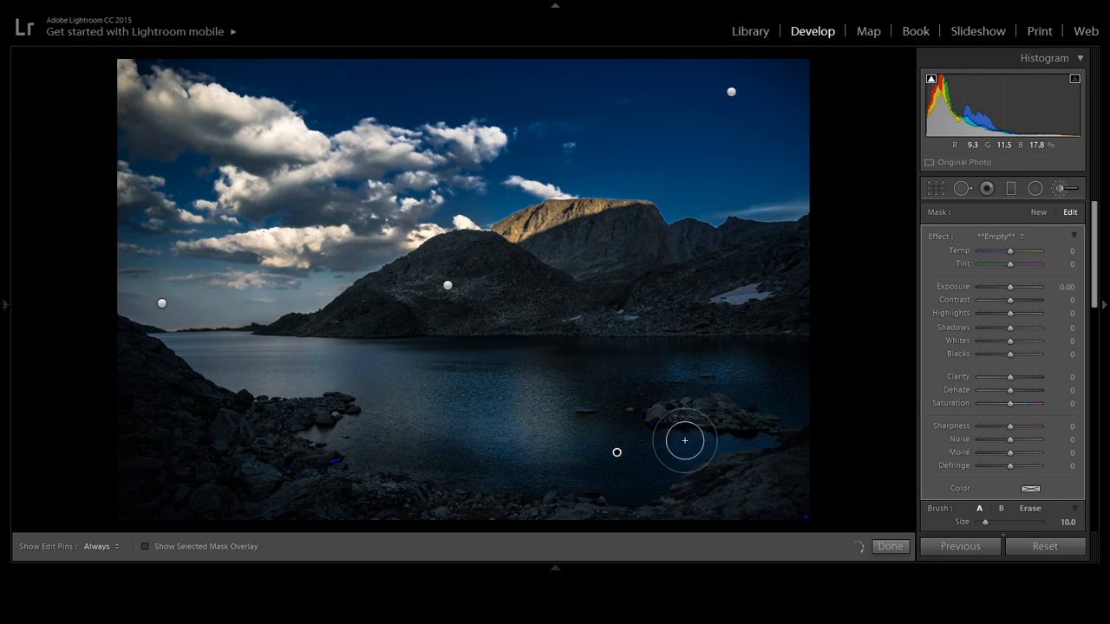
Show the mask overlay, paint the water below the right-hand rocks at size 4, and fill the lake's centre at size 11
scroll(679, 446, "down", 2)
scroll(678, 445, "down", 5)
mouse_move(684, 447)
left_mouse_down()
mouse_move(699, 455)
mouse_move(665, 453)
left_mouse_up()
scroll(665, 454, "up", 1)
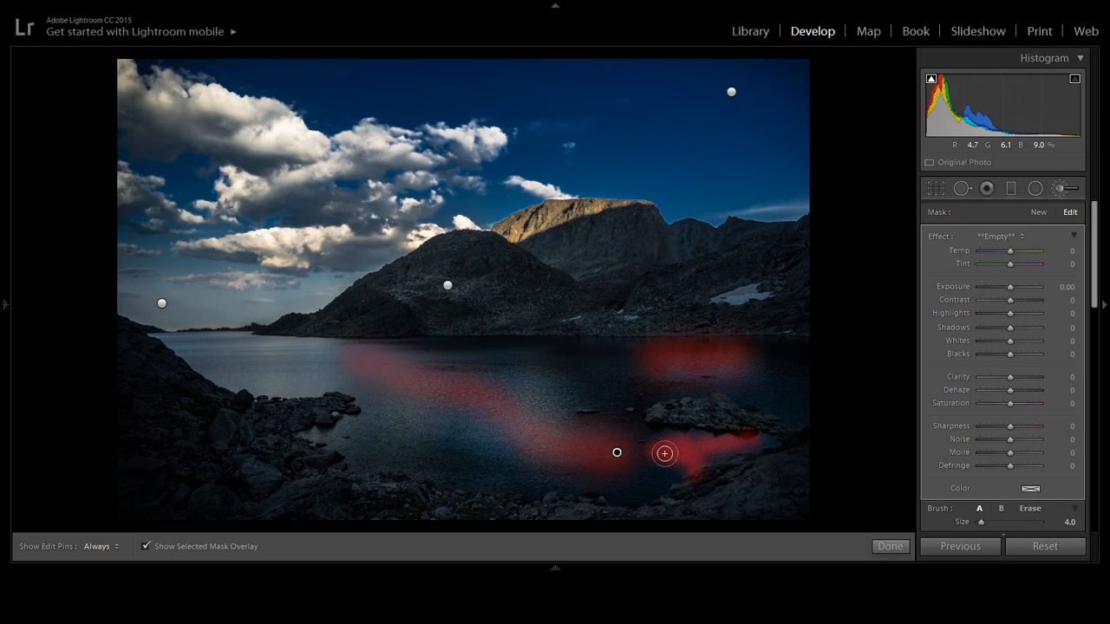
scroll(526, 398, "up", 7)
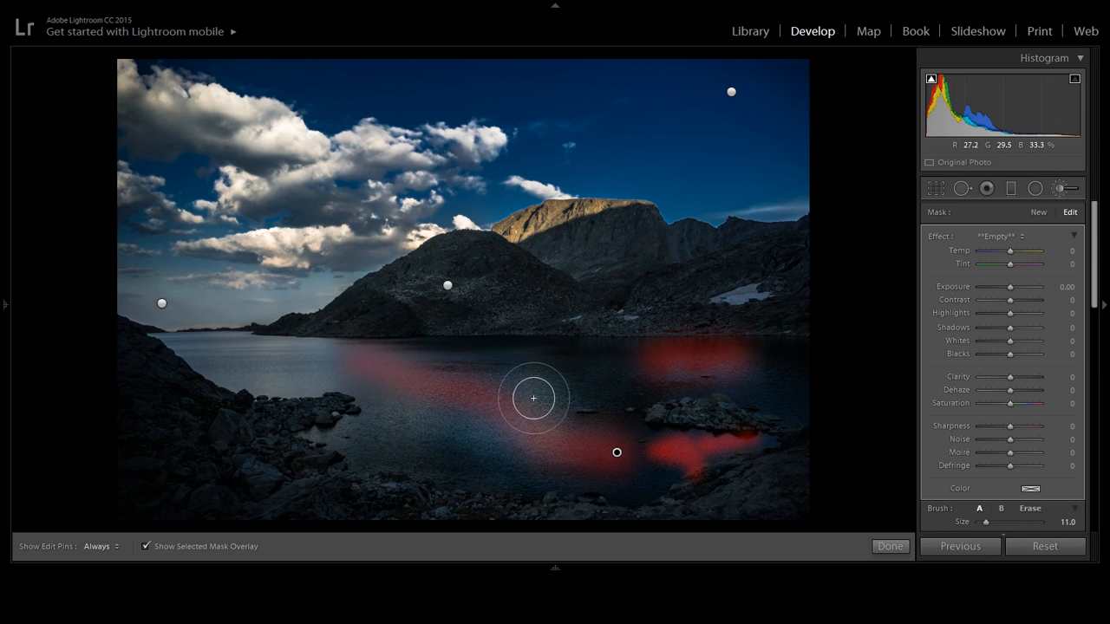
key("h")
mouse_move(456, 403)
left_mouse_down()
mouse_move(477, 385)
mouse_move(498, 404)
left_mouse_up()
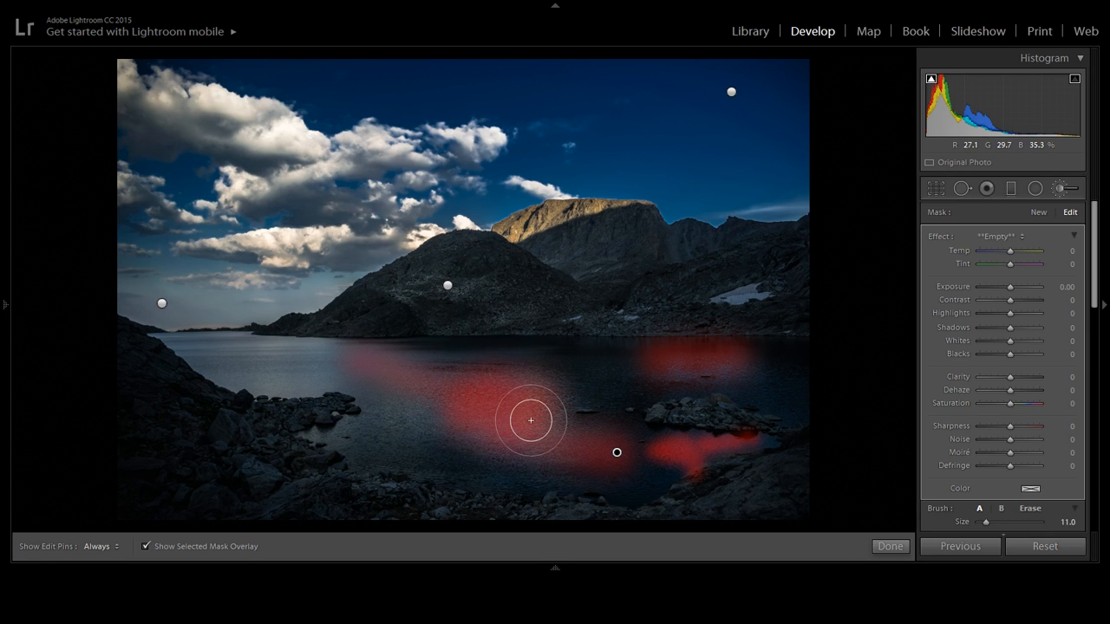
mouse_move(528, 421)
left_mouse_down()
mouse_move(543, 418)
mouse_move(491, 385)
mouse_move(436, 404)
left_mouse_up()
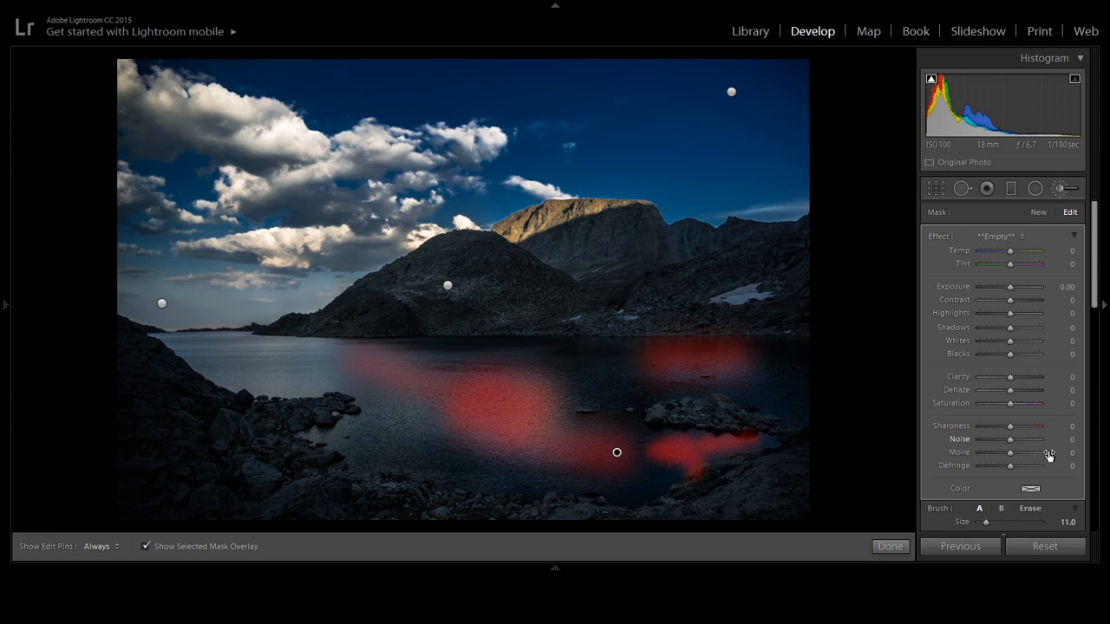
Raise the brush flow to 83 and strengthen the mask over the lake's centre and the water behind the right-hand rocks
scroll(1032, 399, "down", 5)
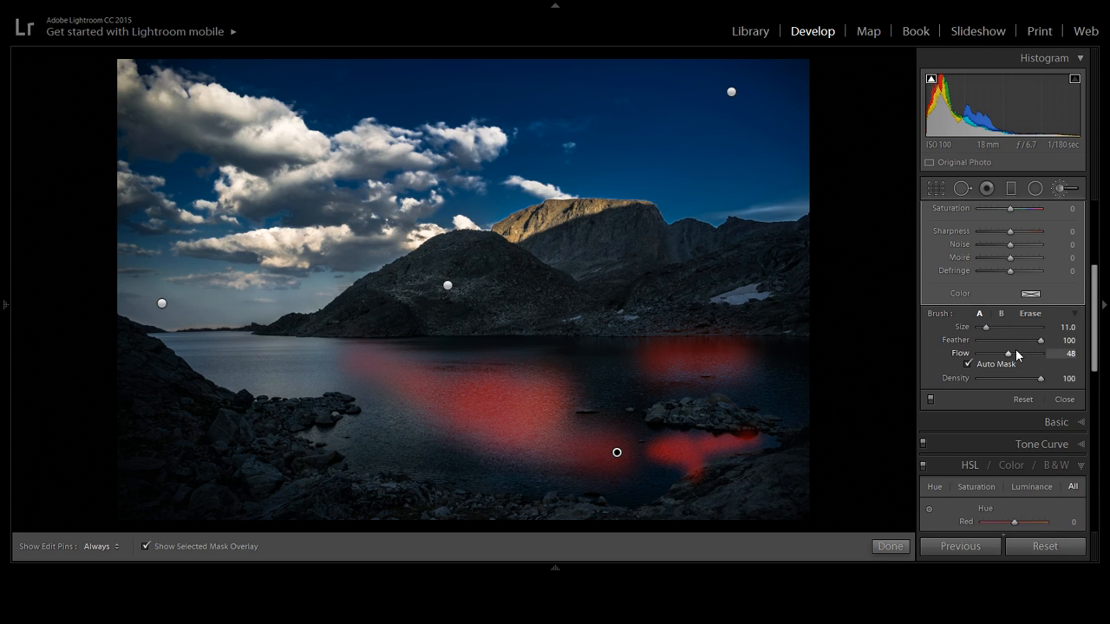
left_click_drag(1011, 351, 1029, 352)
mouse_move(483, 401)
left_mouse_down()
mouse_move(549, 404)
mouse_move(473, 394)
mouse_move(511, 421)
mouse_move(487, 376)
mouse_move(543, 460)
mouse_move(575, 464)
left_mouse_up()
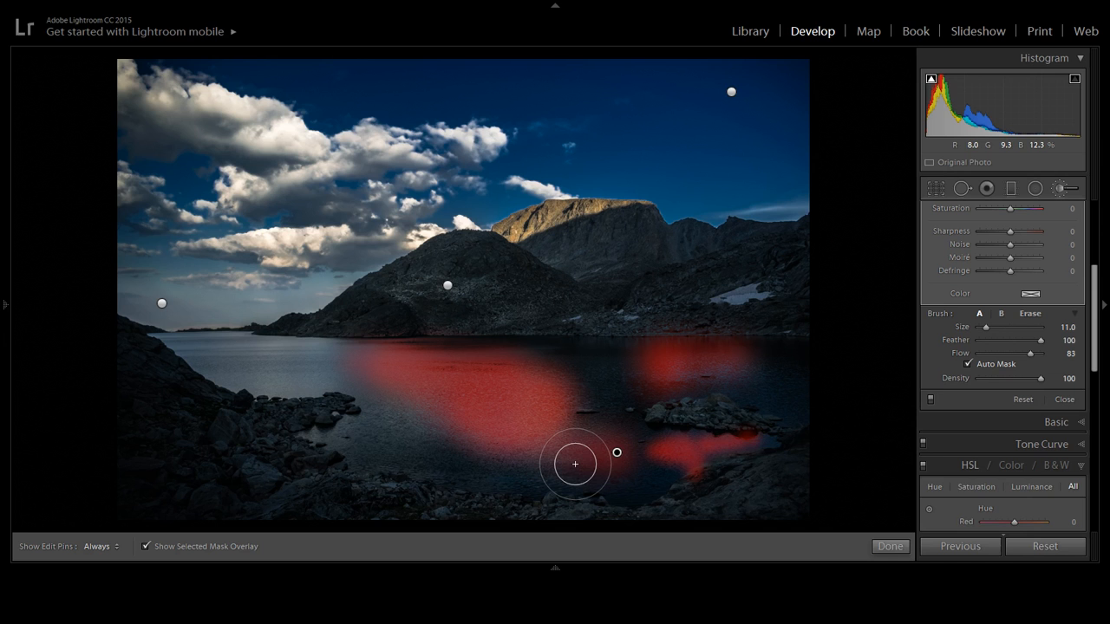
left_click_drag(711, 373, 735, 389)
Erase the mask along the far right shoreline and below the right-hand rocks at size 5, and reduce the eraser to size 2
key("alt")
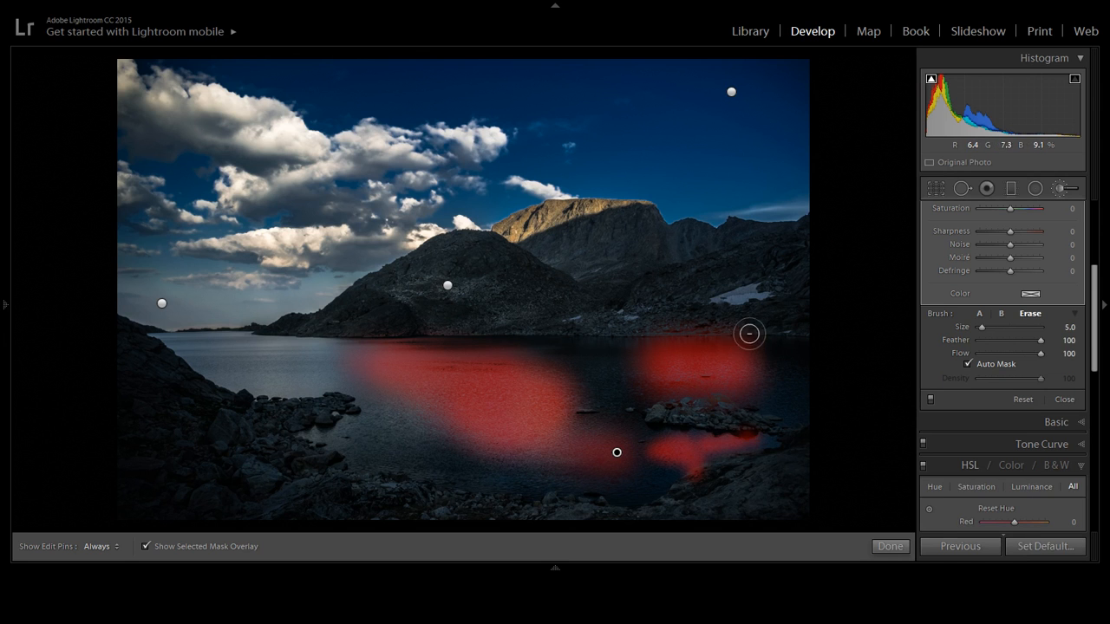
mouse_move(692, 328)
left_mouse_down()
mouse_move(614, 331)
mouse_move(781, 322)
left_mouse_up()
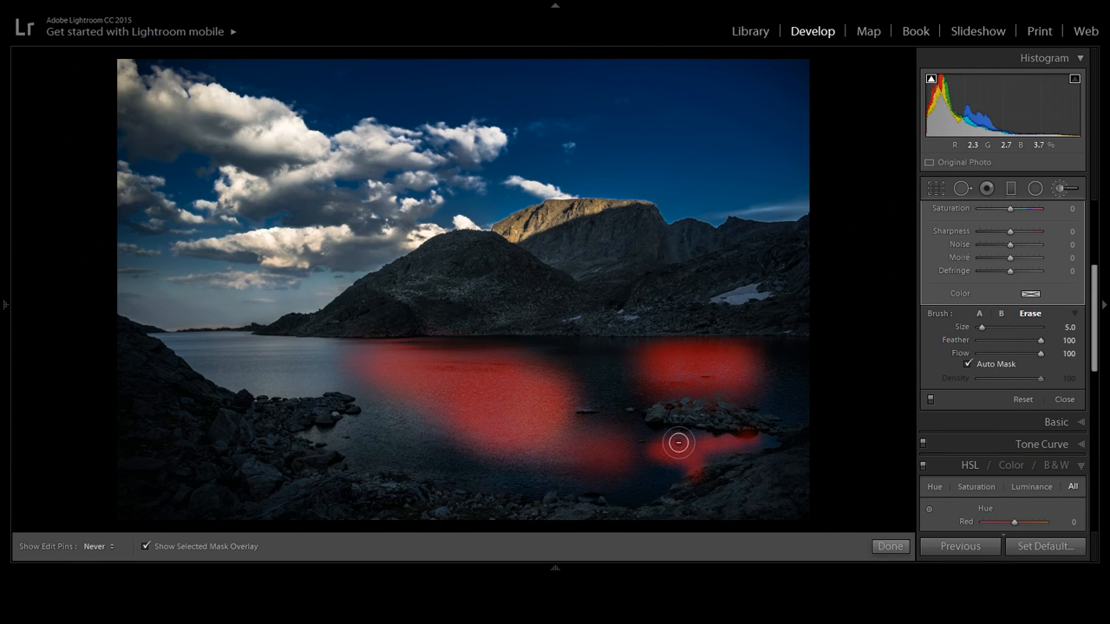
left_click_drag(679, 443, 764, 442)
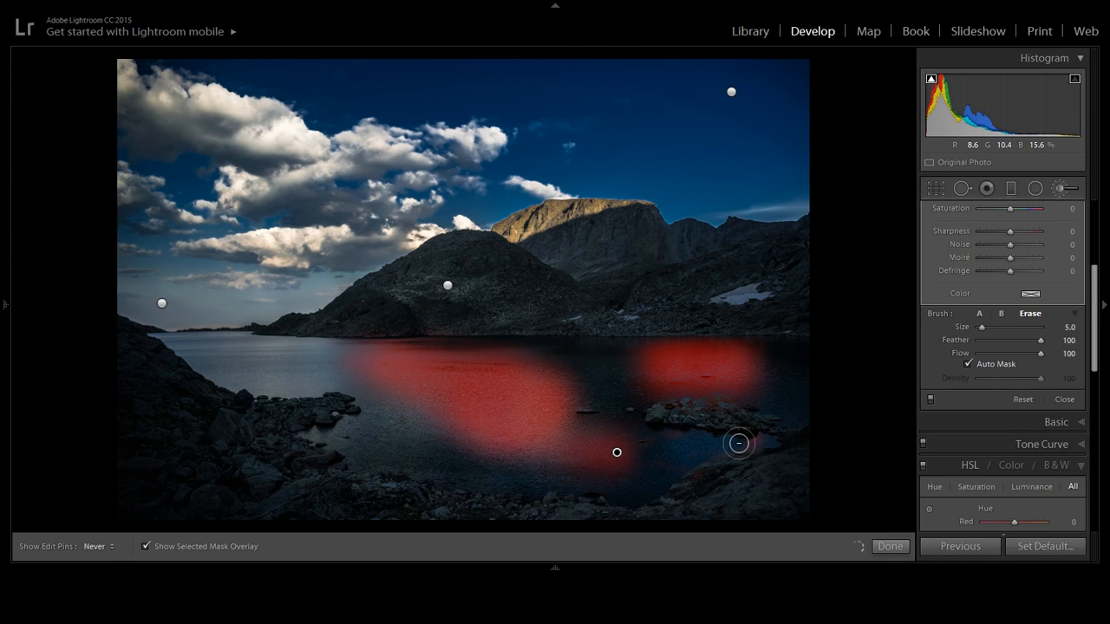
scroll(739, 443, "down", 3)
key("alt")
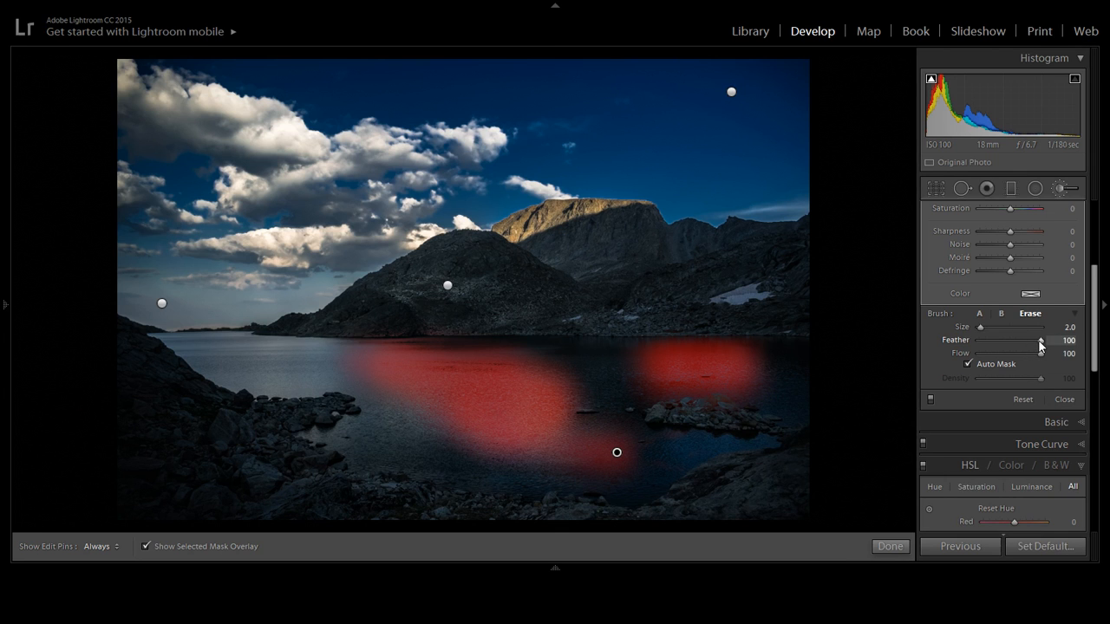
Paint a small patch of mask on the water below the right-hand rocks with the add brush at size 4
scroll(674, 473, "up", 5)
key("h")
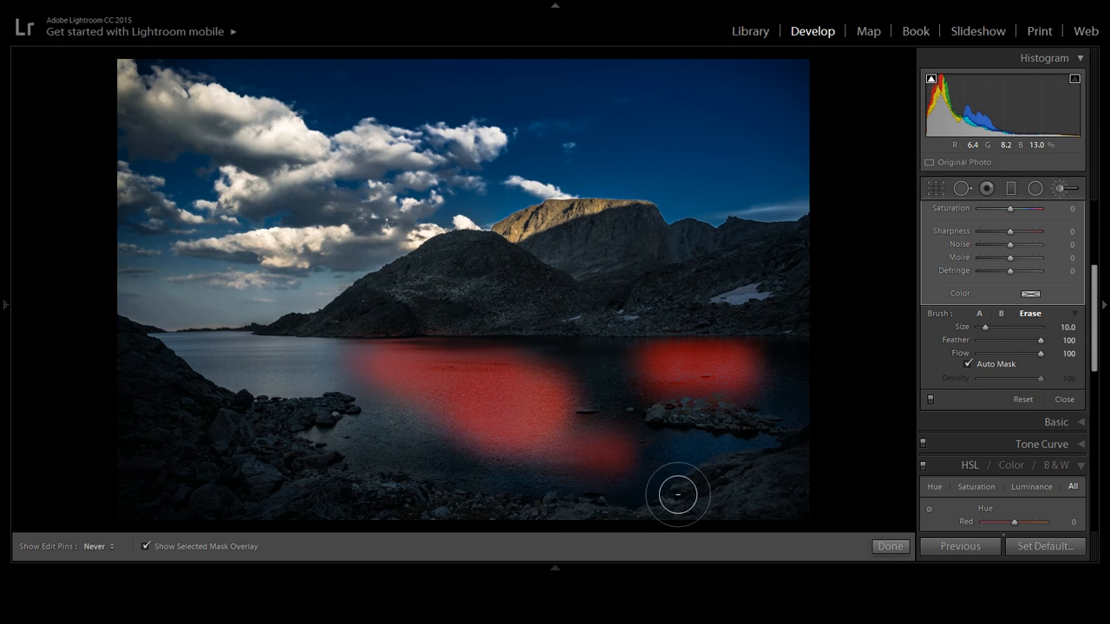
key("h")
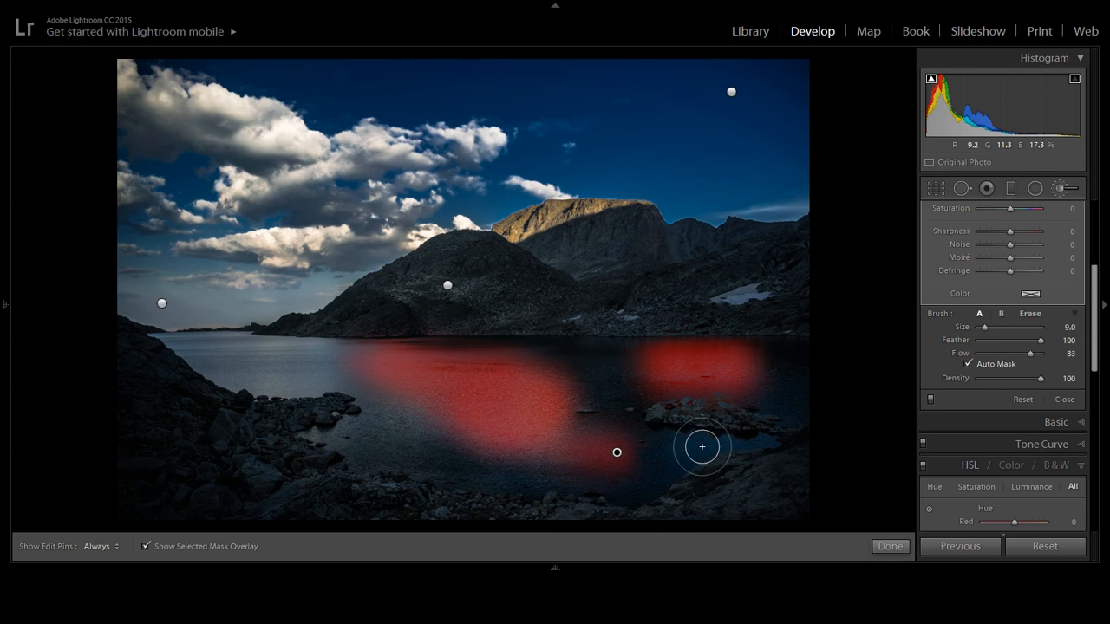
scroll(689, 448, "down", 1)
key("h")
key("h")
left_click_drag(677, 462, 699, 451)
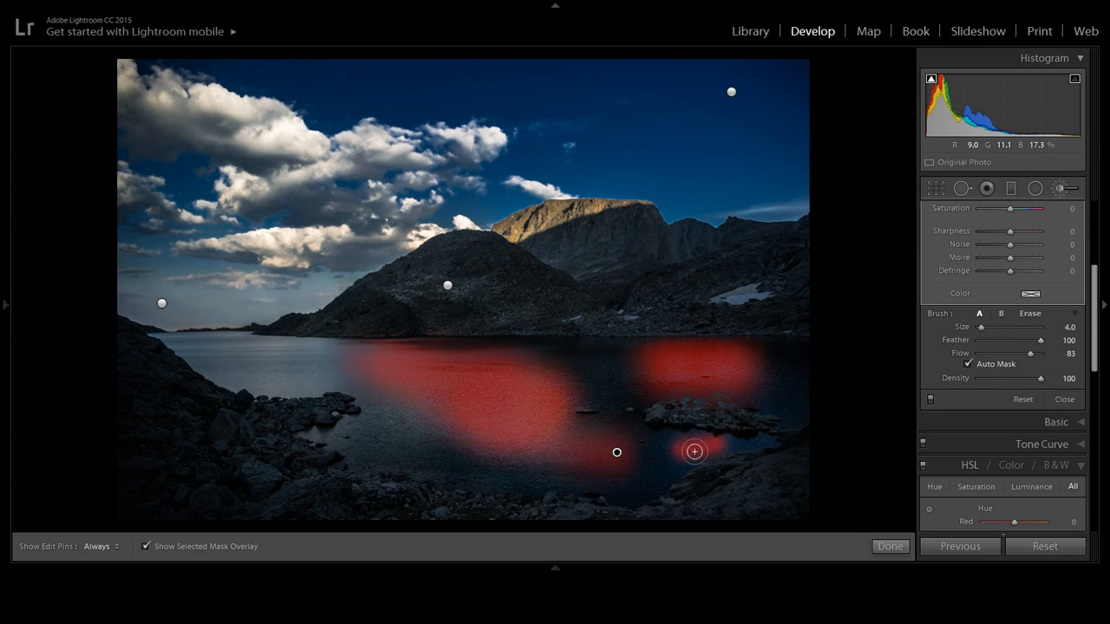
Extend the mask across the water between the right-hand rocks and the foreground boulder with the brush at size 16
key("z")
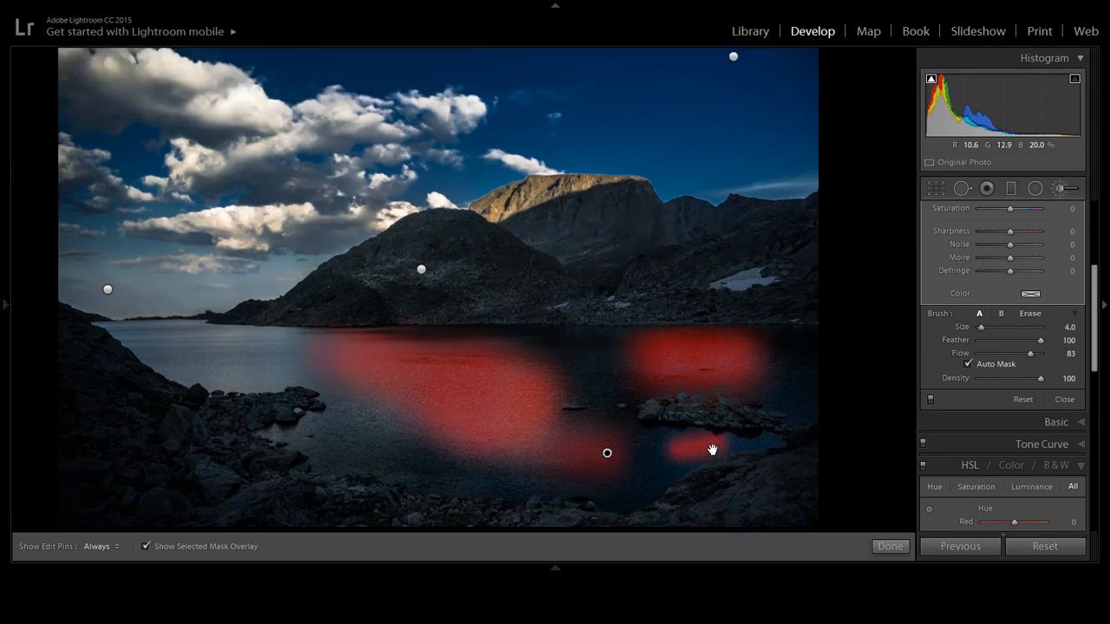
mouse_move(723, 463)
left_mouse_down()
mouse_move(684, 292)
mouse_move(577, 293)
left_mouse_up()
scroll(488, 276, "up", 4)
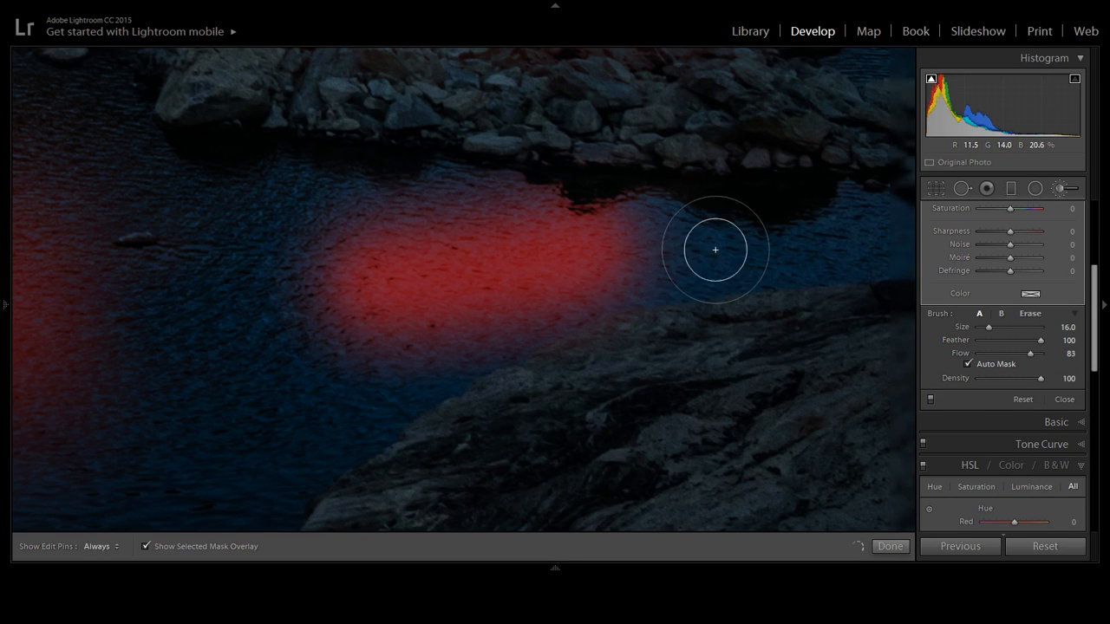
key("h")
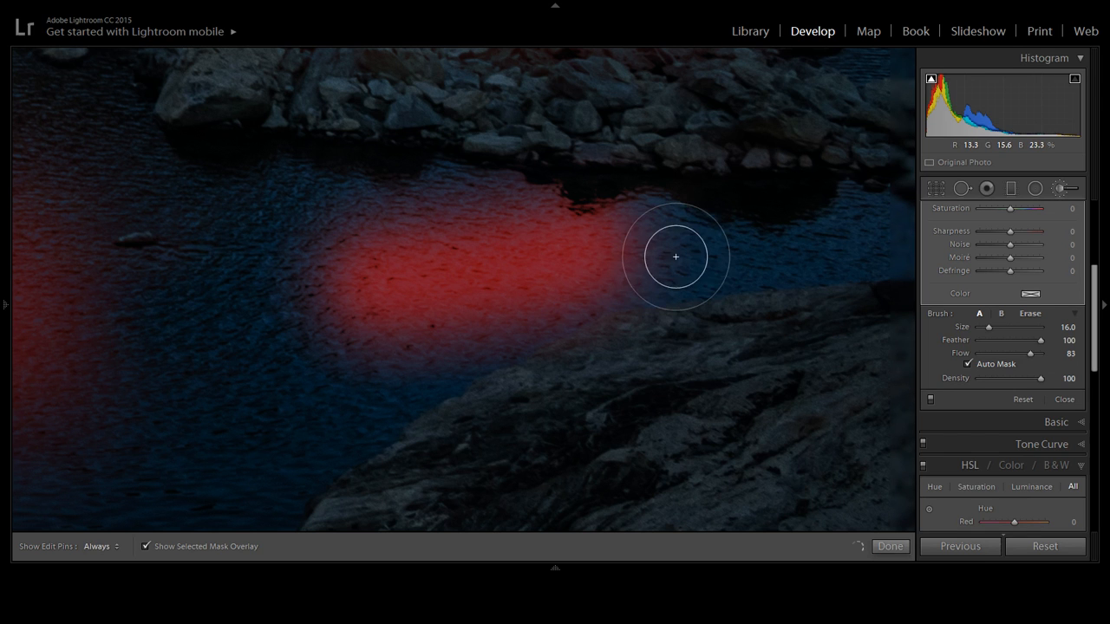
left_click_drag(676, 257, 580, 251)
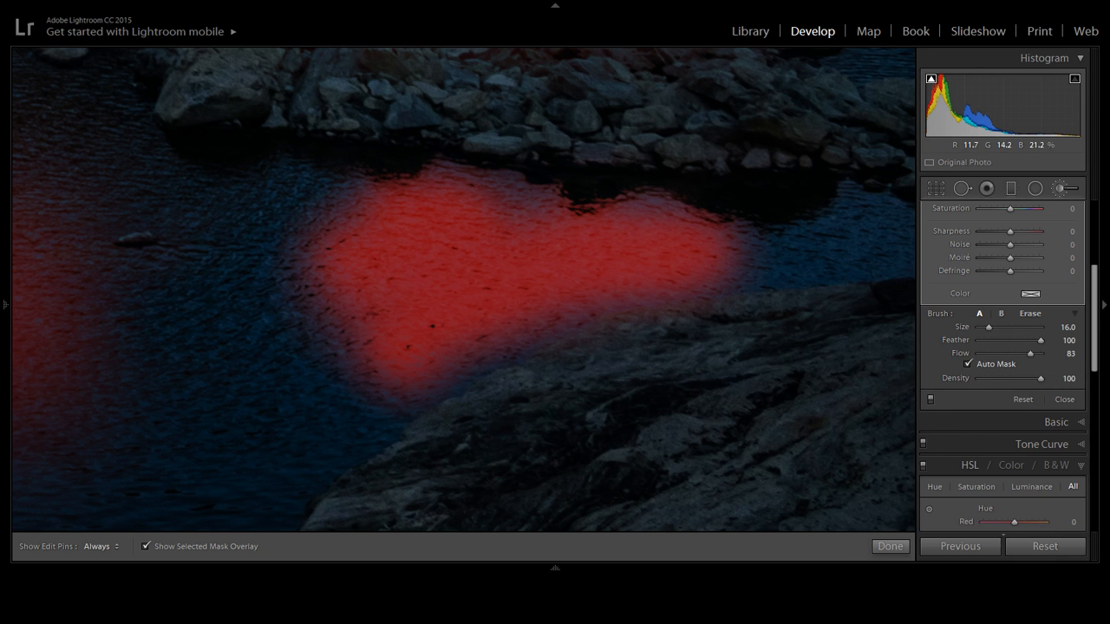
Add to the mask over the lake's lower centre at size 10, and erase it along the shoreline below the hill
key("z")
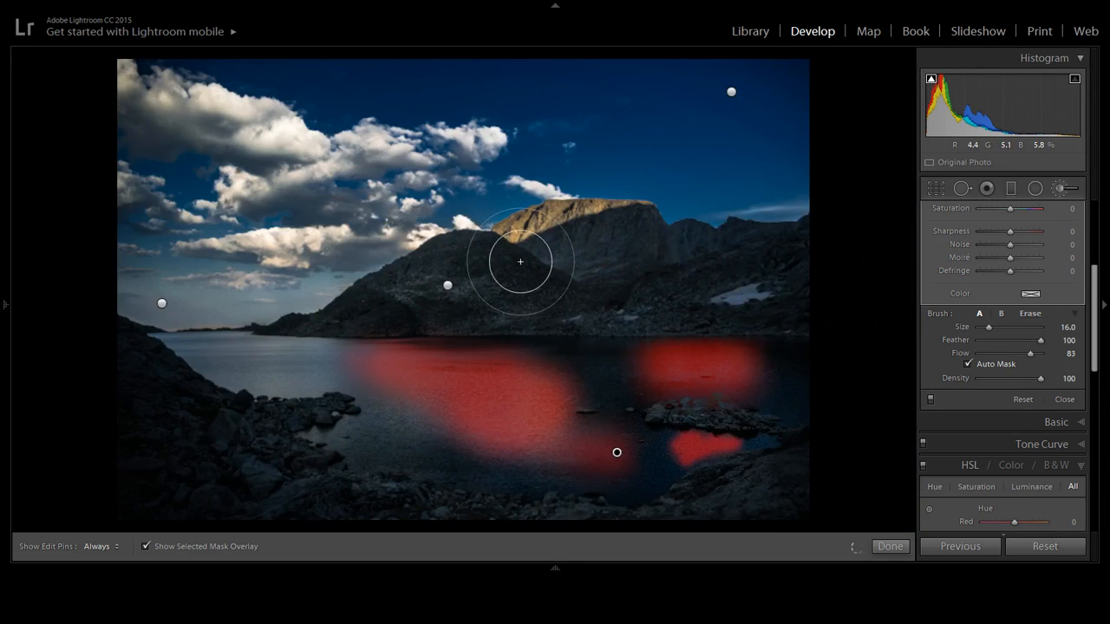
left_click_drag(527, 443, 548, 392)
scroll(538, 400, "down", 2)
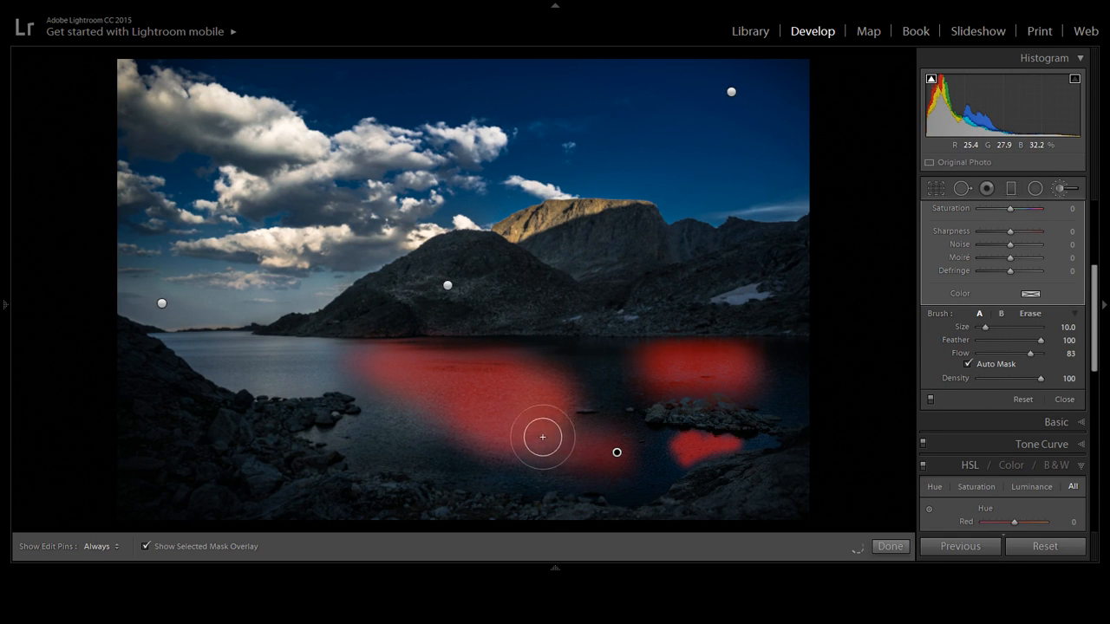
key("h")
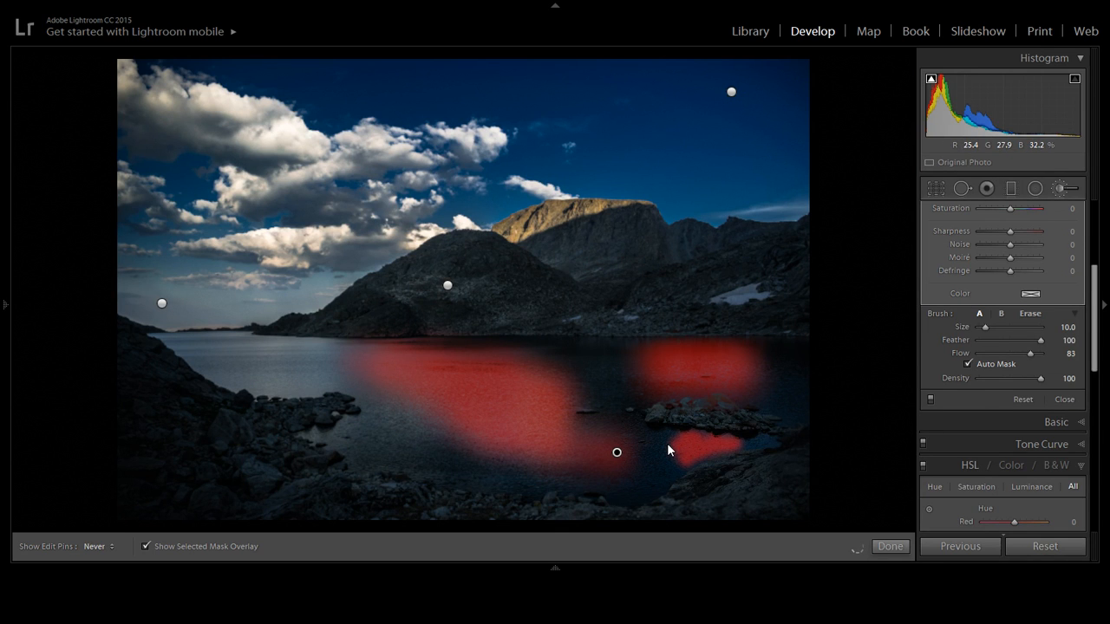
key("alt")
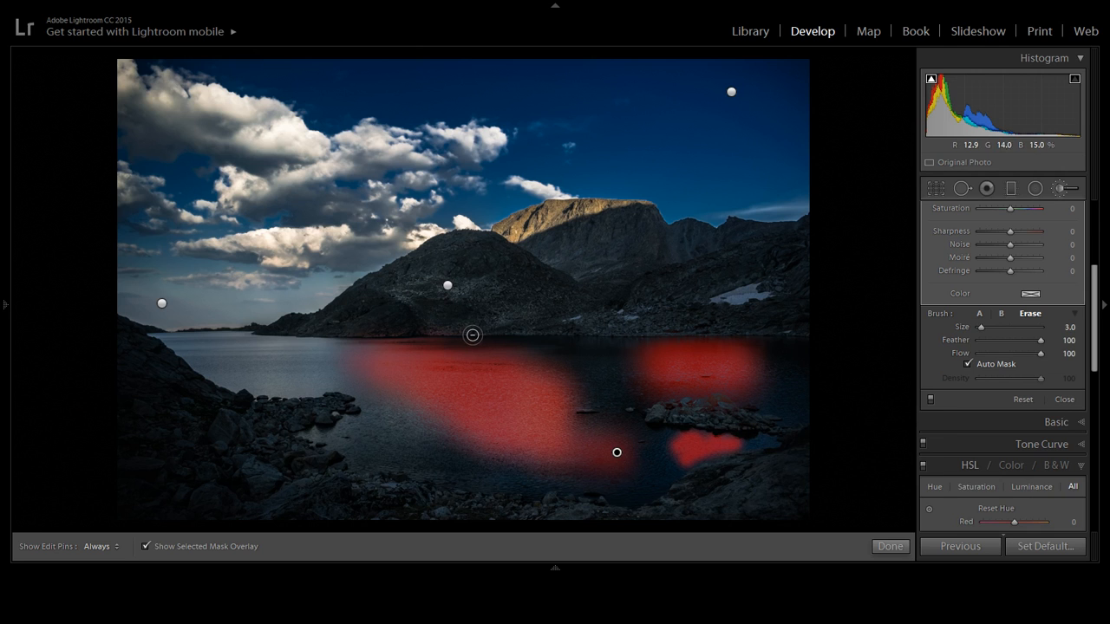
scroll(475, 335, "down", 1)
left_click_drag(370, 329, 337, 331)
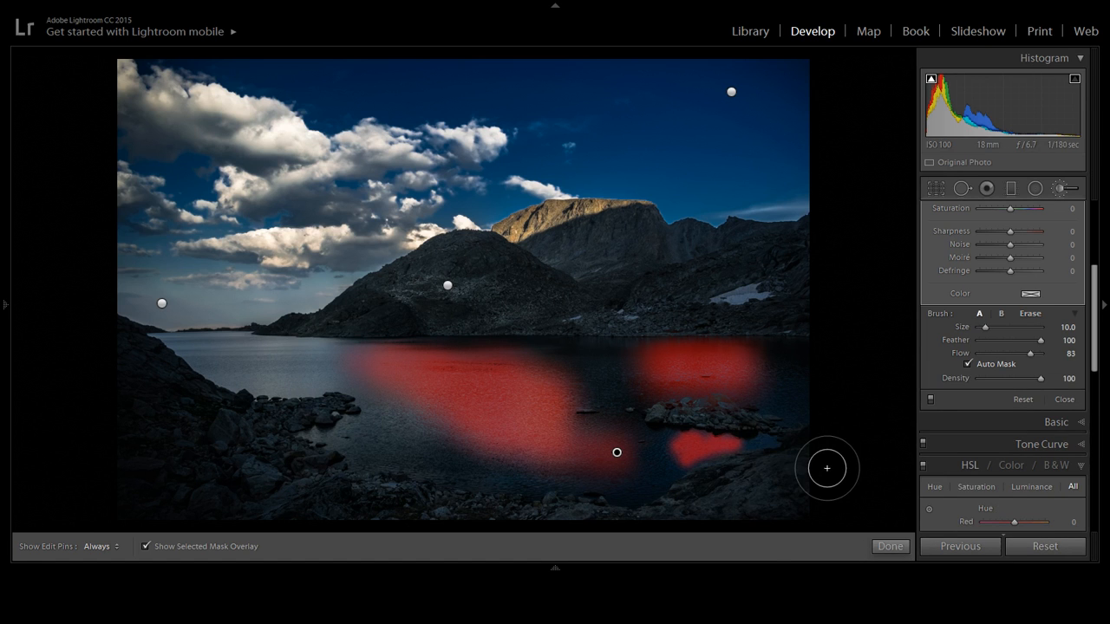
Hide the mask overlay and set the lake brush's Saturation to 17 and Clarity to 10
key("o")
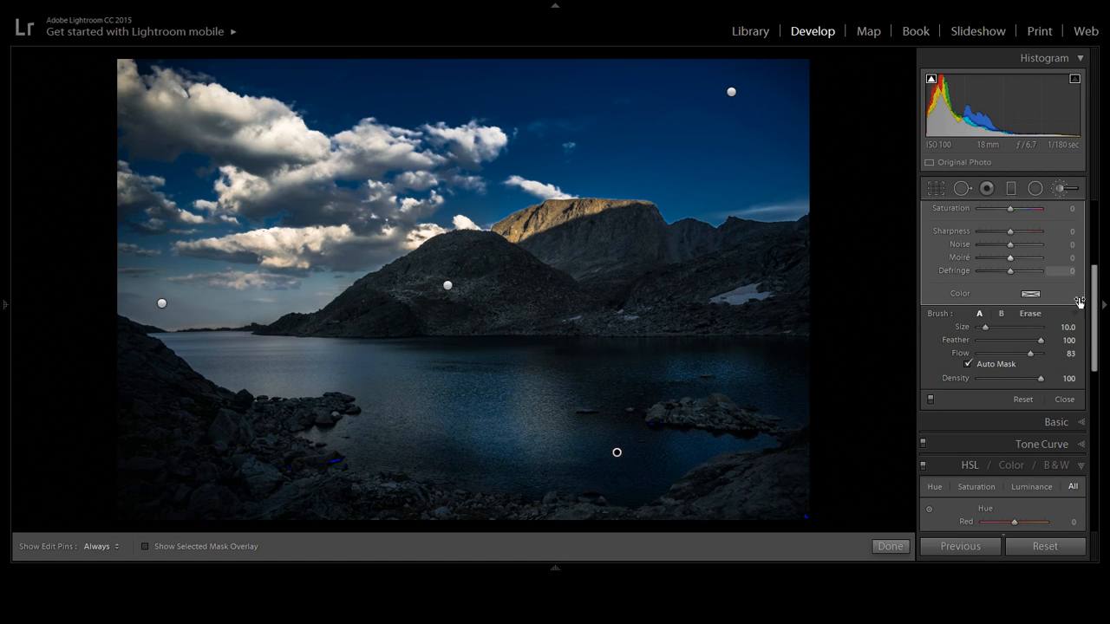
scroll(1047, 312, "up", 4)
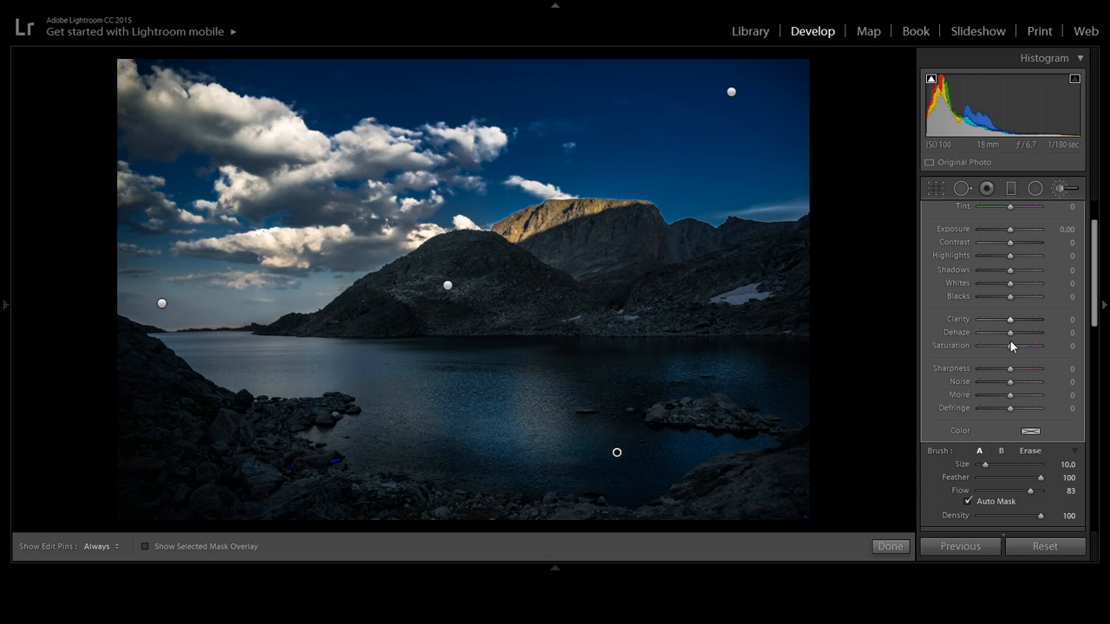
mouse_move(1011, 345)
left_mouse_down()
mouse_move(1025, 347)
mouse_move(1015, 350)
left_mouse_up()
left_click_drag(1021, 322, 1014, 321)
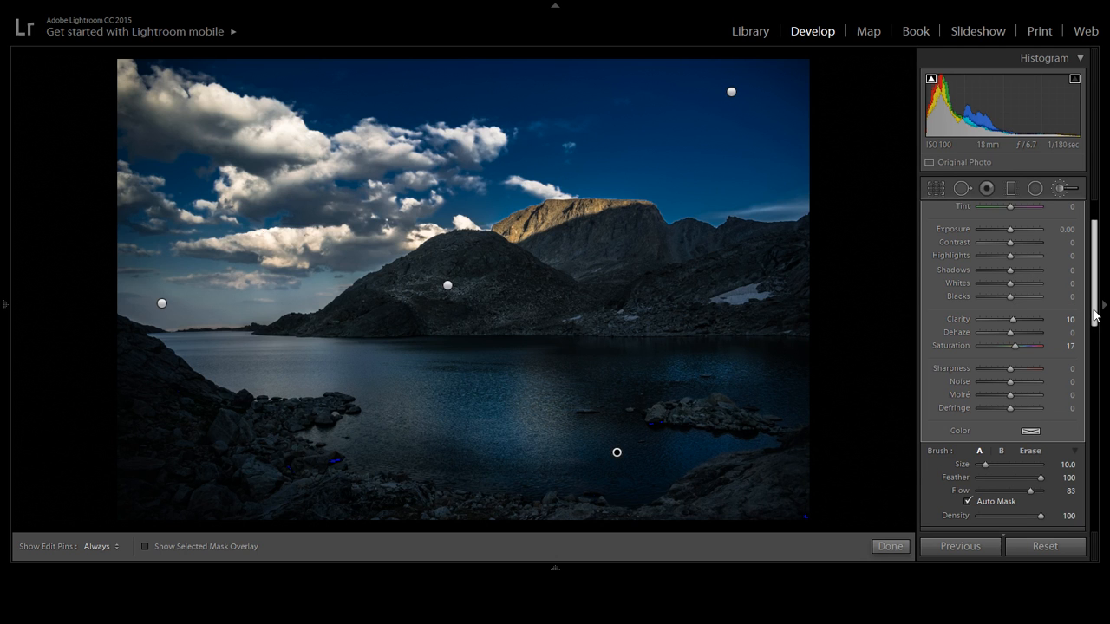
Select the existing radial filter over the lake's centre and make its ellipse slightly narrower across its short axis
scroll(1095, 317, "up", 2)
left_click(1035, 188)
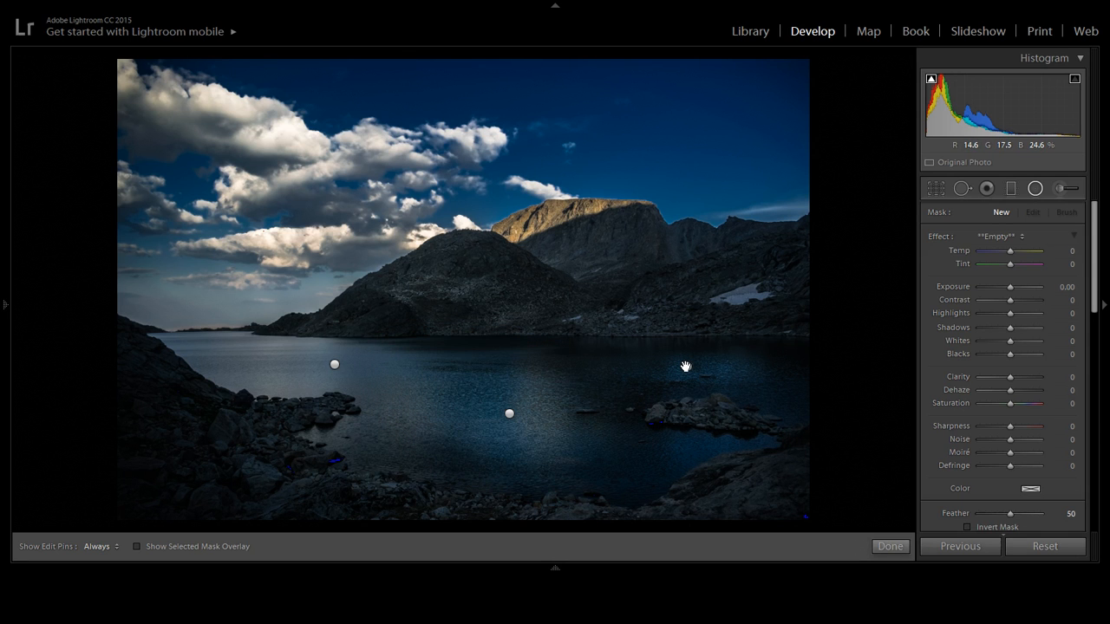
left_click(509, 414)
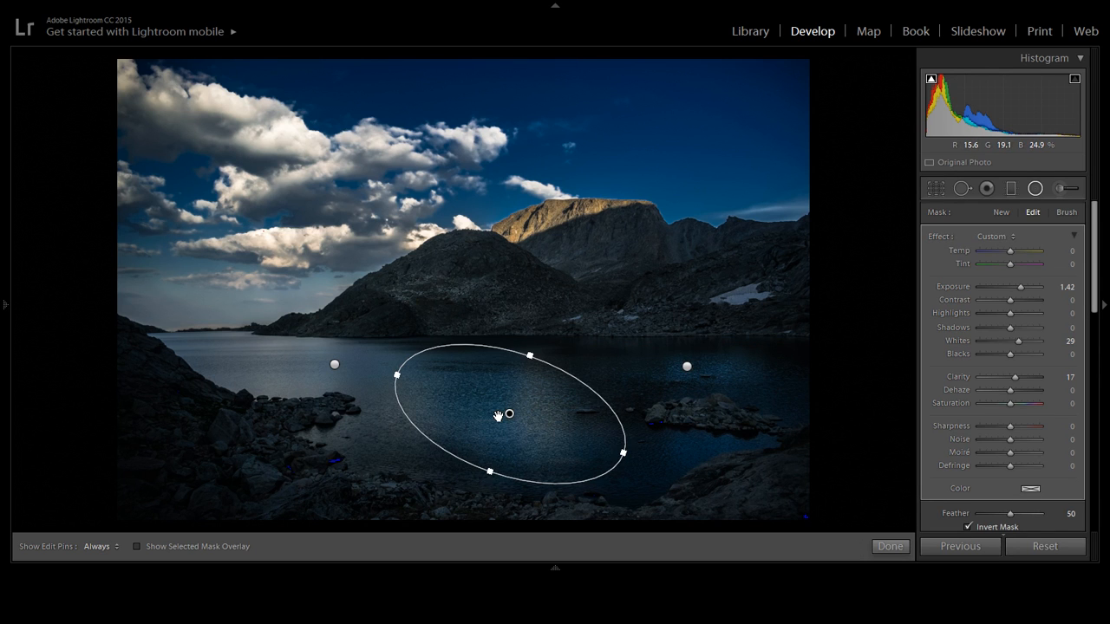
mouse_move(510, 415)
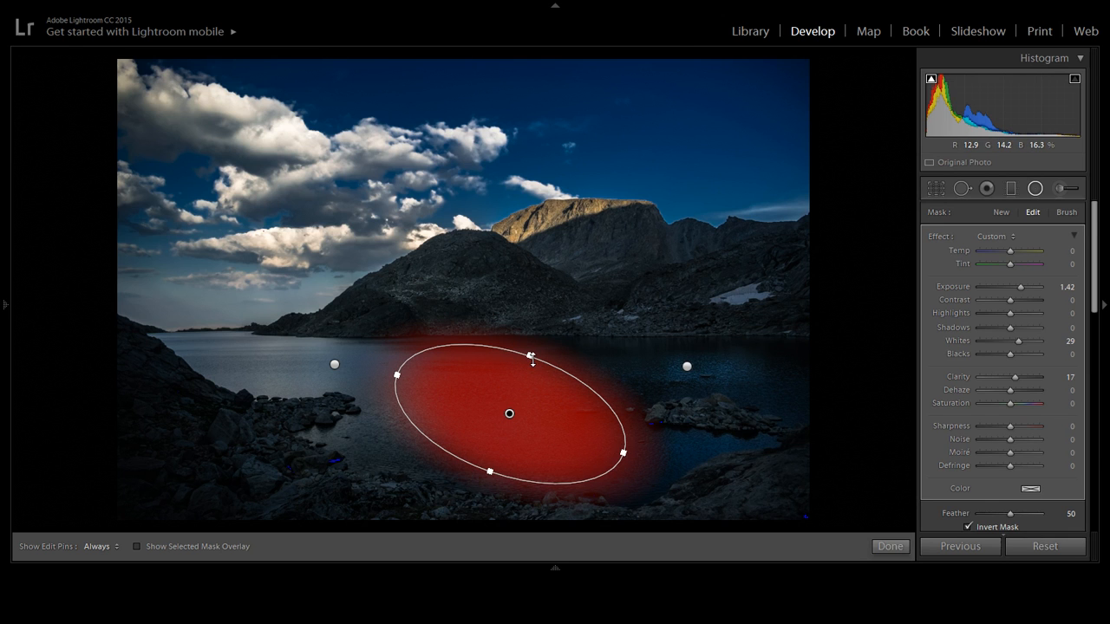
left_click_drag(532, 358, 526, 370)
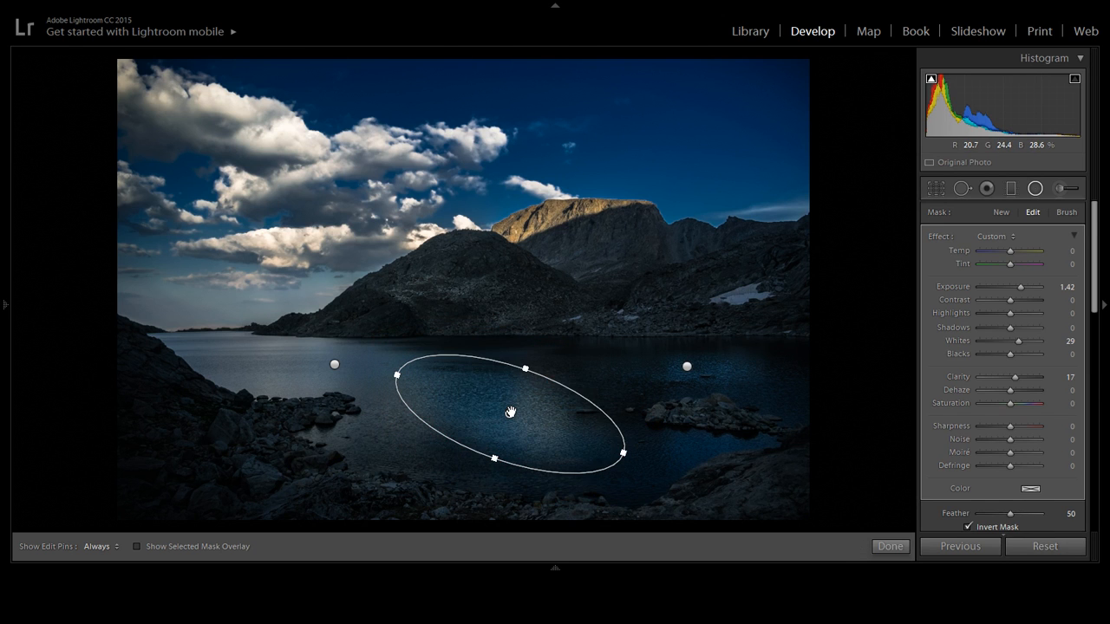
Examine the mask and settings of the radial filter over the left part of the lake, and close the filter
mouse_move(511, 413)
mouse_move(334, 365)
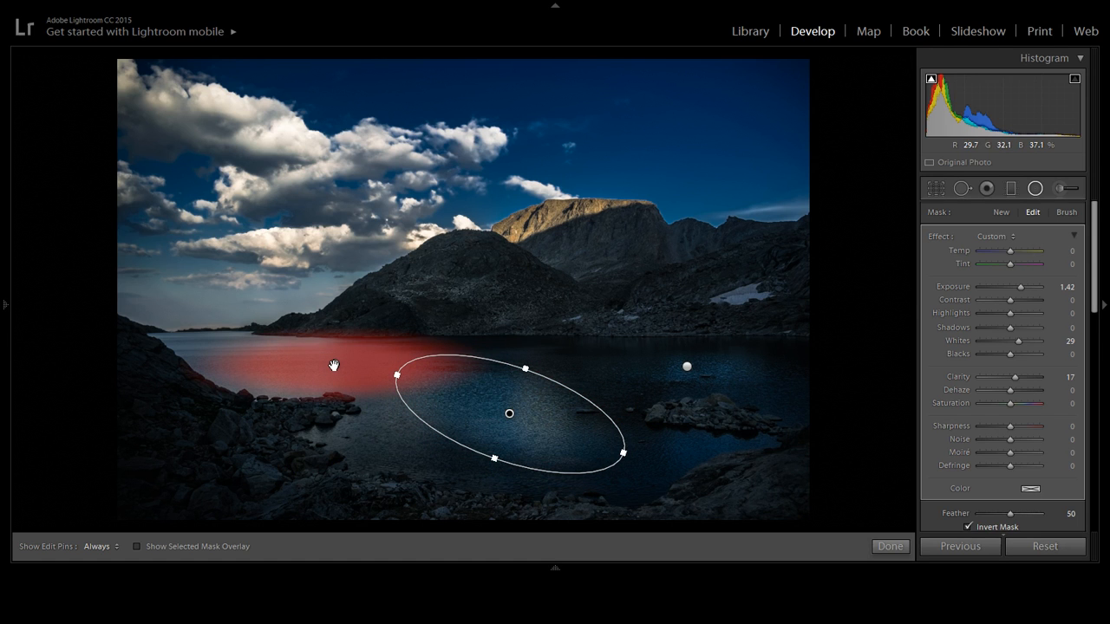
left_click(334, 365)
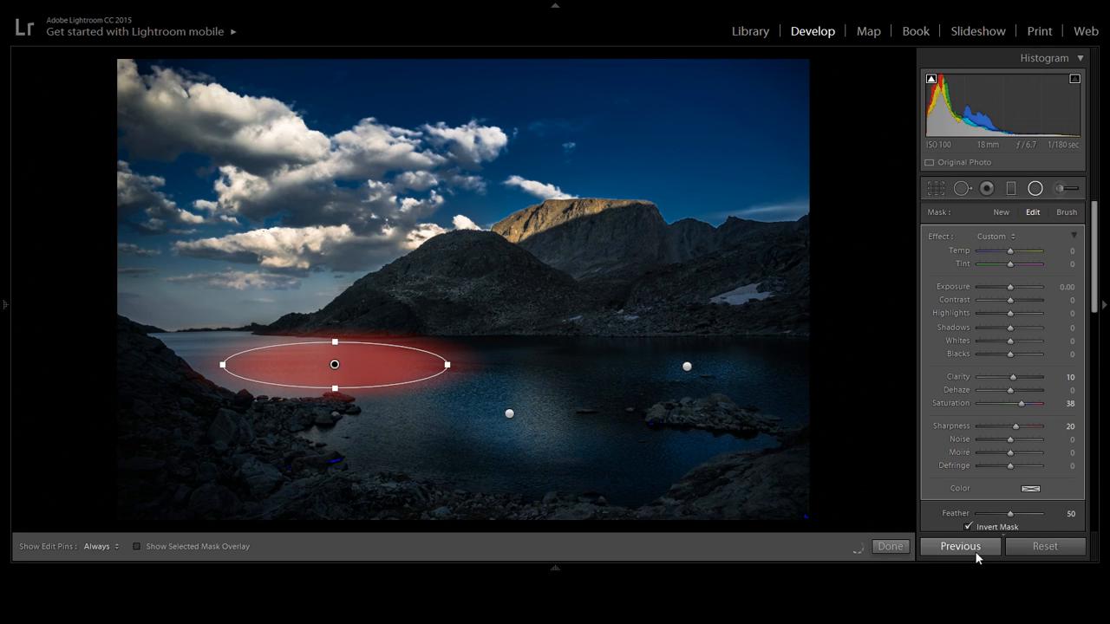
left_click(900, 550)
Reselect the lake's brush adjustment and set its Exposure to 0.14, Contrast to 13 and Clarity to 3
key("k")
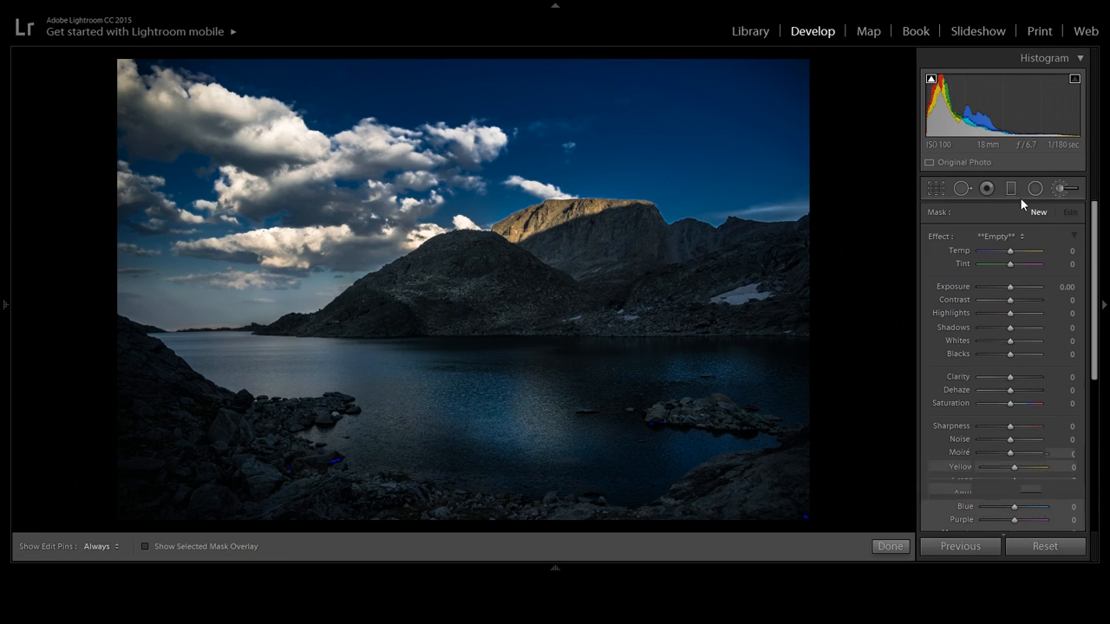
left_click(617, 451)
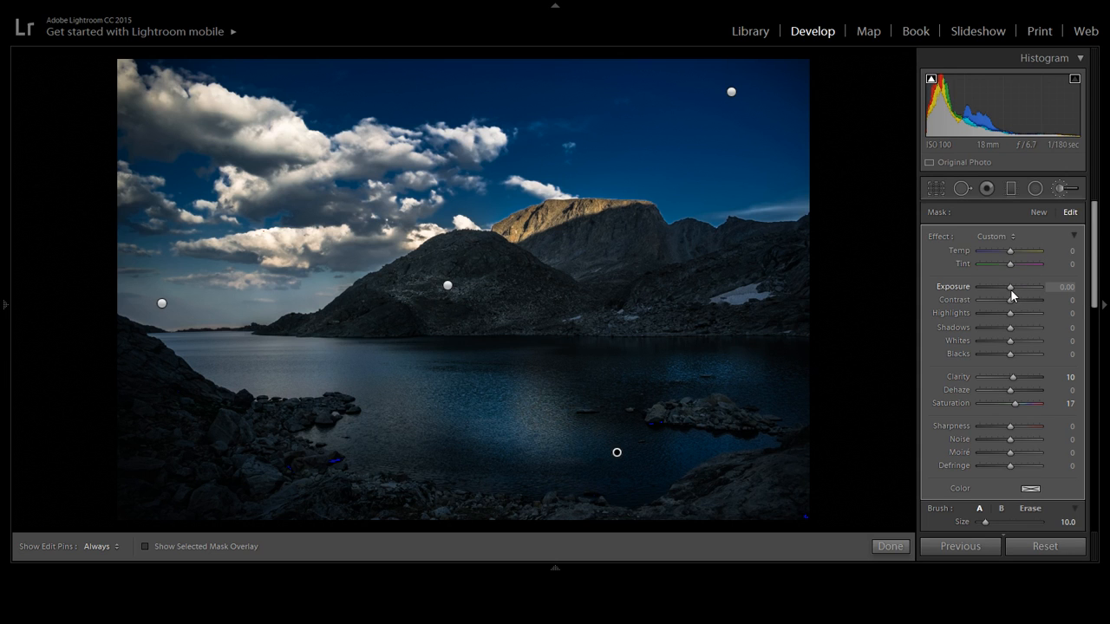
left_click_drag(1010, 289, 1011, 289)
left_click_drag(1011, 300, 1014, 300)
left_click_drag(1012, 378, 1009, 377)
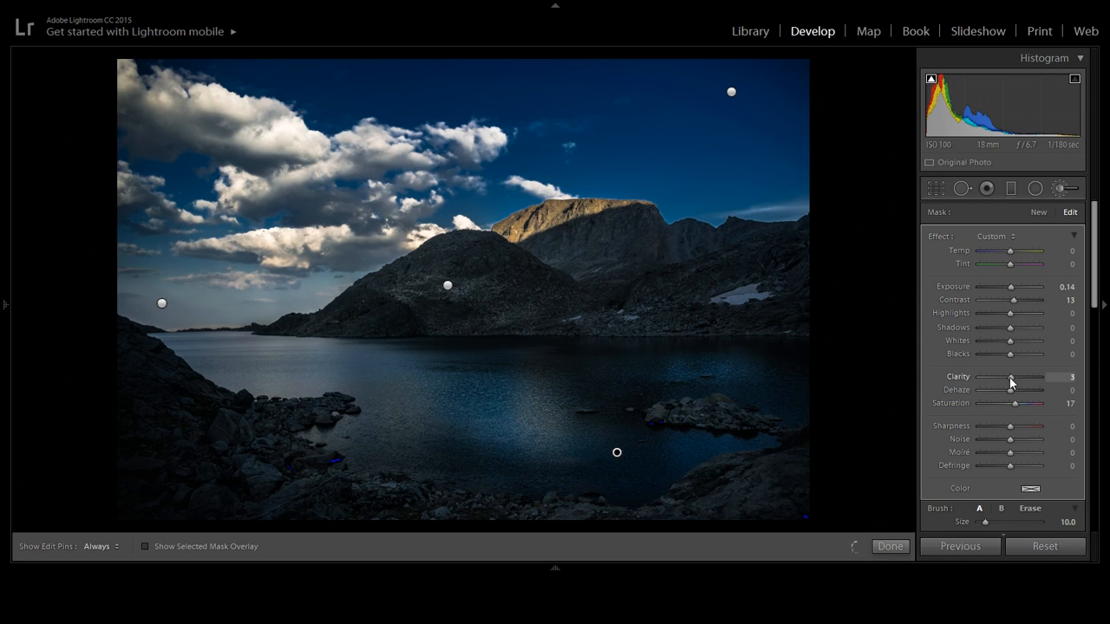
Reset the lake brush's Contrast to 0, and set its Shadows to -15 and Highlights to 36
double_click(1010, 301)
left_click_drag(1009, 328, 1004, 329)
mouse_move(1006, 317)
left_mouse_down()
mouse_move(1032, 316)
mouse_move(1019, 316)
left_mouse_up()
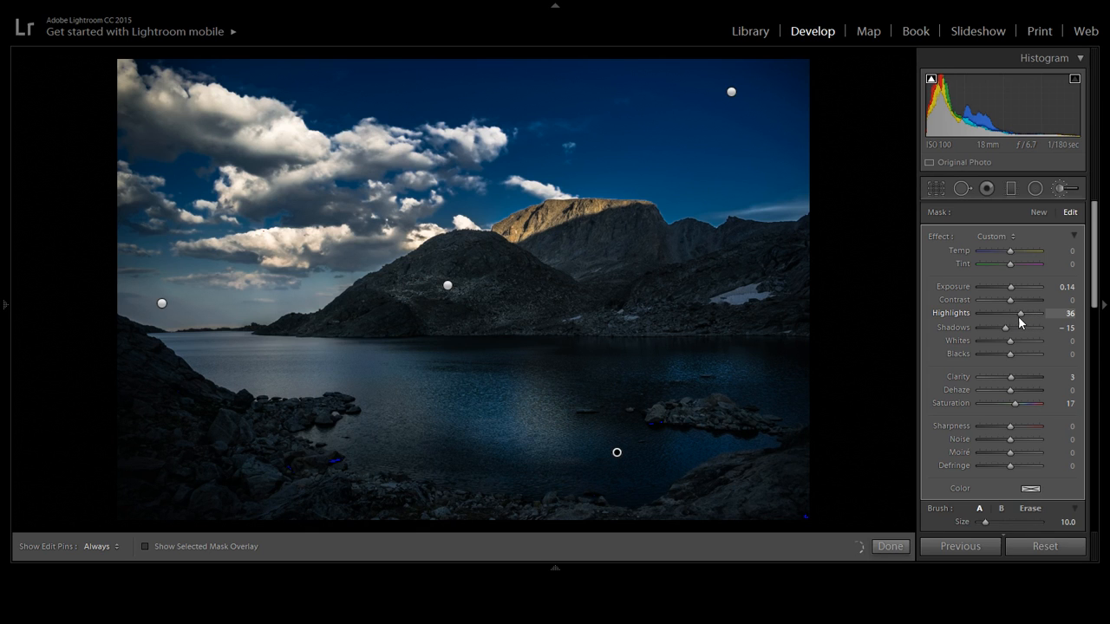
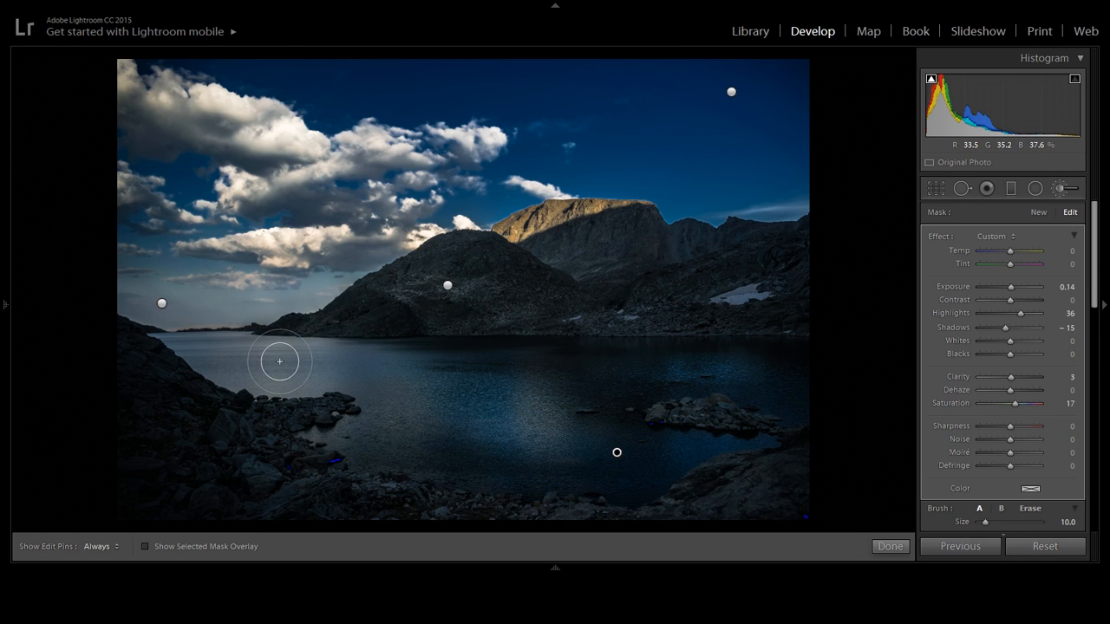
Start a new adjustment brush with an empty effect at size 5, paint the bright water on the lake's left side, and check its mask overlay
key("bracketleft")
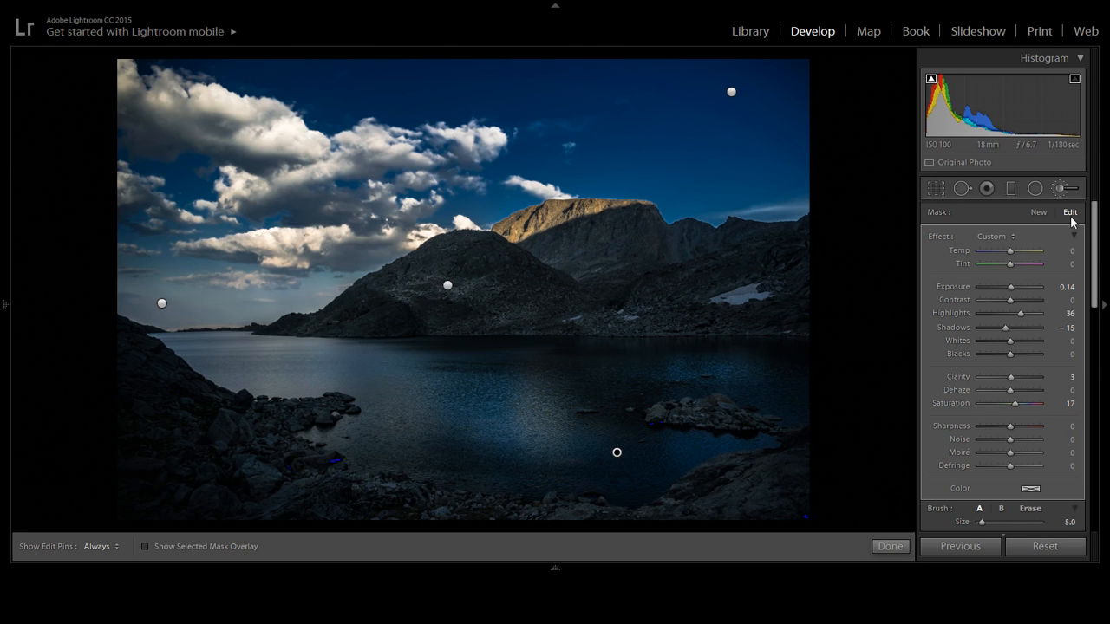
left_click(1064, 188)
left_click(1061, 188)
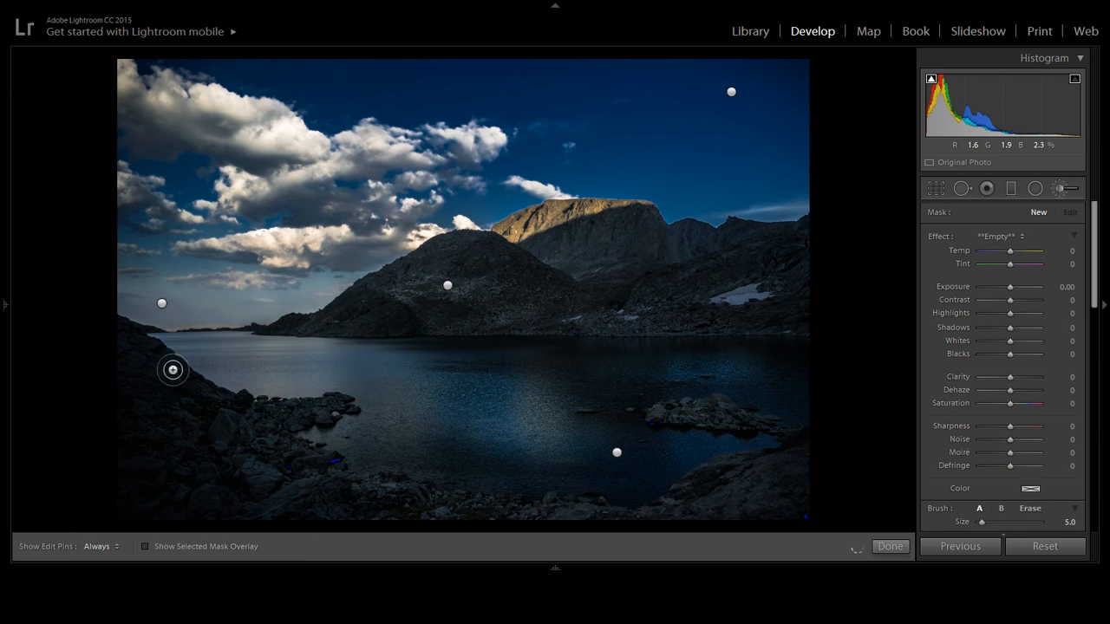
left_click(265, 364)
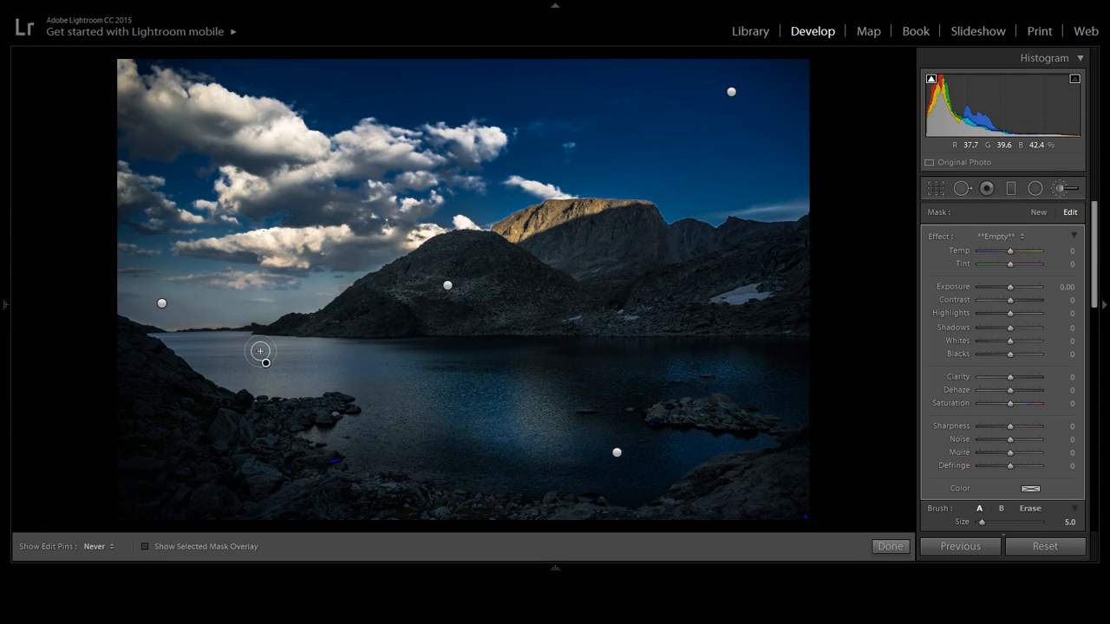
key("h")
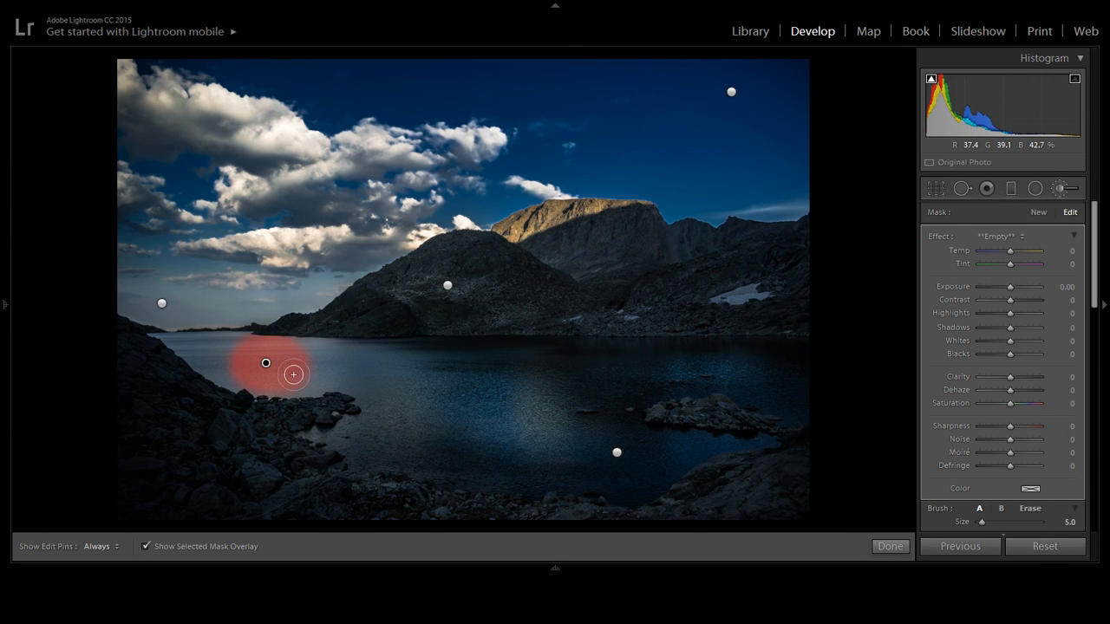
key("h")
key("h")
key("o")
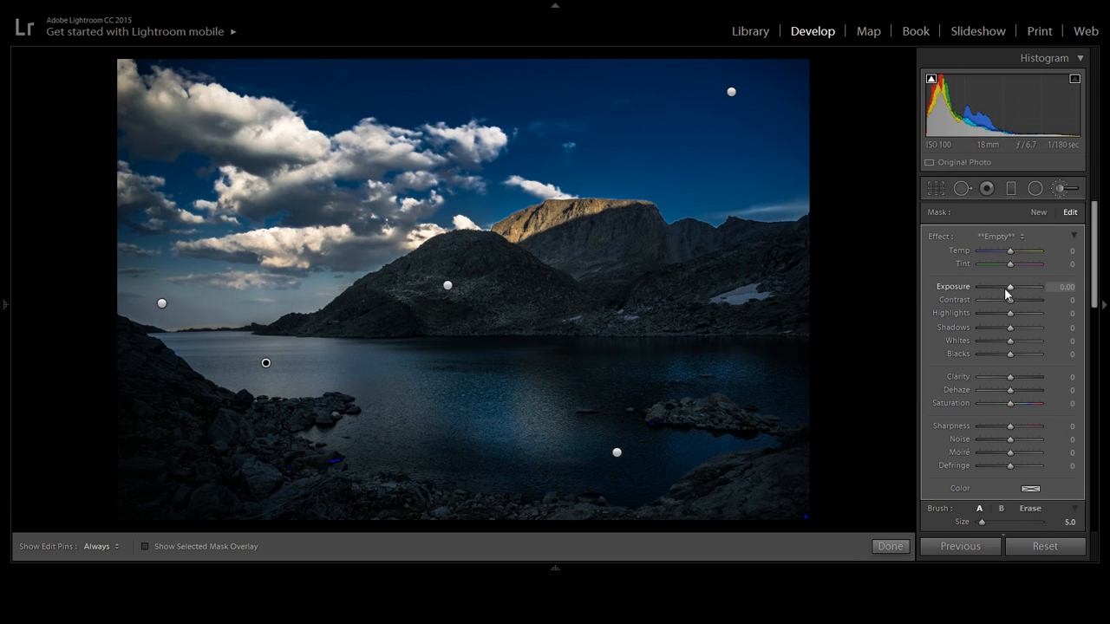
Try an Exposure of -0.87 on the left-water brush, reset it to 0, and set the Contrast to 15
left_click_drag(1004, 288, 999, 290)
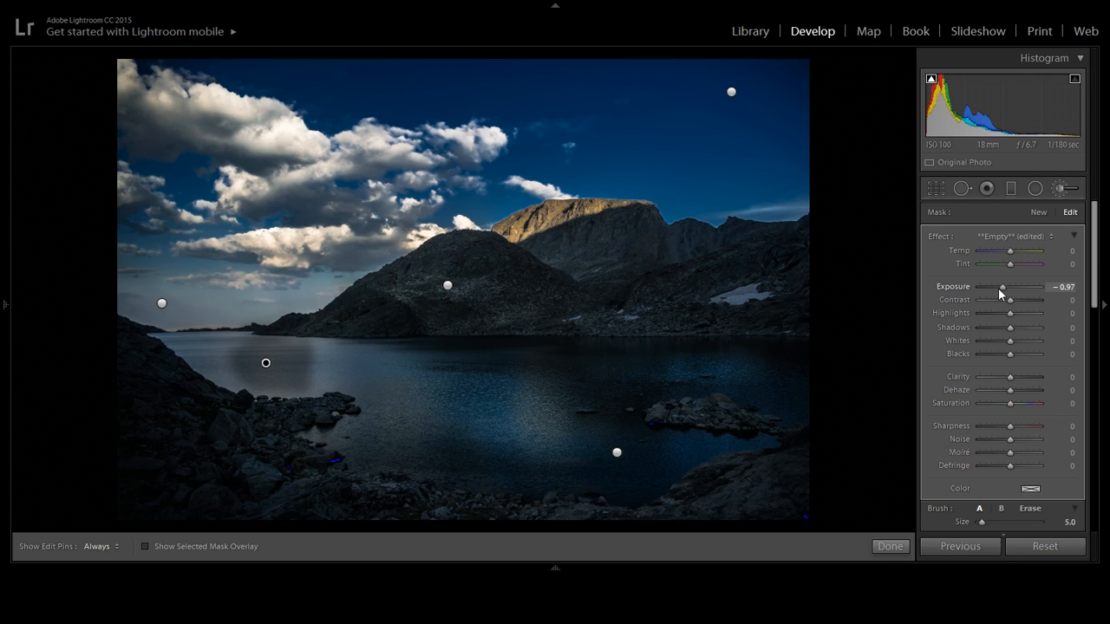
left_click_drag(1003, 289, 1005, 287)
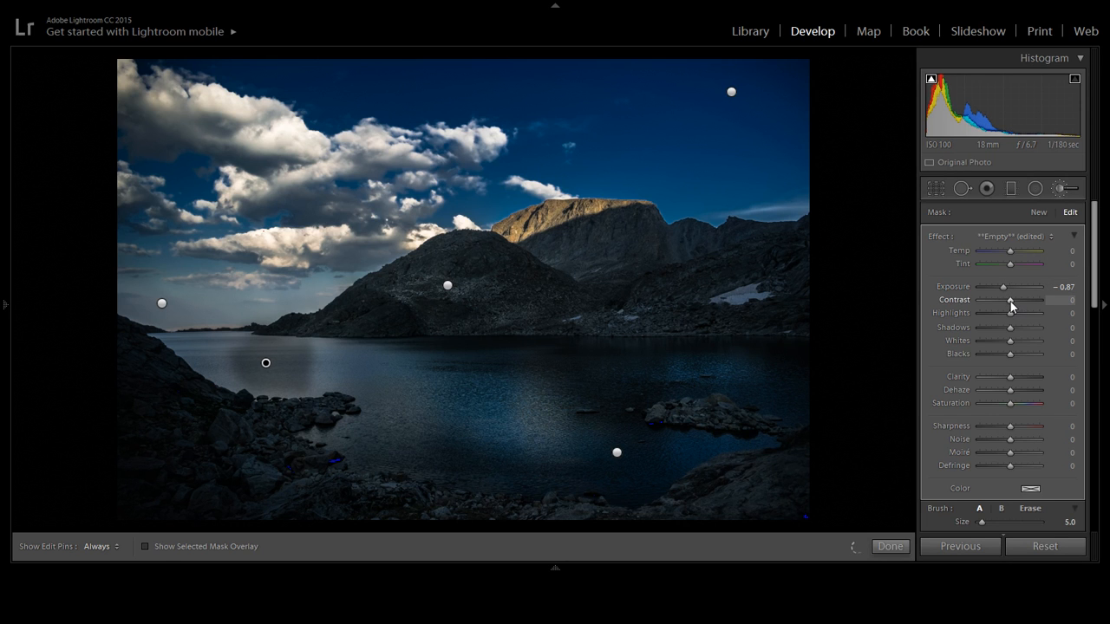
mouse_move(1010, 301)
left_mouse_down()
mouse_move(1027, 302)
mouse_move(1013, 302)
left_mouse_up()
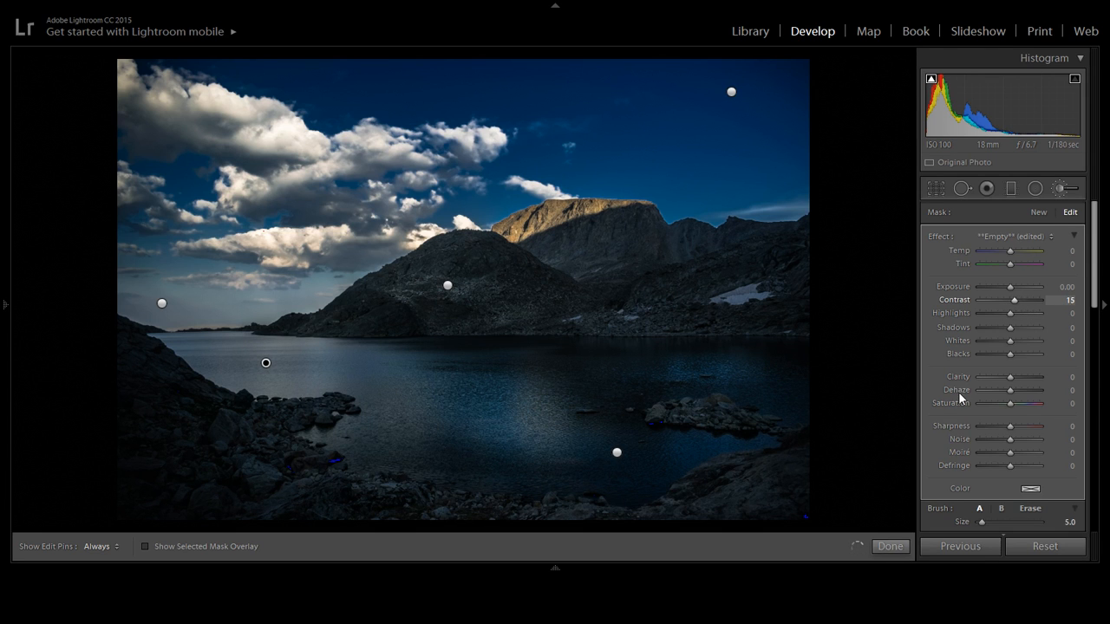
scroll(959, 393, "down", 4)
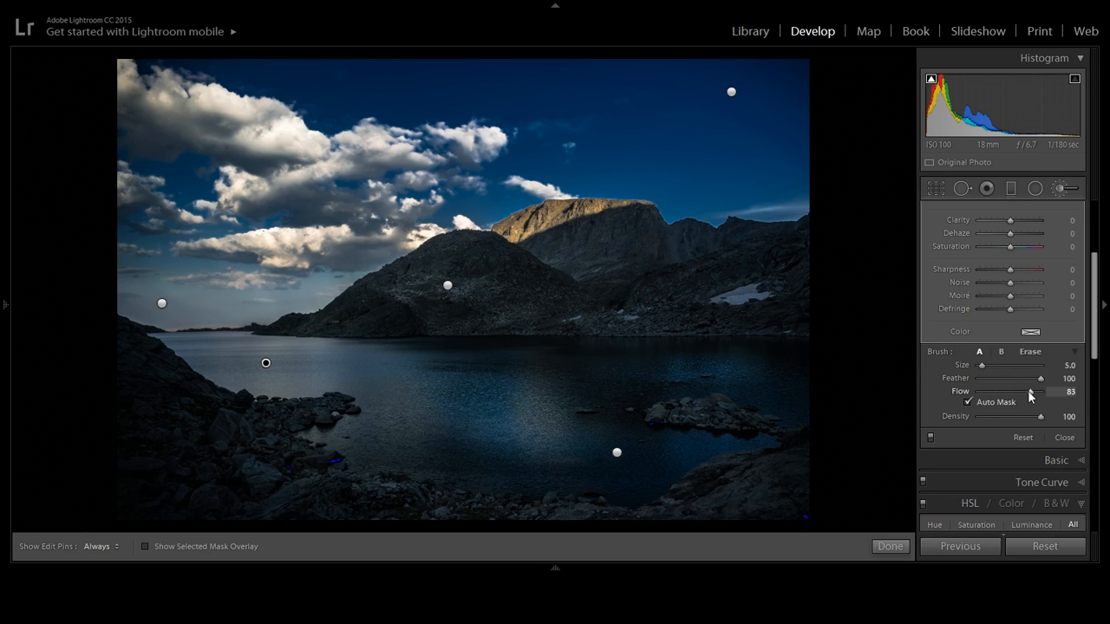
Enlarge the adjustment brush to size 10.2 and show the mask overlay over the bright water at the lake's left
scroll(371, 362, "up", 3)
key("h")
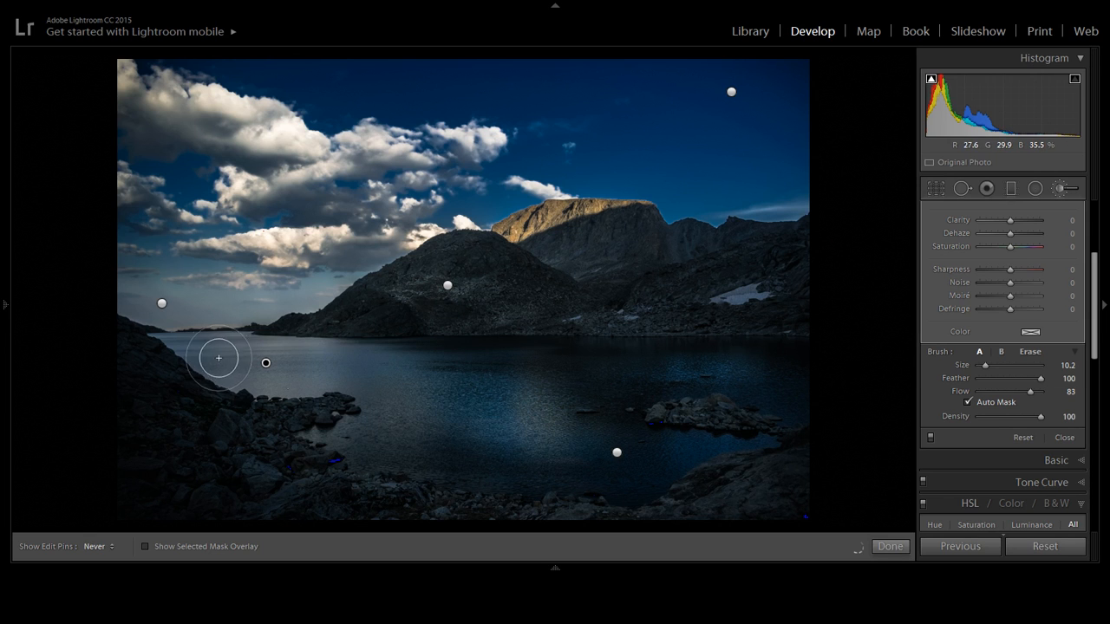
key("h")
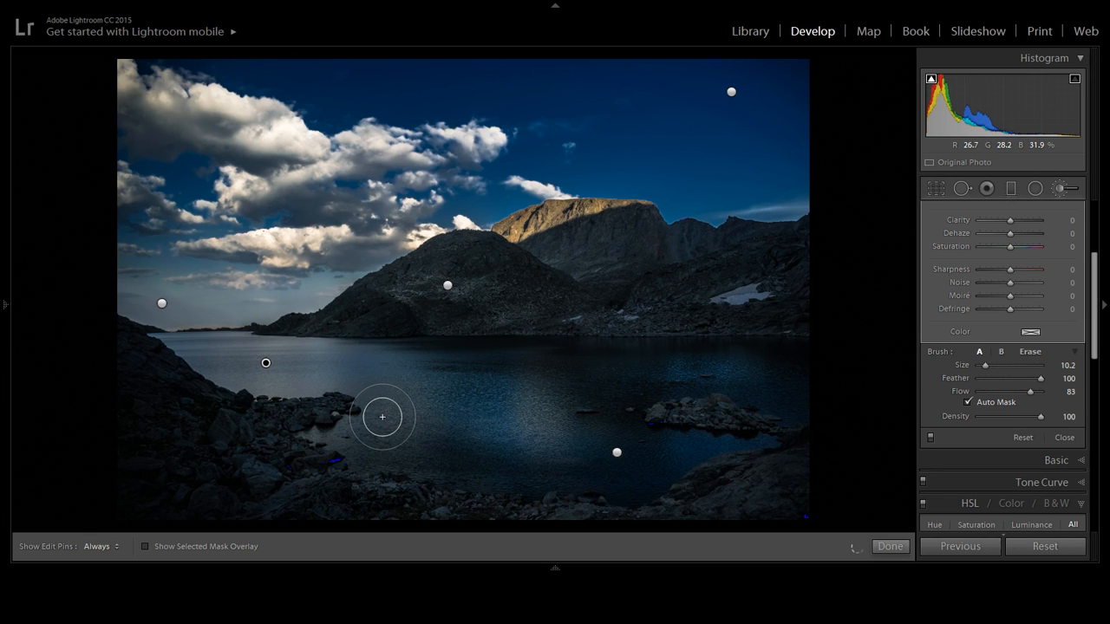
key("o")
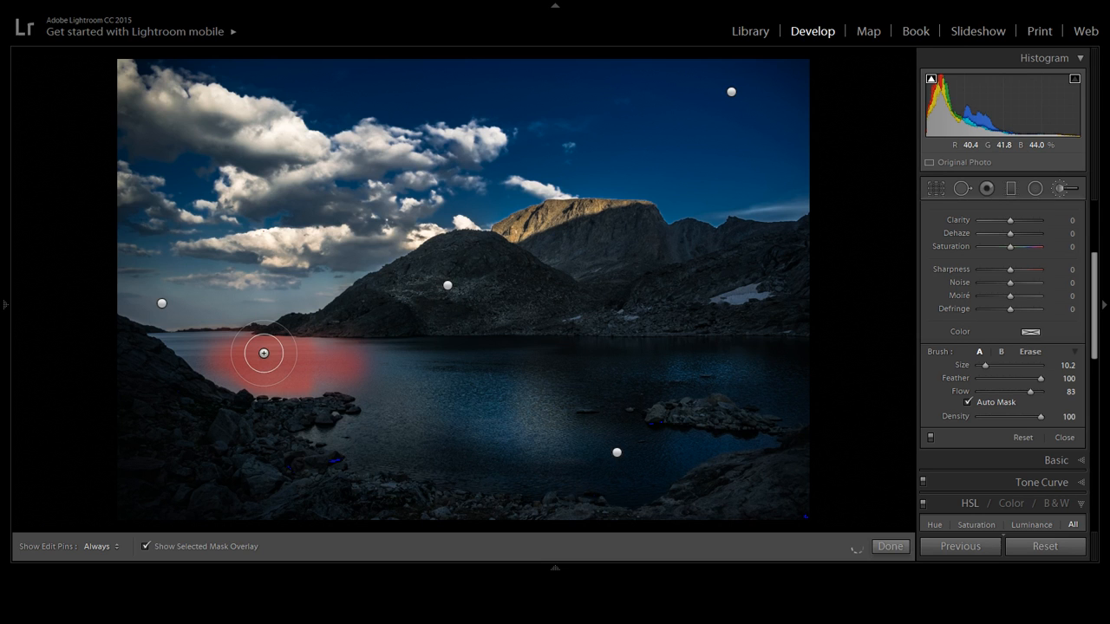
Replace the left-water brush mask with a new one painted at Flow 51 across the bright water toward the lake's middle
left_click_drag(1031, 391, 1010, 392)
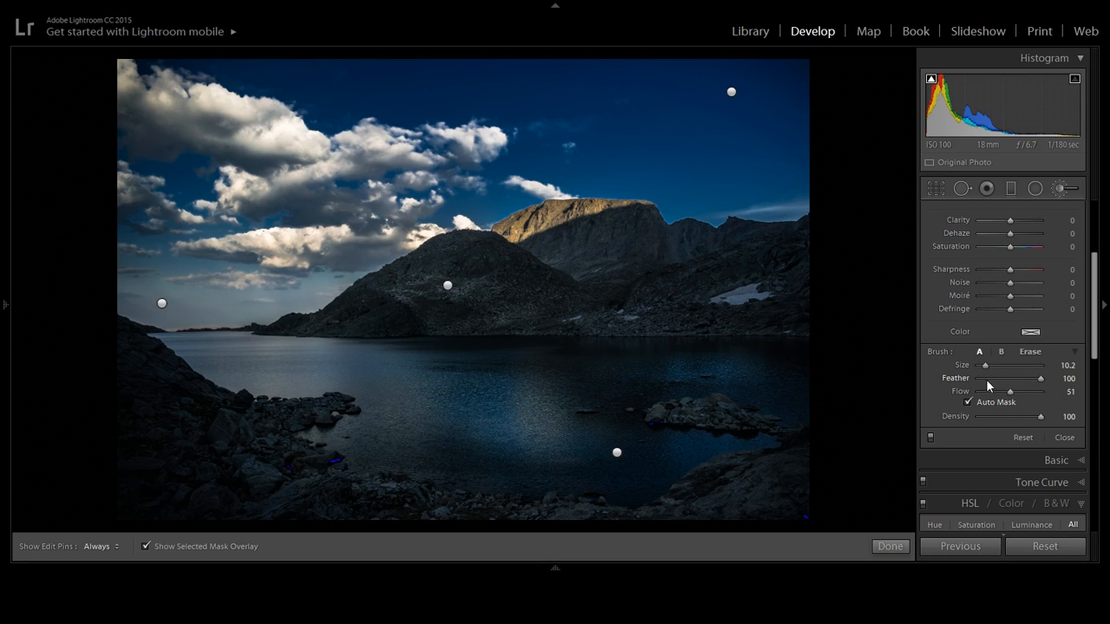
mouse_move(286, 368)
left_mouse_down()
mouse_move(299, 374)
mouse_move(253, 360)
mouse_move(367, 366)
mouse_move(356, 358)
left_mouse_up()
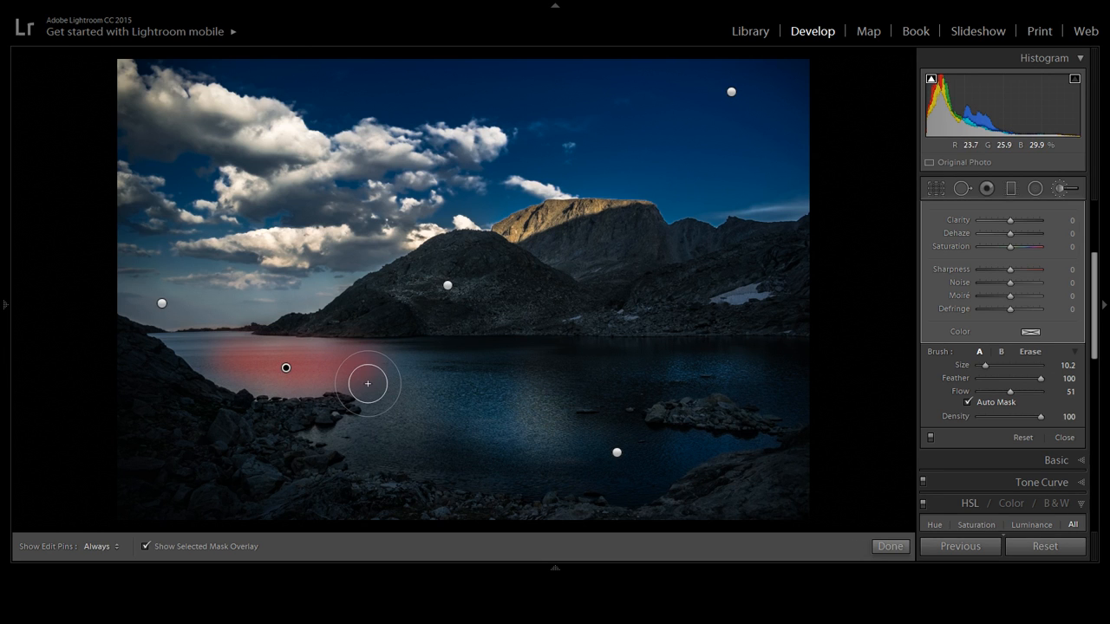
left_click_drag(368, 383, 384, 387)
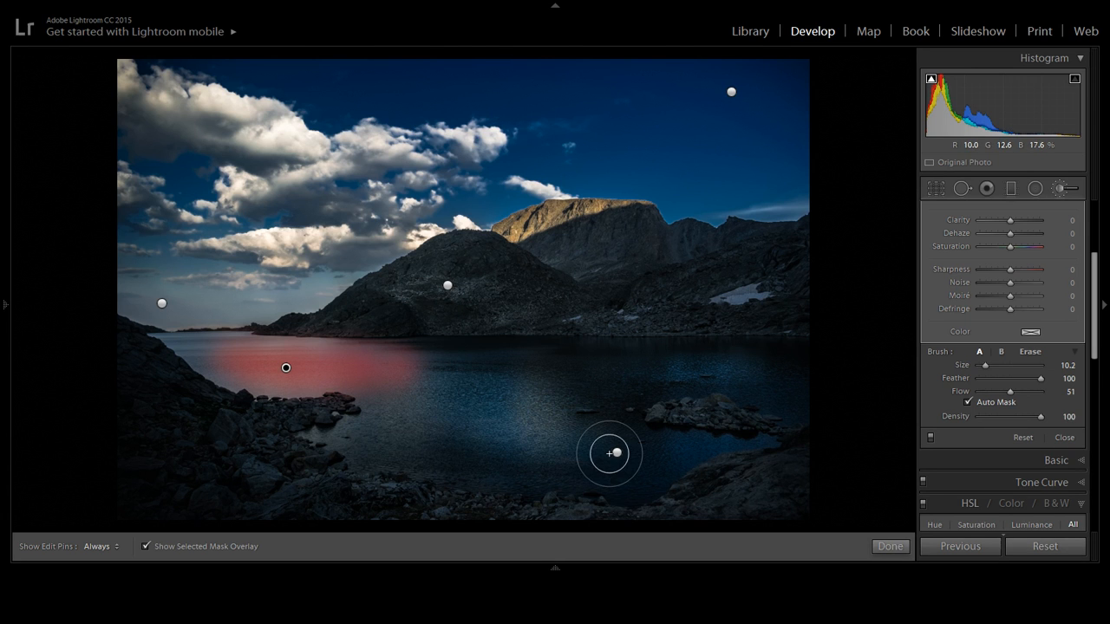
Reduce the brush size to 7 and erase the left-water mask's spill along the hill's shoreline with a size 4 eraser
scroll(306, 330, "down", 3)
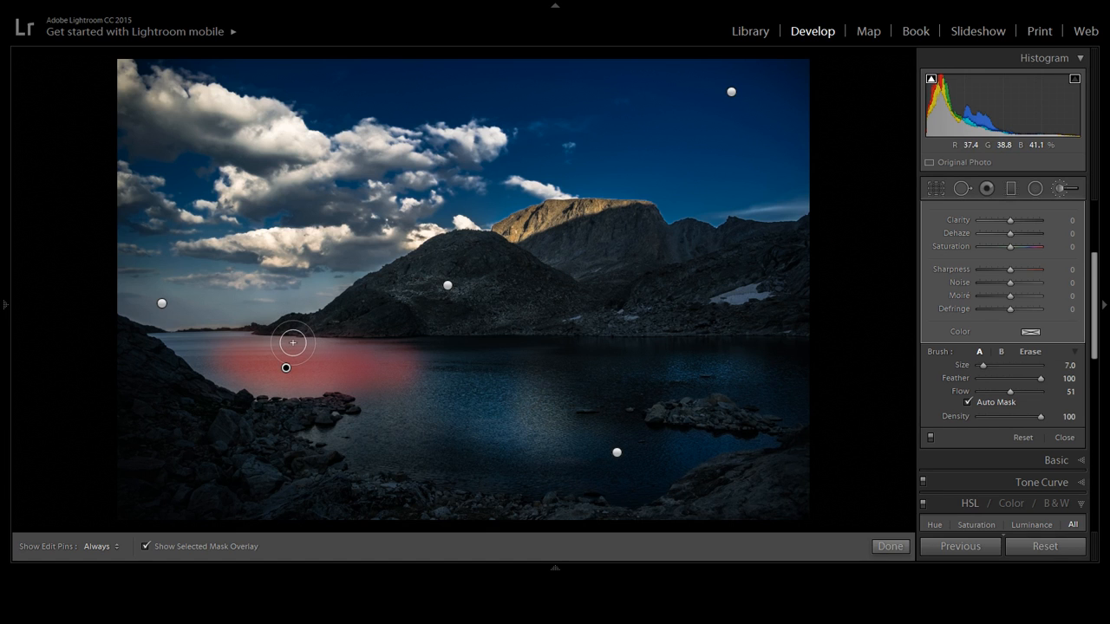
key("alt")
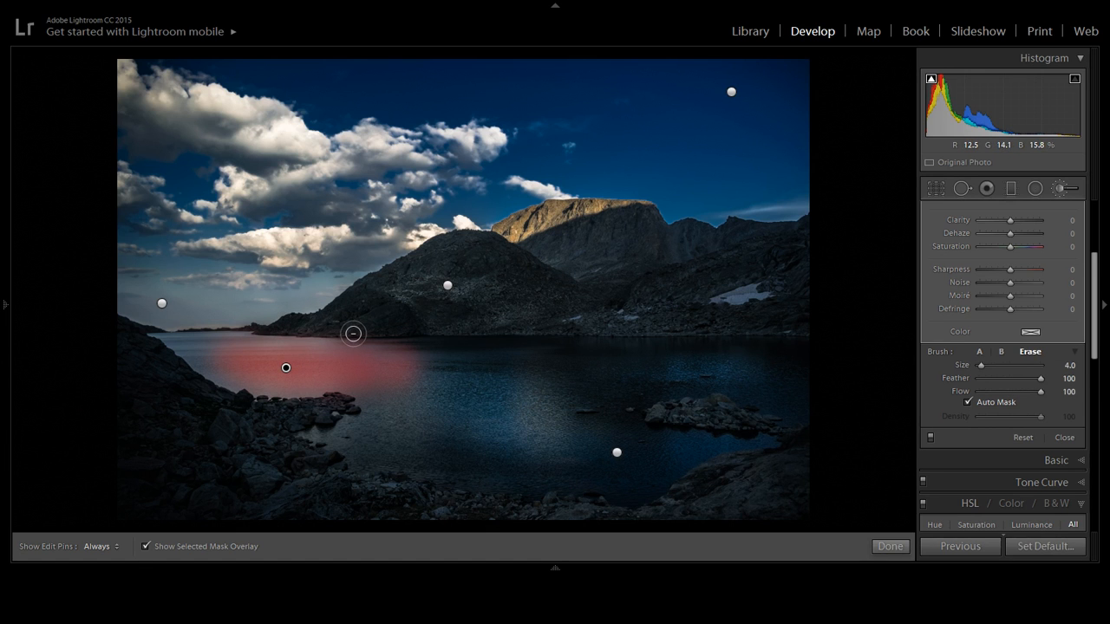
mouse_move(353, 334)
left_mouse_down()
mouse_move(215, 328)
mouse_move(556, 323)
mouse_move(545, 321)
left_mouse_up()
key("h")
key("h")
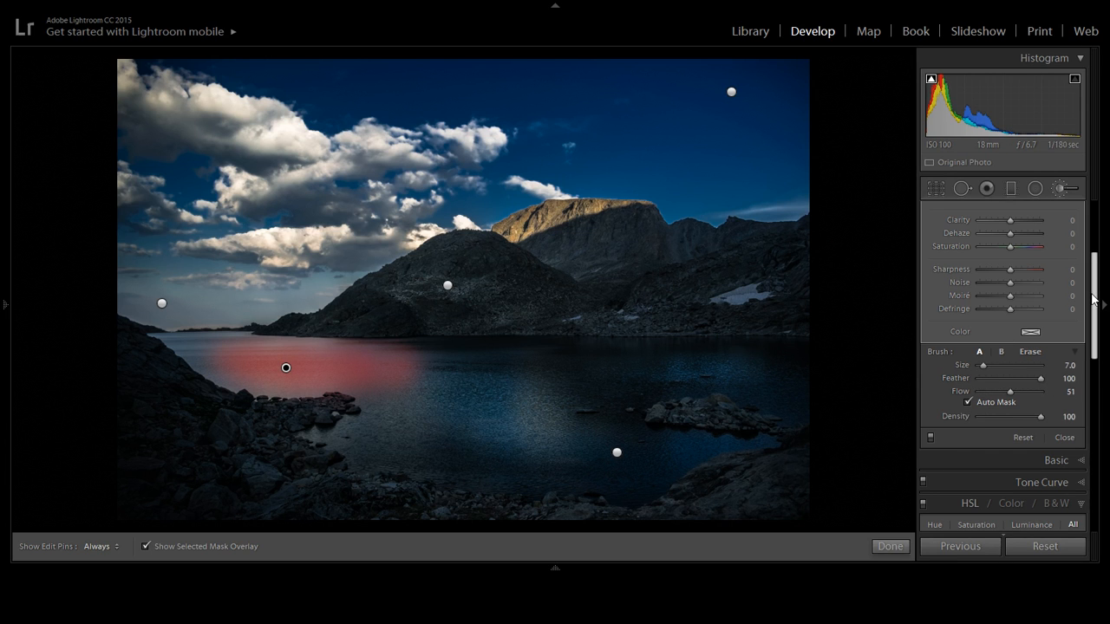
Hide the mask overlay and set the left-water brush's Contrast to 47
scroll(965, 352, "up", 3)
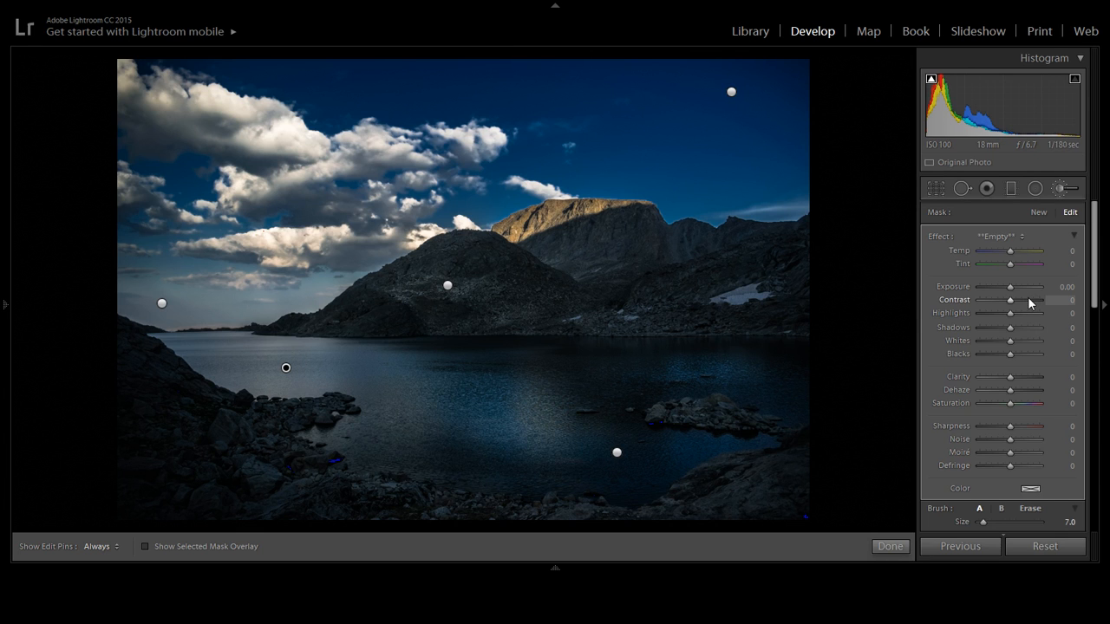
mouse_move(1028, 299)
left_mouse_down()
mouse_move(1015, 299)
mouse_move(1031, 299)
left_mouse_up()
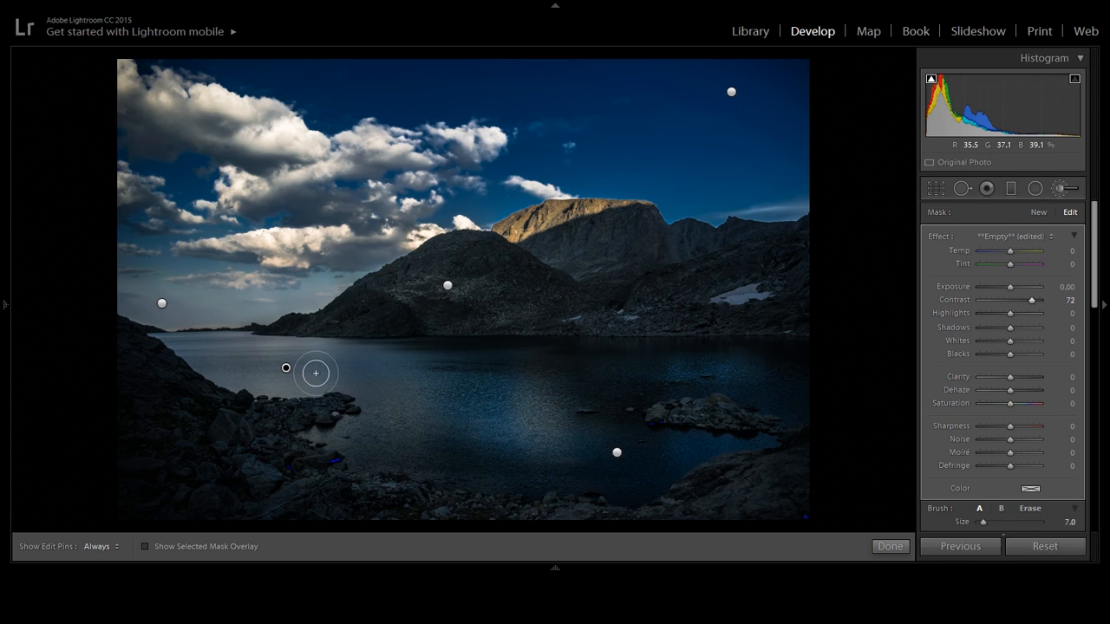
left_click_drag(1032, 299, 1024, 300)
Try a Clarity of 22 and a Saturation of 100 on the left-water brush, resetting each to 0
left_click_drag(1012, 375, 1017, 375)
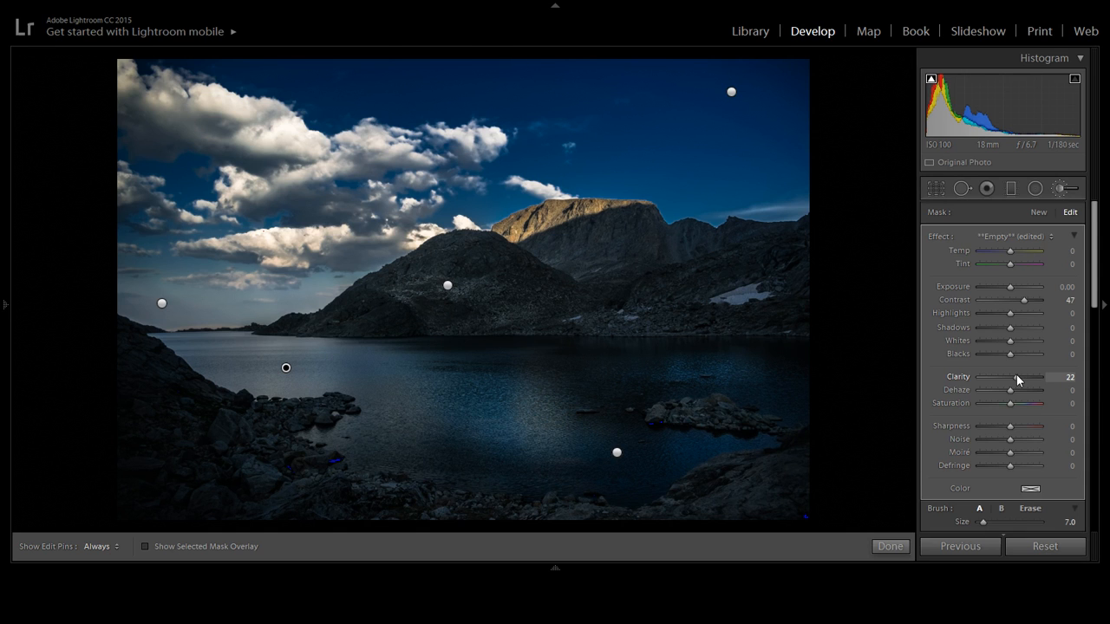
mouse_move(1016, 375)
left_mouse_down()
mouse_move(1035, 377)
mouse_move(1010, 376)
left_mouse_up()
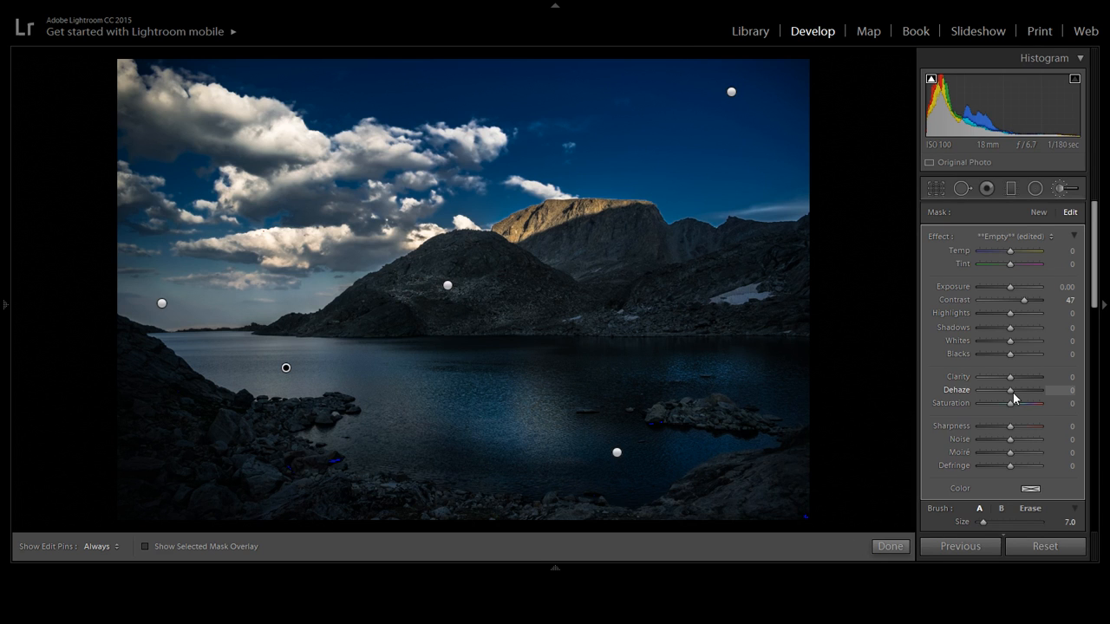
left_click_drag(1011, 401, 1071, 405)
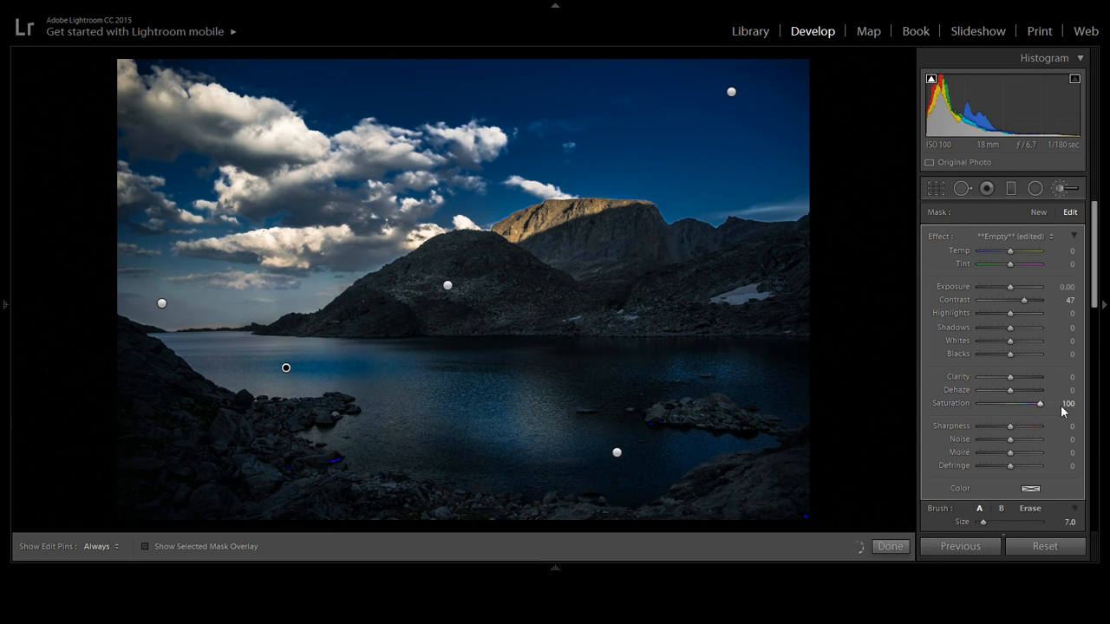
double_click(1039, 403)
Set the left-water brush's Sharpness to 22 and its Exposure to about -0.60, and finish the brush adjustment
left_click(1016, 426)
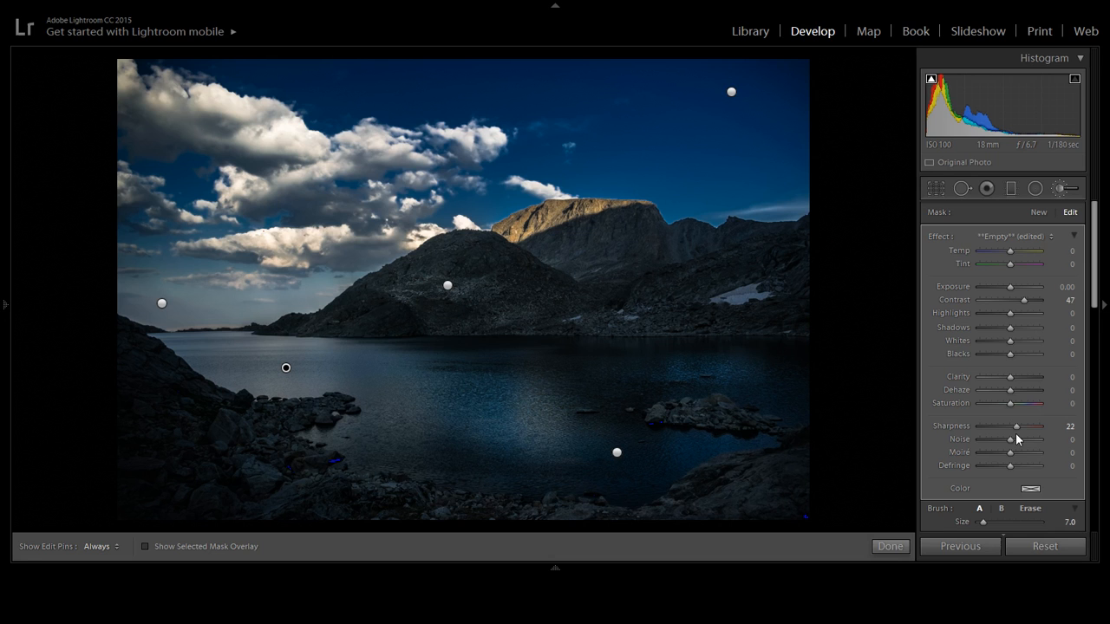
left_click_drag(1014, 289, 1006, 290)
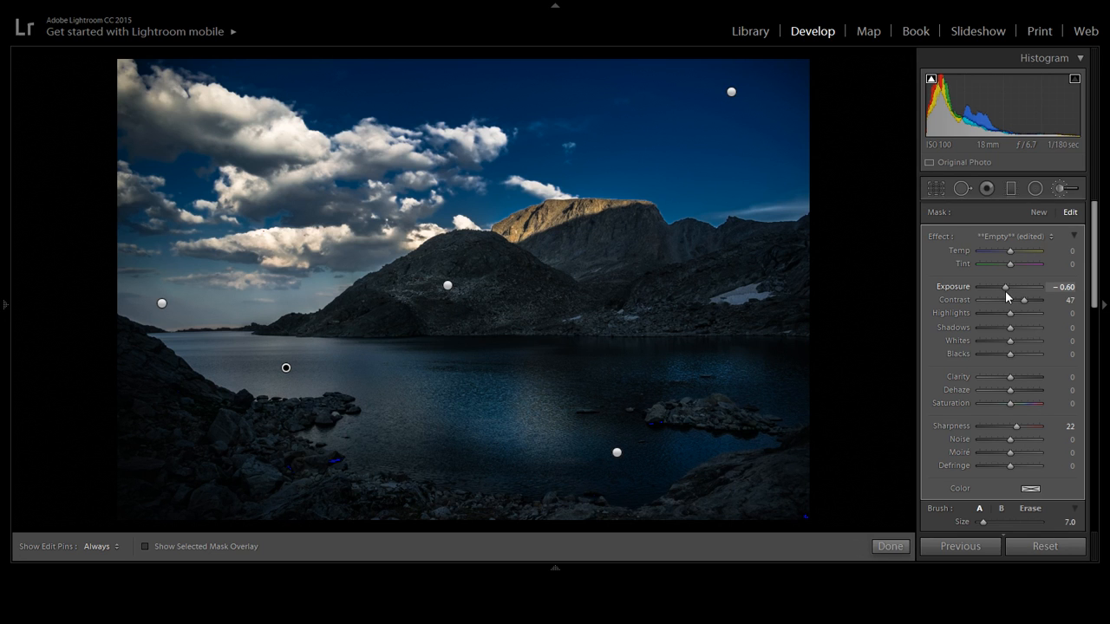
left_click_drag(1005, 290, 1006, 292)
left_click(890, 547)
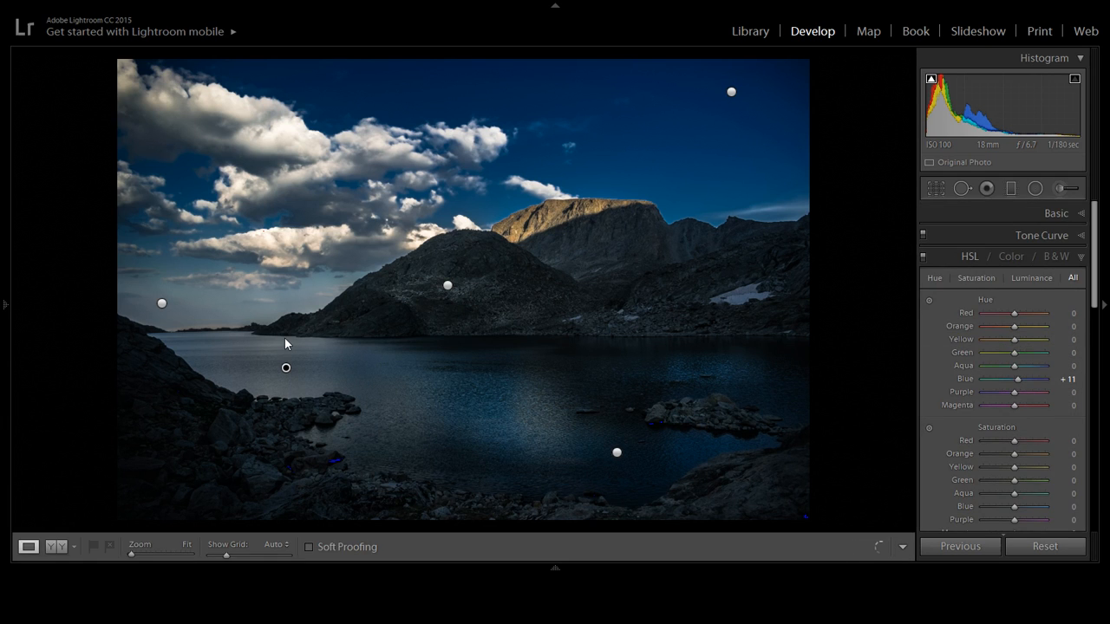
Compare the edited lake photo with its original version several times
key("backslash")
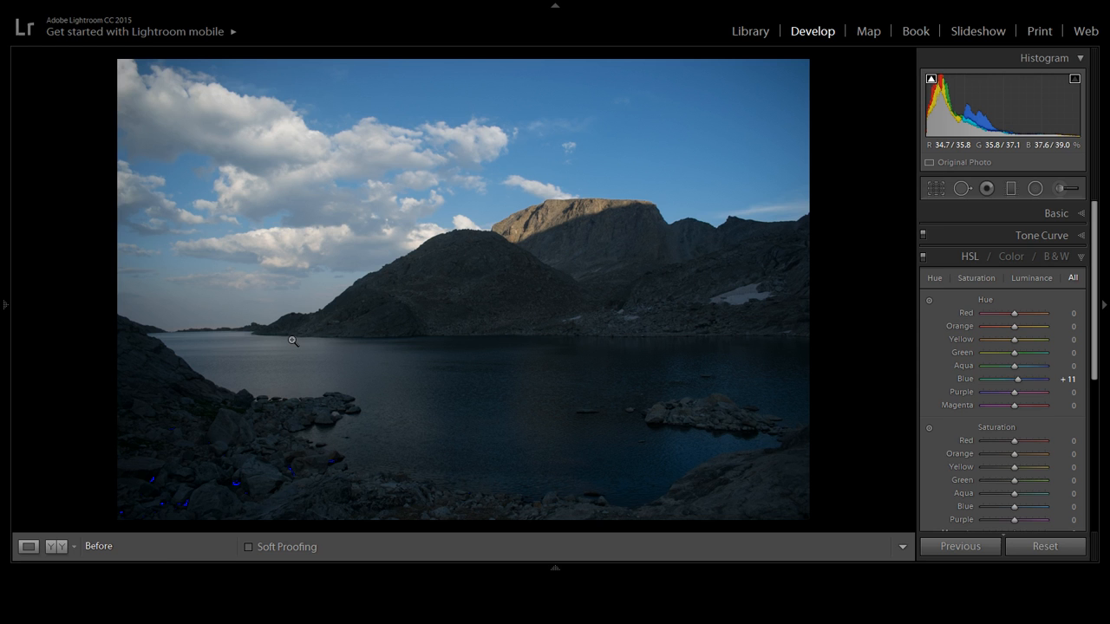
key("backslash")
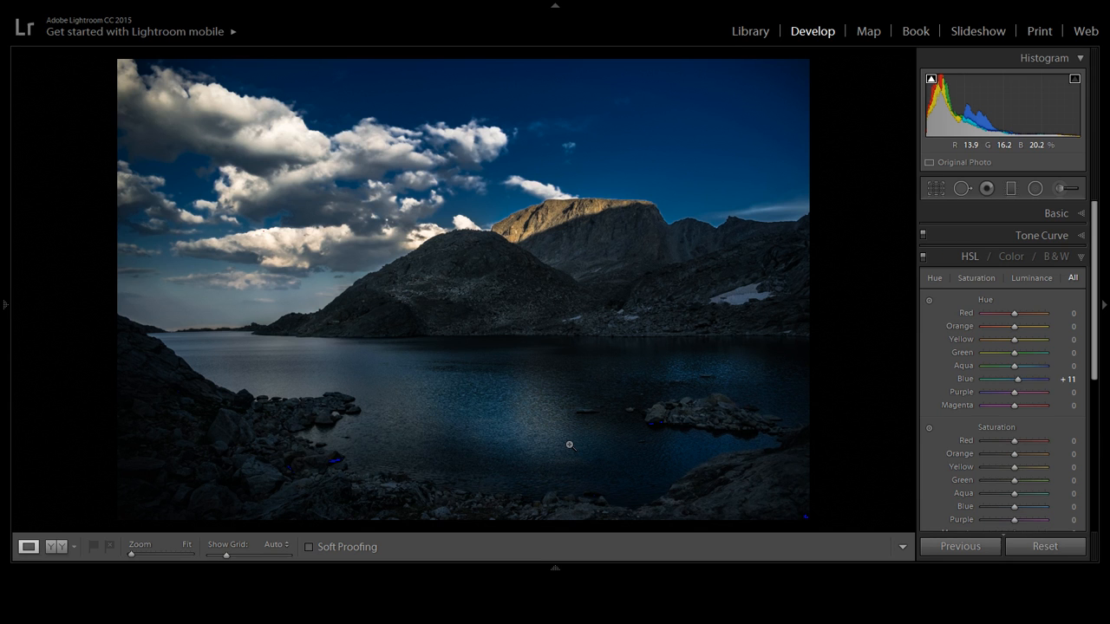
key("backslash")
key("backslash")
key("backslash")
key("backslash")
key("backslash")
key("backslash")
Inspect the sunlit mountain peak and its ridge at 1:1 magnification, and return to the full photo
left_click_drag(544, 207, 648, 256)
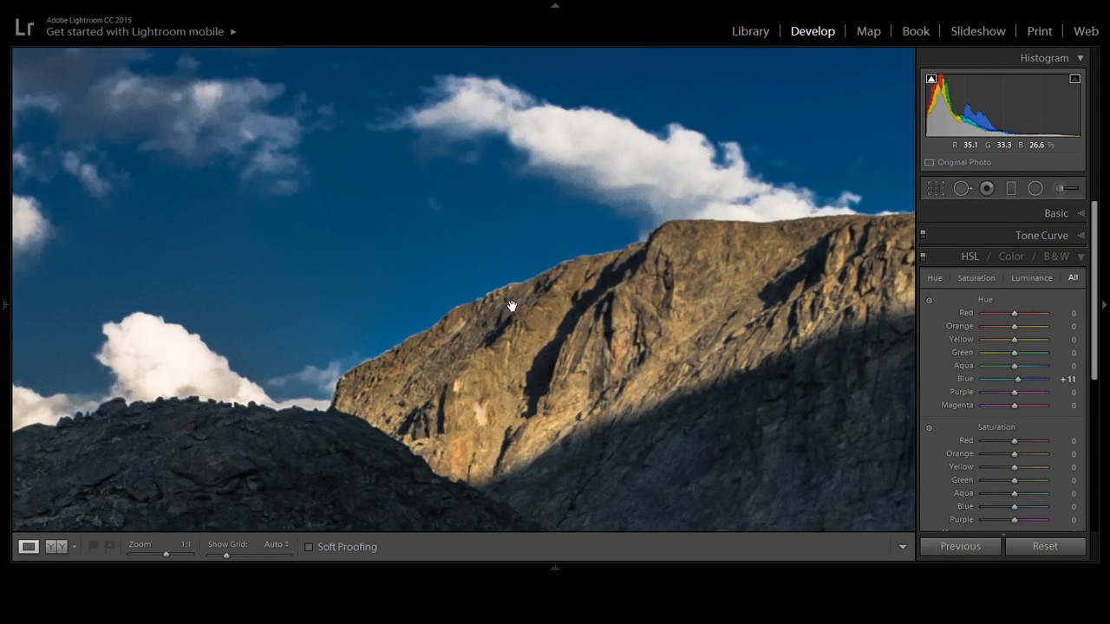
left_click_drag(513, 307, 131, 352)
left_click_drag(712, 337, 319, 321)
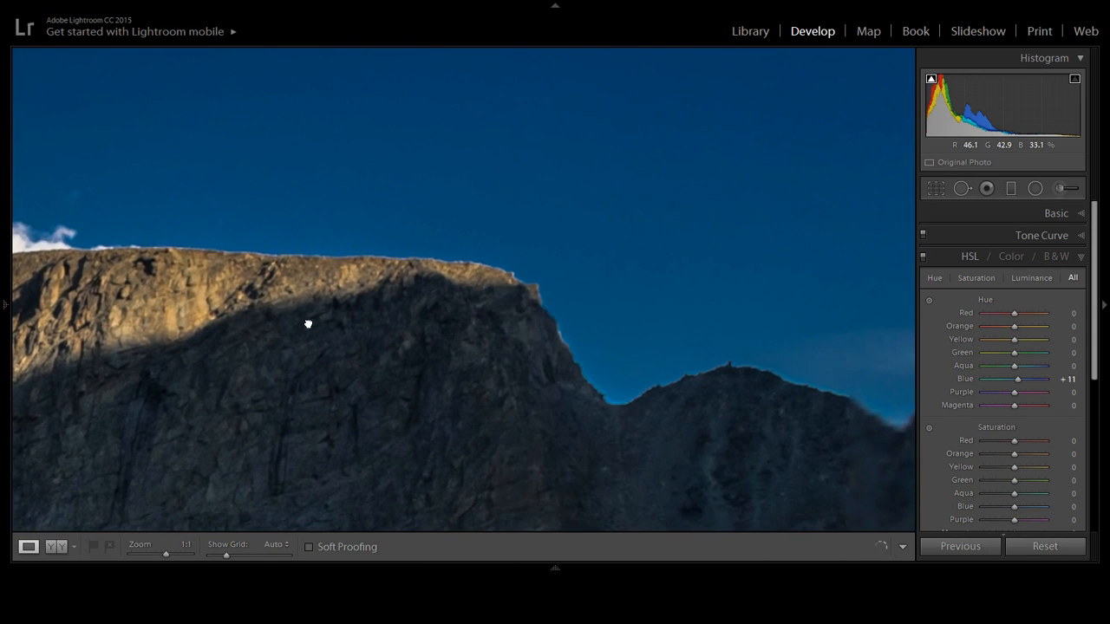
left_click(301, 323)
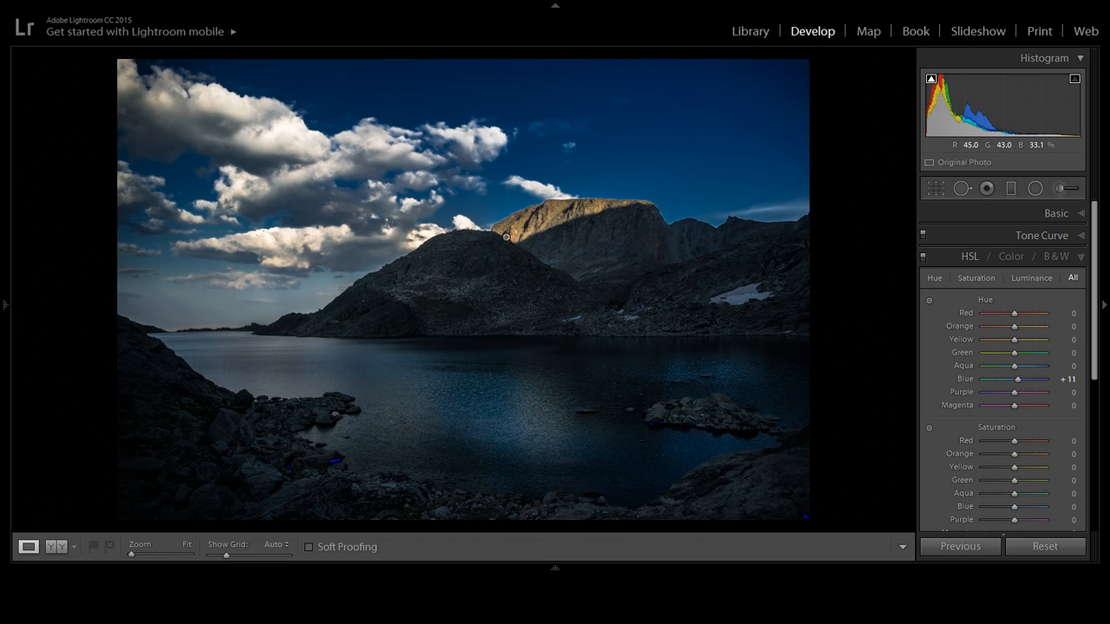
left_click(529, 220)
left_click_drag(536, 222, 514, 260)
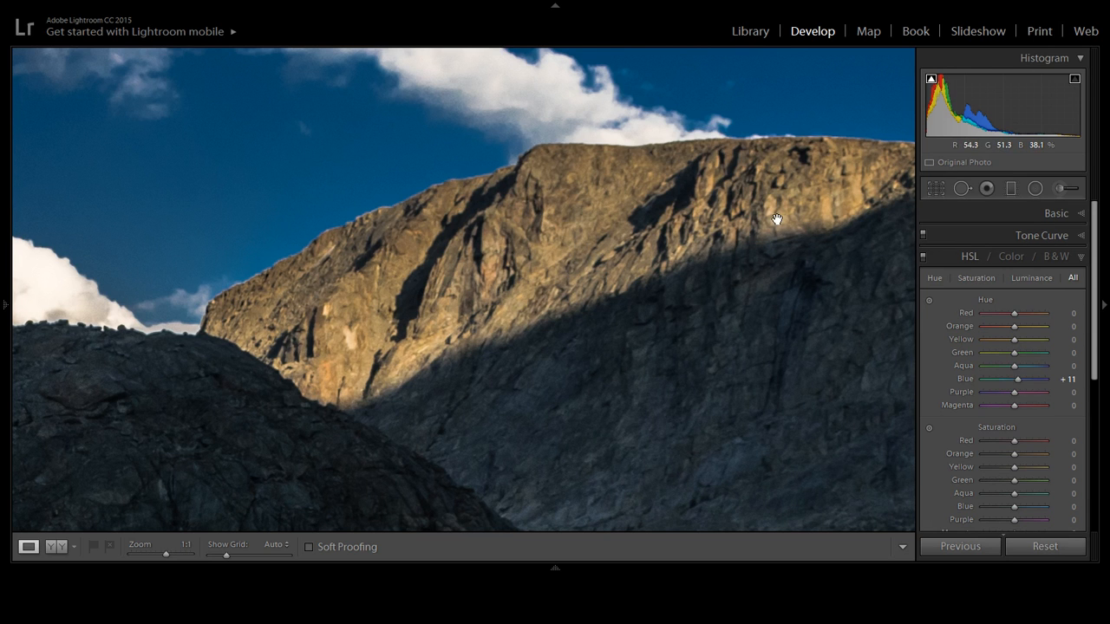
left_click(694, 220)
left_click(595, 252)
left_click(595, 252)
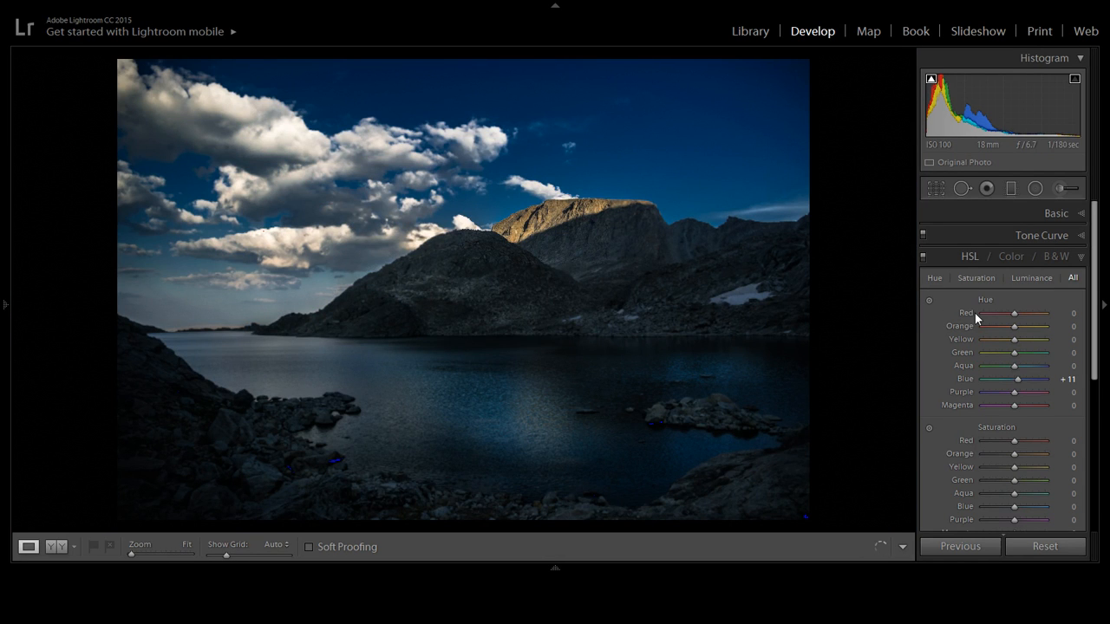
Add an empty radial filter tilted along the sunlit mountain peak, invert its mask, and shrink the ellipse to fit the lit rock
key("shift+m")
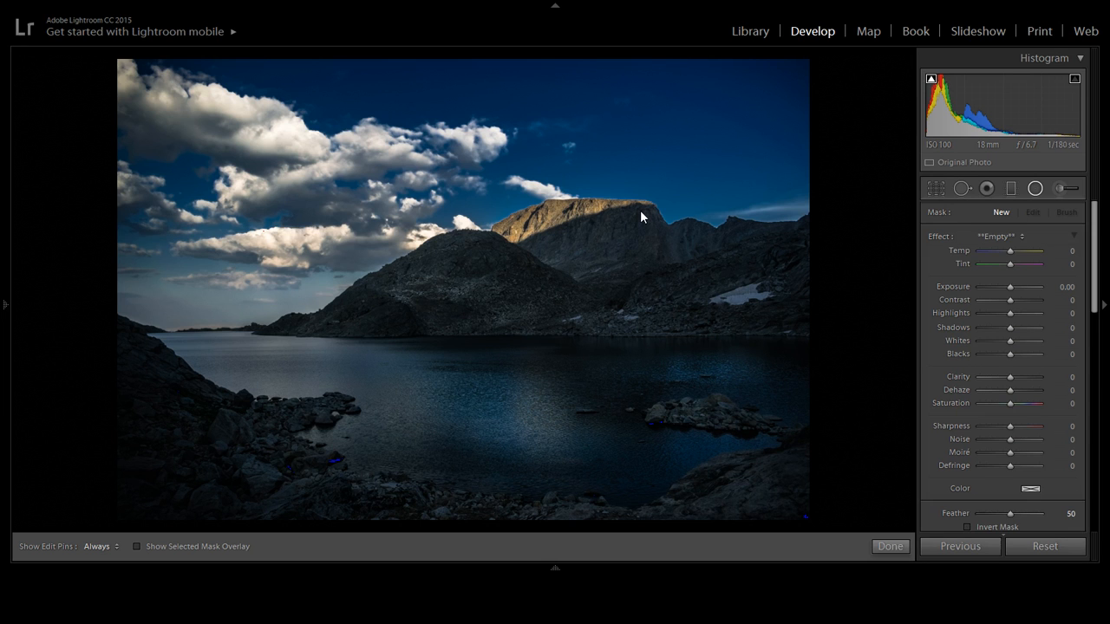
left_click_drag(540, 222, 642, 226)
left_click_drag(543, 221, 570, 215)
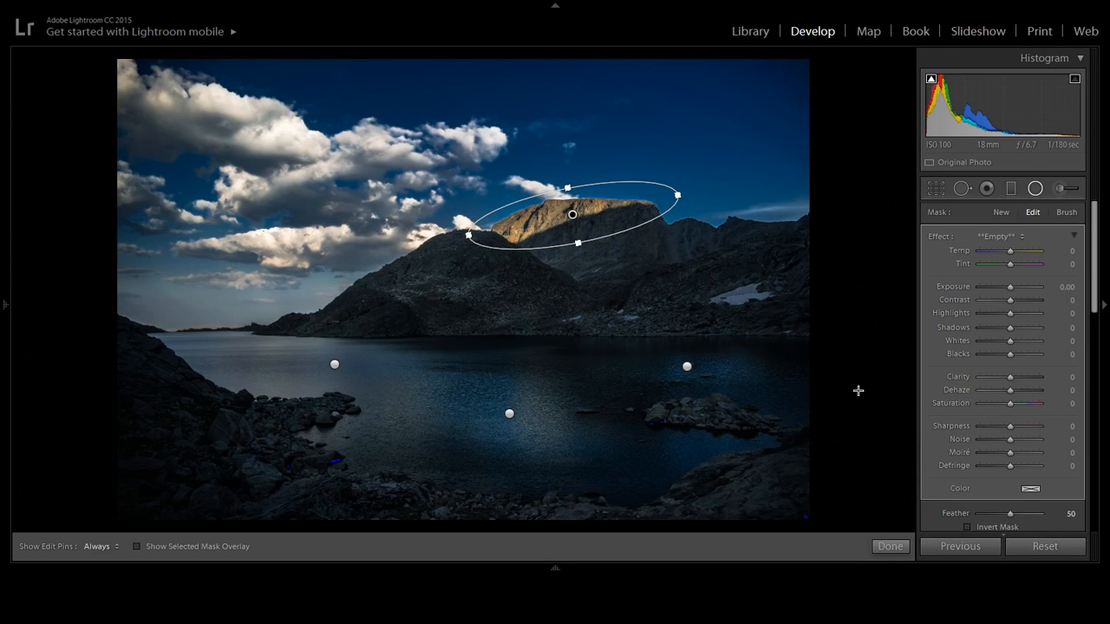
left_click(967, 527)
left_click_drag(579, 243, 577, 237)
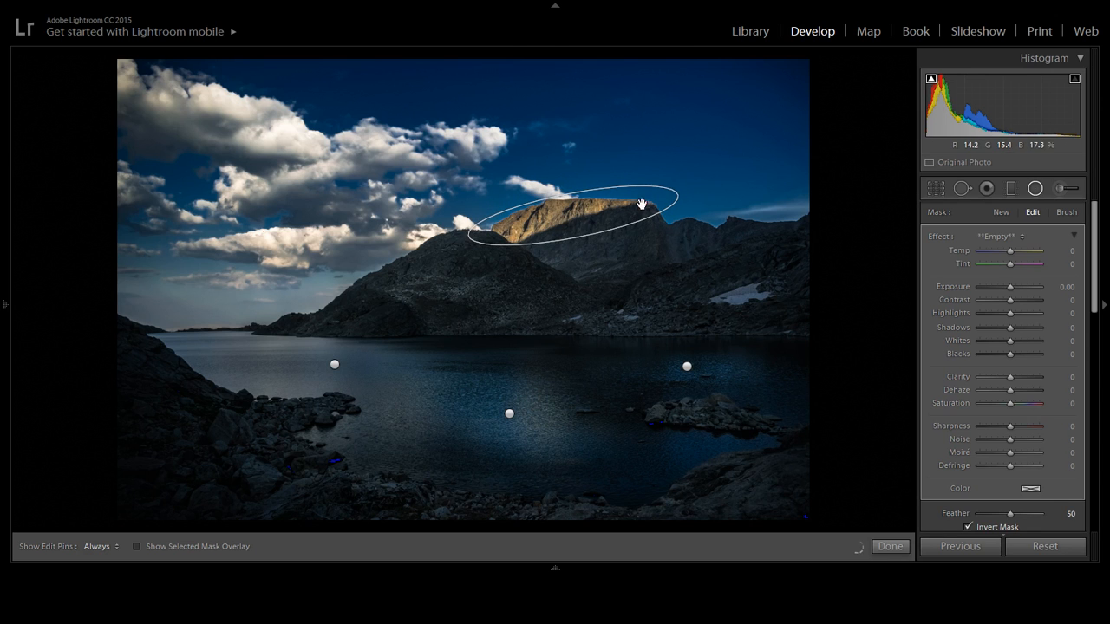
left_click_drag(678, 192, 659, 198)
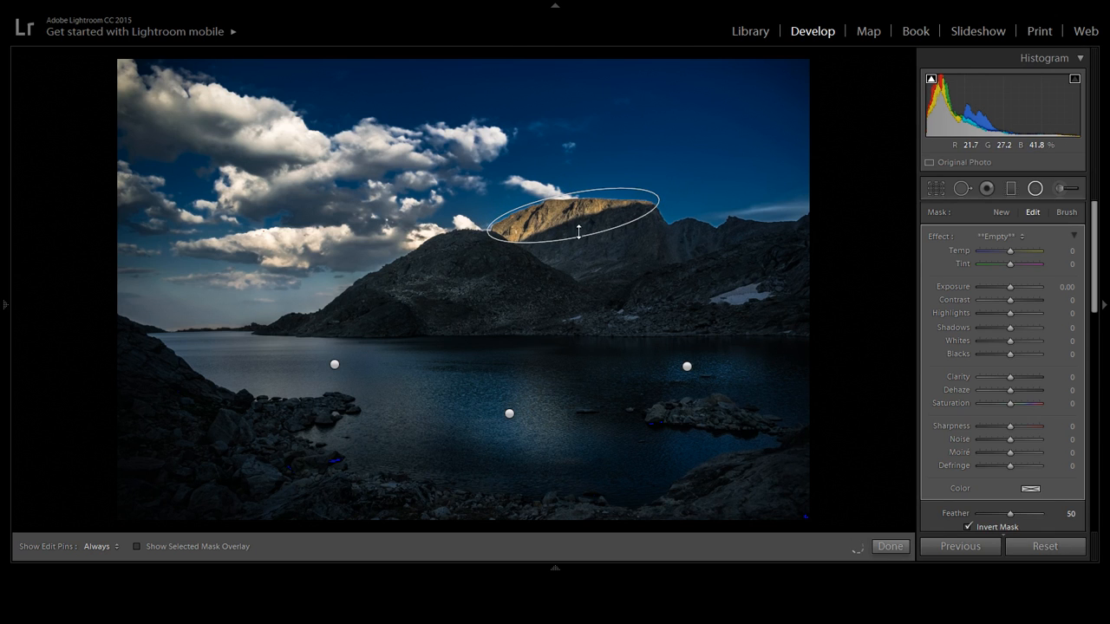
left_click_drag(578, 236, 574, 229)
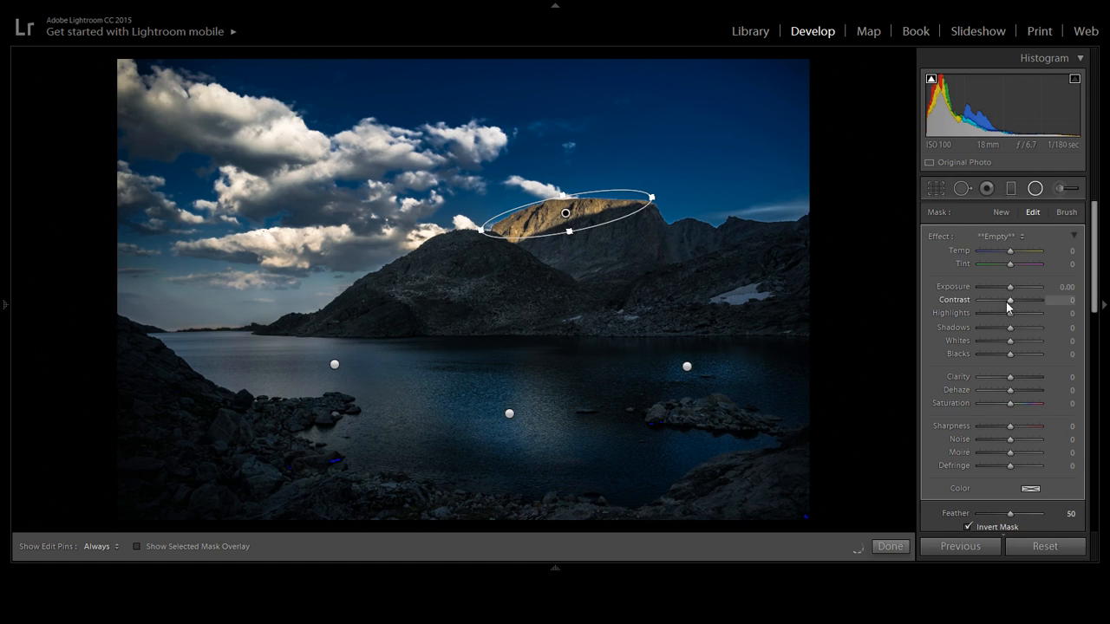
Try an Exposure of -0.69 on the peak's radial filter and reset it to 0
left_click_drag(1011, 289, 1006, 291)
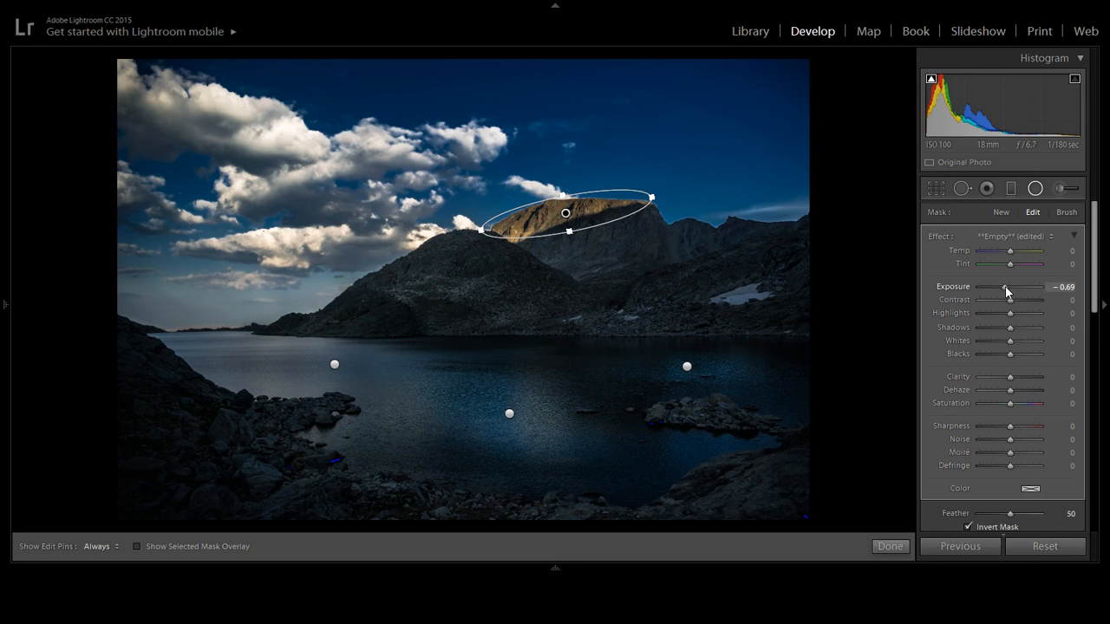
left_click_drag(1006, 292, 1007, 293)
double_click(1007, 292)
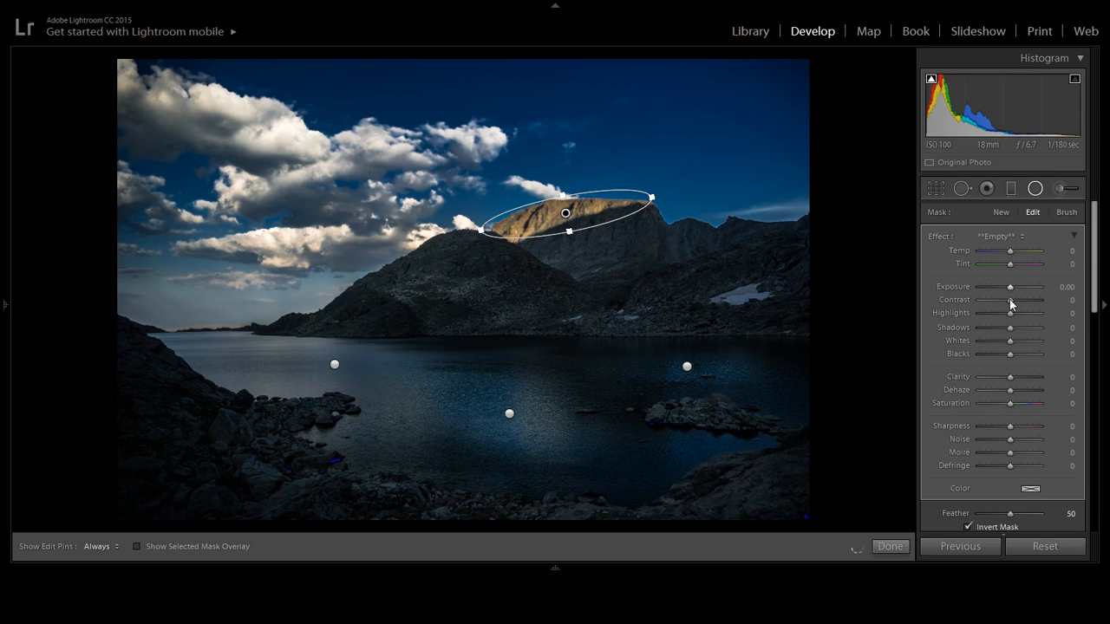
Try a Contrast of 20 on the peak's radial filter, close the filter, reselect it and reset the Contrast to 0
left_click_drag(1010, 299, 1015, 300)
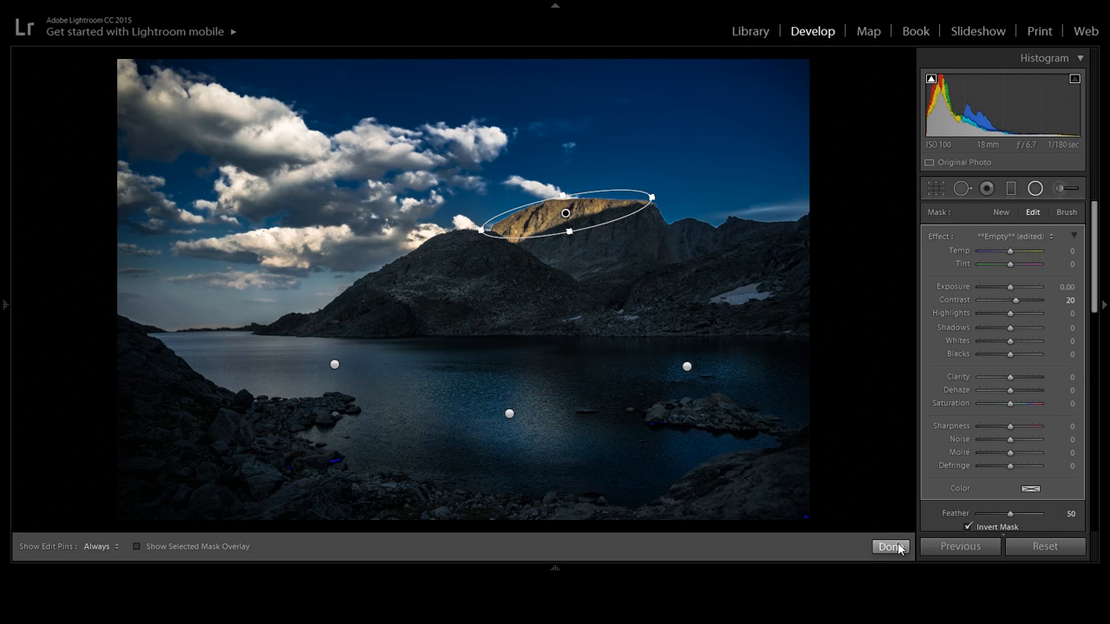
left_click(891, 547)
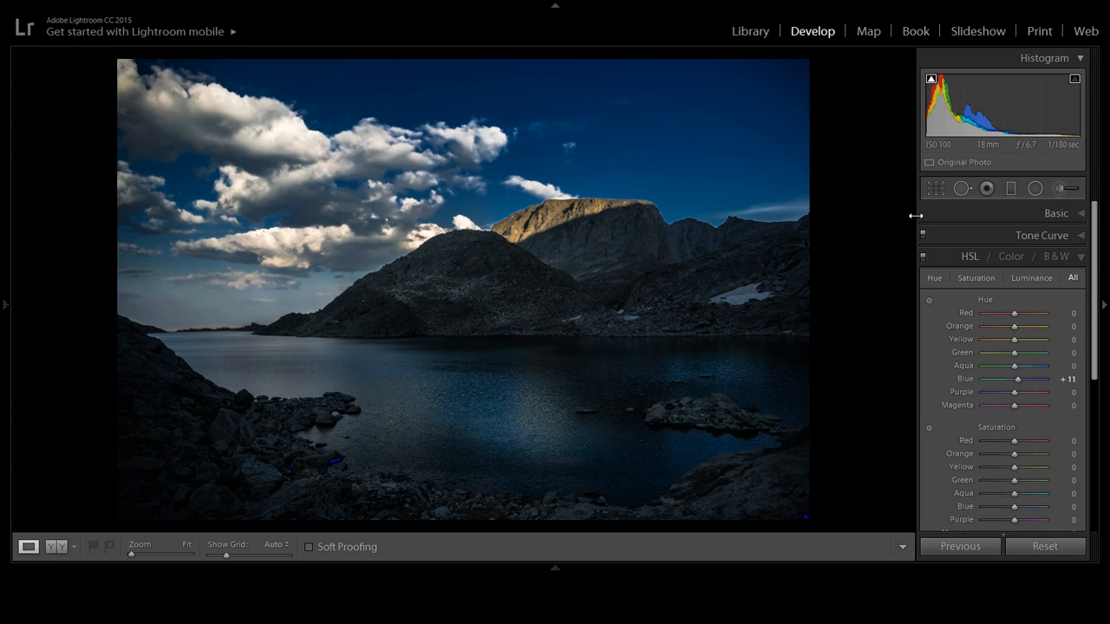
left_click(1039, 189)
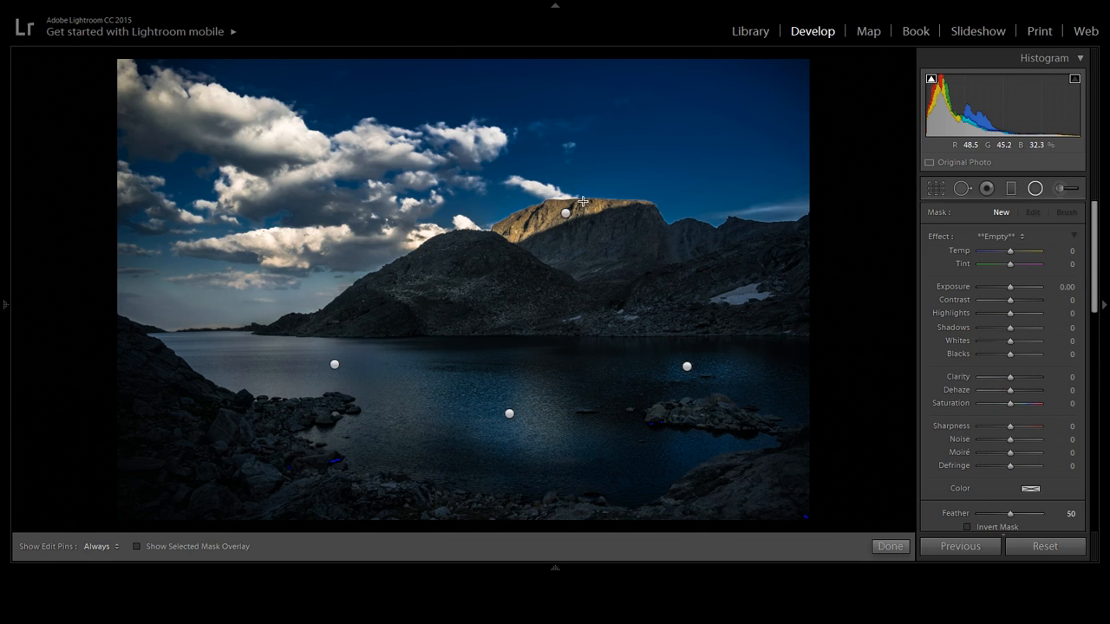
left_click(565, 212)
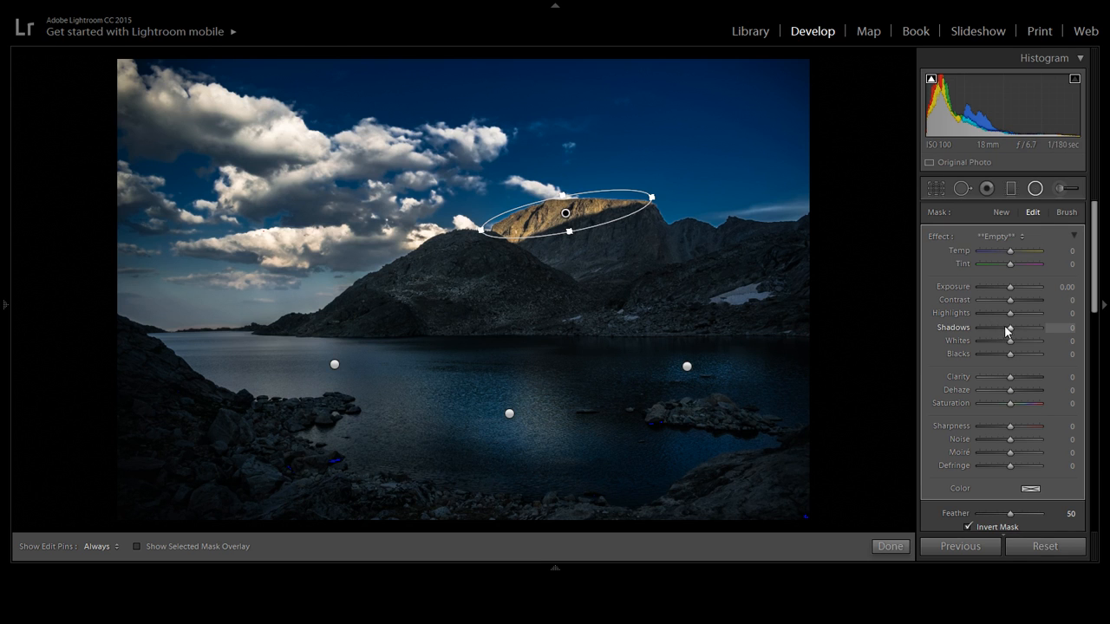
Try a Shadows value of -52 on the peak's radial filter, close the filter, reselect it and reset the Shadows to 0
left_click_drag(1009, 327, 994, 330)
key("shift+m")
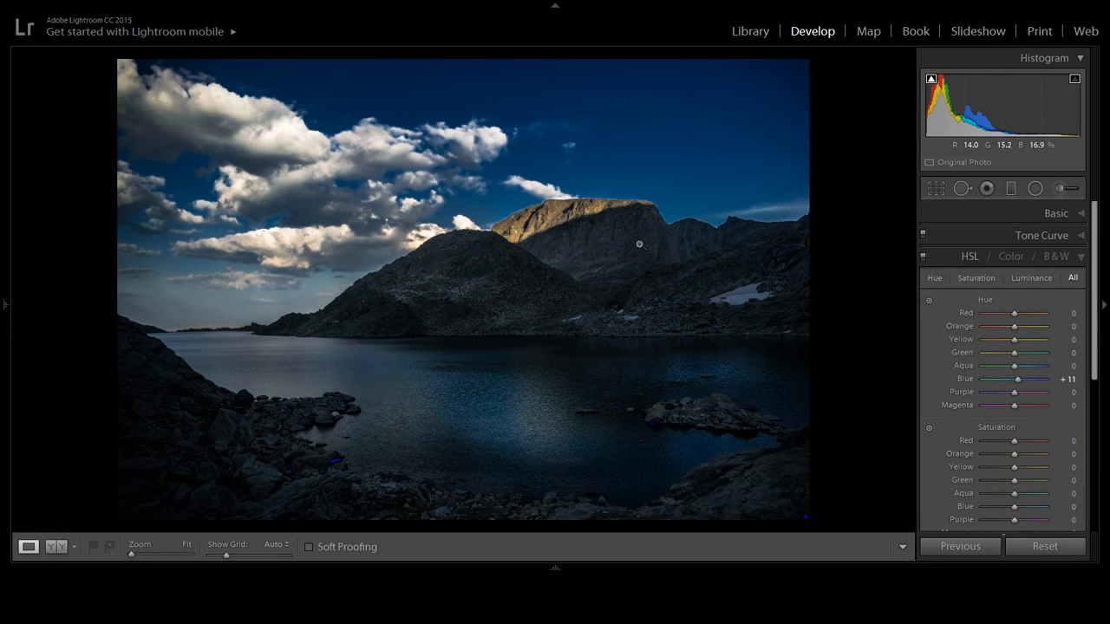
key("shift+m")
left_click(567, 212)
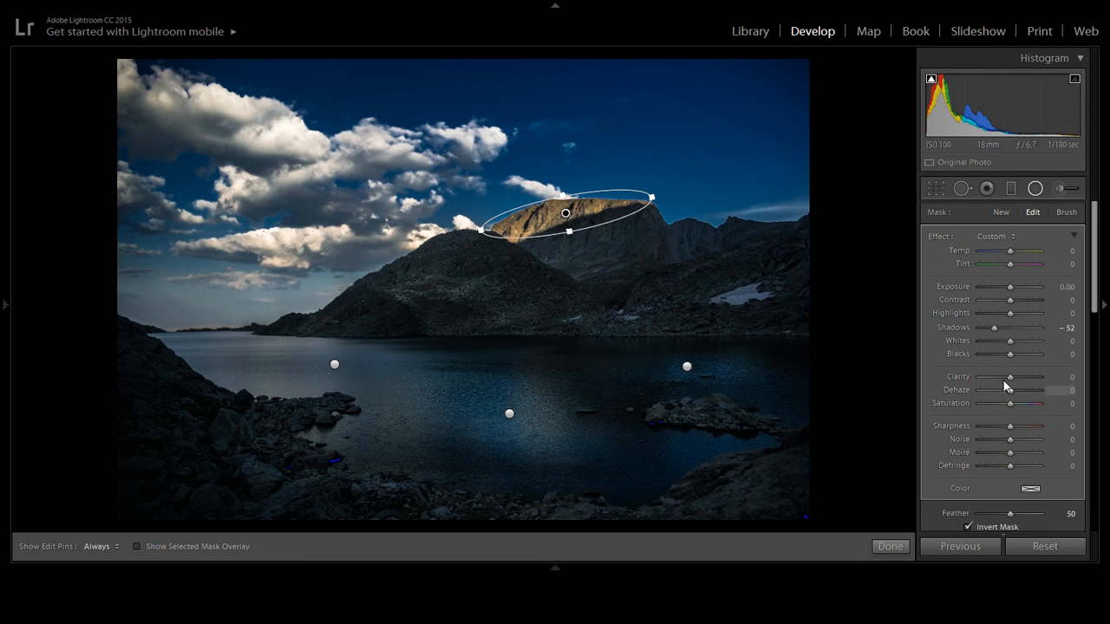
double_click(996, 328)
Set the peak's radial filter to Whites 24 and Shadows -26, and close the filter
left_click_drag(1012, 340, 1024, 343)
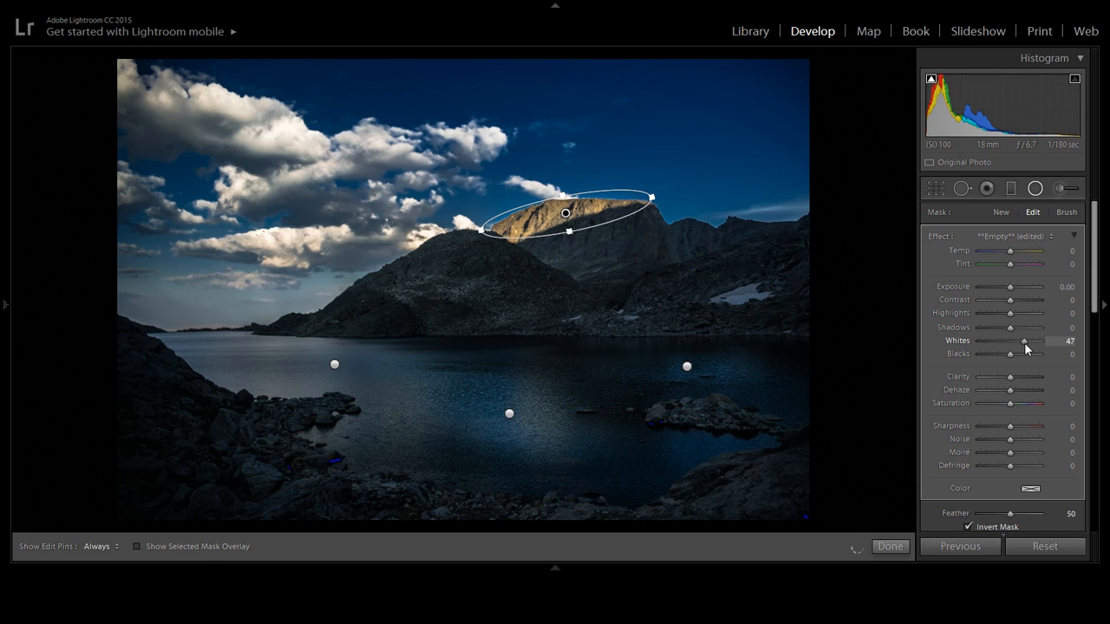
key("shift+m")
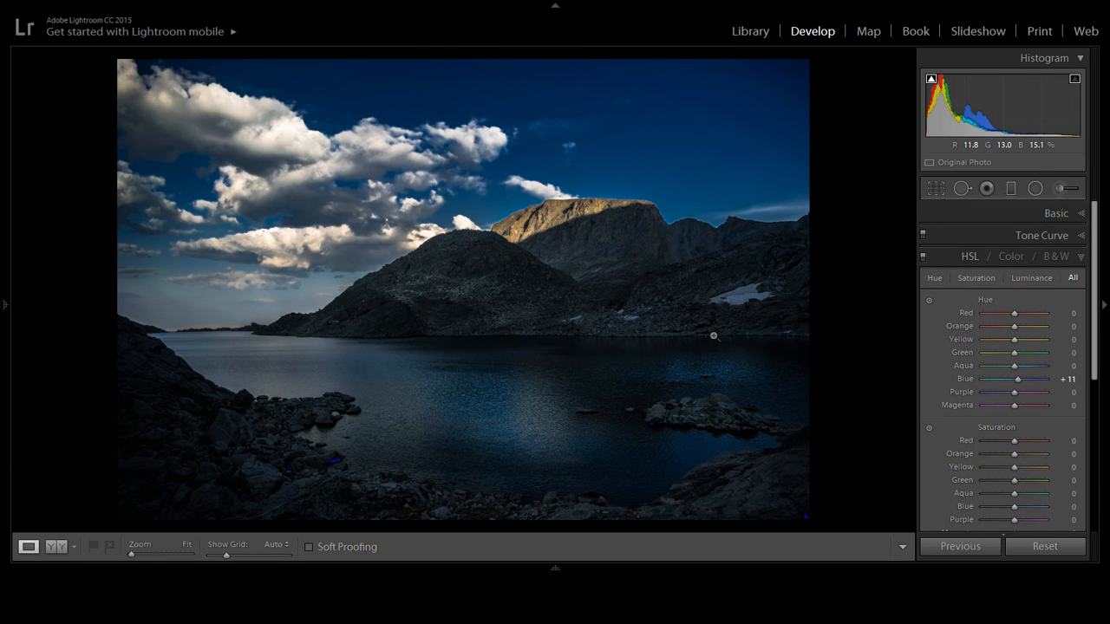
left_click(1034, 188)
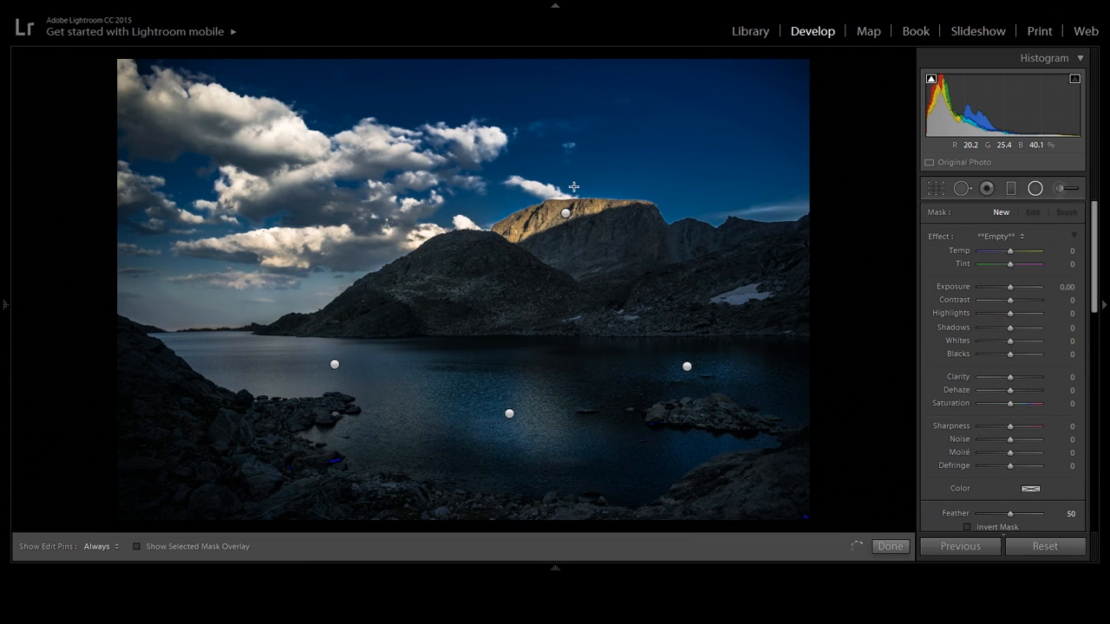
left_click(565, 212)
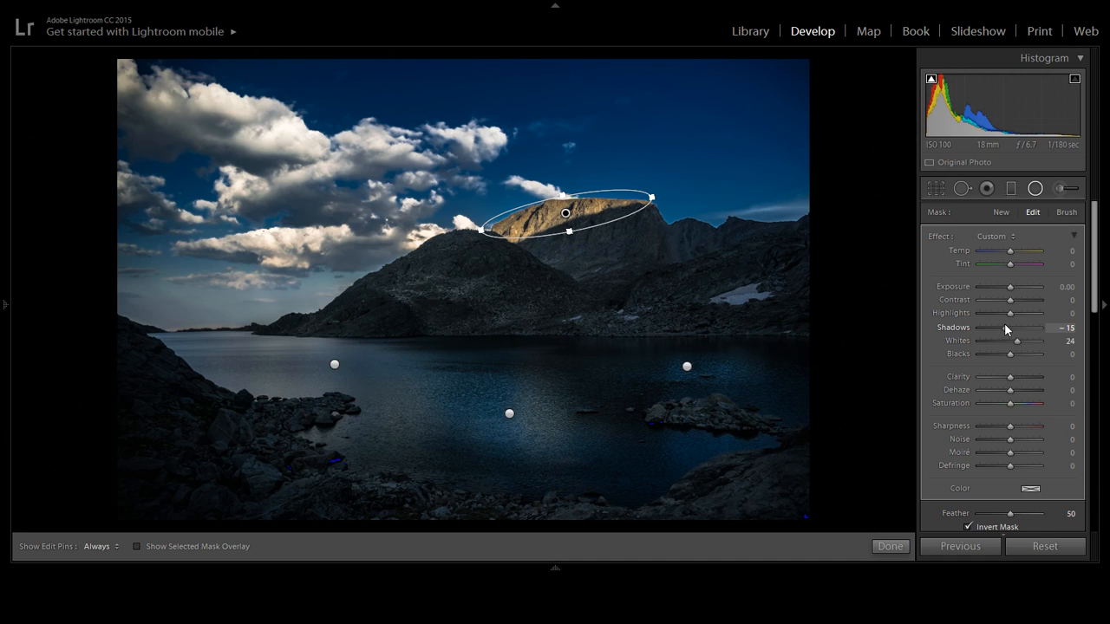
left_click_drag(1004, 322, 1001, 323)
left_click(890, 547)
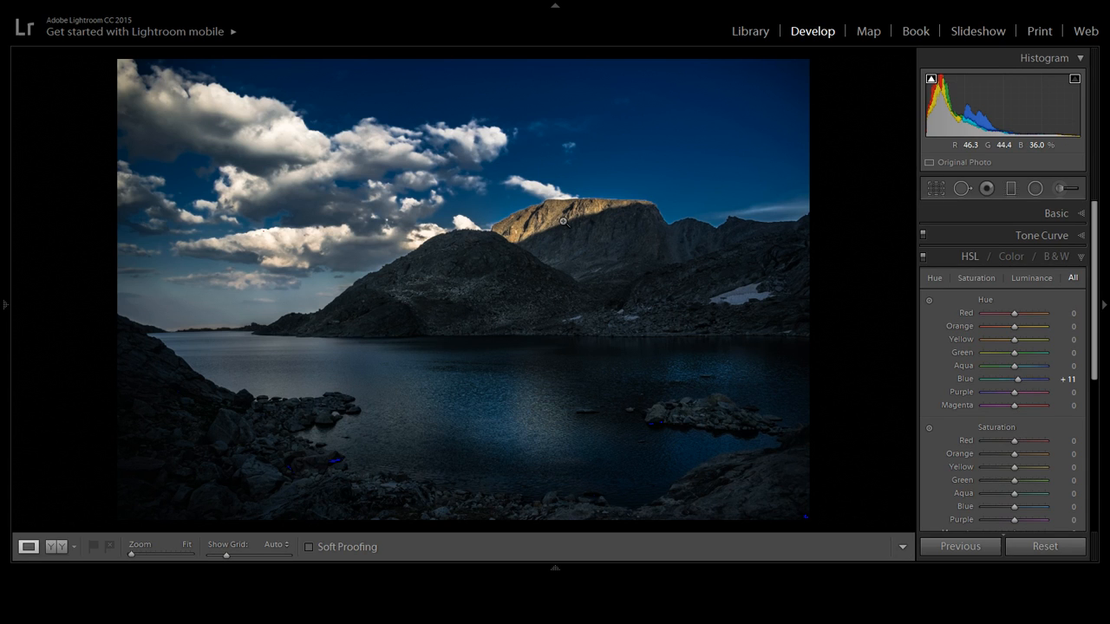
Try a Temp of 100 in the radial filter settings with no filter selected, and reopen the tool
key("shift+m")
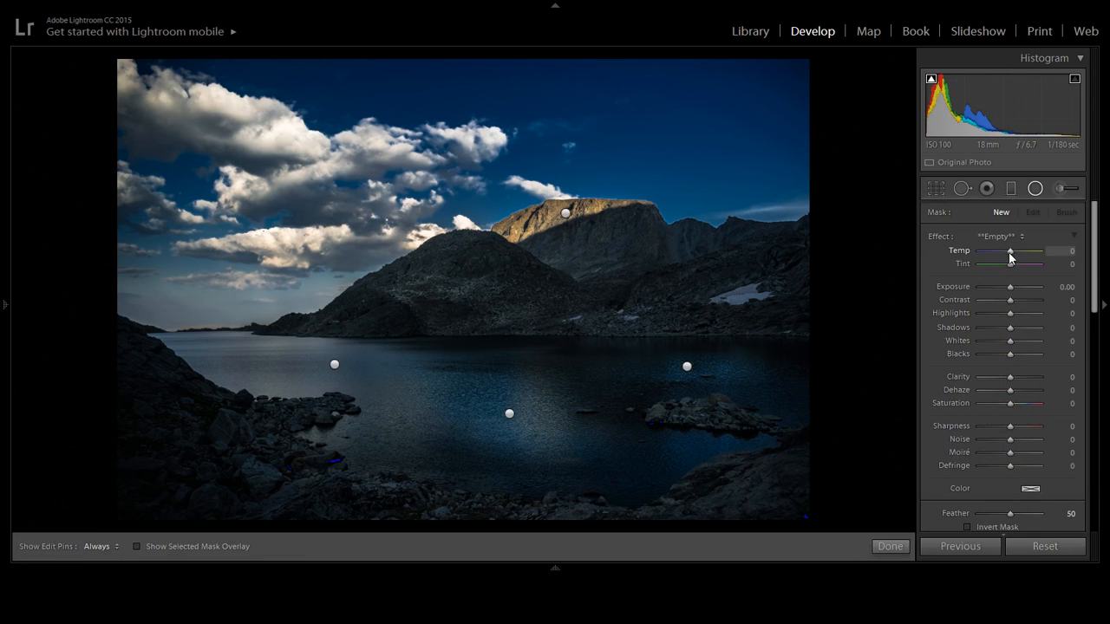
left_click_drag(1010, 252, 1060, 253)
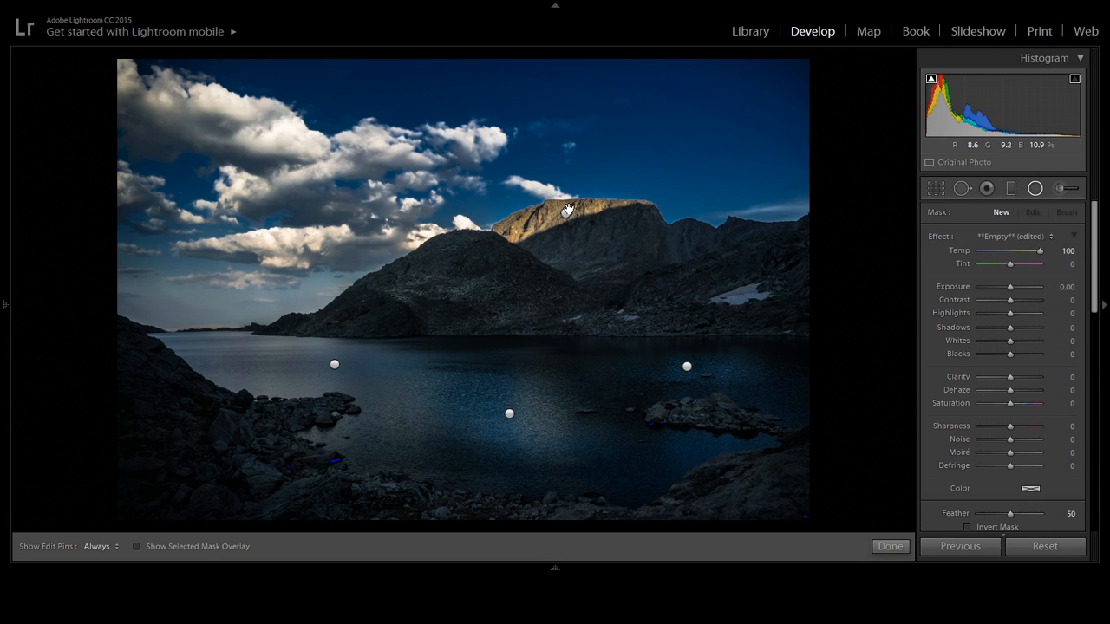
key("shift+m")
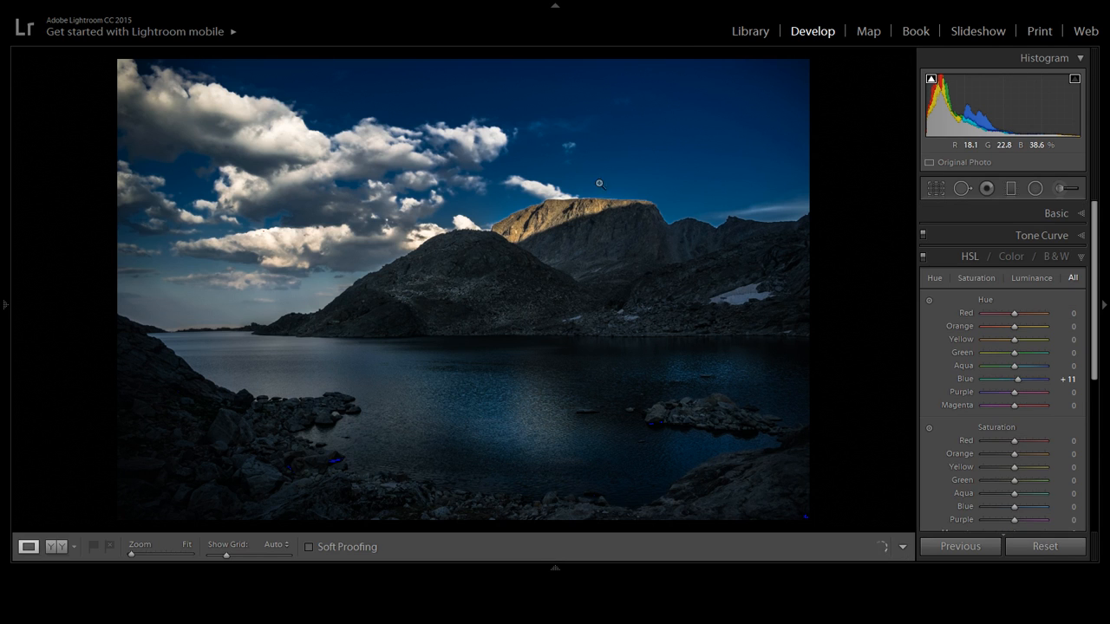
left_click(1034, 188)
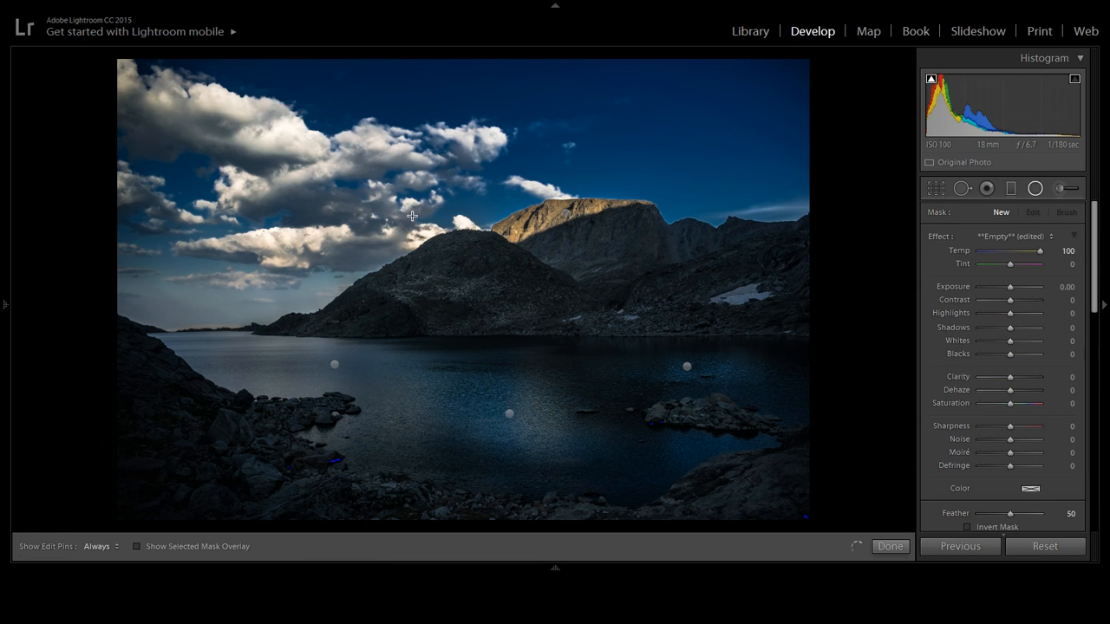
Set the Temp of the peak's radial filter to 15, and reset a trial Exposure change to 0
left_click(565, 224)
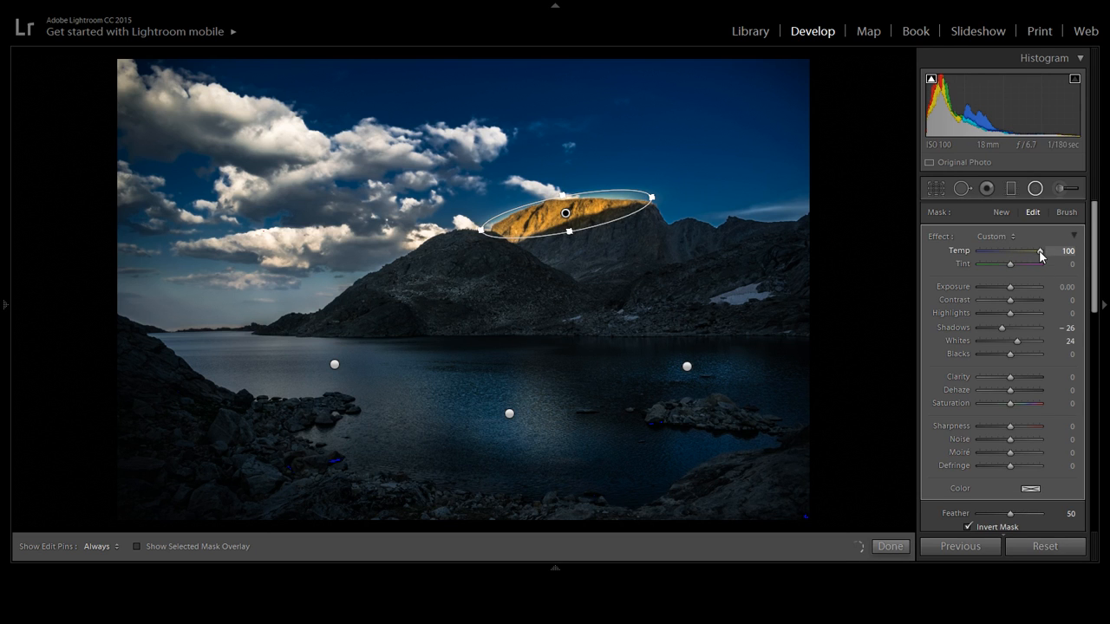
left_click_drag(1040, 251, 1014, 253)
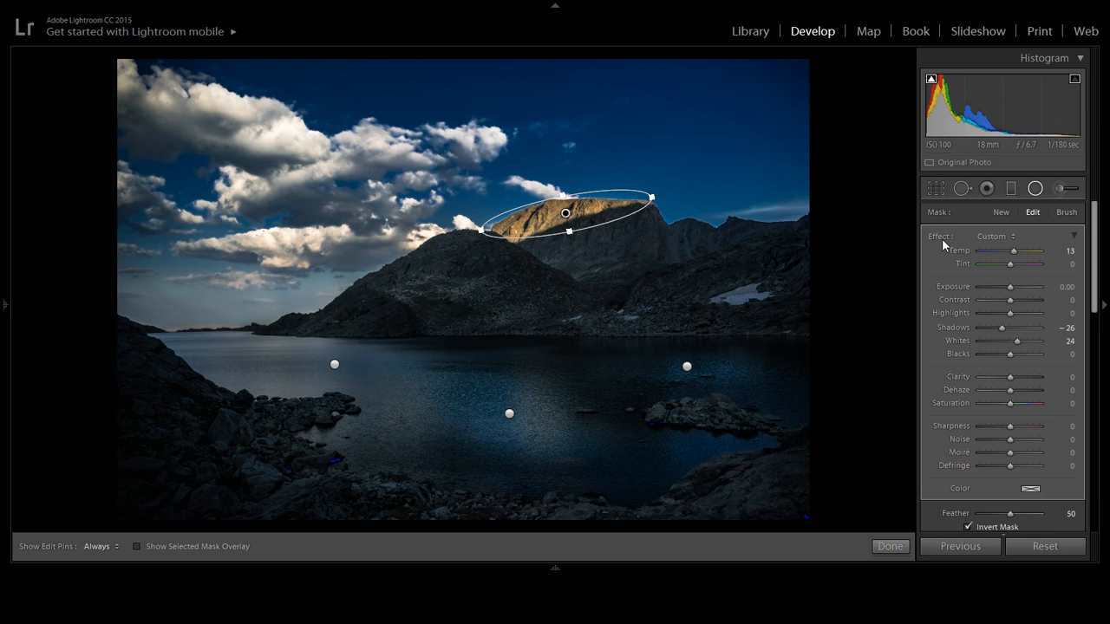
left_click_drag(1013, 251, 1016, 250)
left_click_drag(1015, 250, 1011, 288)
double_click(1011, 288)
Set the peak filter's Highlights to -29 and Clarity to 26, resetting a trial Contrast of 13 to 0, and close the filter
mouse_move(1008, 313)
left_mouse_down()
mouse_move(962, 317)
mouse_move(1000, 314)
left_mouse_up()
mouse_move(1010, 300)
left_mouse_down()
mouse_move(1028, 301)
mouse_move(1009, 303)
left_mouse_up()
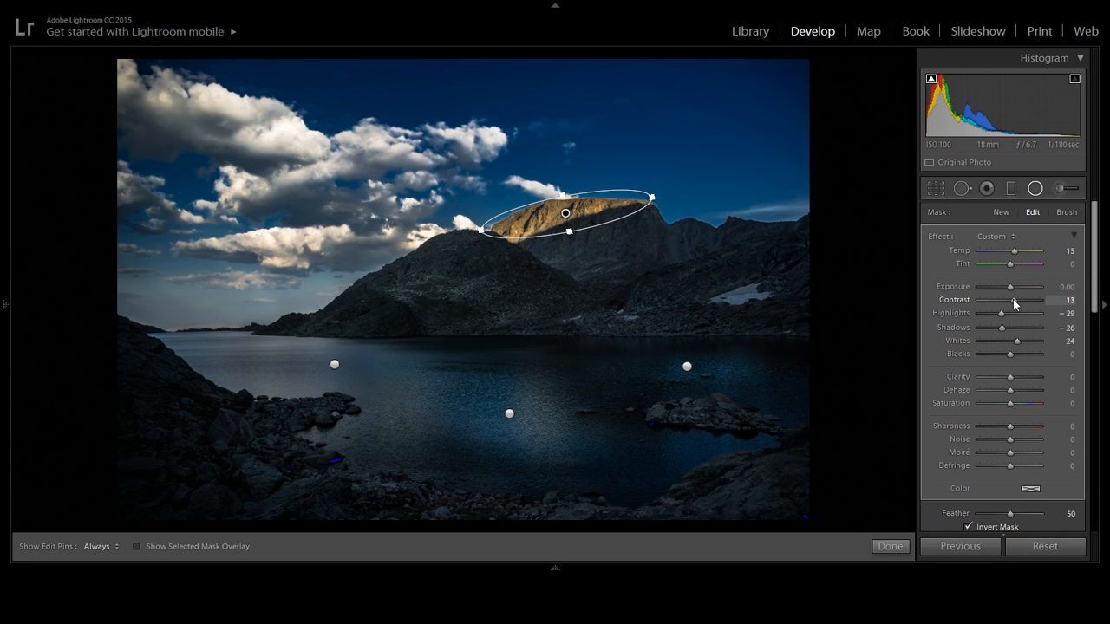
double_click(1013, 299)
mouse_move(1011, 377)
left_mouse_down()
mouse_move(1045, 386)
mouse_move(1020, 387)
left_mouse_up()
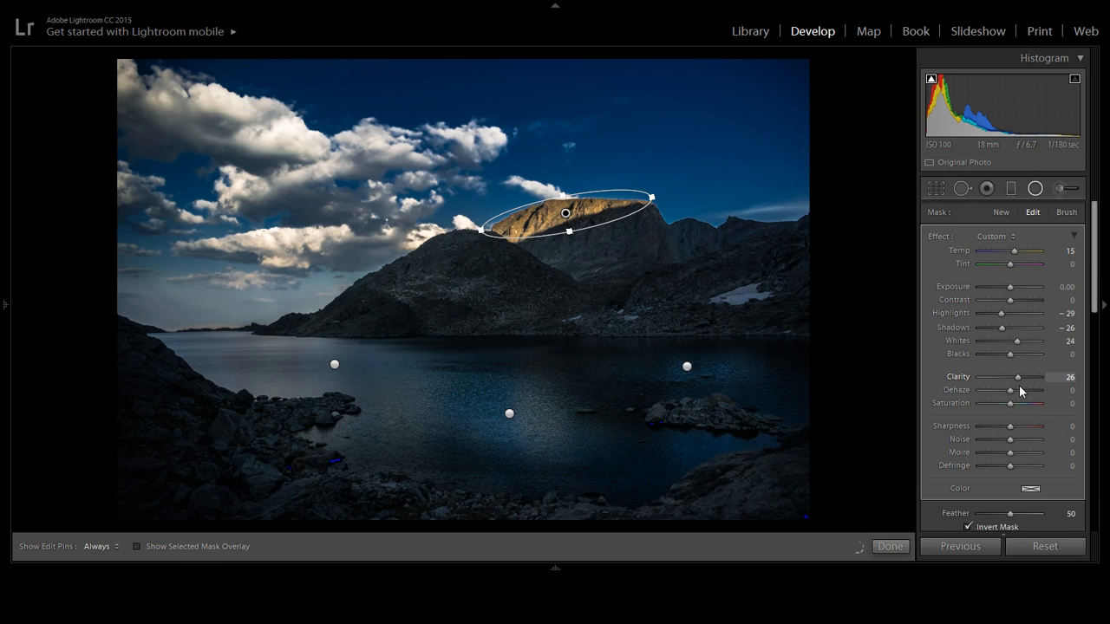
left_click(890, 547)
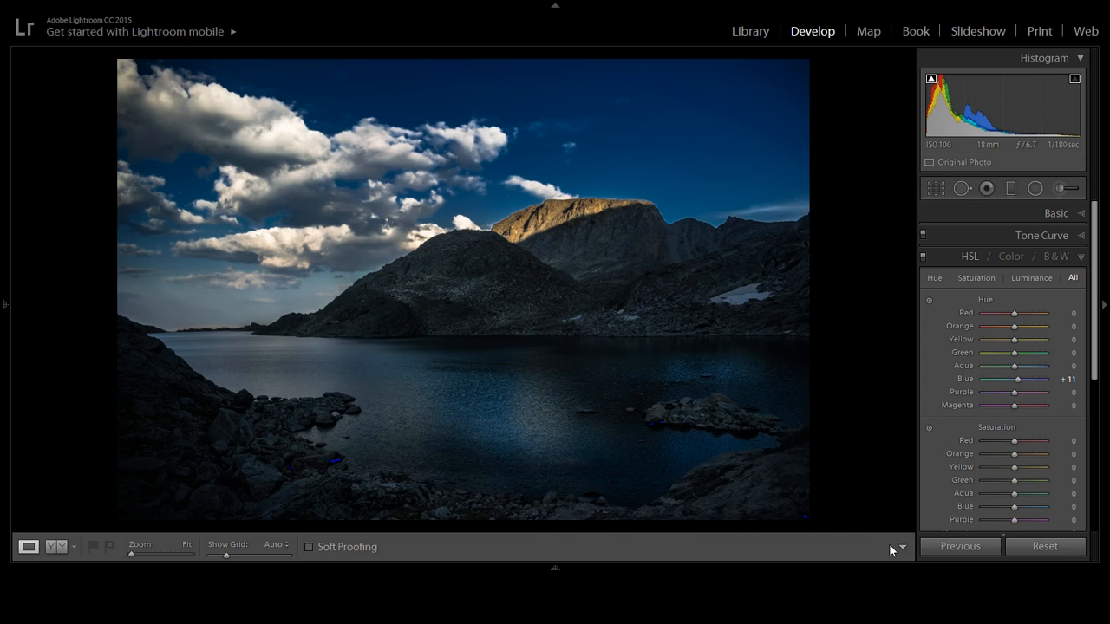
Go back in the edit history to the Exposure update just before the peak's radial filter was added
mouse_move(4, 429)
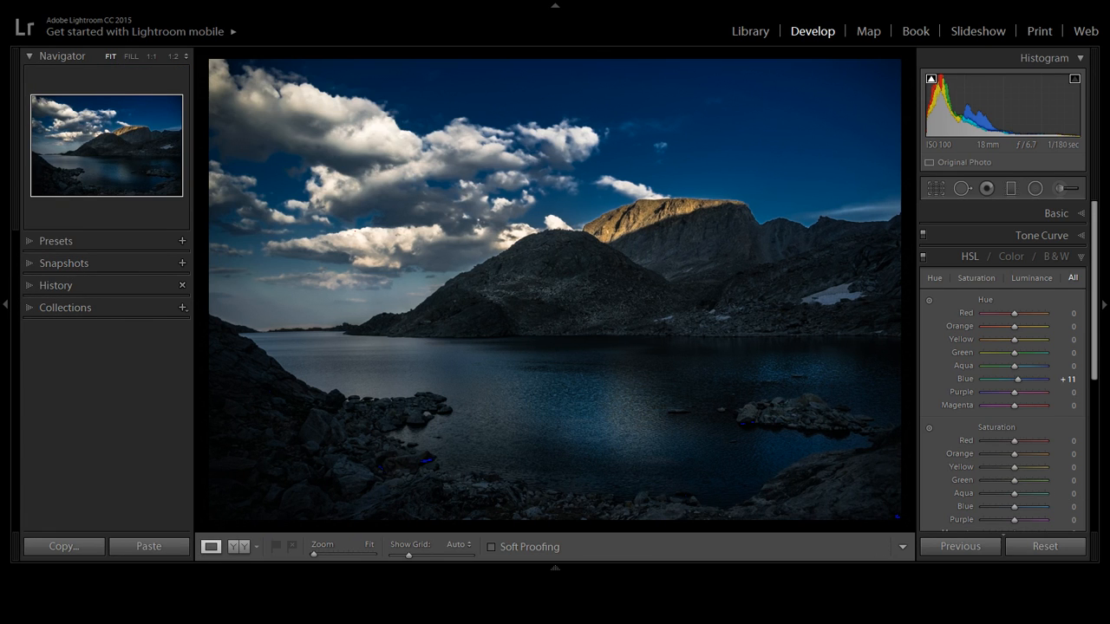
left_click(30, 286)
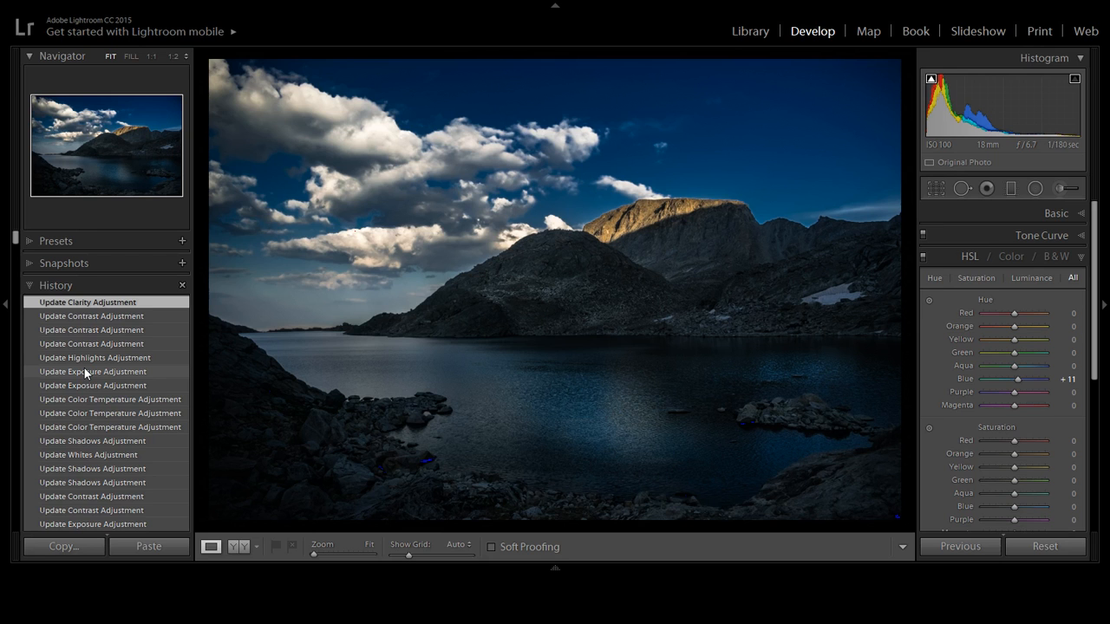
scroll(83, 347, "down", 3)
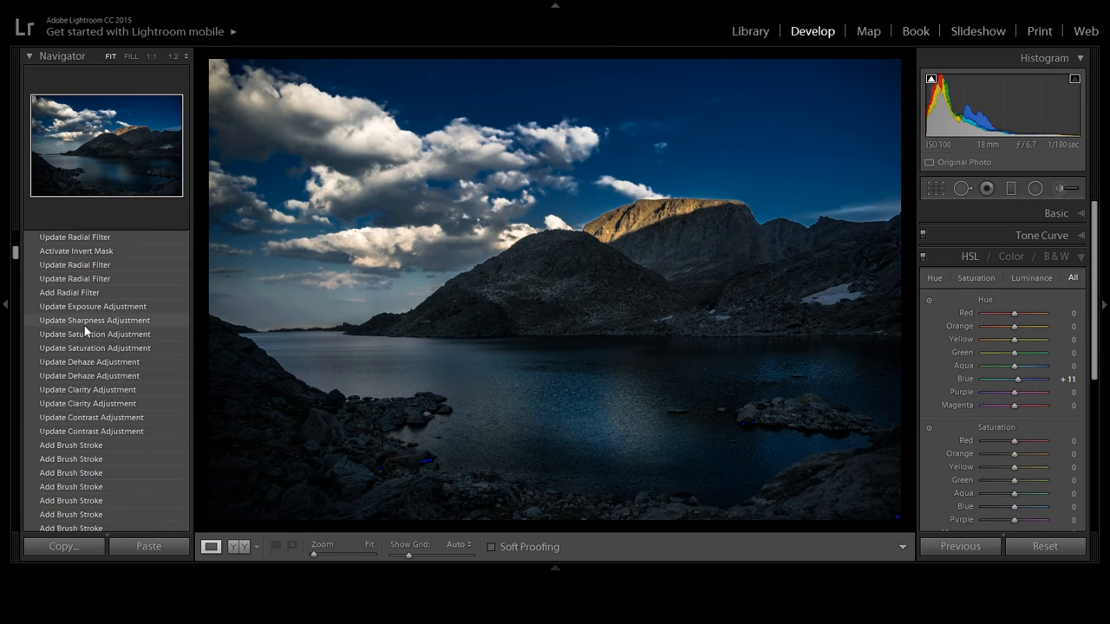
scroll(84, 325, "up", 2)
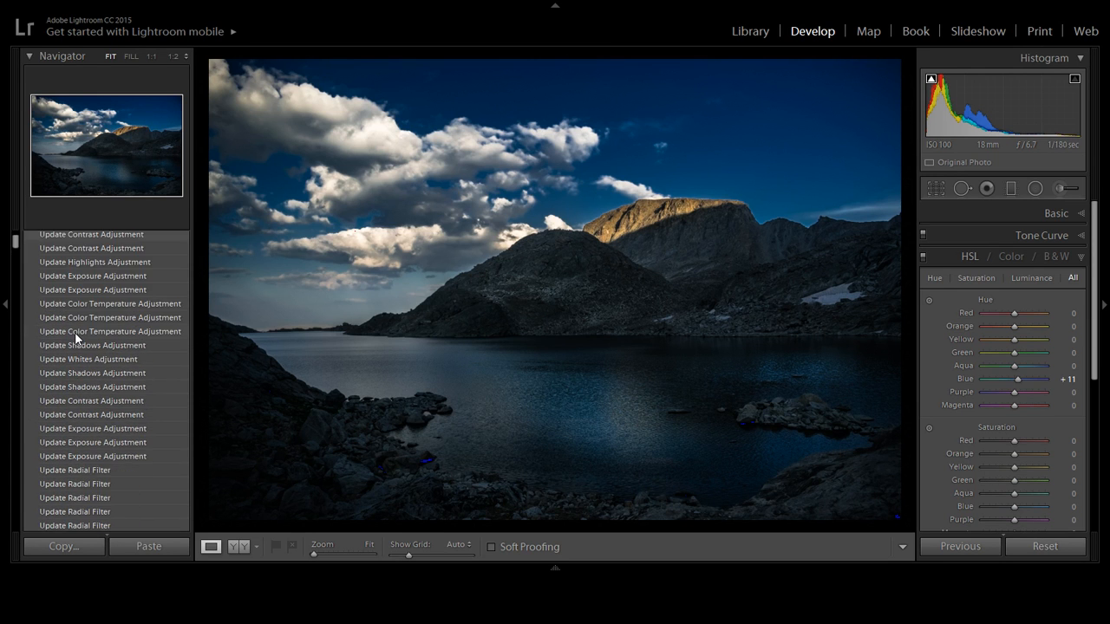
scroll(75, 332, "down", 2)
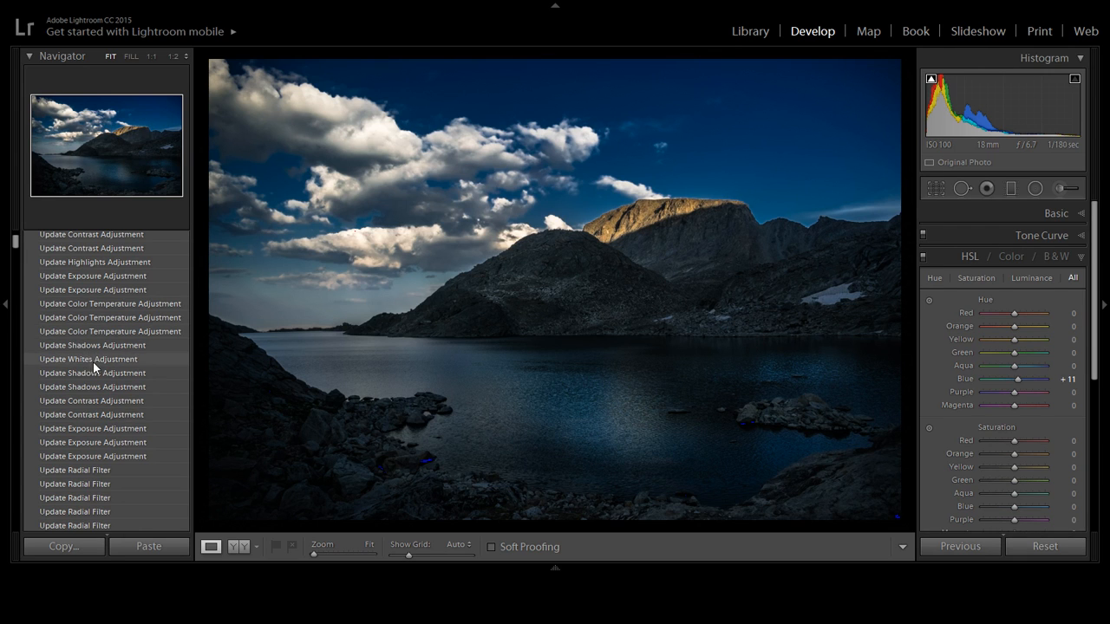
scroll(104, 434, "down", 5)
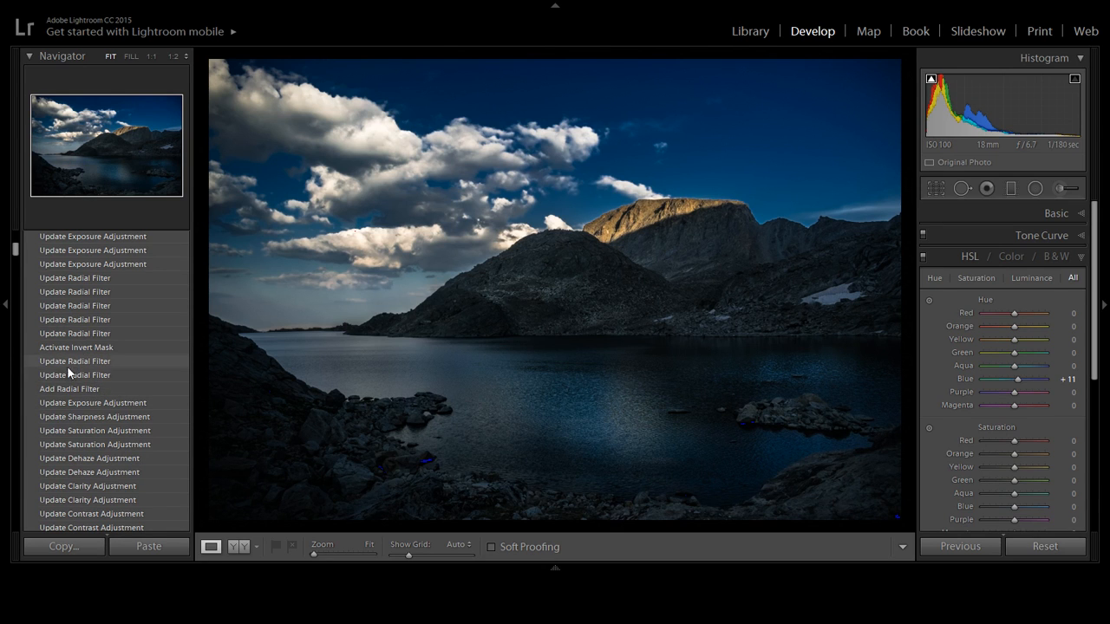
left_click(67, 401)
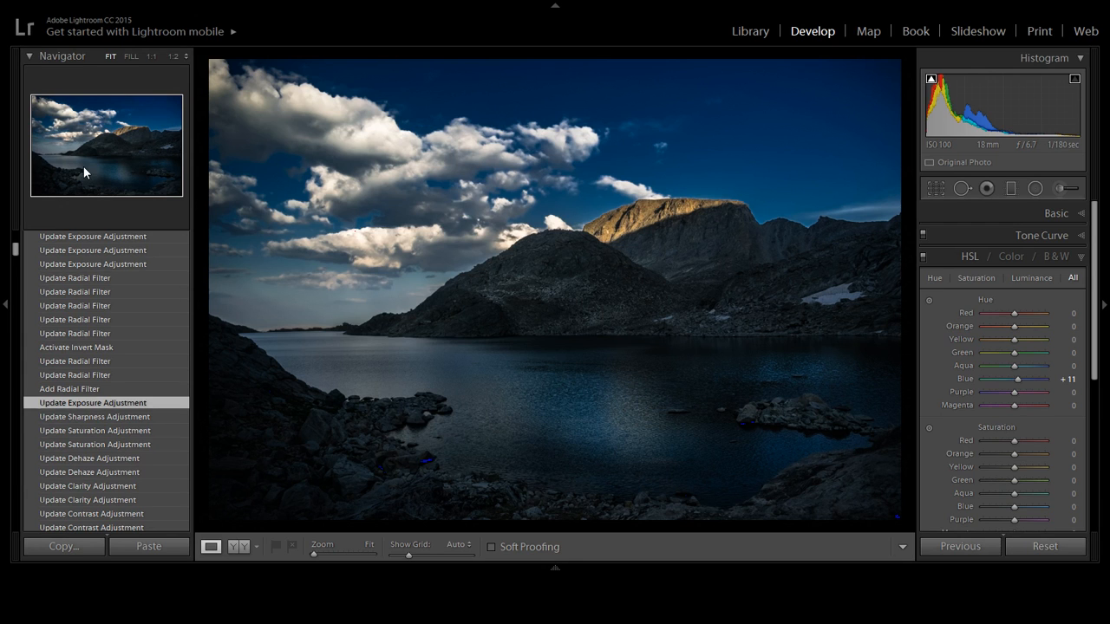
Compare the photo with its Before version in full view, side by side and in a split view
key("F7")
key("backslash")
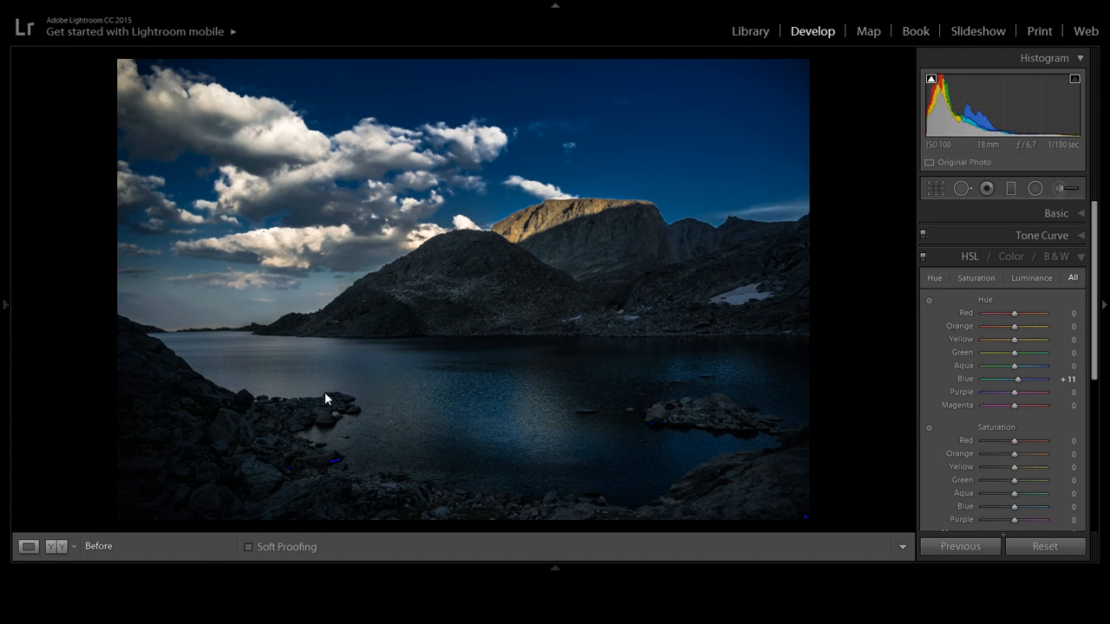
key("backslash")
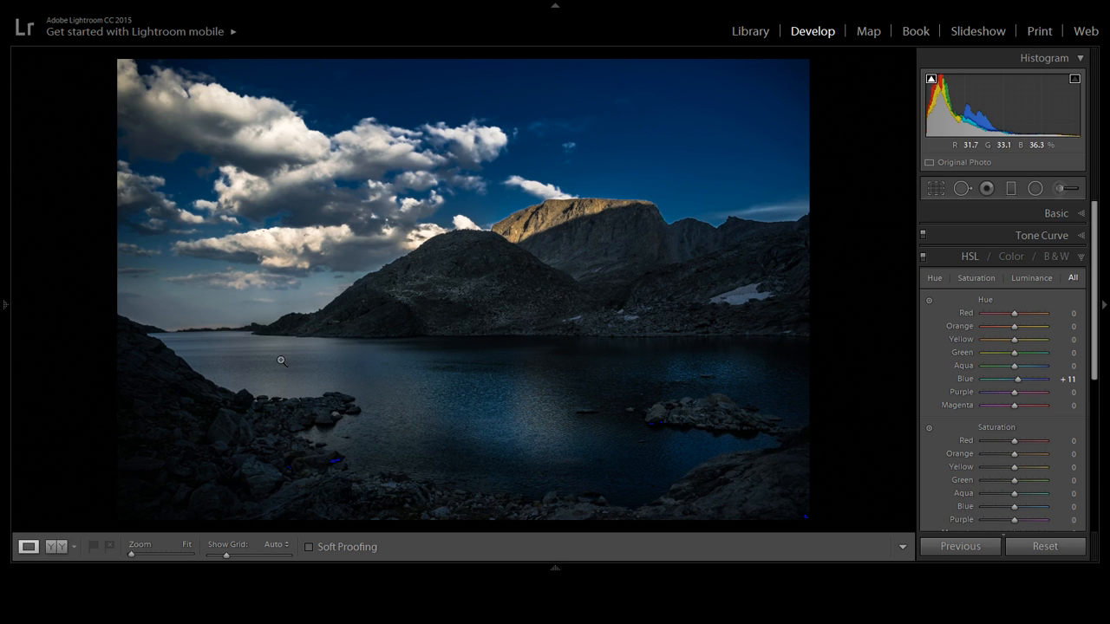
key("y")
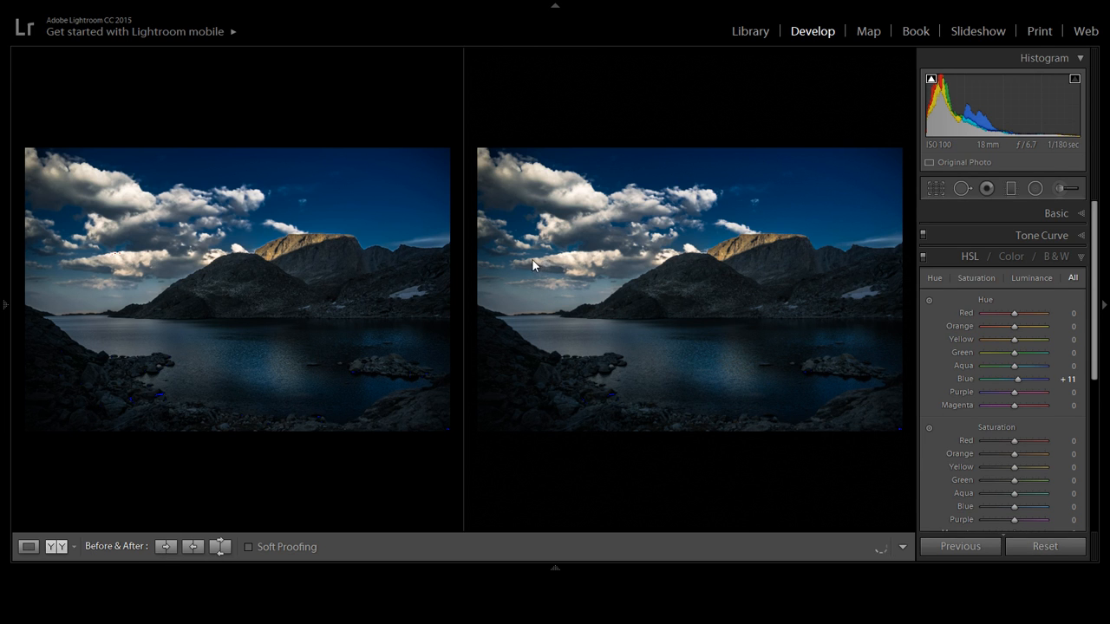
key("shift+y")
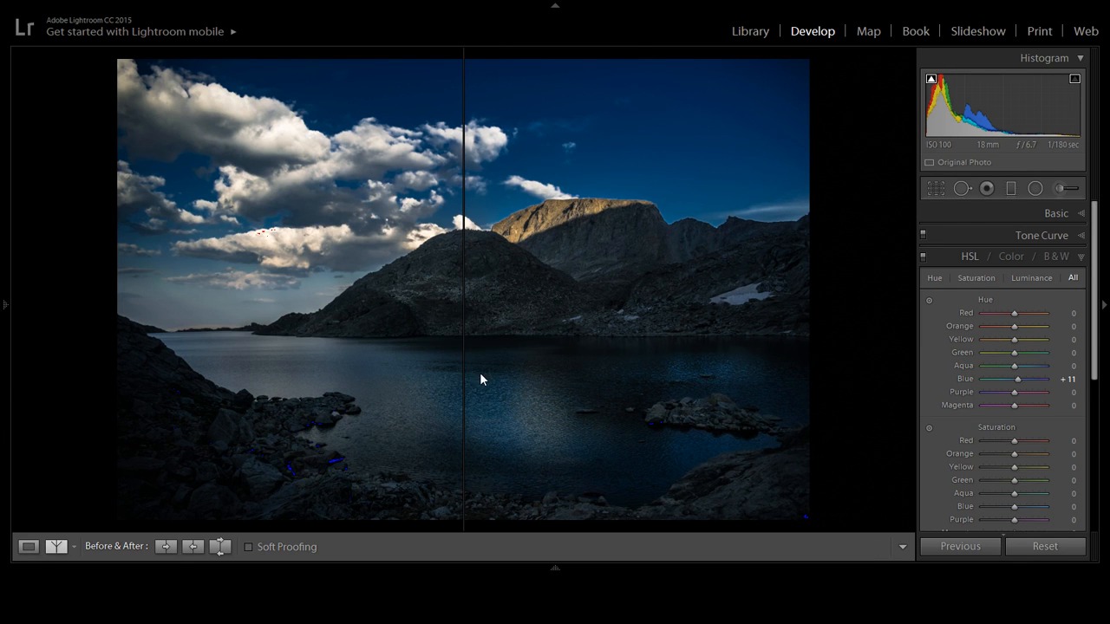
Examine the sunlit peak at 1:1 magnification in the Before and After split view
left_click(552, 252)
left_click_drag(707, 203, 73, 343)
left_click_drag(497, 199, 456, 238)
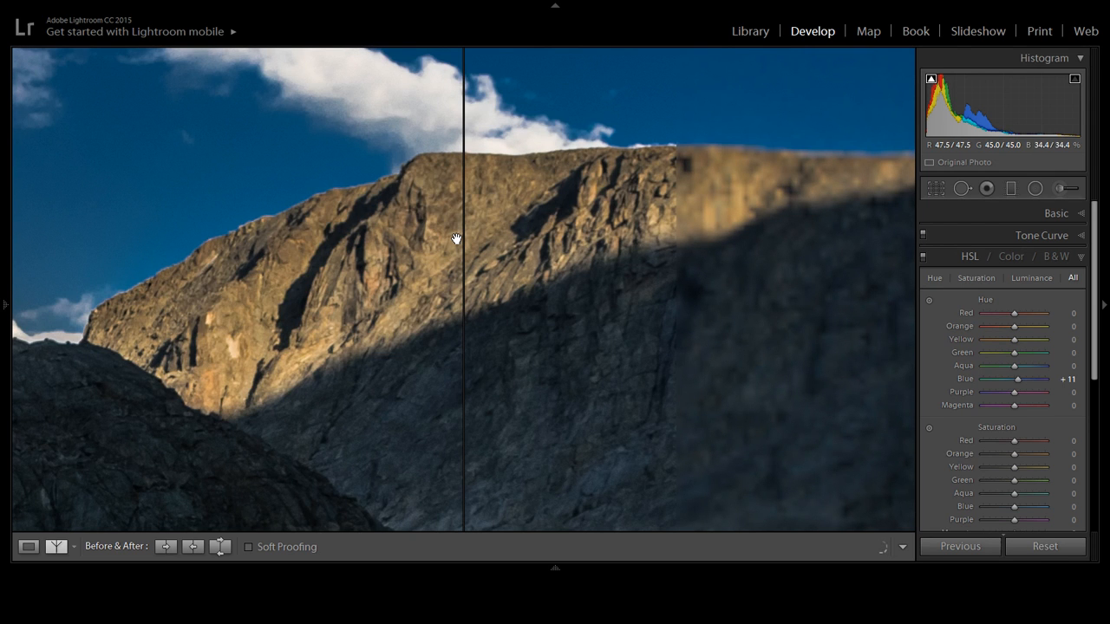
Return to the newest edit history state and compare the lit peak and the shaded cliff below it in the split view
left_click(6, 248)
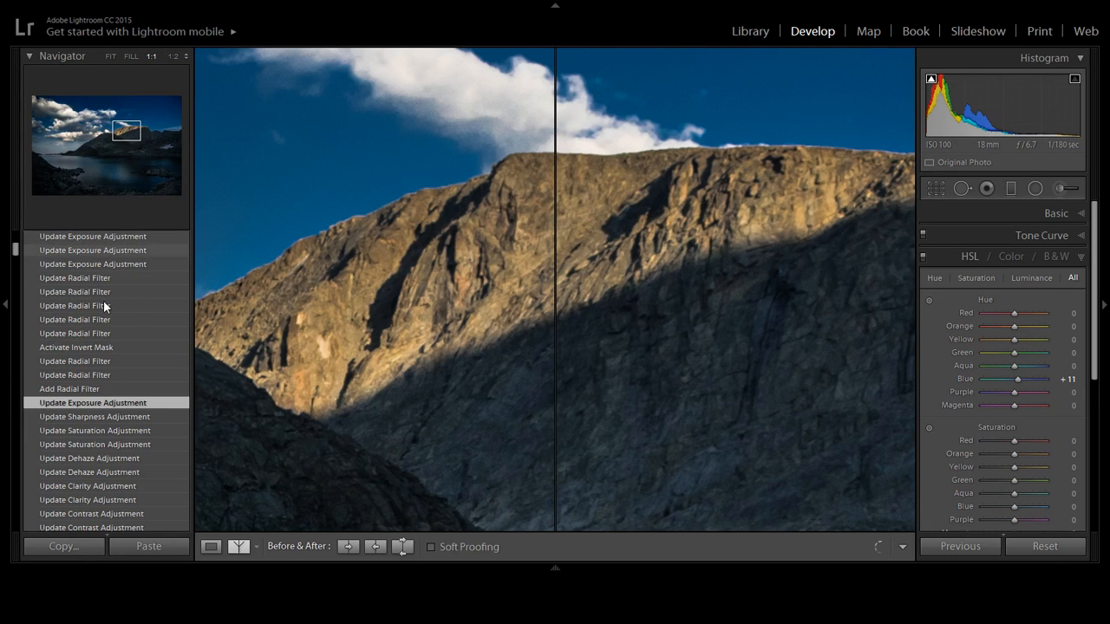
scroll(103, 300, "up", 10)
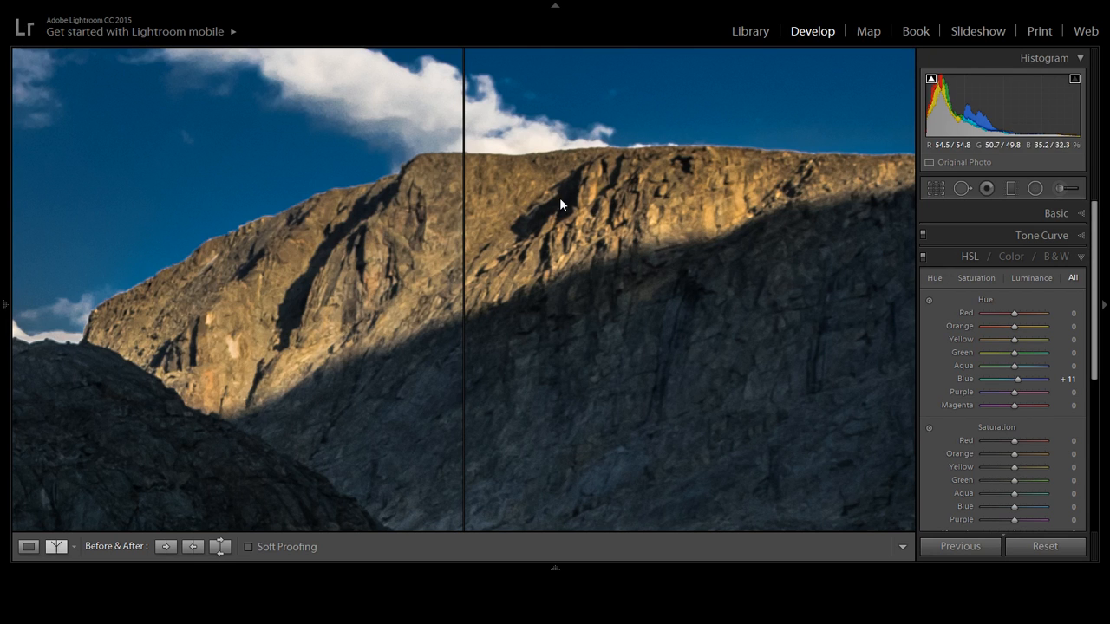
left_click_drag(560, 206, 434, 50)
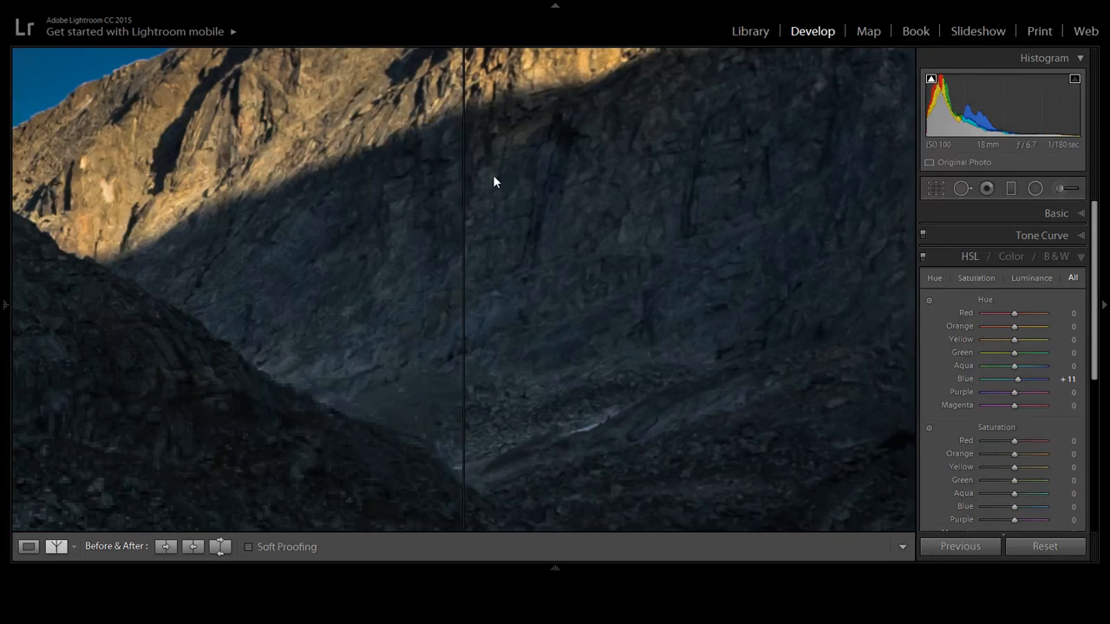
left_click_drag(493, 178, 506, 322)
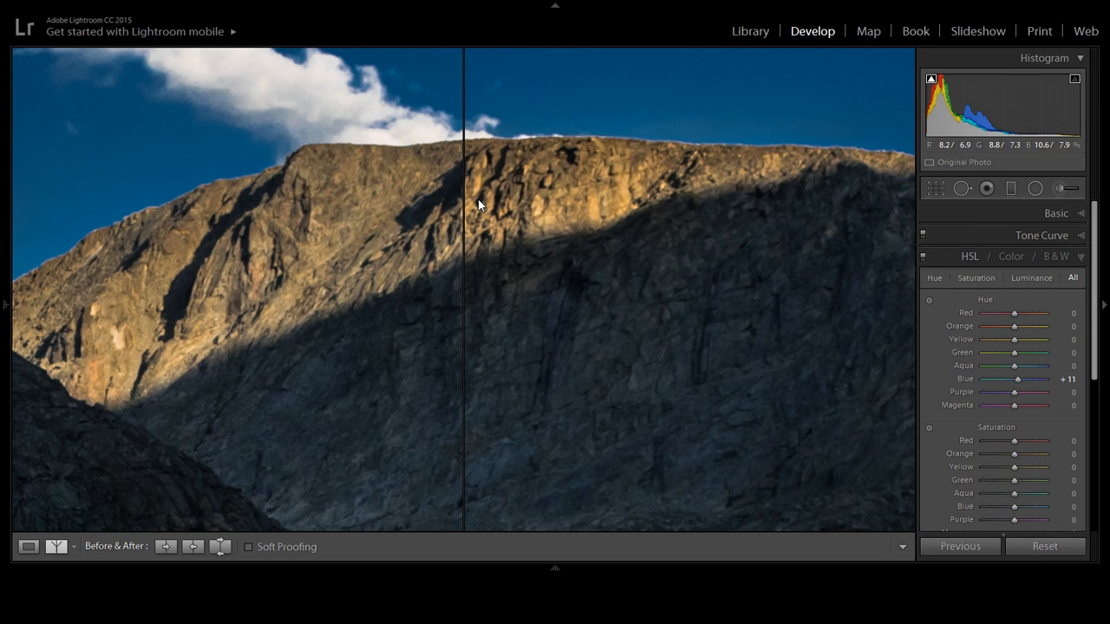
Leave the Before and After comparison, check the full photo, and inspect the peak's upper ridge at 1:1 magnification
key("y")
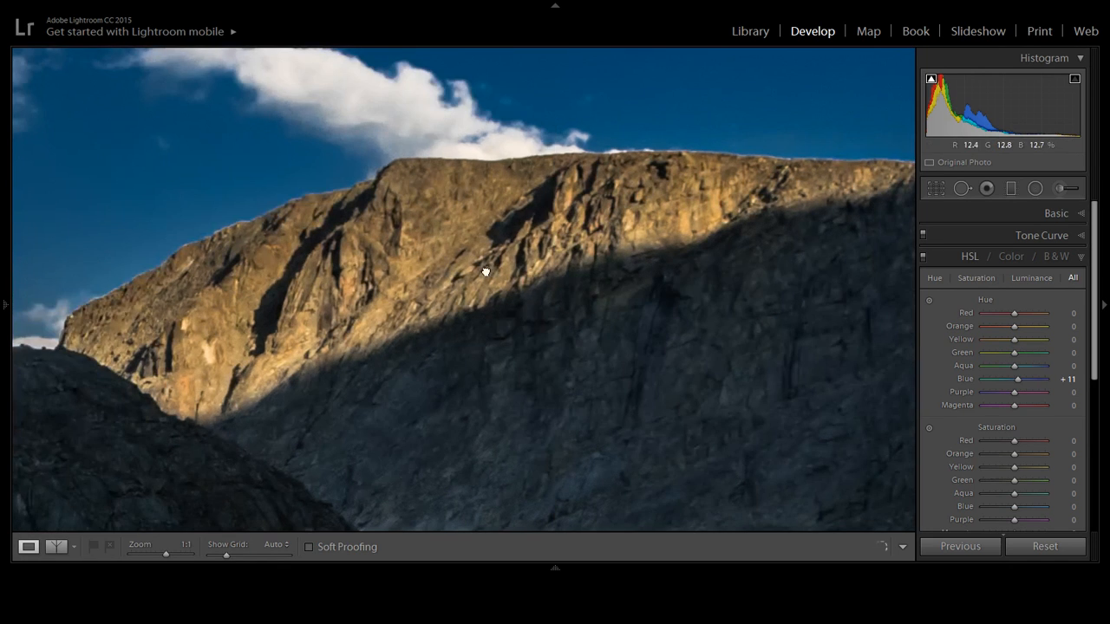
left_click(618, 283)
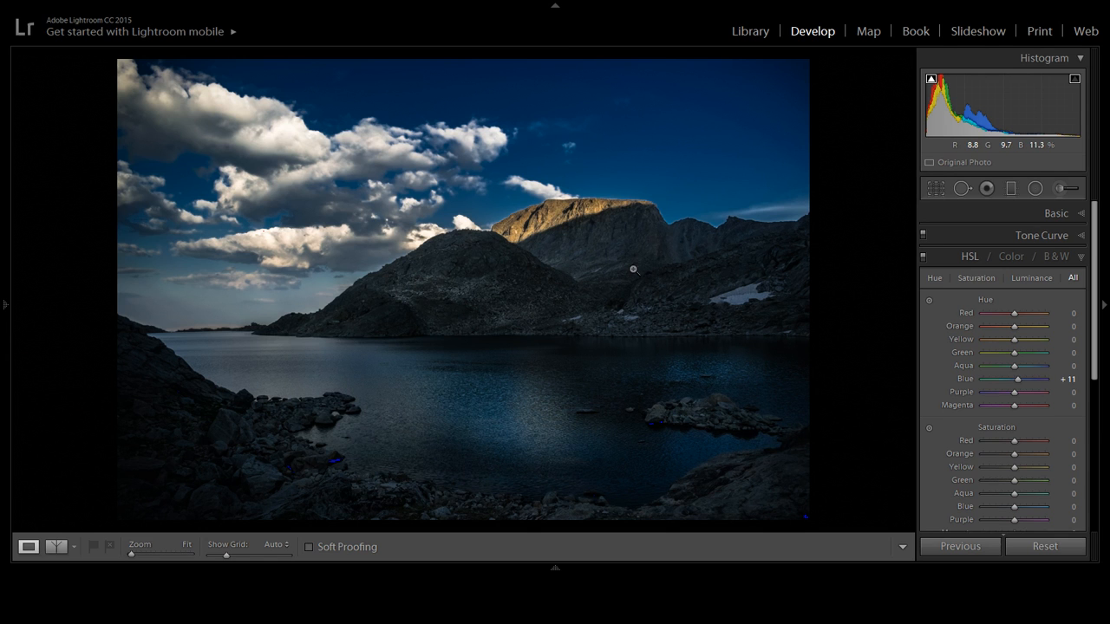
left_click(561, 210)
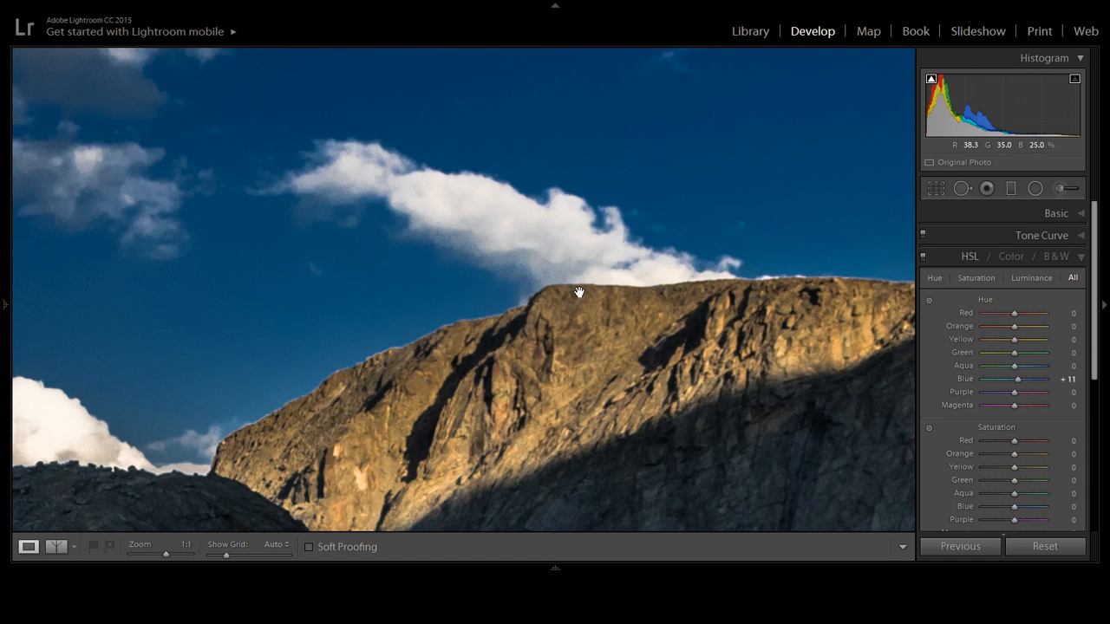
Crop the photo to a 16 x 9 aspect, trimming the upper sky and lower foreground, and check the sunlit peak at 1:1
left_click(659, 378)
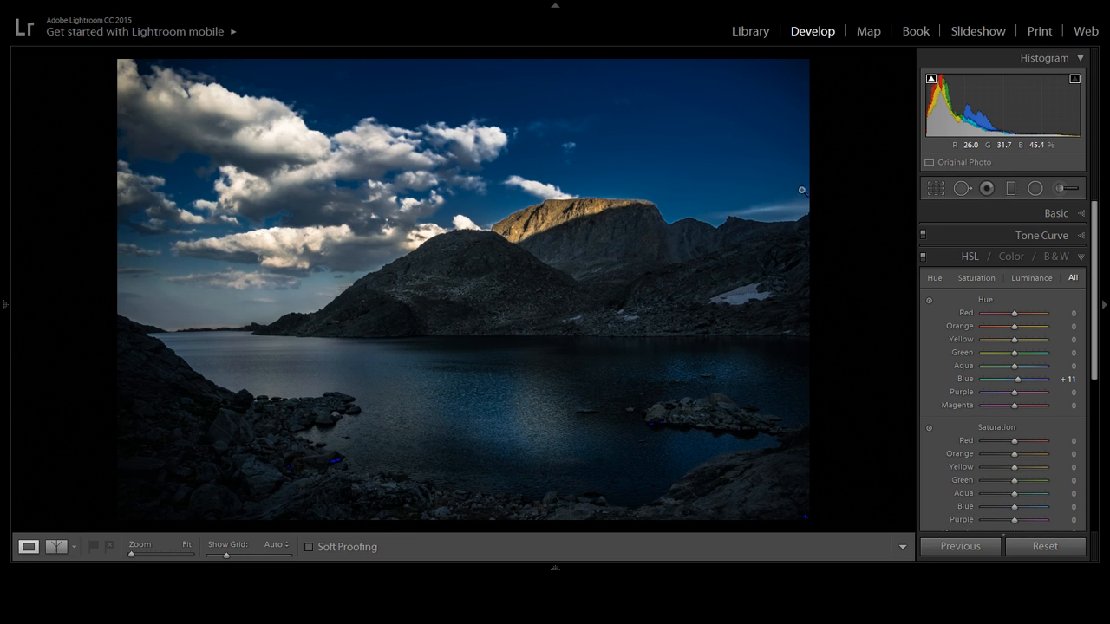
left_click(936, 188)
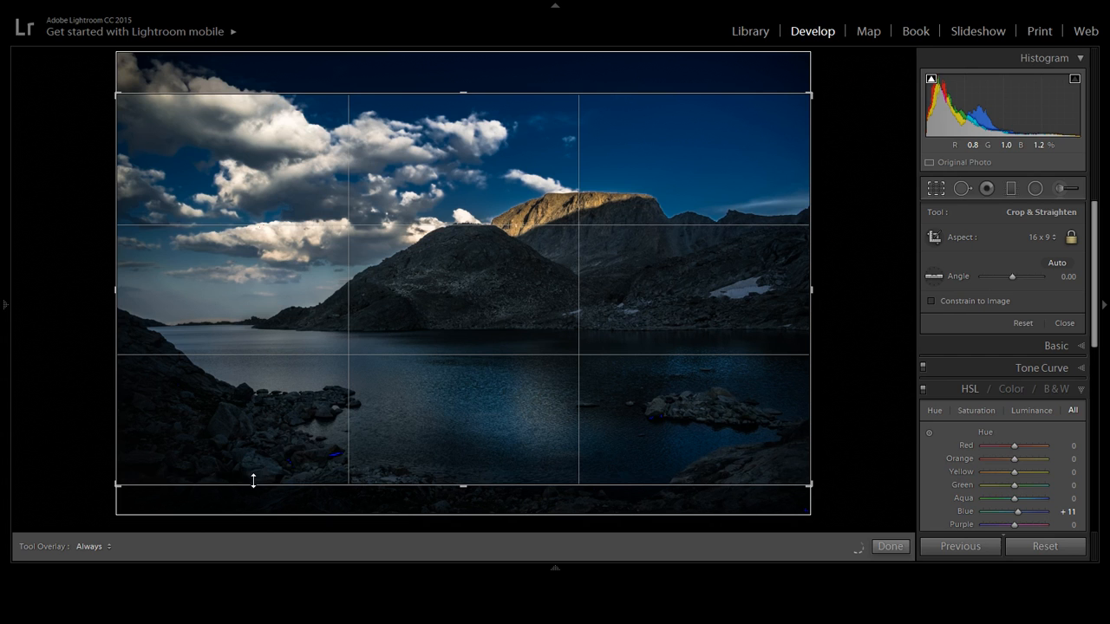
key("Return")
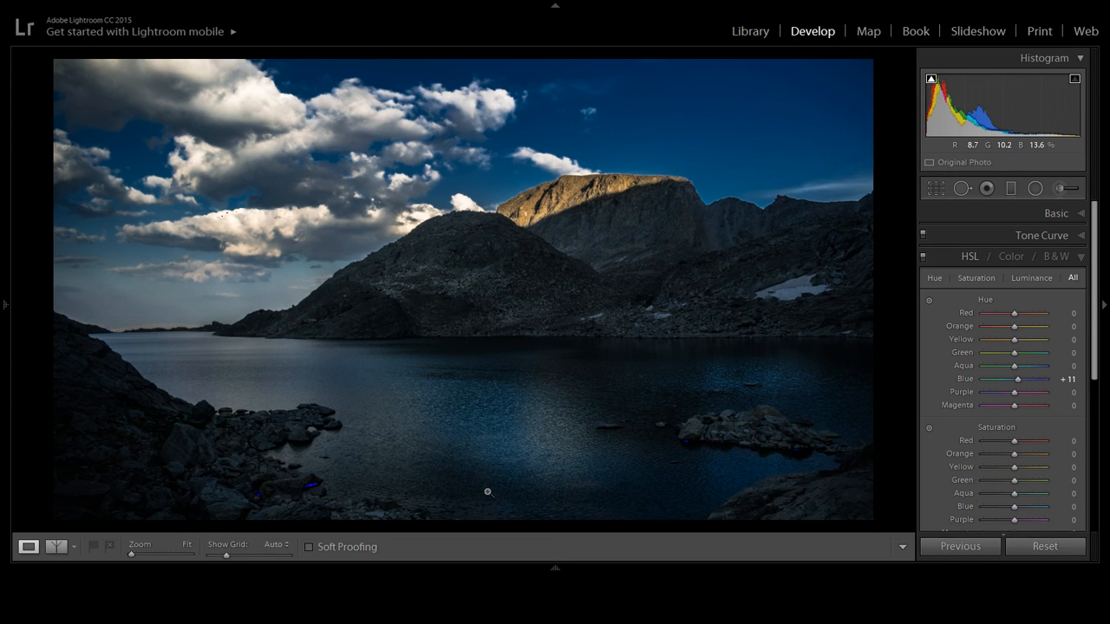
left_click_drag(507, 189, 397, 315)
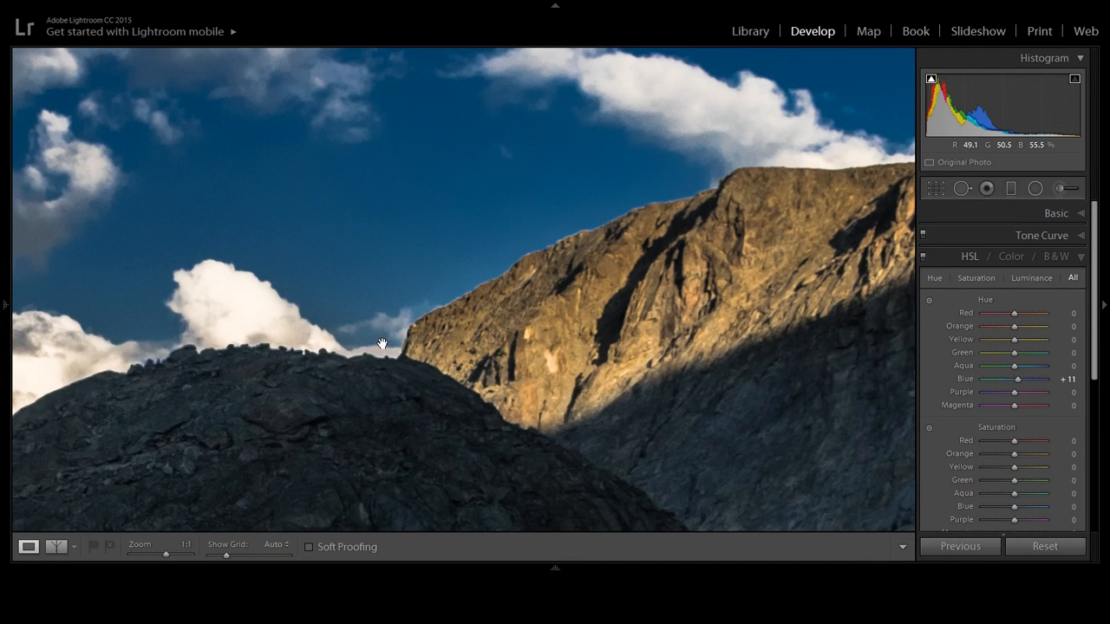
left_click(381, 343)
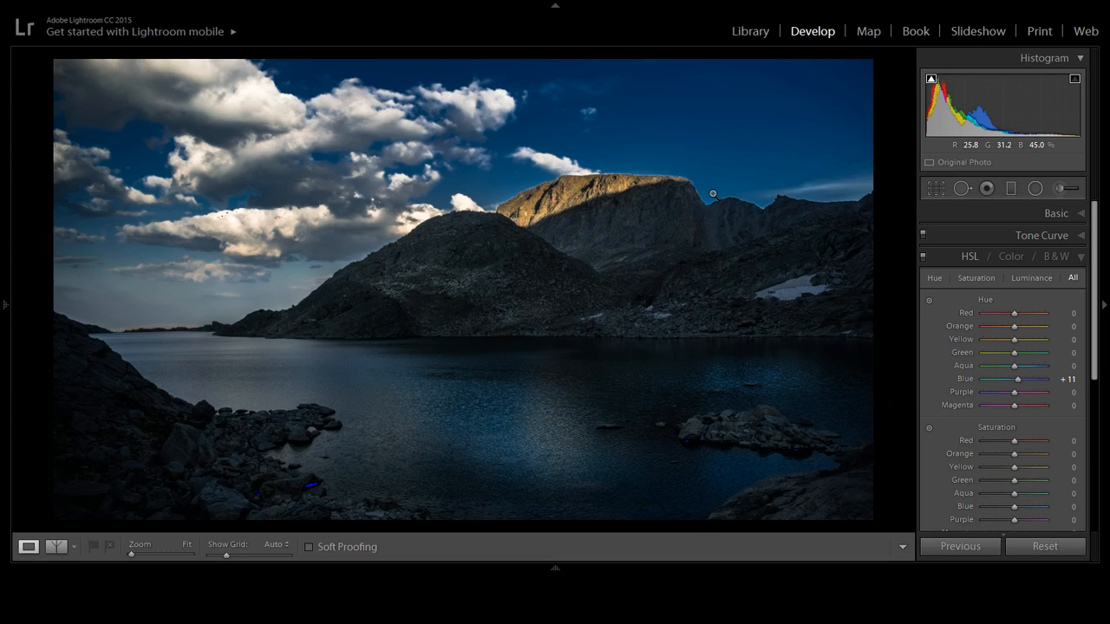
Save the current edit as a snapshot, export the photo, and leave full-screen mode
mouse_move(3, 224)
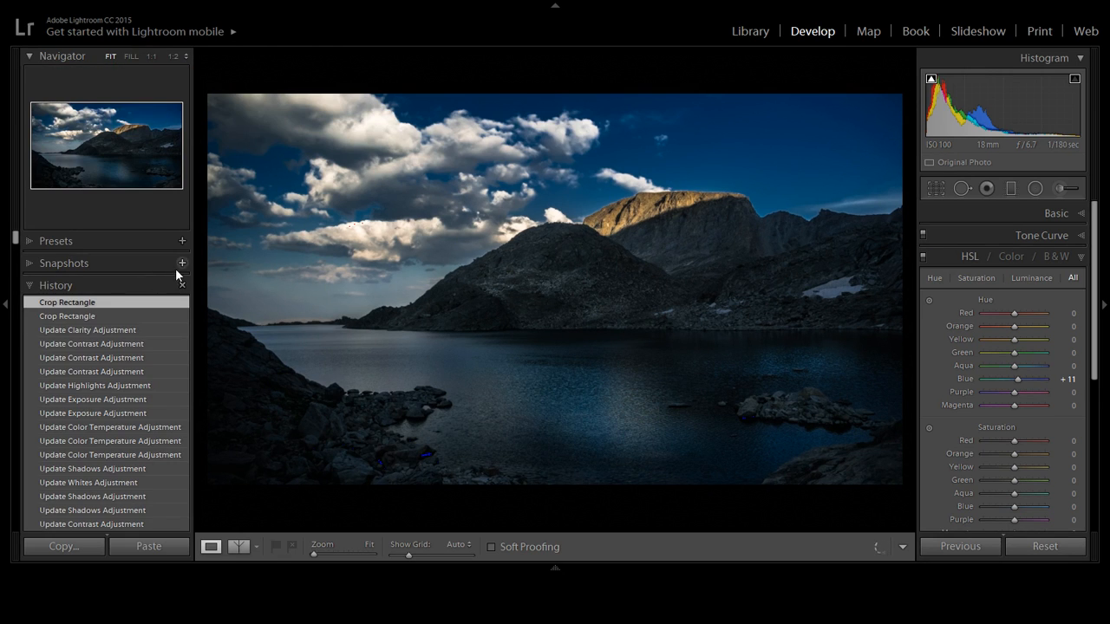
left_click(156, 287)
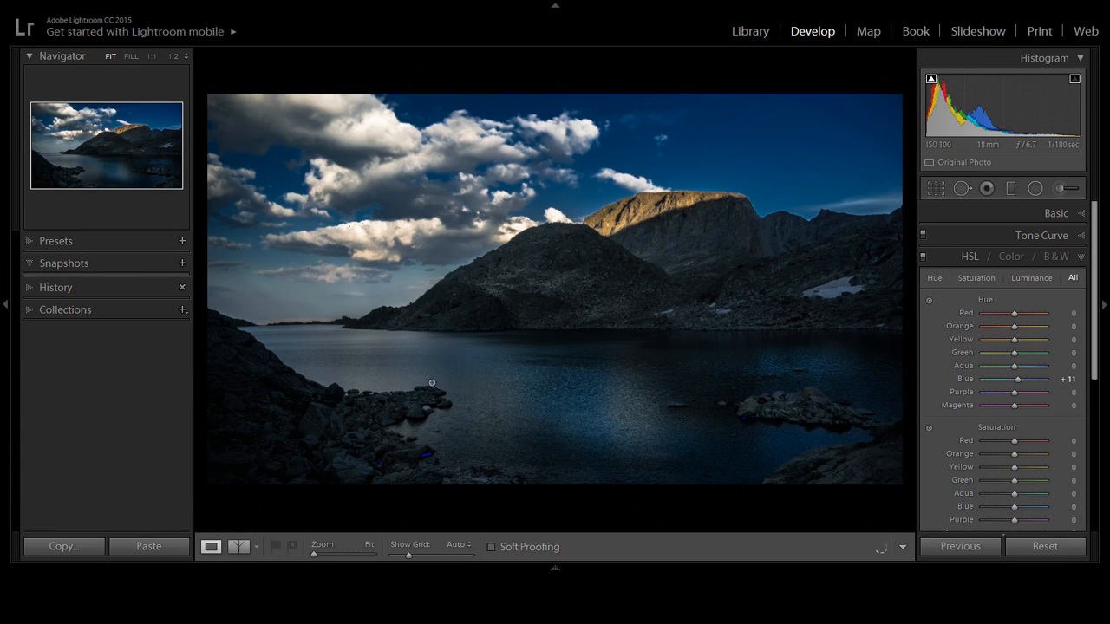
key("ctrl+n")
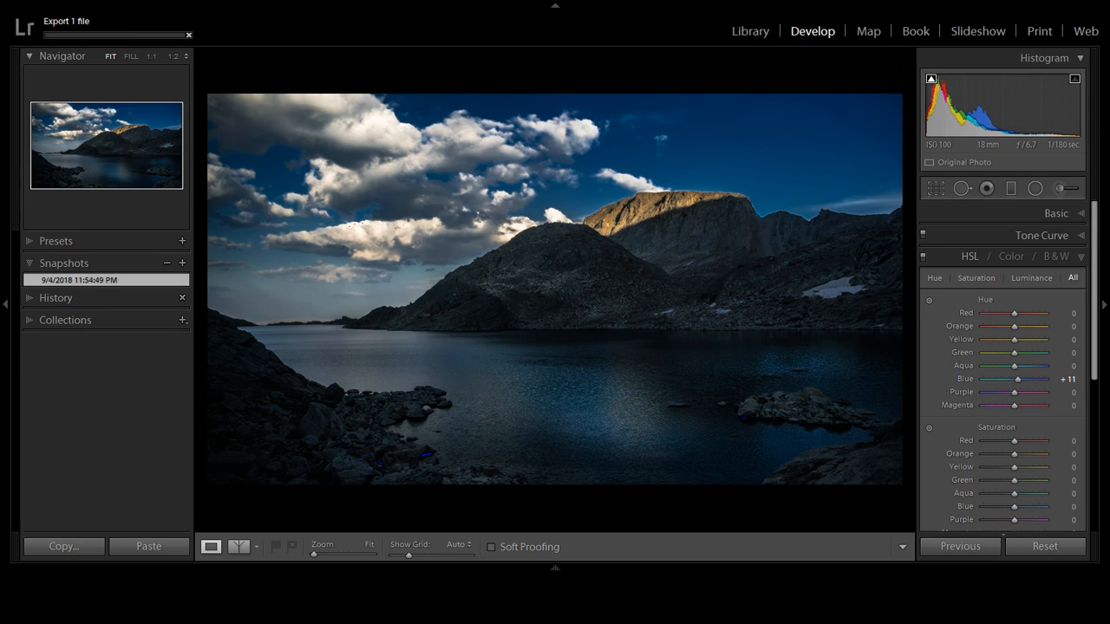
key("shift+f")
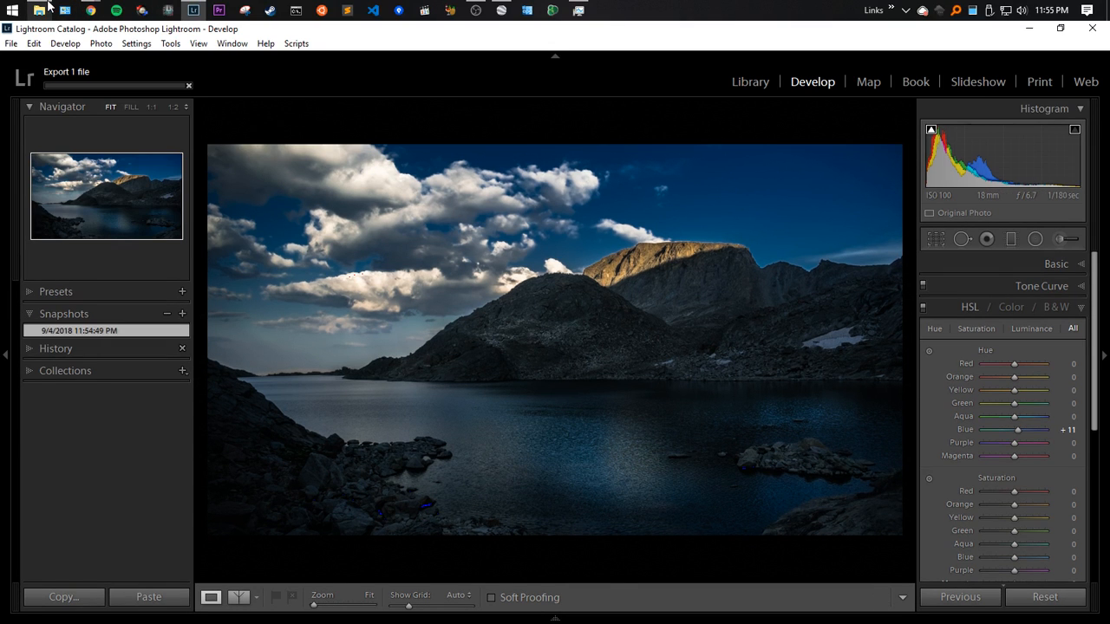
mouse_move(48, 5)
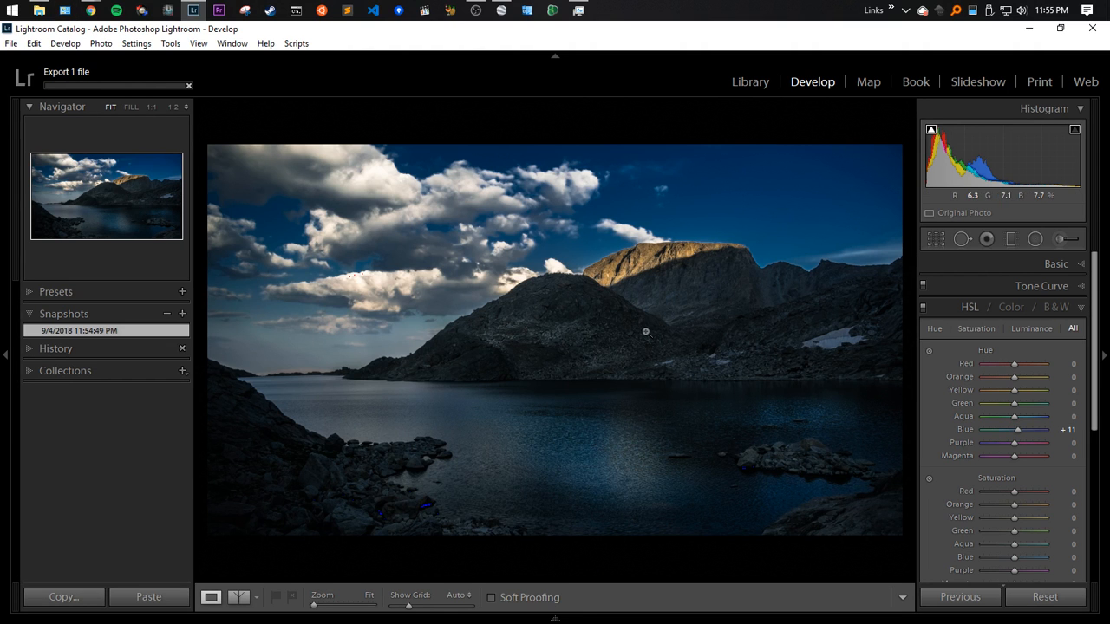
Inspect the clipped shadows among the shoreline rocks at 1:1, return to the full photo, and show the Basic adjustments
left_click_drag(431, 514, 701, 387)
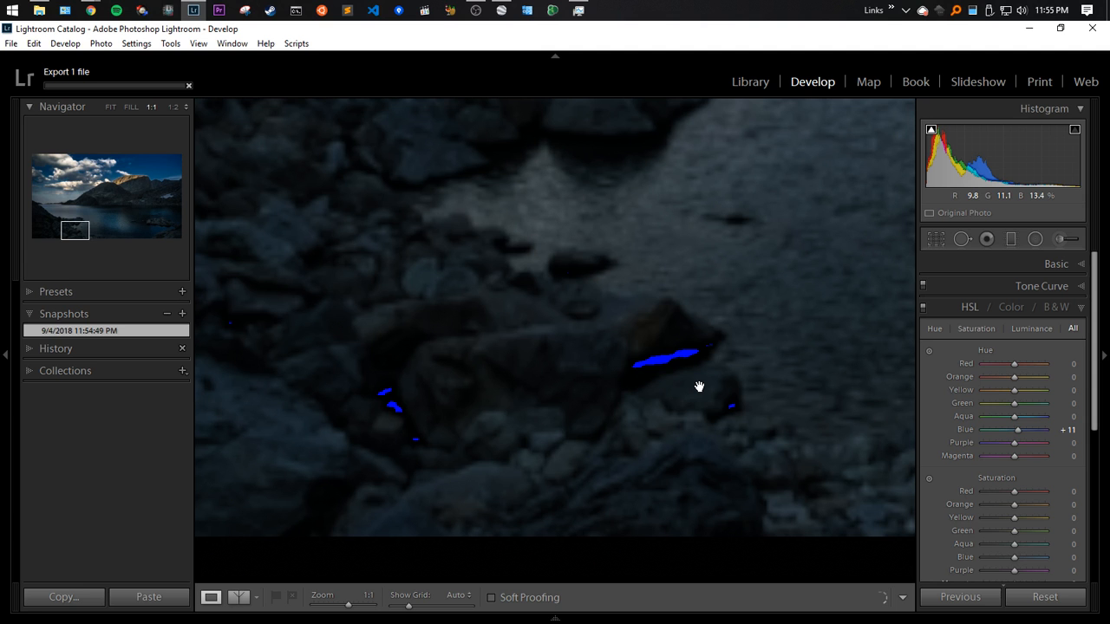
left_click(700, 387)
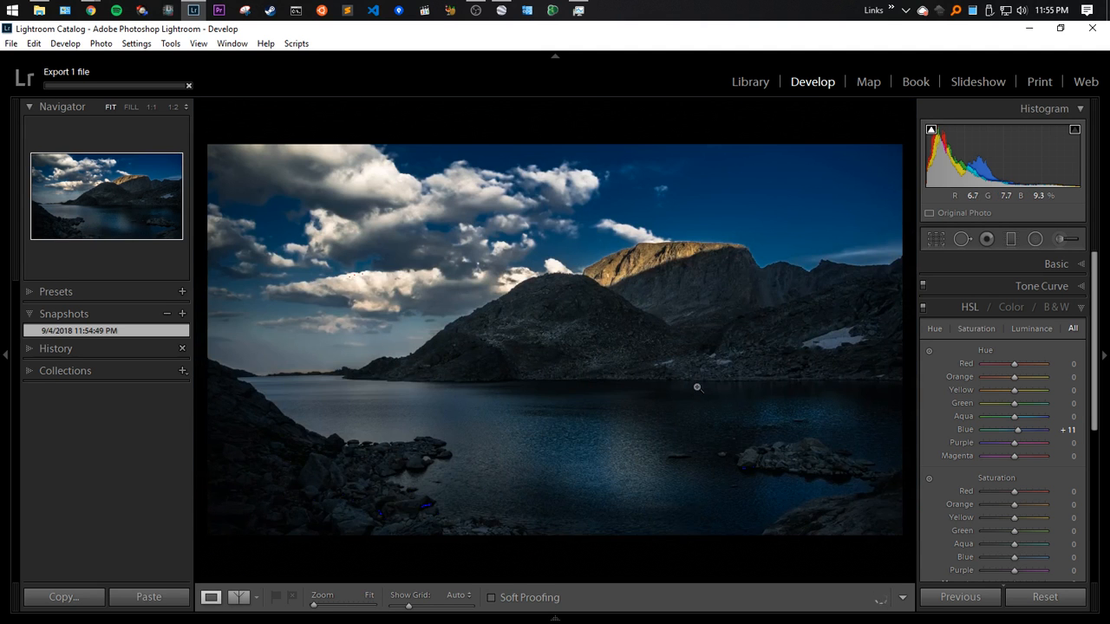
left_click(1075, 267)
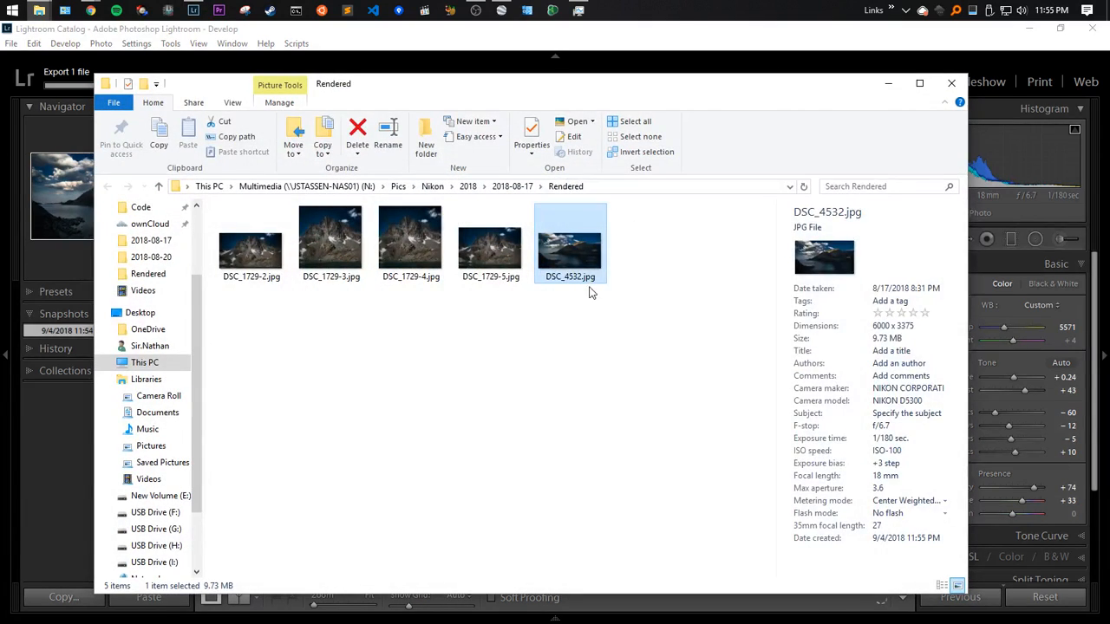
Open the exported DSC_4532.jpg from the Rendered folder in Picasa Photo Viewer and inspect the peak's ridge up close
left_click(590, 294)
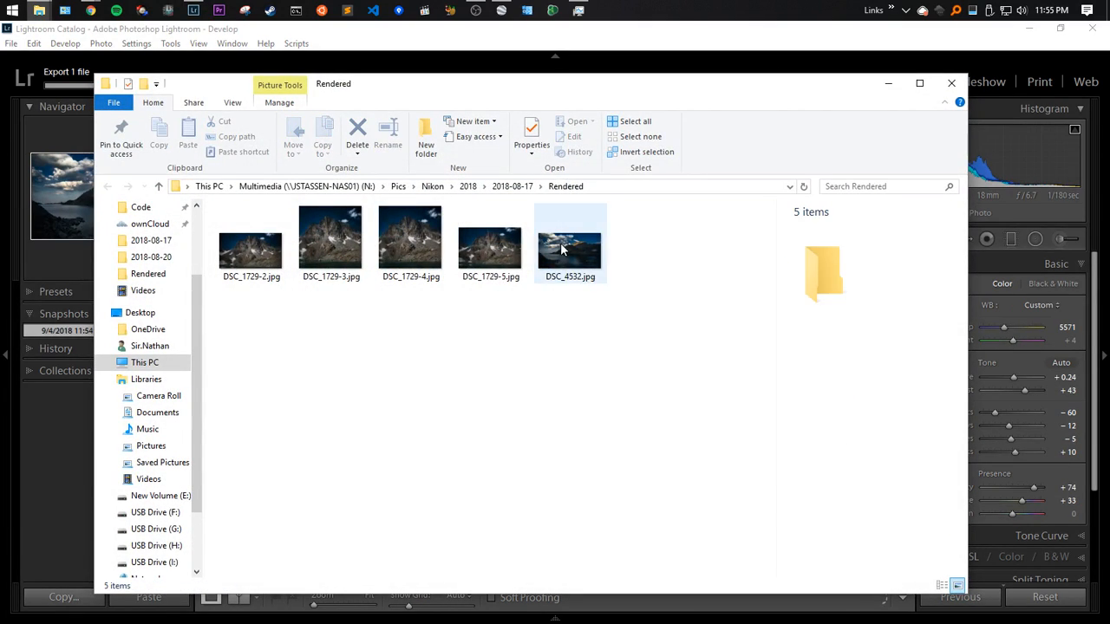
double_click(571, 251)
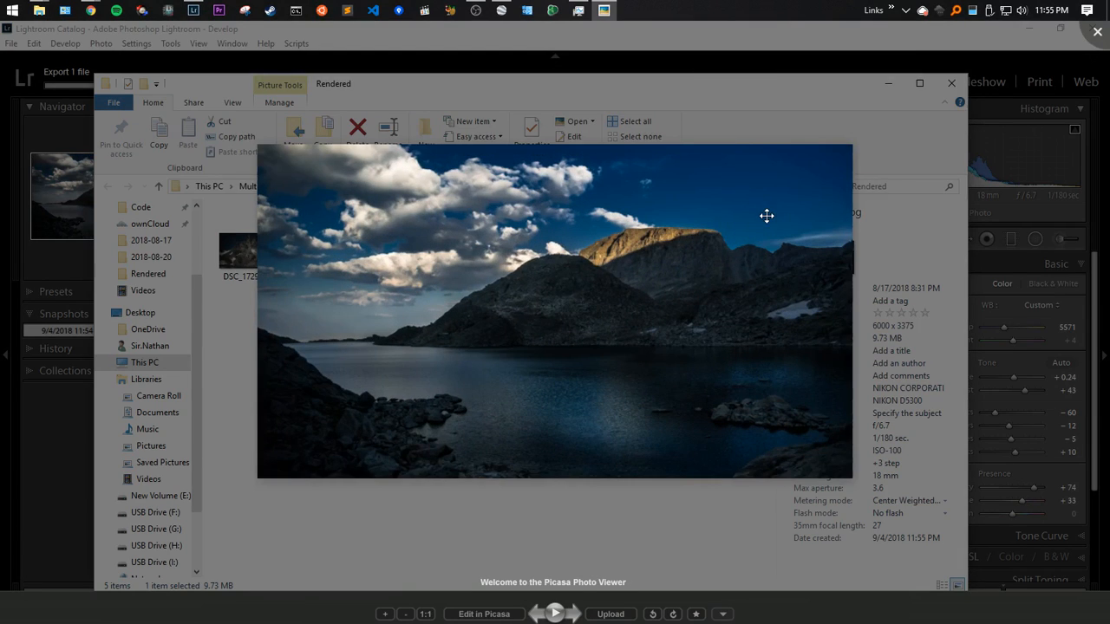
scroll(669, 186, "up", 3)
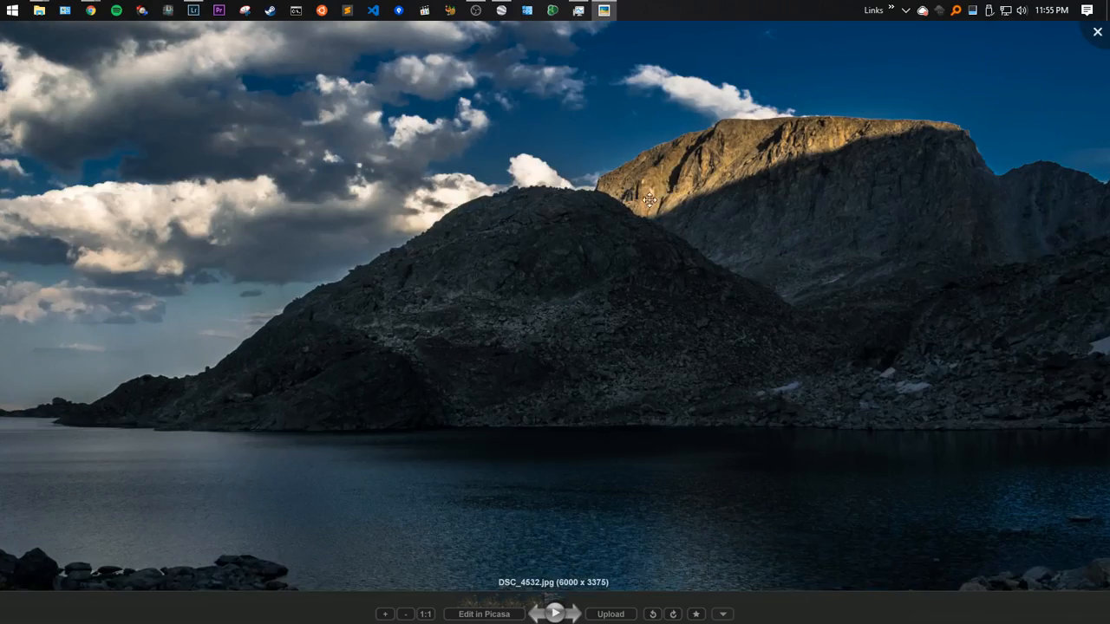
scroll(667, 202, "up", 5)
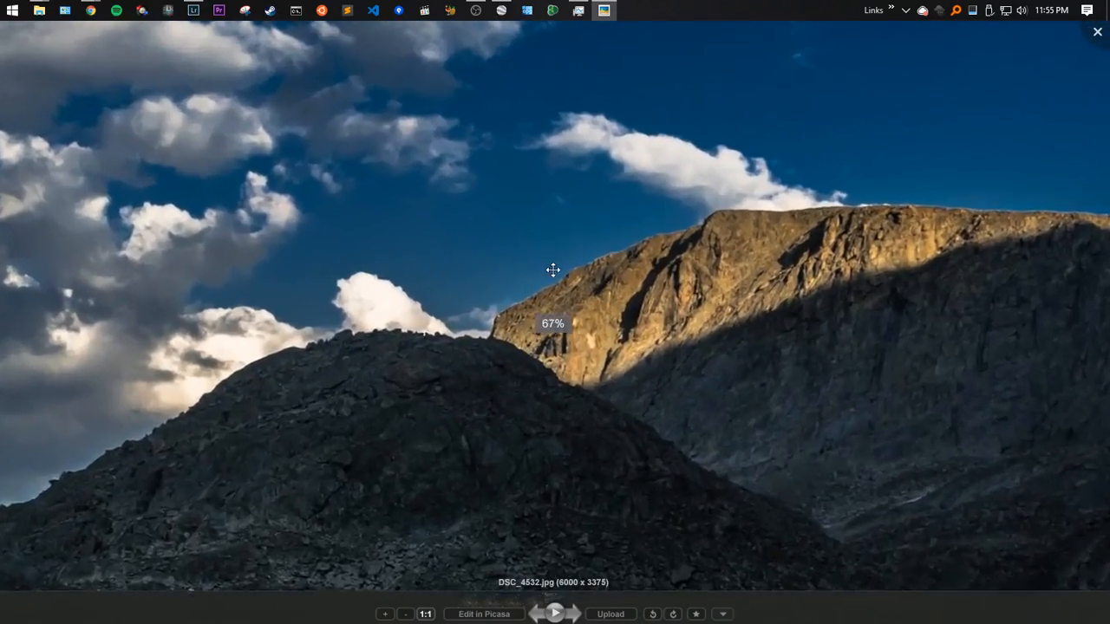
scroll(542, 299, "up", 5)
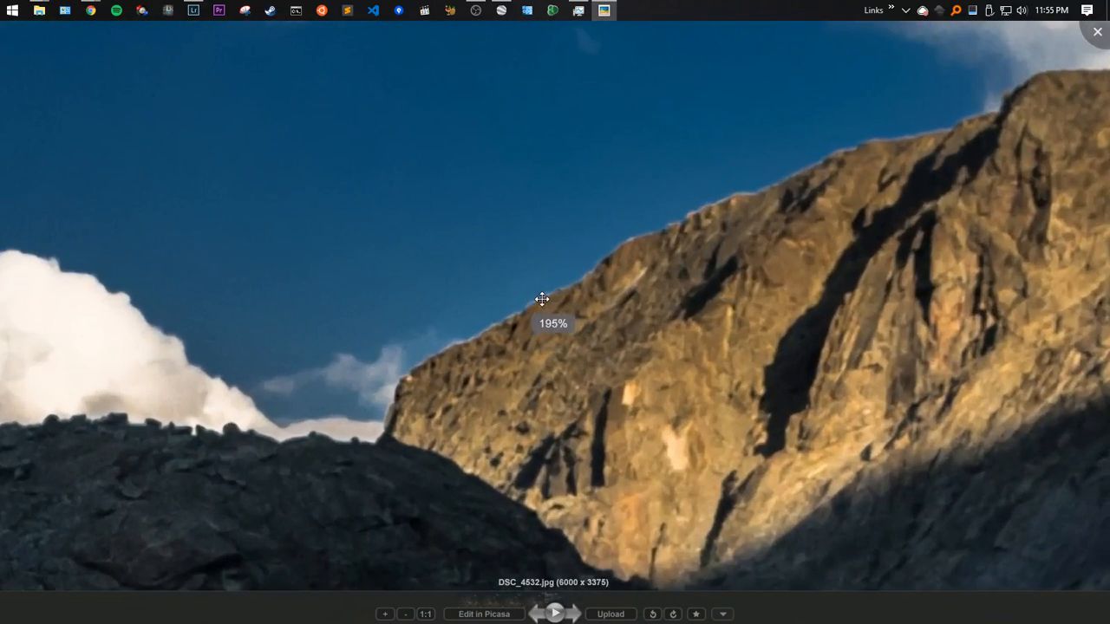
scroll(542, 299, "up", 3)
left_click_drag(731, 242, 426, 408)
left_click_drag(594, 336, 364, 415)
left_click_drag(780, 316, 469, 390)
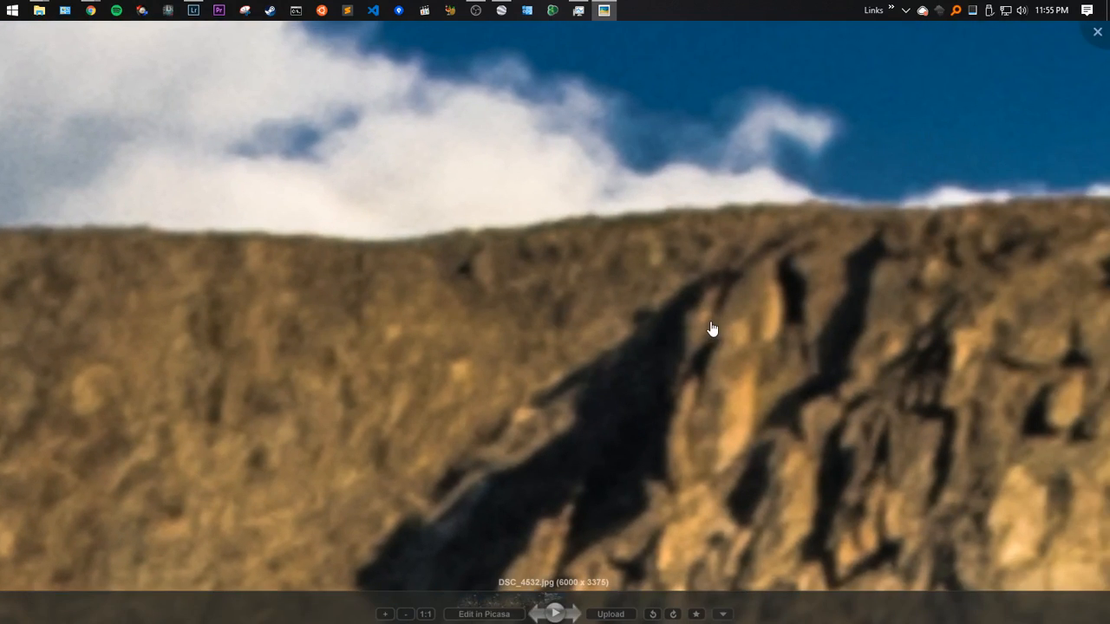
left_click_drag(711, 328, 325, 119)
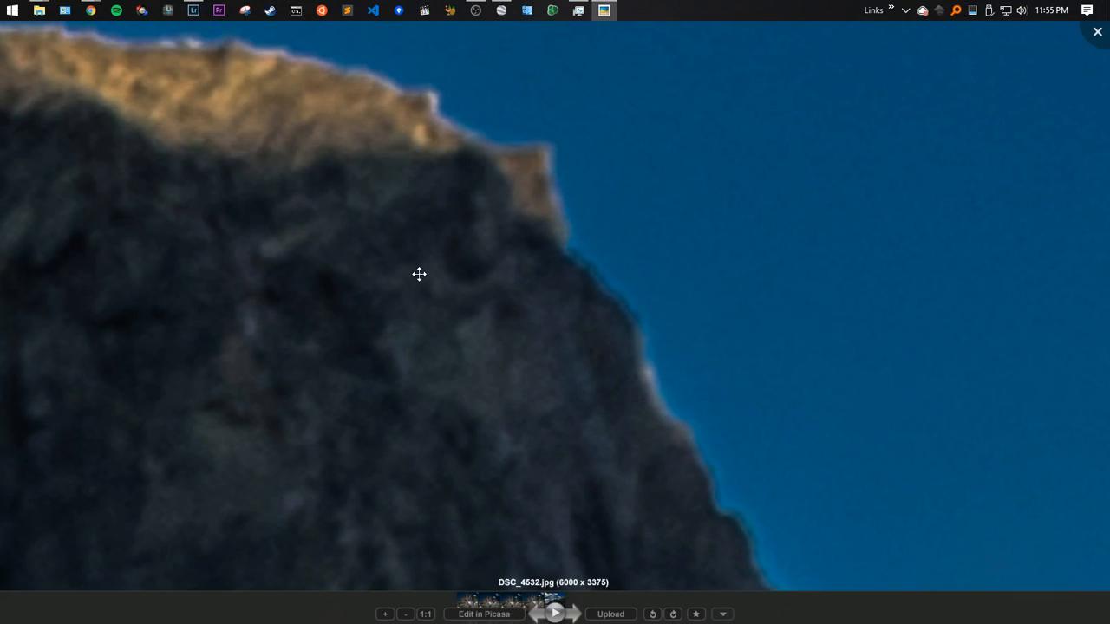
View the whole exported photo and examine the peak, the dark hill, and the lake with its distant shoreline
scroll(419, 275, "down", 10)
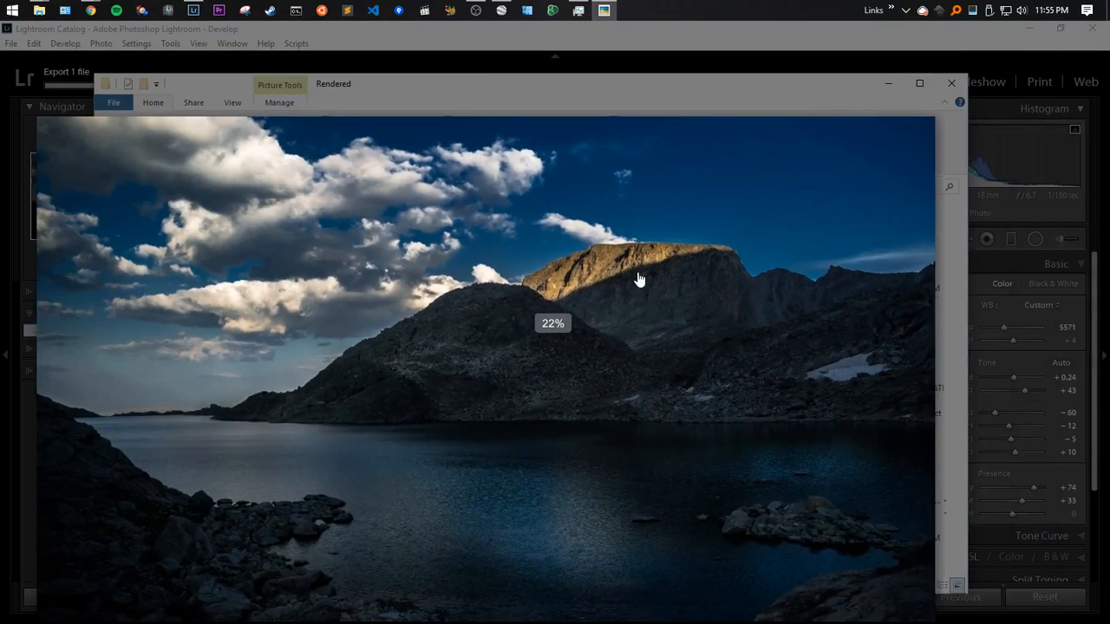
left_click_drag(639, 280, 679, 248)
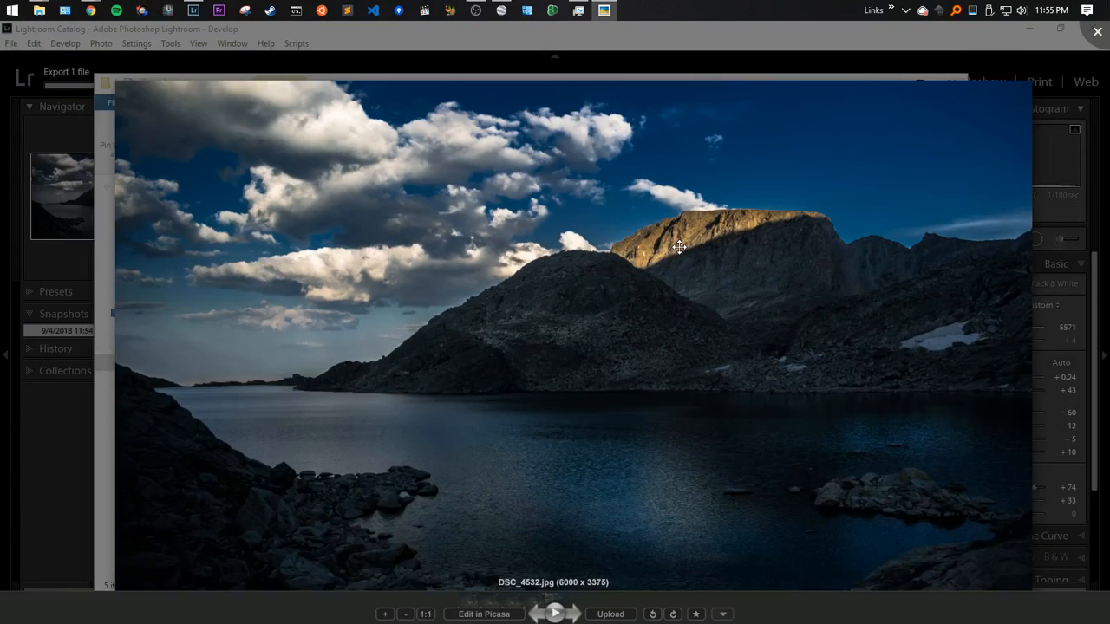
scroll(680, 248, "up", 4)
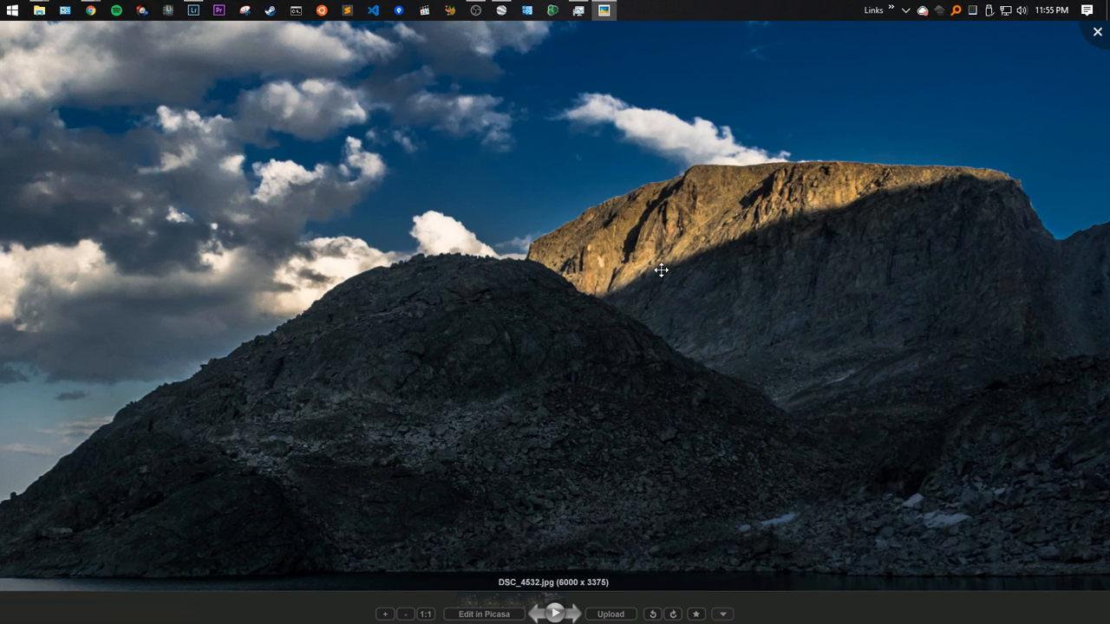
left_click_drag(499, 321, 830, 265)
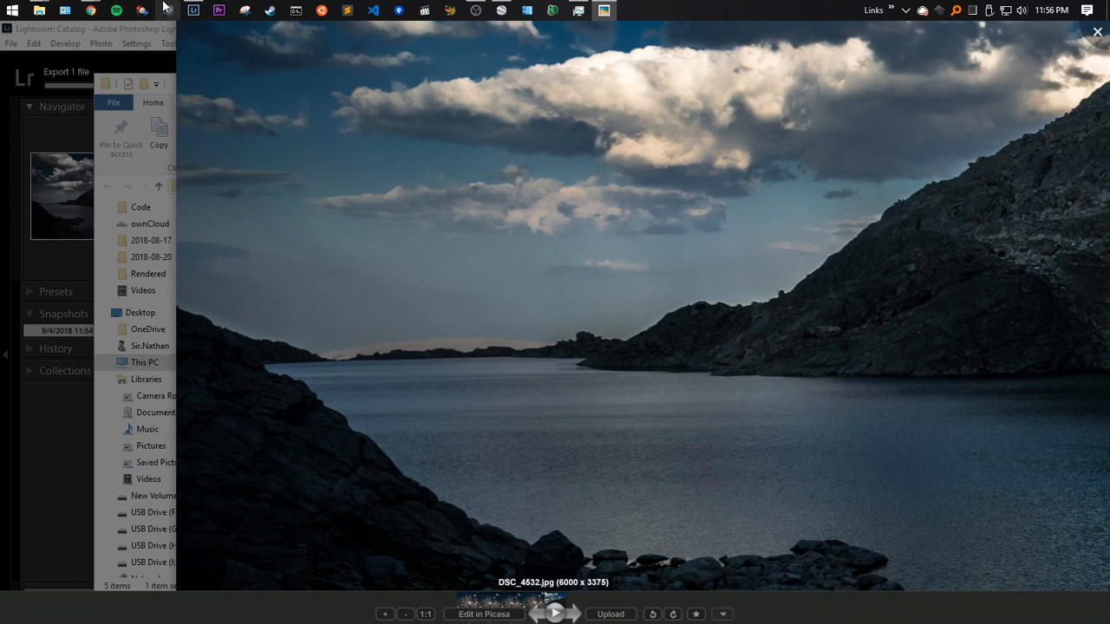
Switch to the Twitch stream page in the browser, check the stream chat, and minimize the browser
left_click(97, 7)
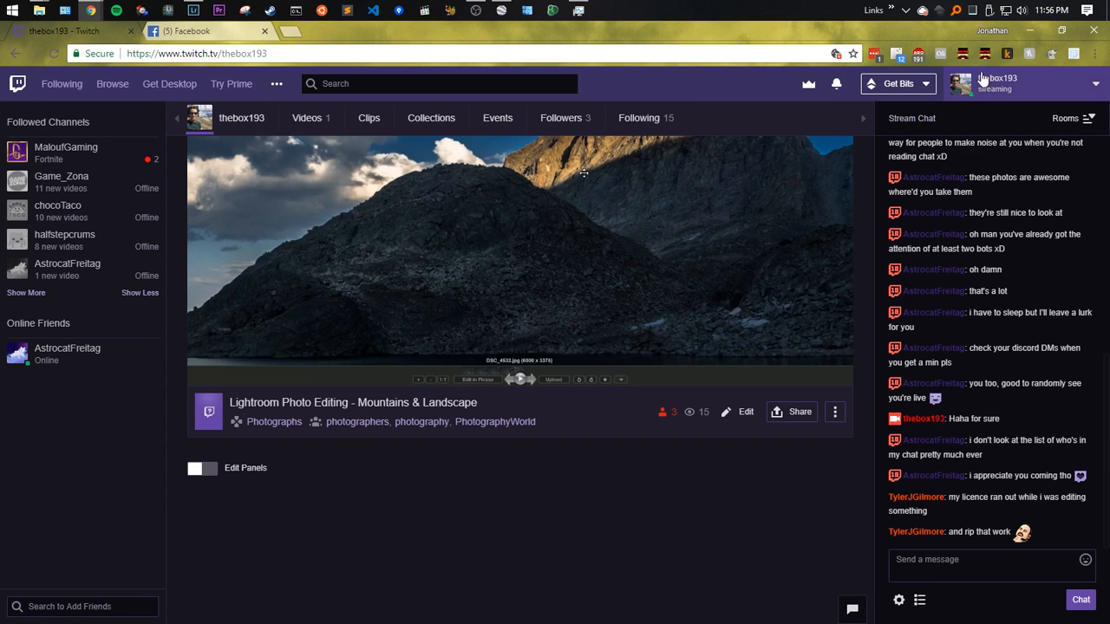
left_click(1029, 32)
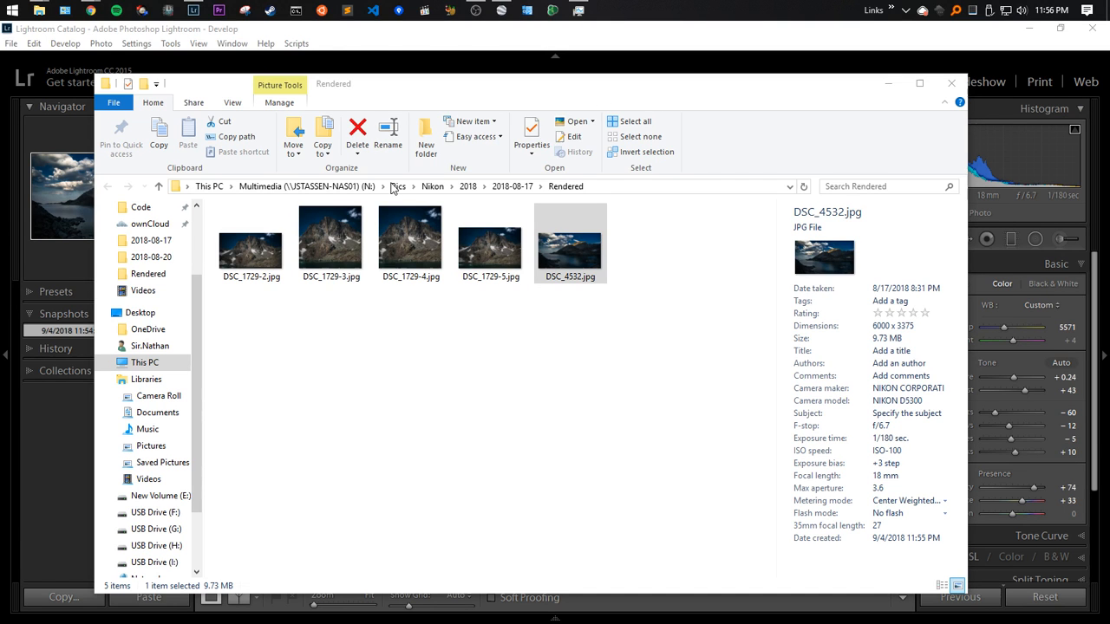
Reopen DSC_4532.jpg in the photo viewer, examine the snow patch on the shaded slope up close, and return to Lightroom
left_click(523, 446)
left_click(565, 246)
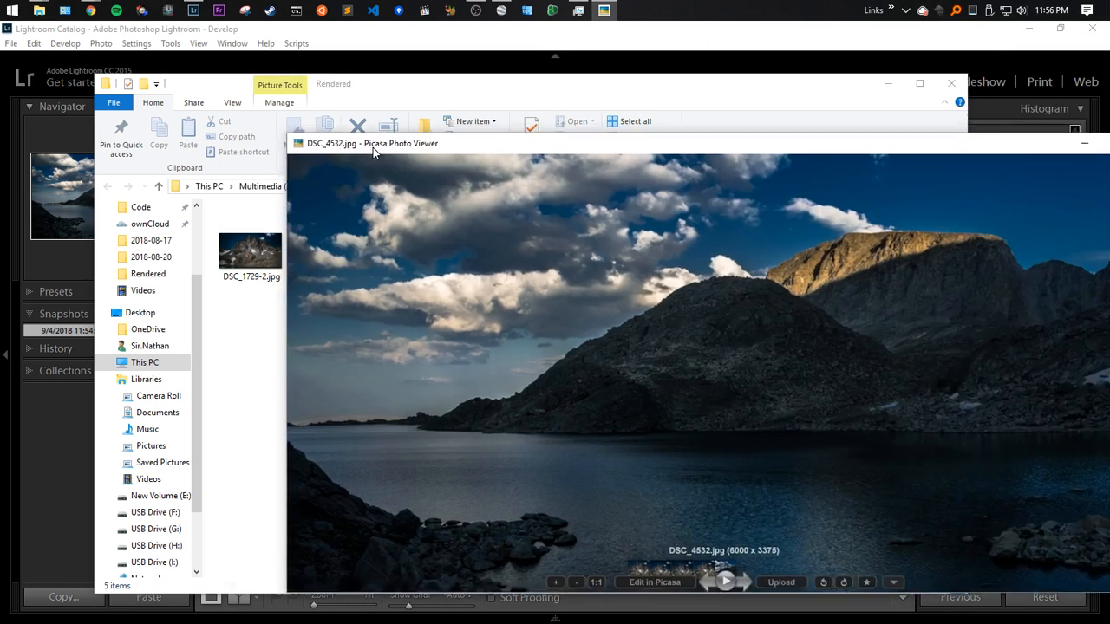
left_click_drag(373, 147, 153, 57)
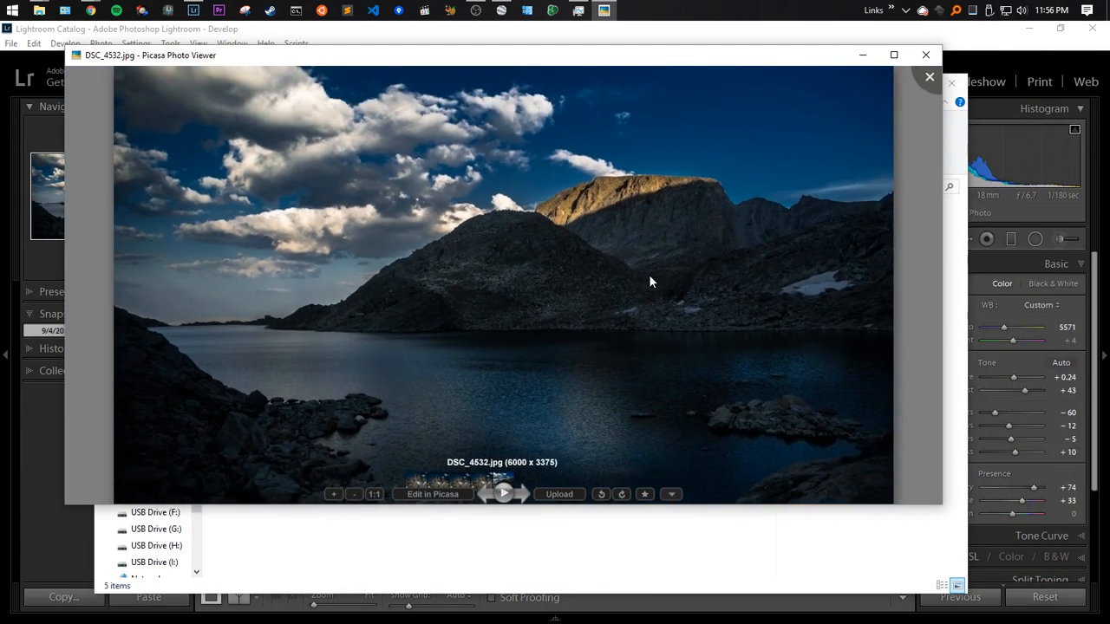
double_click(649, 275)
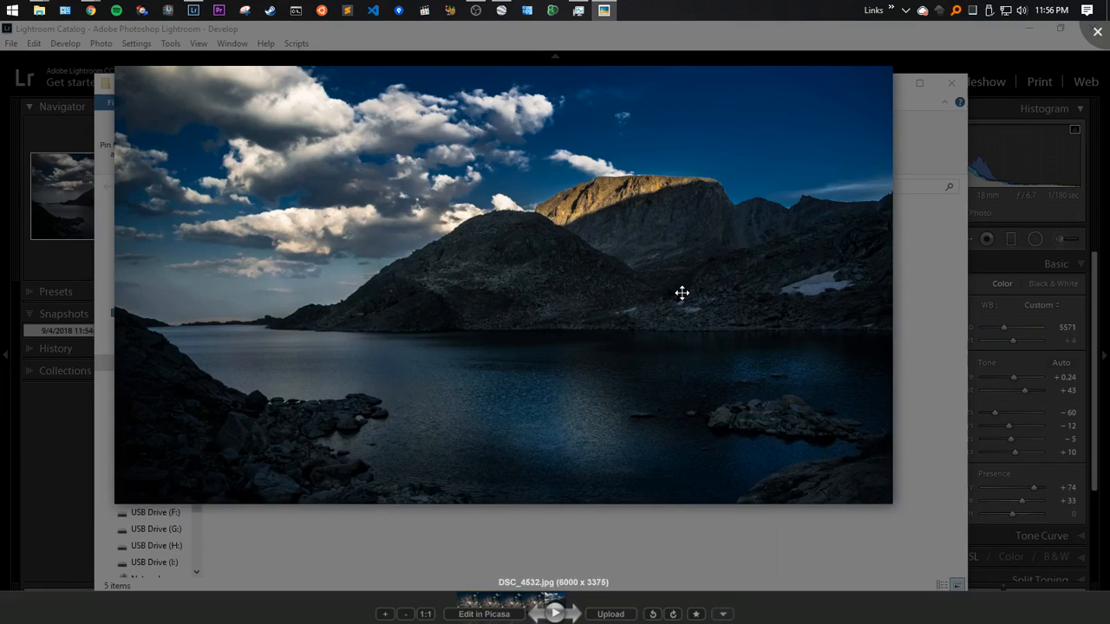
scroll(625, 384, "up", 5)
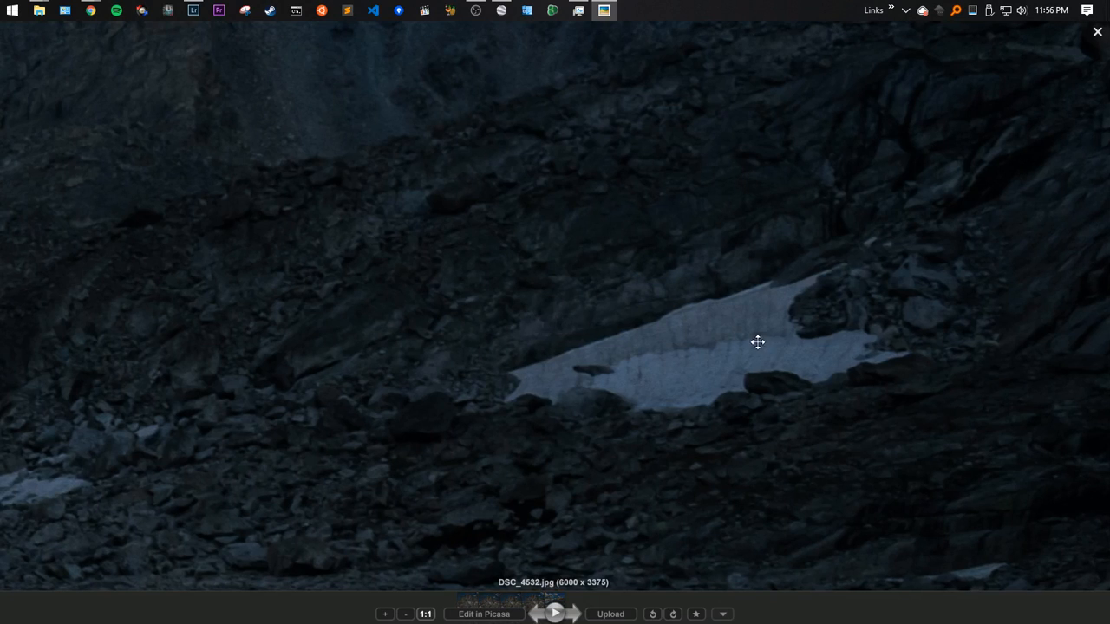
scroll(738, 336, "down", 3)
scroll(738, 337, "down", 2)
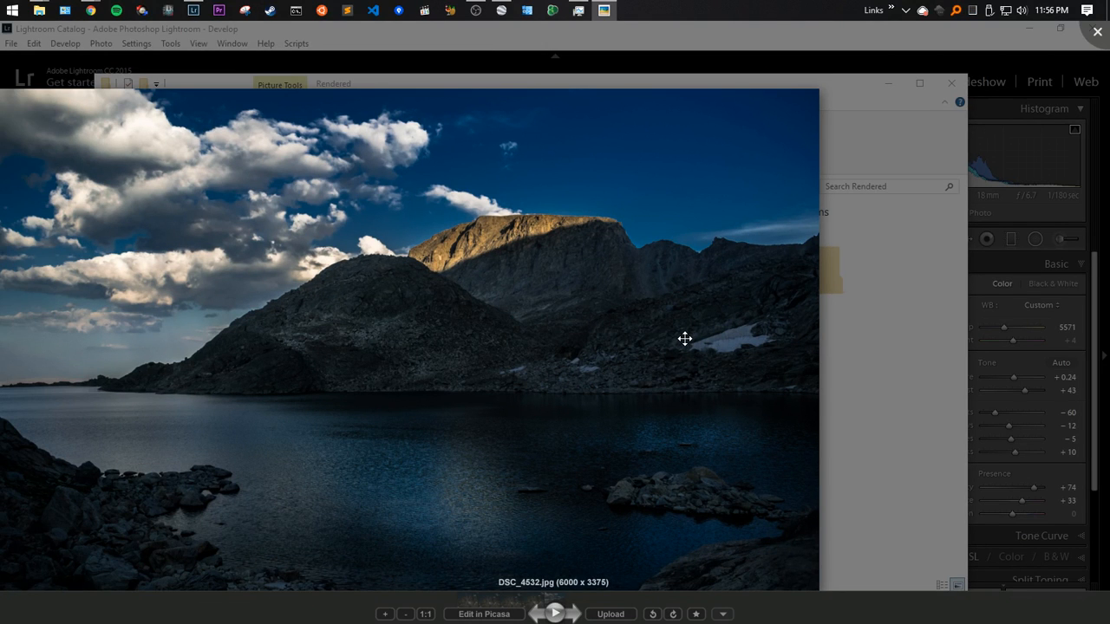
left_click(897, 136)
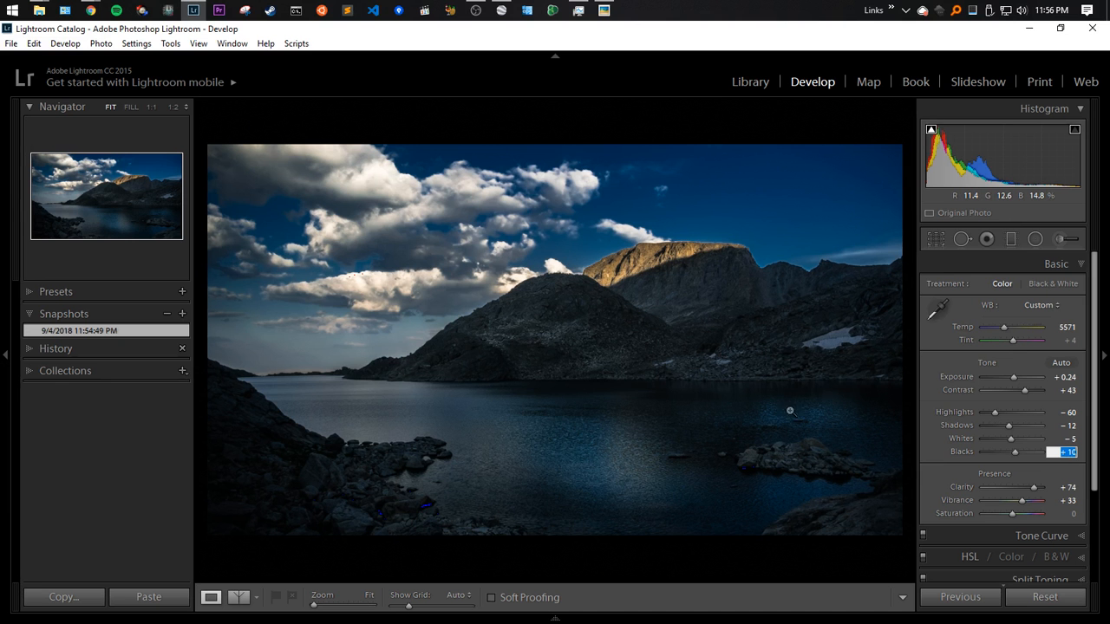
Draw a small radial filter around the snow patch on the shaded slope and reset its Temp to 0
left_click(1032, 241)
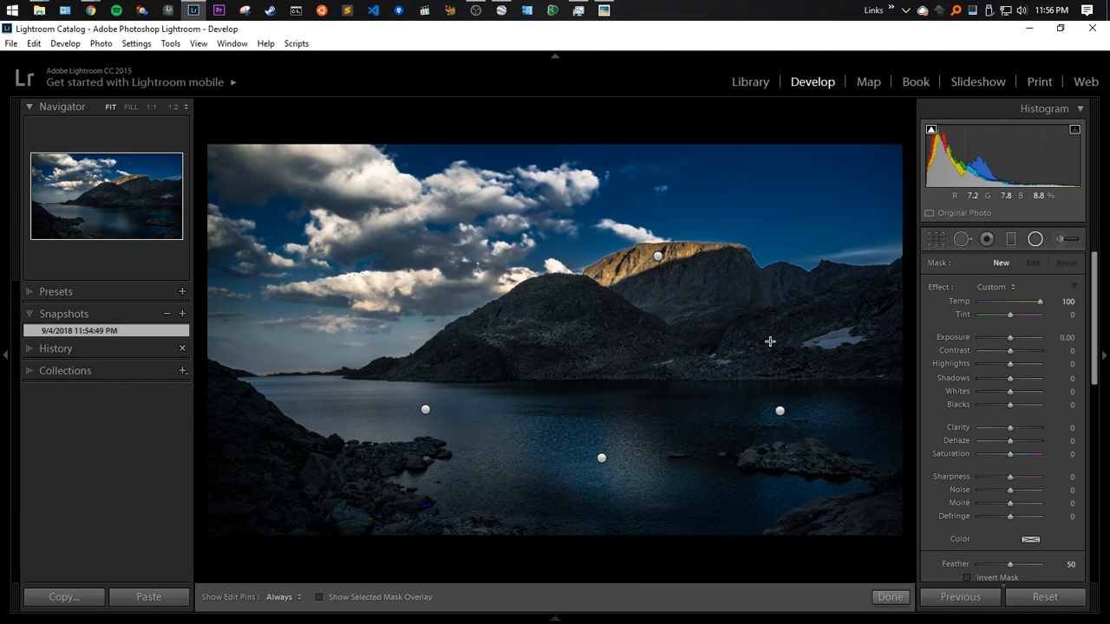
left_click_drag(823, 341, 859, 358)
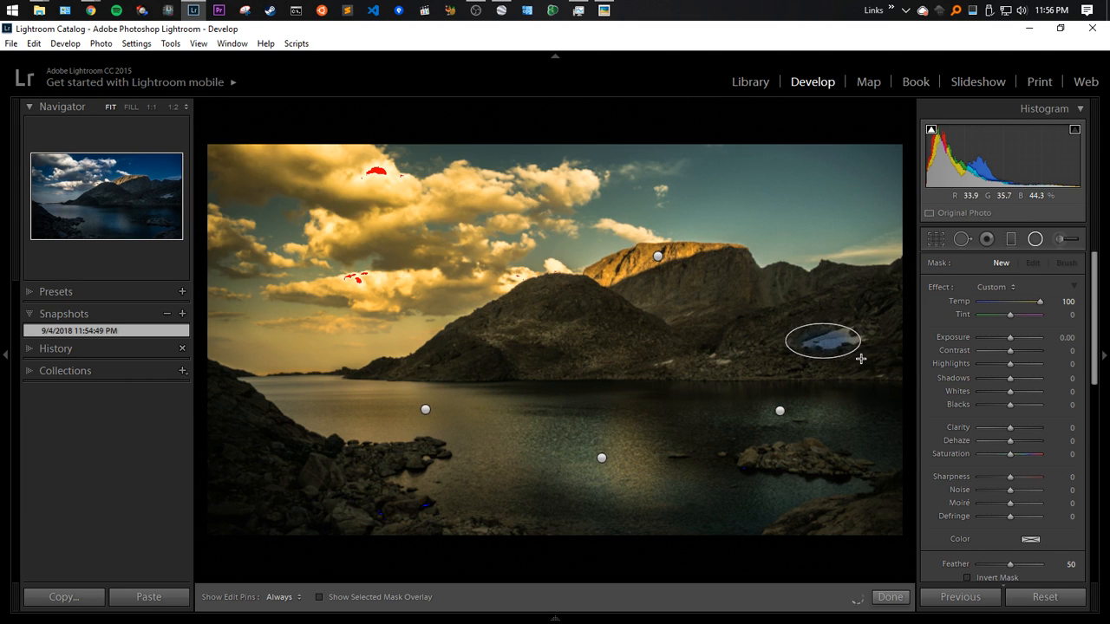
double_click(1039, 301)
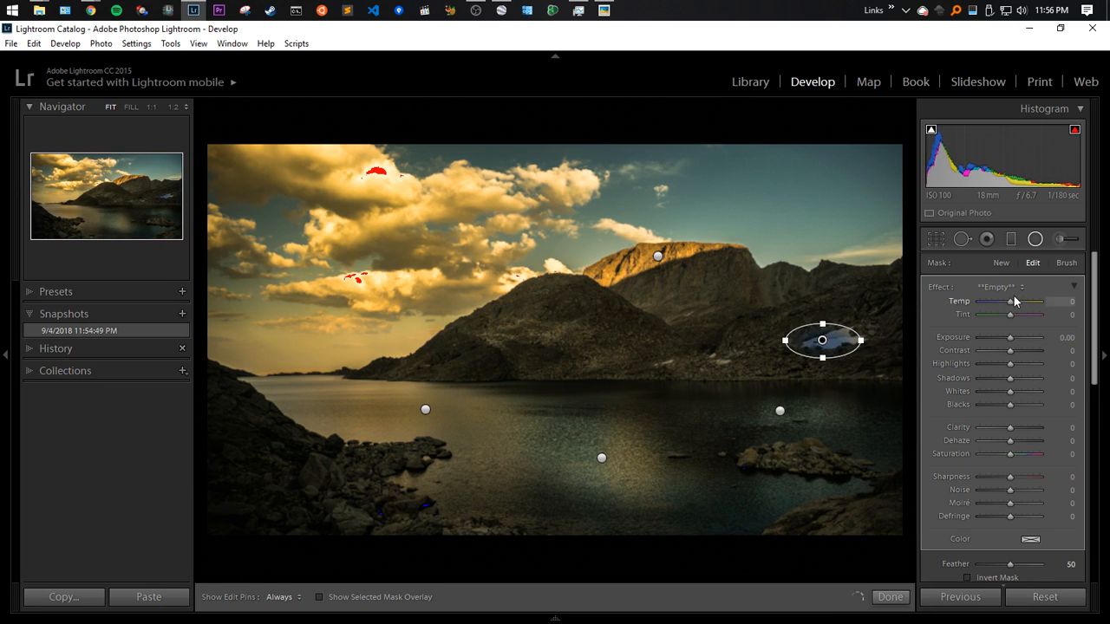
Invert the snow patch filter's mask, centre the filter on the snow, and set its Whites to 33
scroll(1019, 444, "down", 3)
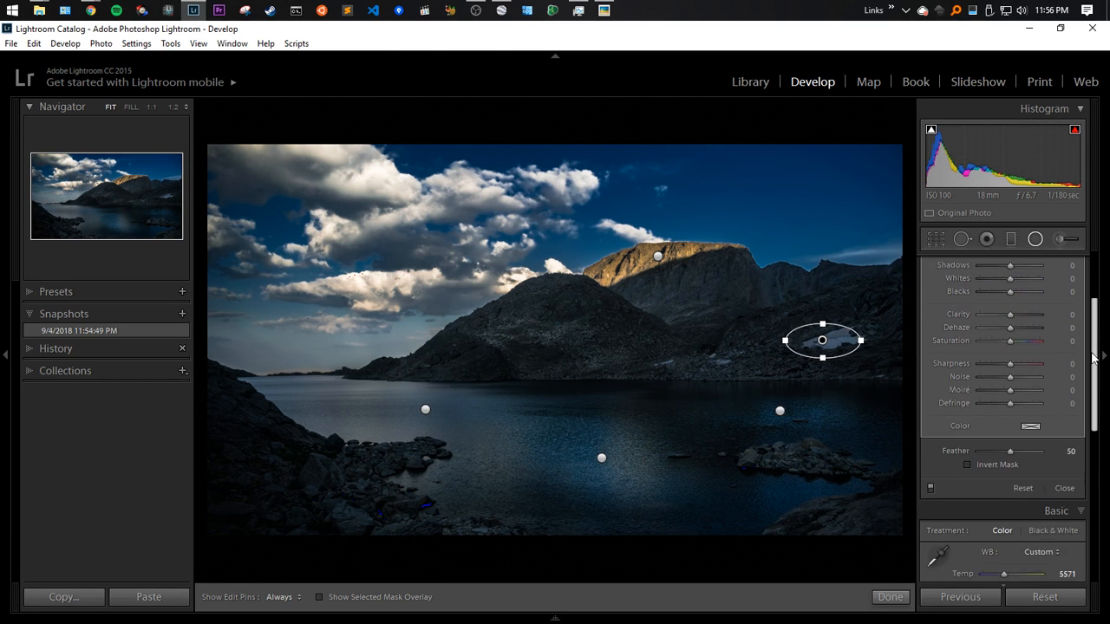
left_click(981, 463)
left_click_drag(824, 339, 834, 339)
scroll(1002, 306, "up", 2)
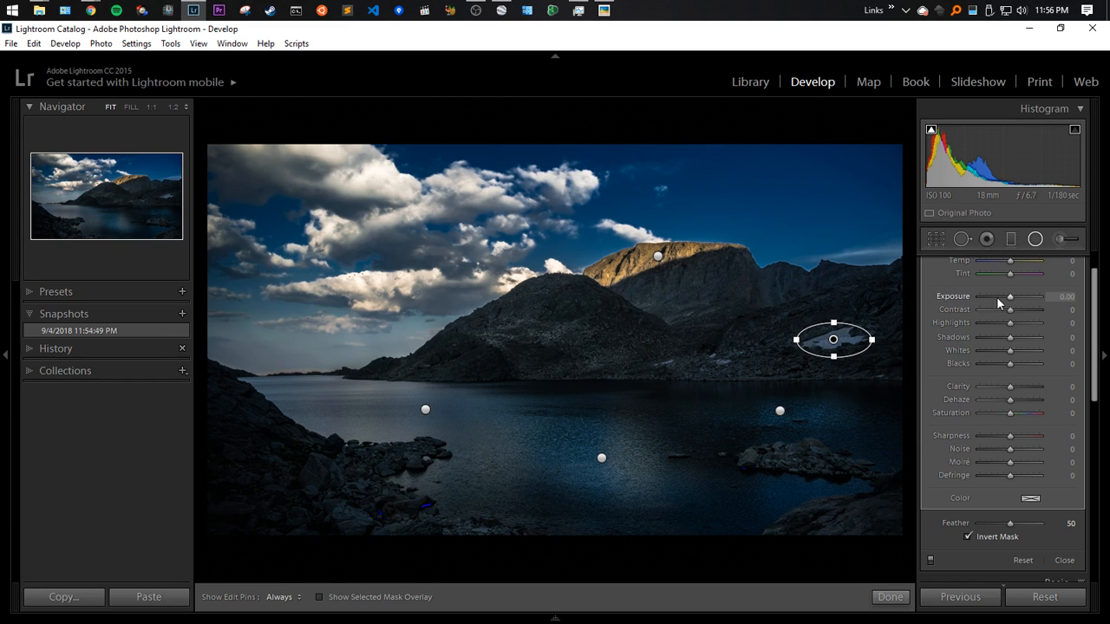
left_click_drag(1009, 351, 1018, 350)
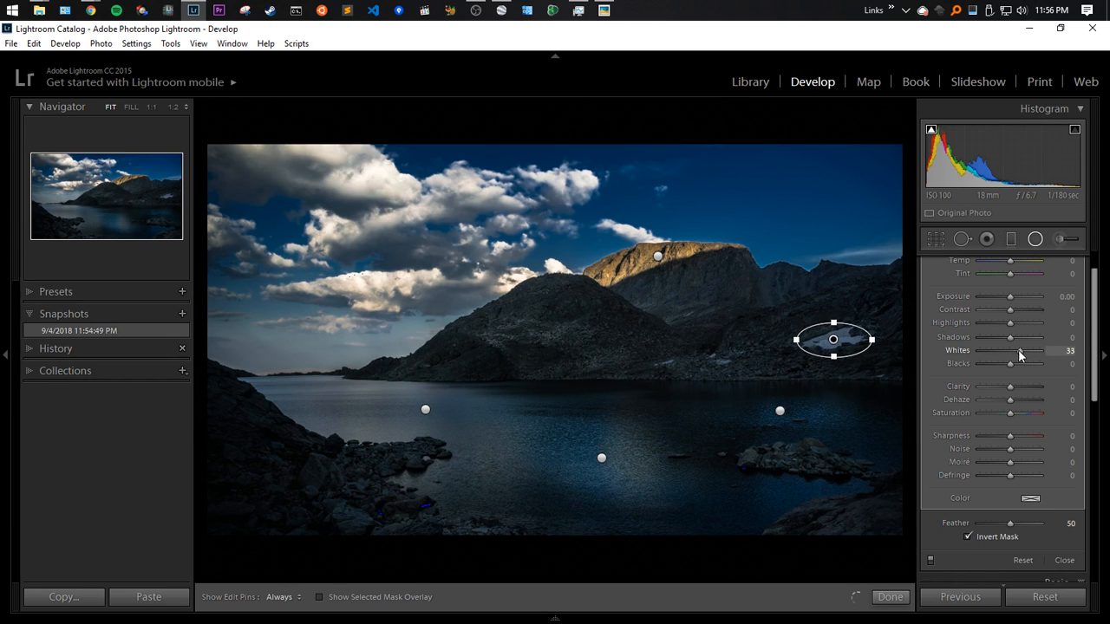
key("shift+m")
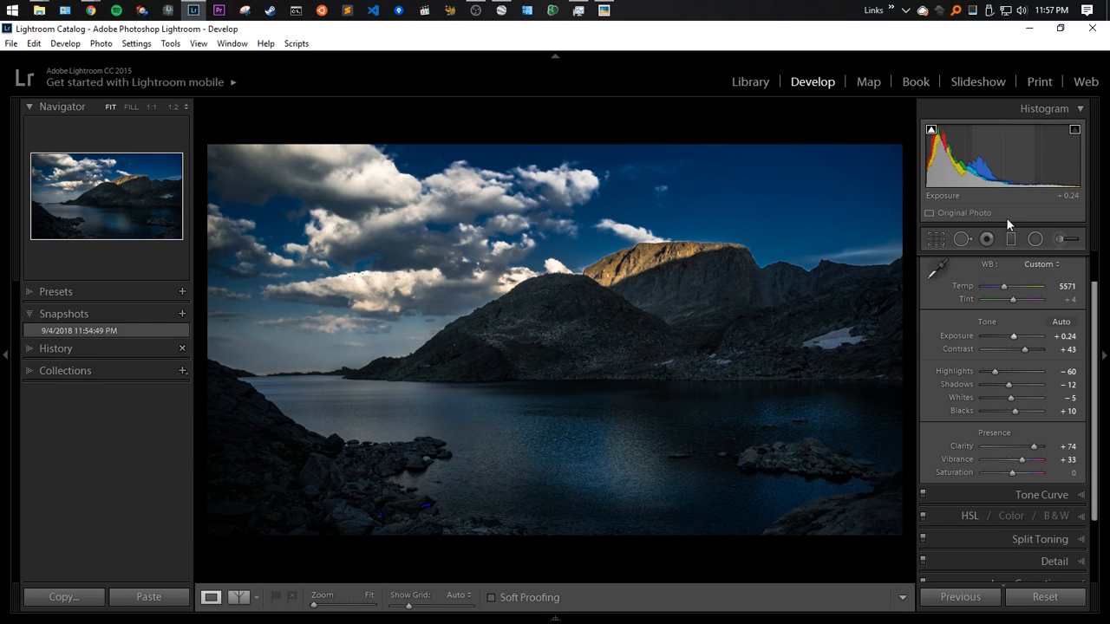
Set the snow patch radial filter's Temp to 5 and close the filter
key("shift+m")
left_click(1065, 301)
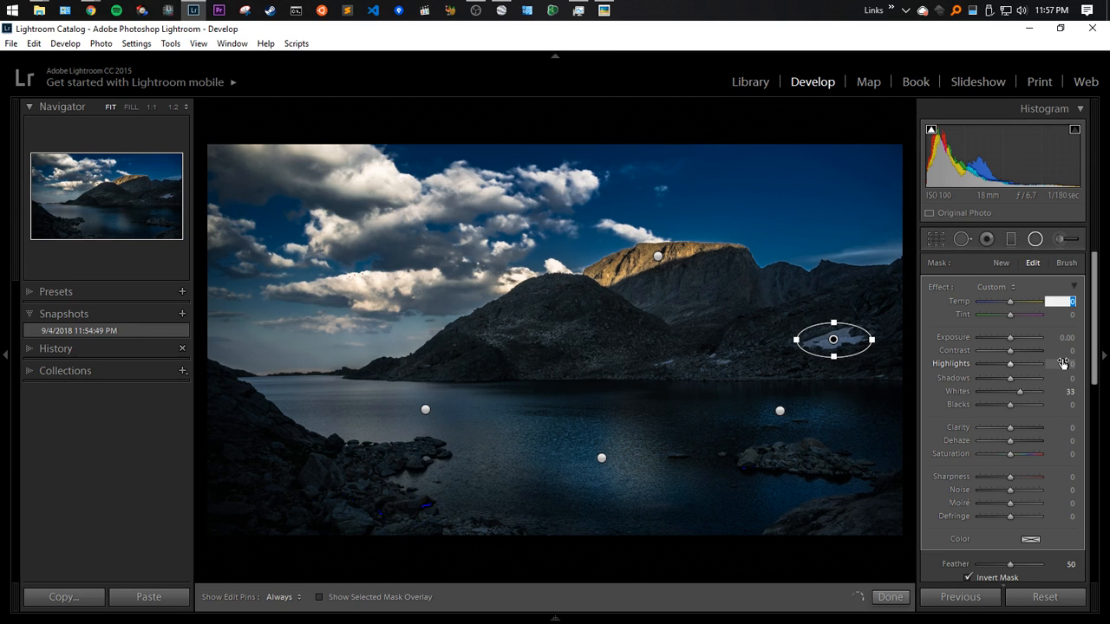
key("BackSpace")
type("-6")
key("BackSpace")
key("BackSpace")
type("5")
key("Return")
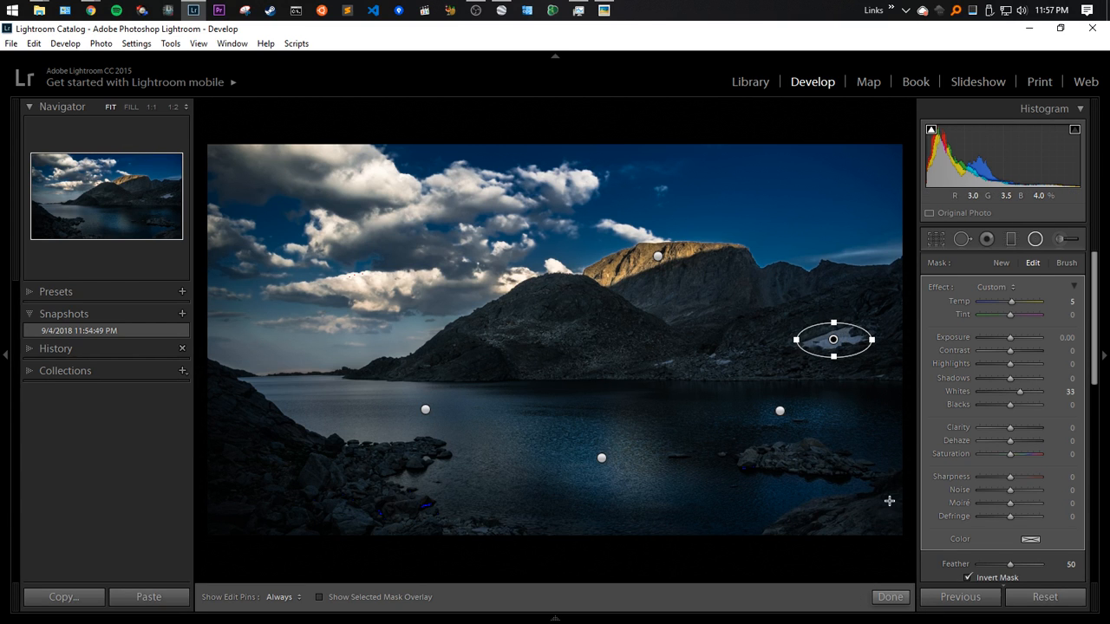
left_click(891, 598)
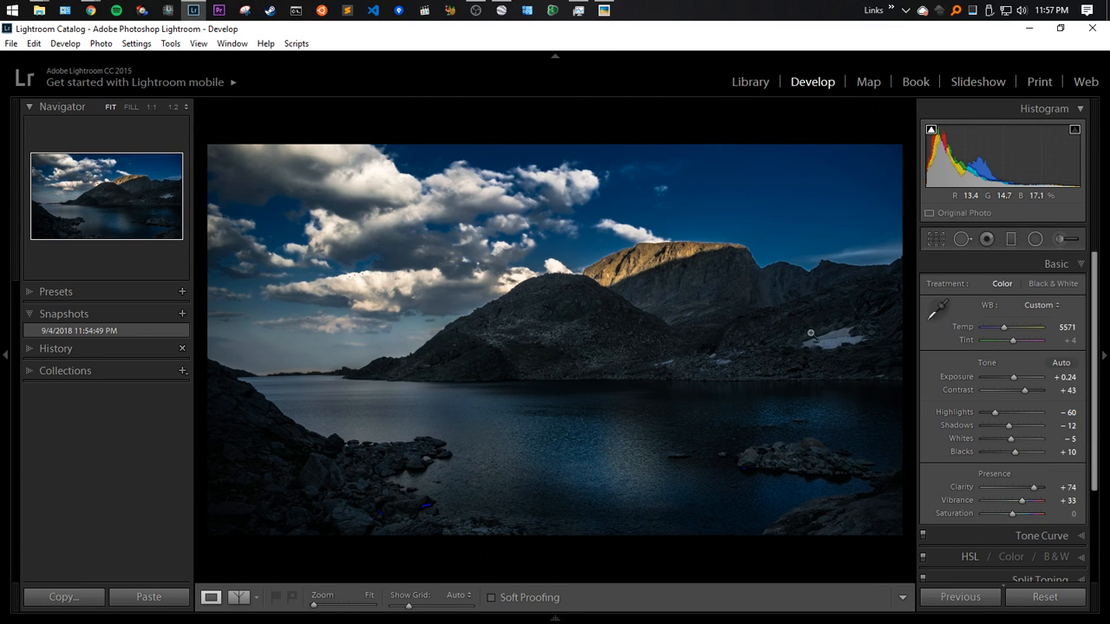
Flatten the snow patch radial filter into a narrow ellipse and tilt it to follow the slope of the snow
left_click(1034, 238)
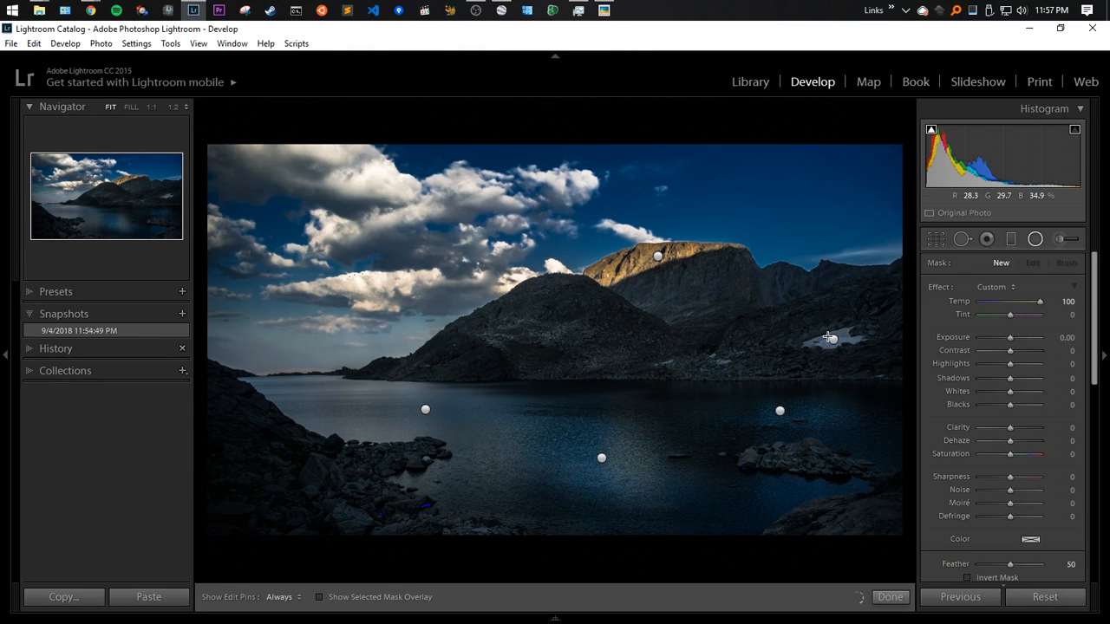
mouse_move(830, 337)
left_mouse_down()
mouse_move(870, 353)
mouse_move(834, 346)
left_mouse_up()
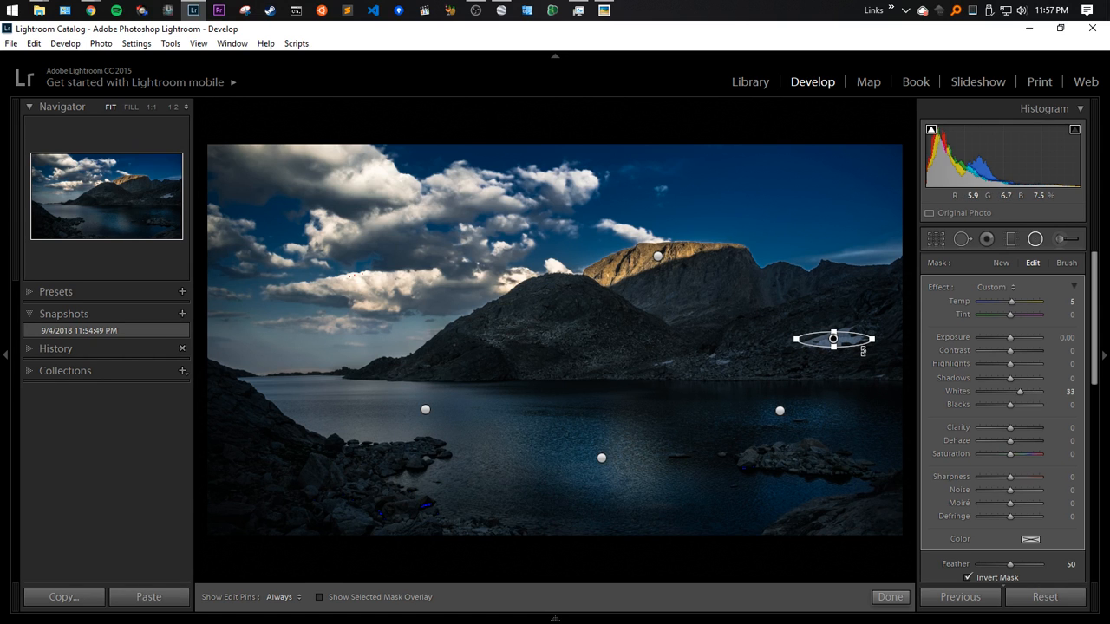
left_click_drag(864, 351, 867, 334)
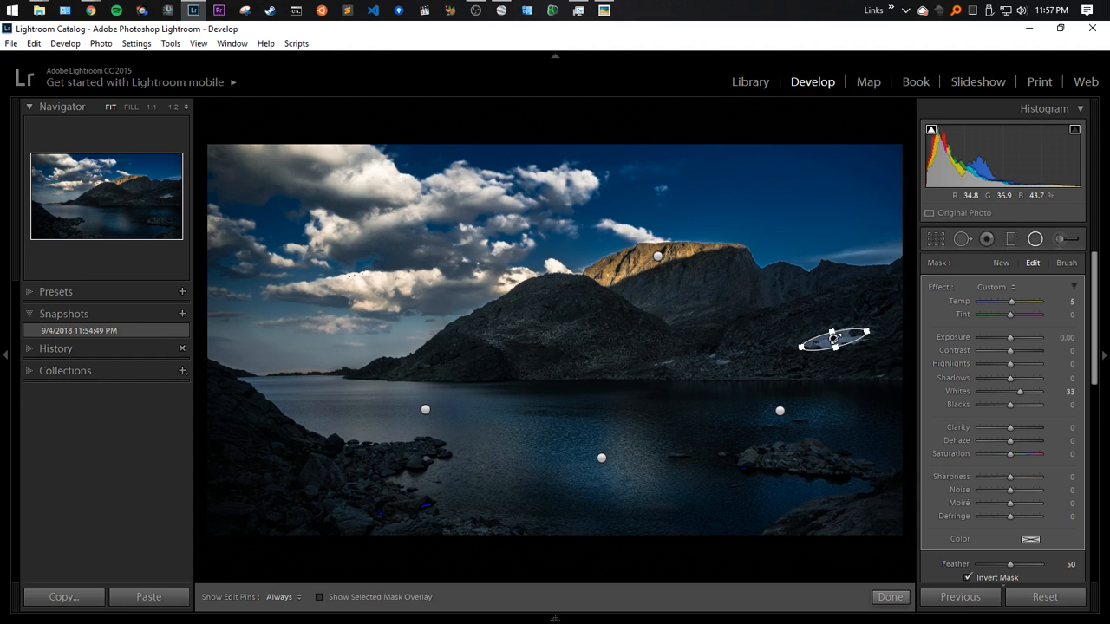
mouse_move(831, 340)
left_click(890, 597)
key("m")
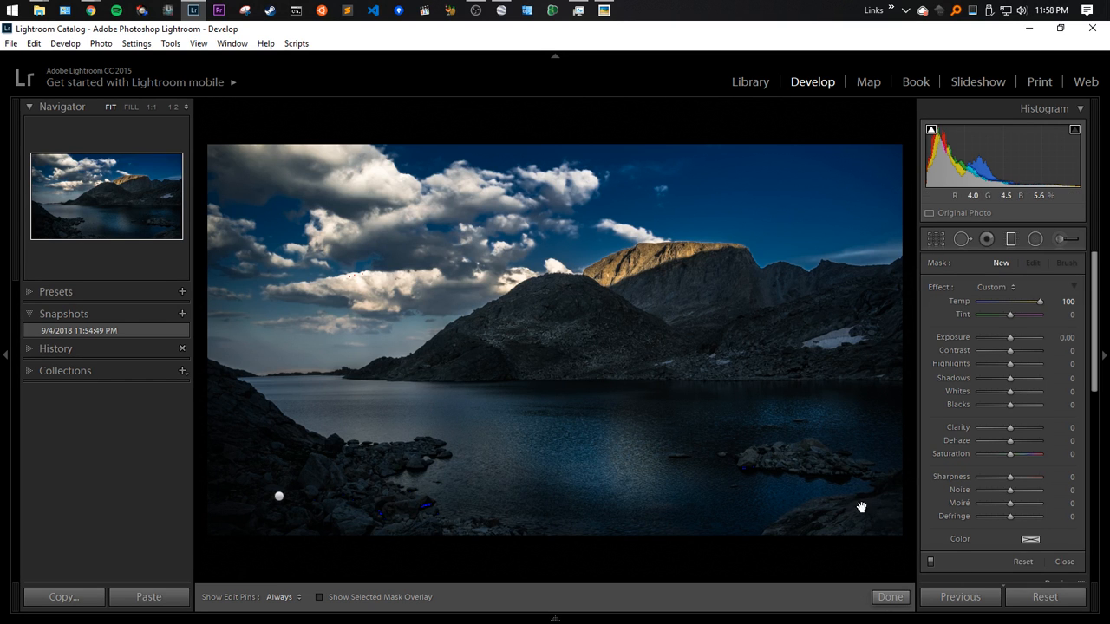
mouse_move(879, 519)
left_mouse_down()
mouse_move(857, 490)
mouse_move(875, 508)
left_mouse_up()
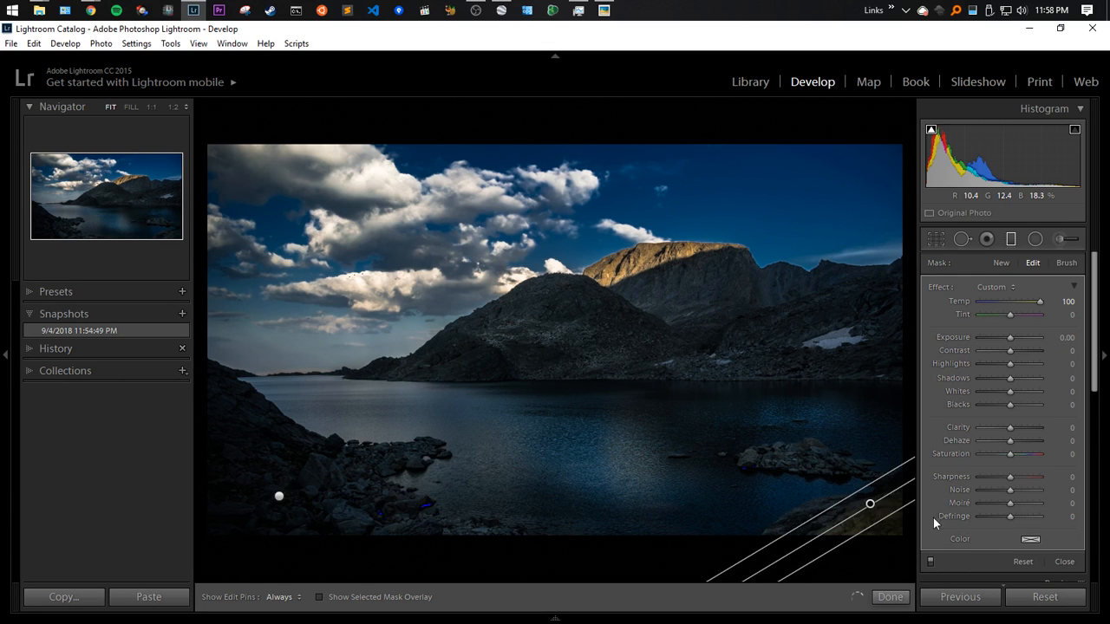
left_click(1063, 565)
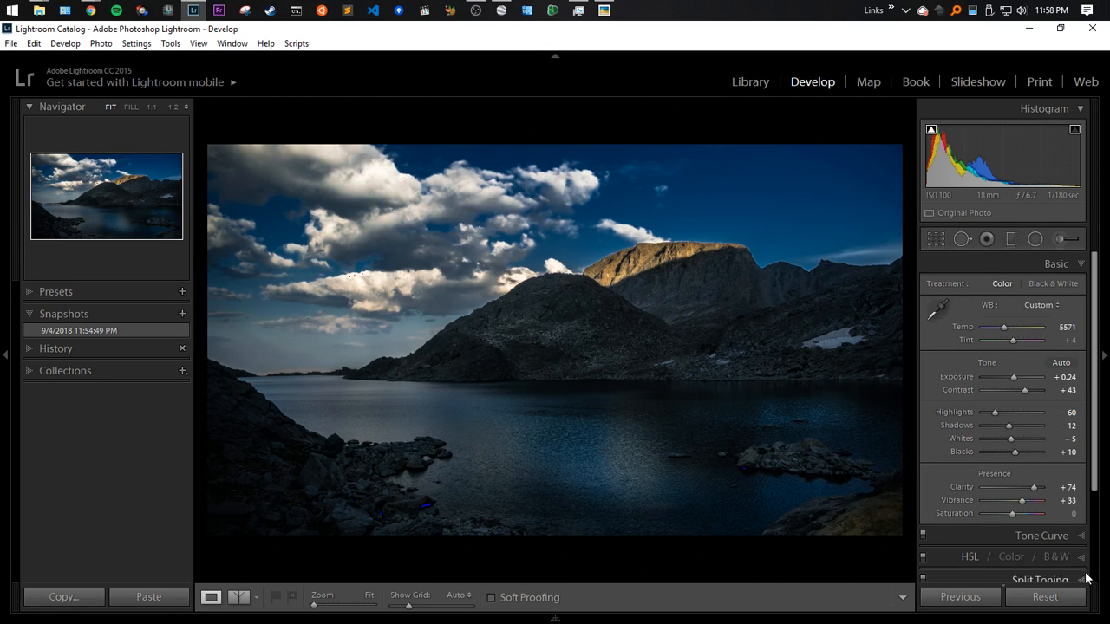
left_click(1011, 239)
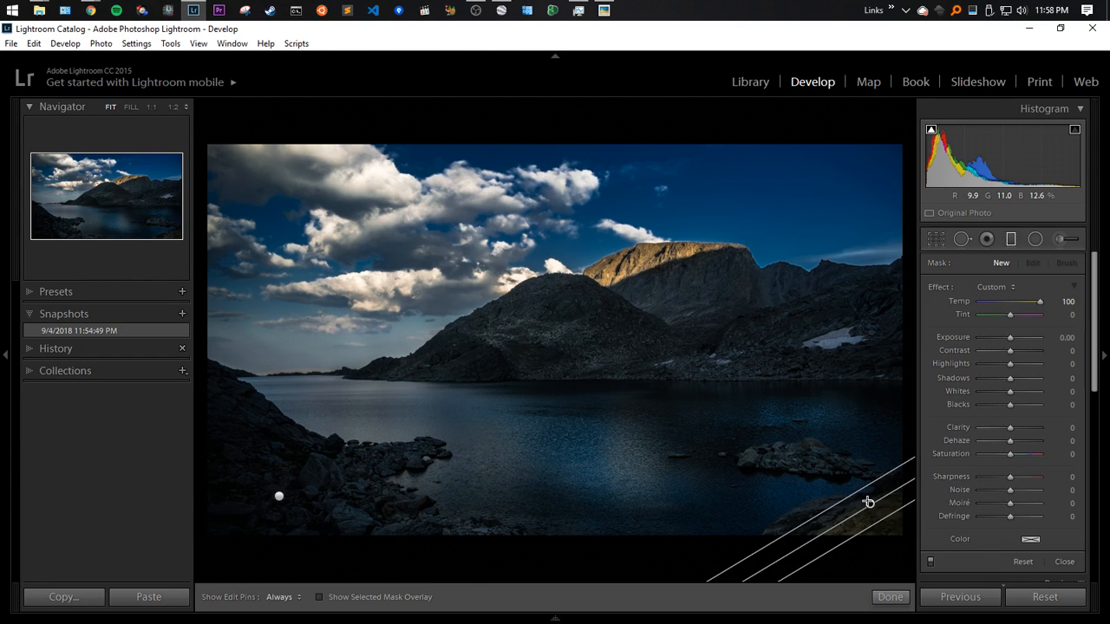
left_click(1011, 240)
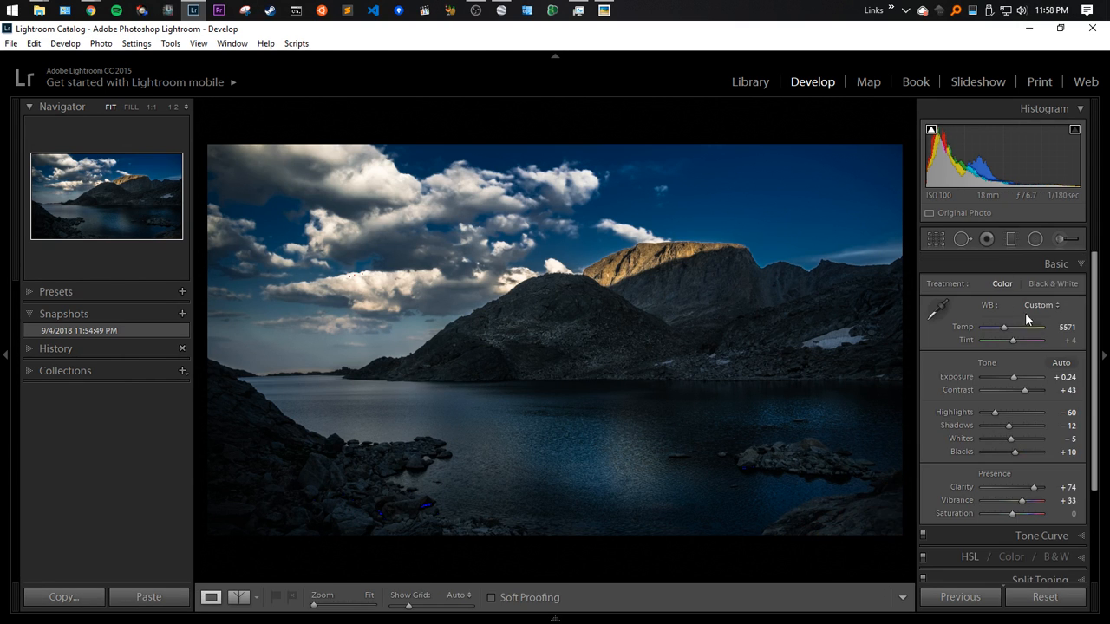
Draw a diagonal graduated filter with the **Empty** effect and place it over the dark rocks in the photo's lower-right corner
left_click(1012, 239)
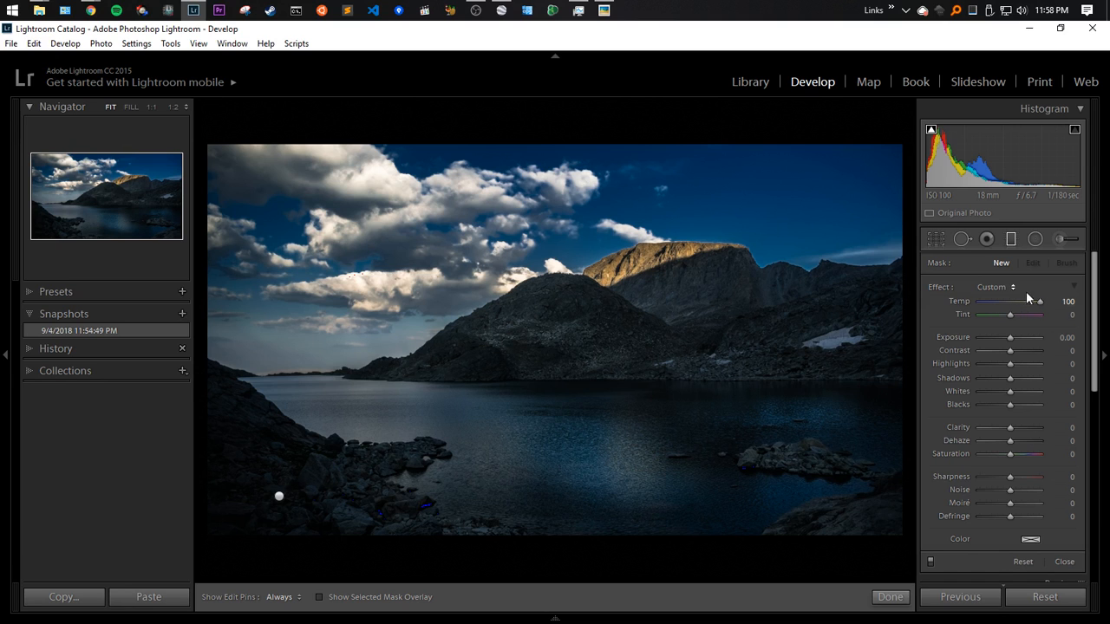
left_click(1001, 287)
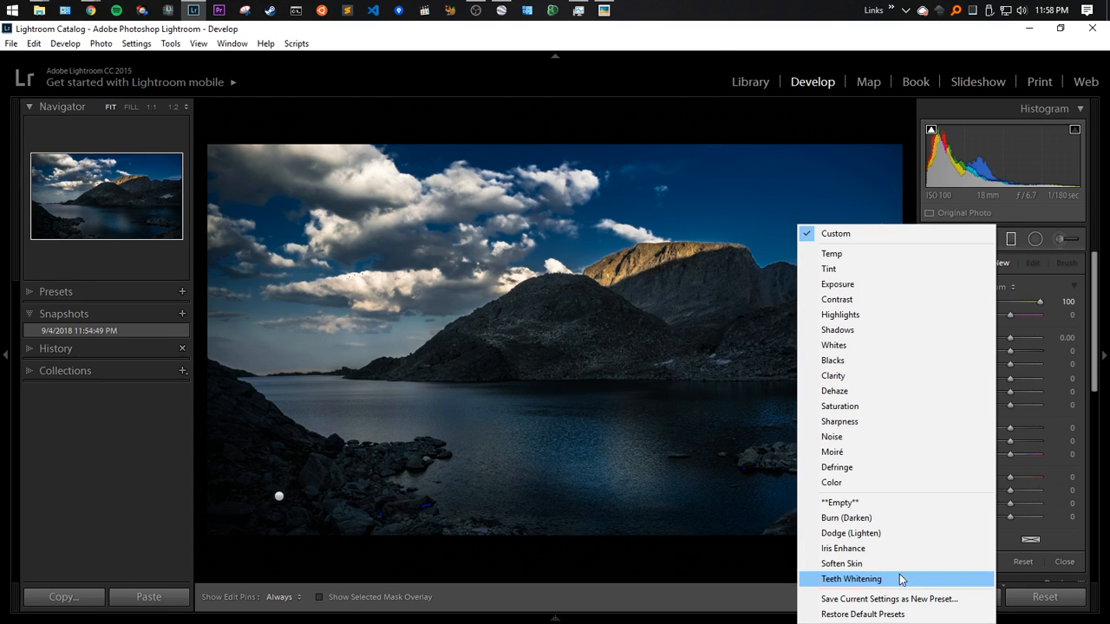
left_click(898, 503)
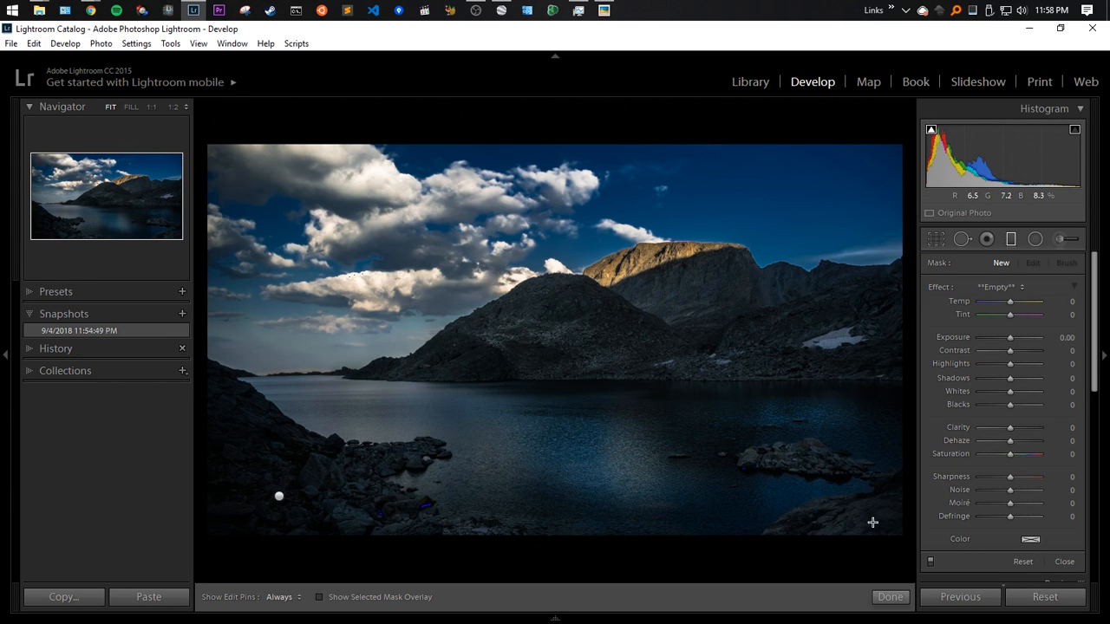
left_click_drag(871, 522, 823, 438)
left_click_drag(847, 477, 867, 505)
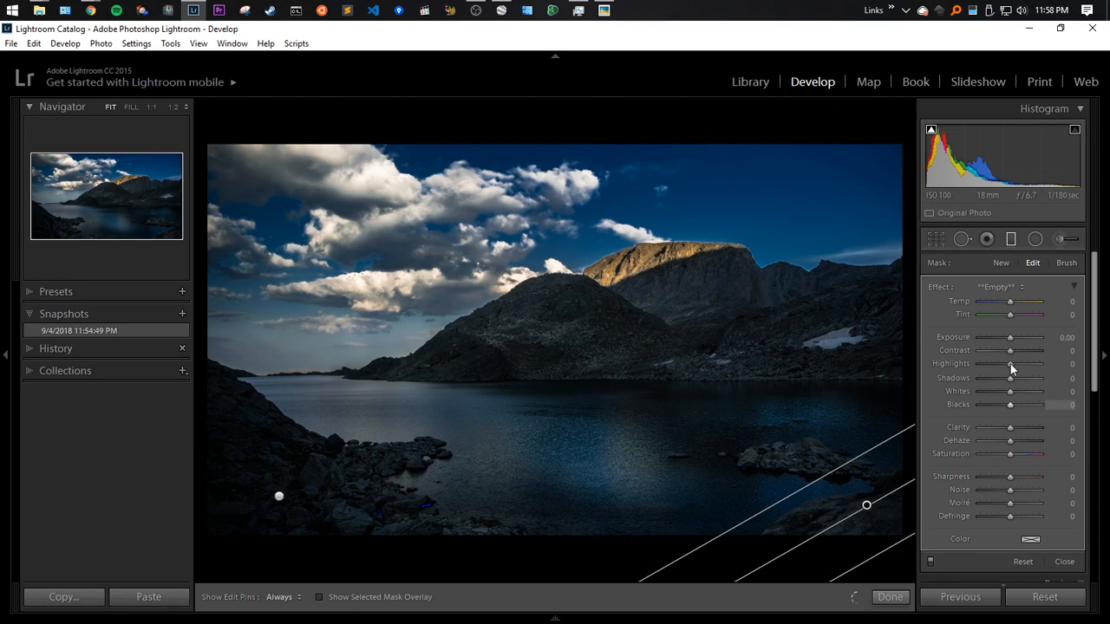
Slightly lower the Exposure of the graduated filter over the lower-right rocks and close the filter
left_click_drag(1010, 337, 1001, 338)
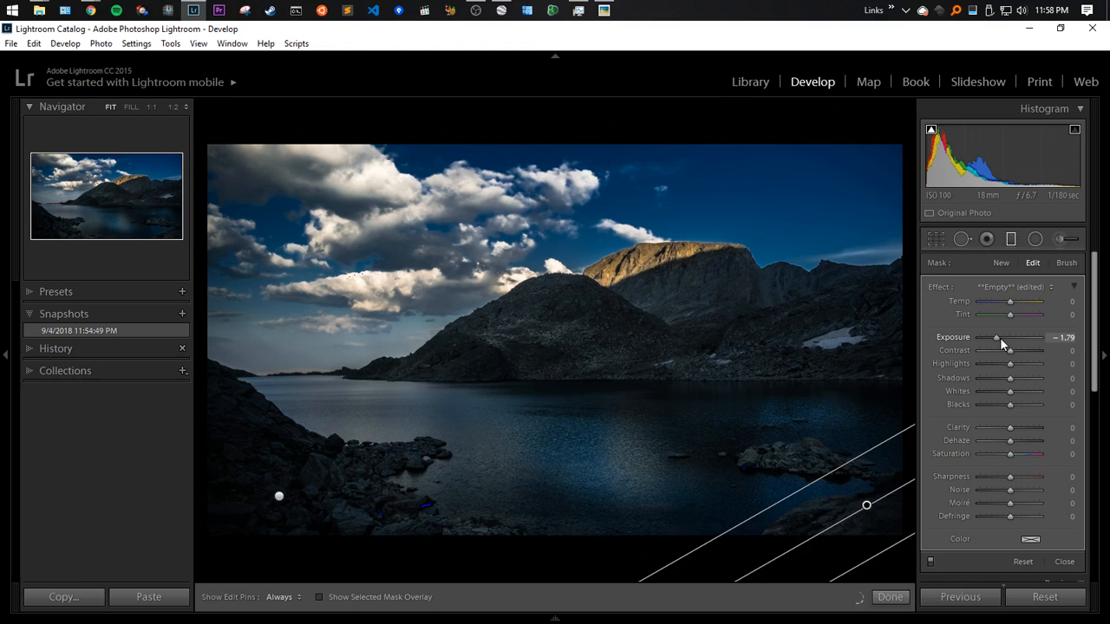
left_click_drag(1001, 340, 1006, 340)
left_click(893, 596)
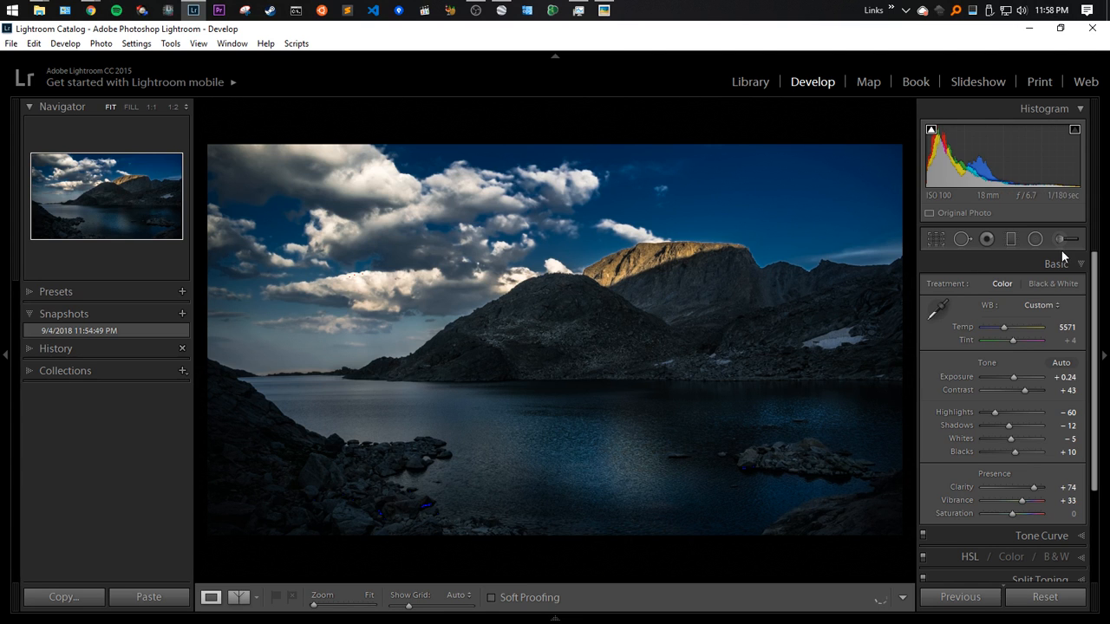
Draw a wide, flat radial filter around the small rocky island in the lake and invert its mask
left_click(1035, 239)
left_click_drag(783, 457, 796, 433)
left_click(968, 578)
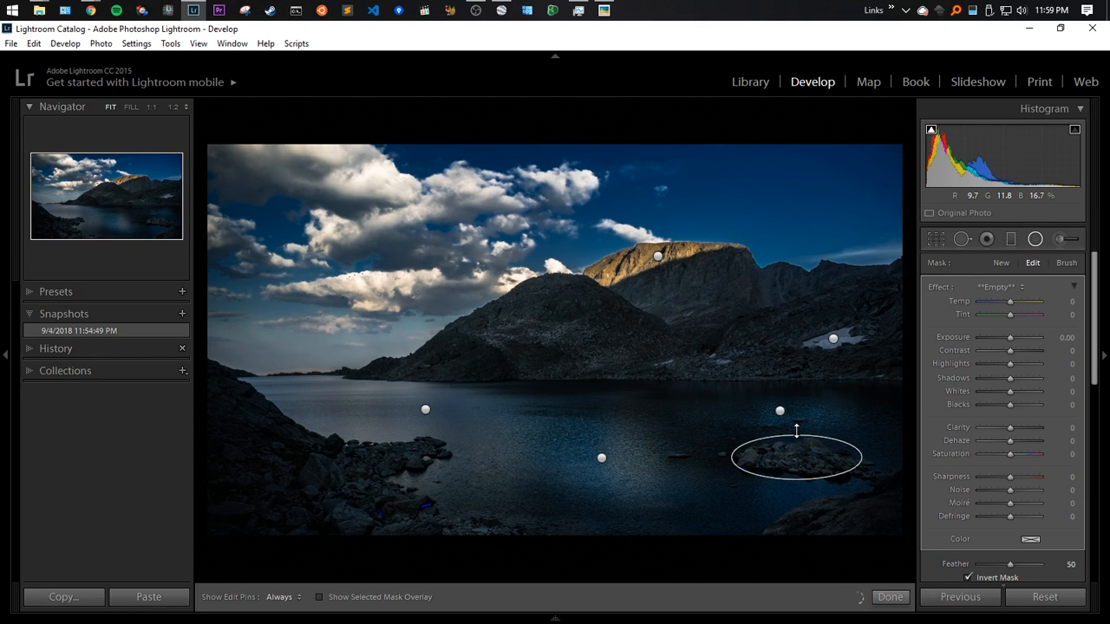
Set the rocky island filter's Temp to 8 and its Exposure to 0.10
left_click(1010, 340)
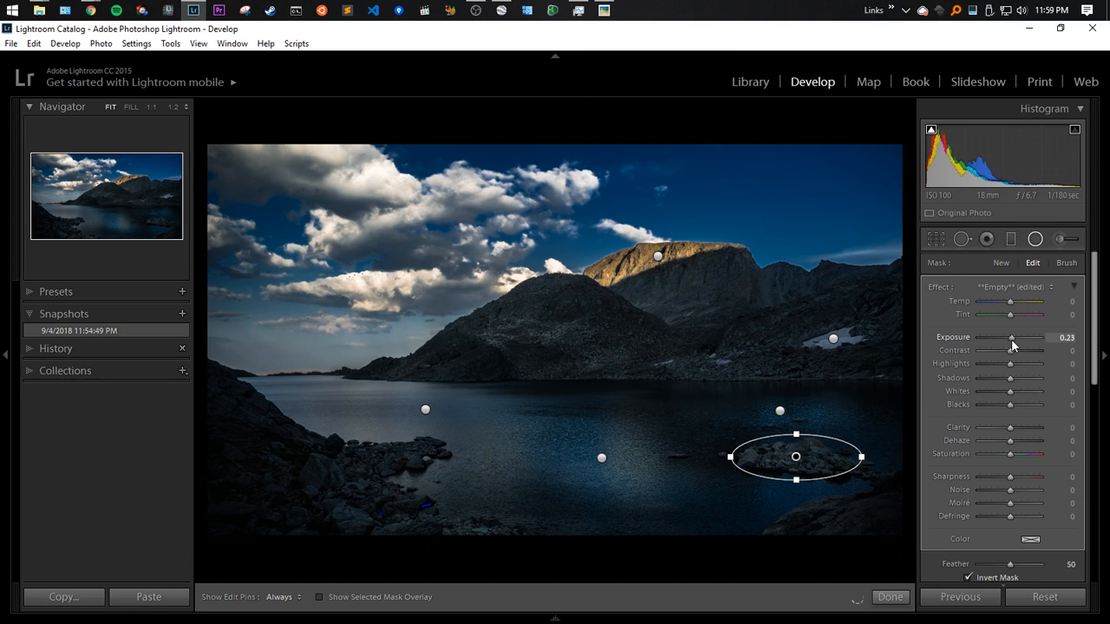
left_click(1014, 302)
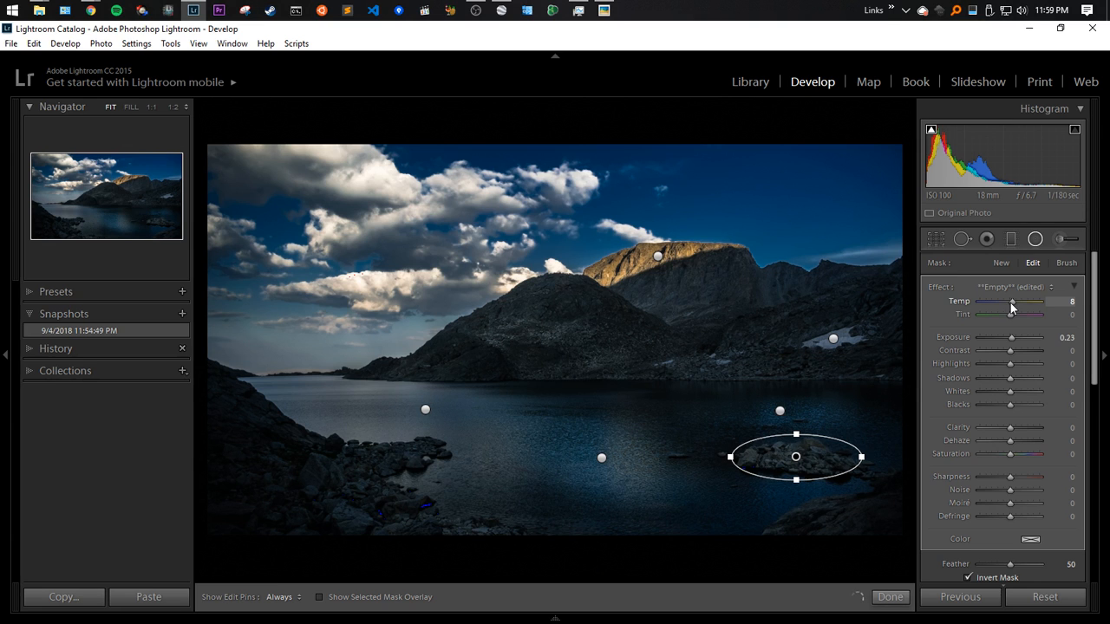
left_click(1060, 338)
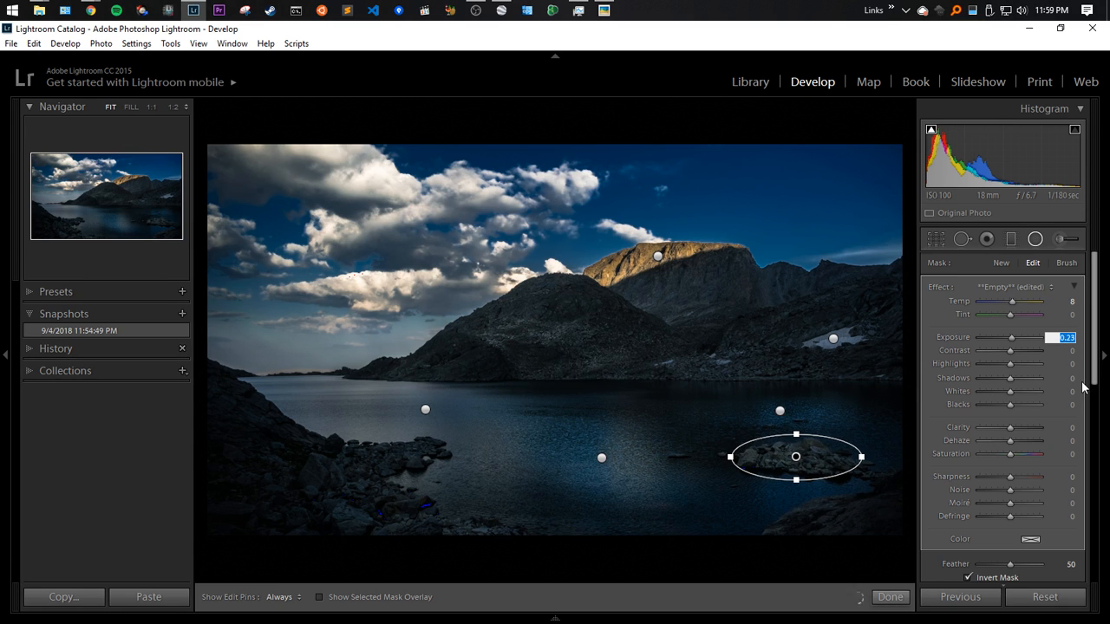
type("0.18")
key("Return")
left_click(1066, 337)
type("0")
key("Return")
left_click(890, 596)
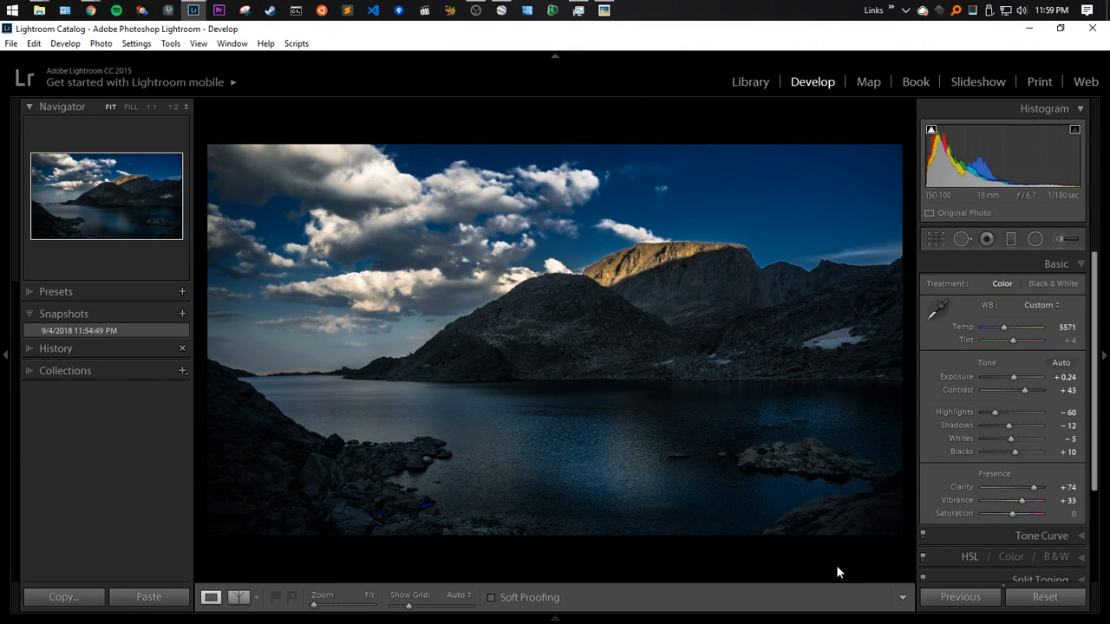
Reselect the rocky island's radial filter and set its Sharpness to 8 and Clarity to 10
left_click(1035, 238)
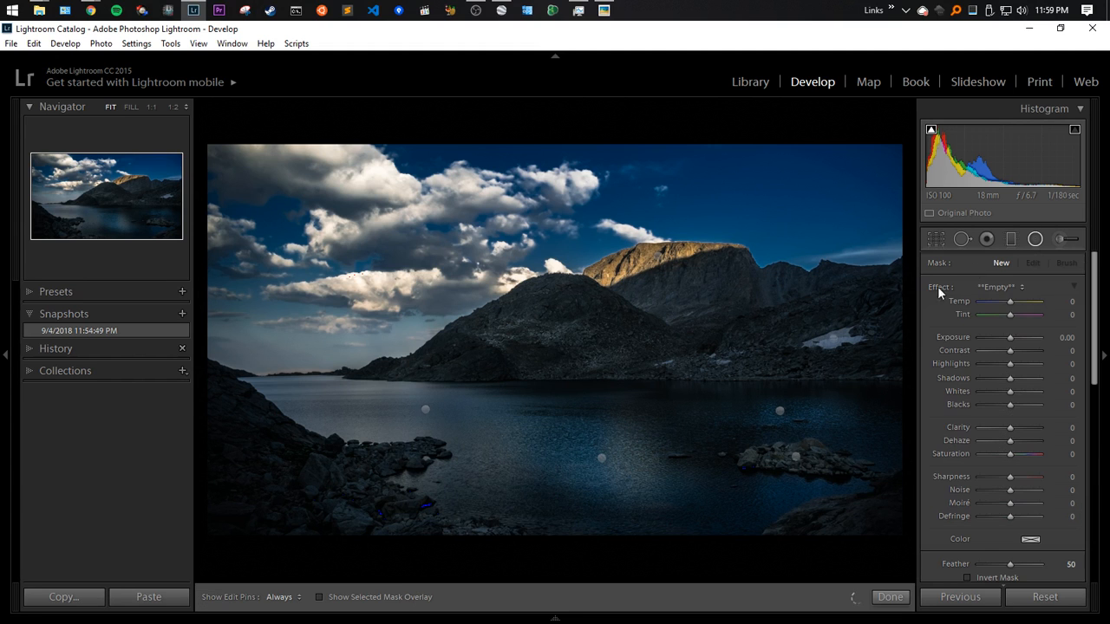
left_click(796, 457)
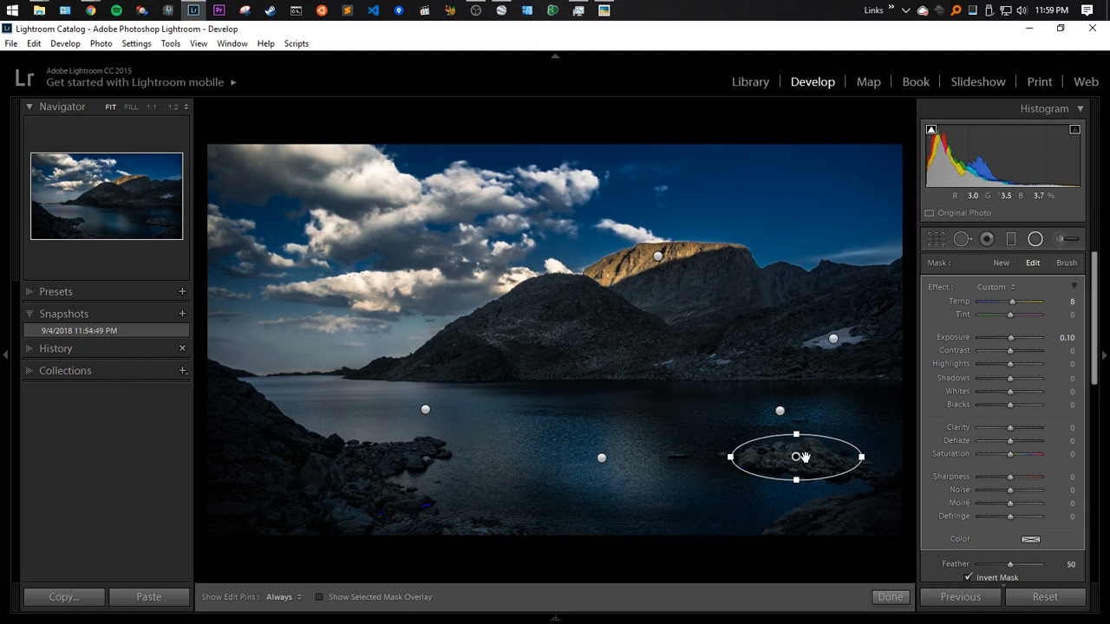
left_click(1012, 480)
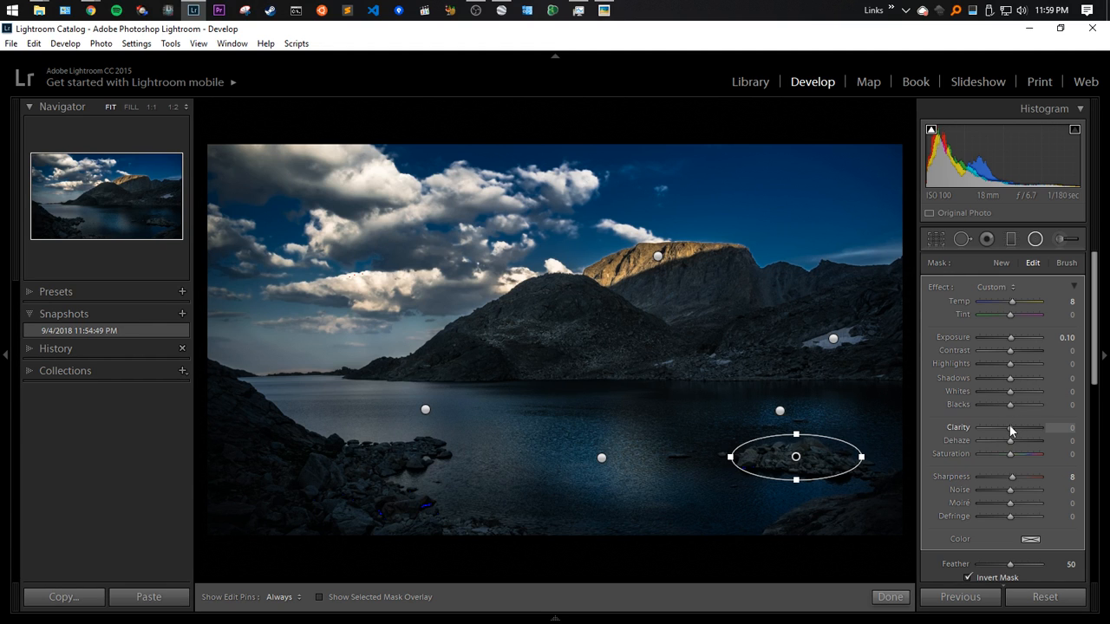
left_click(1014, 428)
left_click_drag(1013, 427, 1015, 428)
left_click(890, 596)
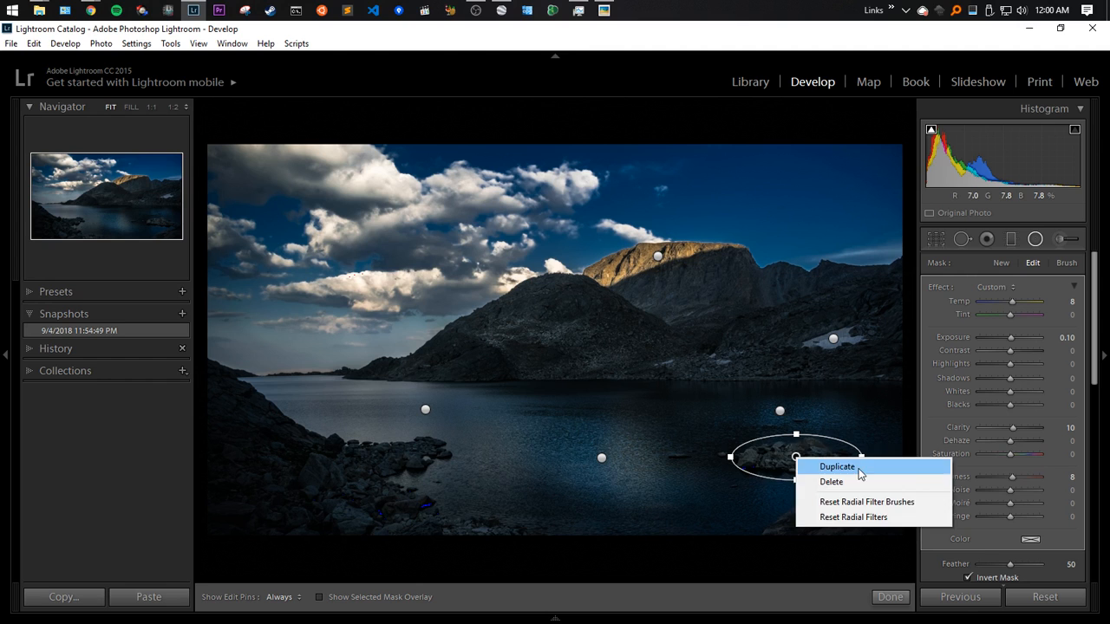
Duplicate the island's radial filter, move the copy onto the rocks jutting from the left shore, and tilt it to fit them
left_click(860, 468)
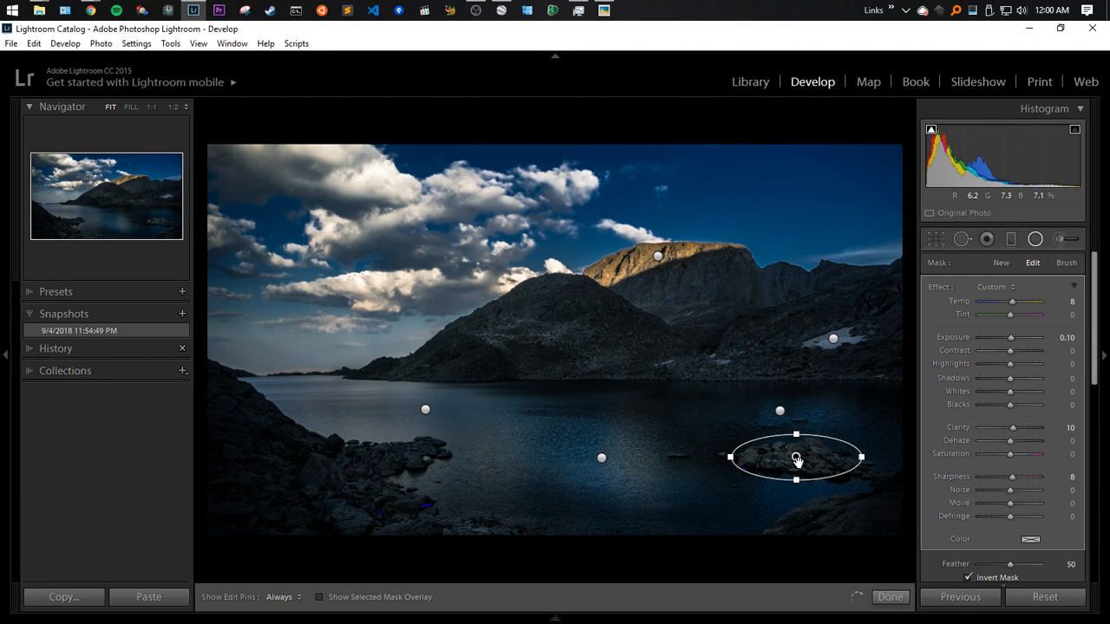
left_click_drag(796, 459, 400, 461)
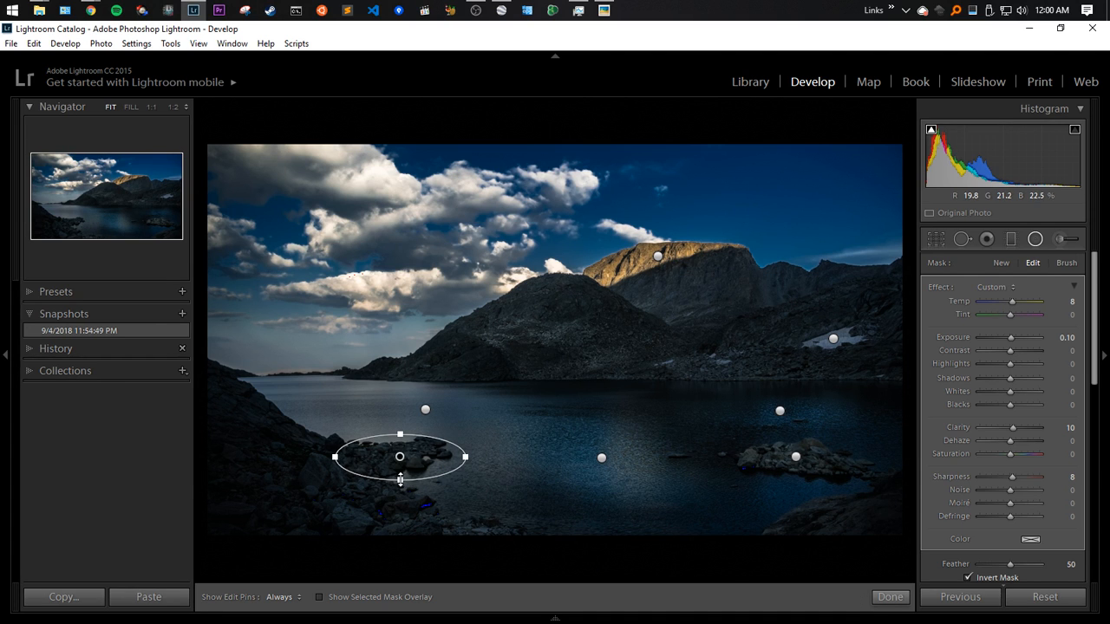
left_click_drag(401, 480, 462, 462)
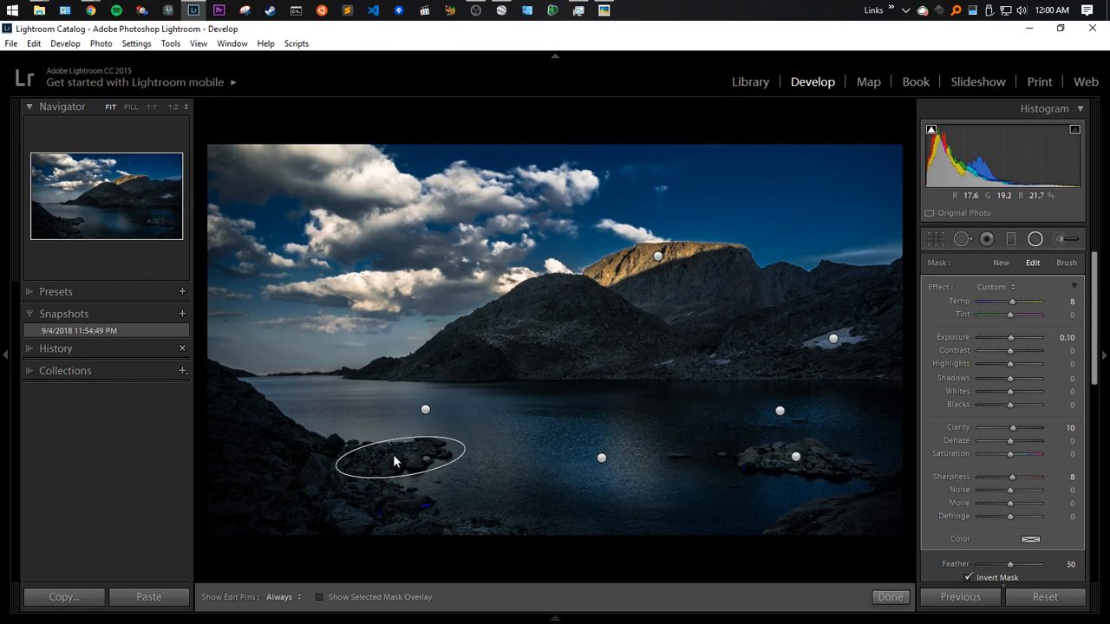
left_click_drag(393, 462, 389, 459)
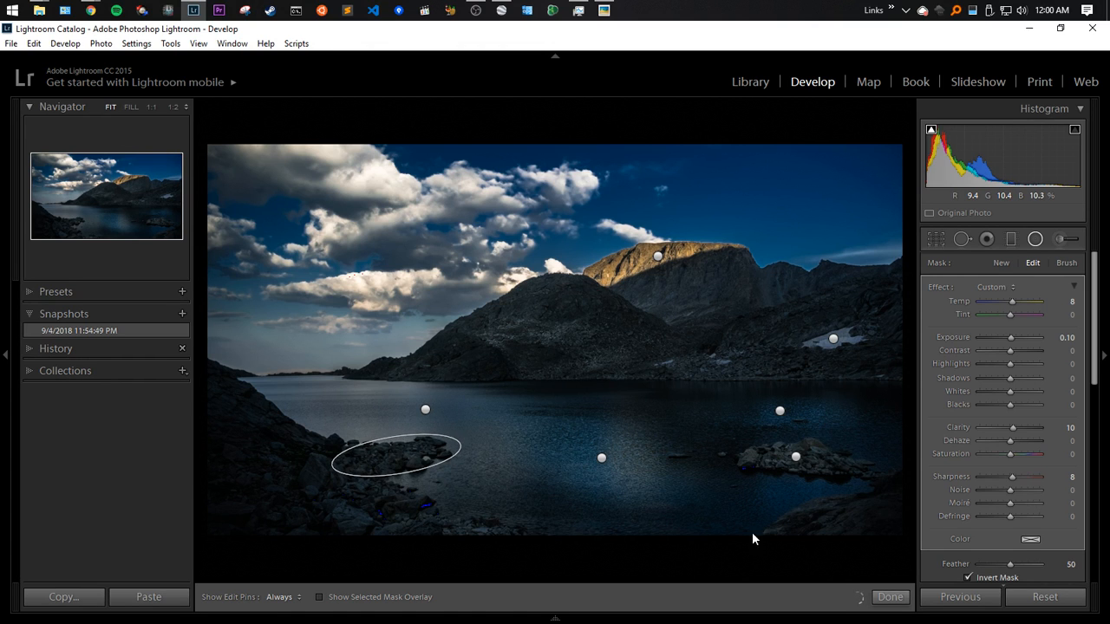
left_click(891, 597)
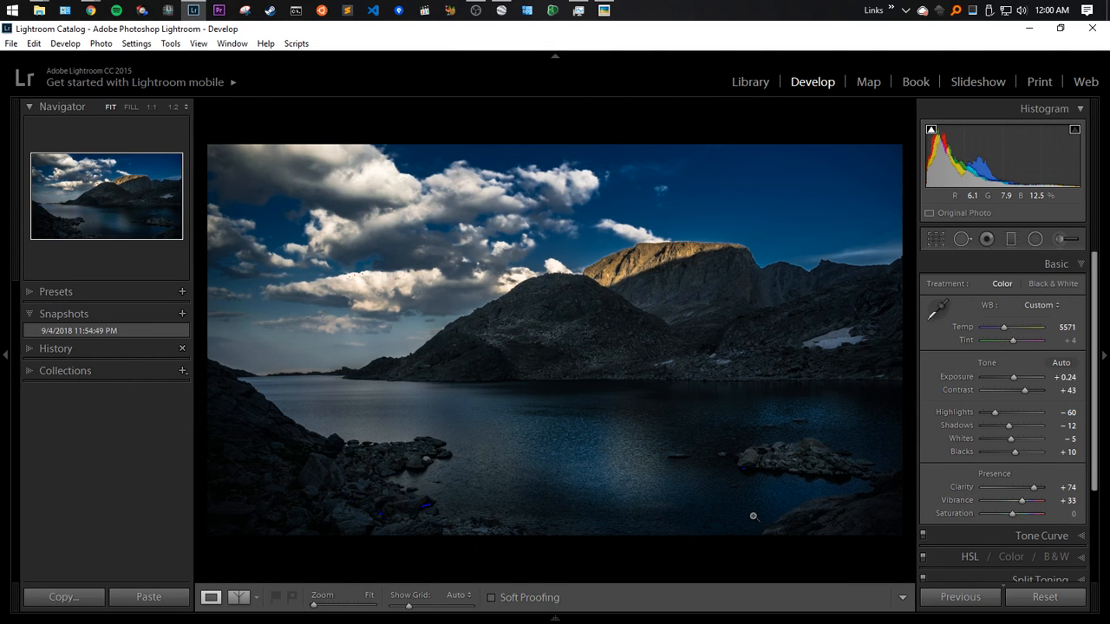
Set the Exposure of the rocky island's radial filter to 0.08 and finish editing the filter
left_click(1035, 240)
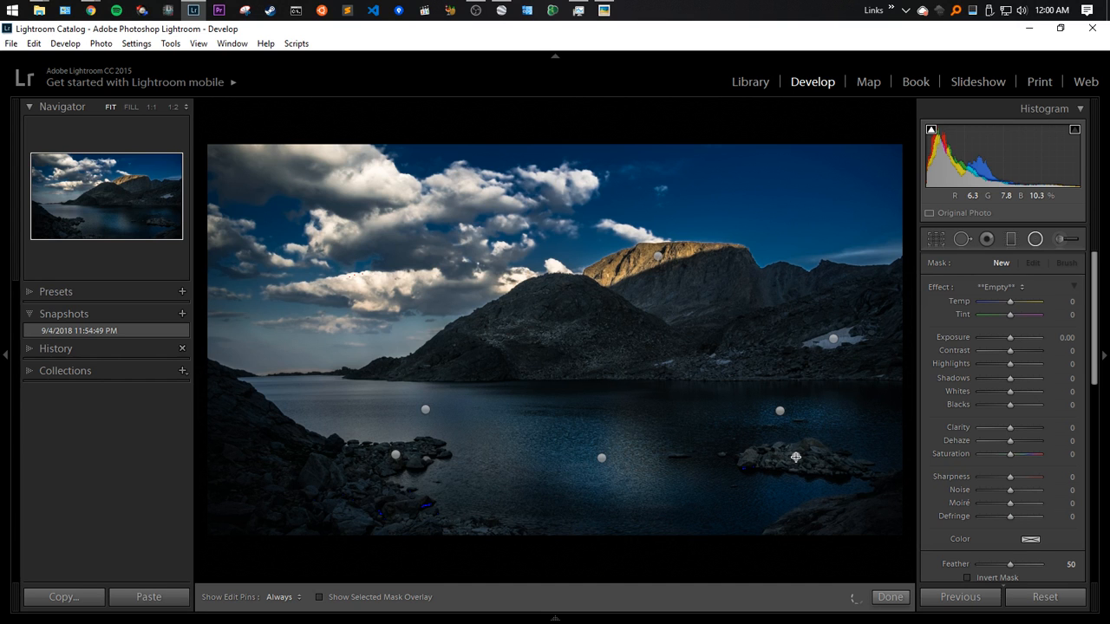
left_click(796, 457)
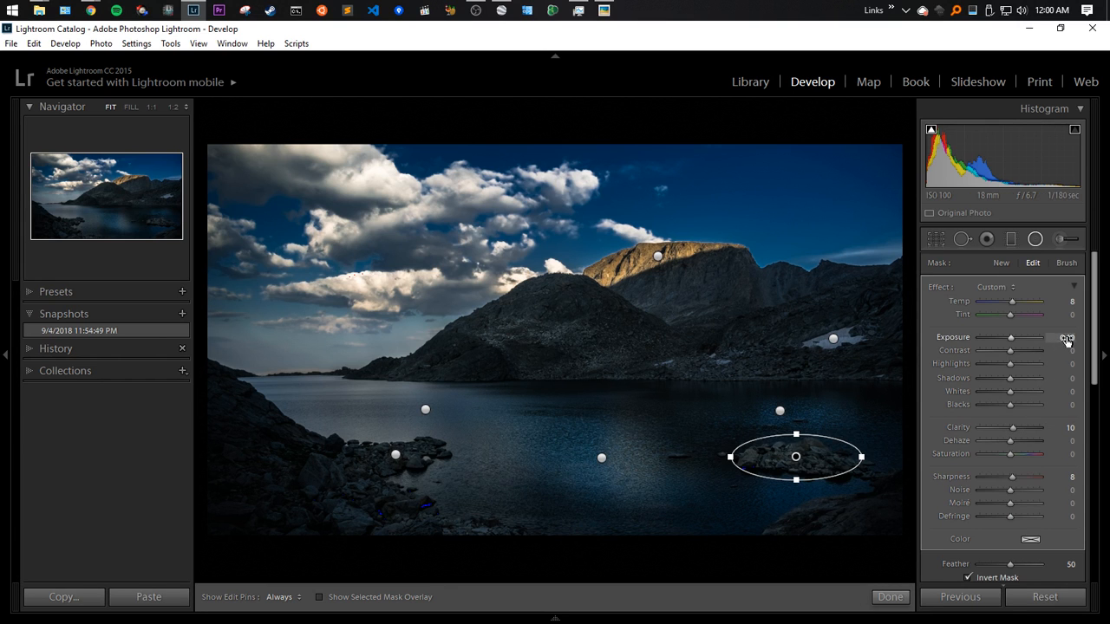
left_click(1066, 337)
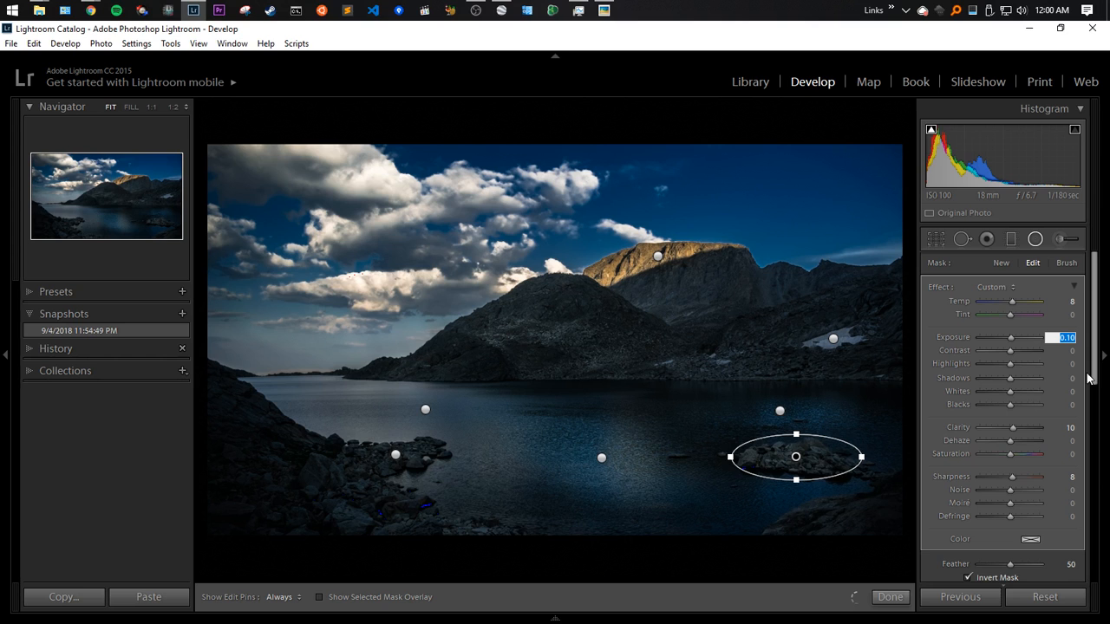
type(".4")
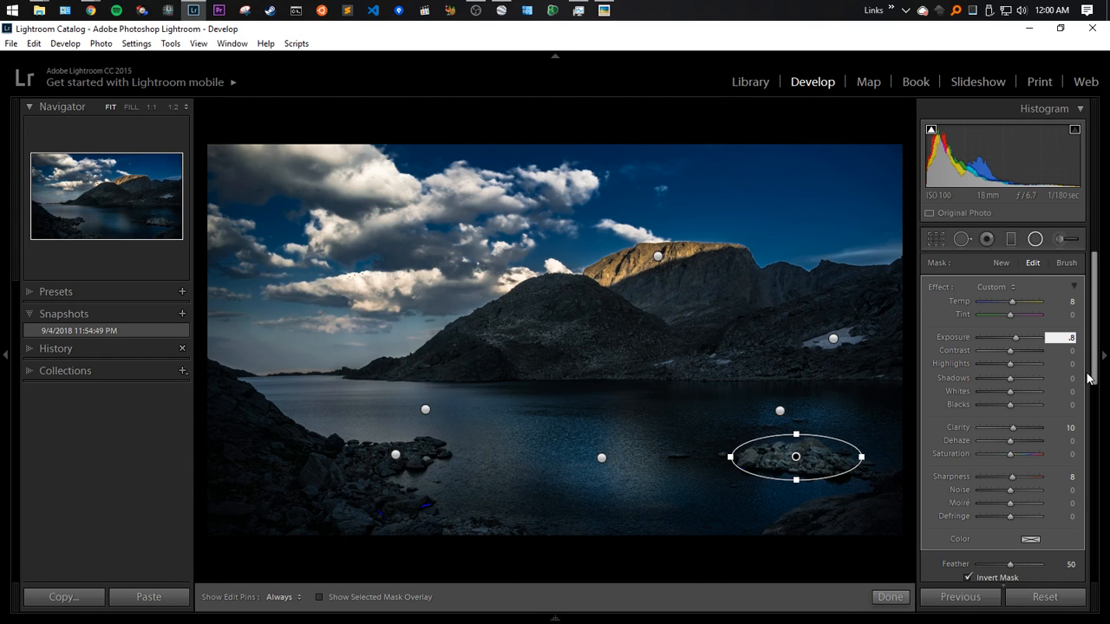
key("BackSpace")
type("08")
key("Return")
key("8")
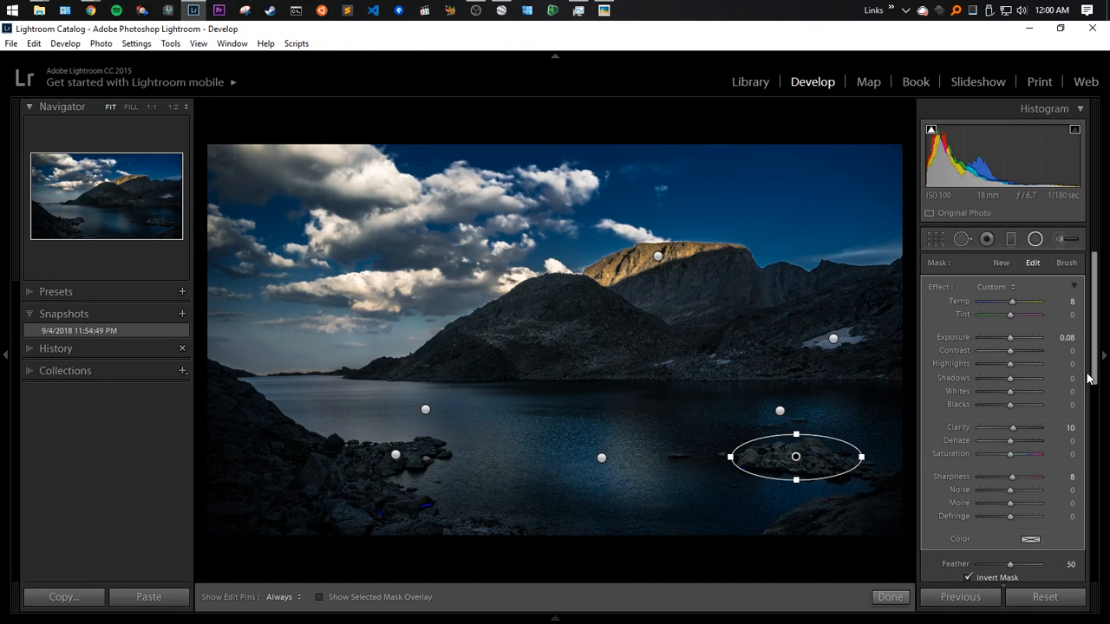
key("8")
left_click(892, 598)
Reselect the radial filter over the left-shore rocks and set its Exposure to 0.23
left_click(1035, 240)
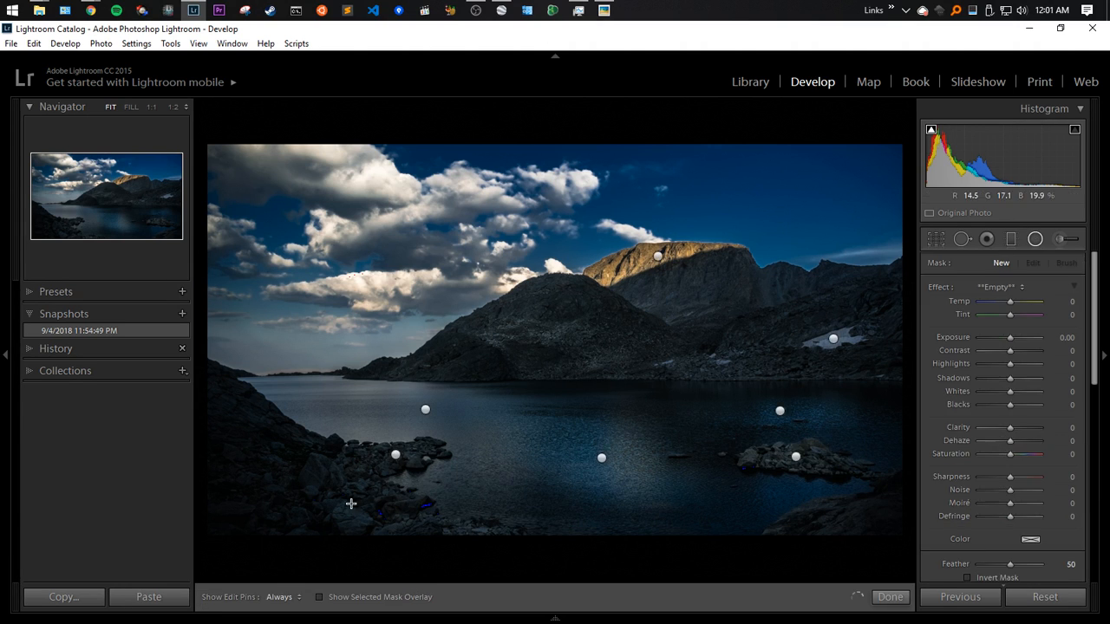
left_click(395, 455)
left_click(1064, 337)
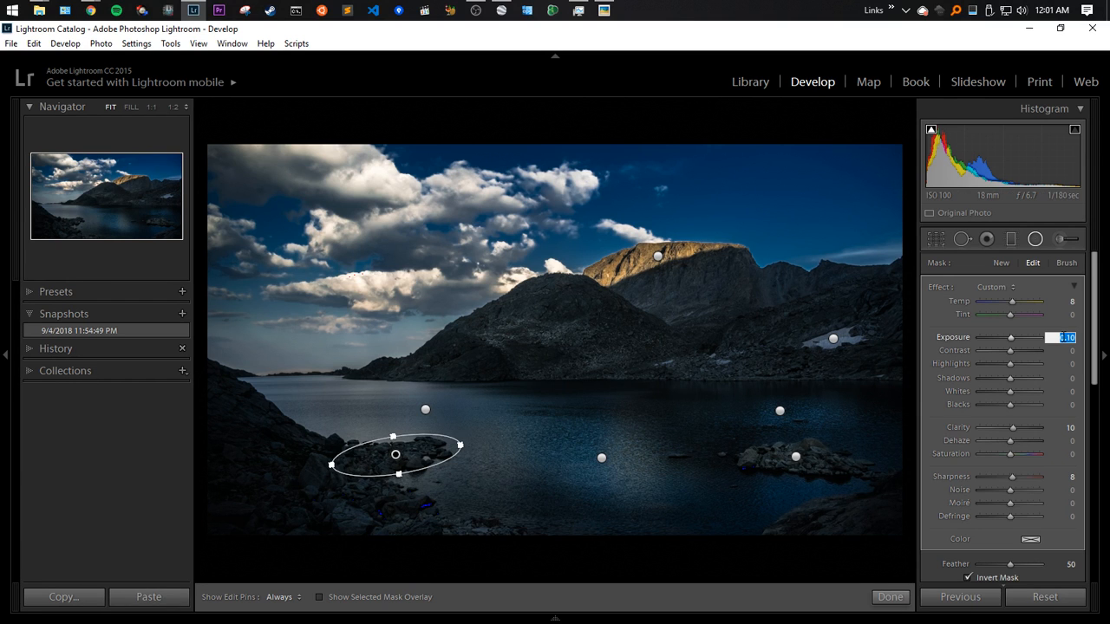
type(".12")
key("Return")
left_click(1069, 336)
key("Return")
left_click_drag(1012, 336, 1012, 337)
Widen the left-shore radial filter to nearly twice its length and shift it further inland over the rocks
left_click_drag(331, 465, 274, 476)
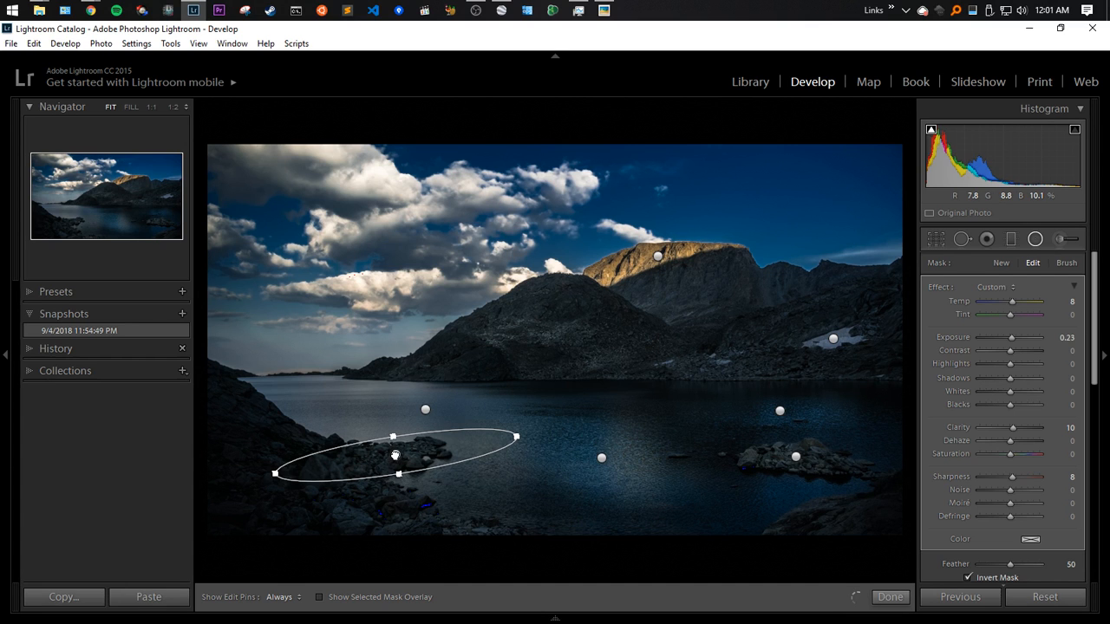
left_click_drag(395, 456, 353, 463)
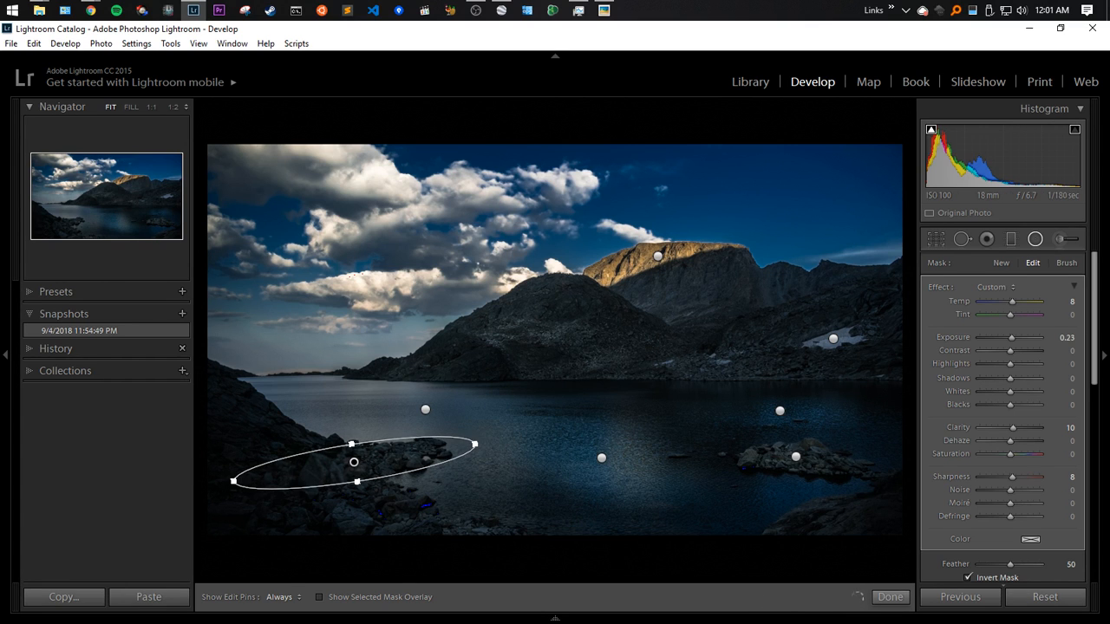
mouse_move(793, 616)
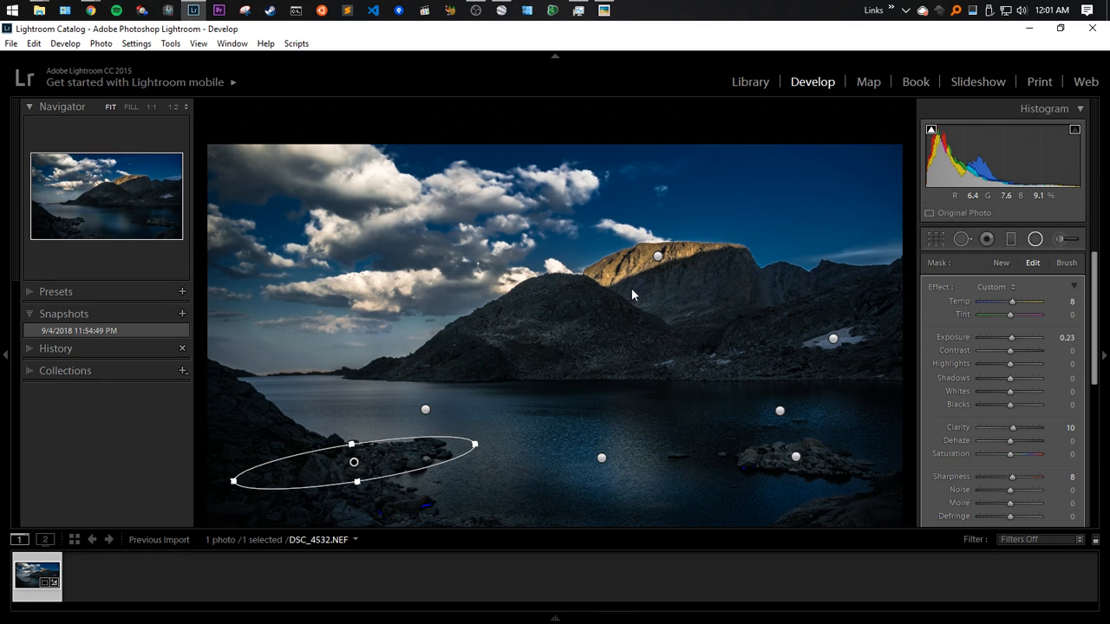
Switch to Task Manager, examine the overall CPU performance graphs, and return to Lightroom
key("ctrl+shift+Escape")
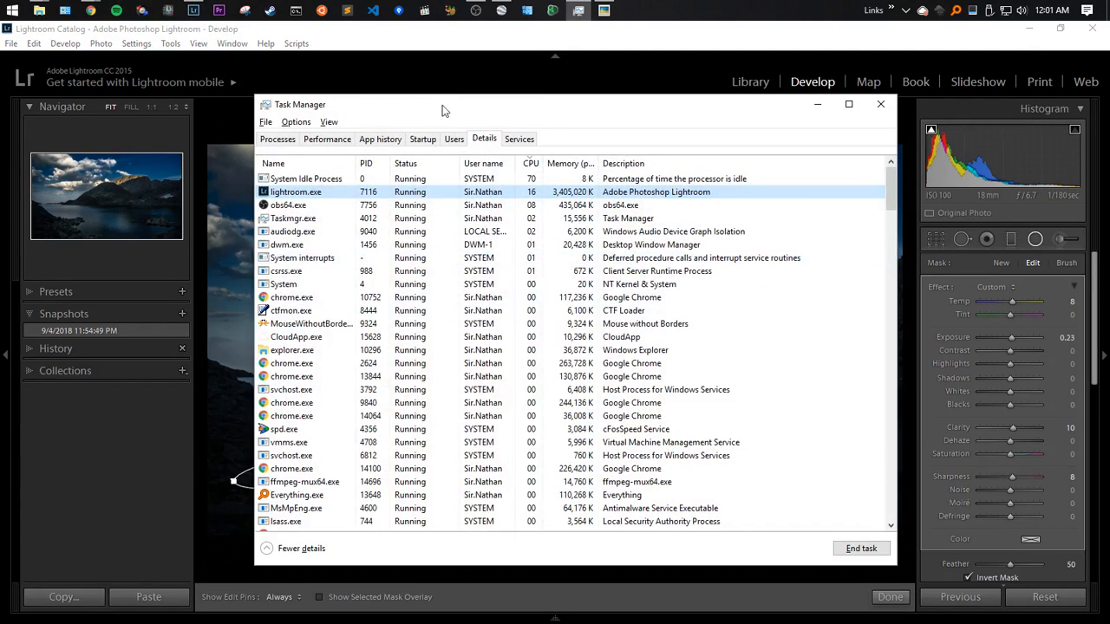
left_click(345, 140)
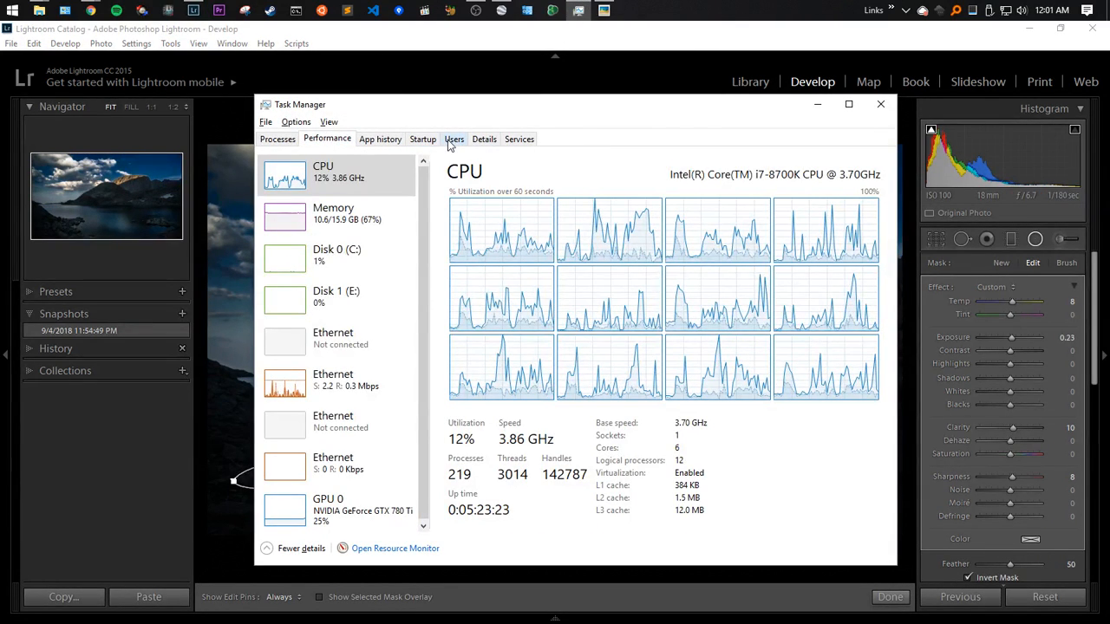
left_click(817, 105)
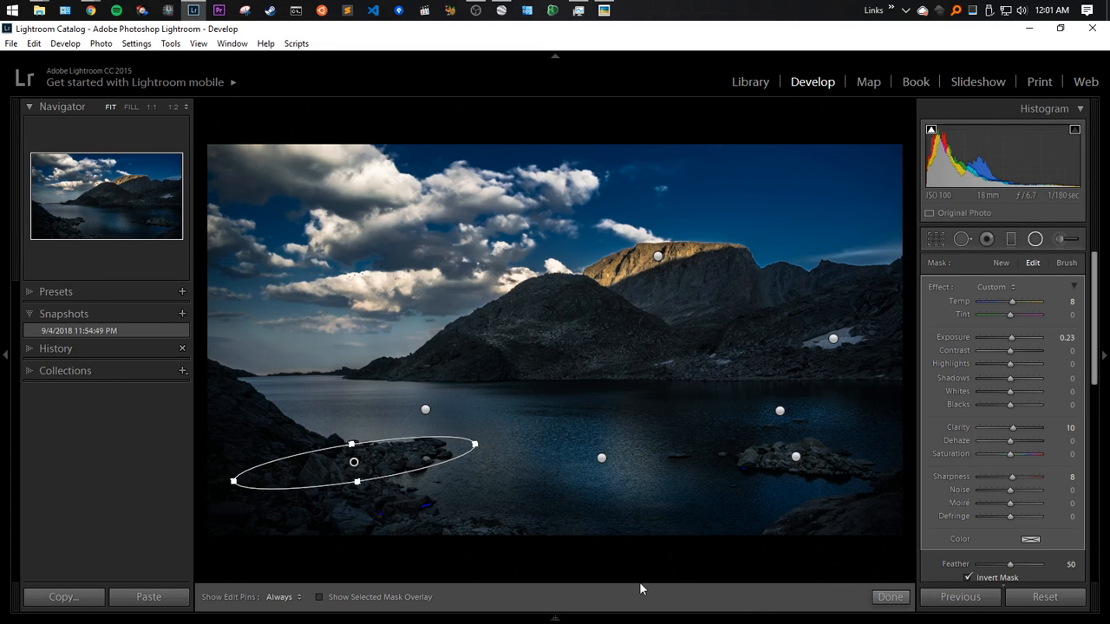
Set the Temp of the left-shore rocks' radial filter to 15
left_click(890, 599)
left_click(1071, 302)
type("100")
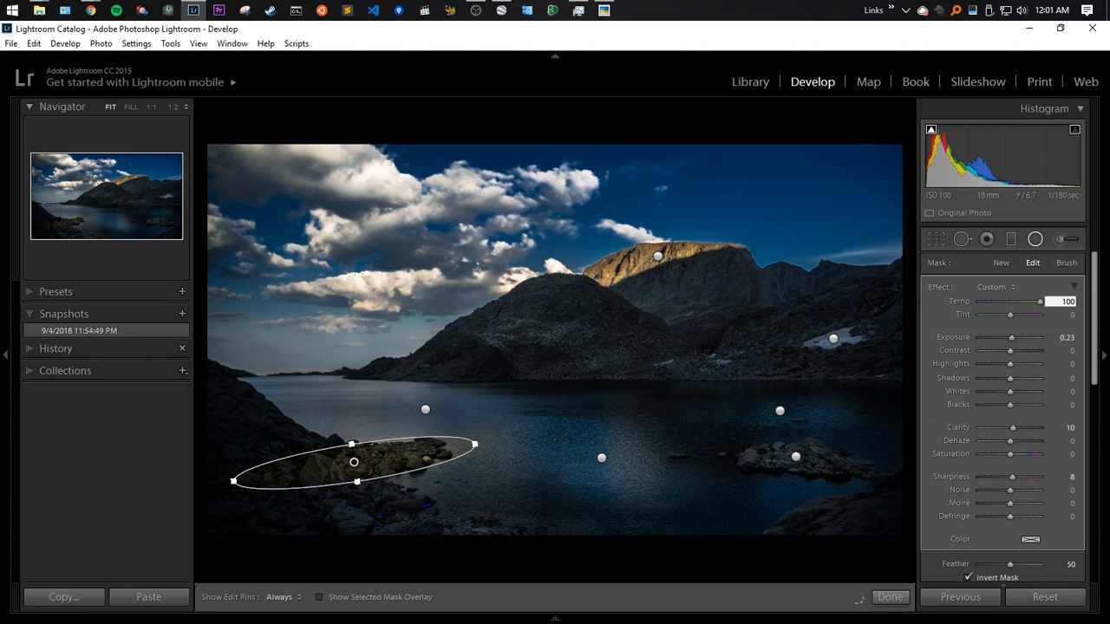
key("BackSpace")
key("Return")
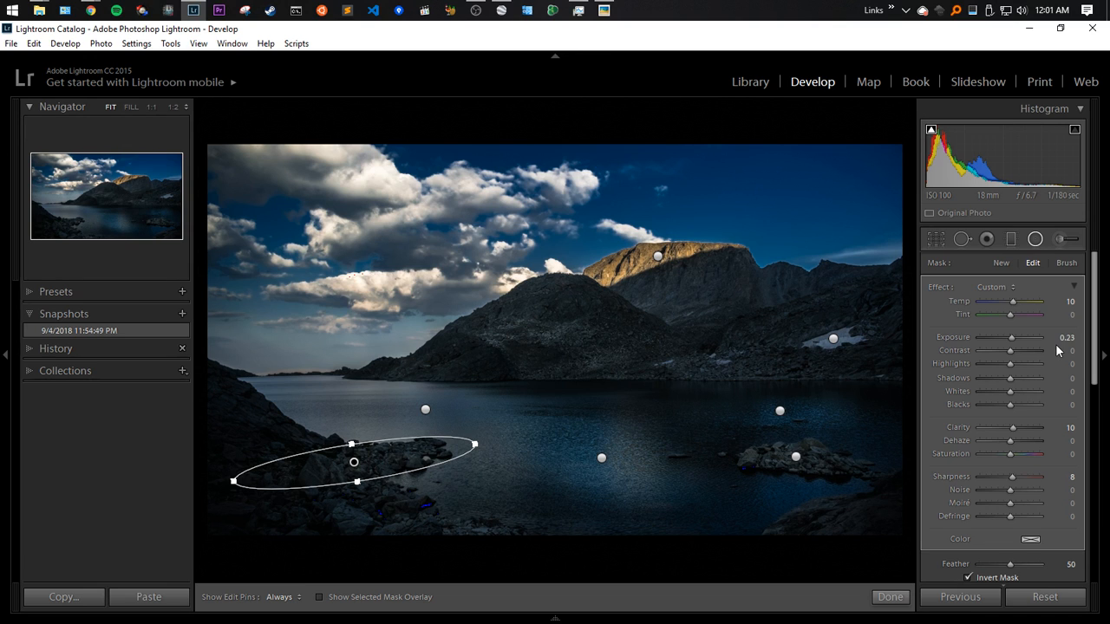
left_click(1071, 301)
type("15")
Fine-tune the Exposure and Temp of the left-shore rocks' radial filter and finish editing it
left_click(1067, 337)
left_click(1084, 360)
type("18")
key("Return")
left_click(1071, 301)
left_click(1016, 302)
left_click(886, 603)
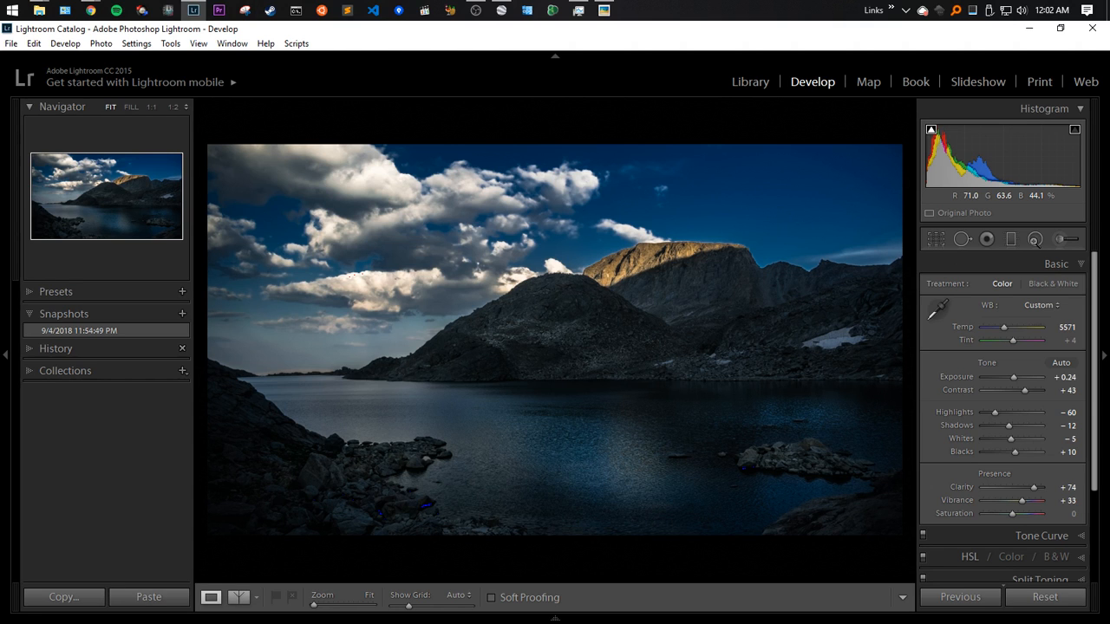
Select the central hill's adjustment brush, show its mask overlay, and extend the mask near the summit with a size 6.0 brush
left_click(1060, 239)
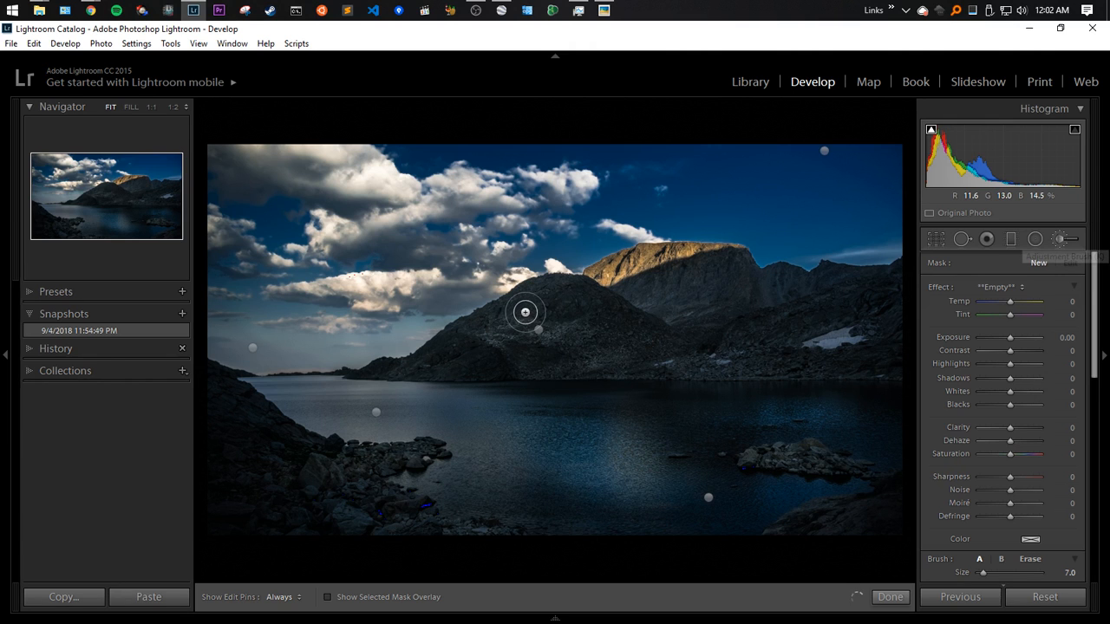
left_click(539, 329)
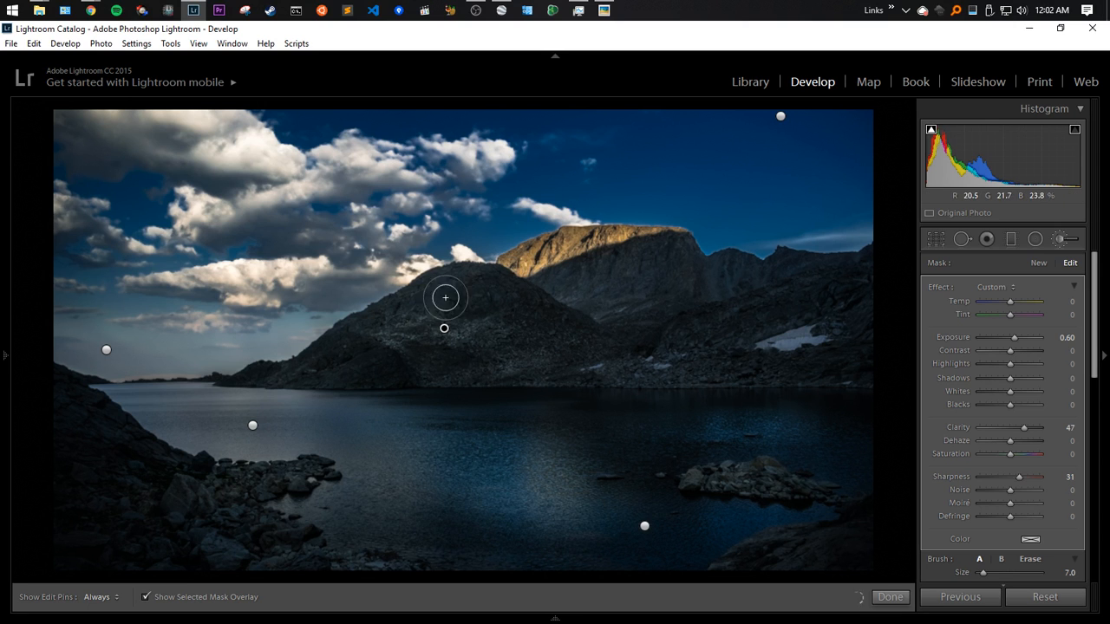
key("o")
mouse_move(441, 324)
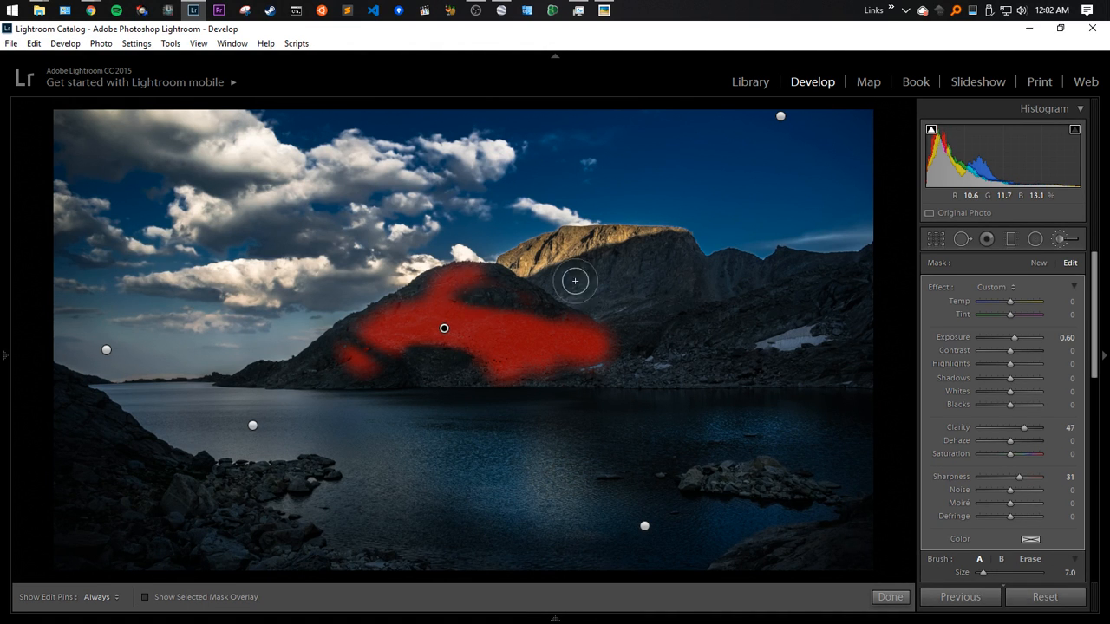
scroll(484, 256, "down", 1)
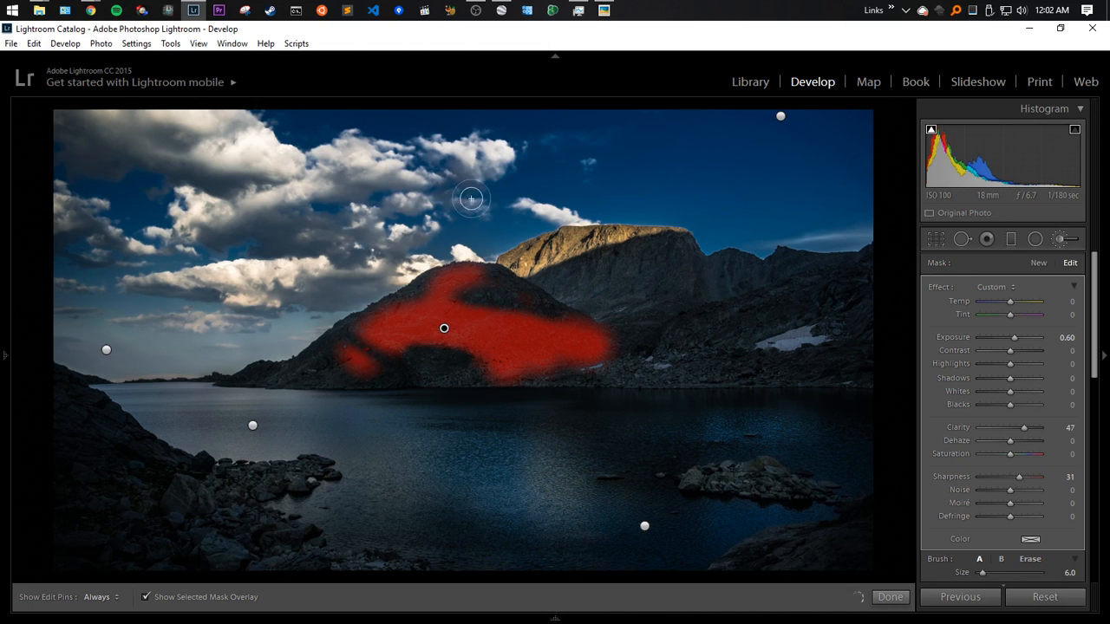
key("h")
mouse_move(464, 281)
left_mouse_down()
mouse_move(488, 280)
mouse_move(454, 280)
mouse_move(478, 280)
left_mouse_up()
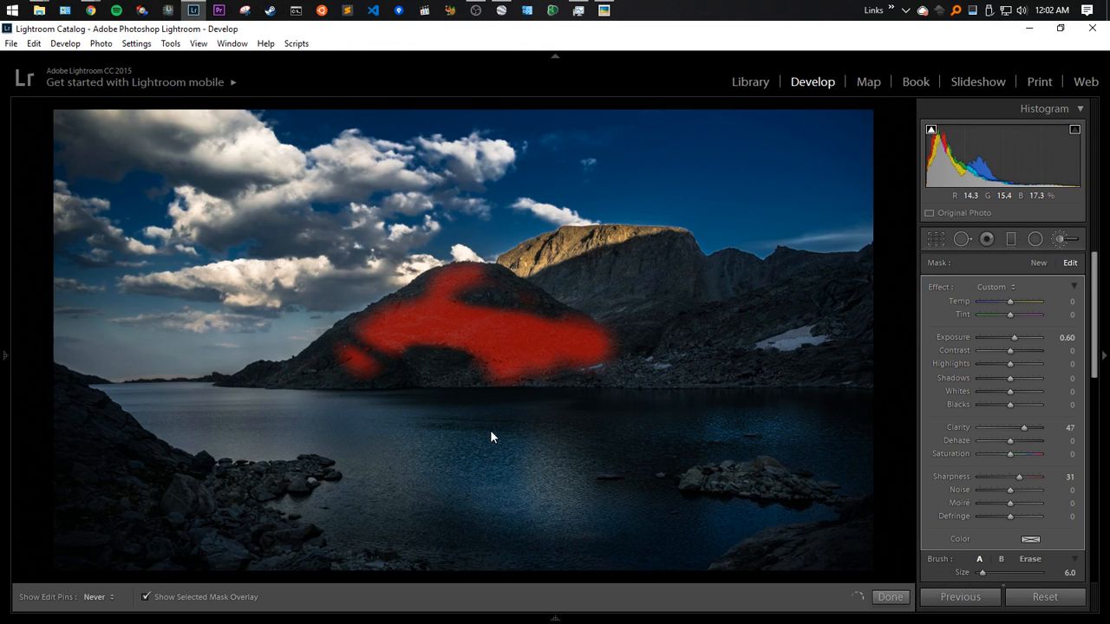
Switch to Task Manager, examine CPU usage, memory usage and Lightroom's process load, and return to Lightroom
key("ctrl+shift+Escape")
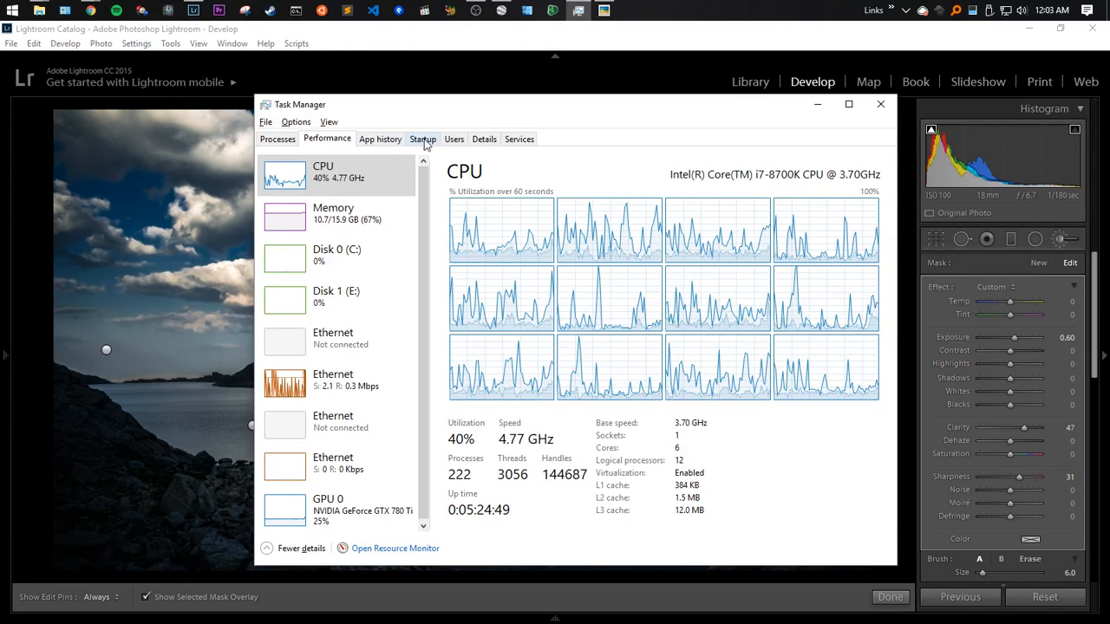
left_click(475, 142)
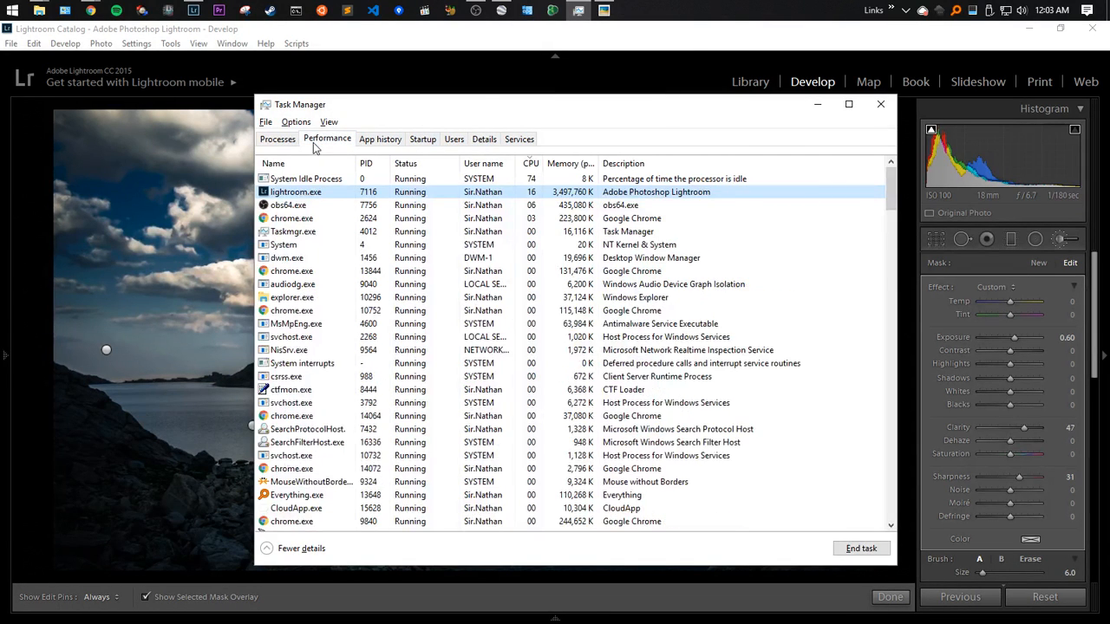
left_click(326, 140)
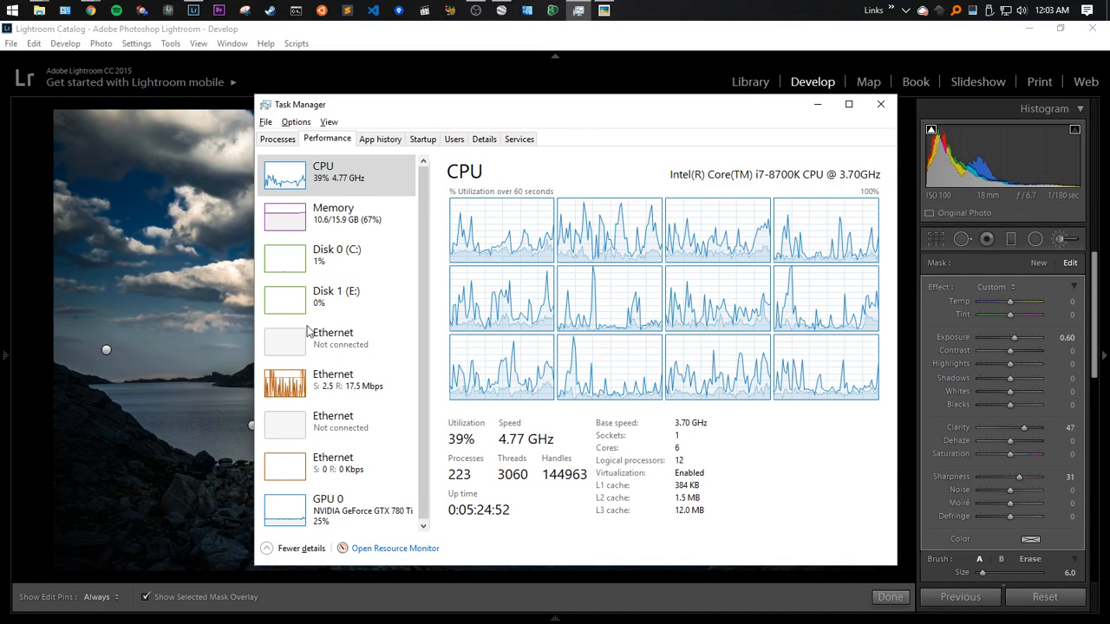
left_click(338, 215)
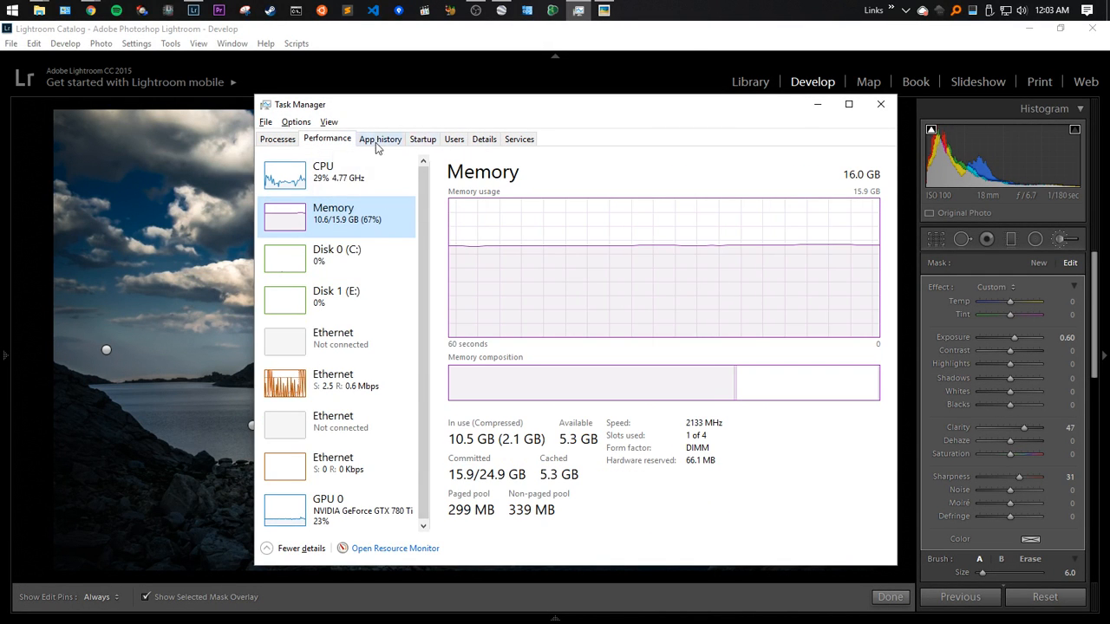
left_click(383, 171)
left_click(478, 139)
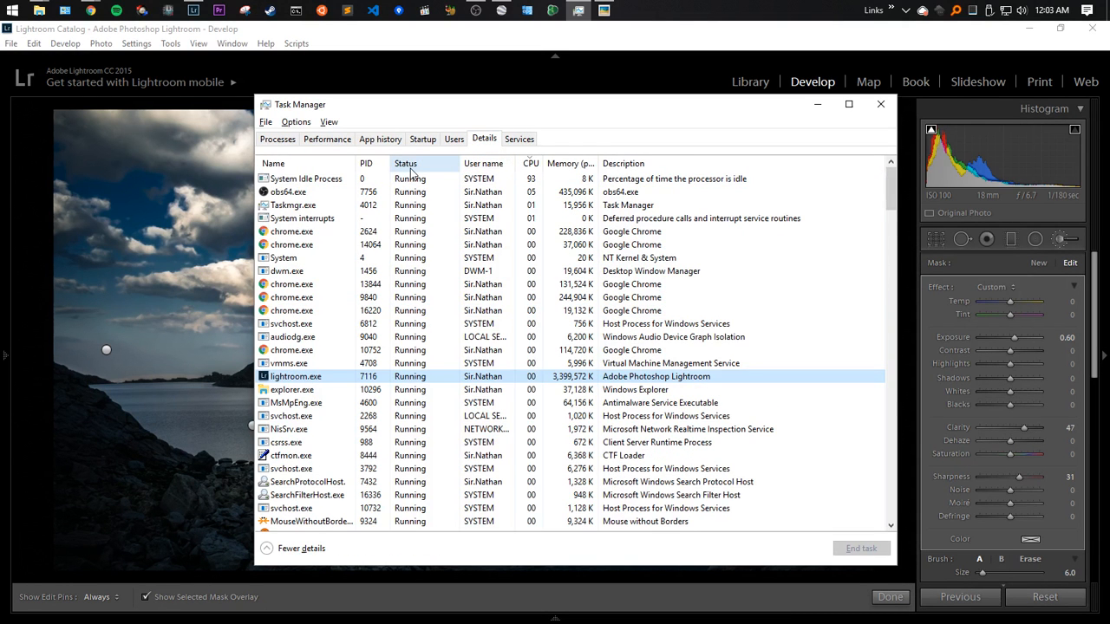
left_click(817, 104)
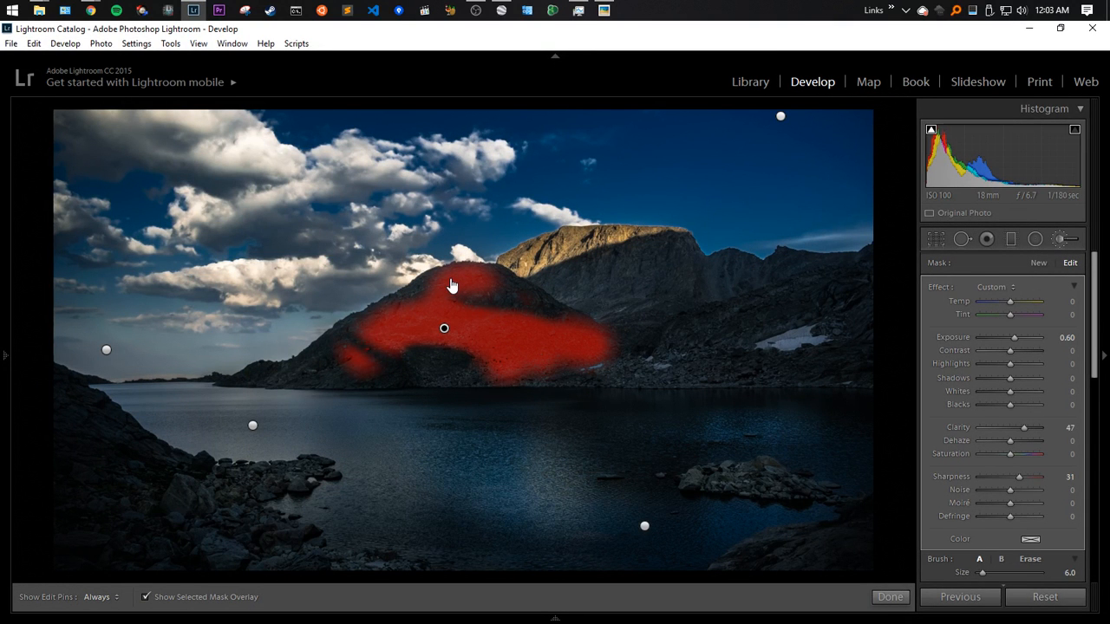
Reduce the brush size to 4.0, add a stroke to the mask beside the central hill's summit, and finish brushing
scroll(464, 280, "down", 2)
key("h")
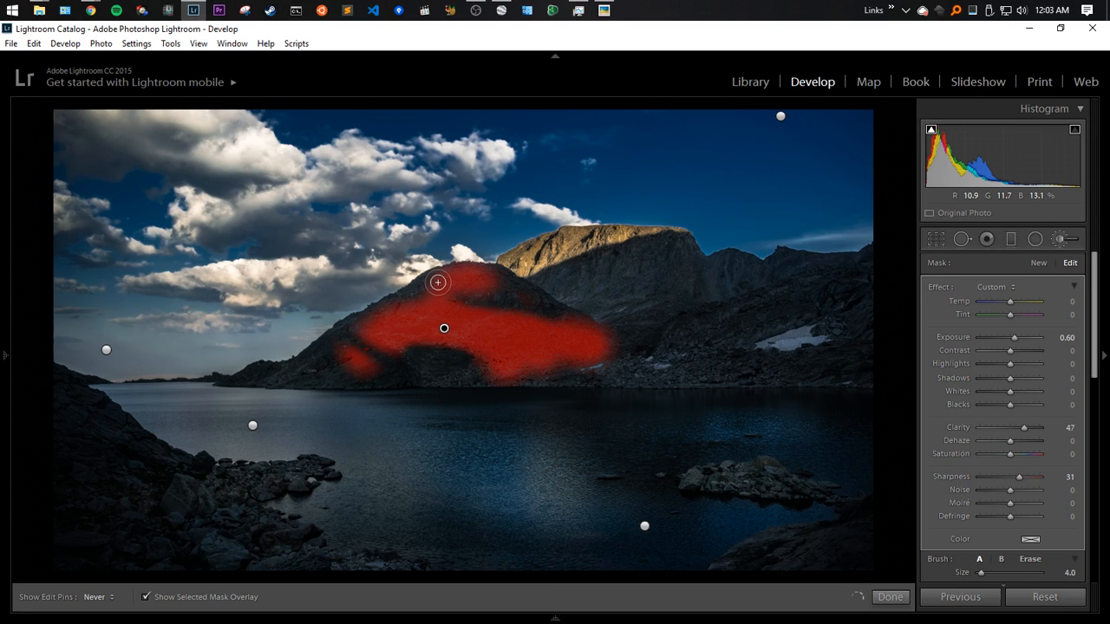
key("h")
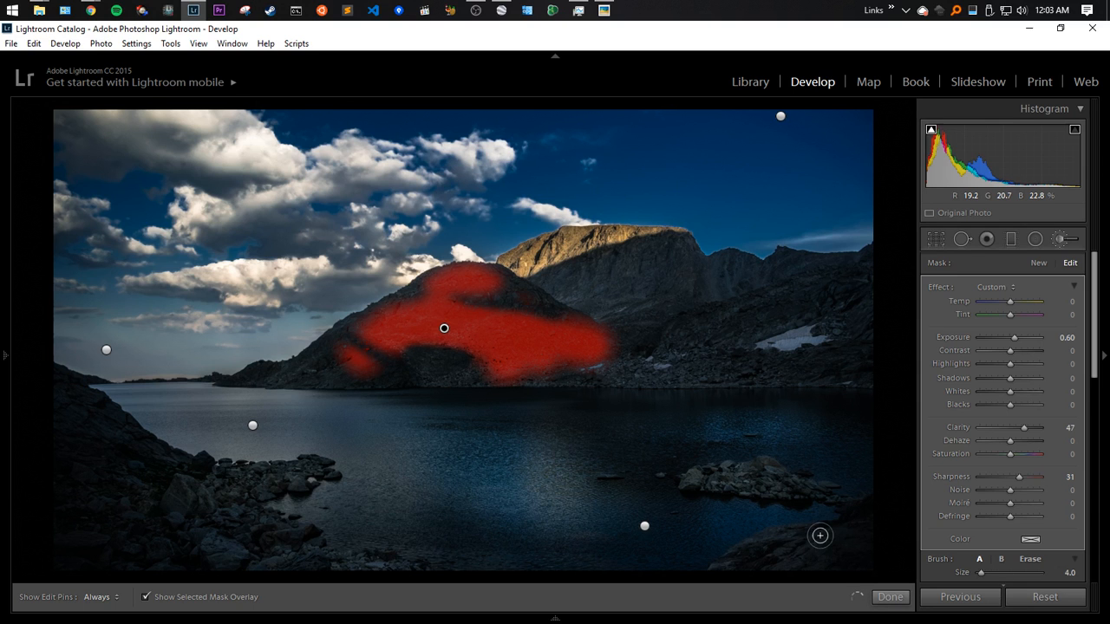
key("k")
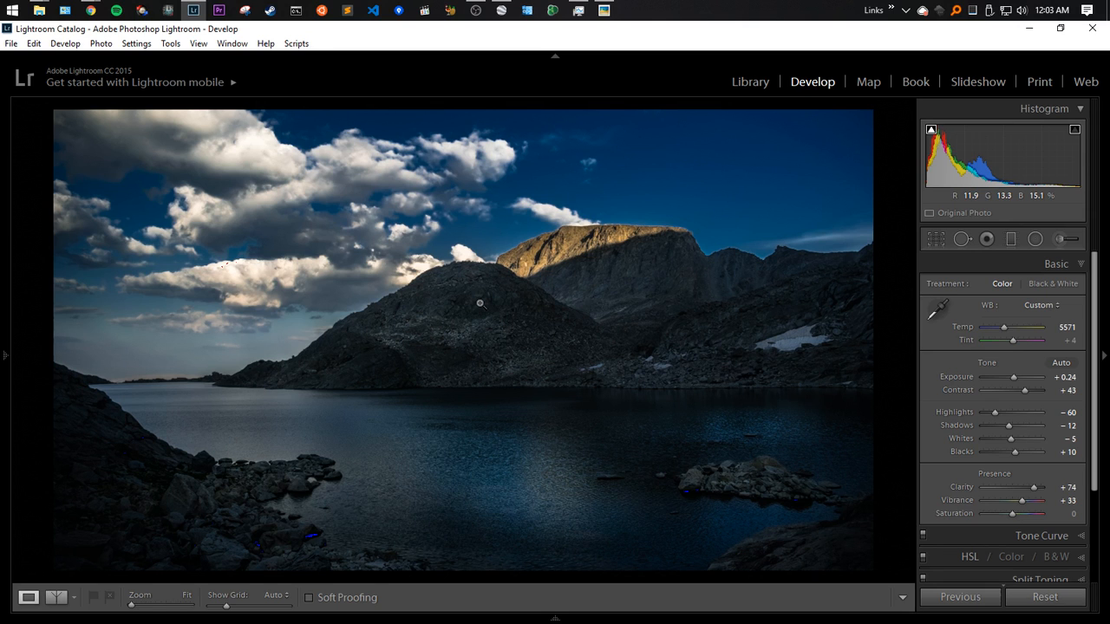
Copy the Import history step's settings to the Before version so the comparison uses the original photo
key("backslash")
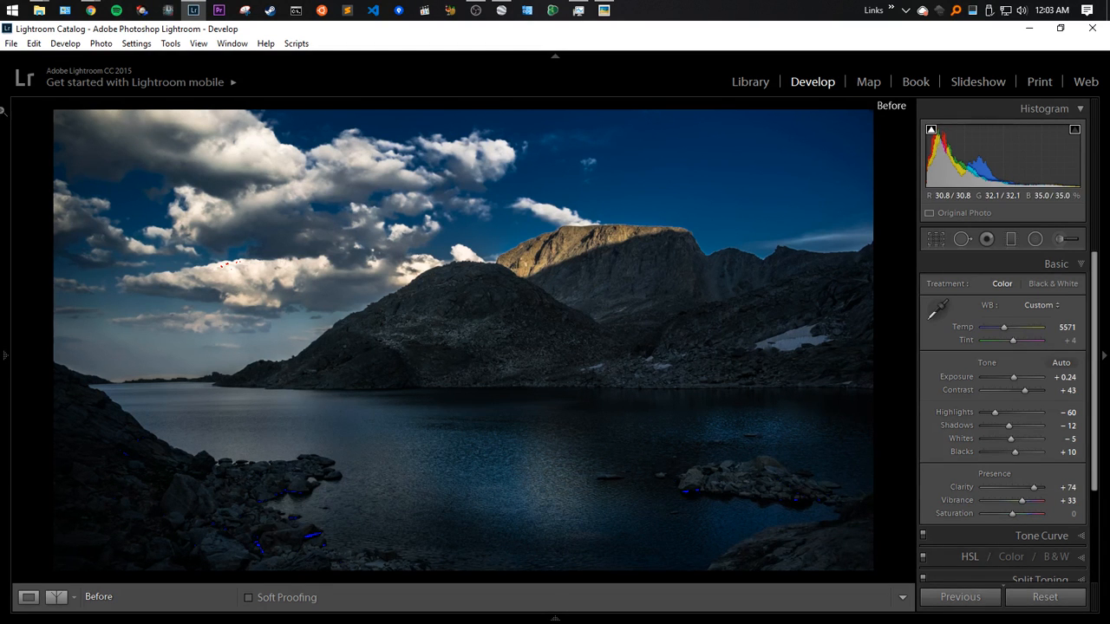
key("backslash")
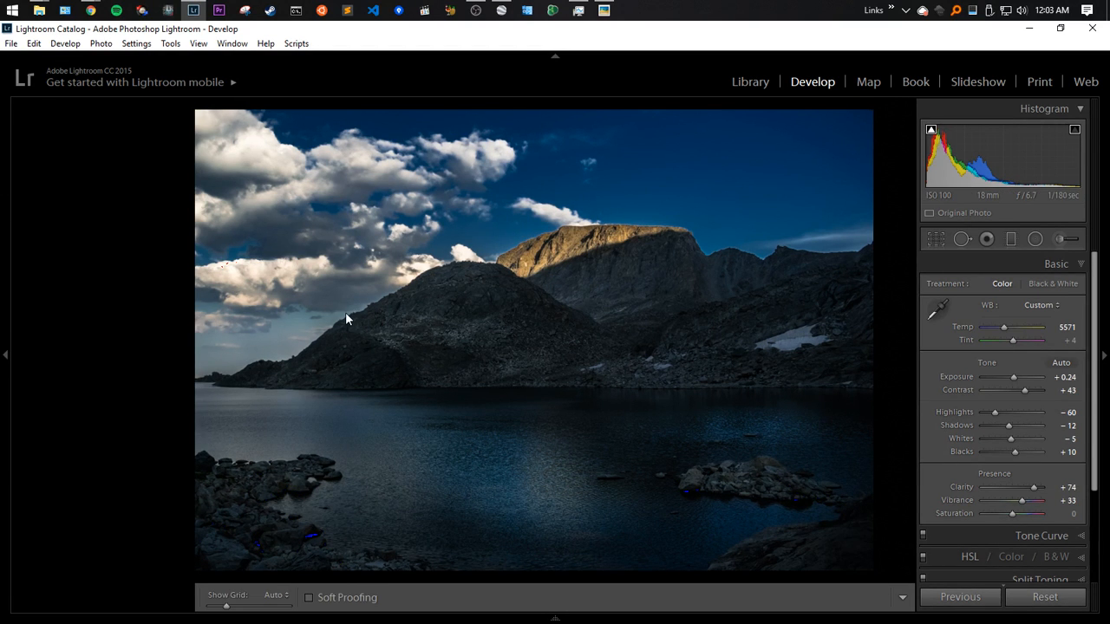
key("F7")
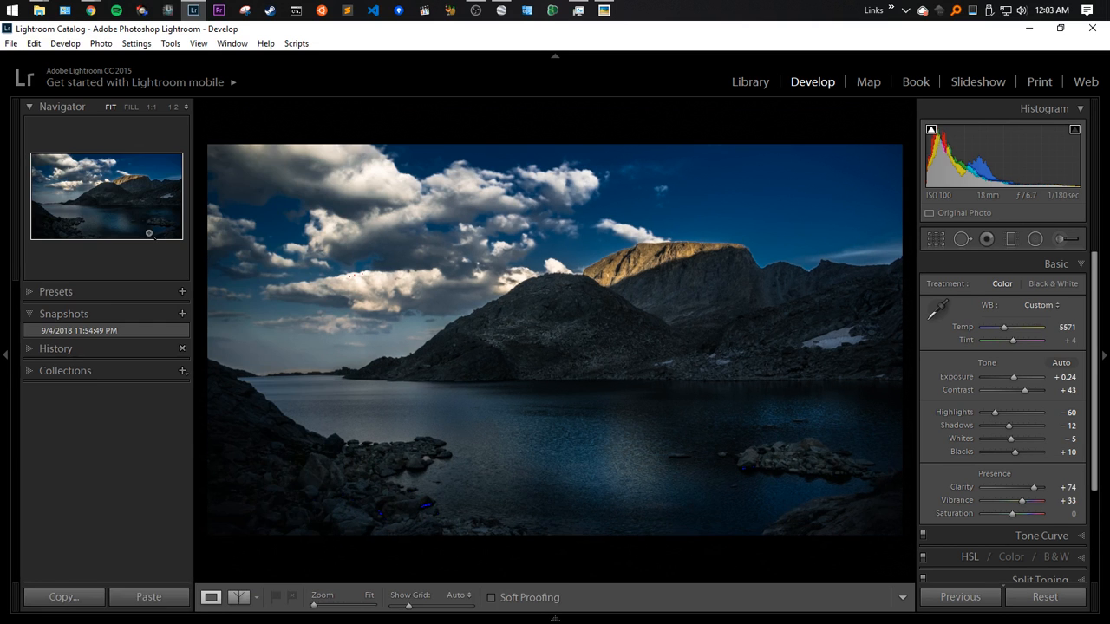
left_click(52, 349)
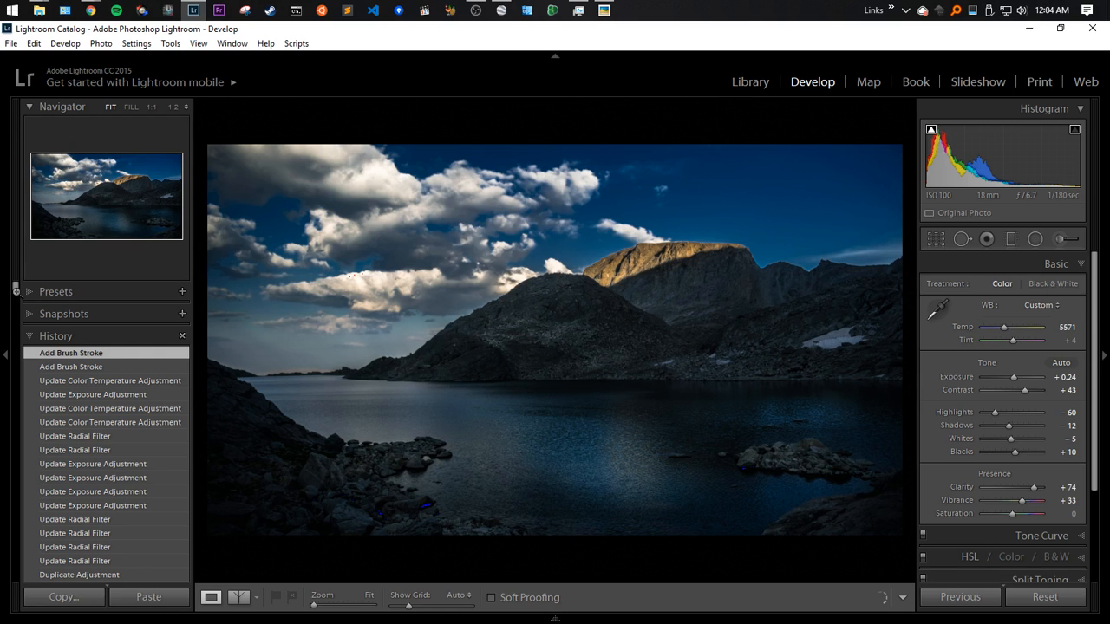
left_click_drag(16, 291, 19, 574)
right_click(96, 548)
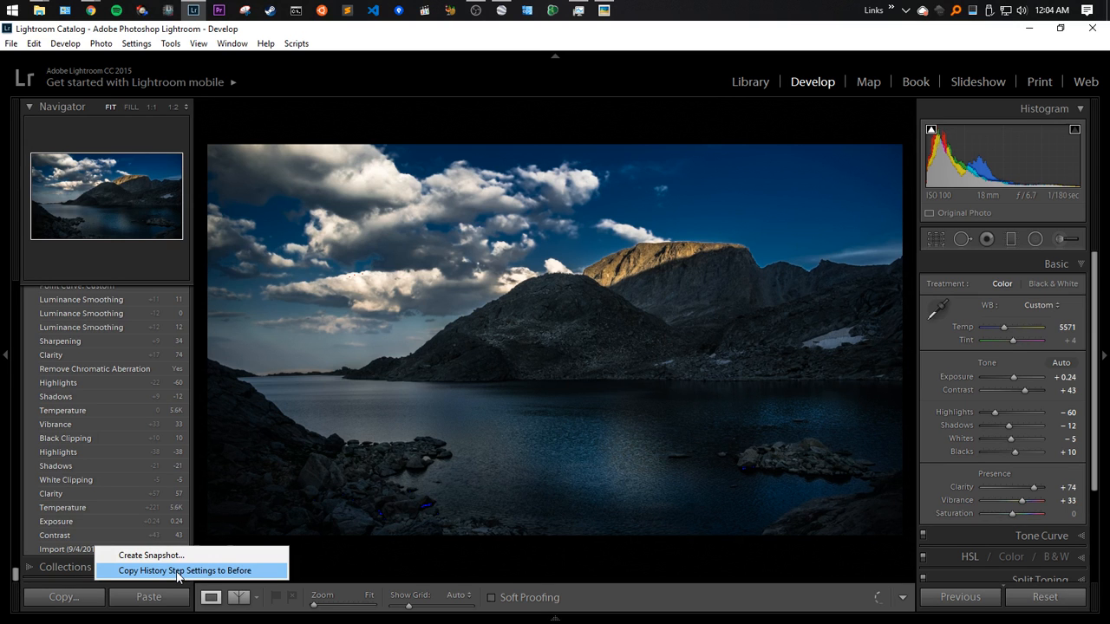
left_click(177, 571)
Enlarge the photo by hiding the surrounding panels and compare the edit with its Before version twice
left_click(3, 325)
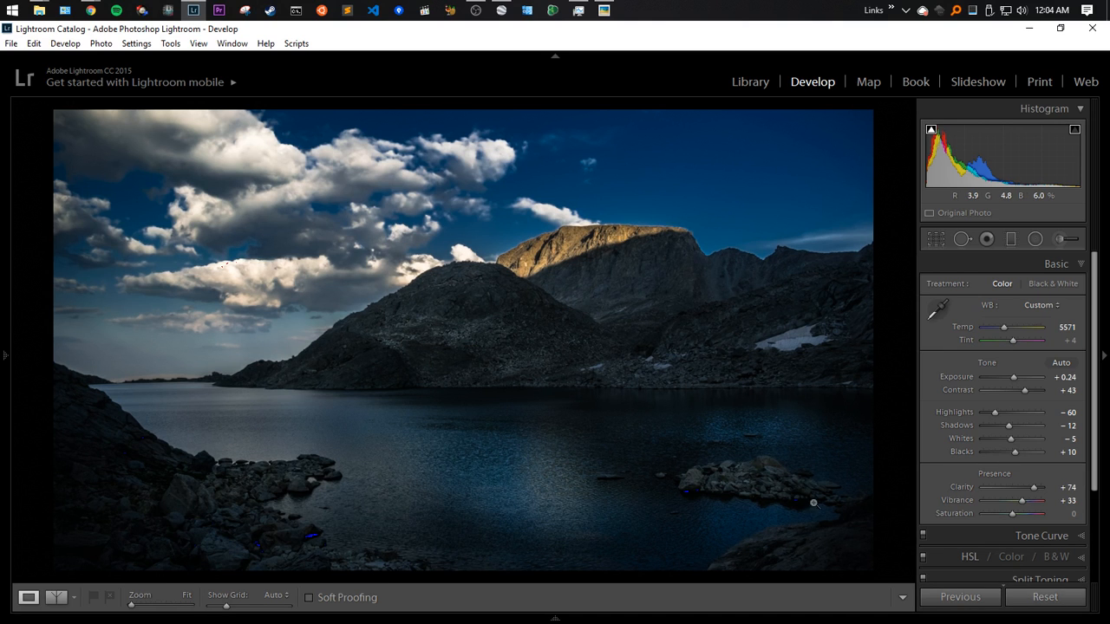
left_click(553, 57)
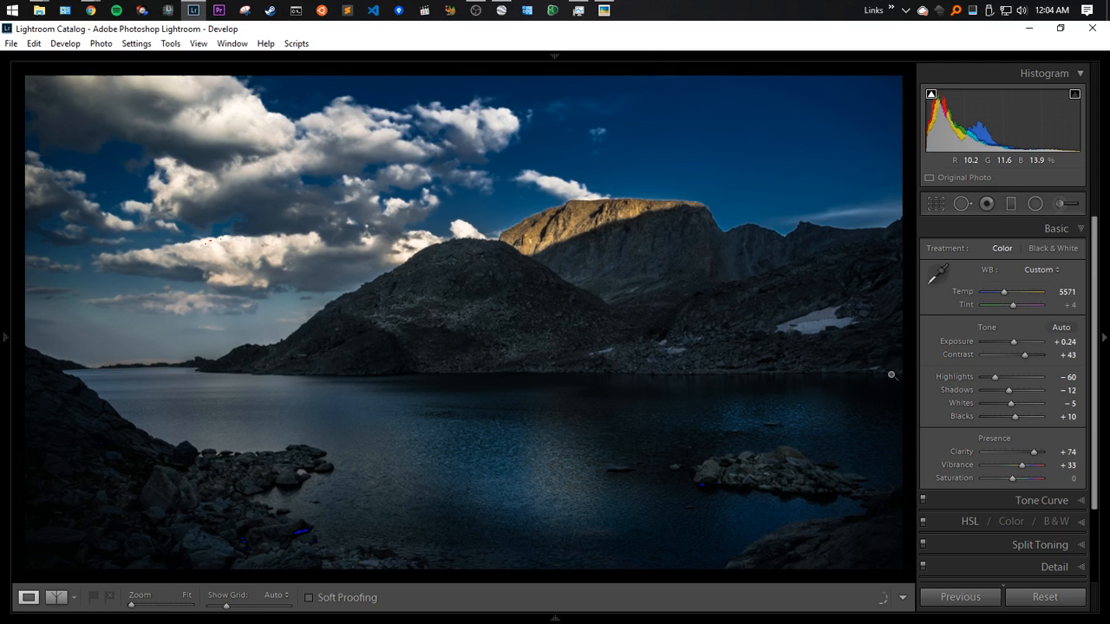
key("backslash")
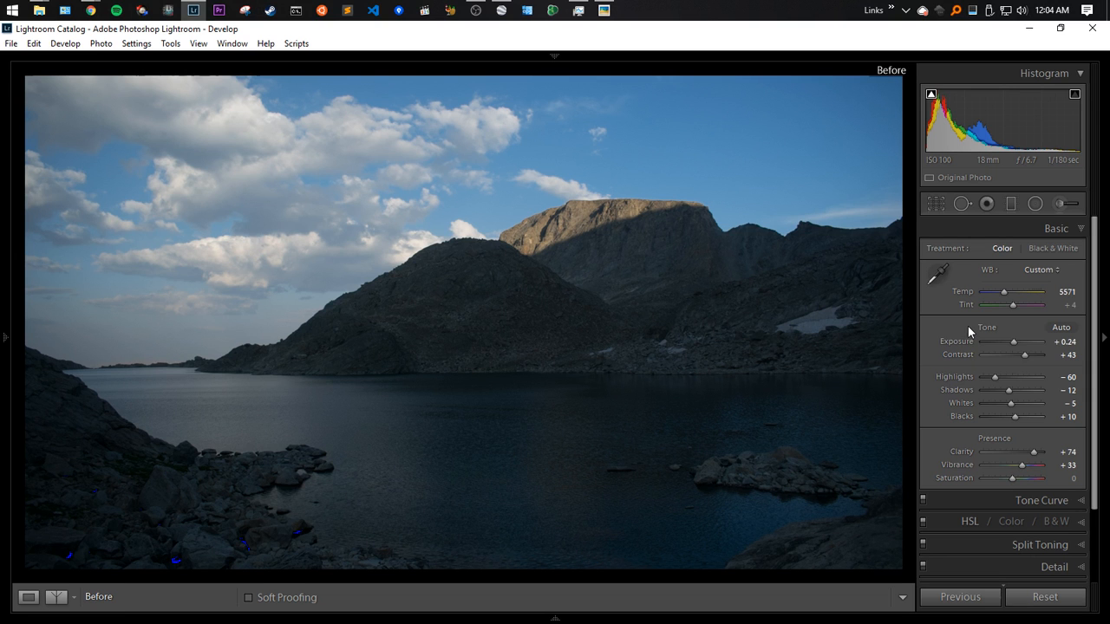
key("backslash")
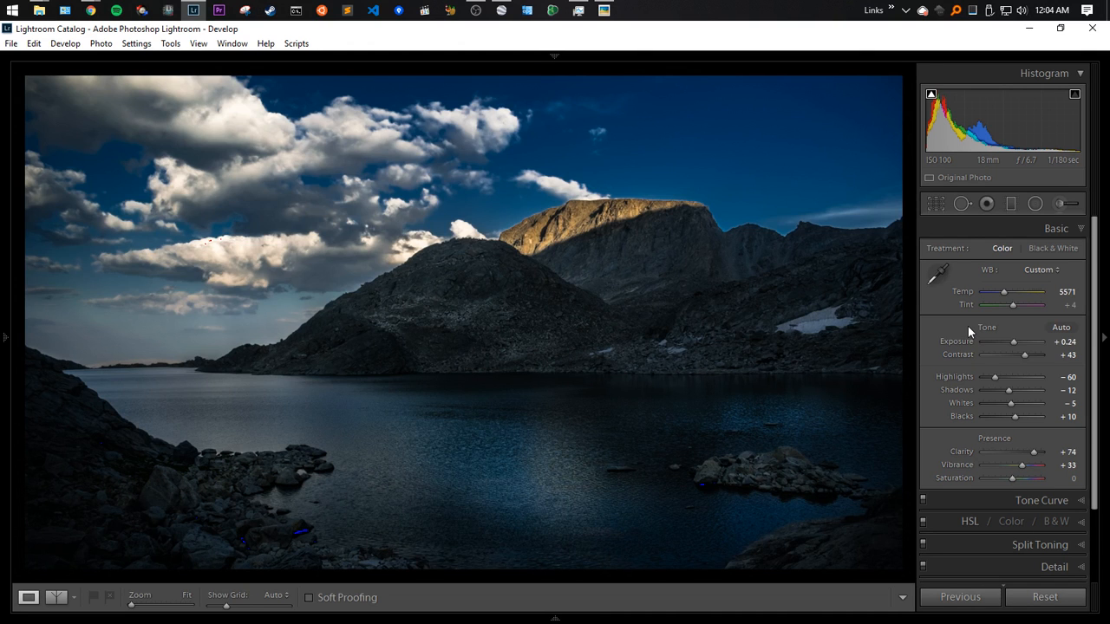
key("backslash")
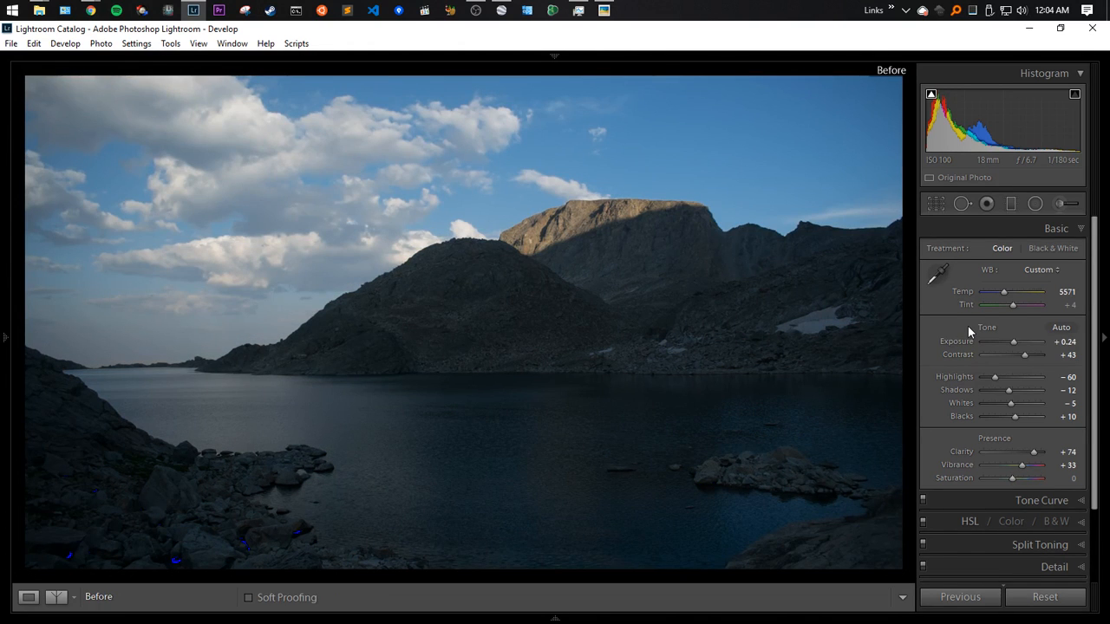
key("backslash")
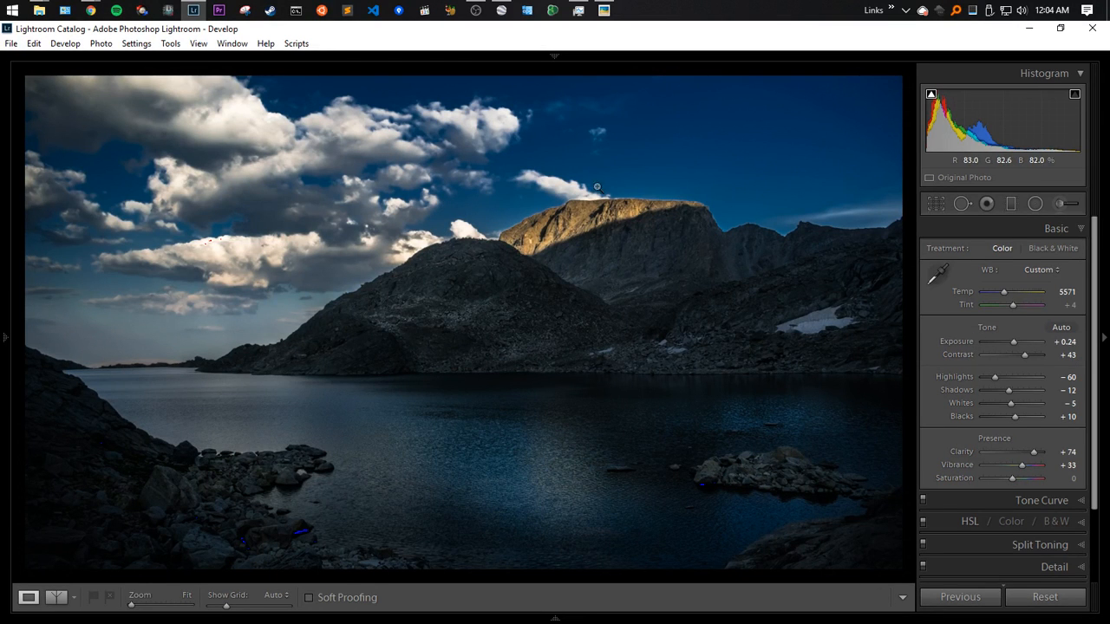
Export the photo with the previous export settings, using a unique name to avoid overwriting the existing DSC_4532.jpg
left_click(12, 43)
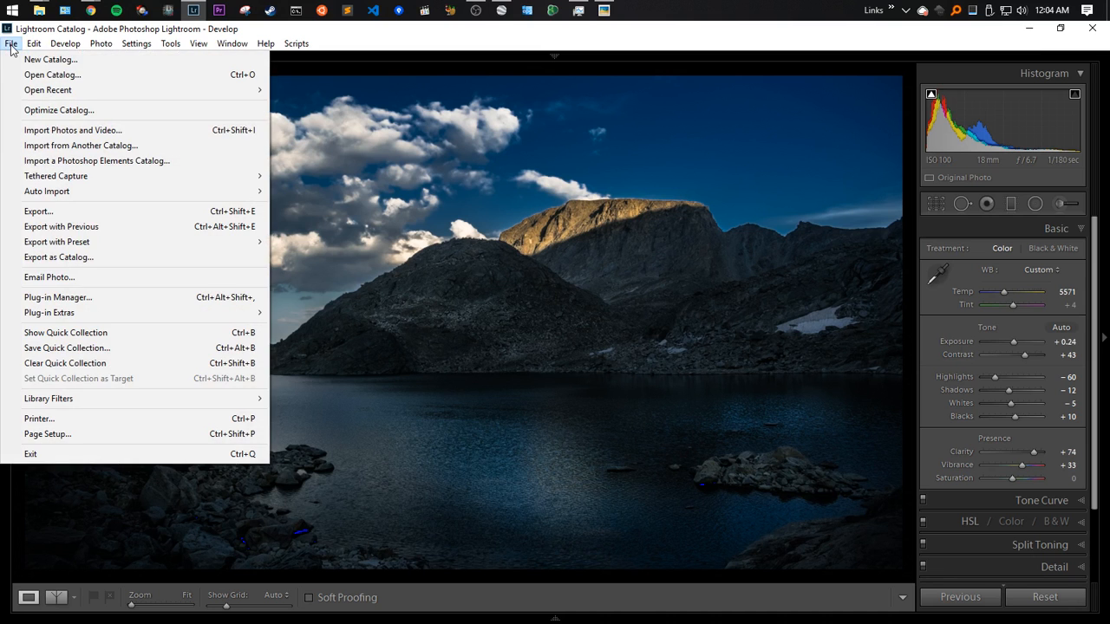
left_click(61, 226)
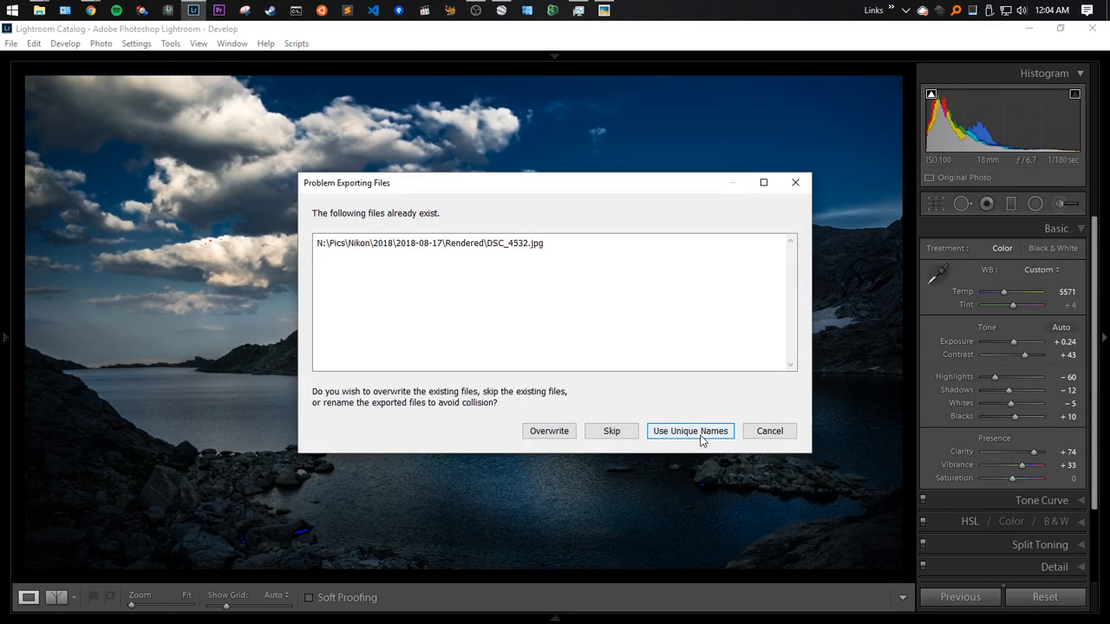
left_click(694, 438)
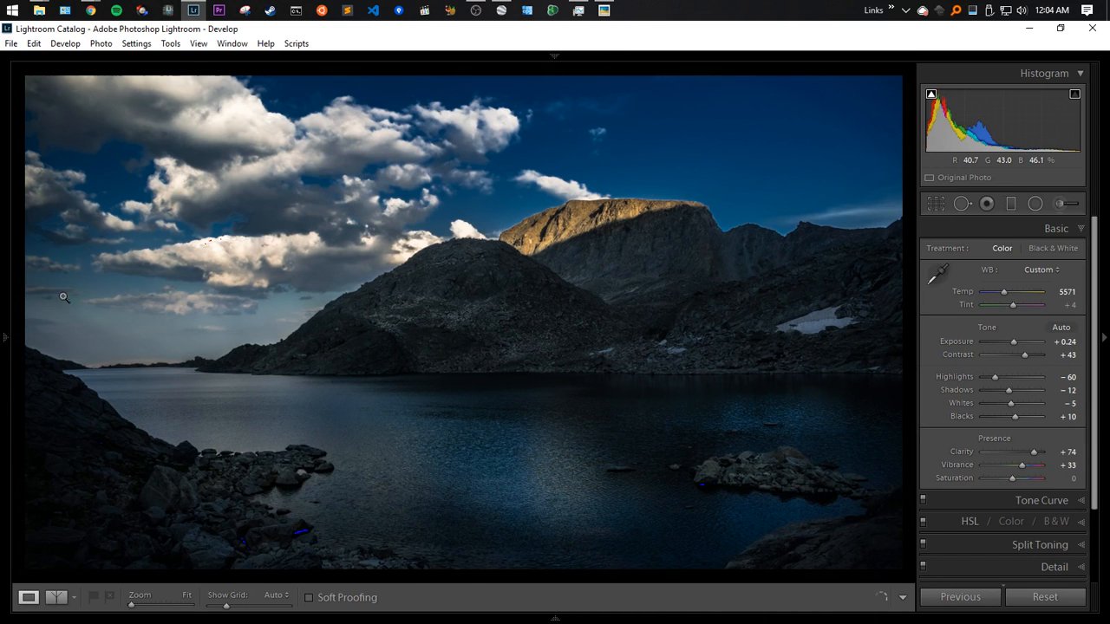
Collapse the edit history, show the snapshots, and create a new snapshot of the finished edit
left_click(5, 273)
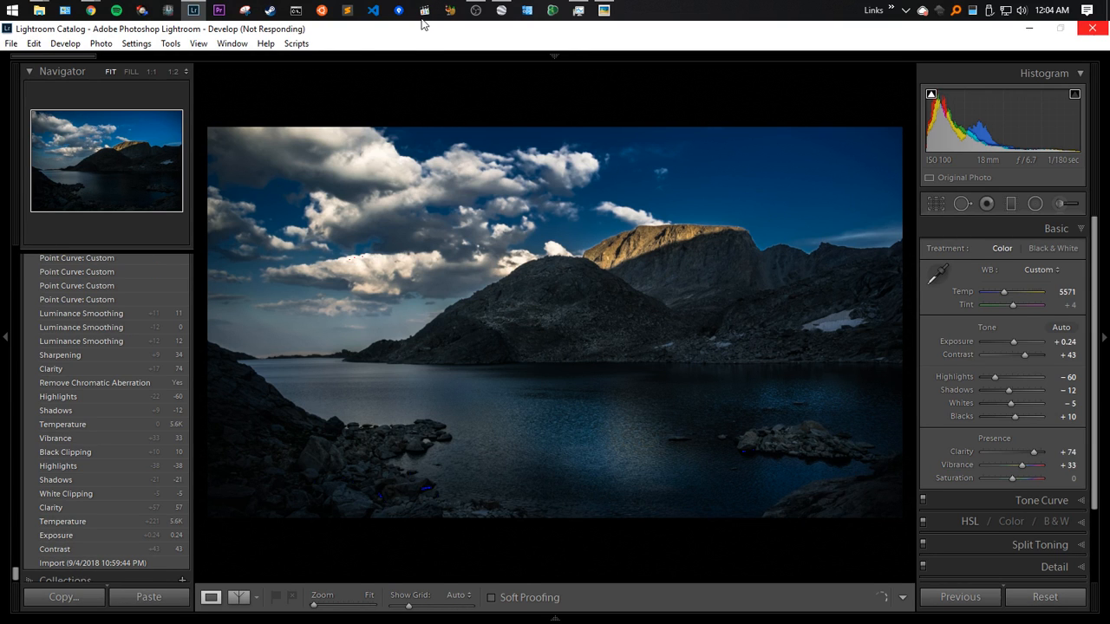
scroll(16, 271, "up", 5)
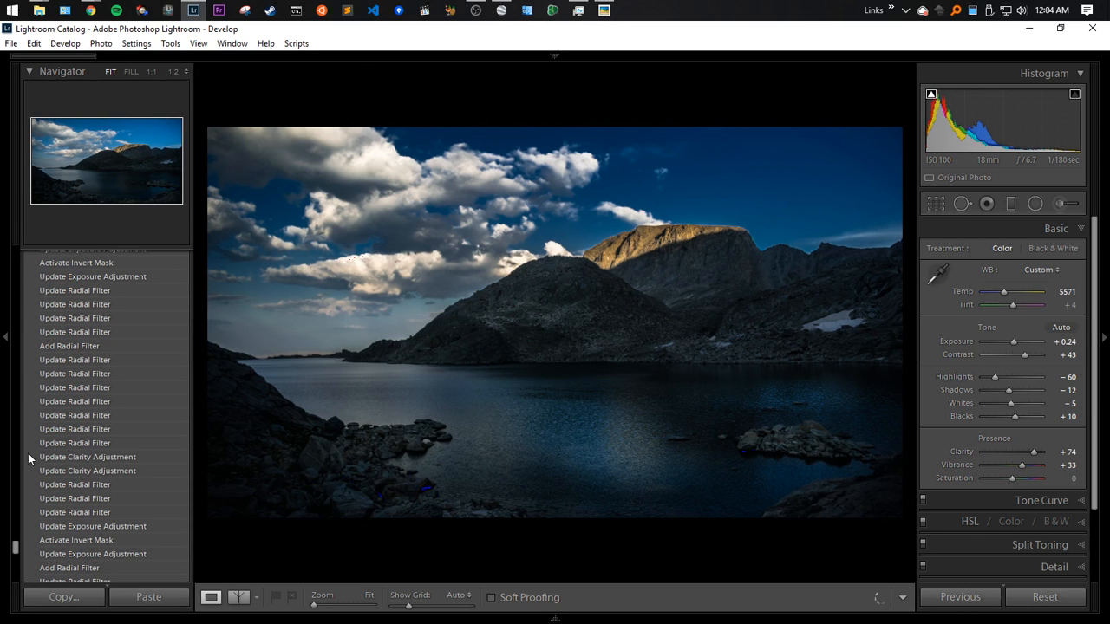
scroll(28, 453, "up", 5)
left_click(35, 298)
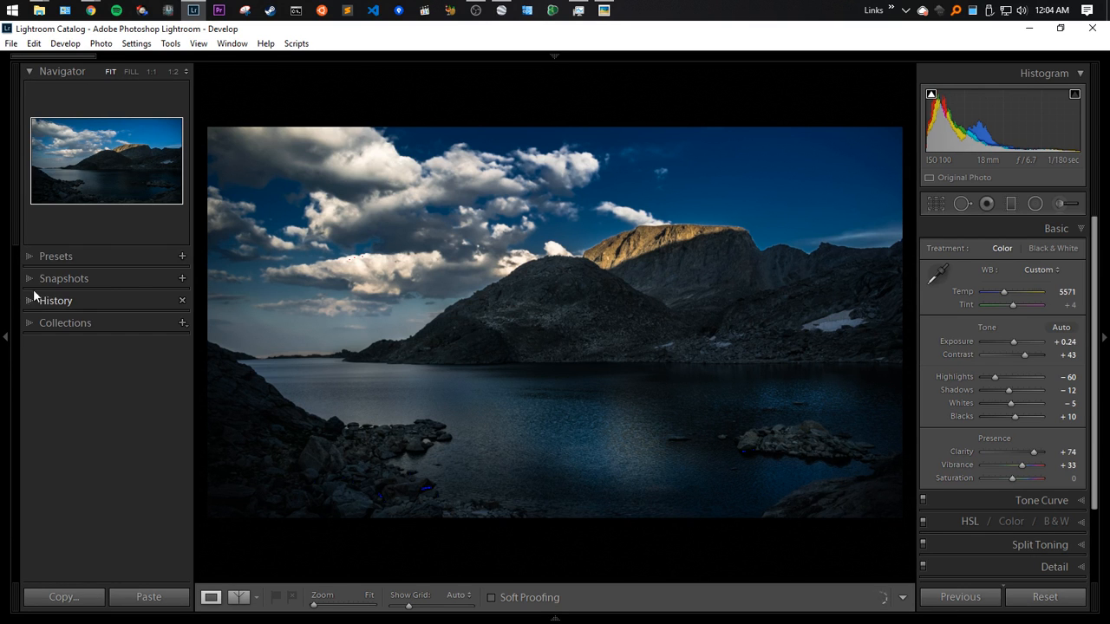
left_click(170, 275)
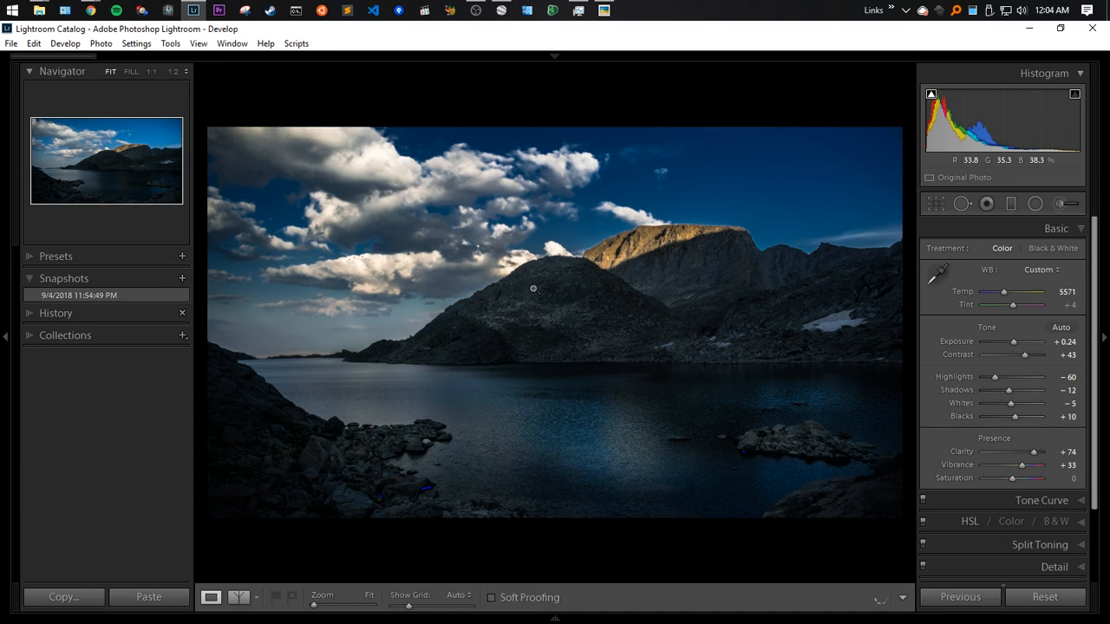
key("ctrl+n")
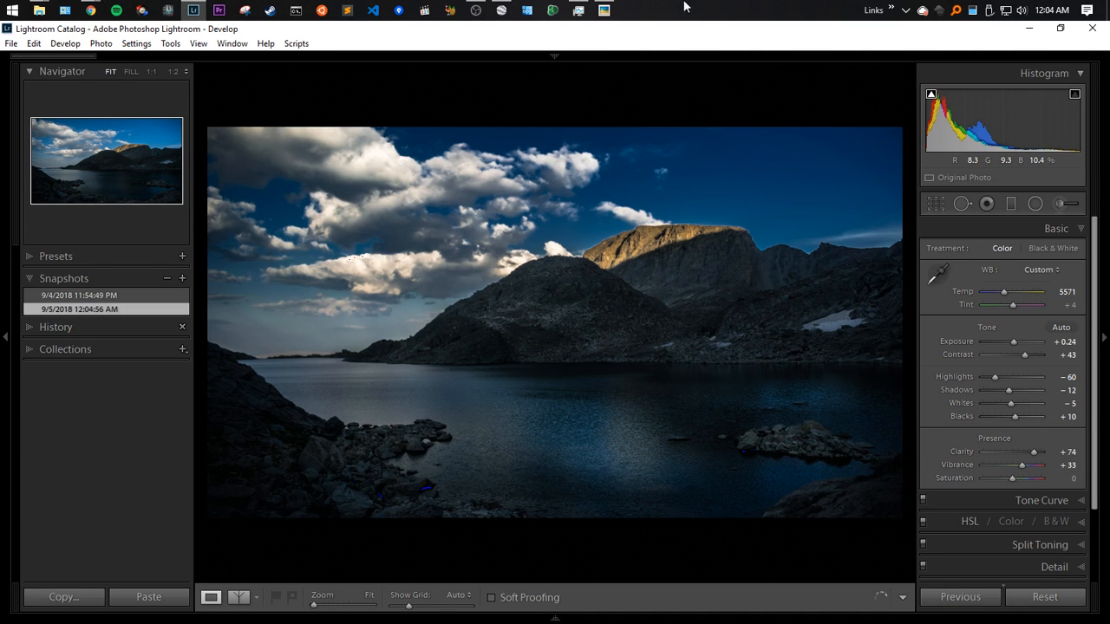
Clear the desktop by closing the Picasa Photo Viewer preview and Google Earth Pro and shrinking the Lightroom window
left_click(604, 8)
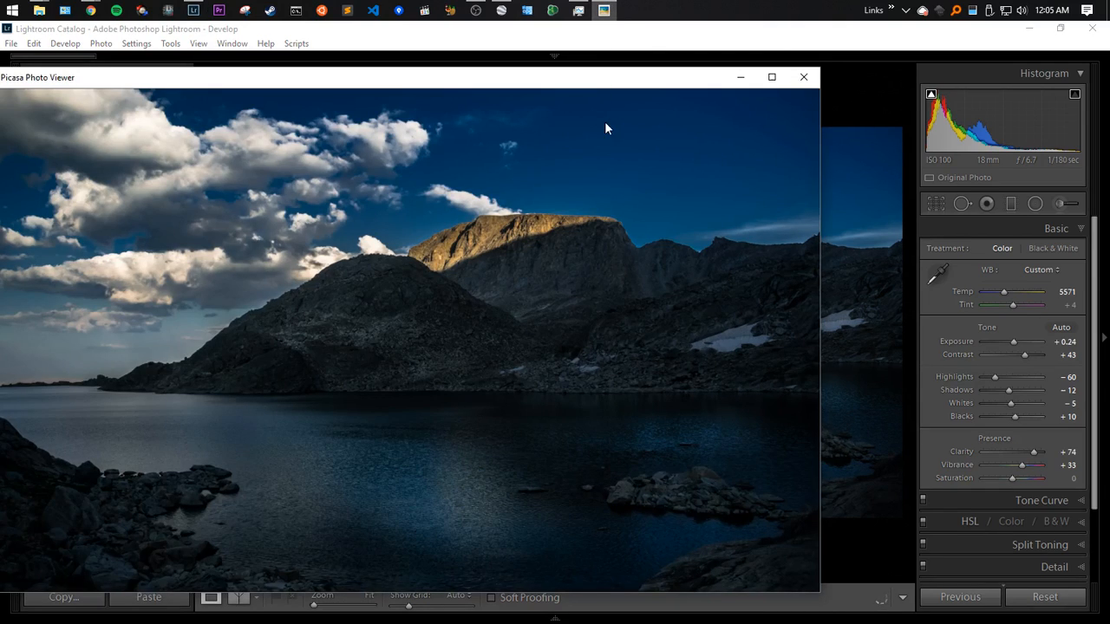
key("Escape")
left_click_drag(565, 29, 514, 104)
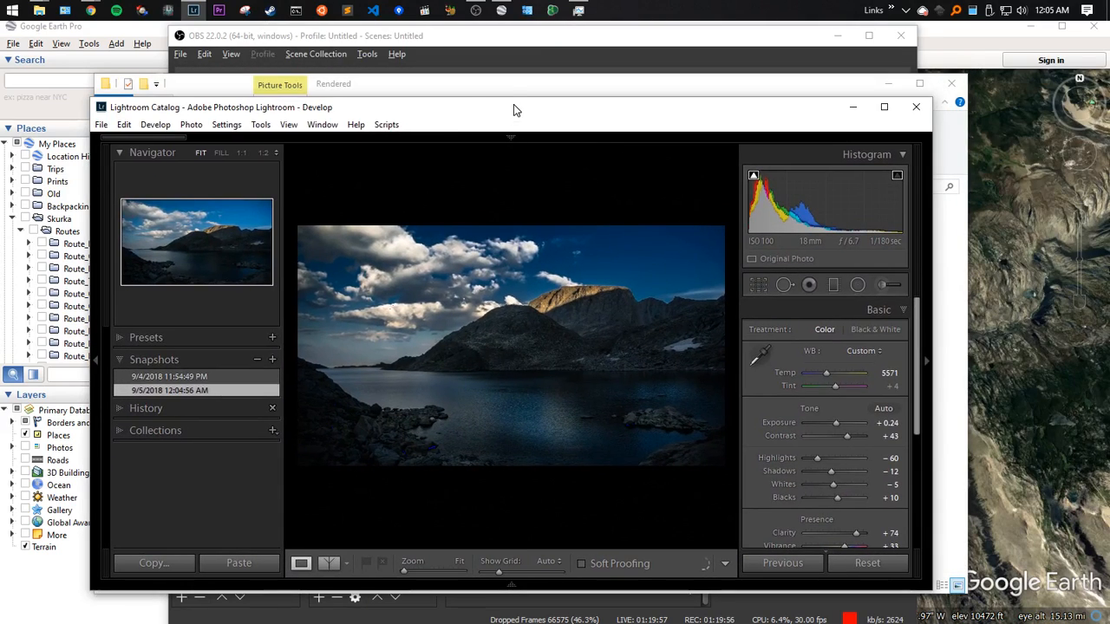
left_click(476, 8)
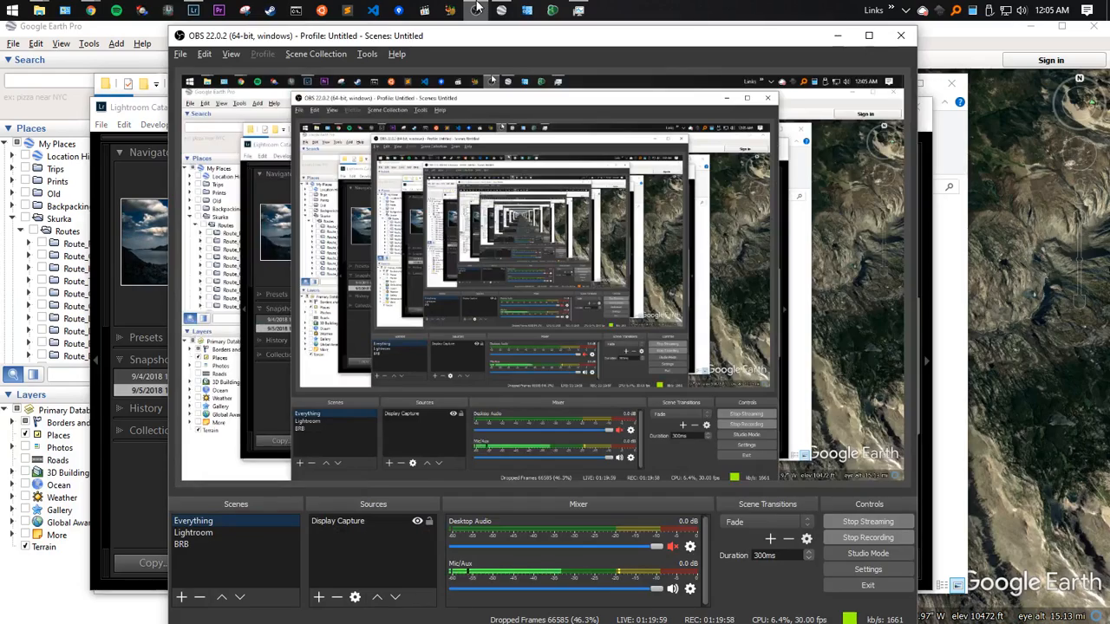
left_click(477, 8)
left_click(954, 32)
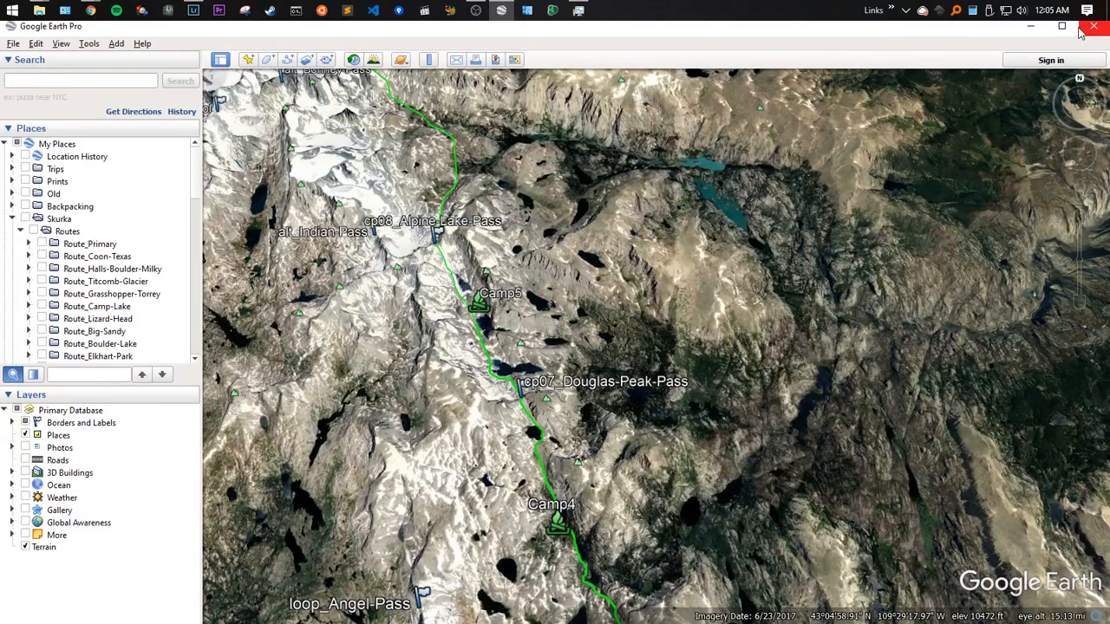
left_click(1072, 30)
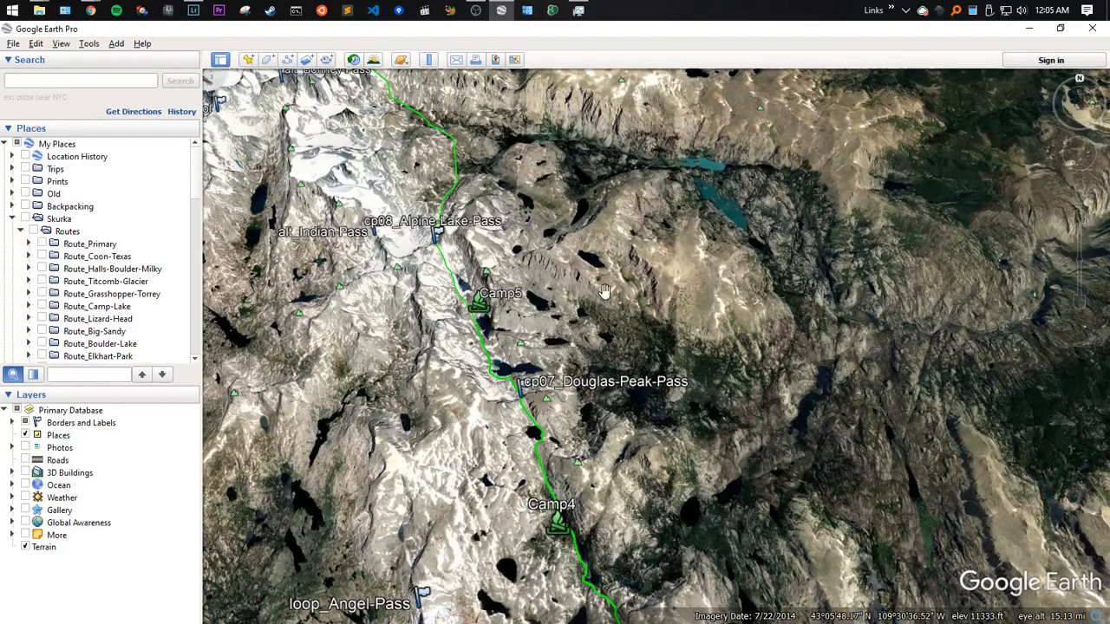
left_click(1092, 28)
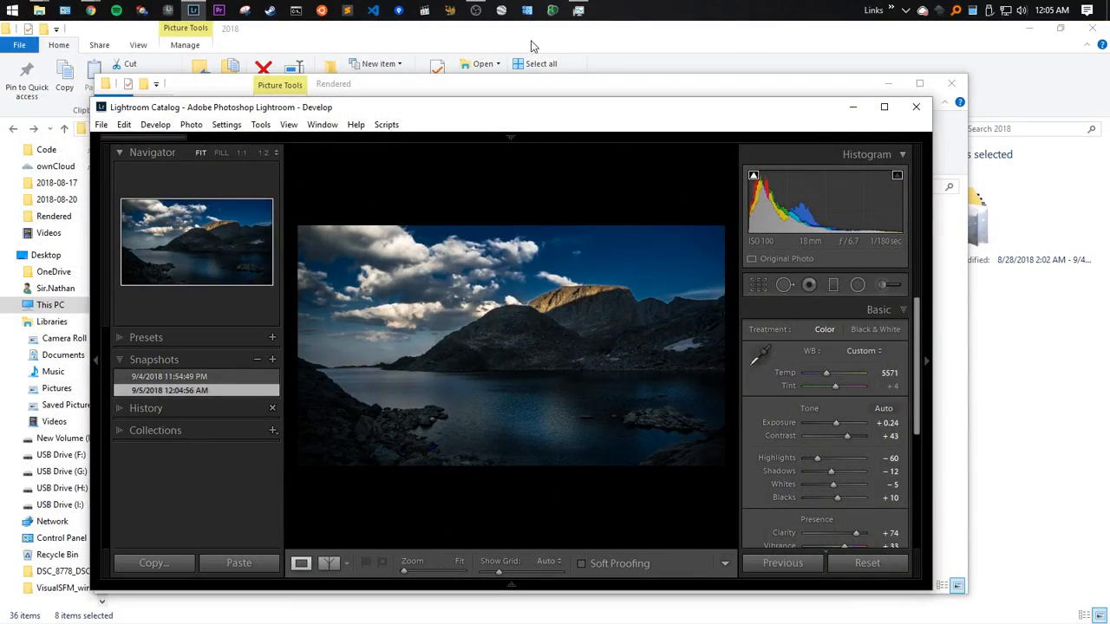
Open DSC_4532-2.jpg from the Rendered folder in Picasa Photo Viewer and compare it with DSC_4532.jpg
left_click(504, 91)
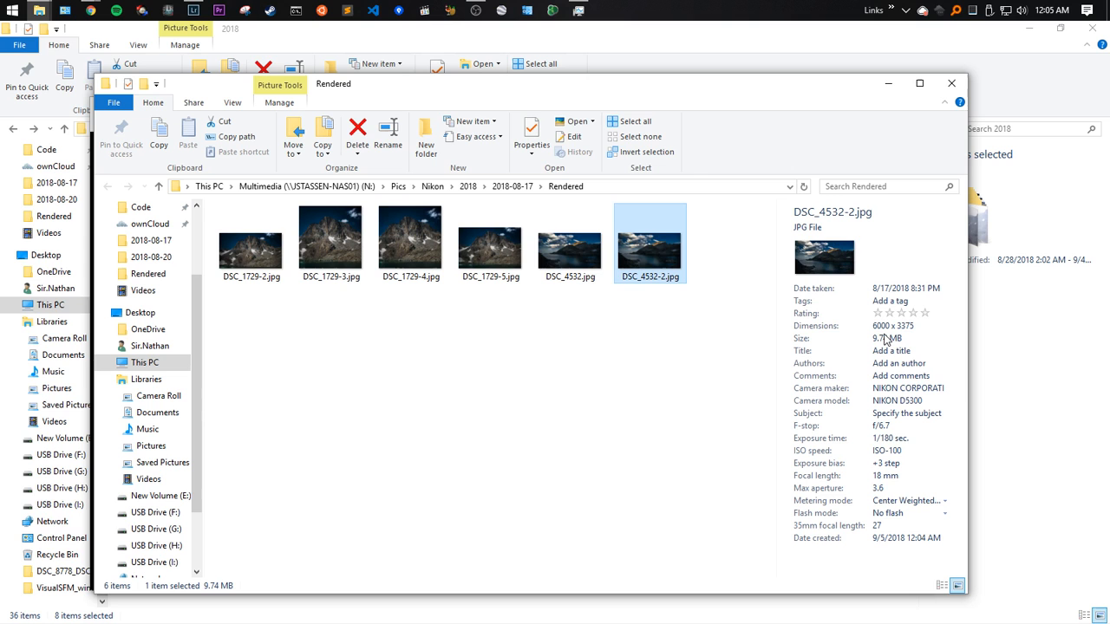
double_click(658, 247)
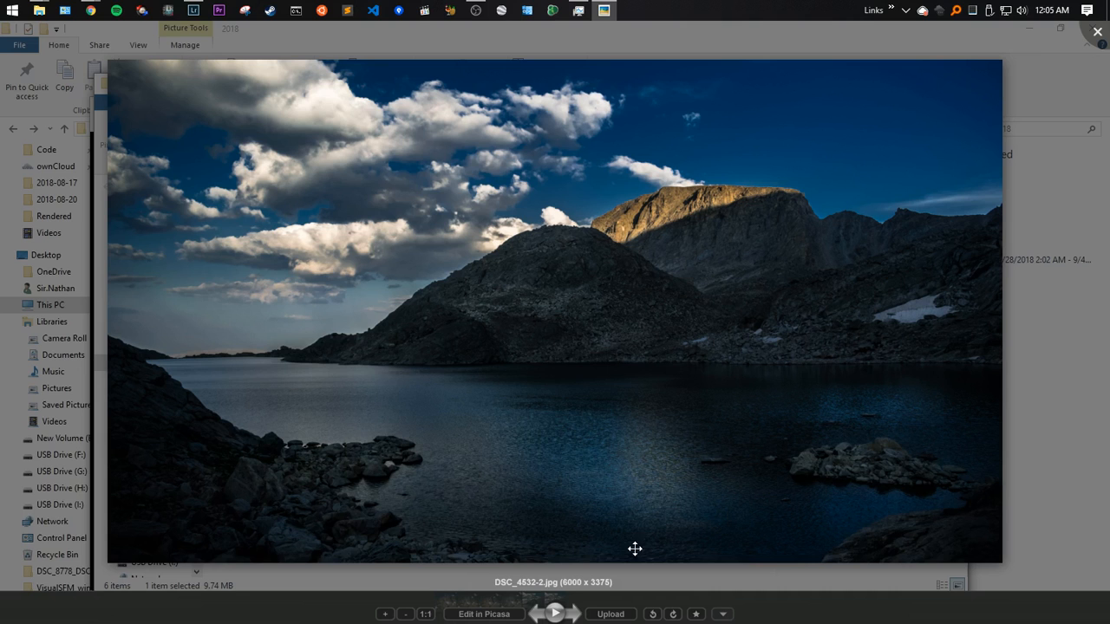
left_click(534, 614)
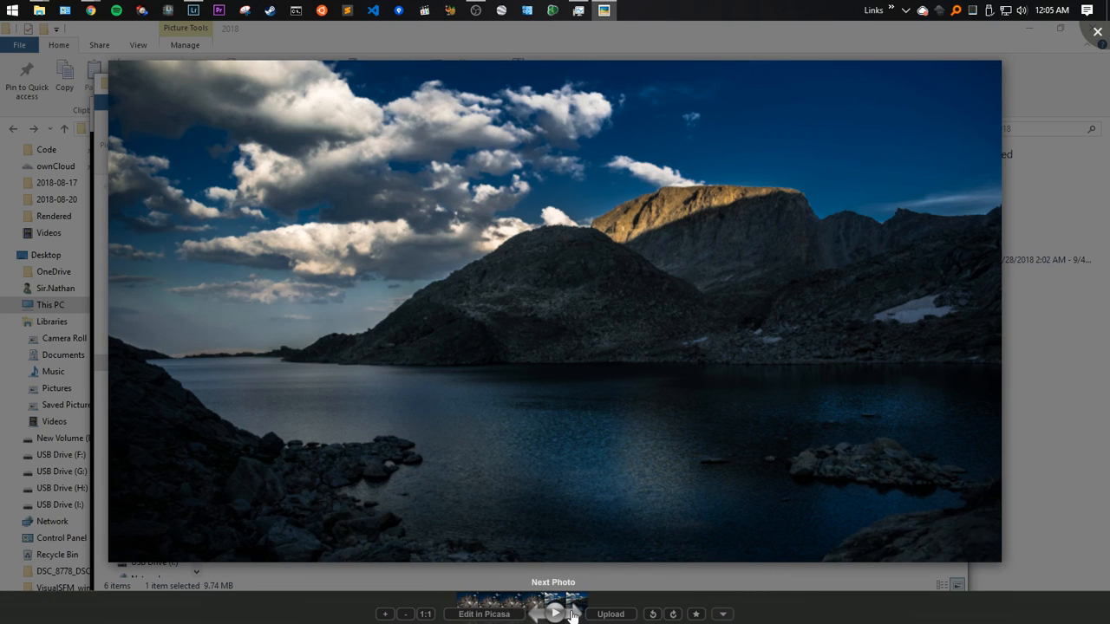
left_click(571, 614)
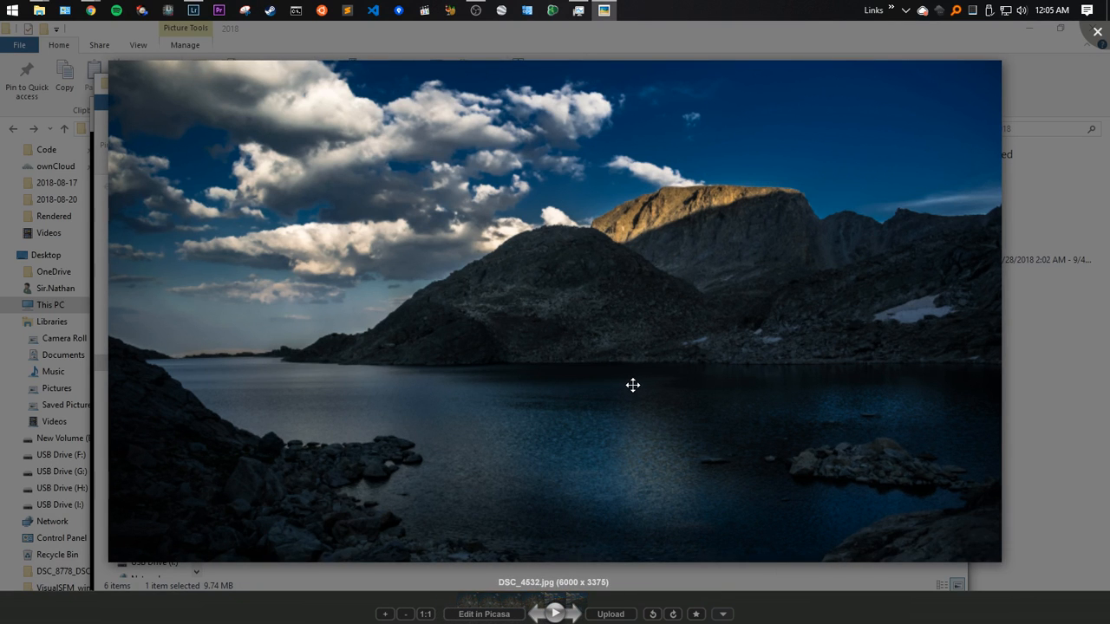
key("Escape")
Close Lightroom, skipping the catalog backup this time, and check the CPU and memory performance graphs in Task Manager
left_click(915, 107)
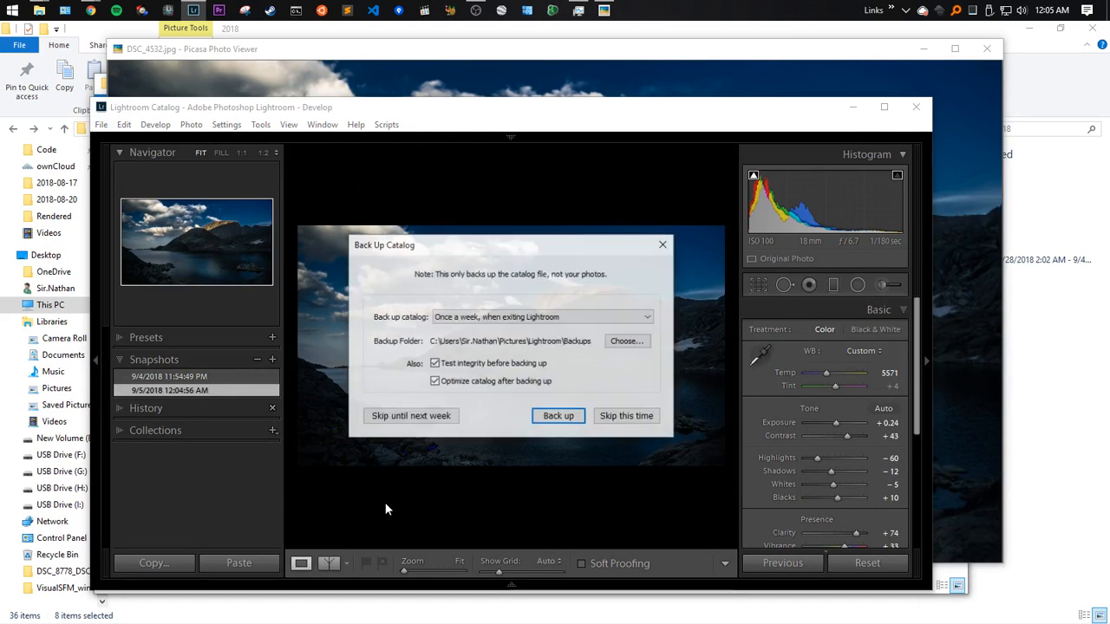
left_click(627, 417)
left_click(578, 10)
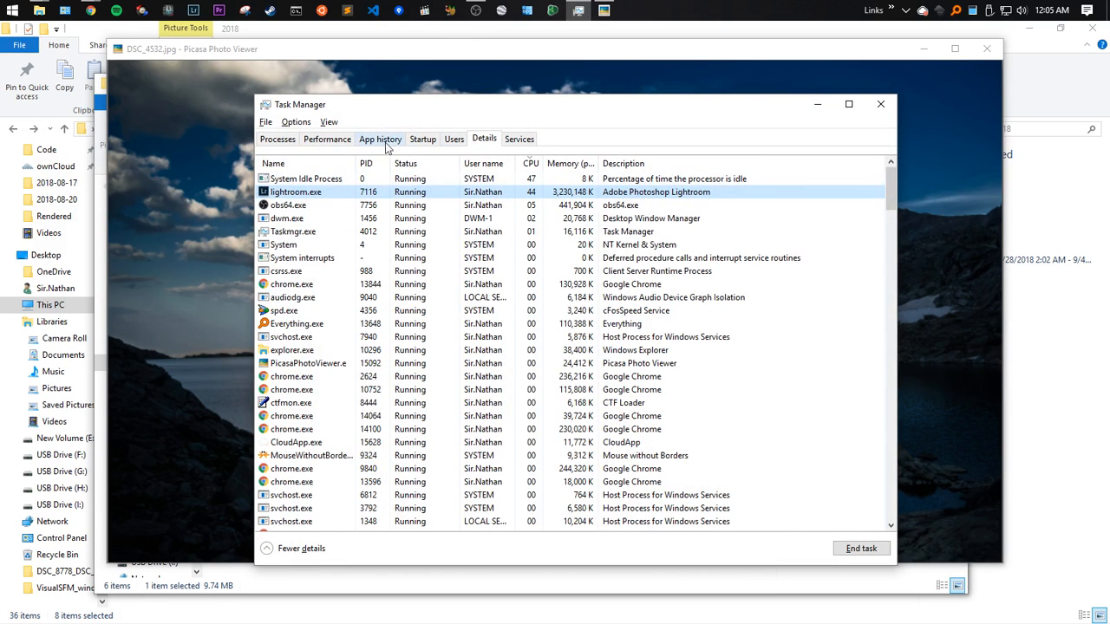
left_click(330, 140)
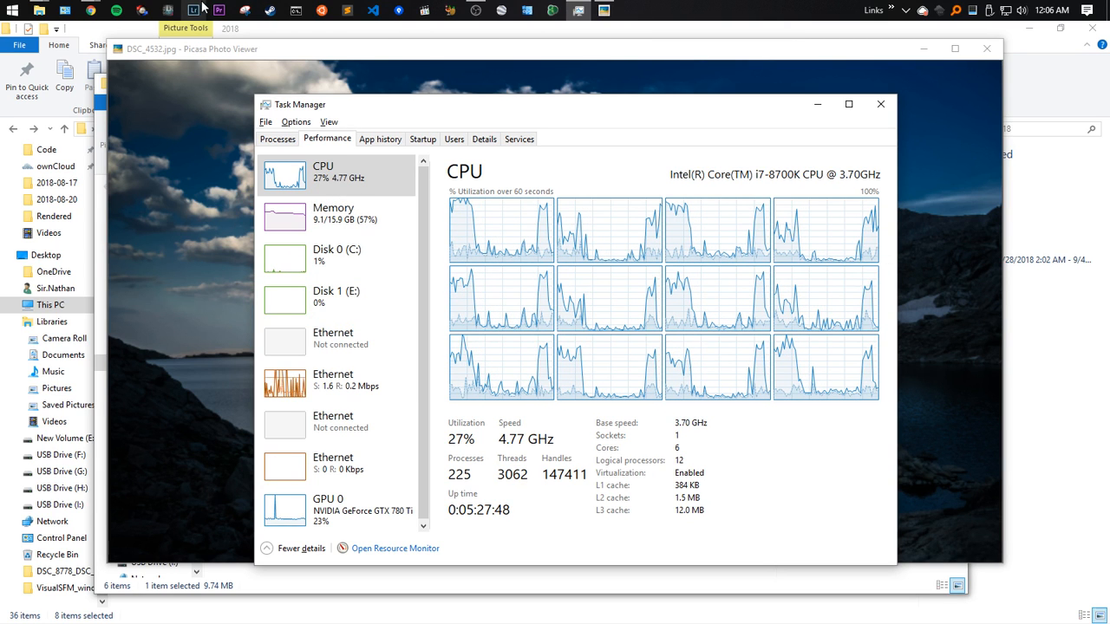
left_click(306, 228)
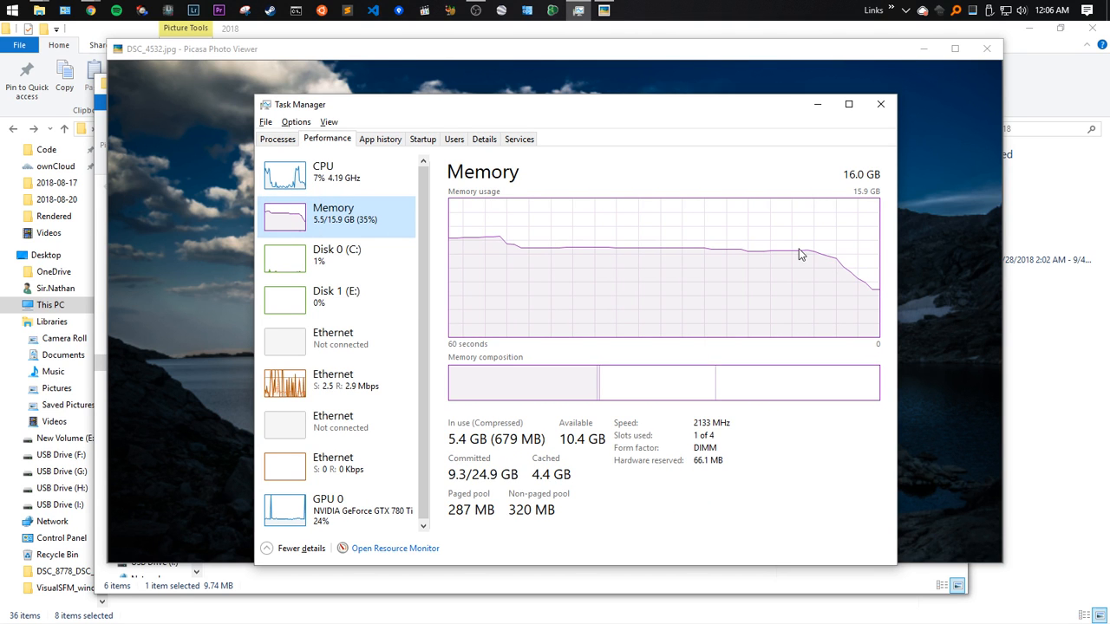
Return to Picasa Photo Viewer and flip between the two exported versions of the lake photo in the full preview
left_click(941, 275)
double_click(543, 339)
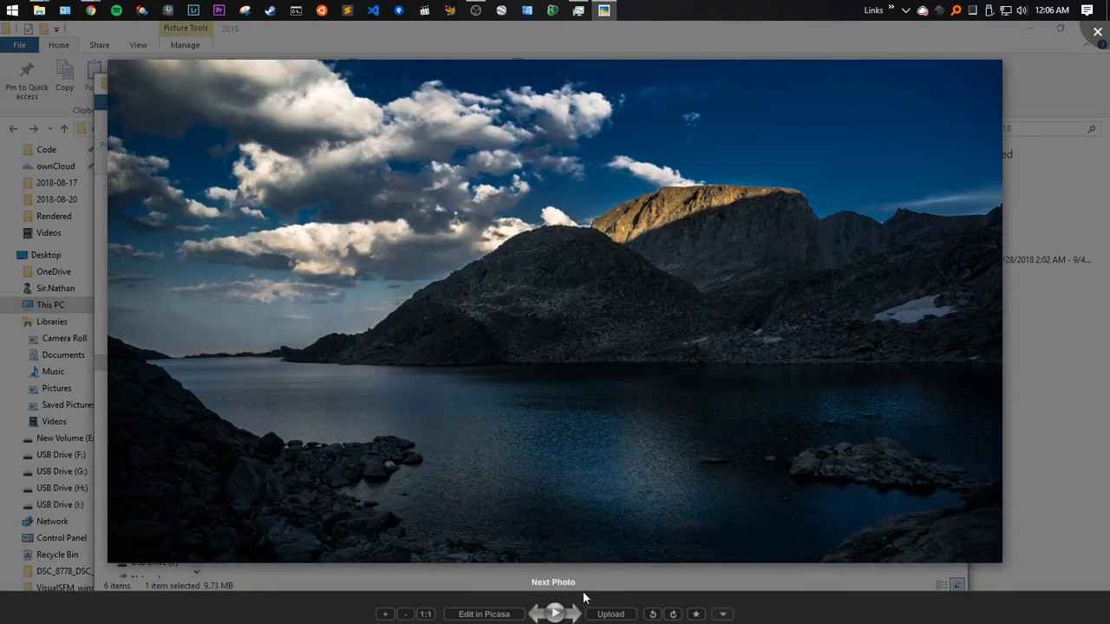
left_click(537, 617)
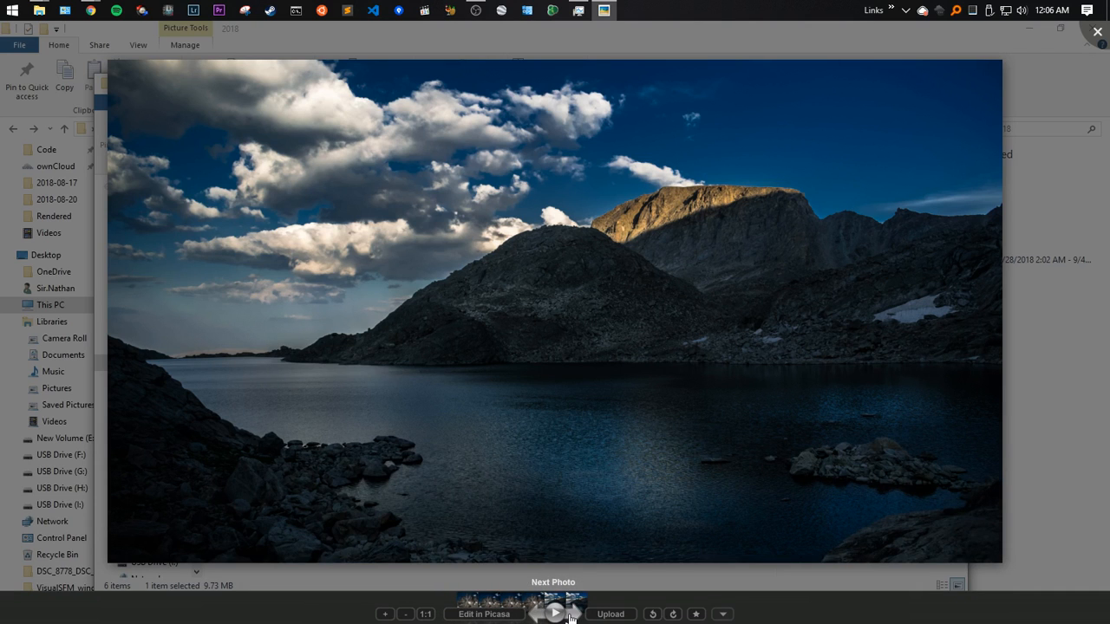
Finish flipping through the lake renders, close the preview, and reopen DSC_4532-2.jpg from the Rendered folder
left_click(571, 615)
left_click(1097, 33)
double_click(650, 243)
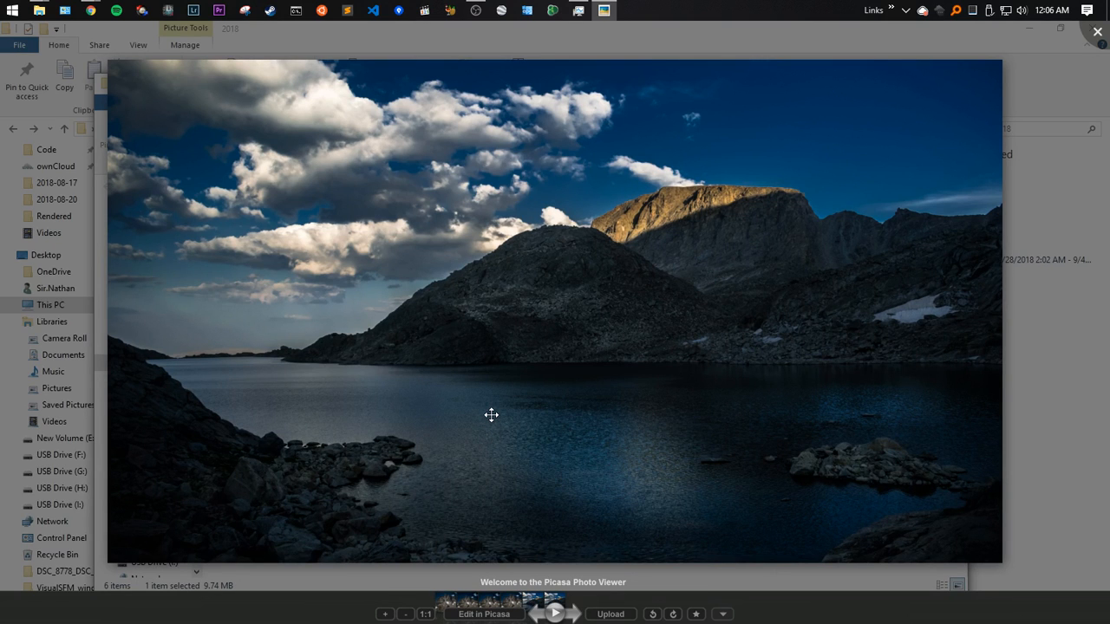
Check the current time and date in the system calendar, then close the lake photo preview
left_click(1050, 10)
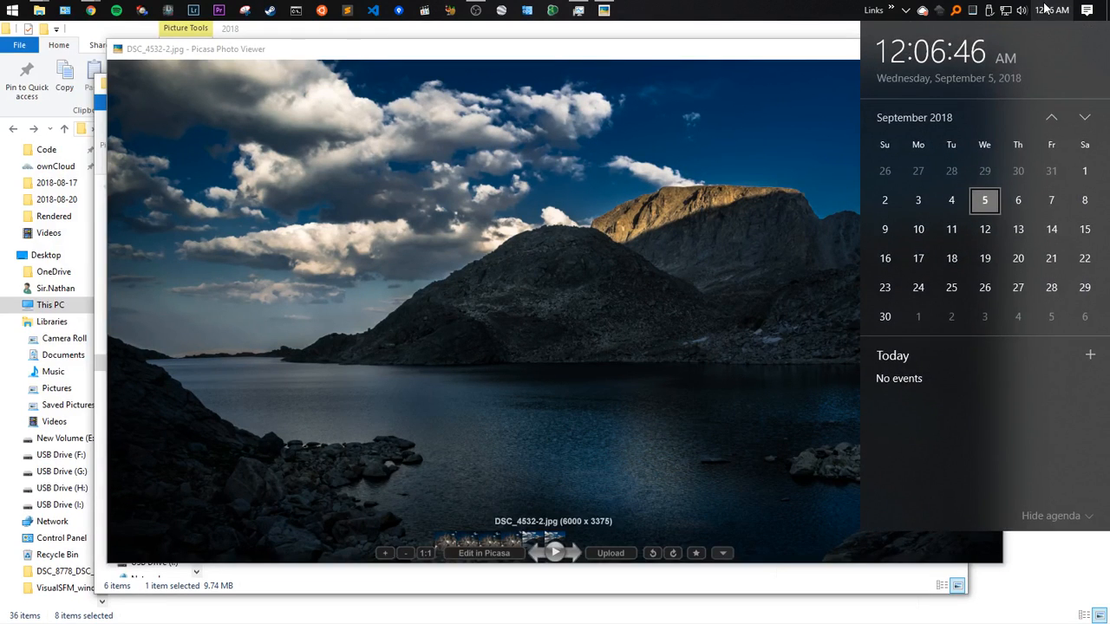
left_click(1045, 6)
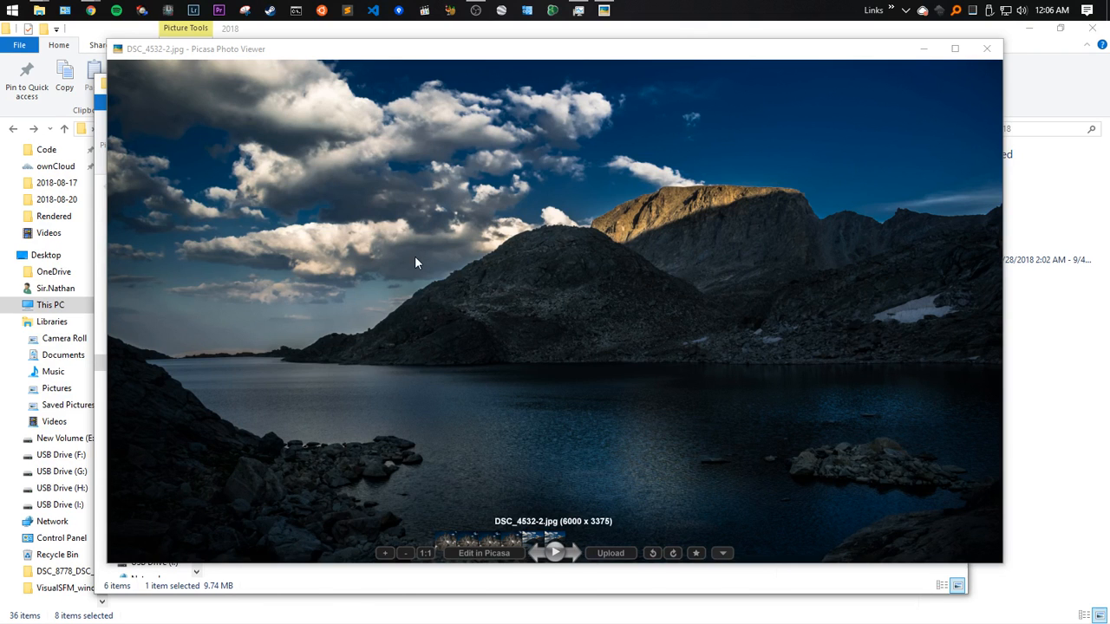
key("Escape")
left_click(494, 416)
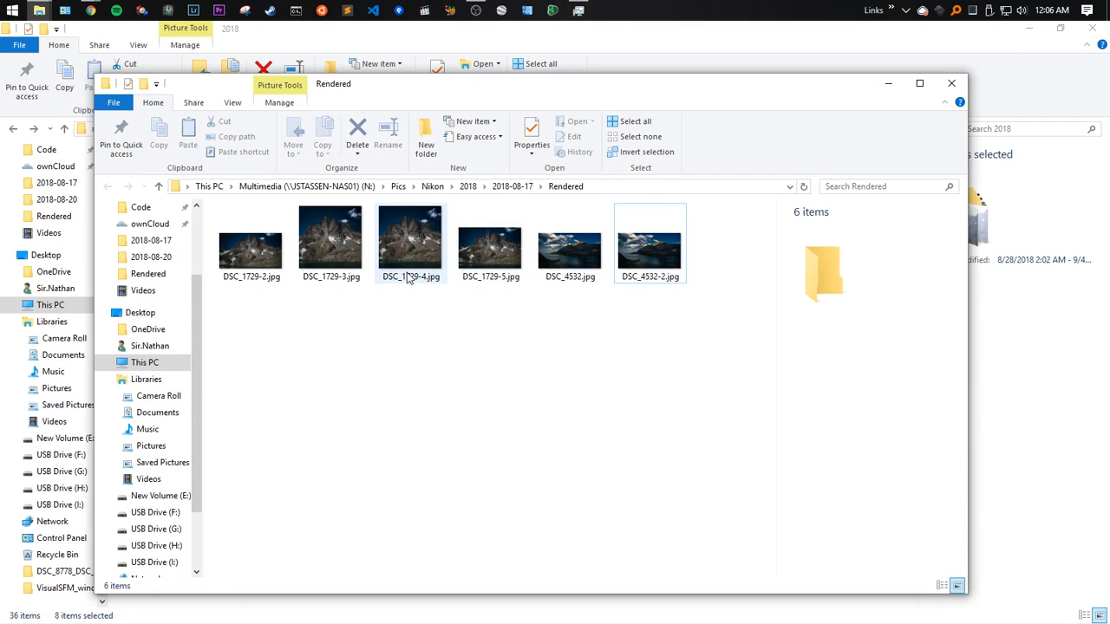
View DSC_1729-5.jpg and DSC_4532-2.jpg from the Rendered folder in Picasa Photo Viewer and close the mountain photo preview
double_click(490, 252)
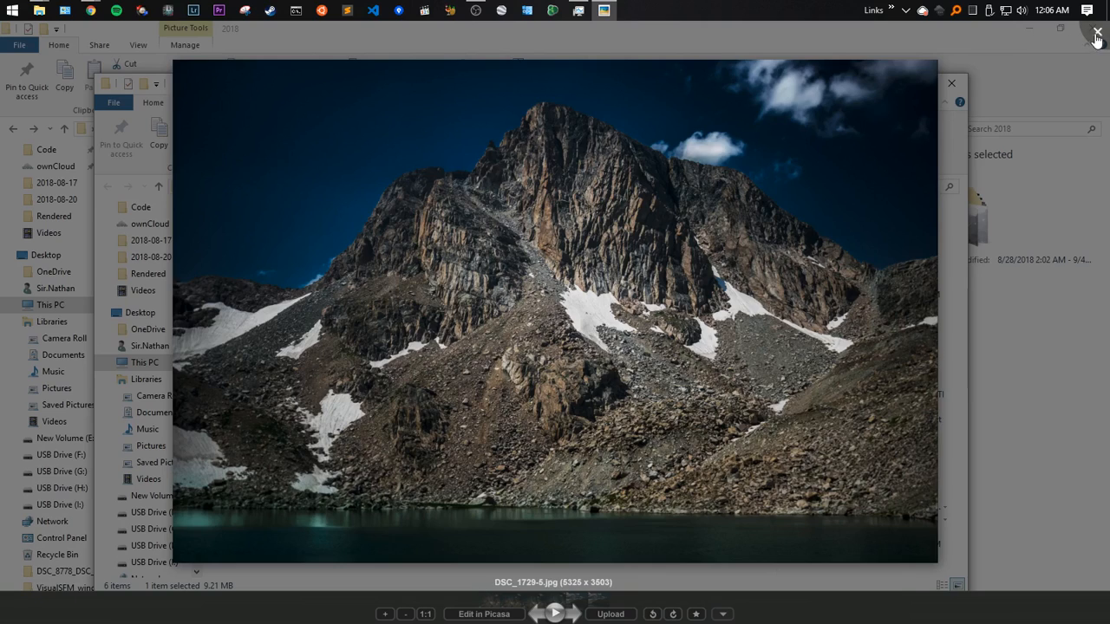
left_click(1097, 31)
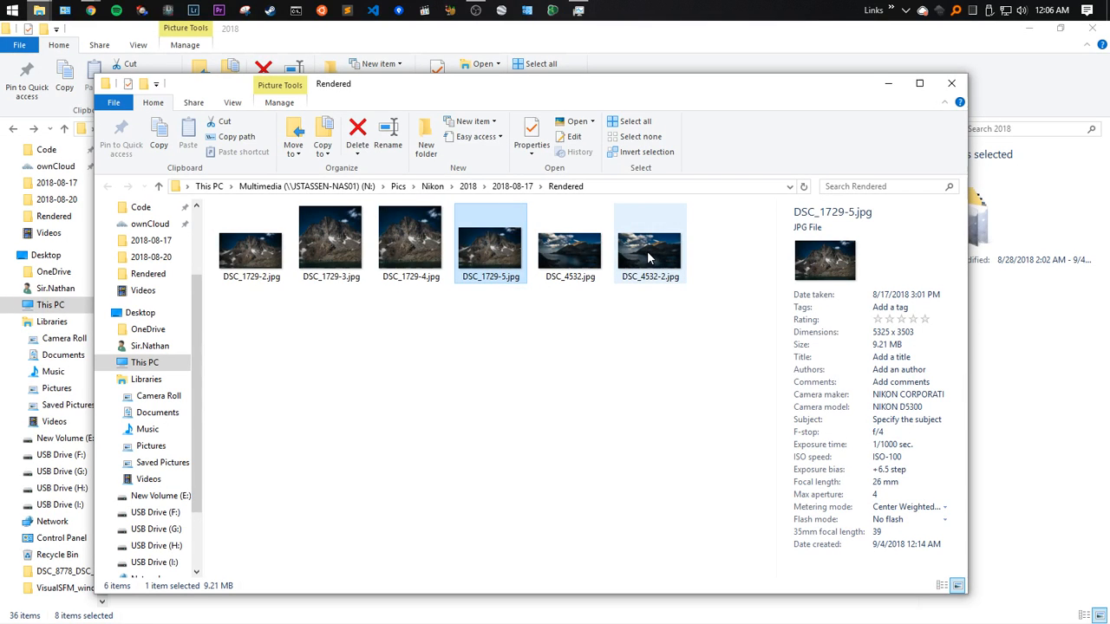
double_click(647, 251)
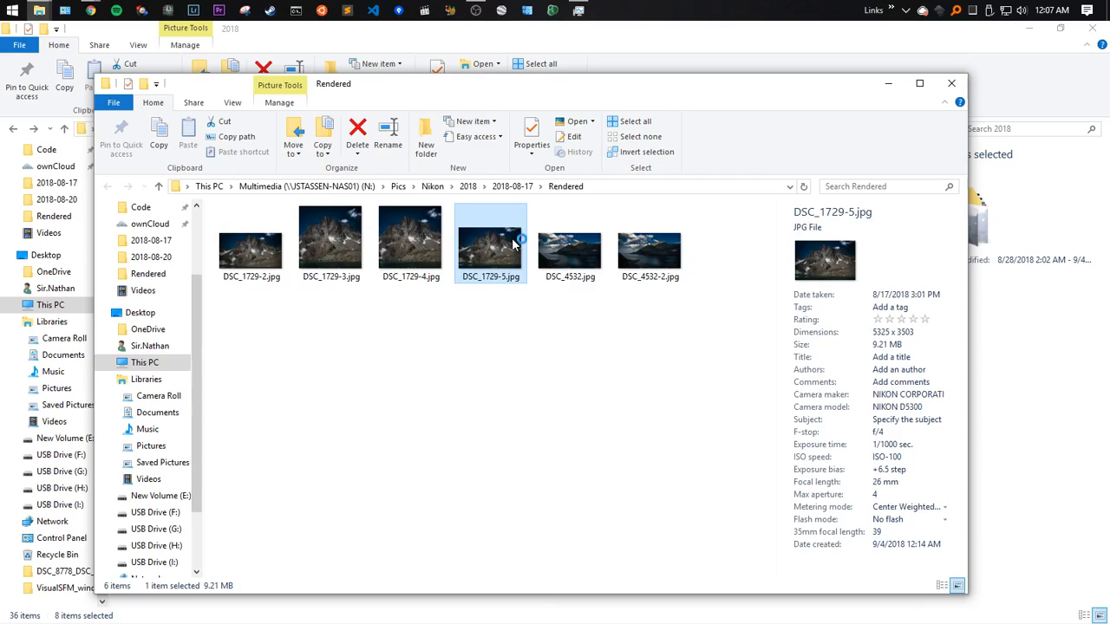
double_click(503, 244)
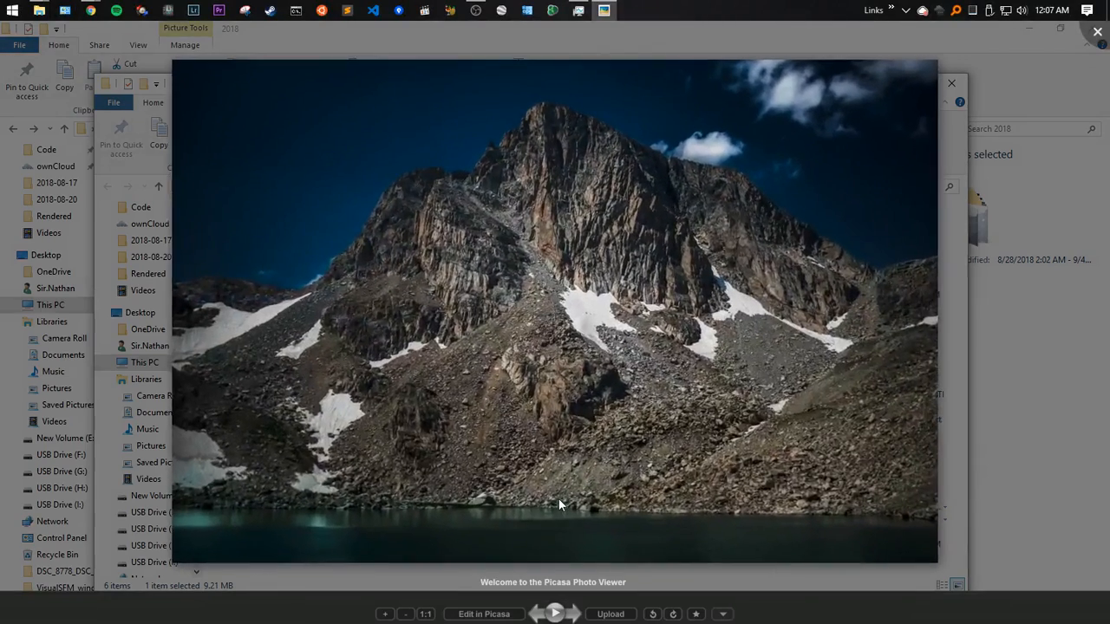
left_click(1097, 31)
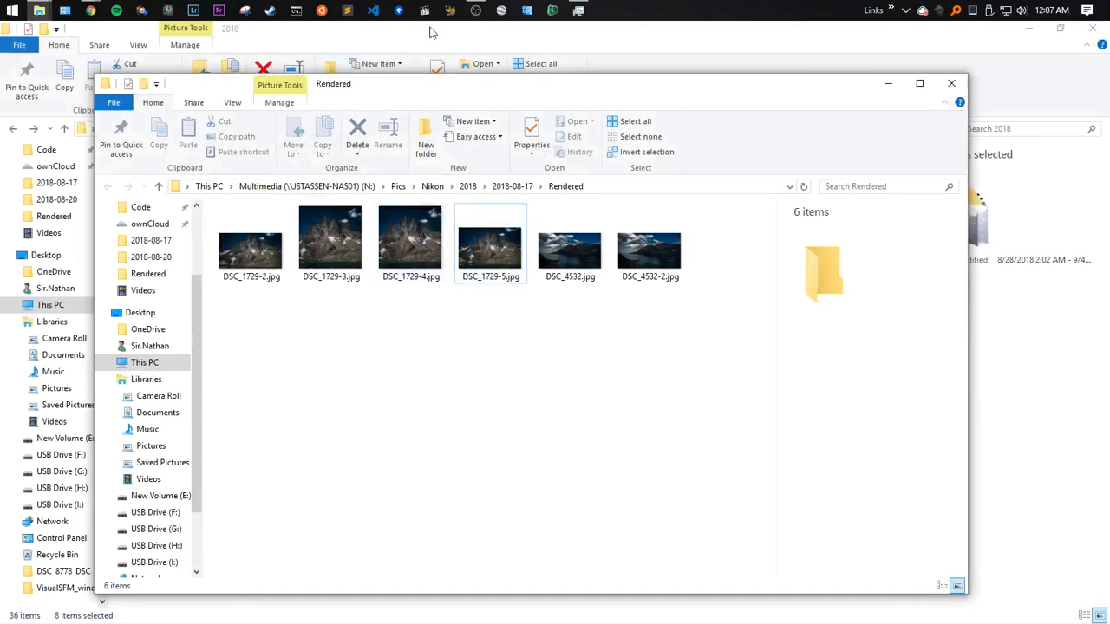
Switch to Chrome to check the stream chat on the Twitch channel page, then minimize the browser
left_click(475, 9)
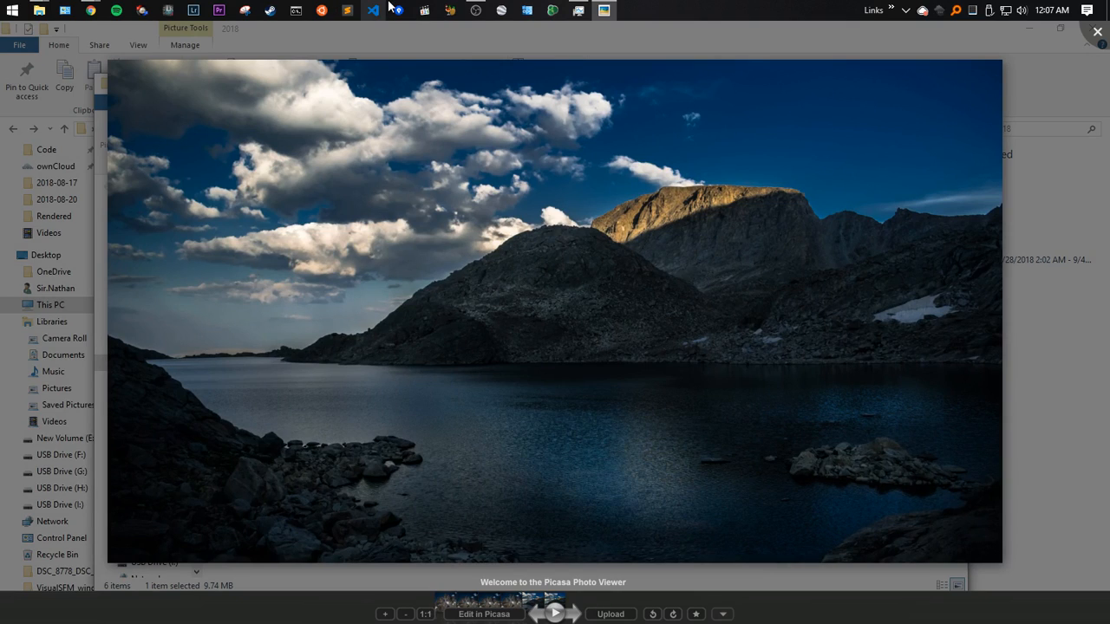
mouse_move(90, 9)
left_click(226, 87)
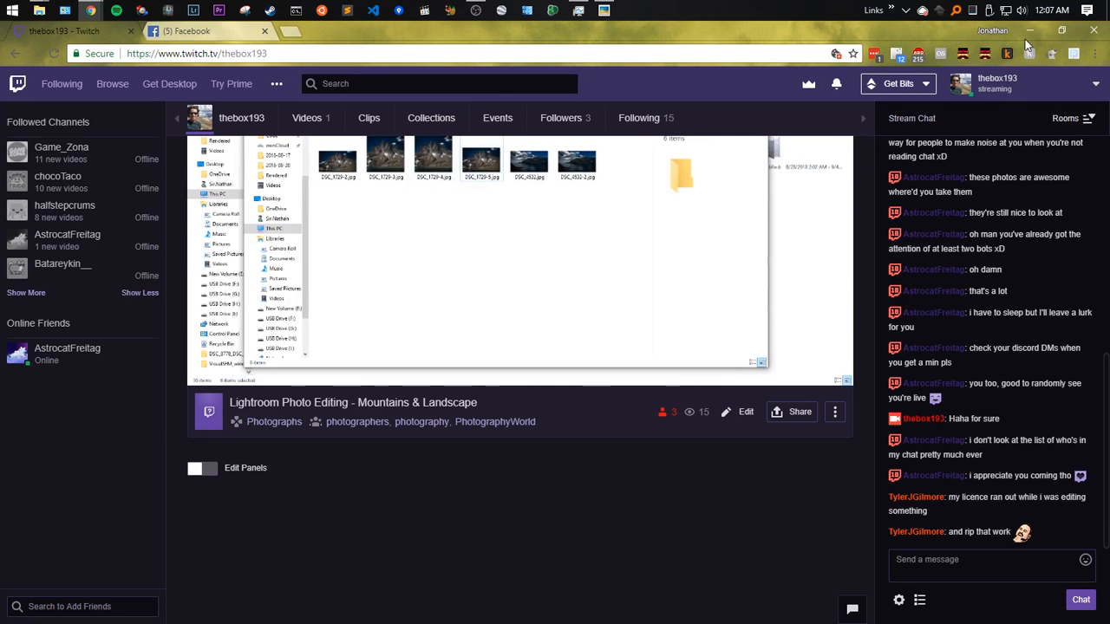
left_click(1030, 30)
left_click(1030, 31)
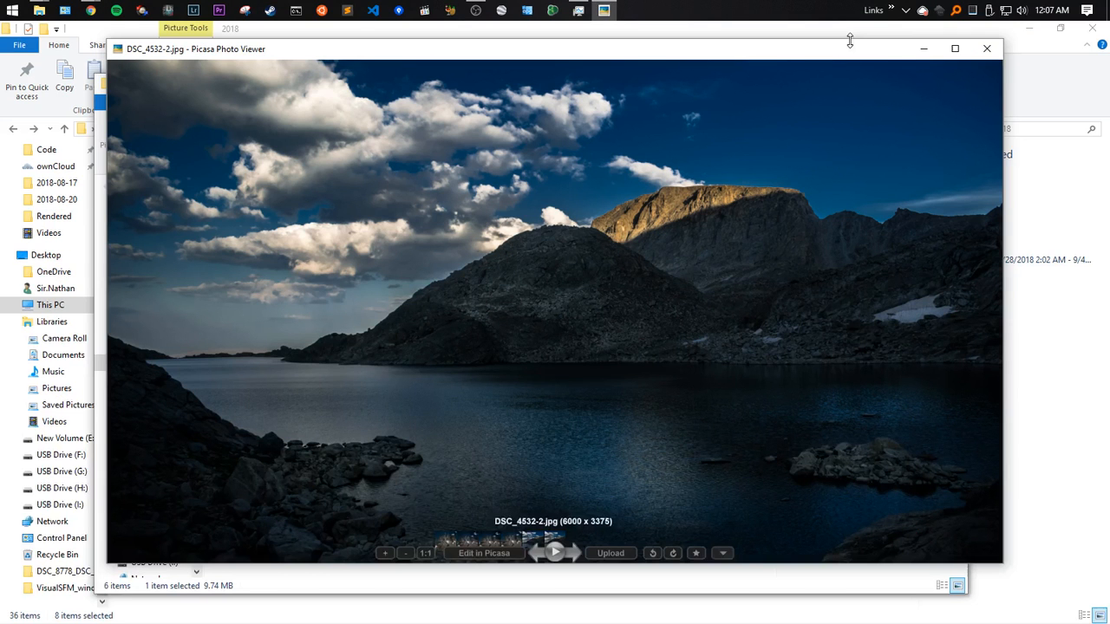
Close the DSC_4532-2.jpg preview and switch to OBS
key("Escape")
left_click(475, 9)
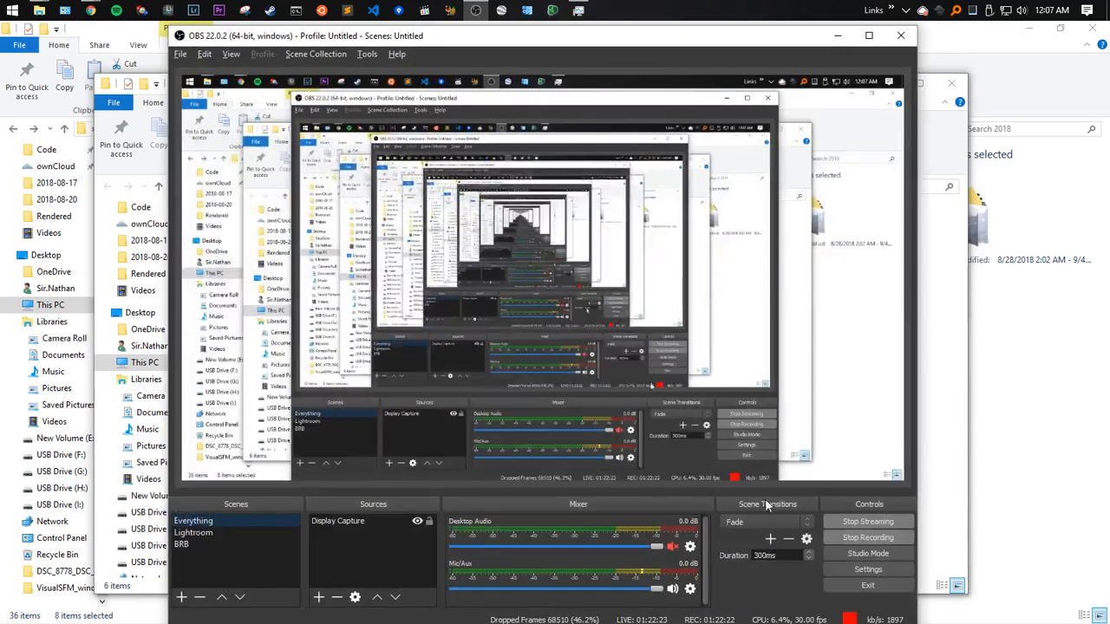